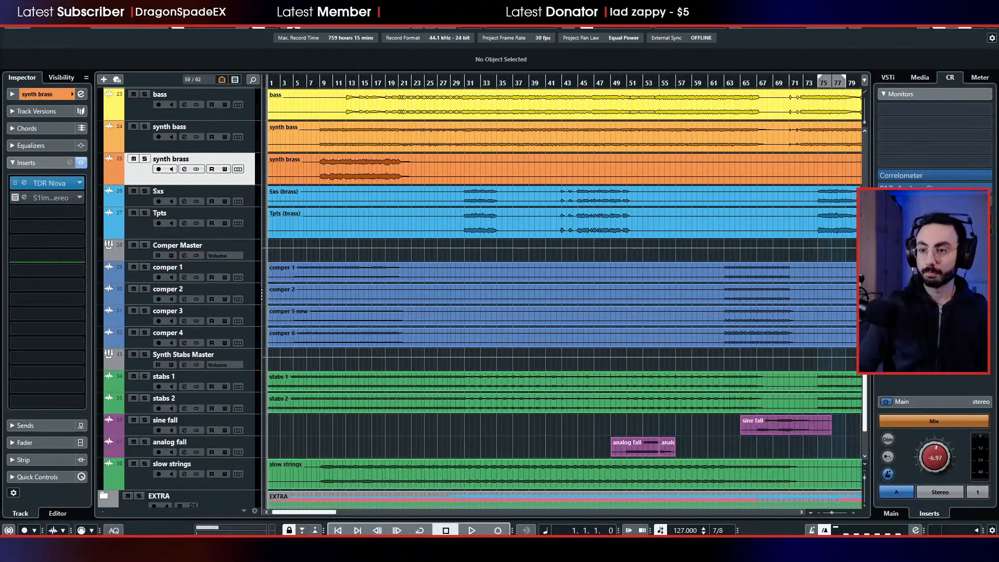
key(alt+Tab)
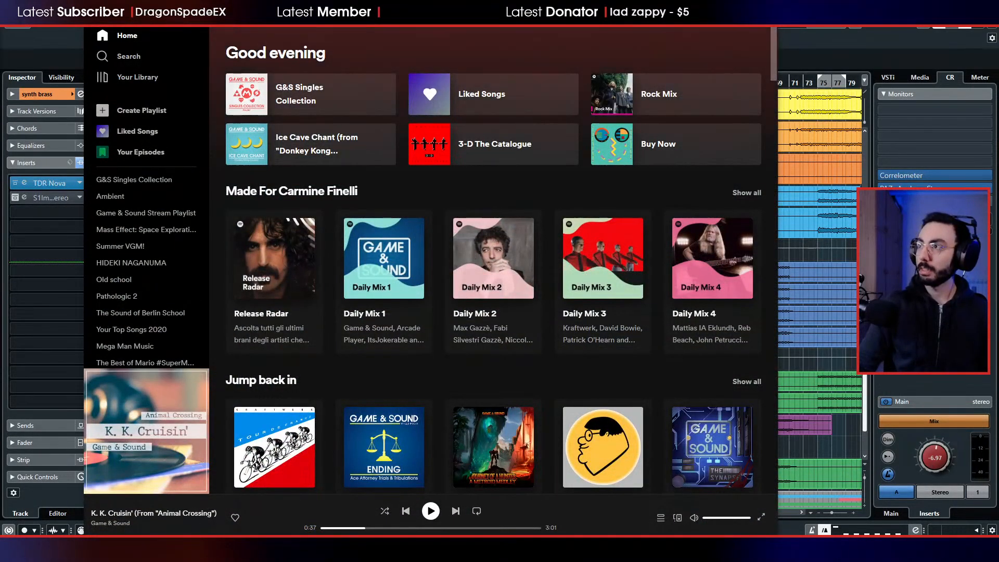
key(alt+Tab)
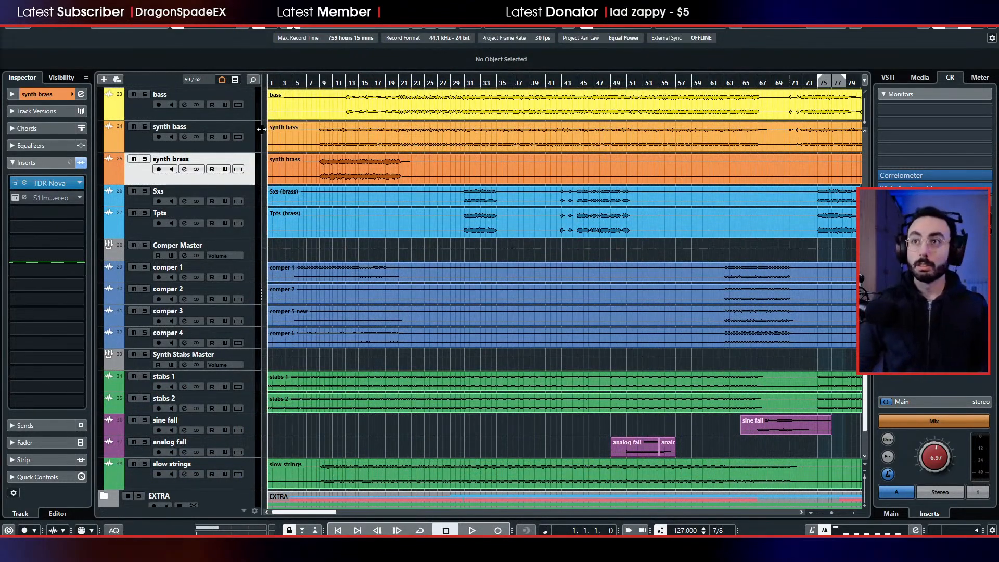
- Show the monitor's PAZ Analyzer, move its window aside, and bring the first tracks into view
click(173, 79)
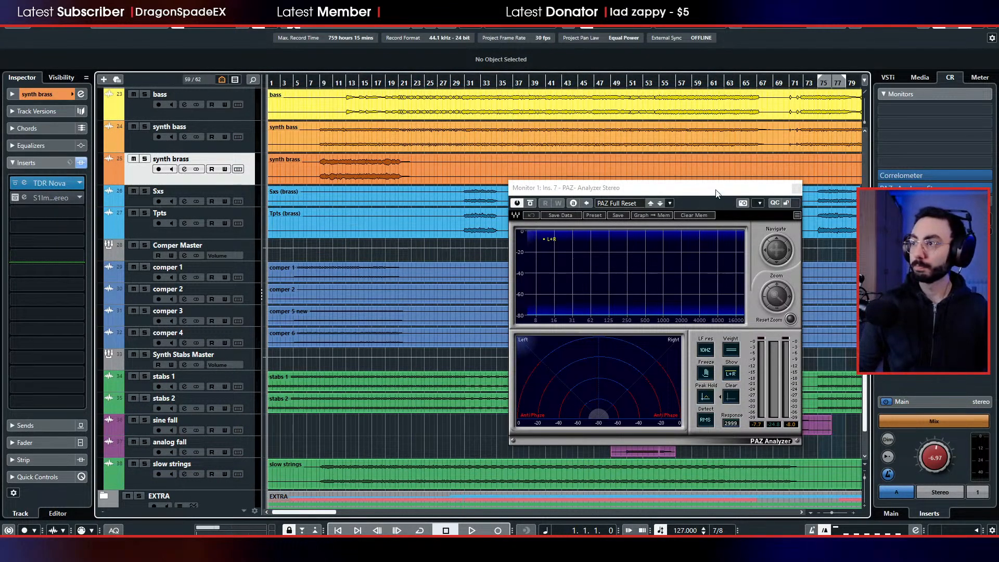
drag(717, 194, 766, 203)
scroll(469, 188, up, 10)
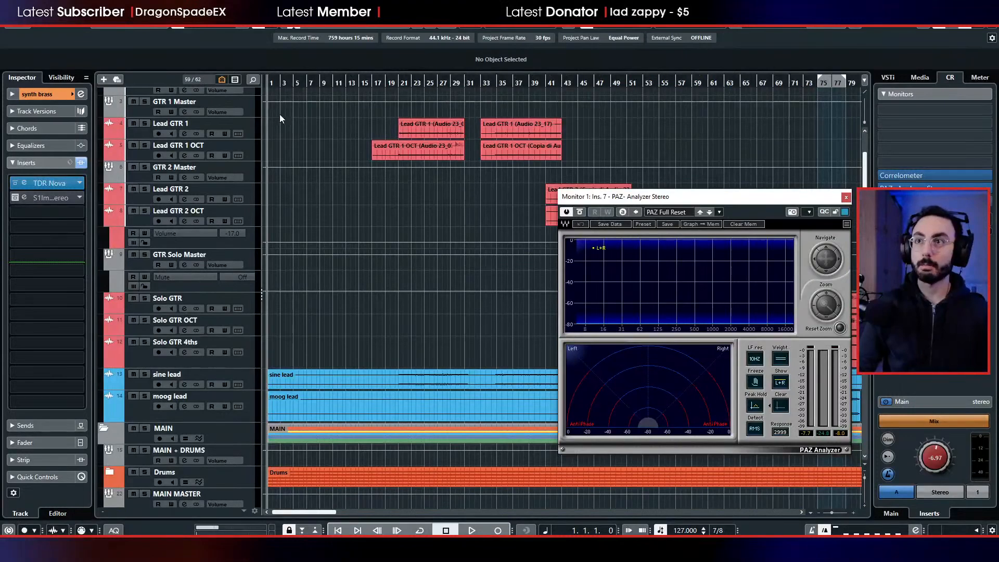
scroll(279, 119, up, 2)
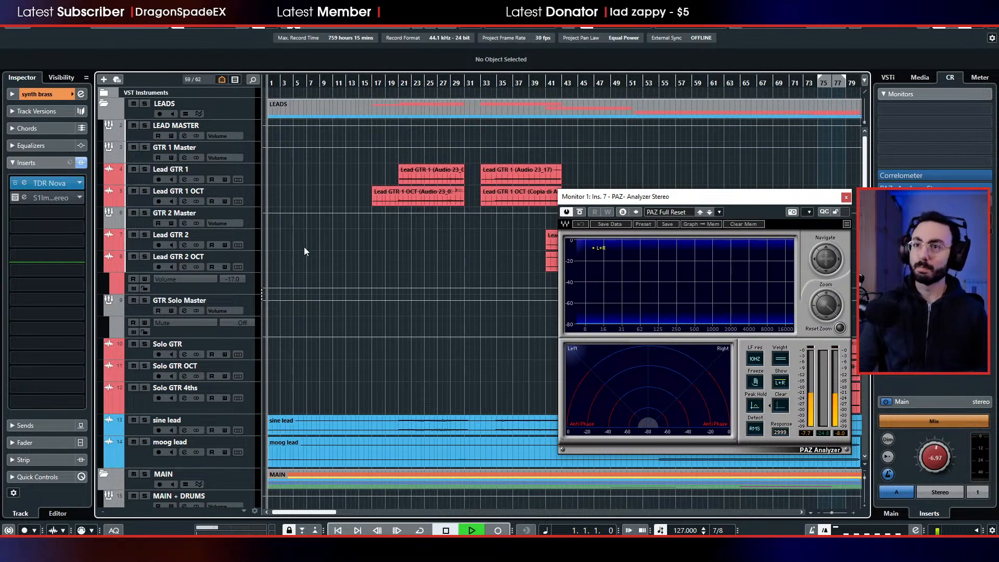
- Play the project from the start and set the Control Room monitoring level to 1.01
key(space)
drag(938, 461, 935, 437)
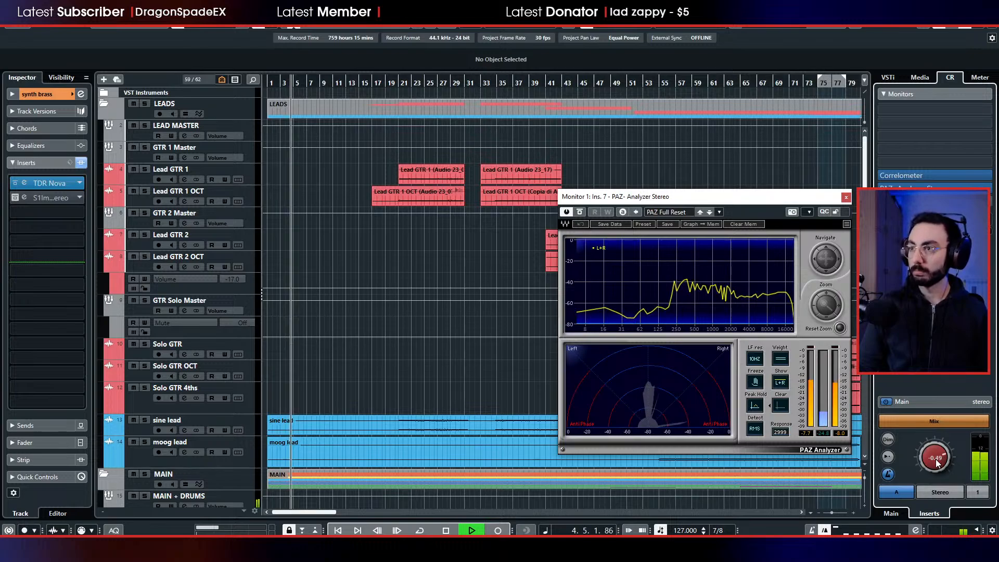
drag(936, 459, 935, 461)
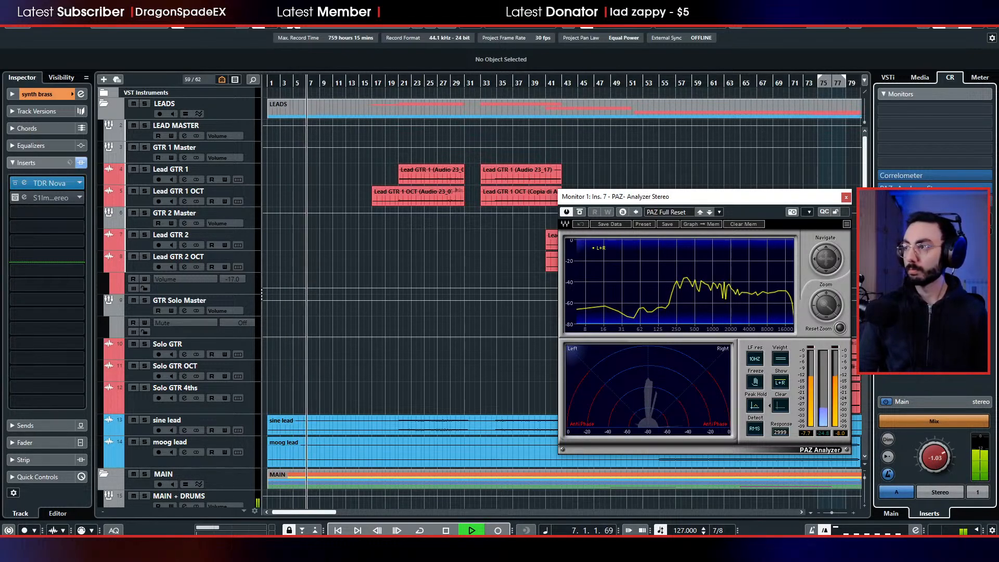
drag(944, 467, 949, 453)
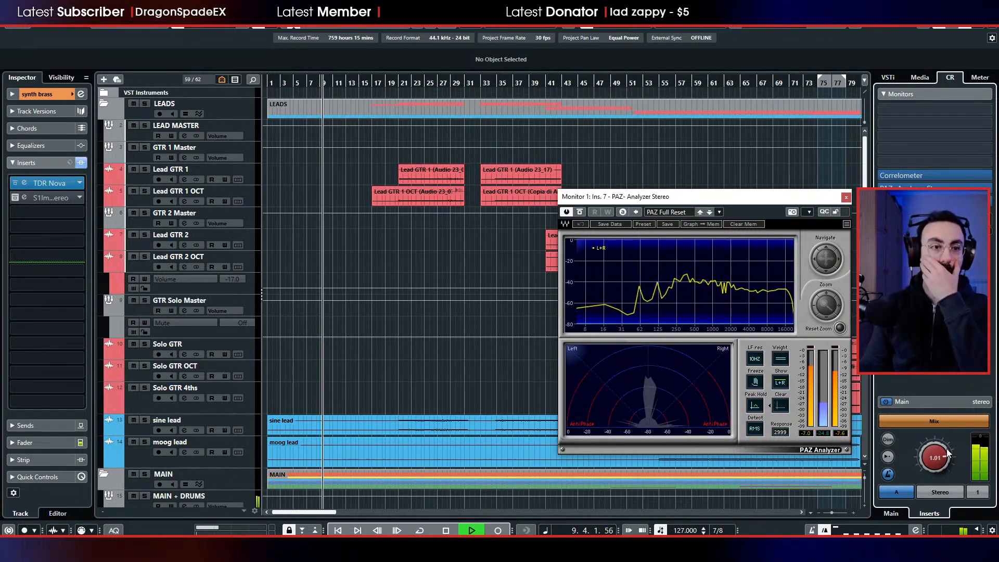
- Look through all the tracks while the mix plays into the PAZ Analyzer, ending with the analyzer closed and playback stopped
scroll(377, 318, down, 10)
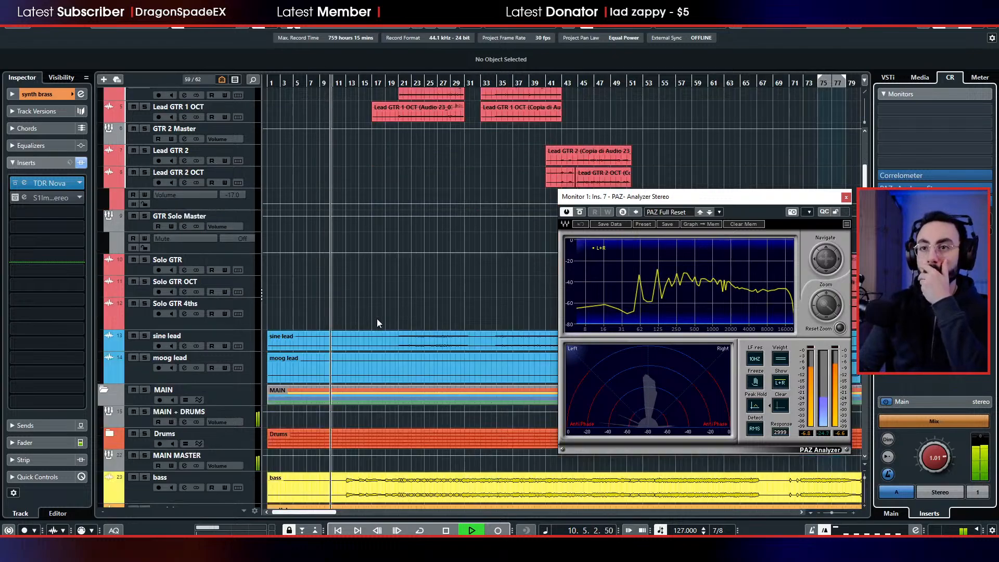
scroll(374, 317, down, 8)
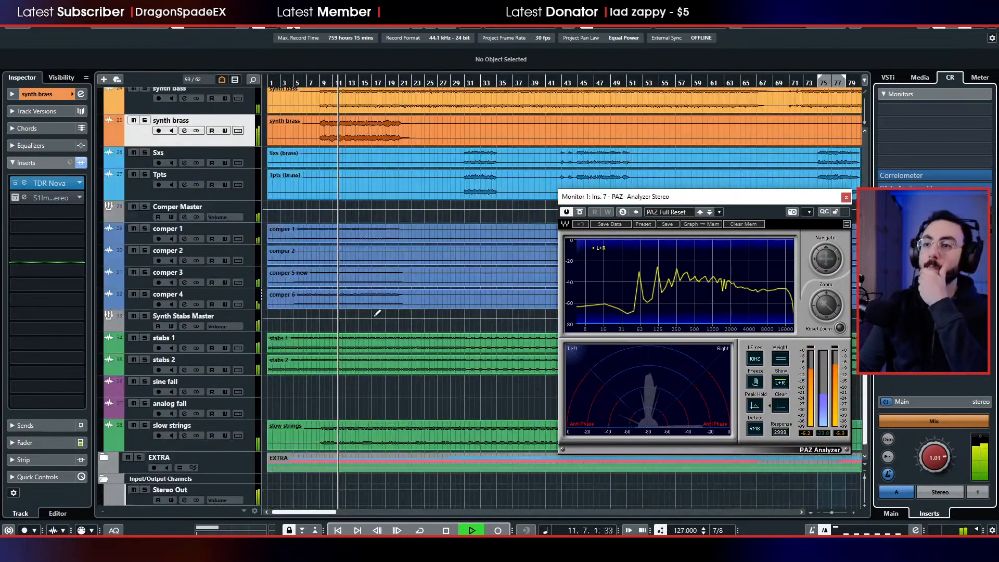
scroll(374, 323, down, 1)
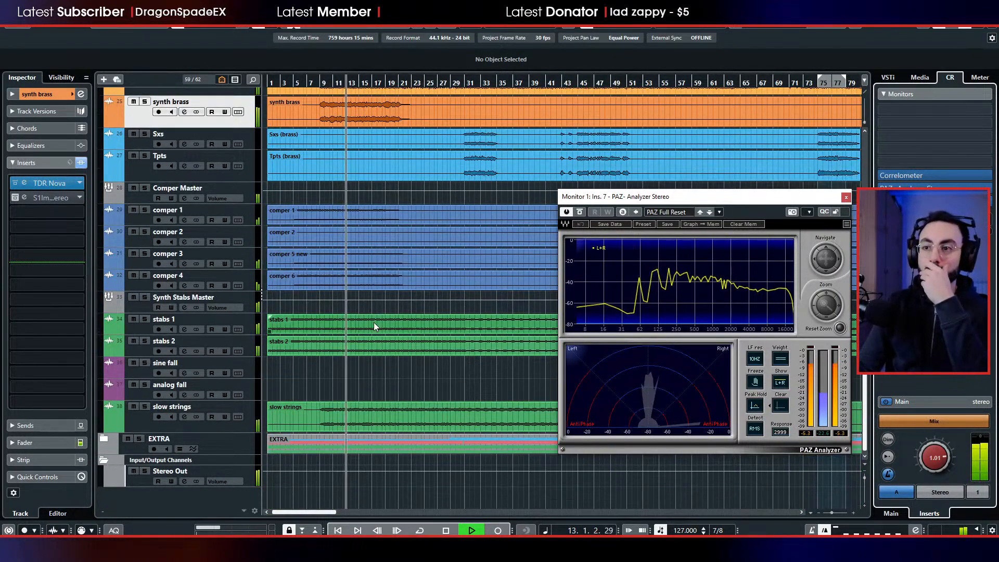
scroll(374, 324, up, 3)
scroll(385, 333, up, 2)
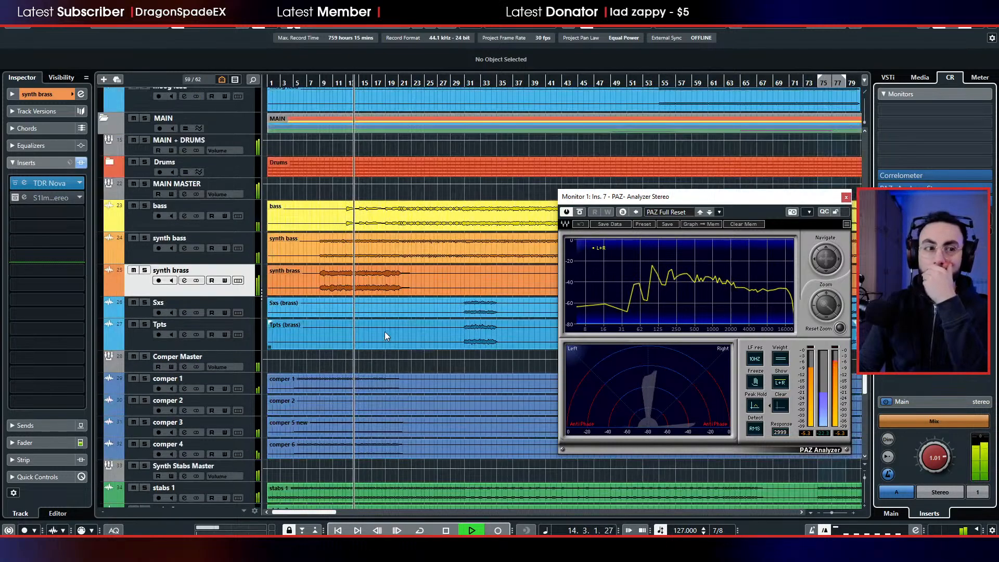
scroll(385, 333, up, 7)
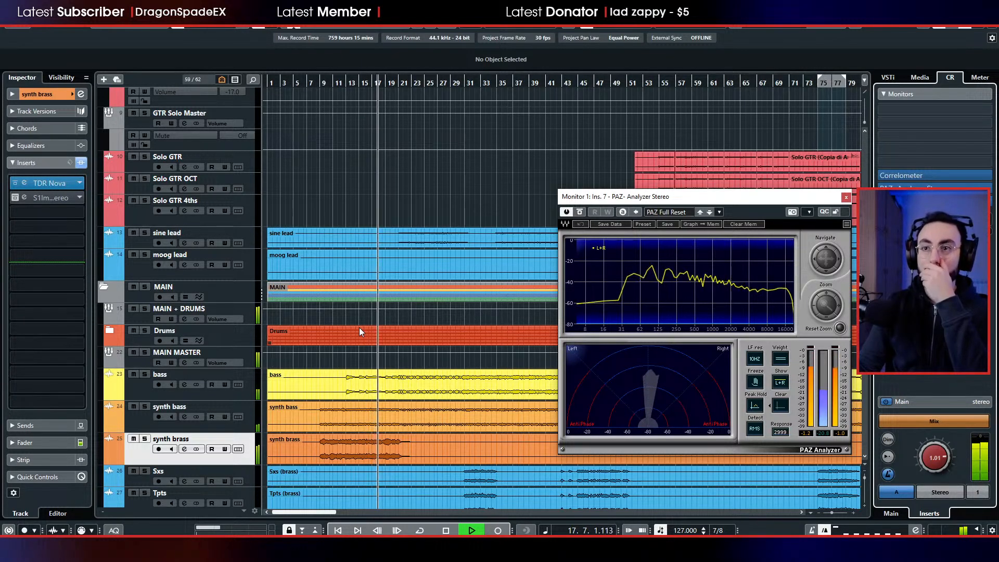
scroll(339, 323, up, 5)
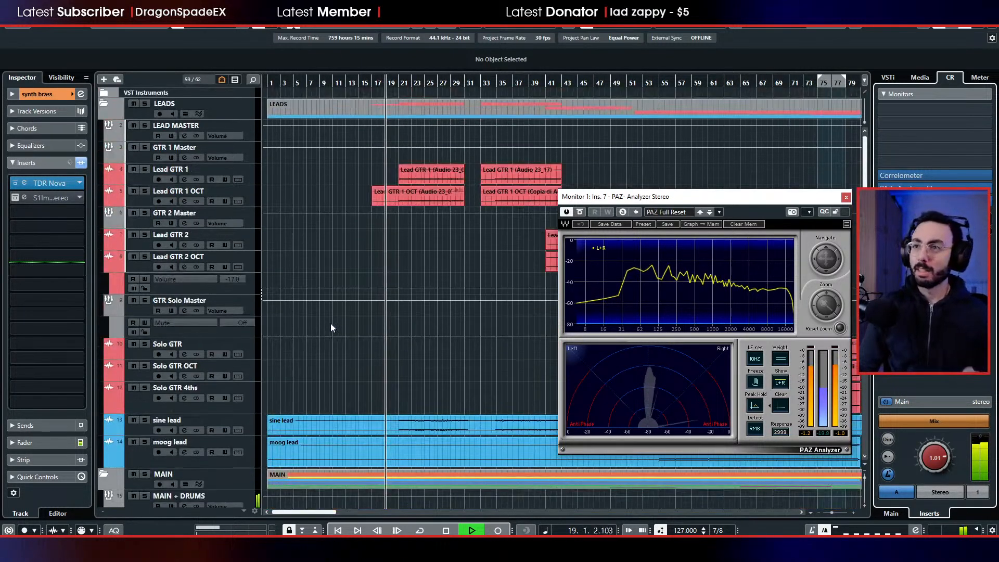
click(846, 199)
key(space)
- Expand the Drums folder to show its Kick, Snare, HH, Toms and OH tracks
scroll(364, 250, down, 6)
scroll(333, 252, up, 3)
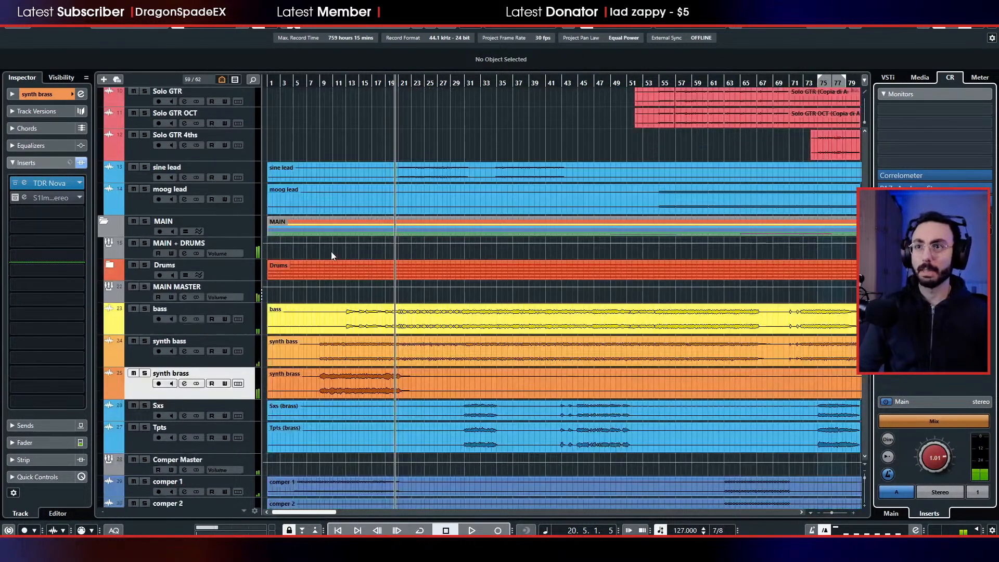
click(115, 267)
click(108, 266)
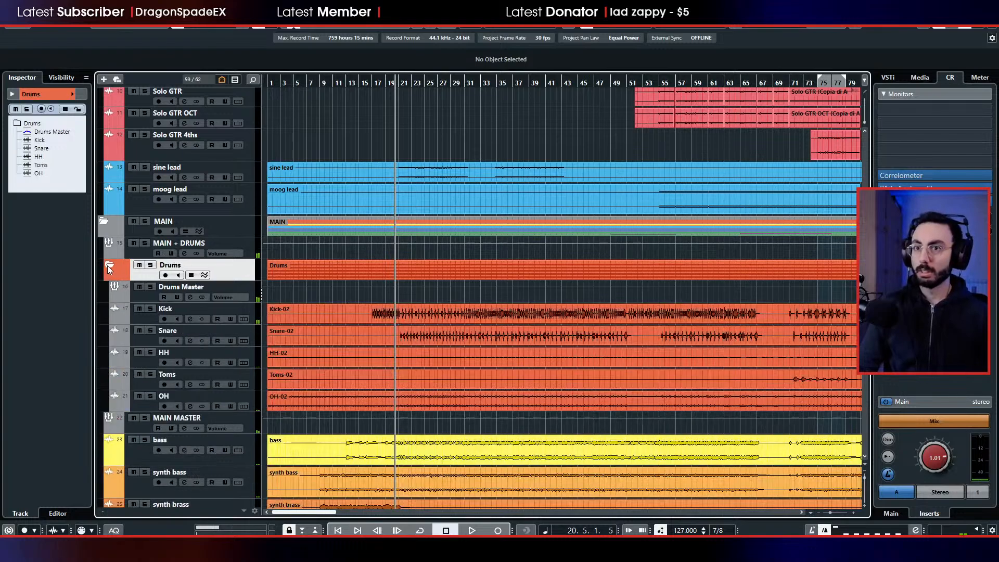
scroll(168, 312, down, 3)
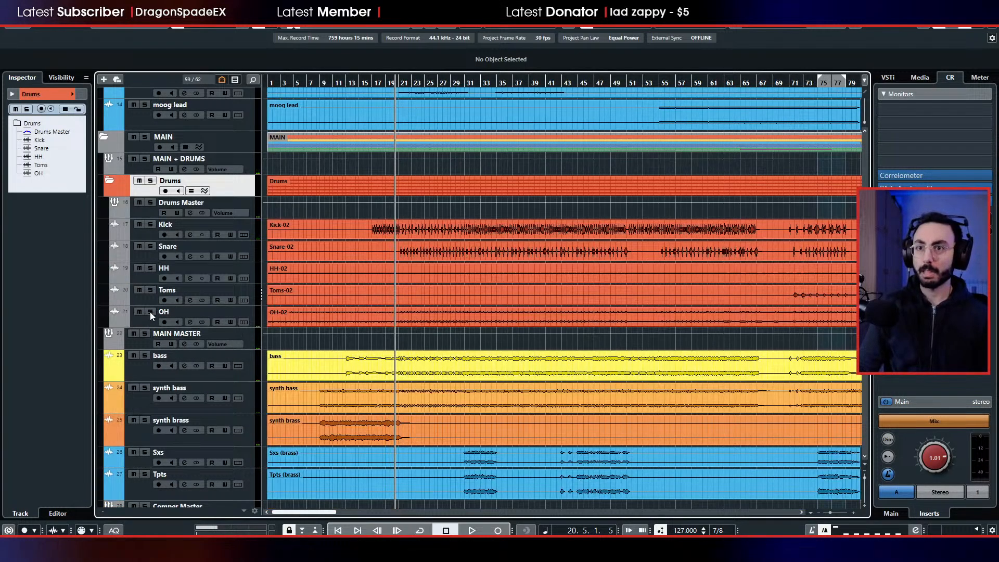
- Listen to the OH track soloed and place band III of its TDR Nova equalizer at 8.1 kHz with -0.1 dB gain
key(space)
click(139, 325)
click(23, 184)
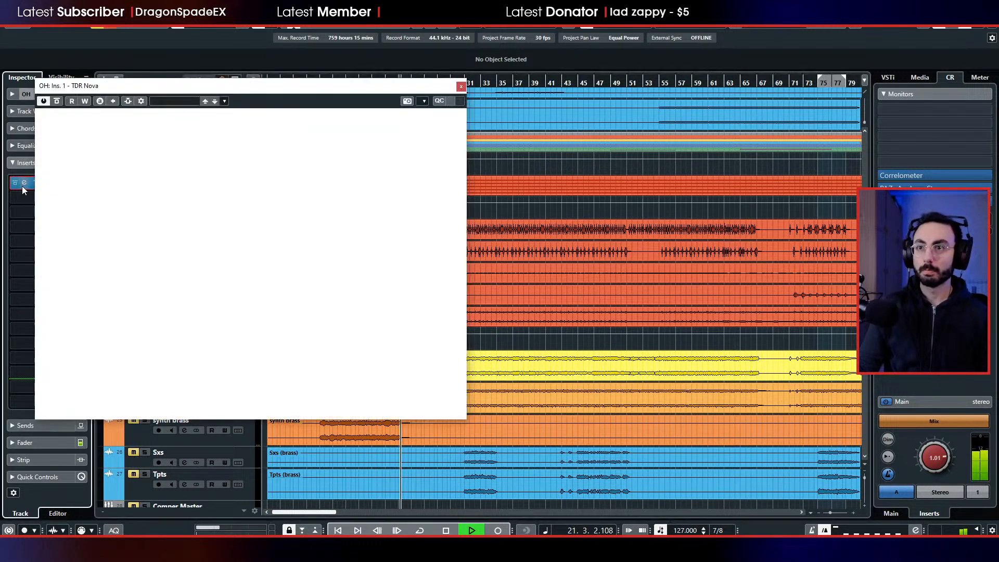
drag(320, 207, 367, 210)
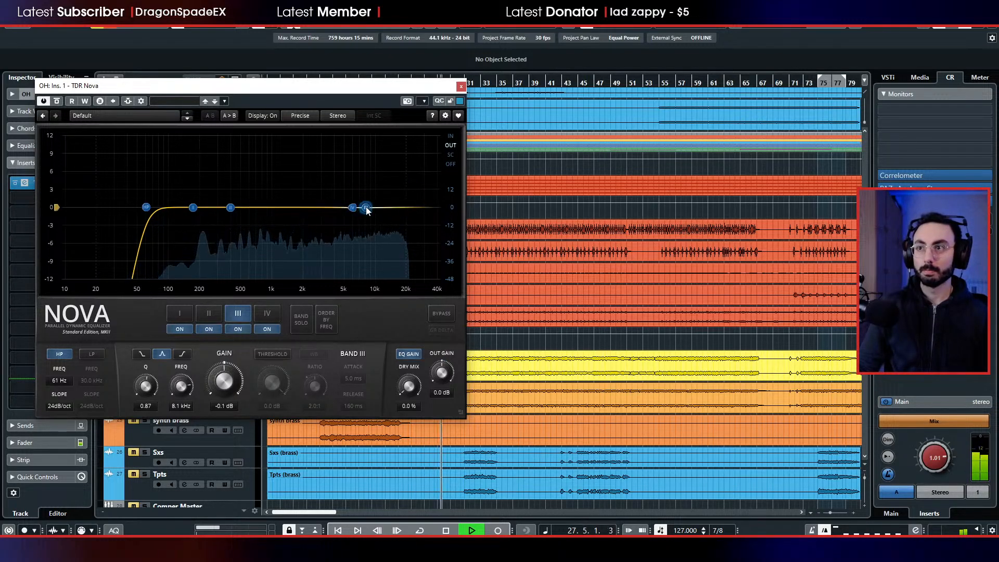
key(space)
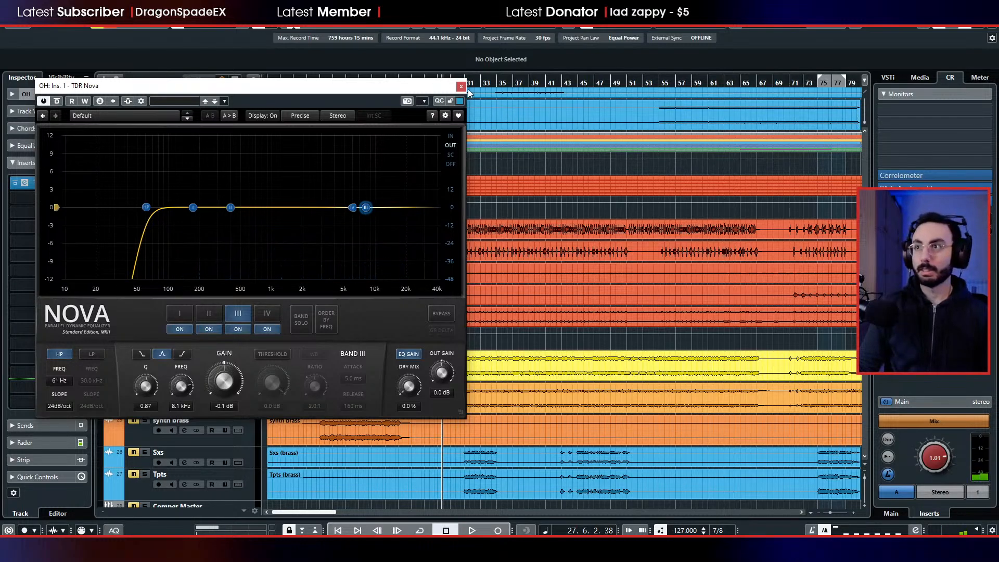
click(461, 87)
- Find and add DeEsser Stereo after TDR Nova in the OH track's inserts
click(79, 184)
text(d)
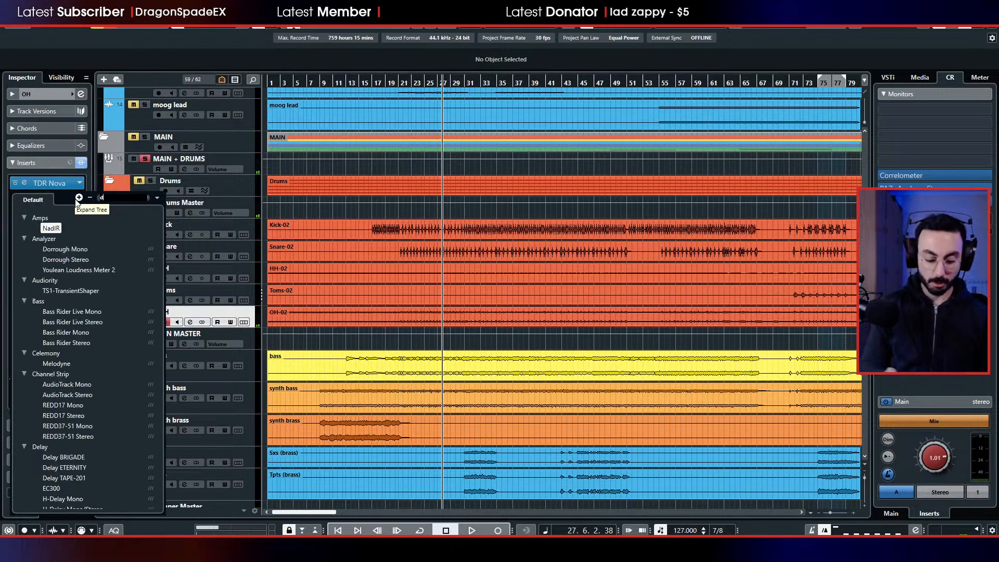
text(ee)
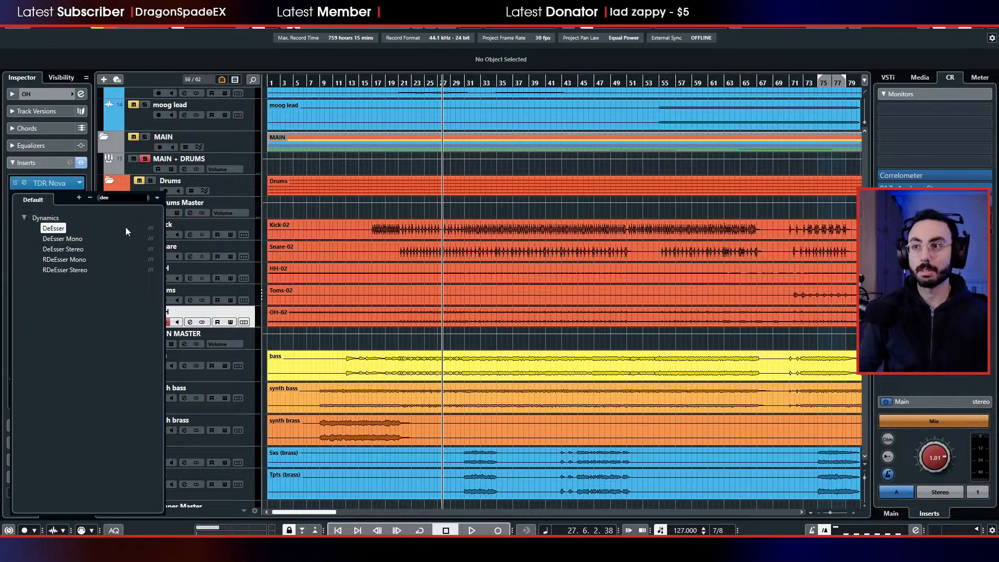
click(71, 252)
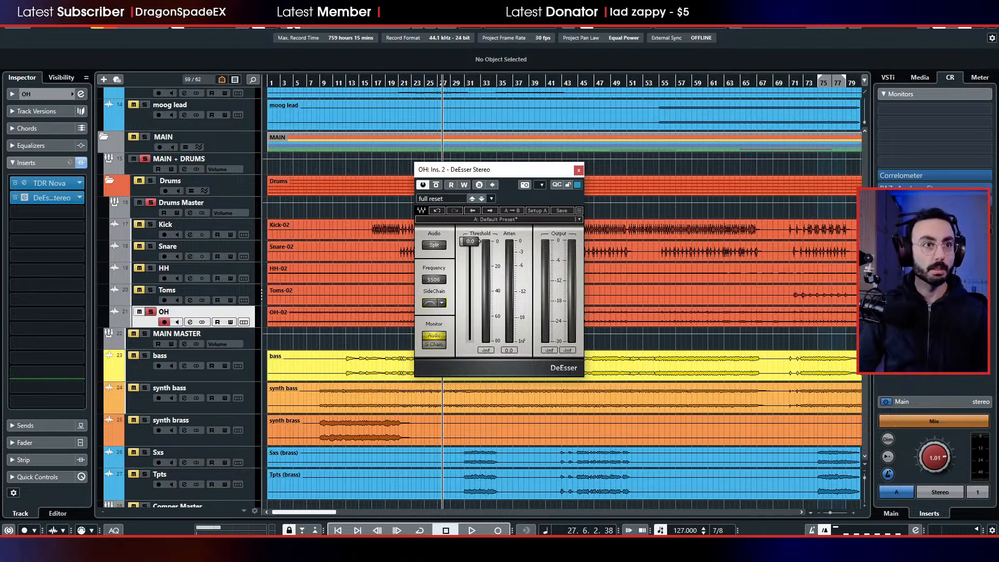
key(Escape)
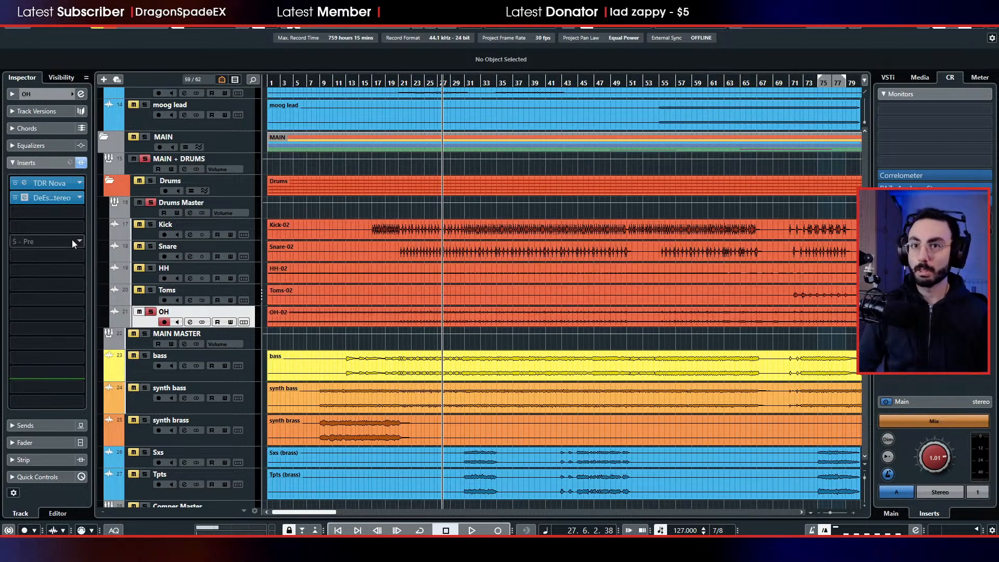
- Play the soloed OH track from bar 19 and try the de-esser at 6653 Hz with a -39.2 threshold, checking side chain and bypass
click(389, 83)
key(space)
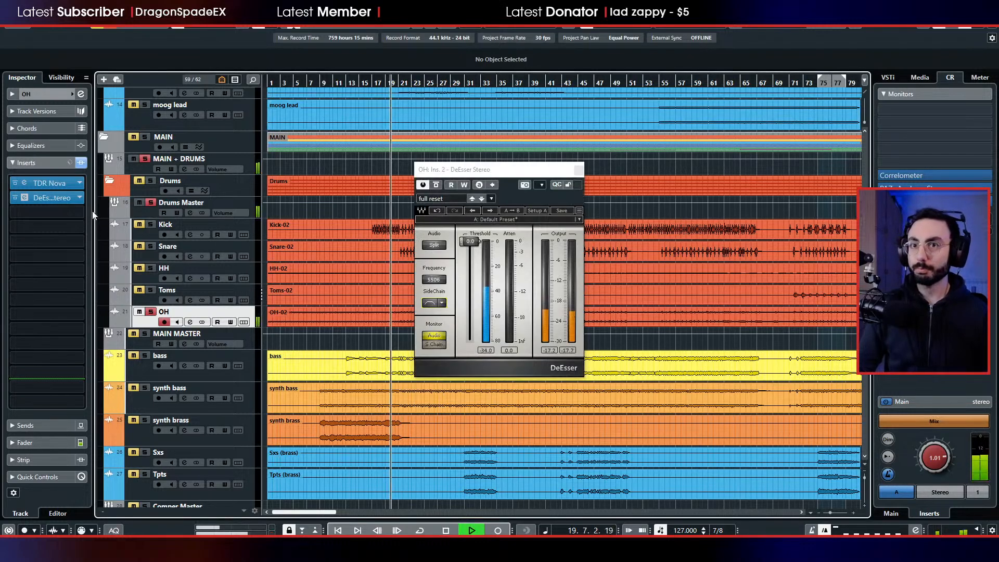
drag(471, 242, 470, 293)
click(435, 346)
key(space)
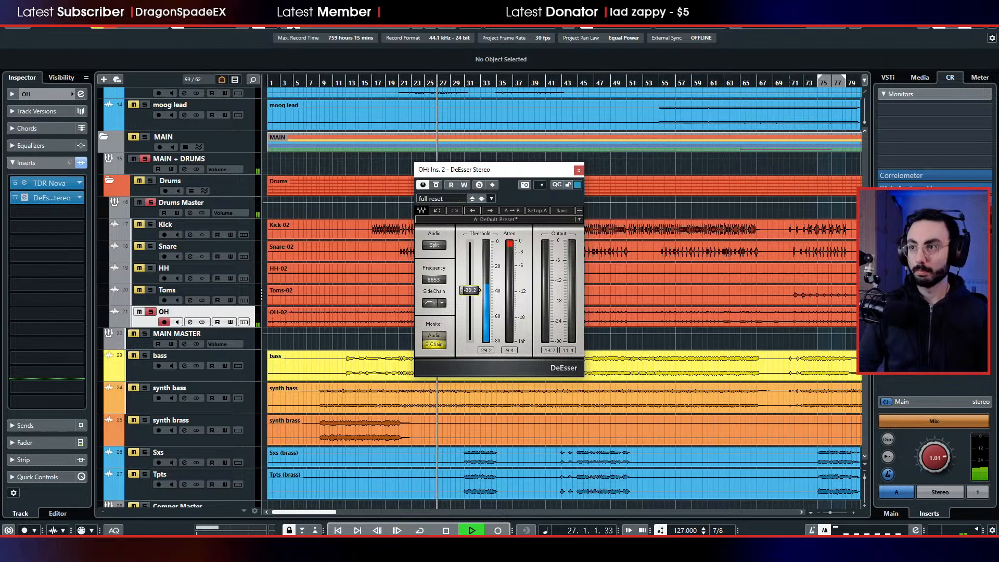
click(434, 335)
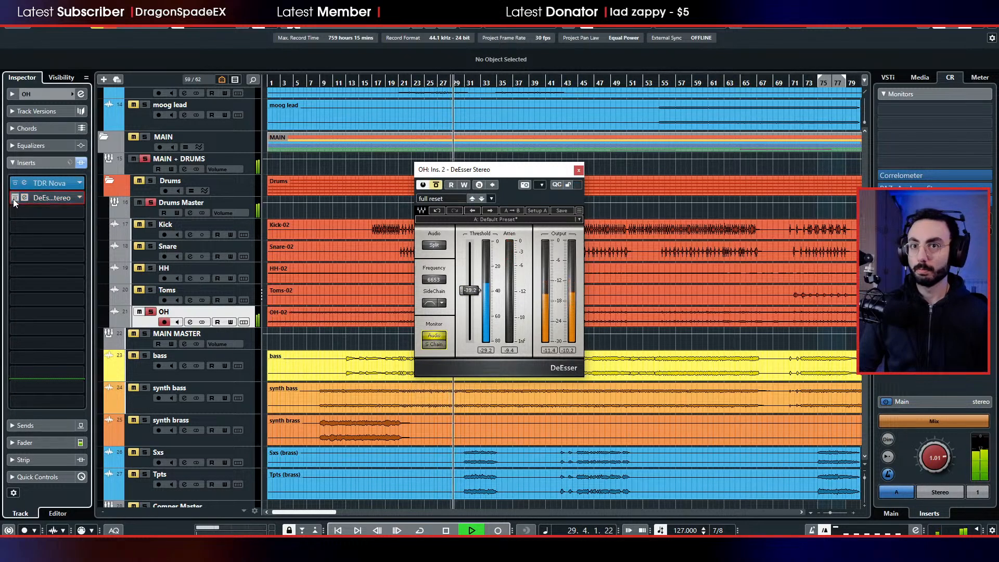
drag(470, 290, 434, 229)
- Replay from bar 17, set the OH de-esser to 5788 Hz with a -41.9 threshold, and unsolo OH with audio monitoring restored
click(377, 82)
drag(434, 280, 479, 295)
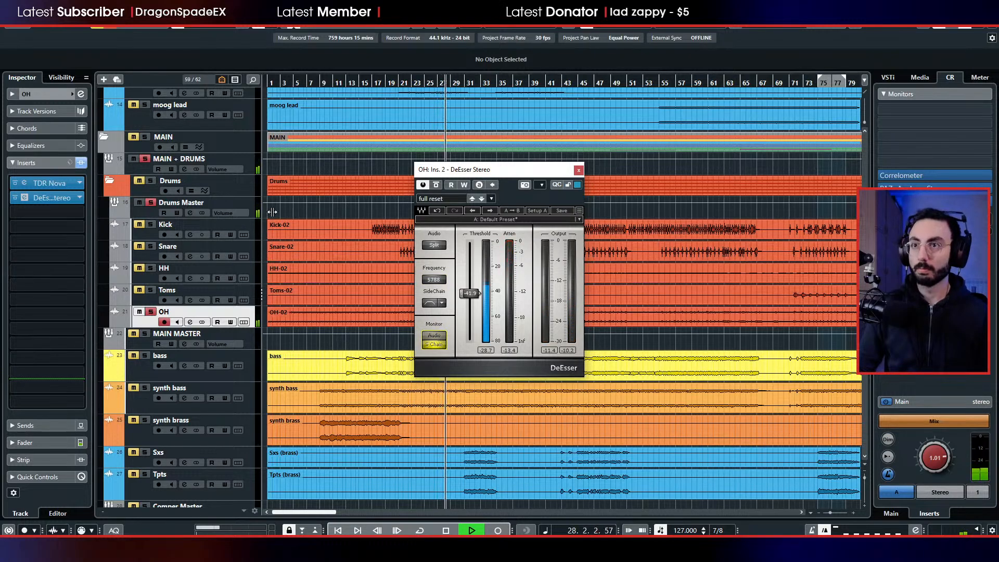
click(431, 338)
click(151, 311)
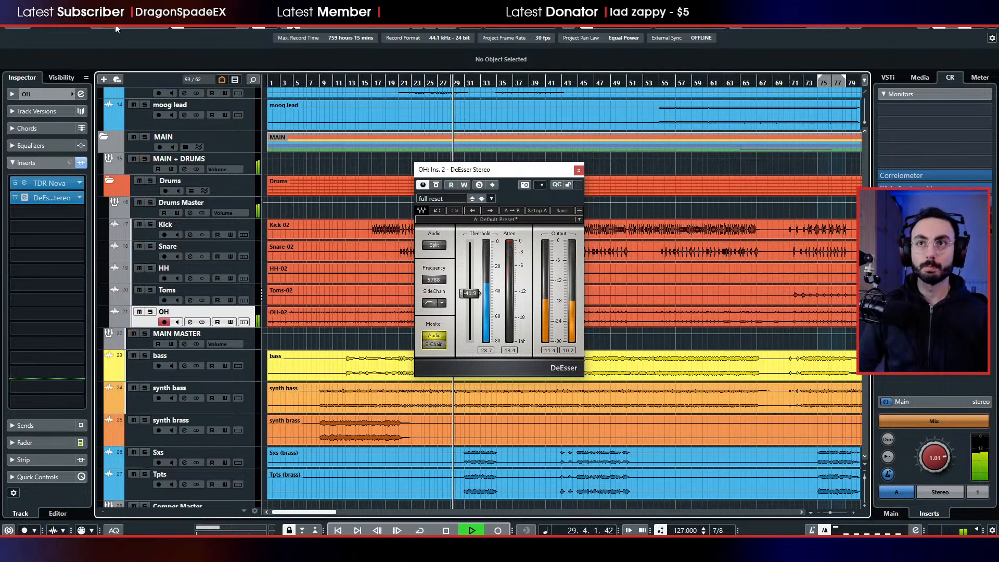
- Play the full mix from around bar 16, set the OH de-esser threshold to -40.0, and close the plug-in
click(371, 82)
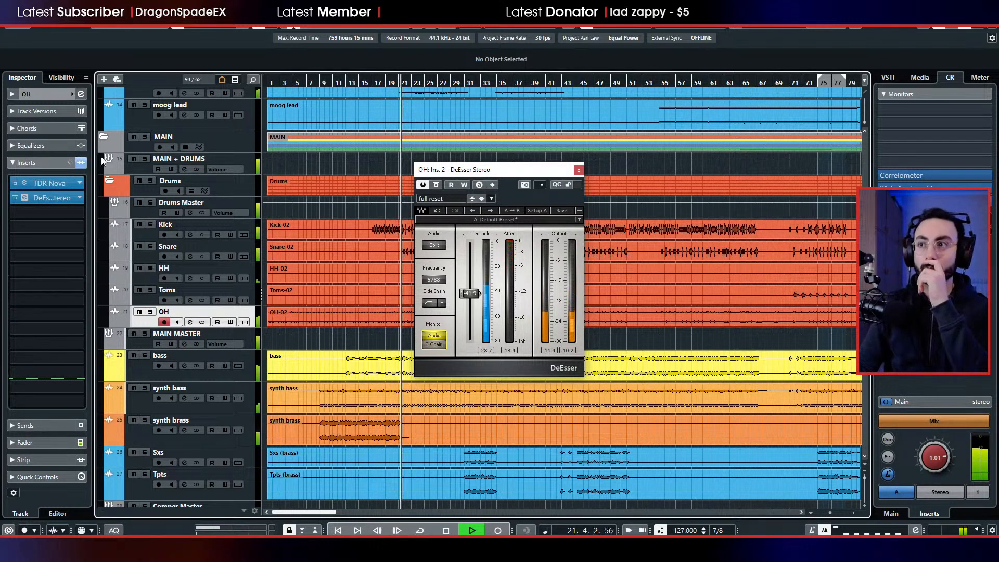
drag(462, 299, 469, 291)
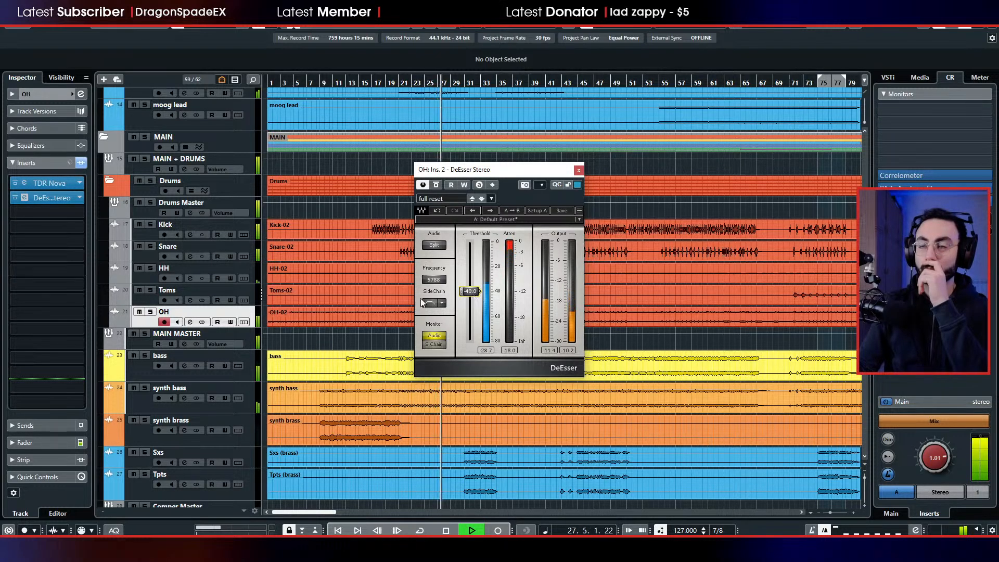
click(578, 170)
- Lower the Control Room monitoring level to -0.49 and solo stabs 1 and the Synth Stabs Master group during playback
drag(934, 453, 935, 460)
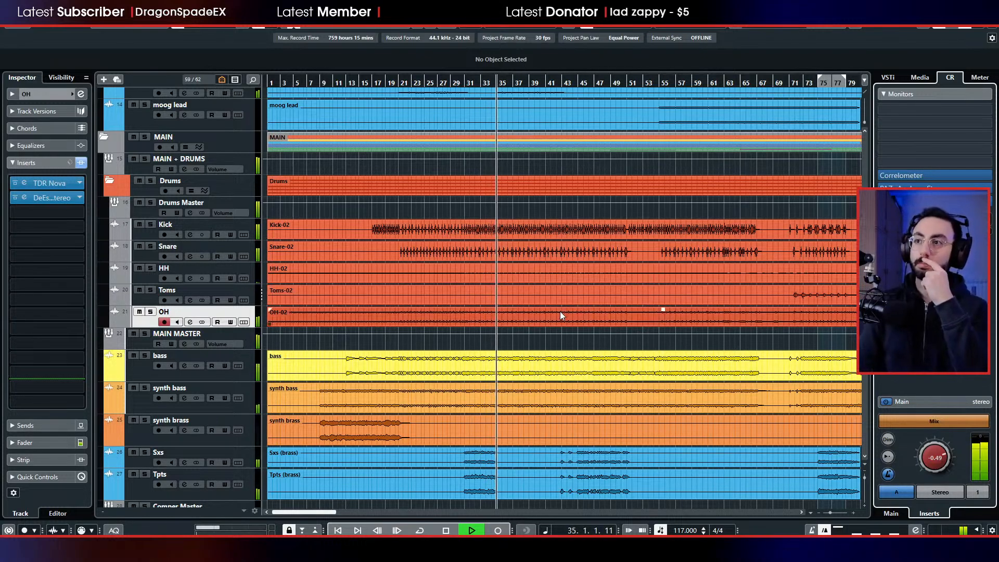
scroll(605, 351, up, 3)
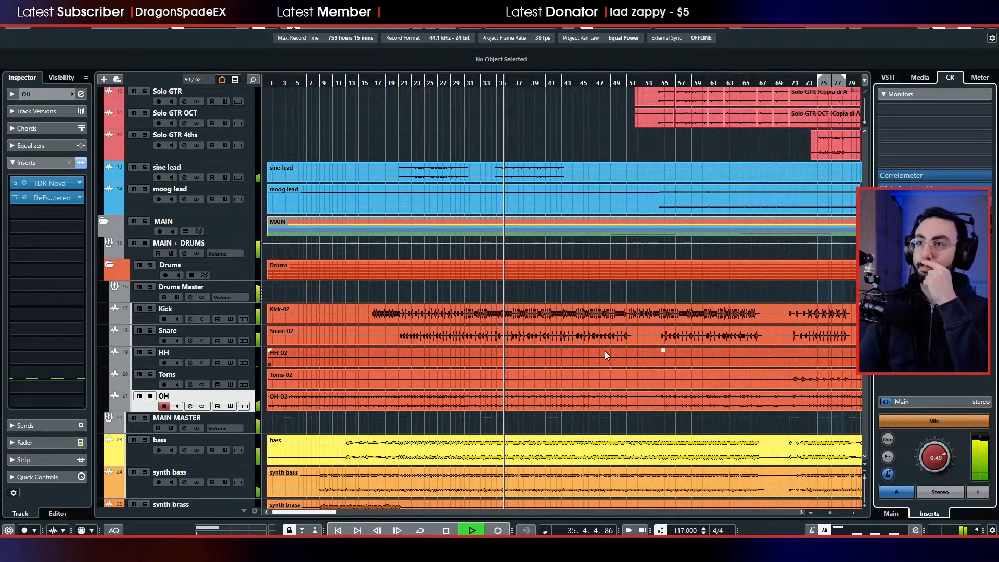
scroll(595, 352, down, 15)
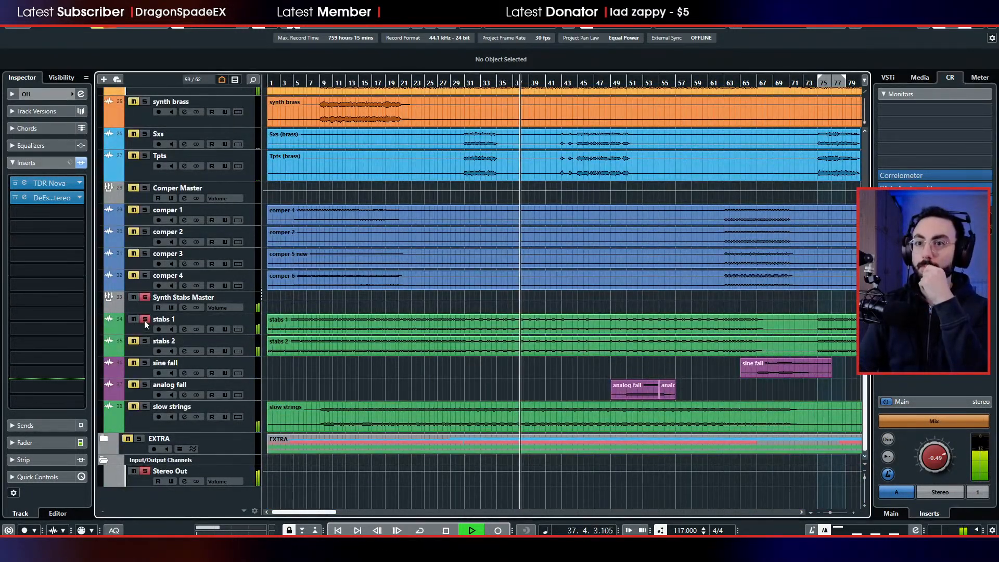
click(145, 320)
click(144, 297)
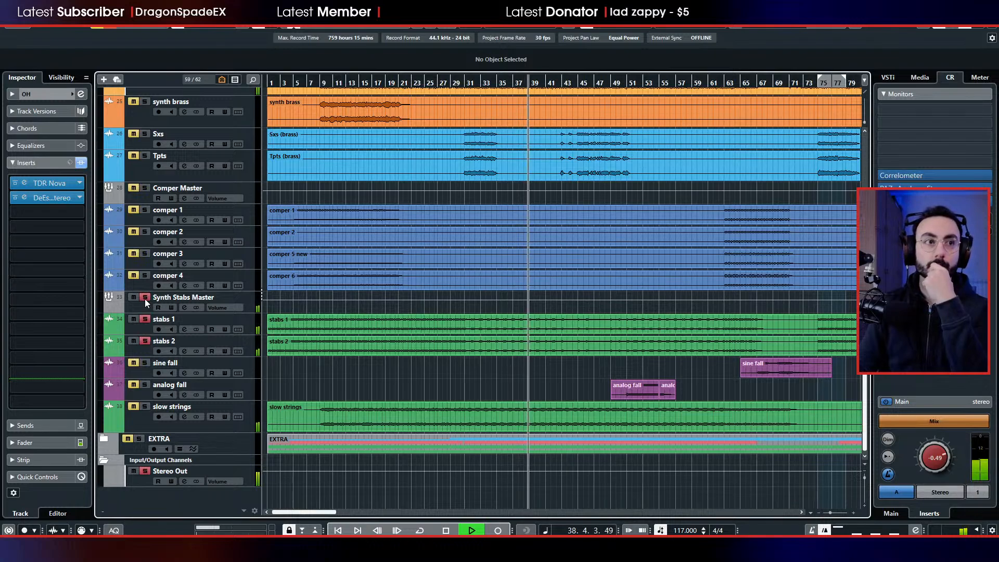
- Load TDR Nova in the first insert slot of the stabs 1 track and resume playback
click(143, 329)
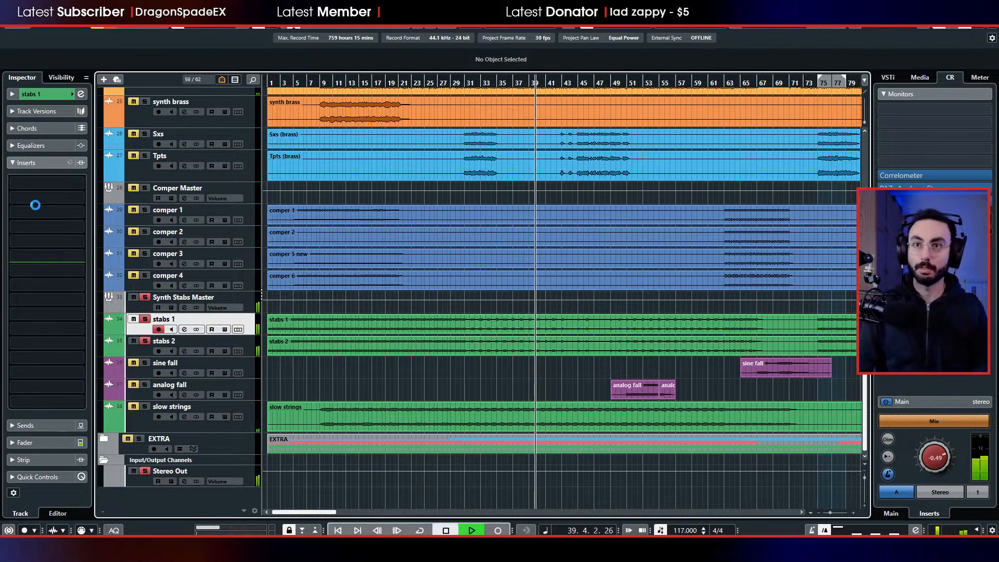
click(51, 183)
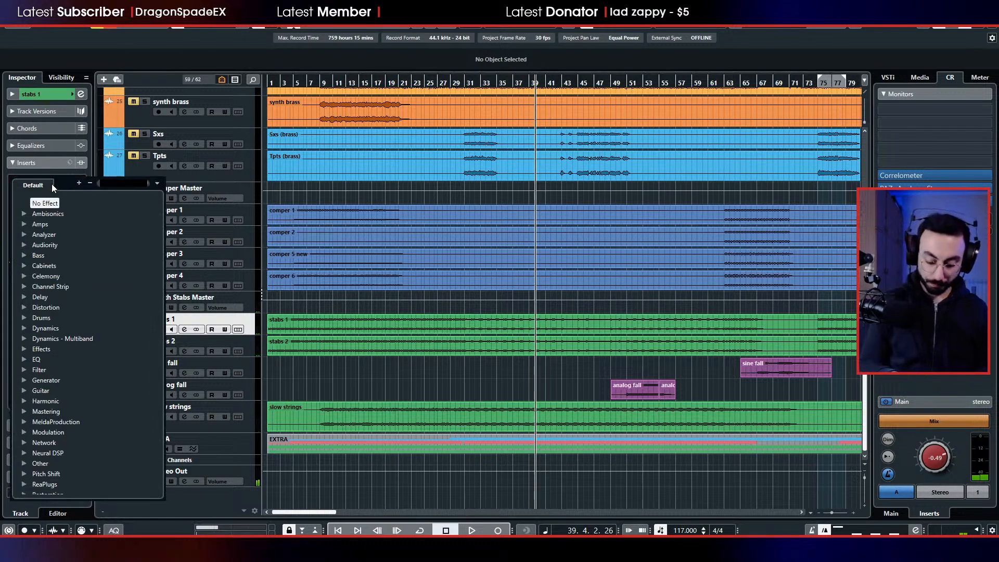
text(nova)
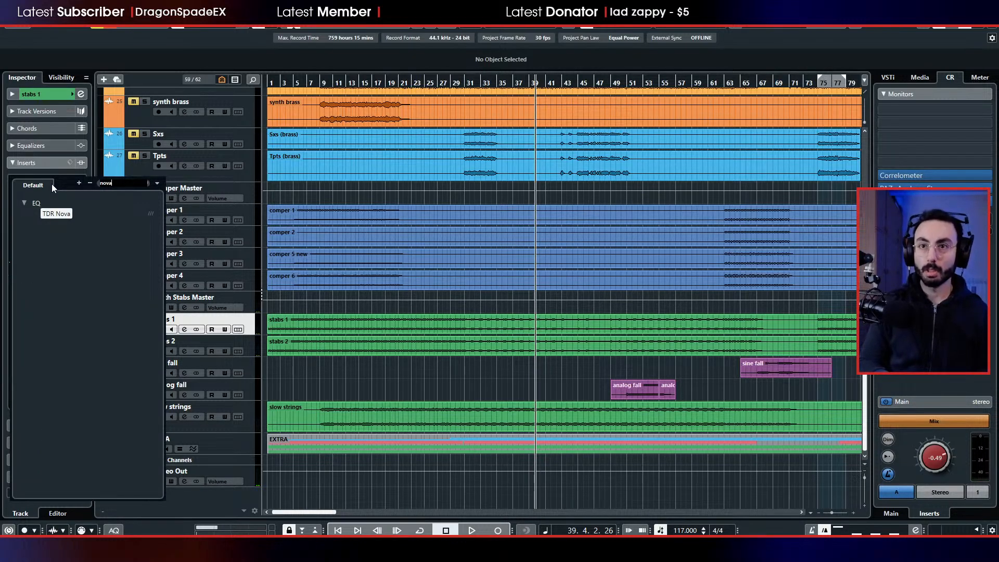
key(Return)
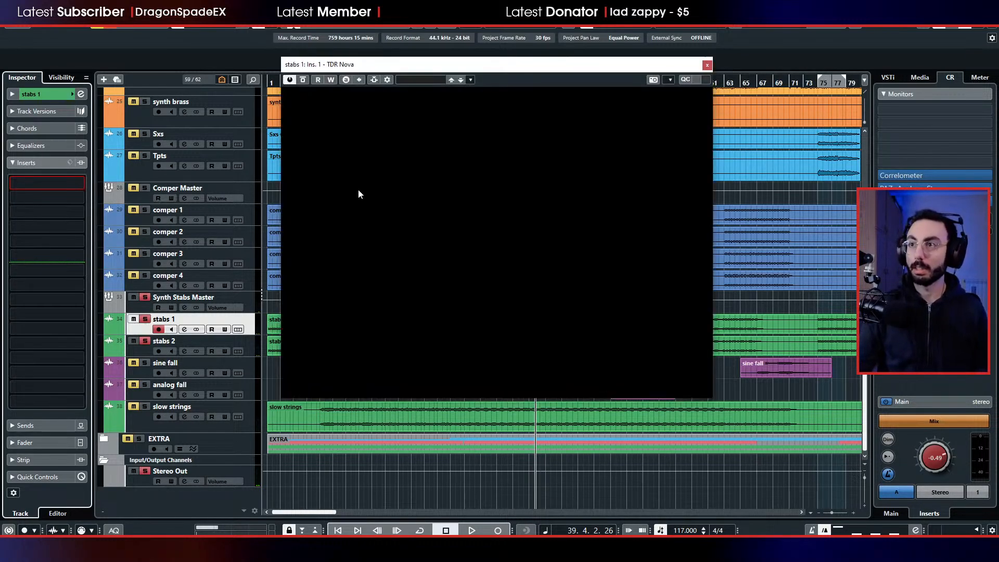
key(space)
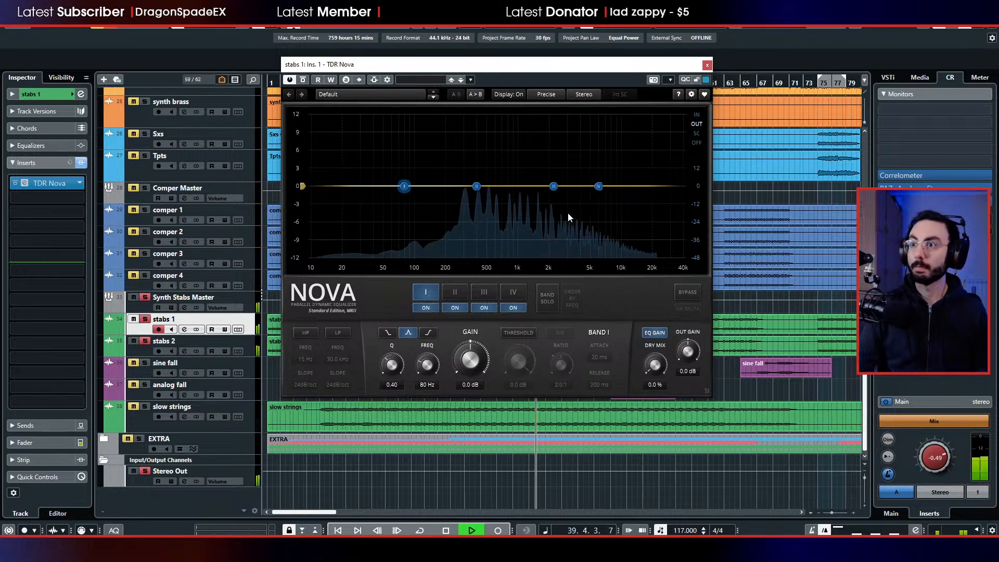
- Shape the stabs 1 EQ with a 102 Hz high-pass, a -5.0 dB cut at 371 Hz and a 3.1 dB boost at 1474 Hz
click(300, 333)
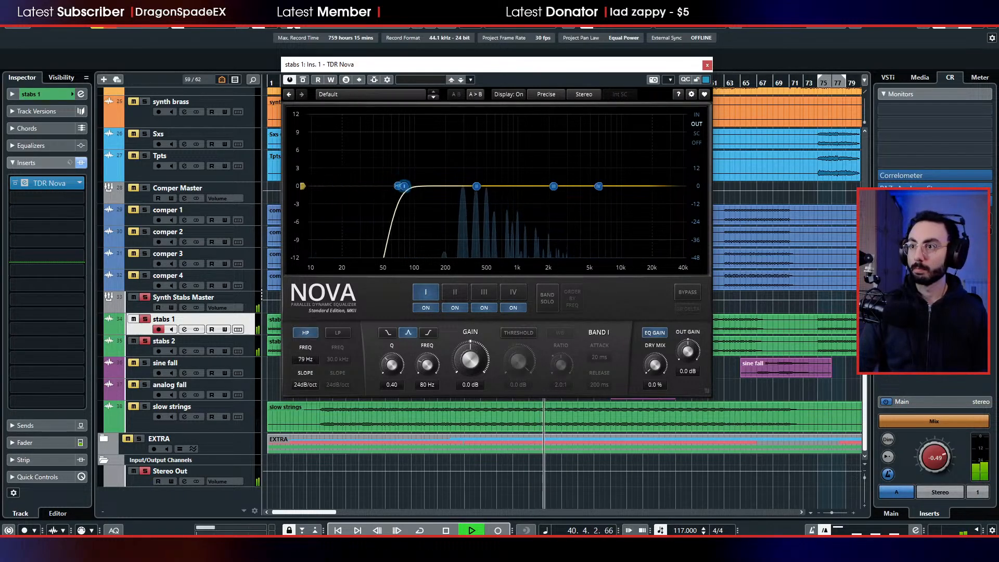
mouse_move(304, 360)
mouse_down()
mouse_move(304, 344)
mouse_move(307, 364)
mouse_up()
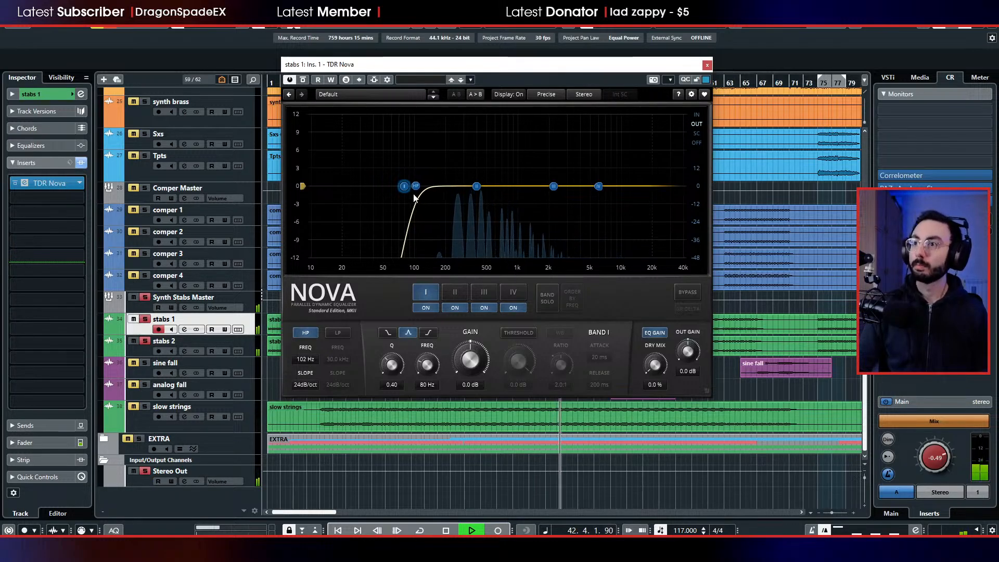
drag(414, 195, 474, 217)
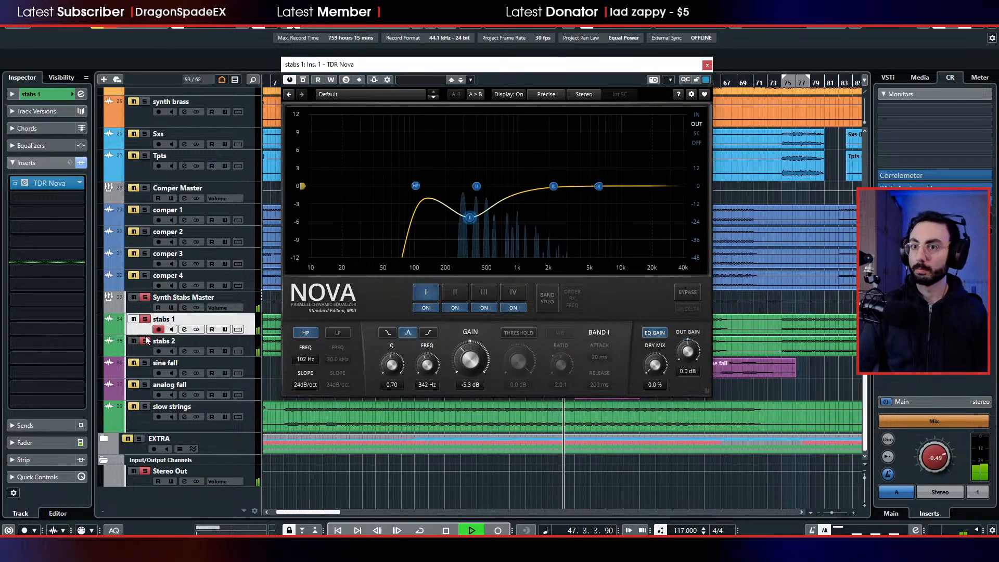
mouse_move(474, 217)
mouse_down()
mouse_move(464, 109)
mouse_move(470, 215)
mouse_up()
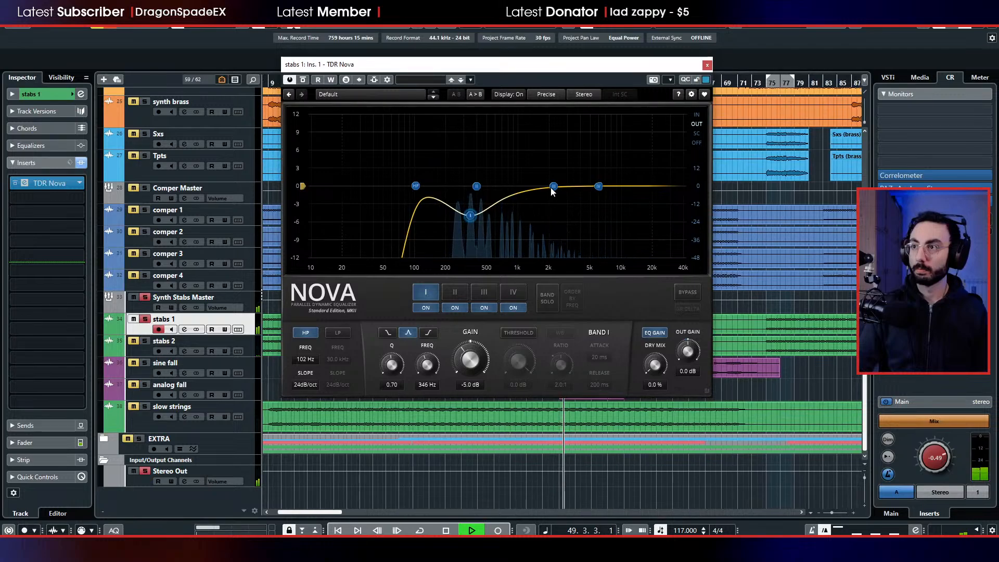
drag(553, 191, 534, 172)
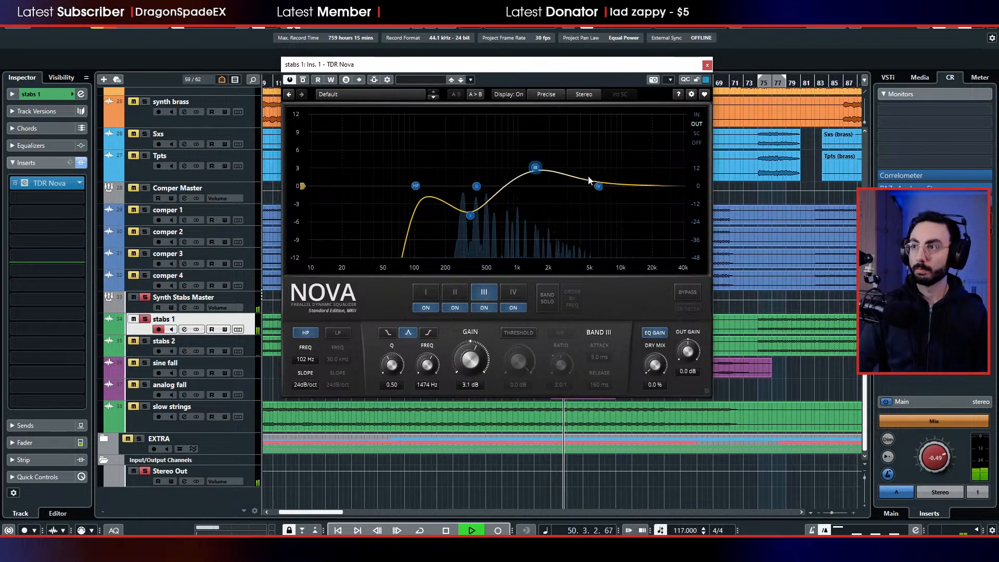
drag(468, 218, 473, 219)
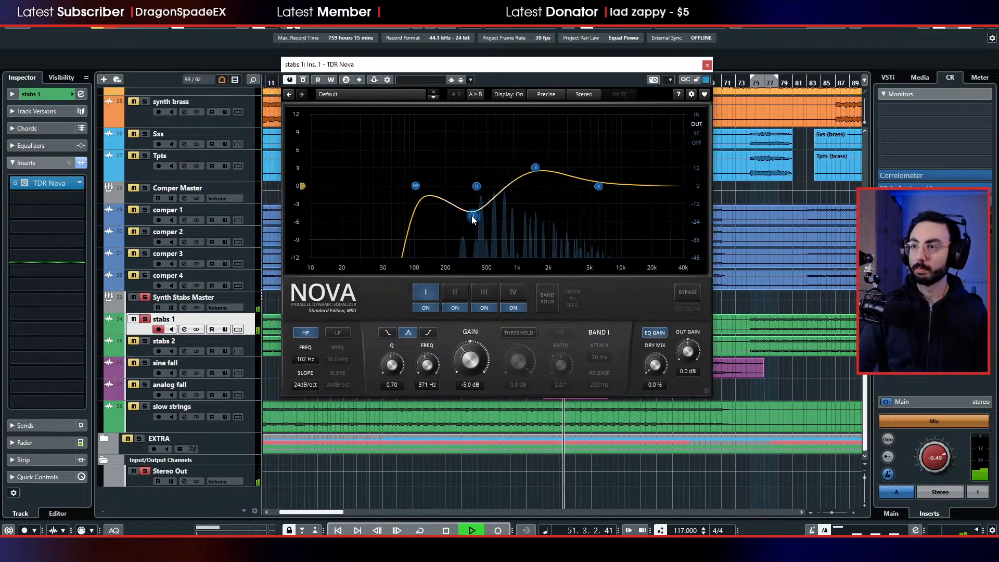
- Load TDR Nova on stabs 2, place both EQ windows side by side, and show the output spectrum for stabs 2
click(142, 356)
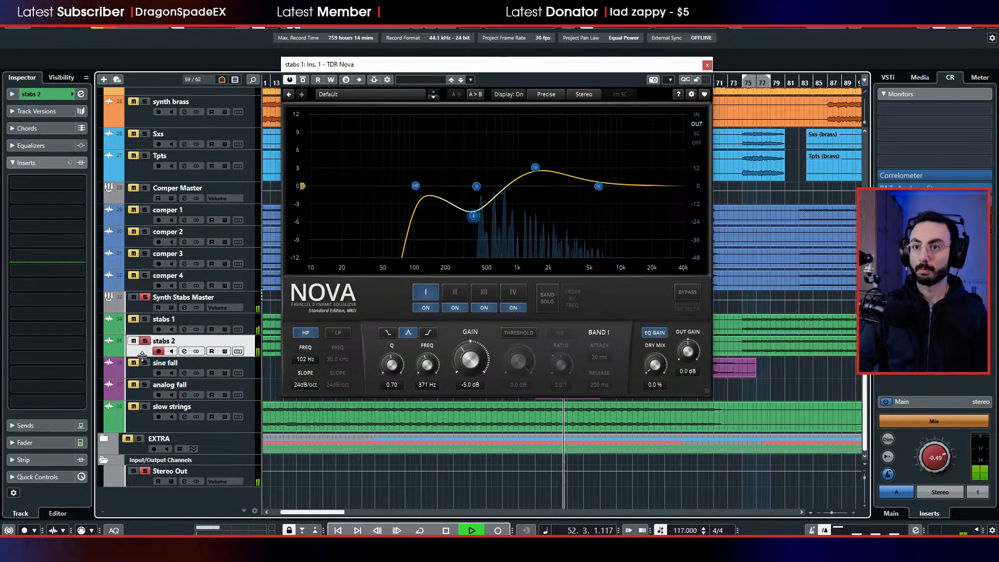
click(64, 183)
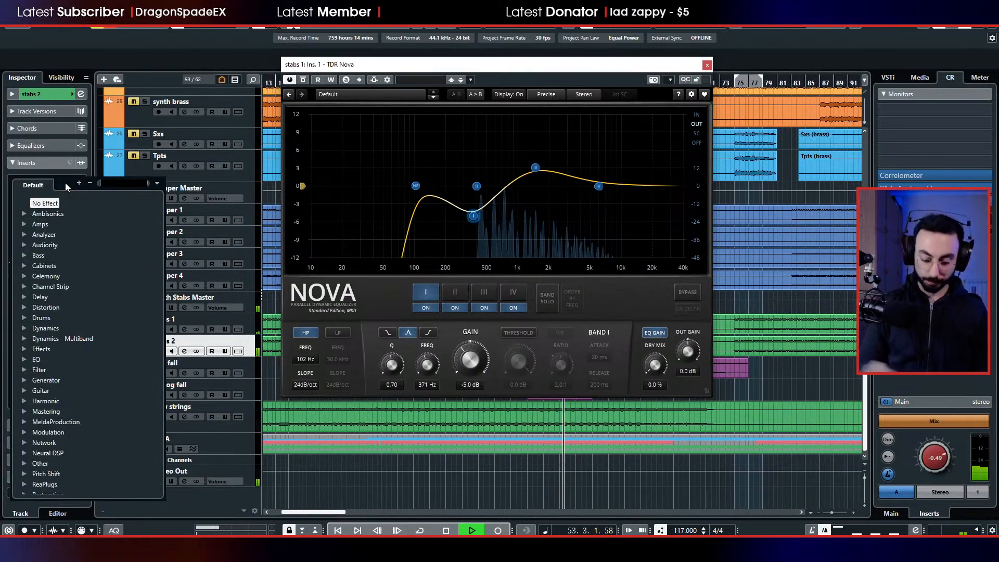
key(Escape)
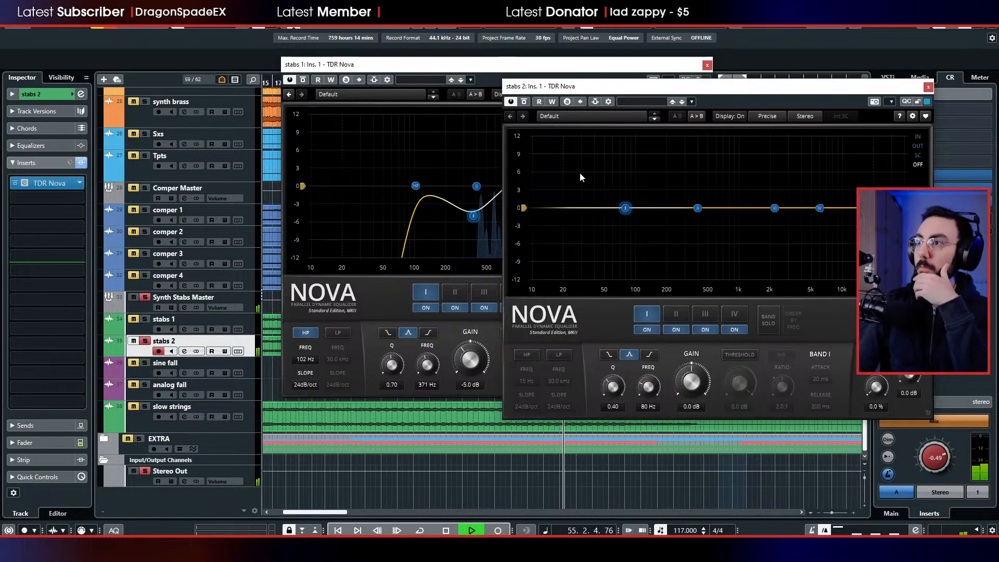
drag(484, 67, 256, 70)
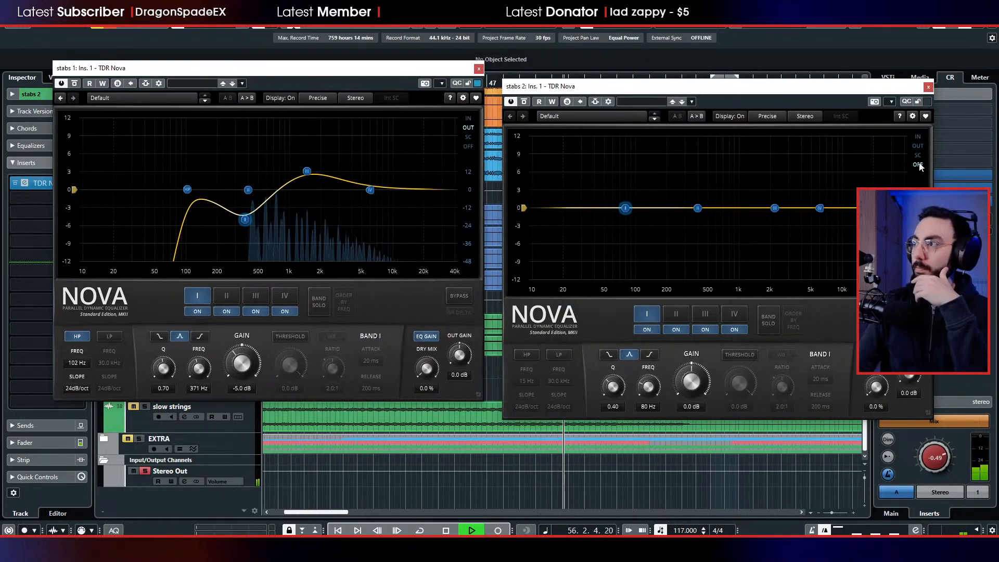
click(918, 146)
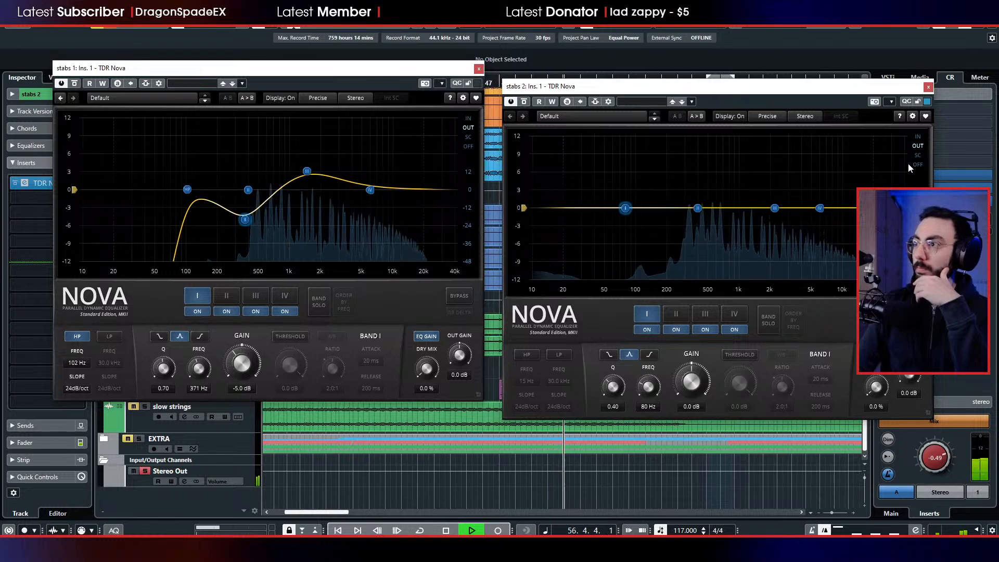
- Shape the stabs 2 EQ with a 156 Hz high-pass, a band I low-mid cut and a 3.0 dB band II boost at 5.7 kHz
click(524, 355)
drag(528, 382, 528, 338)
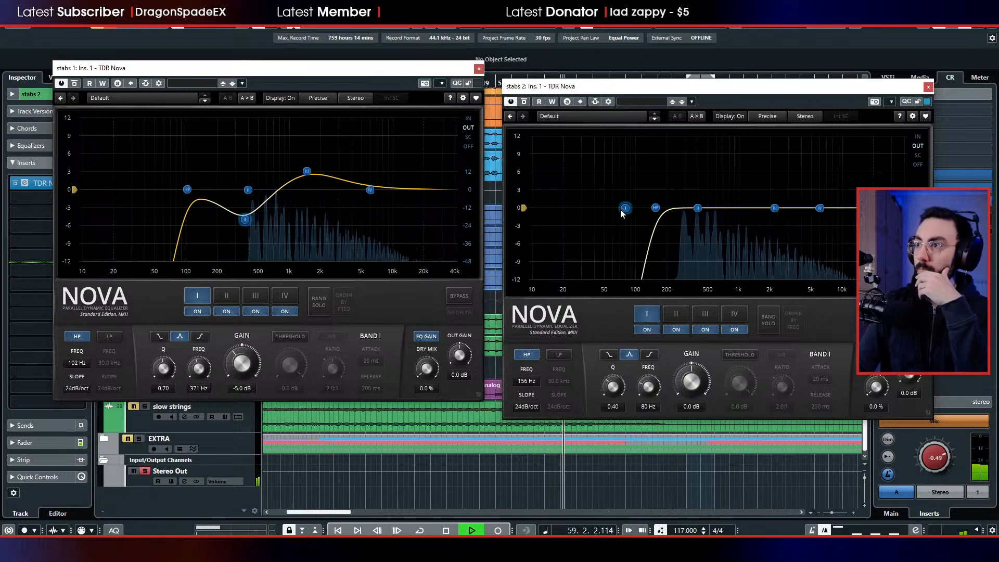
drag(621, 209, 820, 196)
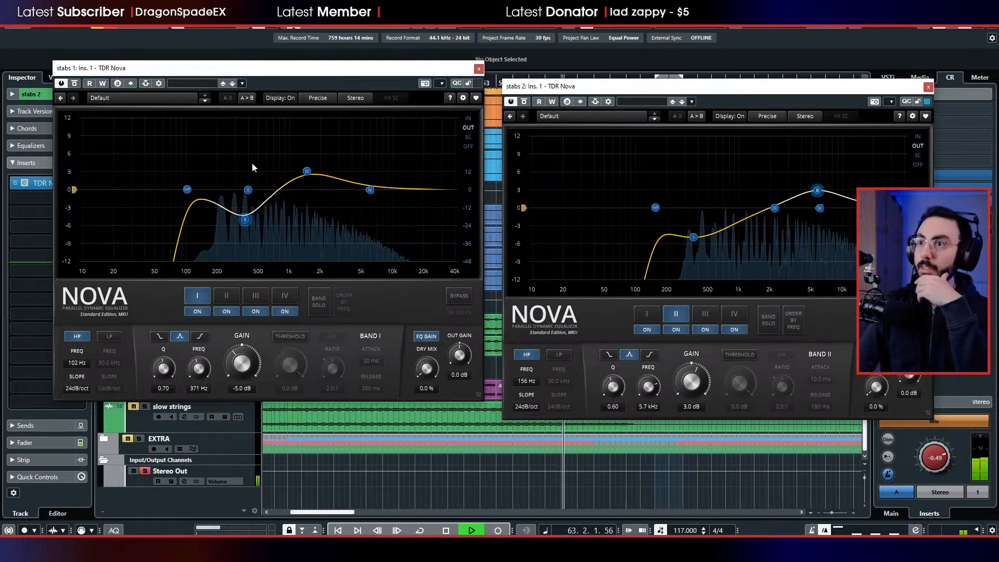
- Set band III of the stabs 1 EQ to 3.6 dB at 1241 Hz and close both Nova windows
drag(307, 173, 300, 172)
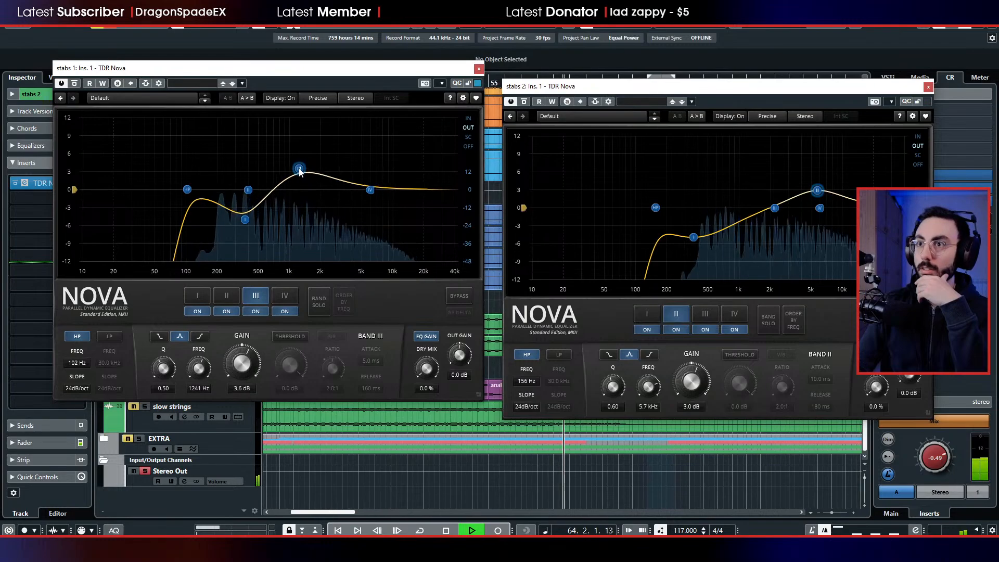
click(929, 88)
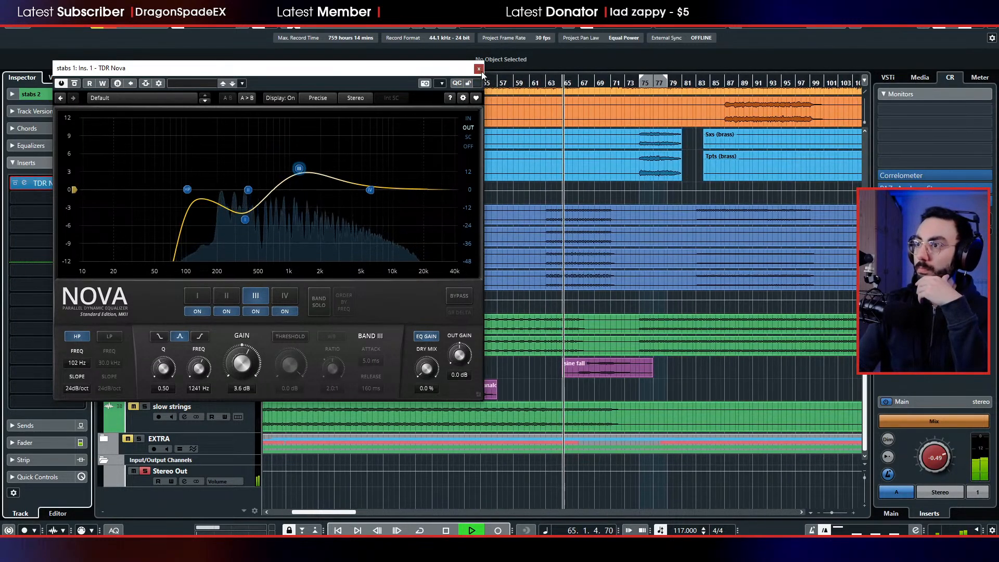
click(480, 69)
- Replay the soloed stabs and pan stabs 1 to L55 and stabs 2 to R55
click(345, 84)
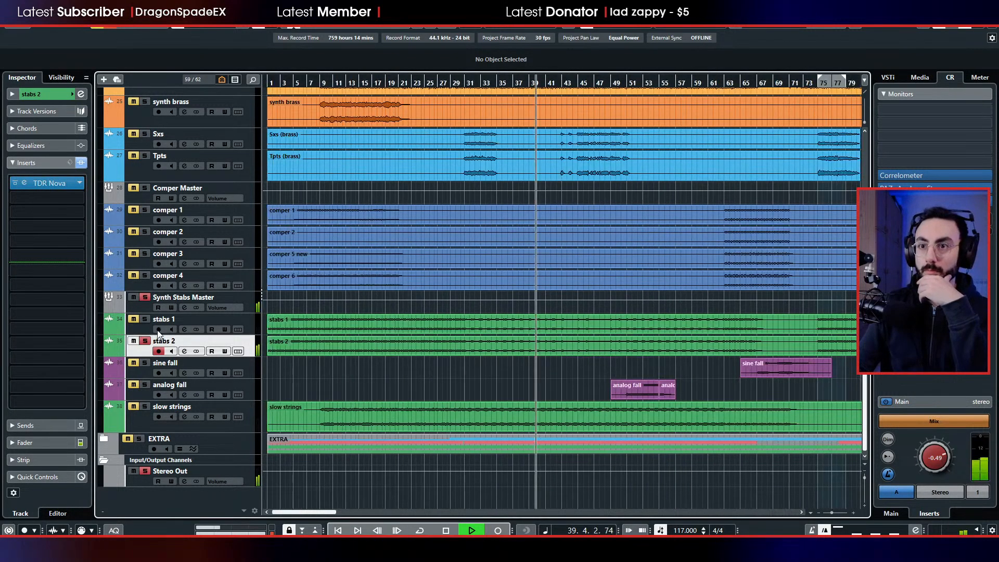
click(141, 332)
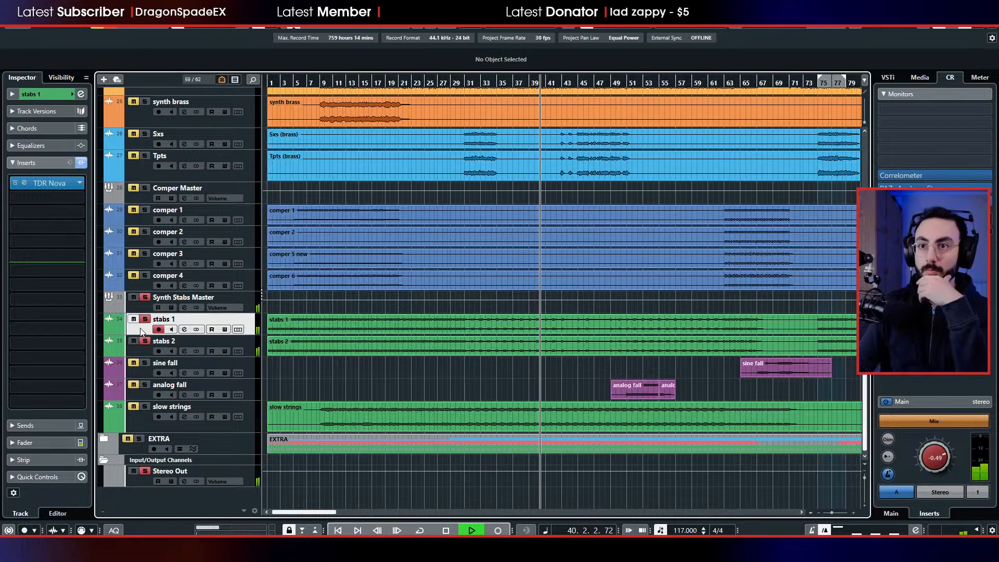
click(37, 95)
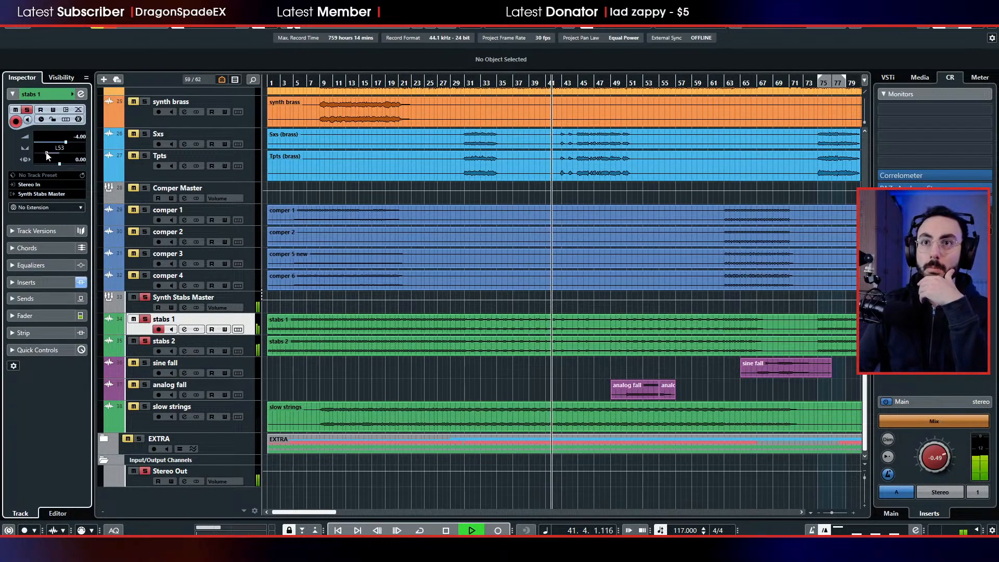
drag(49, 155, 73, 156)
click(135, 354)
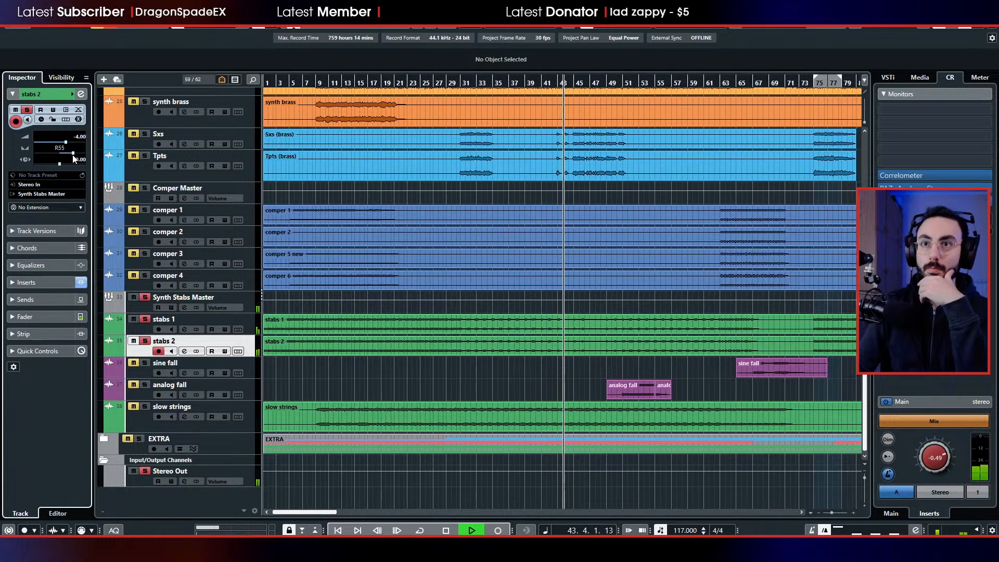
- Audition the soloed stabs from earlier in the song and set the stabs 1 volume to -2.47
click(360, 81)
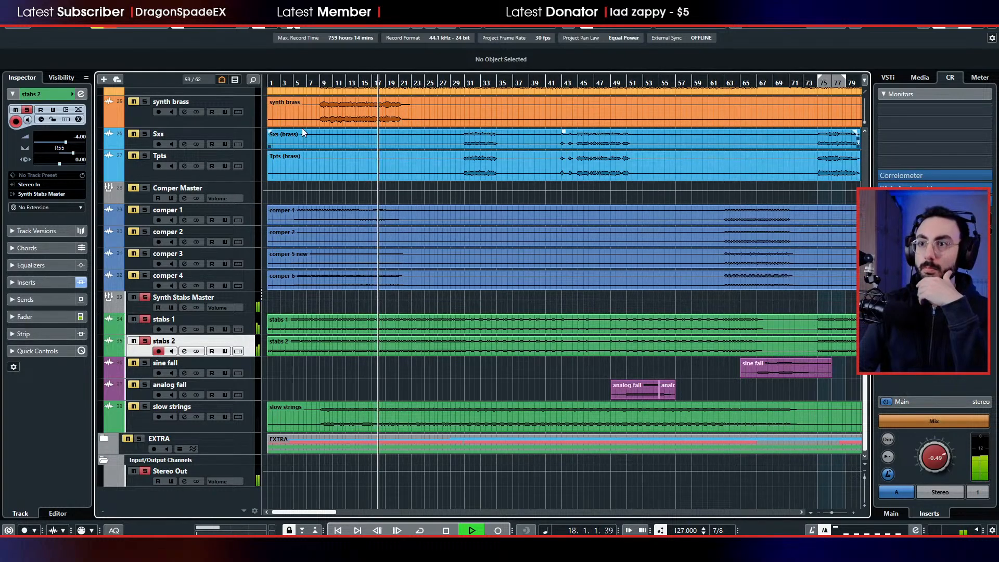
click(308, 82)
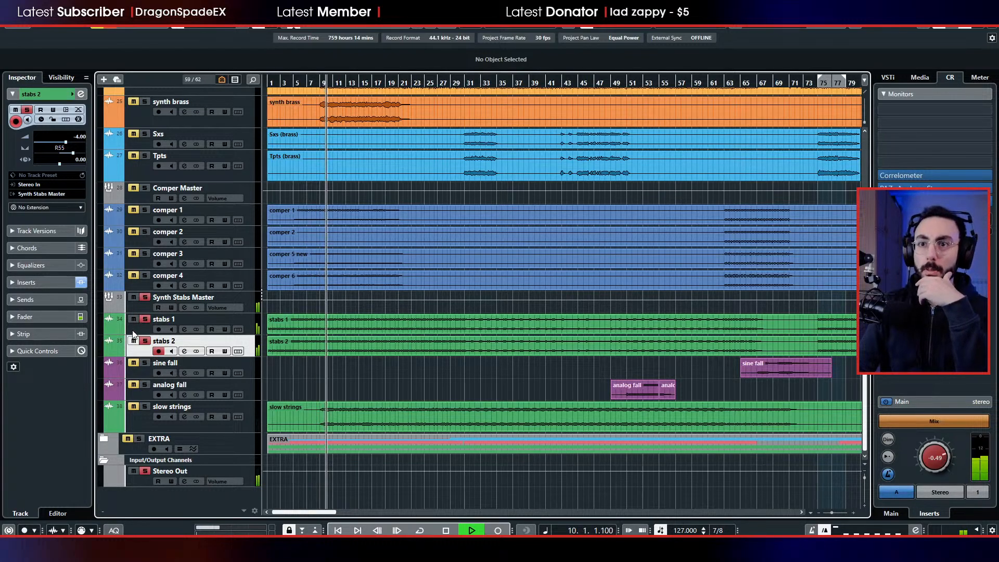
key(Up)
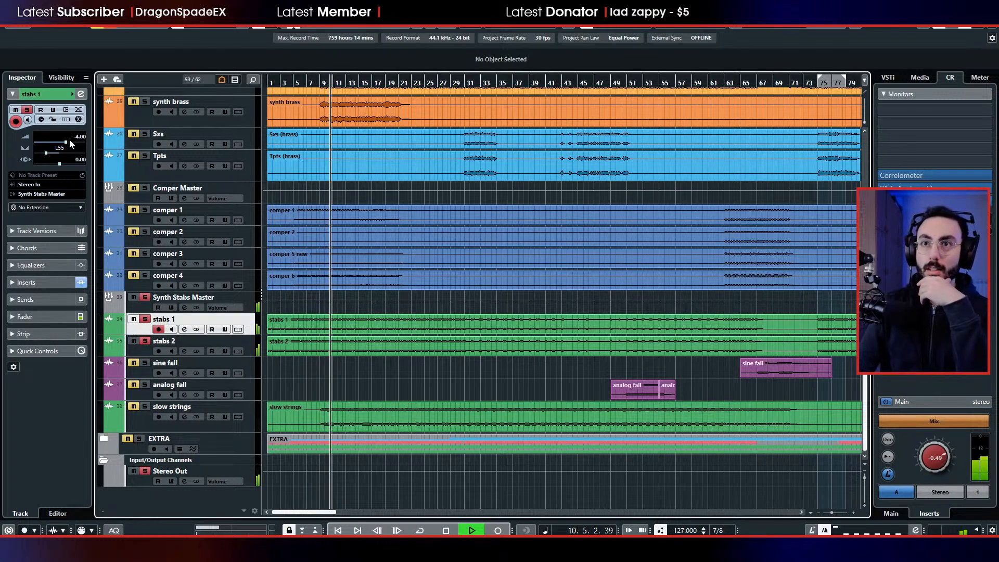
click(145, 351)
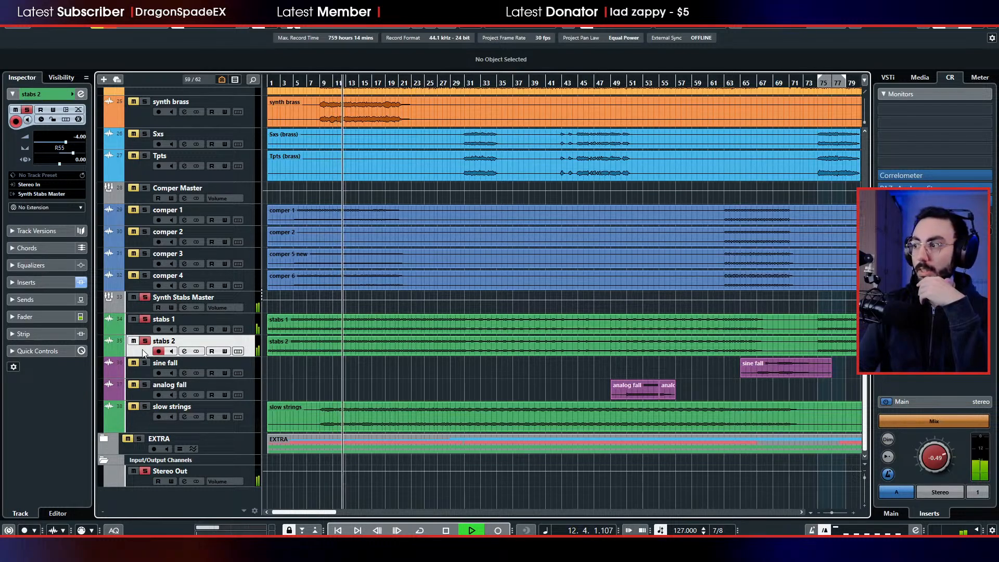
click(134, 325)
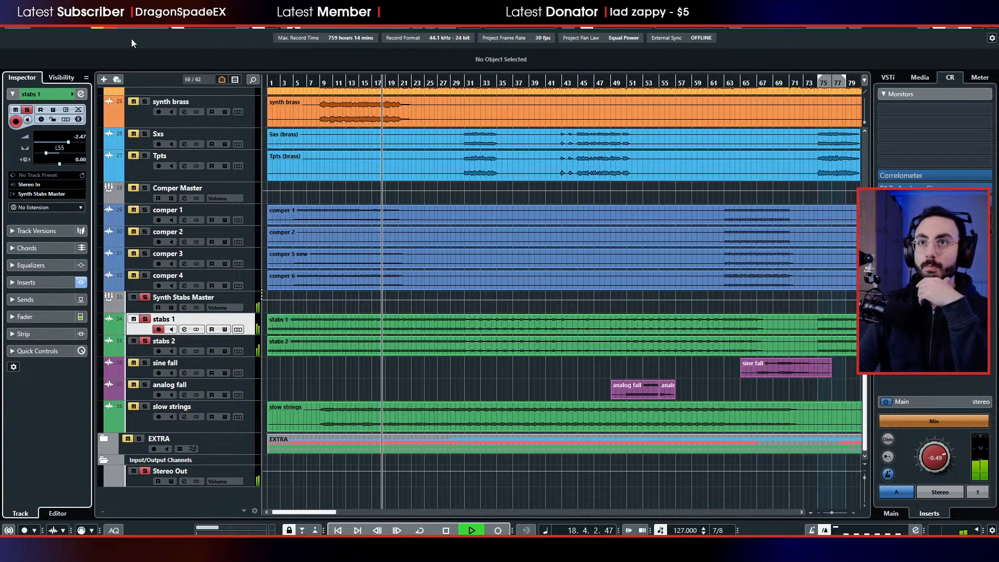
- Clear all solos, listen to the full mix through the brass entry, and stop playback around bar 33
click(110, 24)
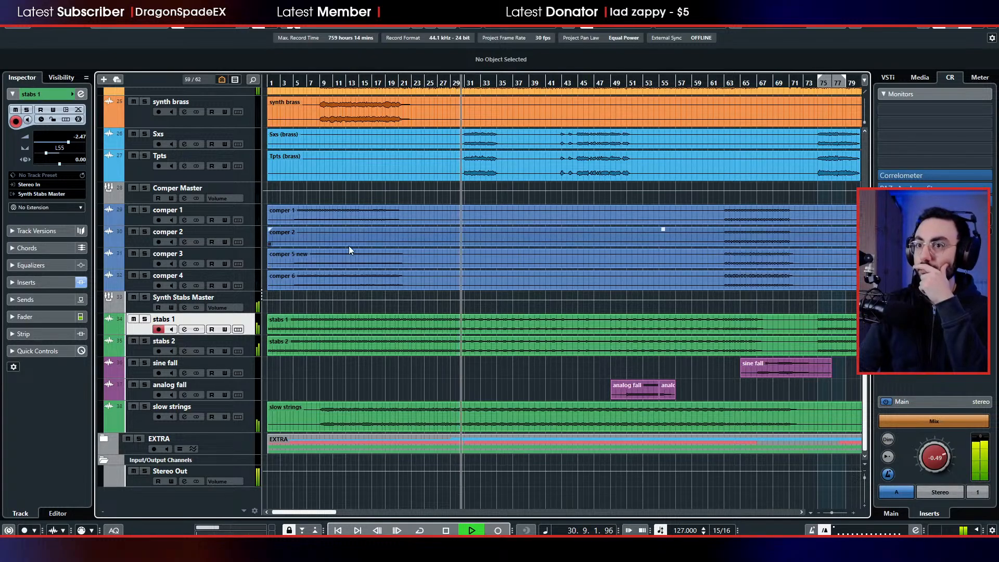
scroll(348, 246, up, 3)
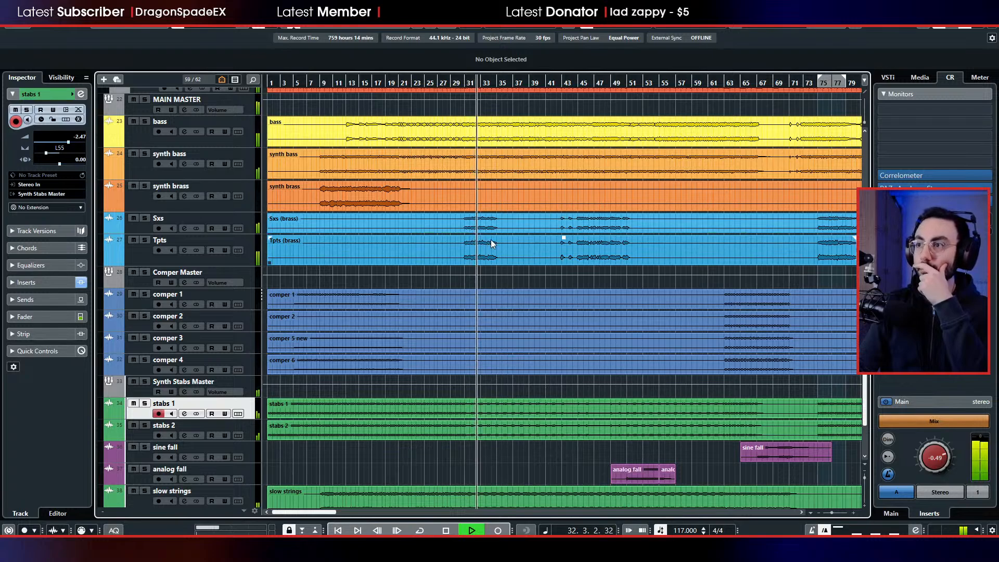
click(440, 230)
key(space)
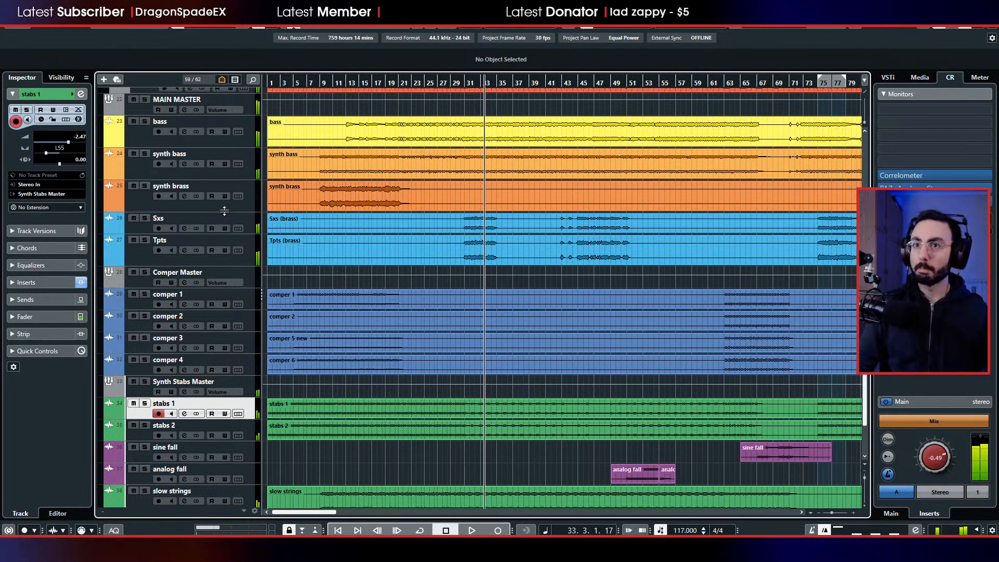
- Add a stereo group track named Brass Master for the Sxs and Tpts tracks and place it directly above Sxs
click(142, 233)
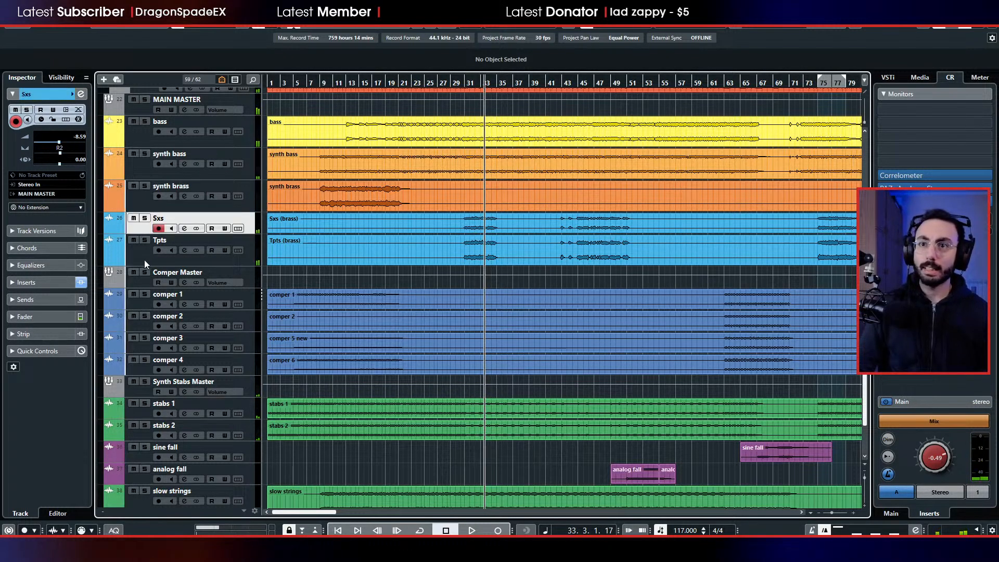
ctrl+click(145, 261)
right_click(147, 229)
mouse_move(216, 236)
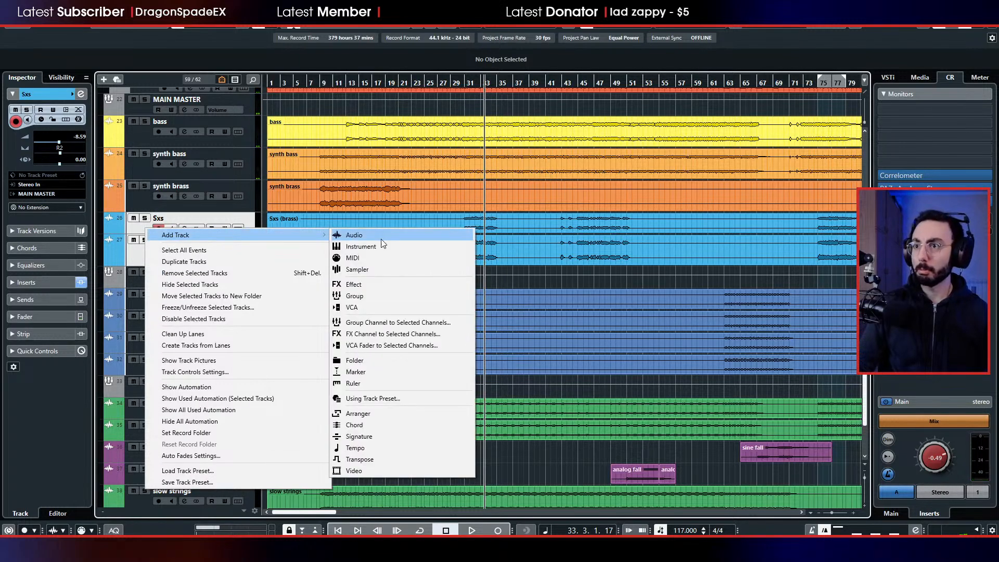
click(382, 296)
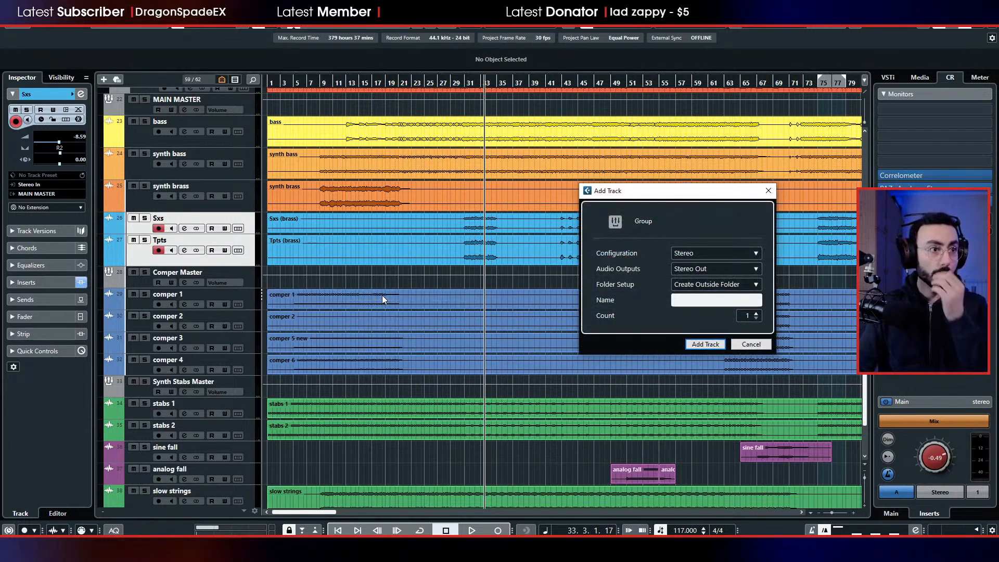
click(720, 254)
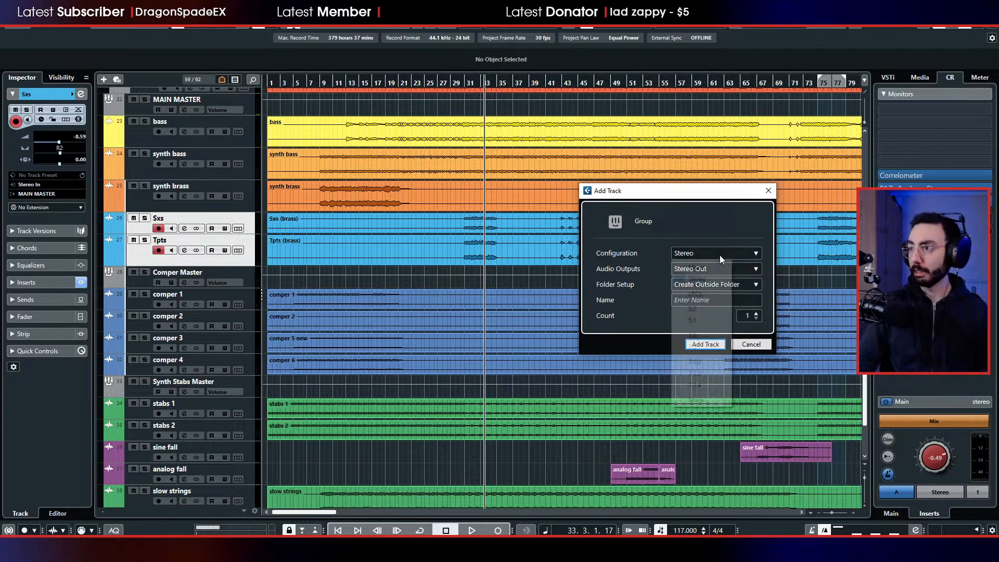
click(732, 254)
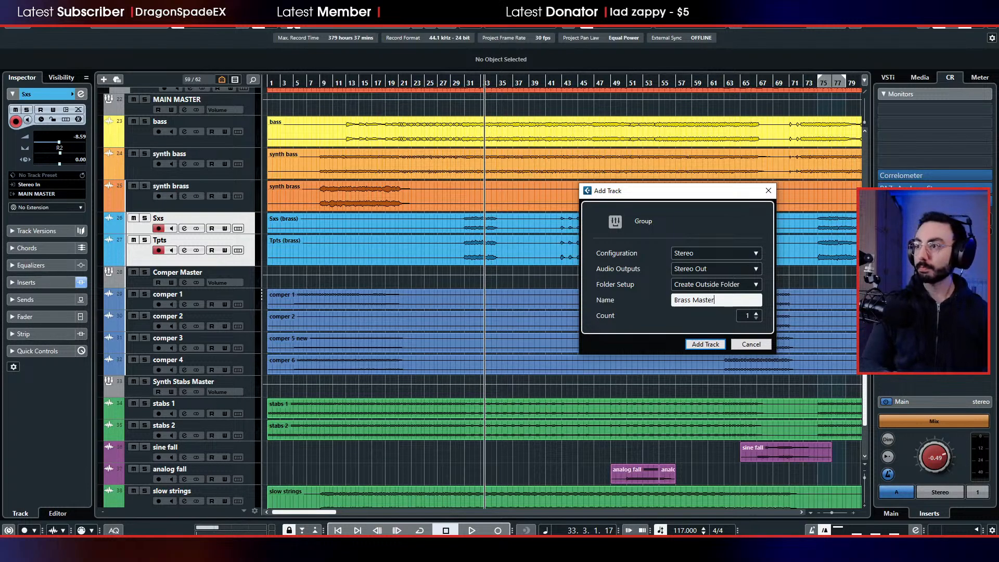
key(Return)
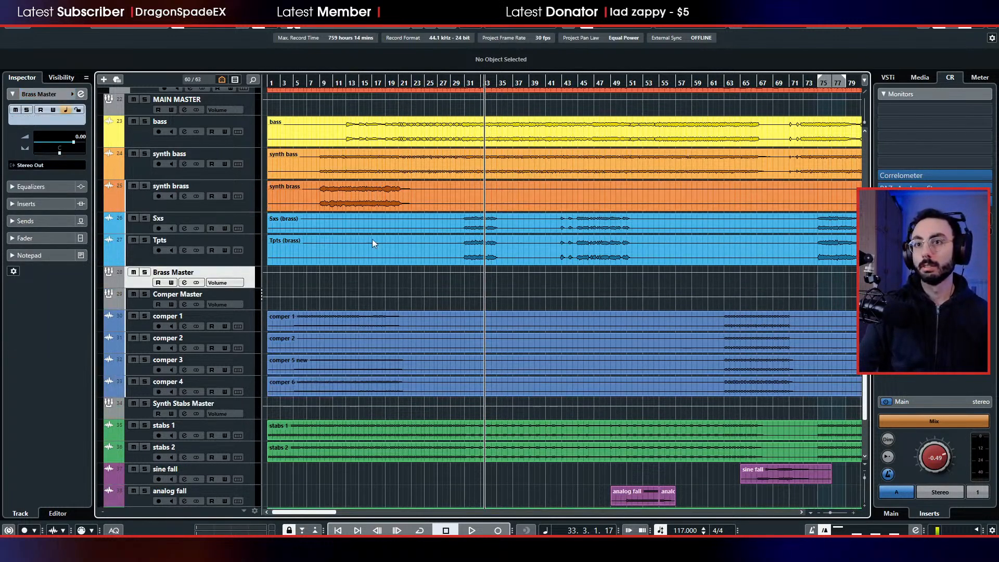
drag(142, 249, 142, 223)
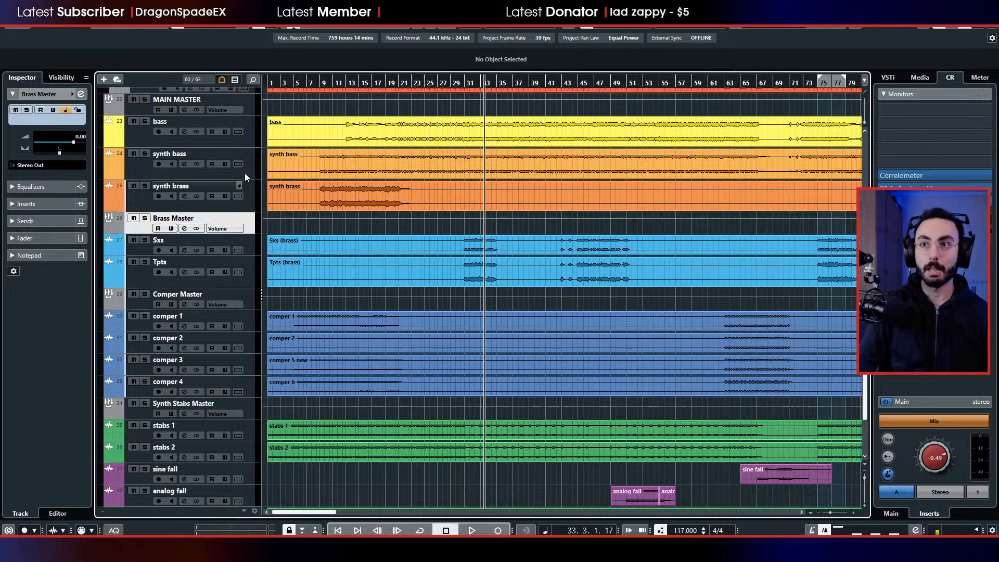
- Play the mix from just before the brass entry, set the Brass Master volume to 1.05, and stop playback
click(457, 82)
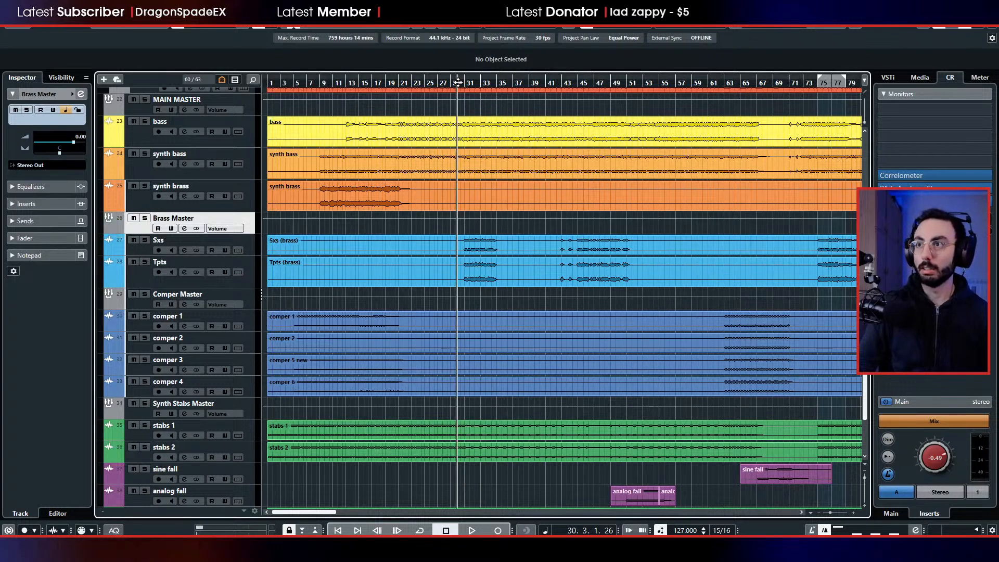
click(56, 237)
key(space)
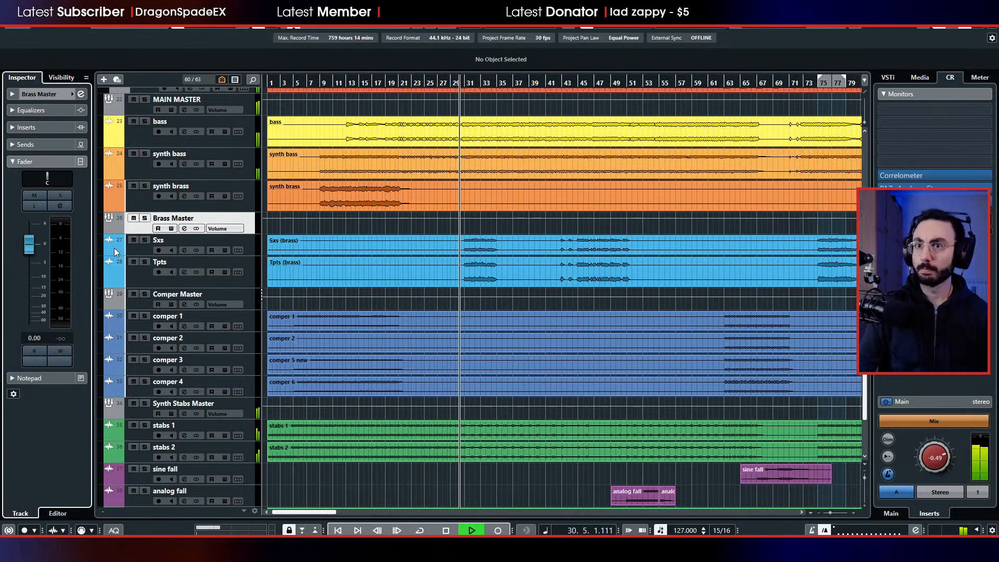
mouse_move(31, 250)
mouse_down()
mouse_move(38, 315)
mouse_move(43, 248)
mouse_up()
key(space)
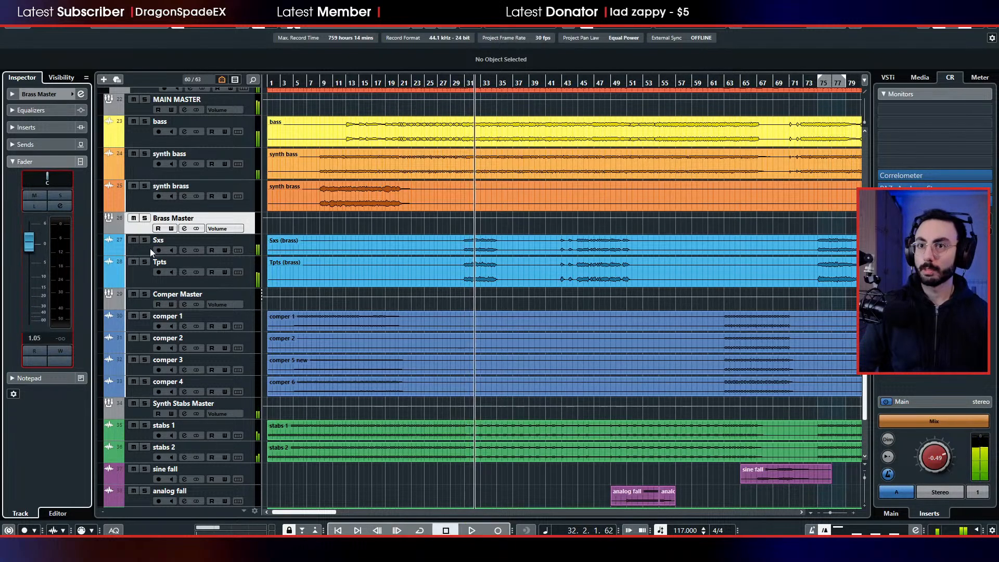
- Route the outputs of the Sxs and Tpts tracks to the Brass Master group
click(129, 251)
click(49, 195)
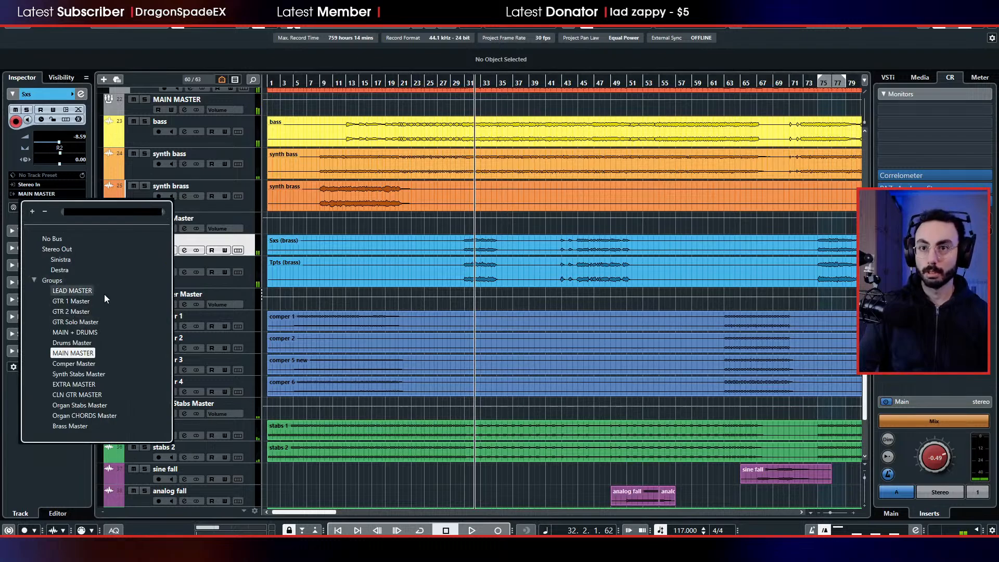
click(218, 284)
click(218, 283)
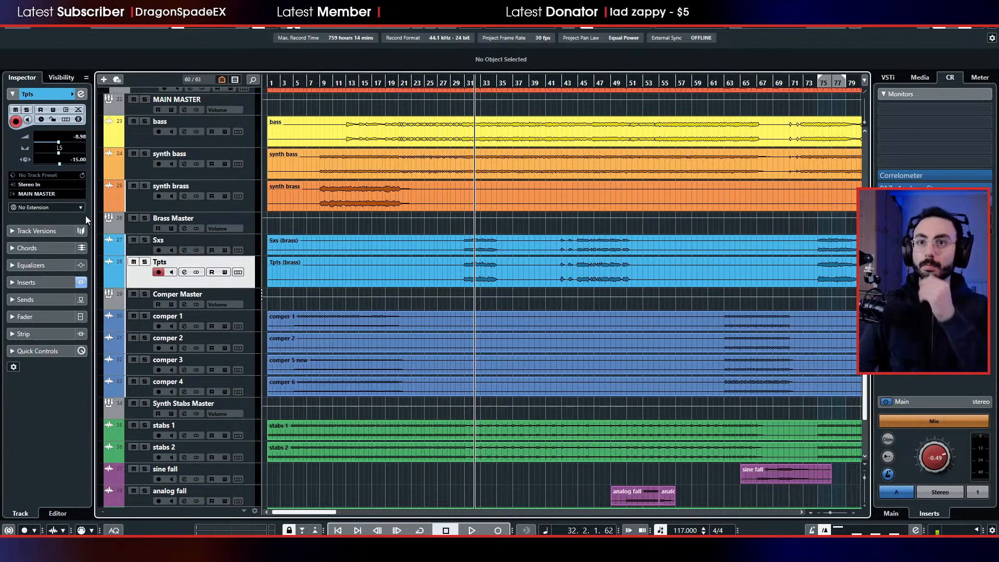
click(46, 194)
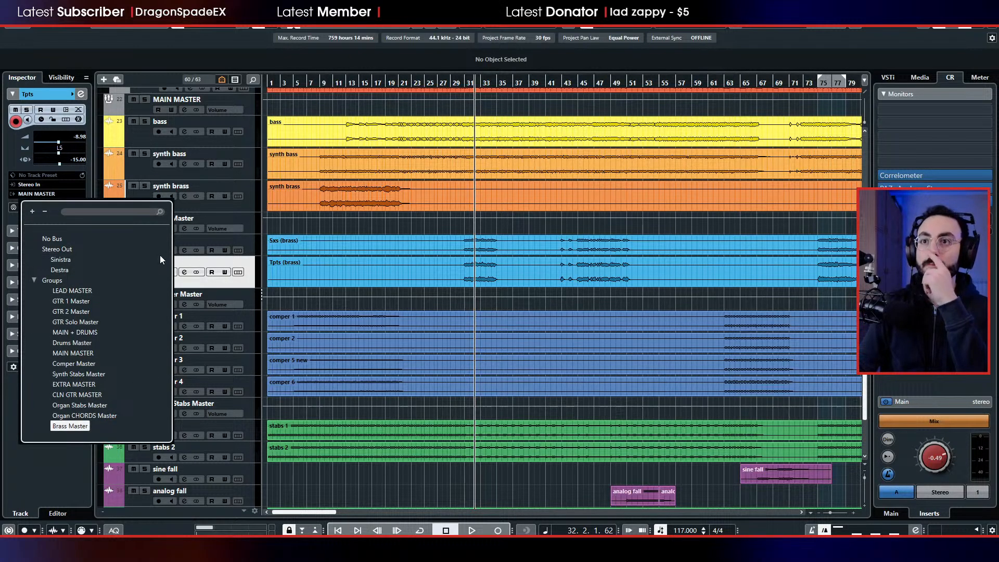
- Route the Brass Master group's output to MAIN MASTER
click(143, 231)
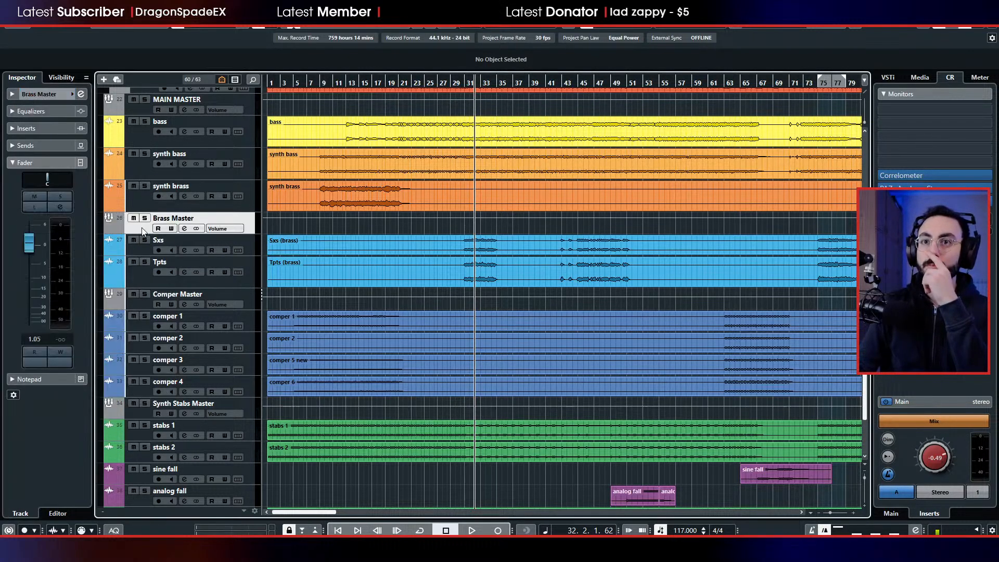
click(49, 99)
click(54, 165)
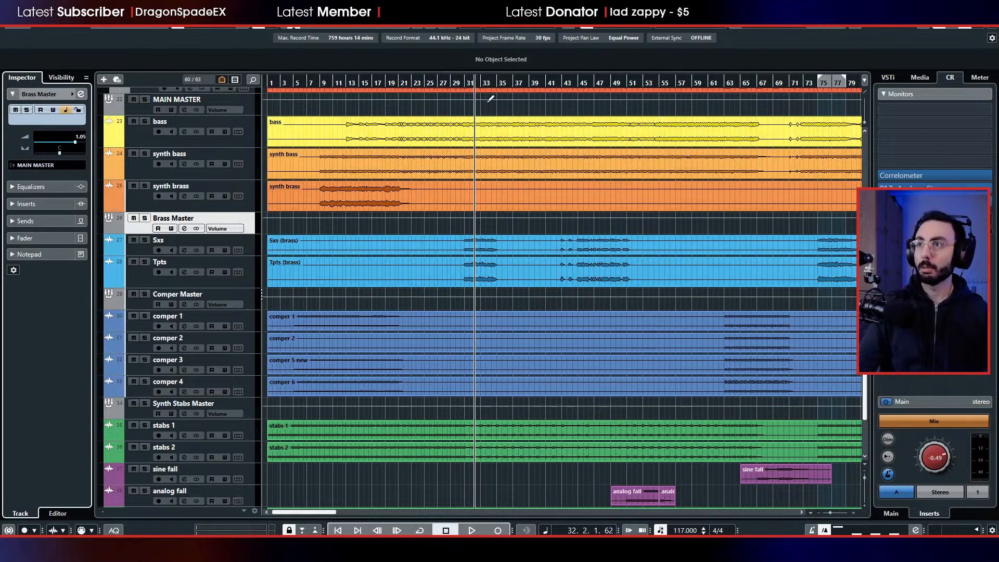
- Play the mix from just before the brass entry and set the Brass Master volume to -3.05
click(462, 83)
key(space)
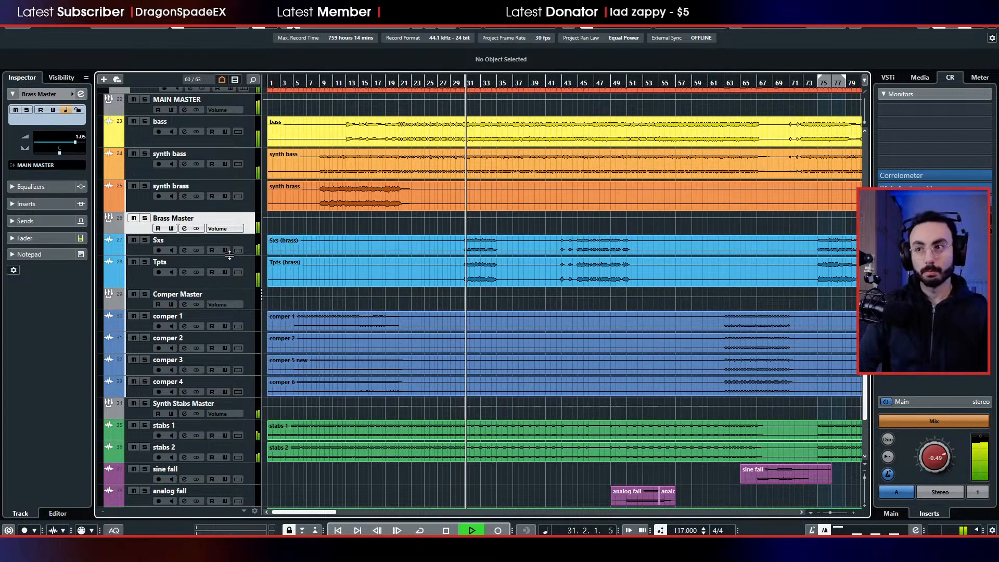
click(38, 241)
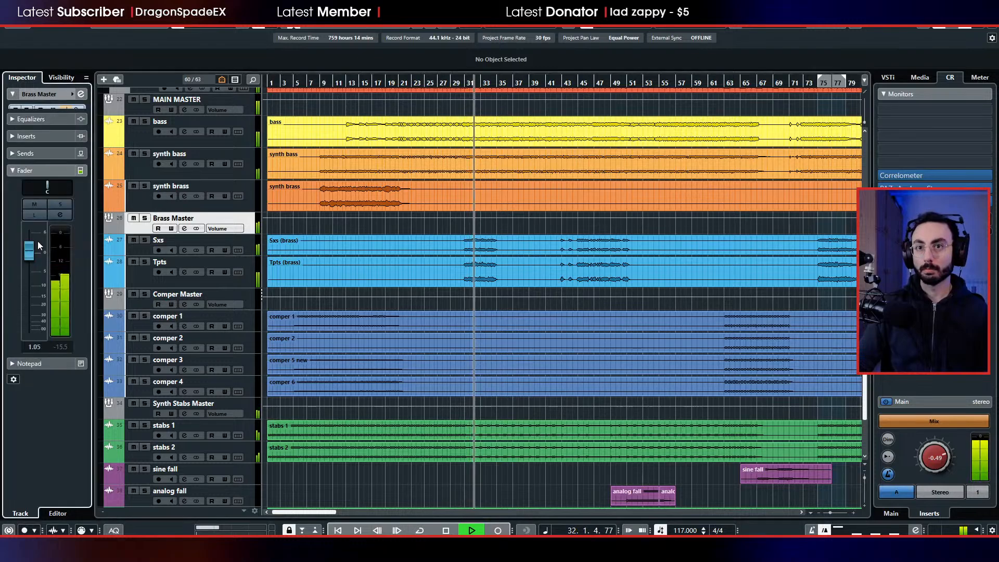
mouse_move(29, 242)
mouse_down()
mouse_move(28, 267)
mouse_move(30, 259)
mouse_up()
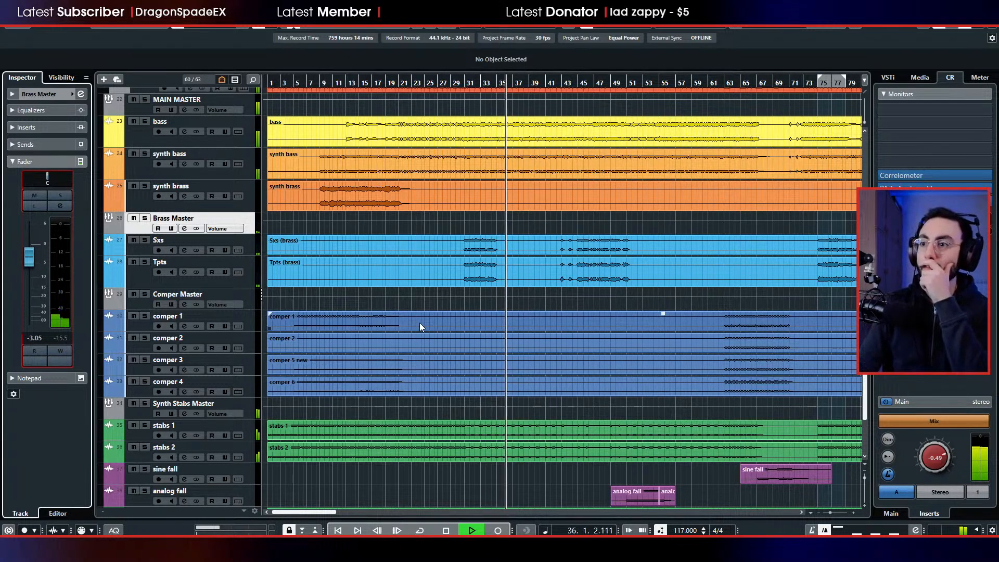
- Set the Drums Master volume to -2.18 while the mix plays
scroll(496, 361, up, 10)
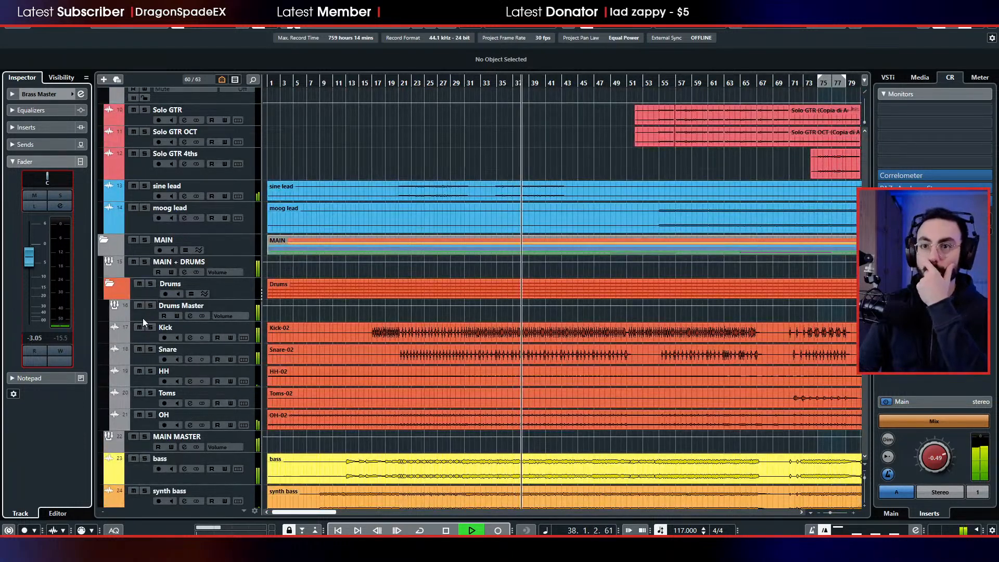
click(142, 317)
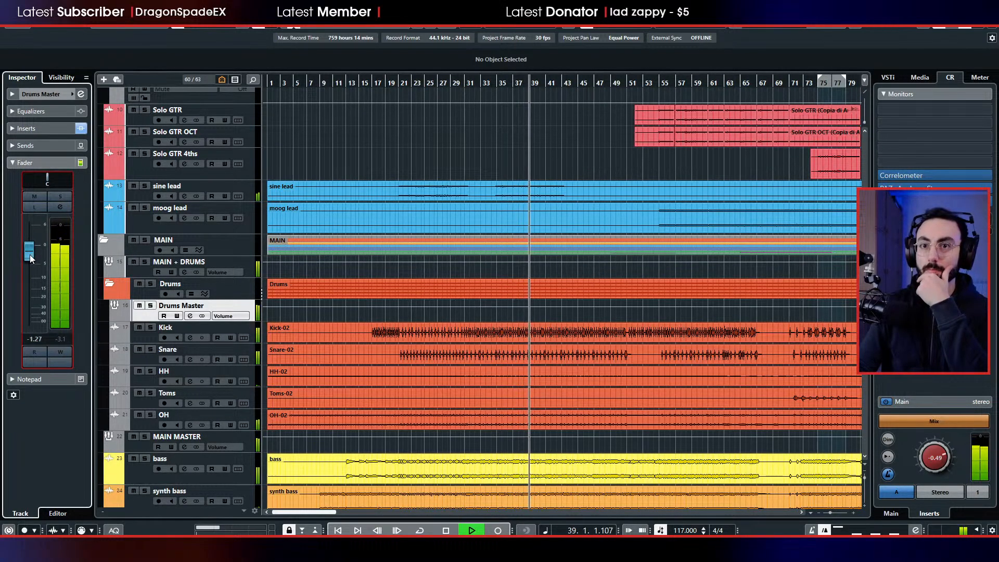
drag(30, 255, 29, 258)
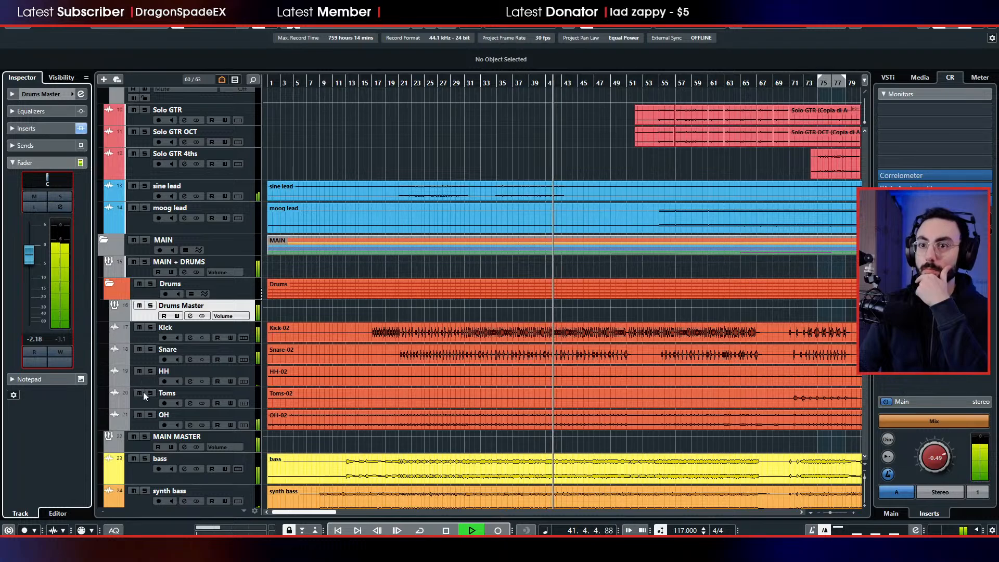
- Select the OH track and listen to the mix up to around bar 59 while reviewing the lead, drum, brass and synth tracks
click(138, 418)
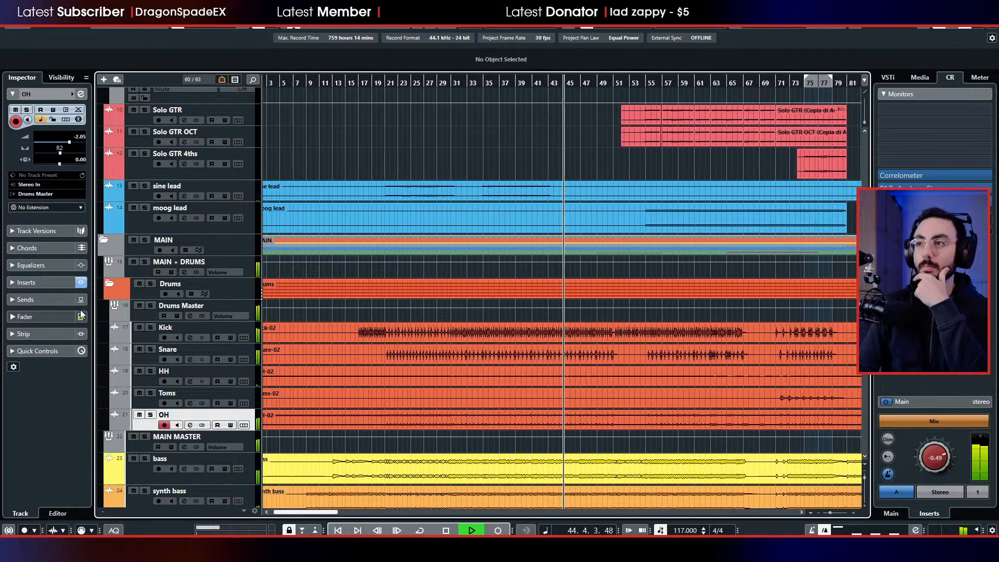
scroll(420, 341, up, 5)
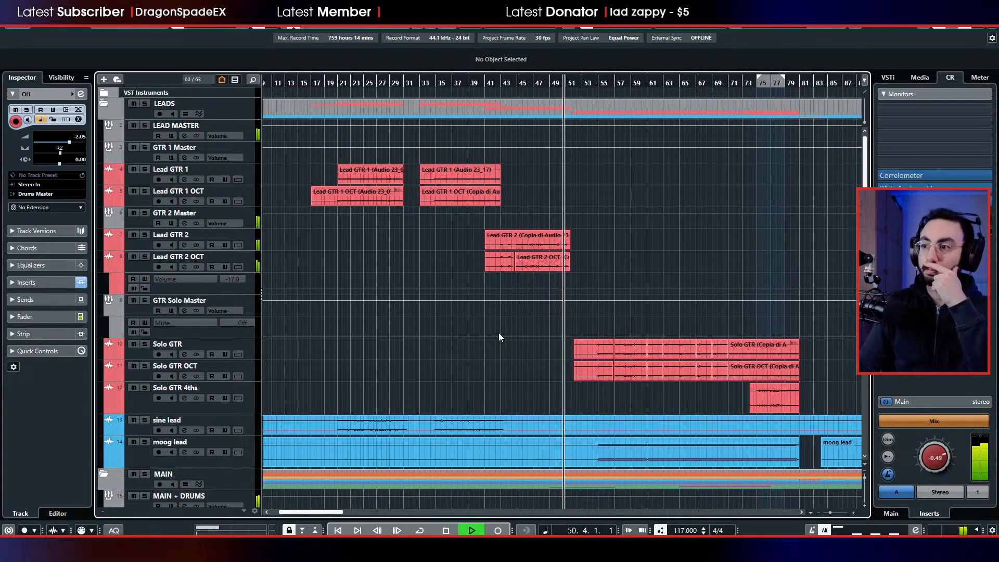
scroll(497, 338, down, 5)
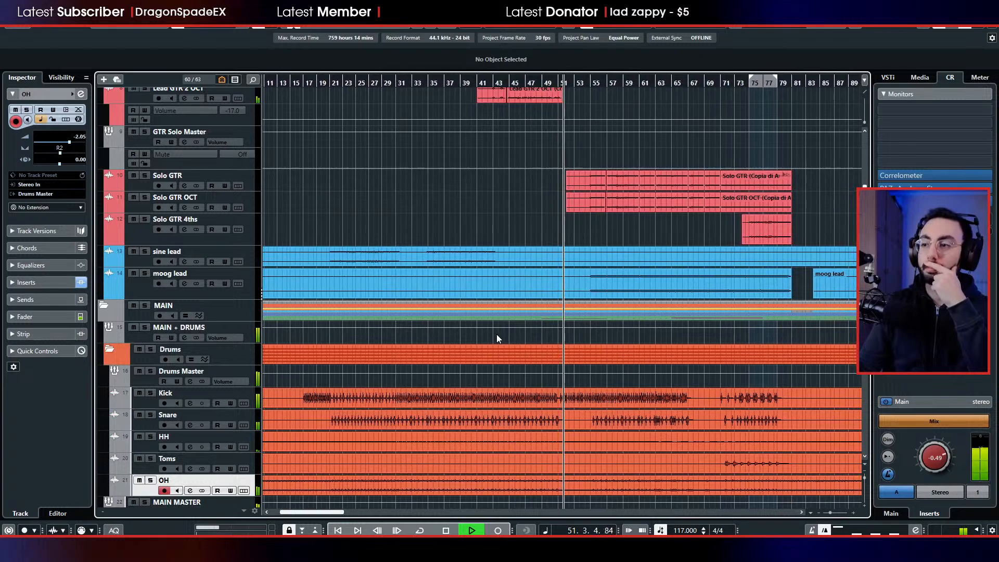
scroll(497, 339, down, 3)
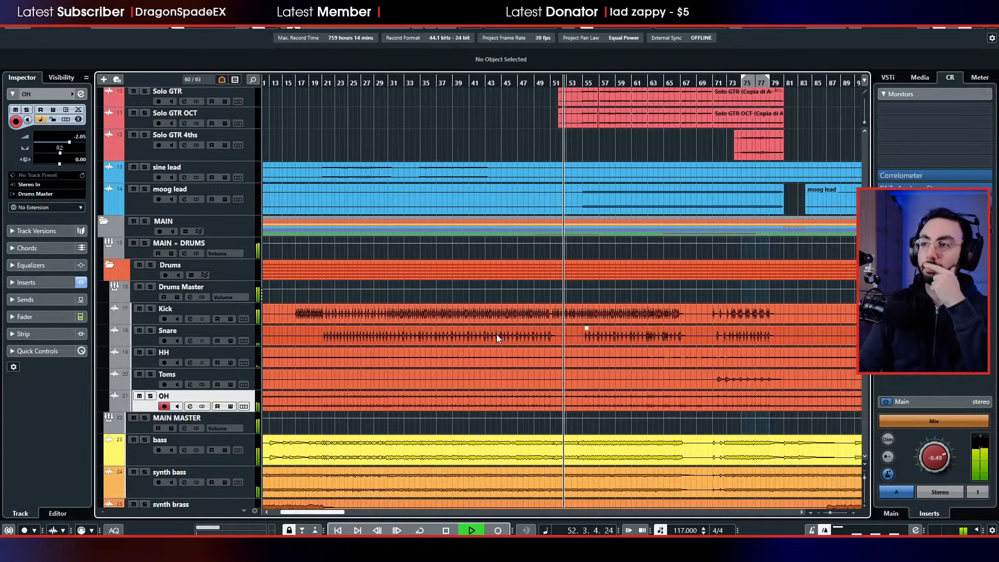
scroll(498, 337, down, 3)
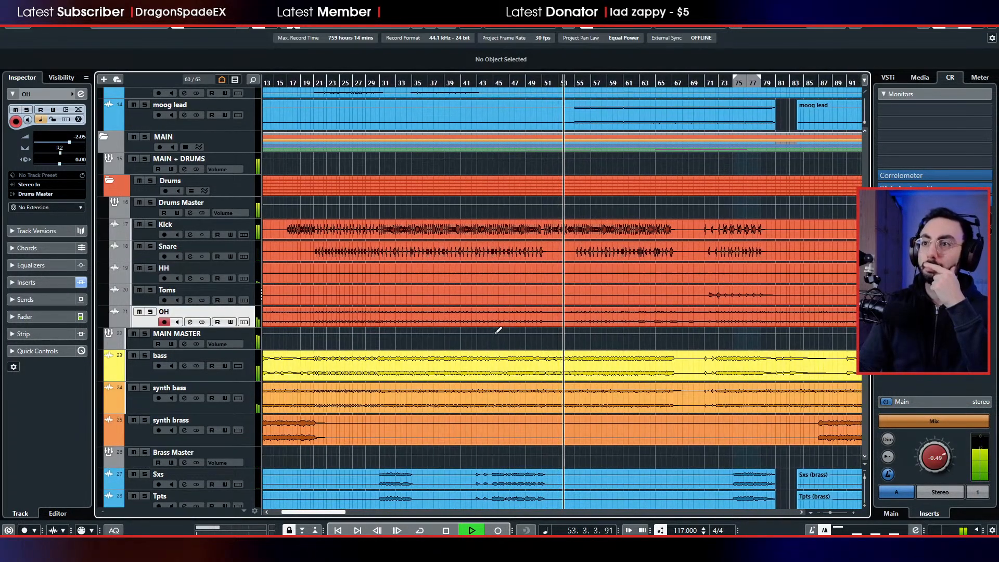
scroll(498, 333, down, 6)
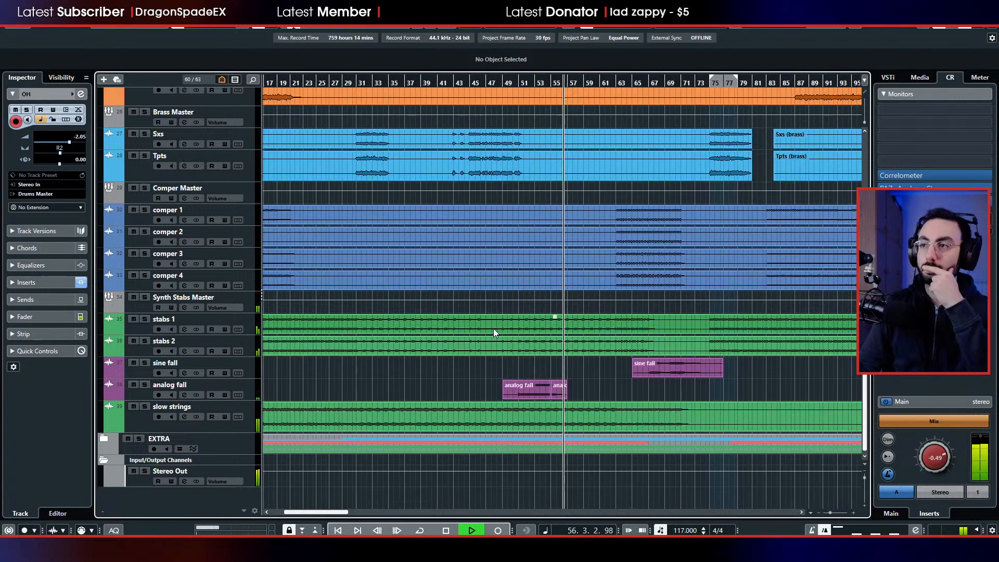
scroll(494, 328, up, 6)
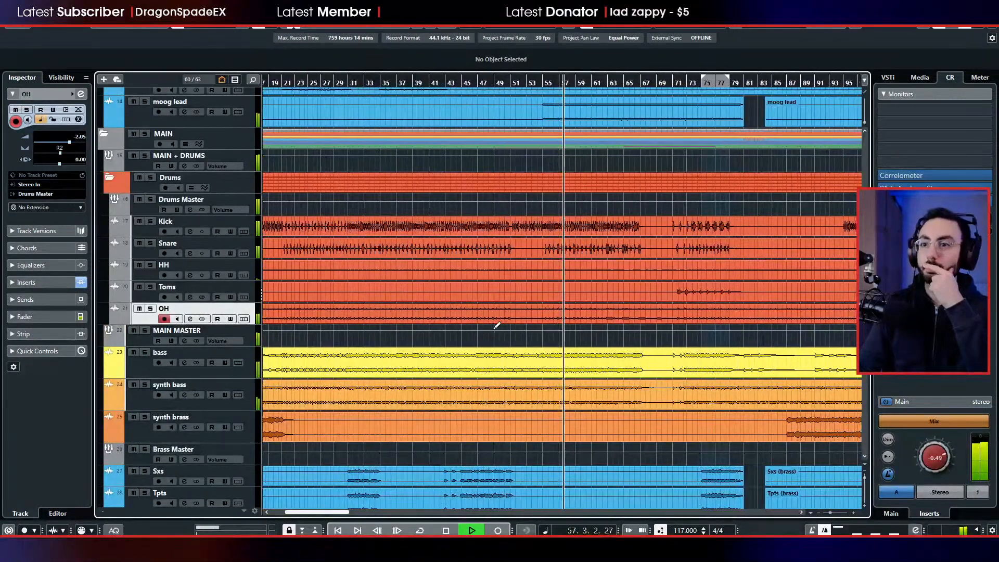
scroll(493, 329, up, 6)
scroll(493, 329, down, 4)
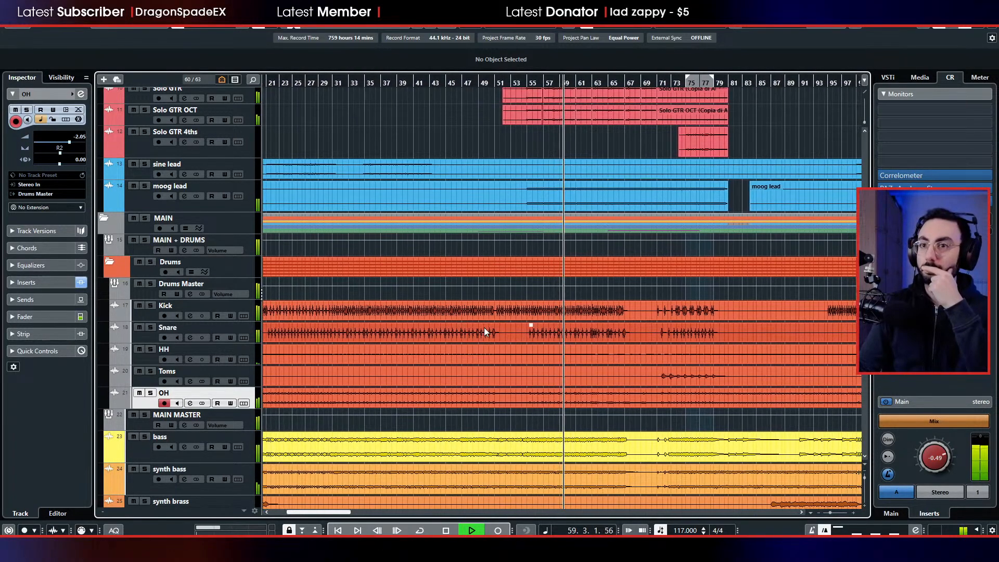
- Compare the playing mix with the HH track muted and unmuted, and review the surrounding tracks
click(139, 349)
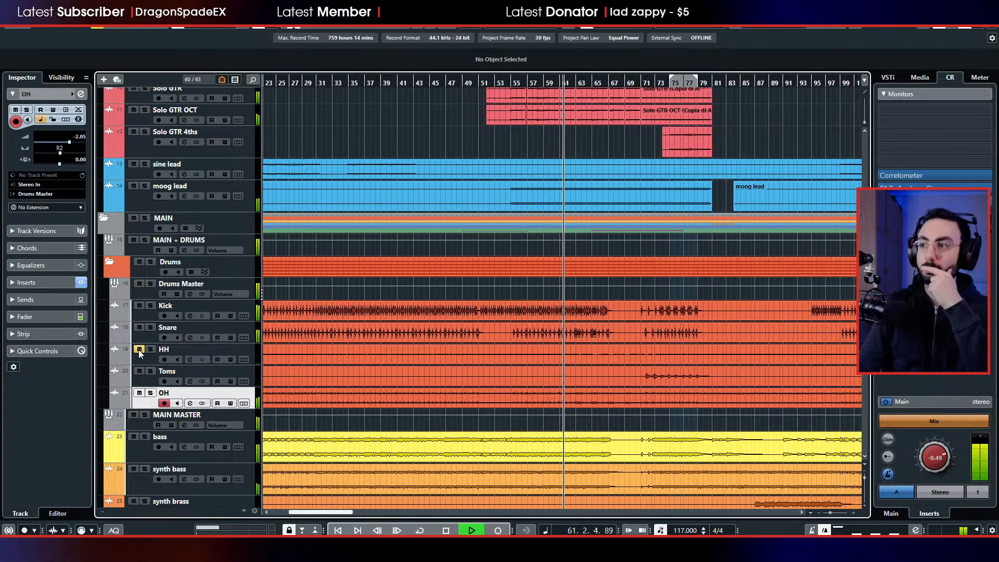
click(139, 351)
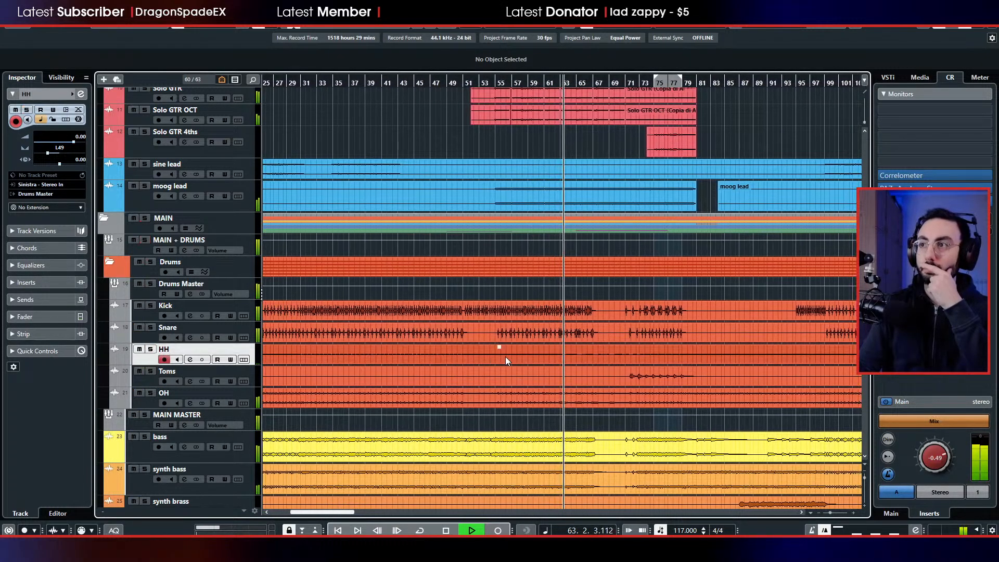
scroll(504, 357, up, 5)
scroll(504, 357, down, 3)
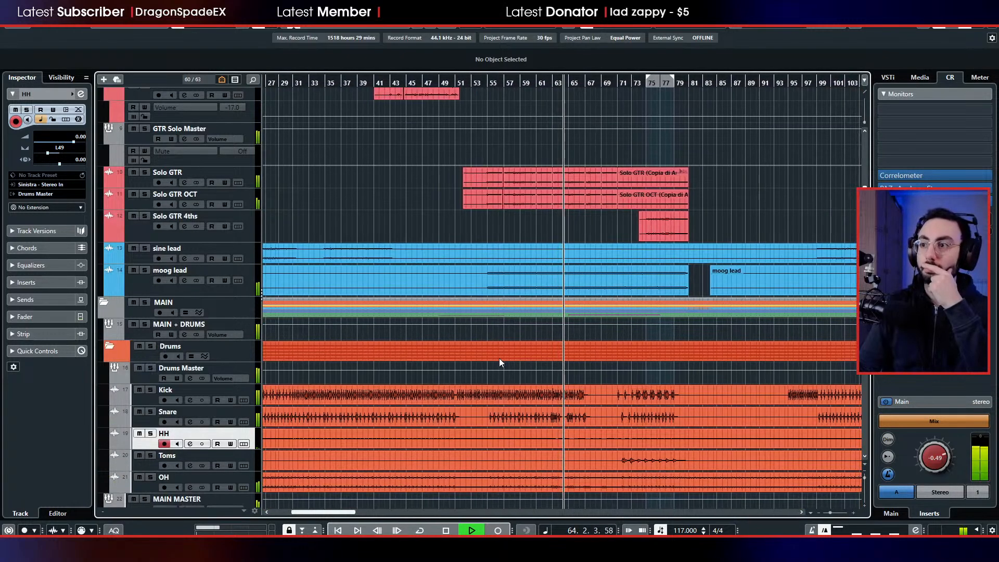
scroll(498, 358, down, 4)
- Set the OH track's volume to 0.00 while the mix keeps playing
click(146, 403)
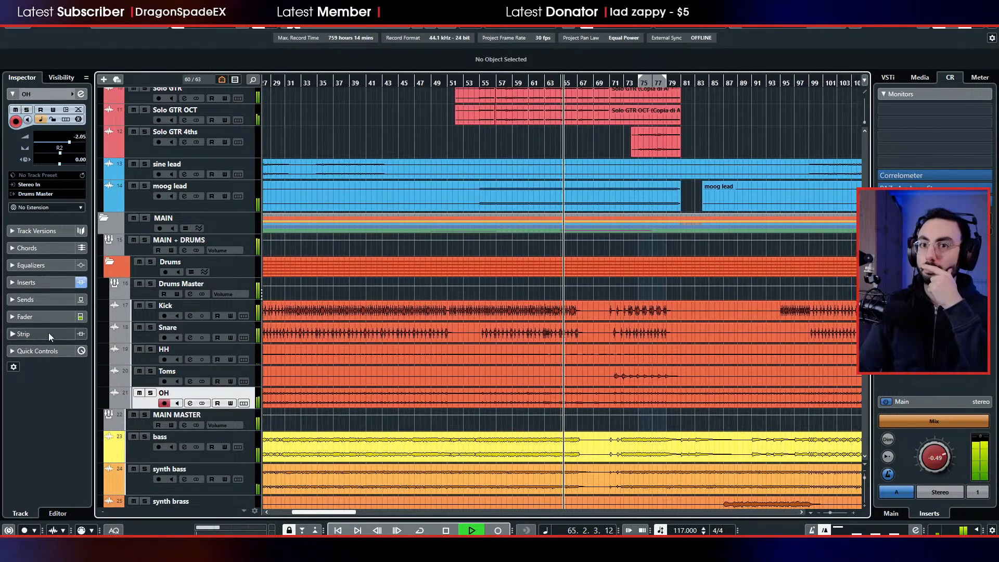
click(47, 319)
drag(33, 286, 33, 282)
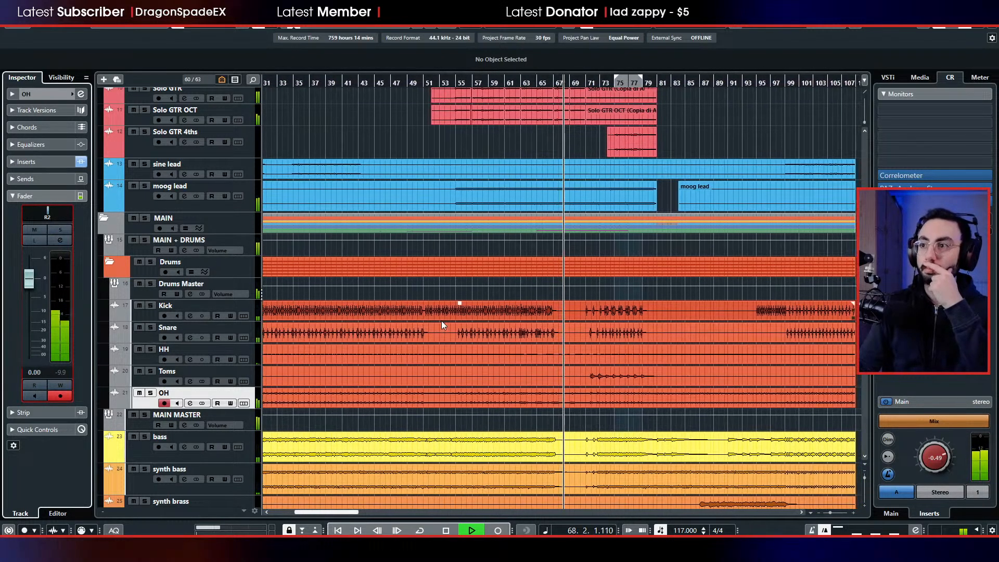
scroll(441, 320, up, 3)
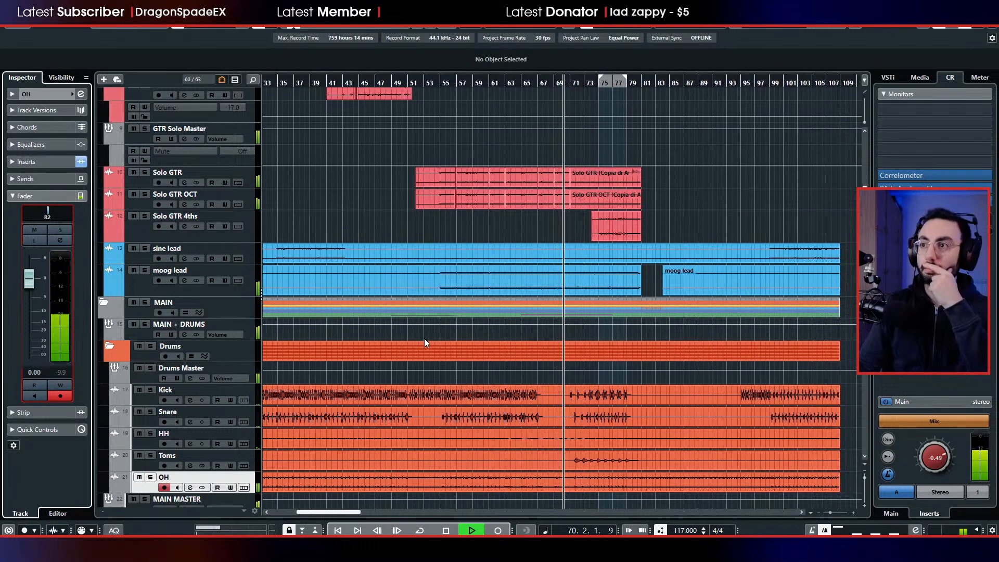
- Automate the Brass Master volume so it rises to -0.31 between about bars 71 and 83, checking it in playback
scroll(424, 338, down, 6)
scroll(417, 342, up, 3)
scroll(417, 342, up, 3)
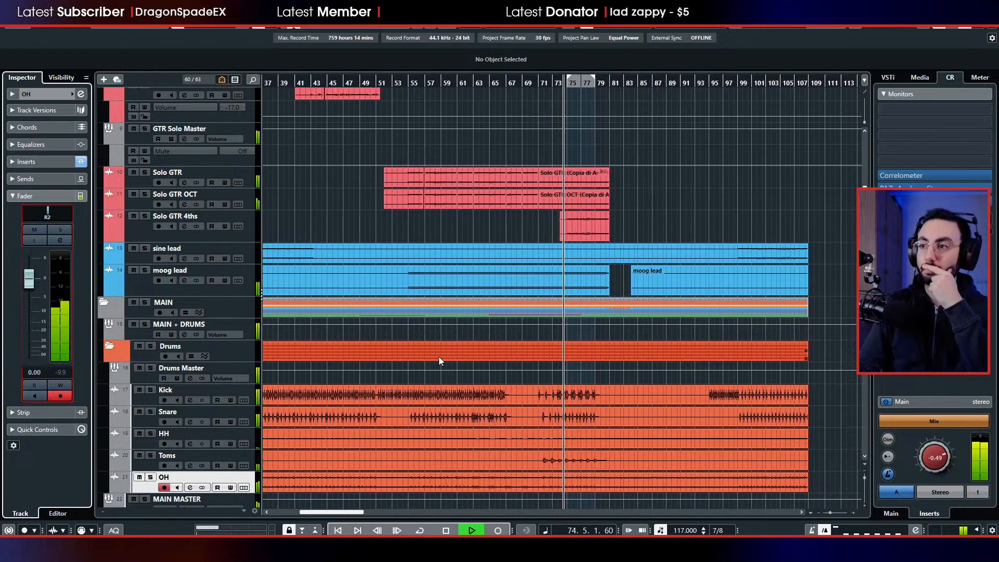
scroll(439, 357, down, 8)
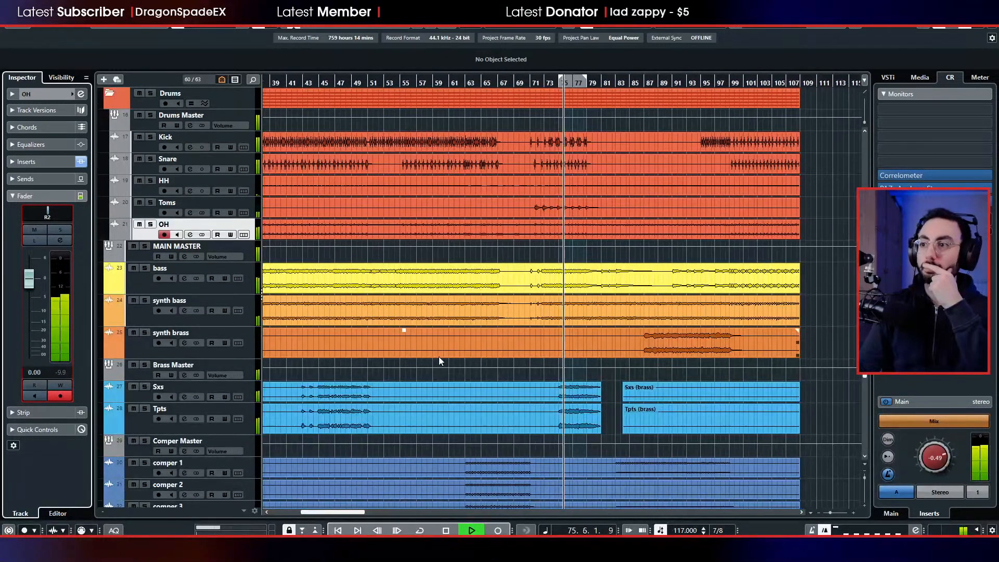
scroll(439, 357, down, 5)
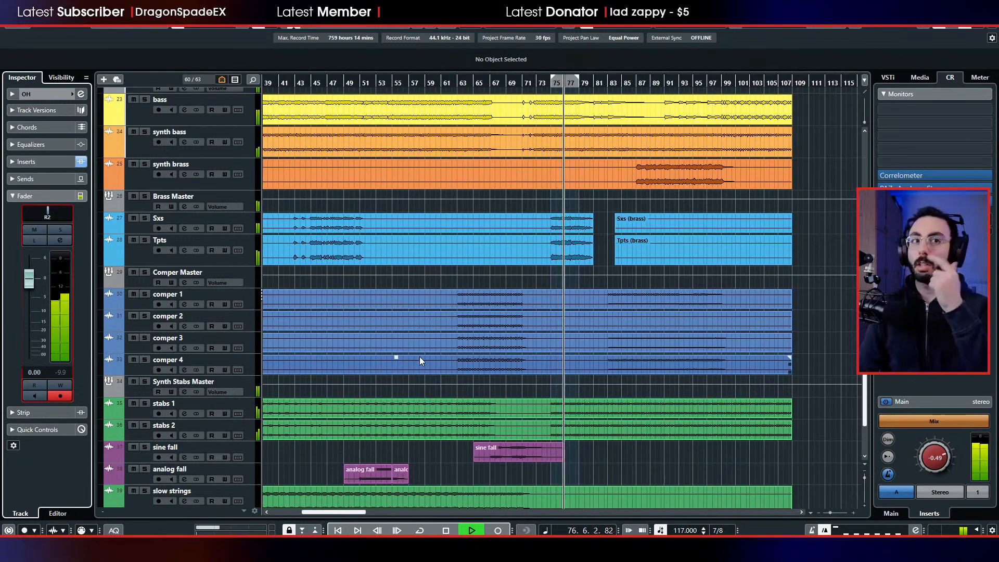
key(space)
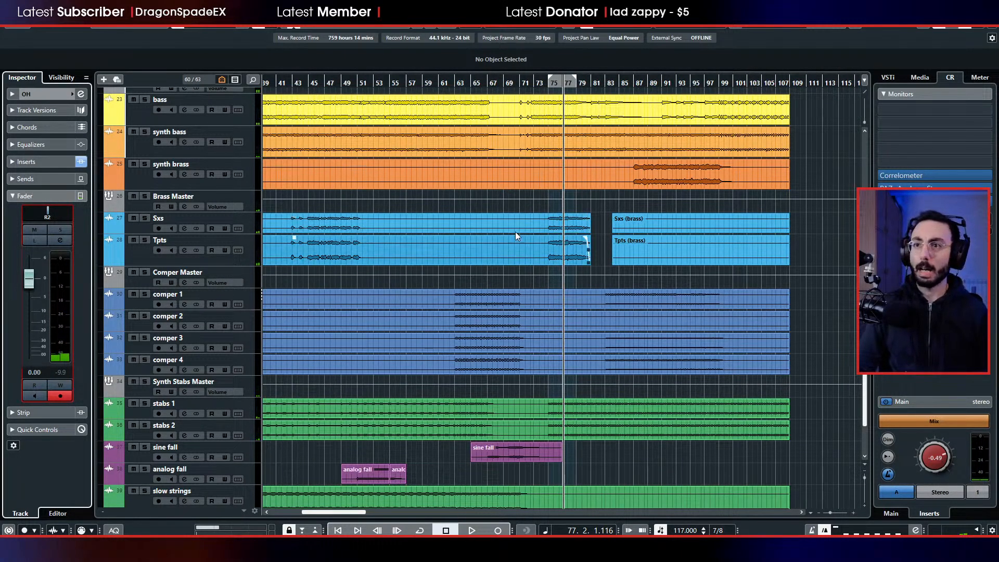
drag(134, 211, 137, 253)
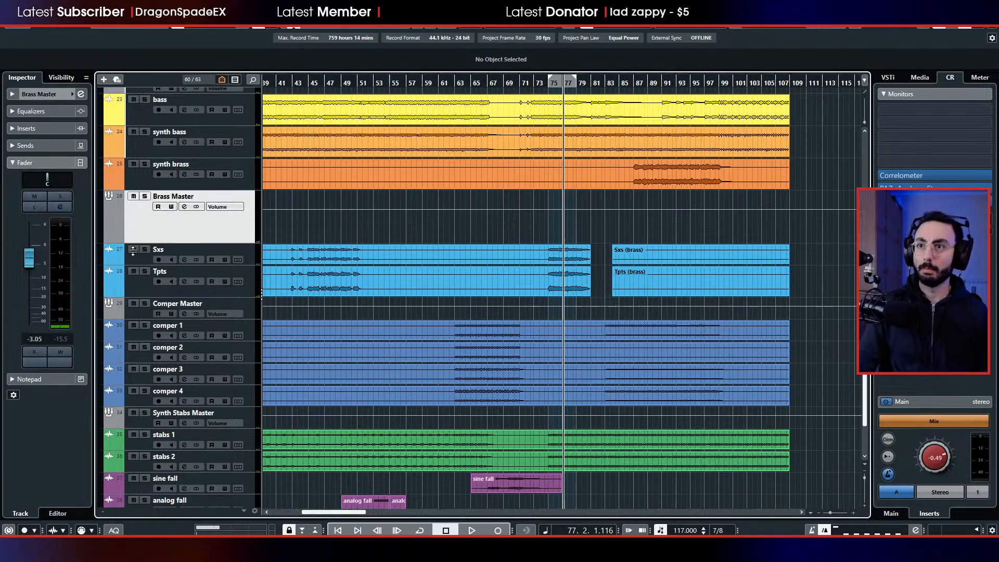
click(524, 211)
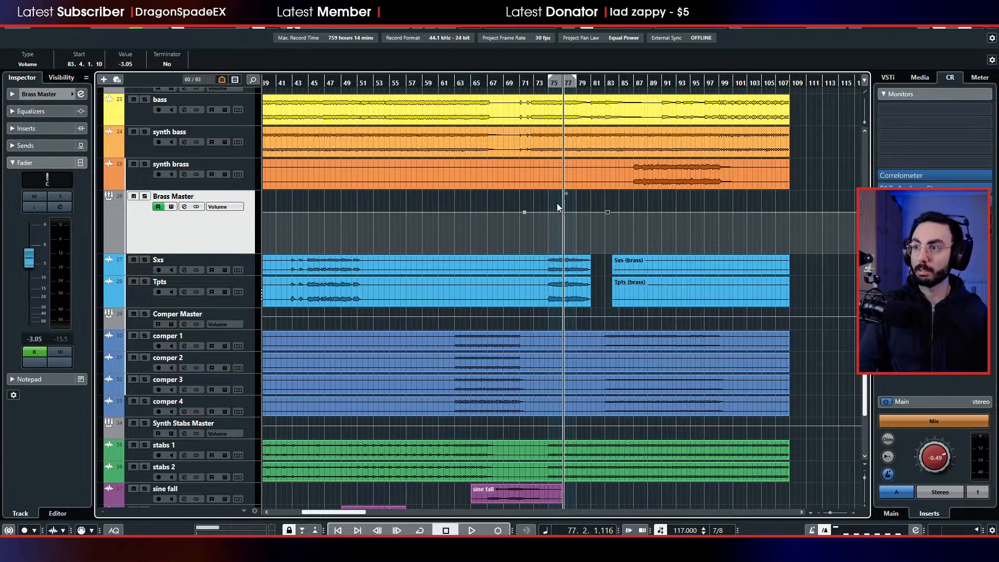
scroll(570, 214, up, 3)
key(space)
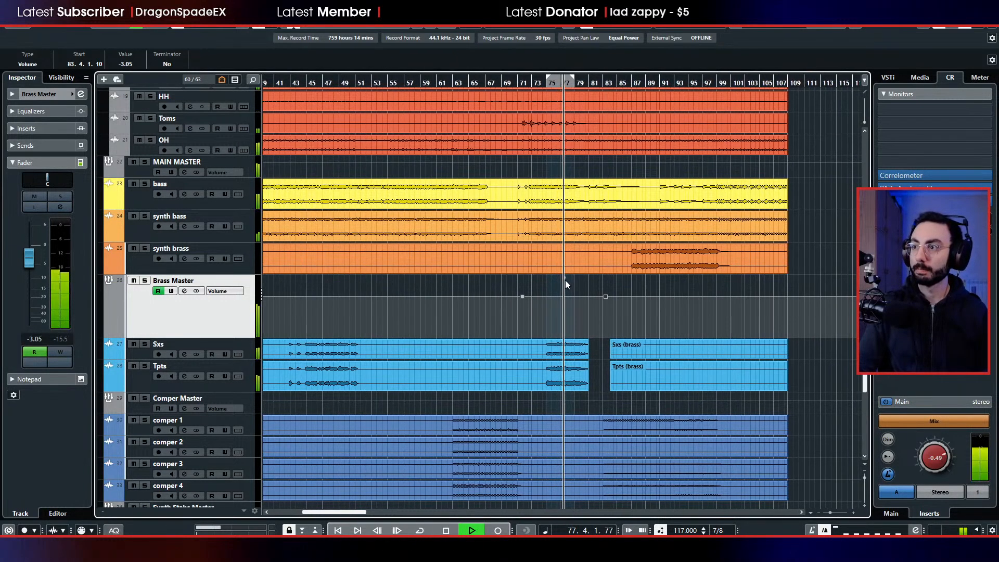
click(532, 85)
click(524, 148)
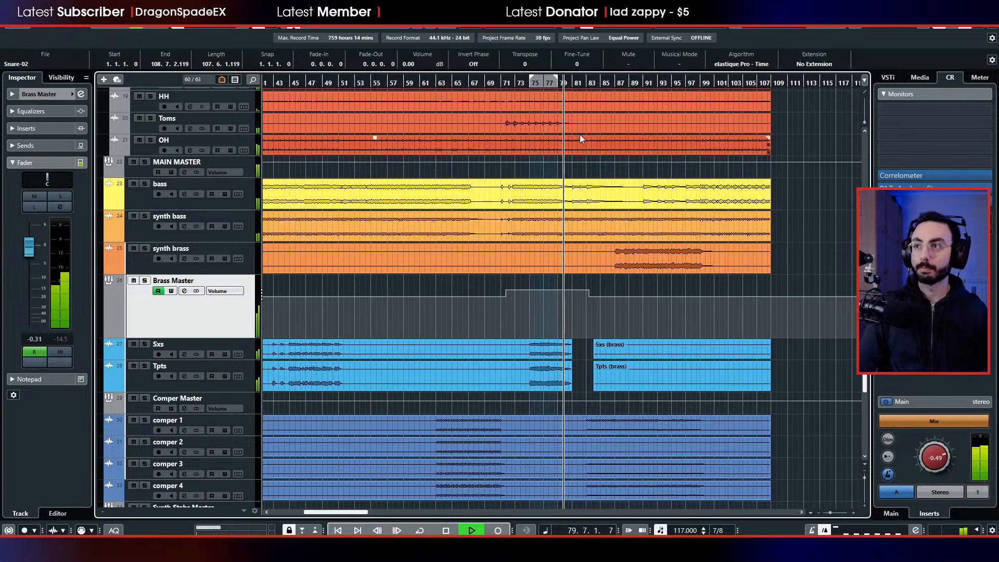
- Solo the brass parts in playback from bar 46 and pan the Sxs track to L49
click(520, 84)
click(337, 83)
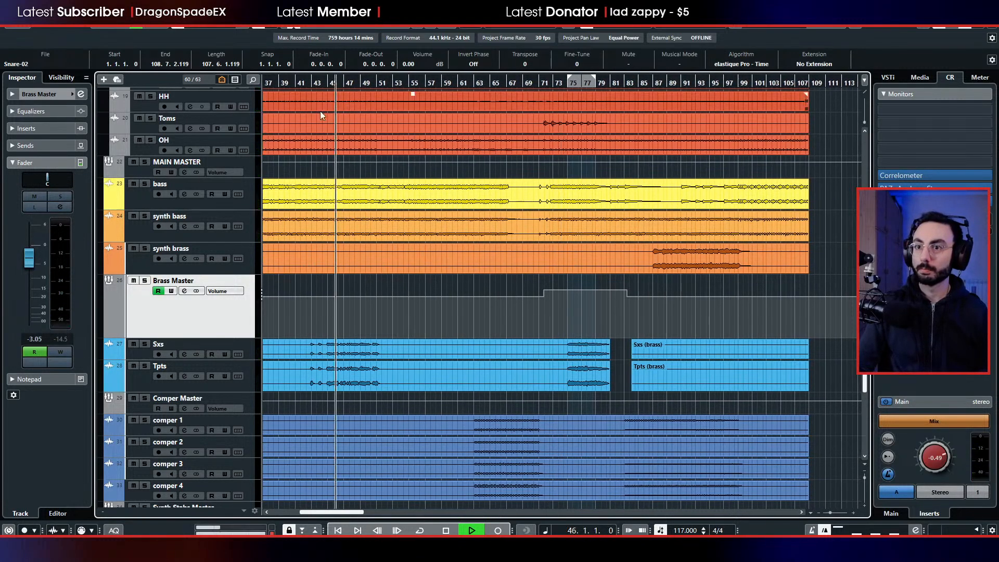
click(147, 344)
click(138, 353)
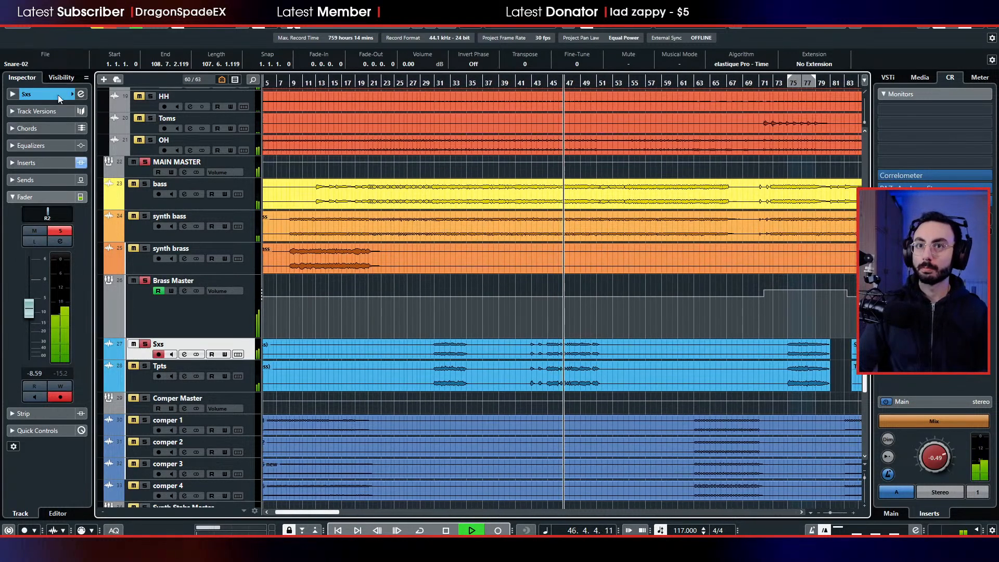
click(57, 94)
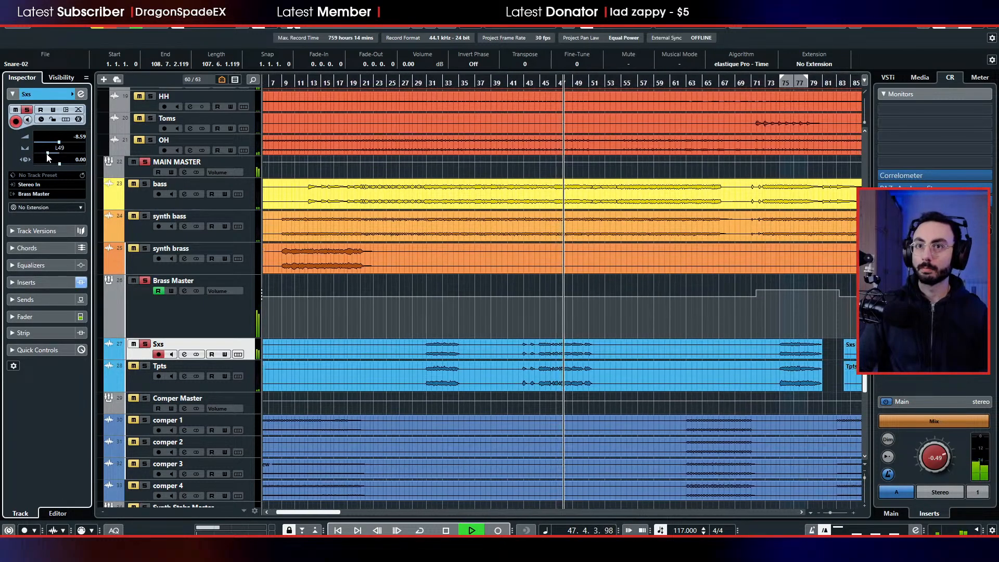
- Pan the Tpts track to R51, then clear all solos and resume the full mix around bar 77
click(139, 384)
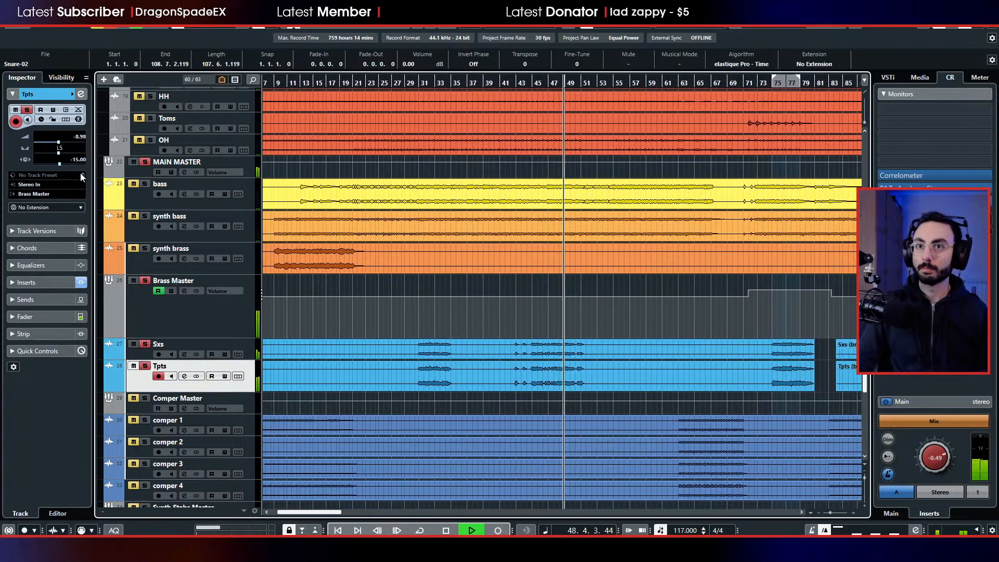
drag(59, 153, 72, 156)
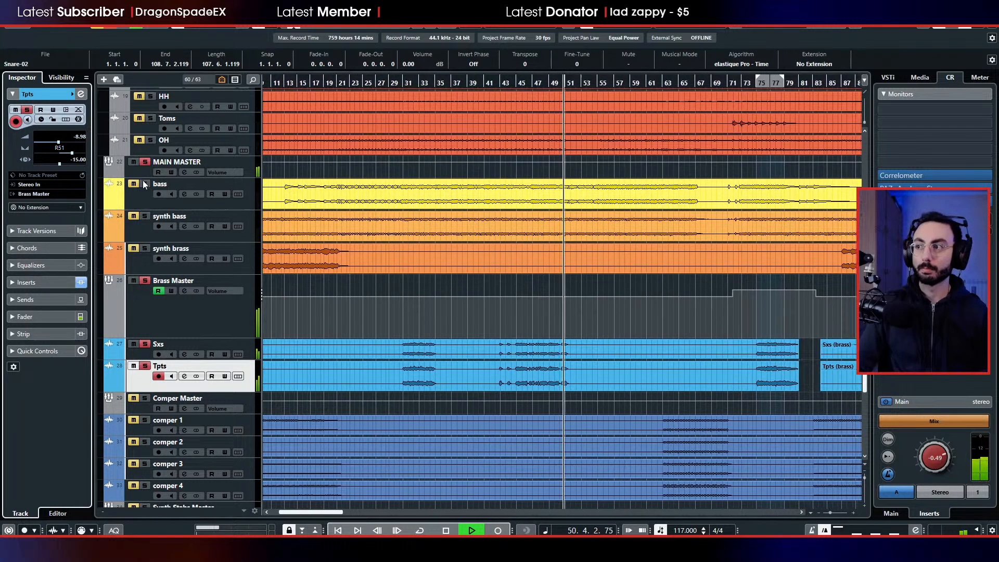
click(750, 87)
click(110, 25)
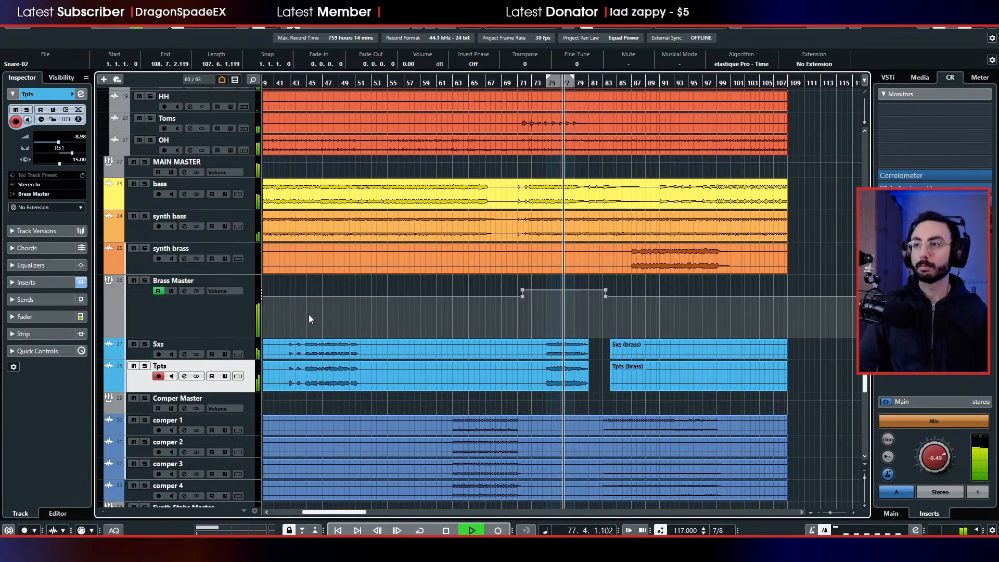
- Centre the MAIN MASTER pan and inspect its ReaEQ and NLS Channel inserts while the mix plays
click(137, 172)
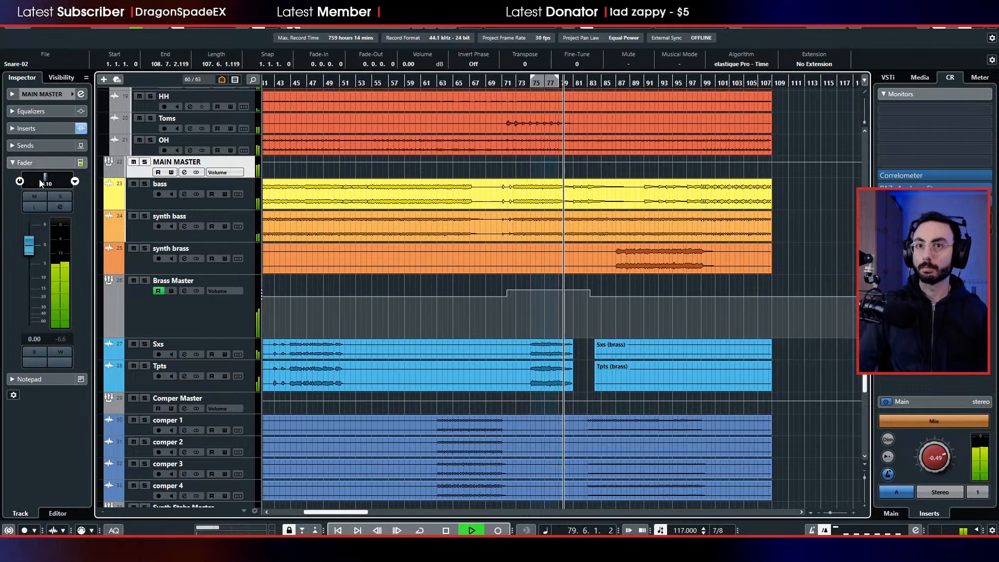
drag(41, 182, 48, 182)
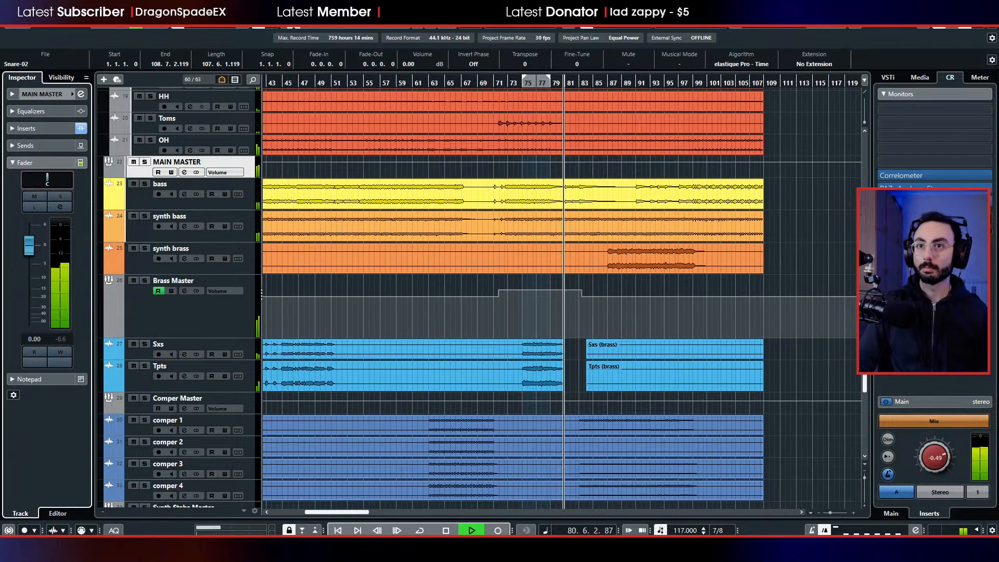
click(28, 128)
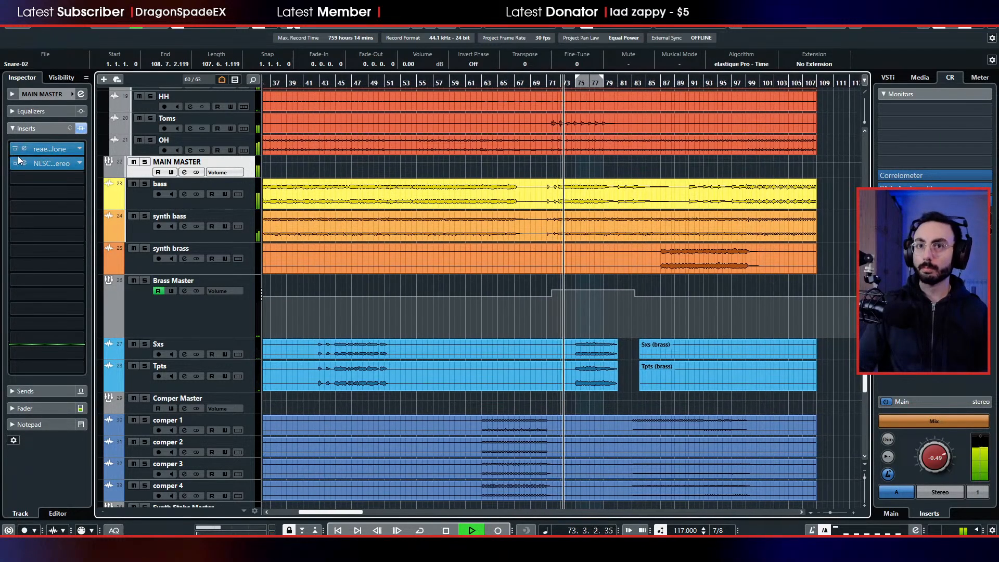
click(24, 163)
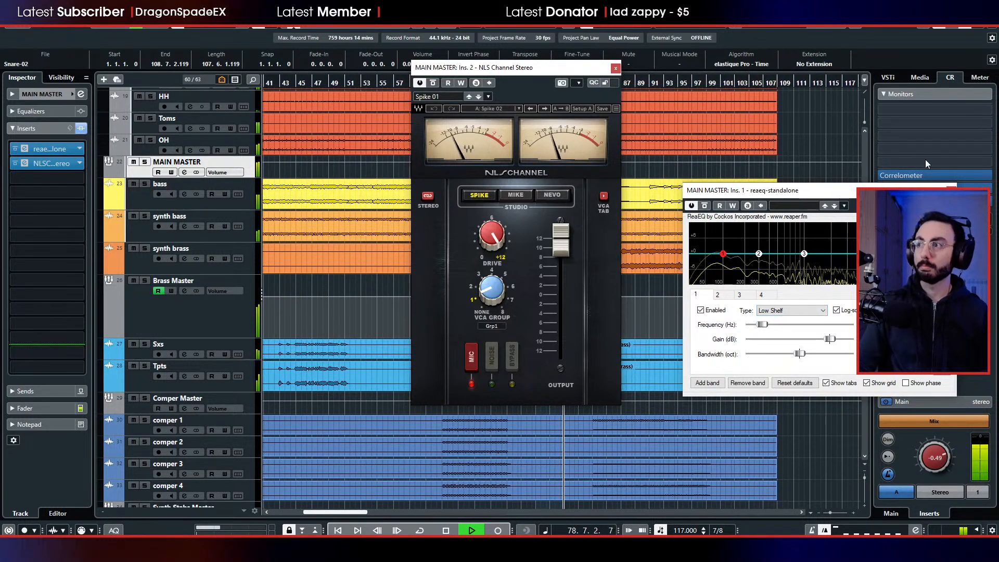
click(952, 190)
click(615, 68)
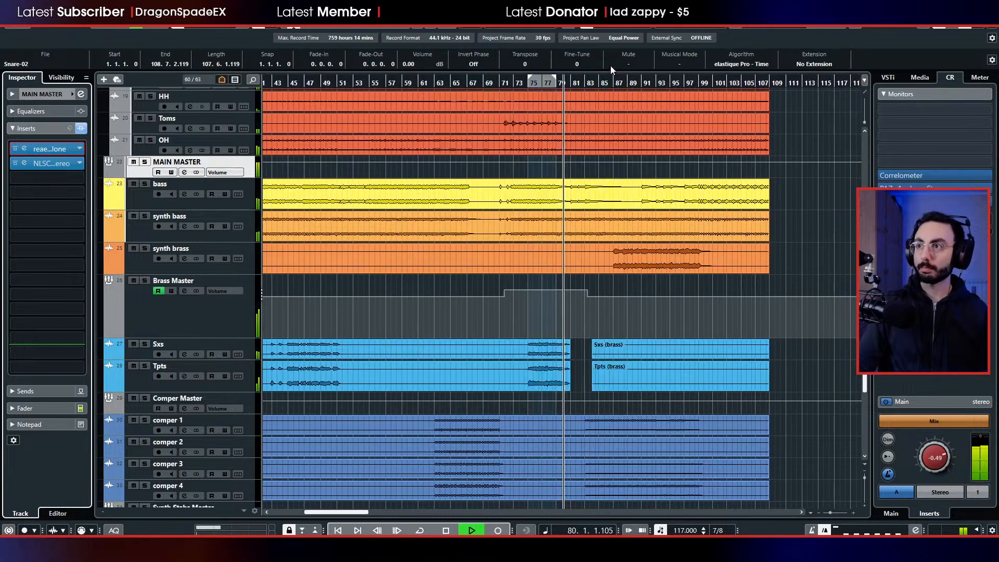
scroll(385, 136, up, 5)
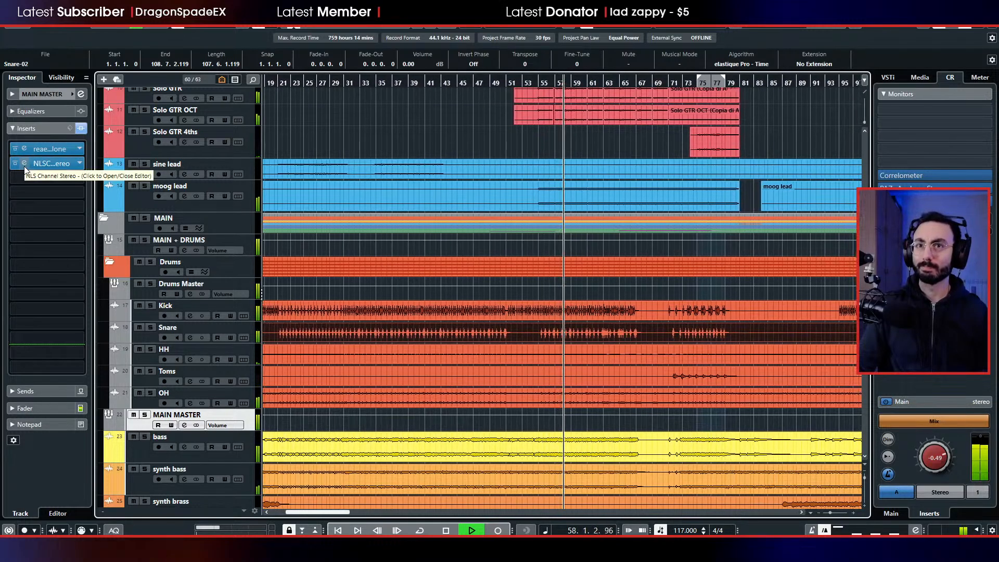
click(25, 165)
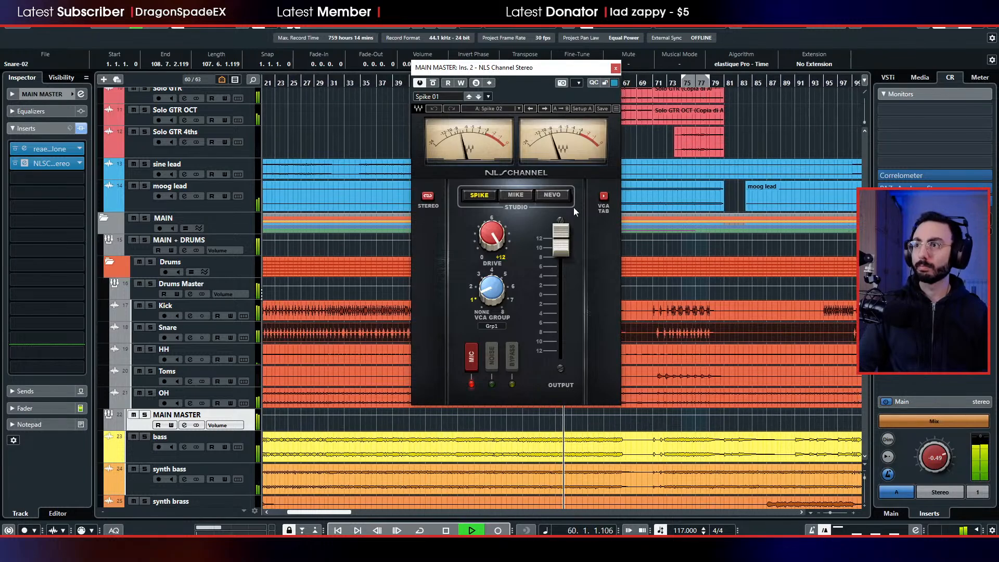
click(615, 68)
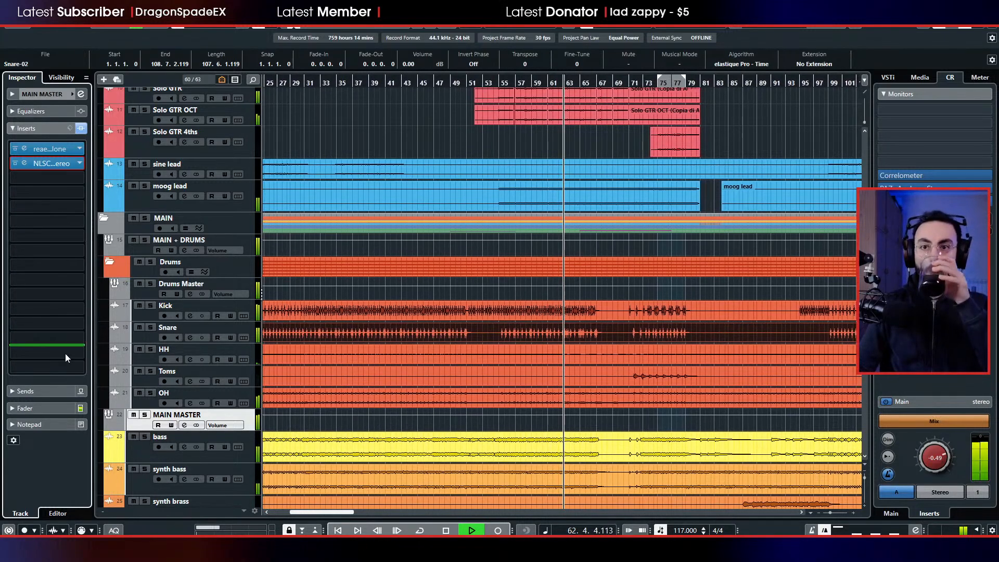
- Set the MAIN MASTER volume to -3.05 and replay the mix from an earlier bar
click(49, 407)
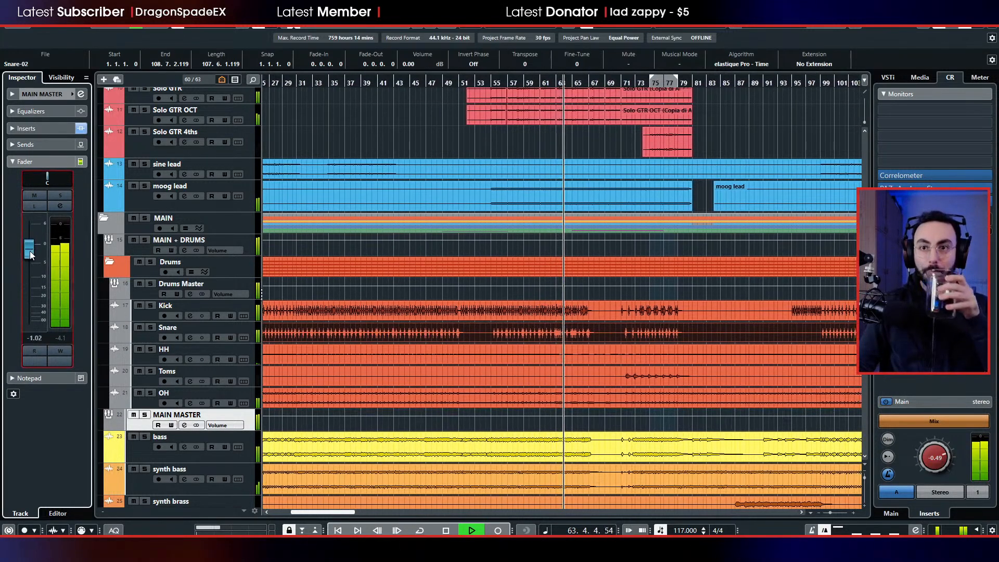
drag(29, 251, 29, 256)
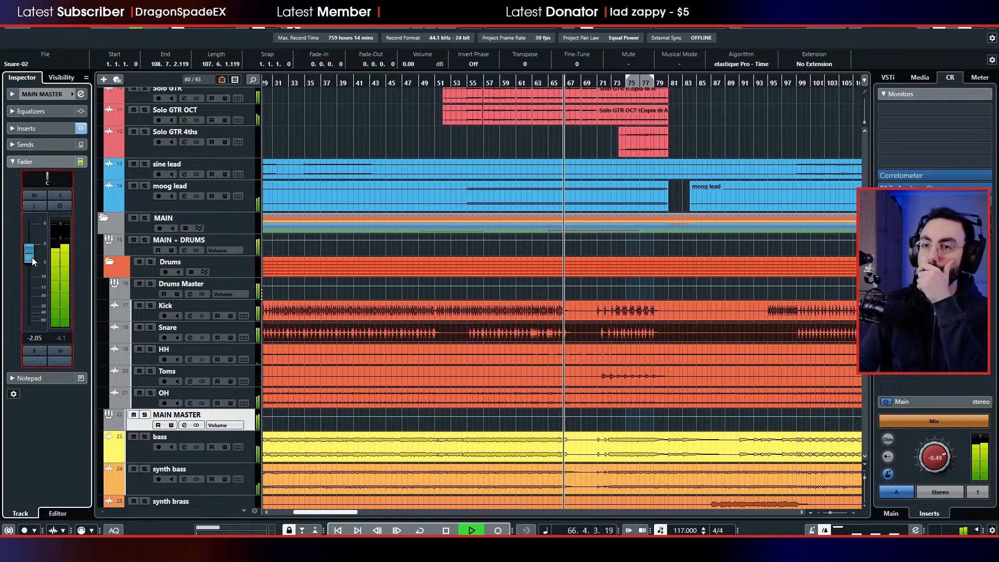
drag(32, 257, 31, 262)
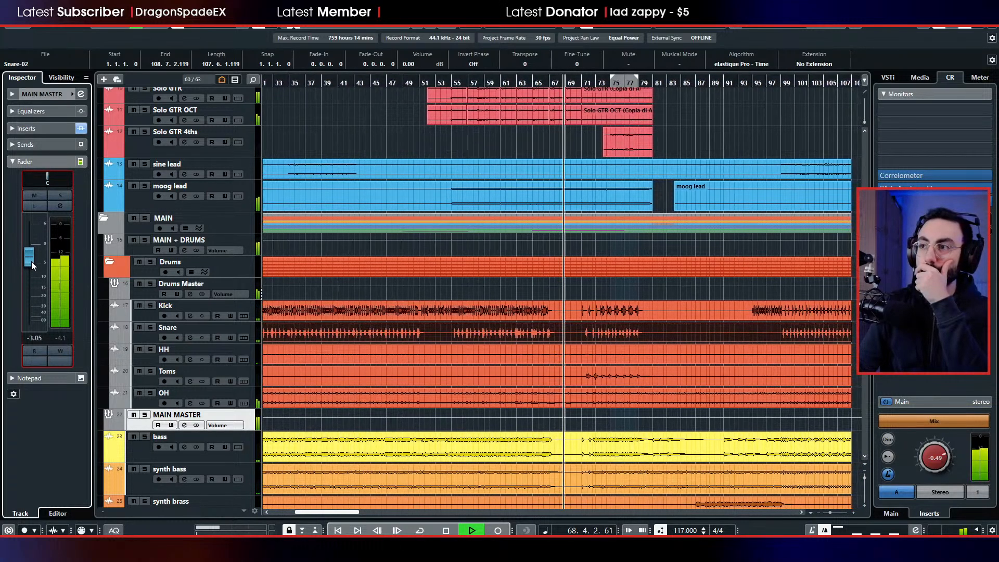
click(478, 84)
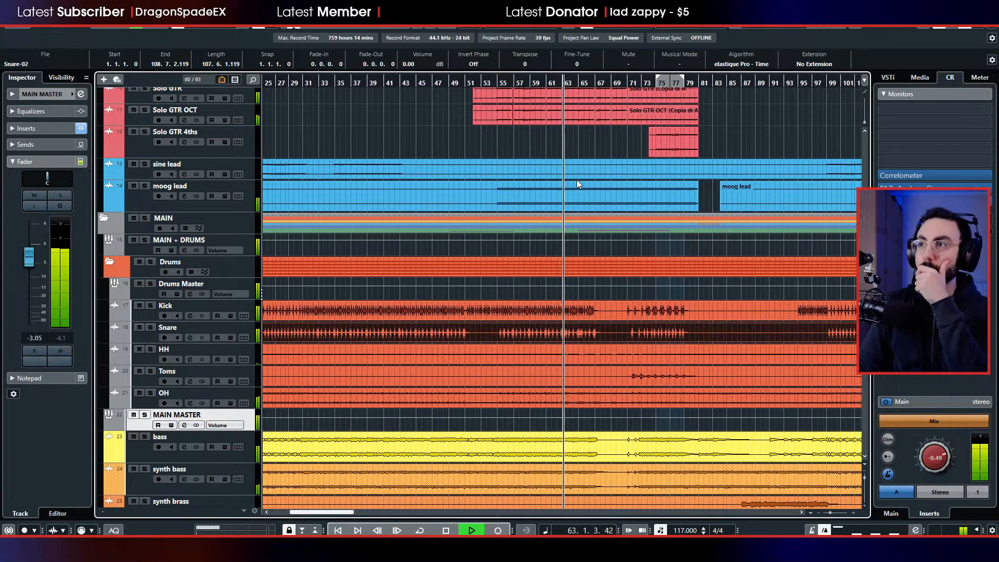
- Stop playback and copy the ReaEQ and NLS Channel inserts from Drums Master to LEAD MASTER in the mixer
scroll(567, 182, up, 5)
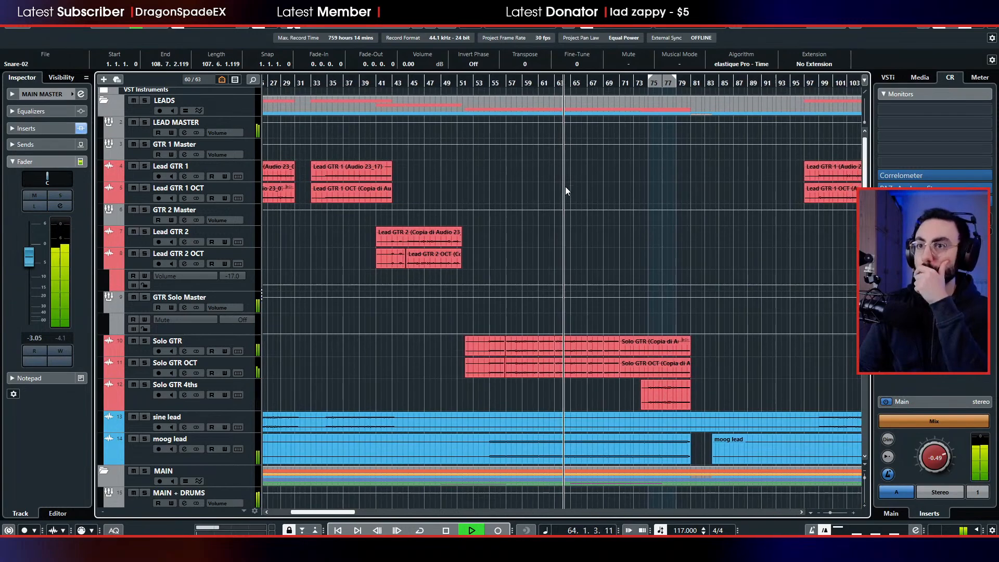
click(141, 135)
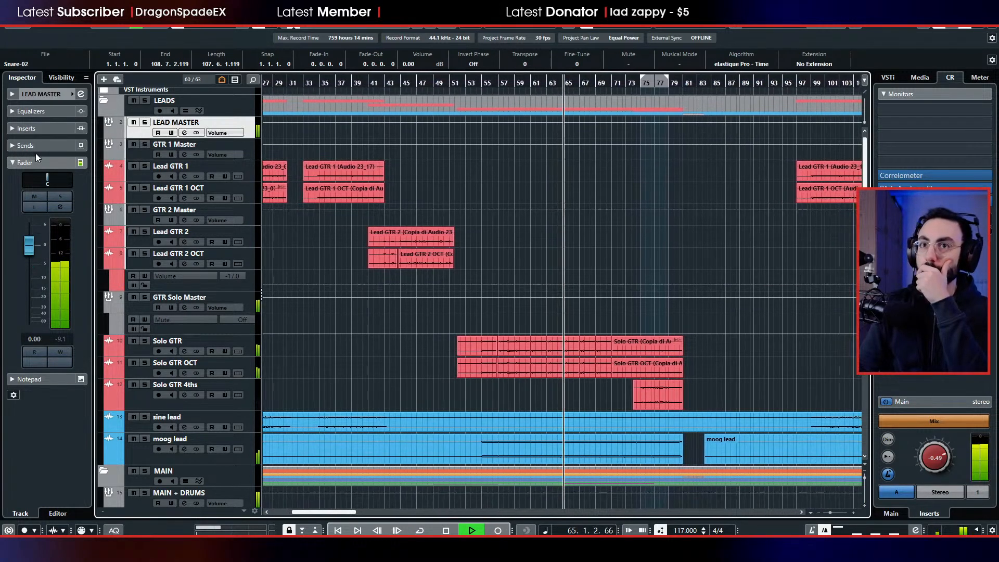
key(space)
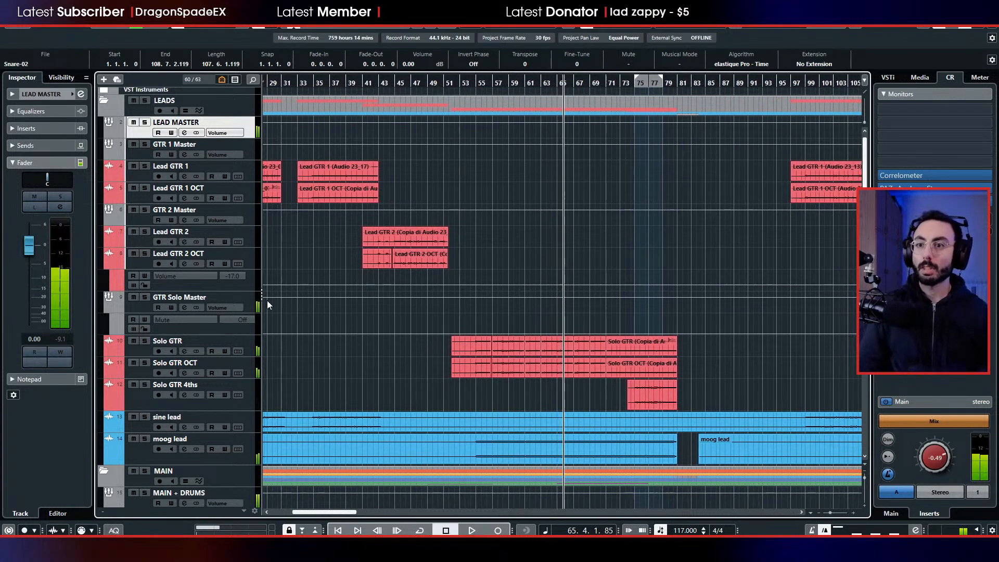
scroll(276, 307, down, 5)
scroll(281, 318, up, 5)
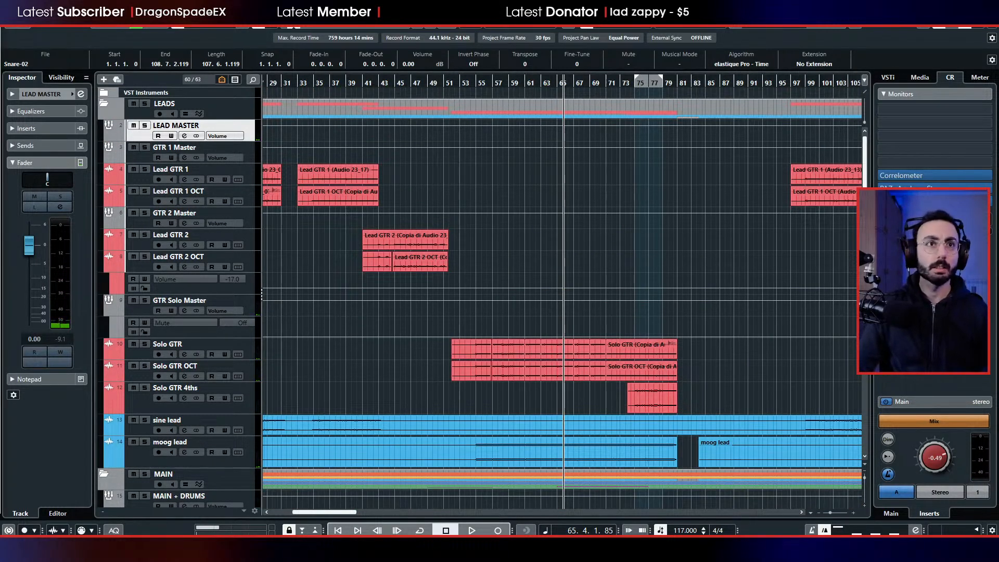
key(F3)
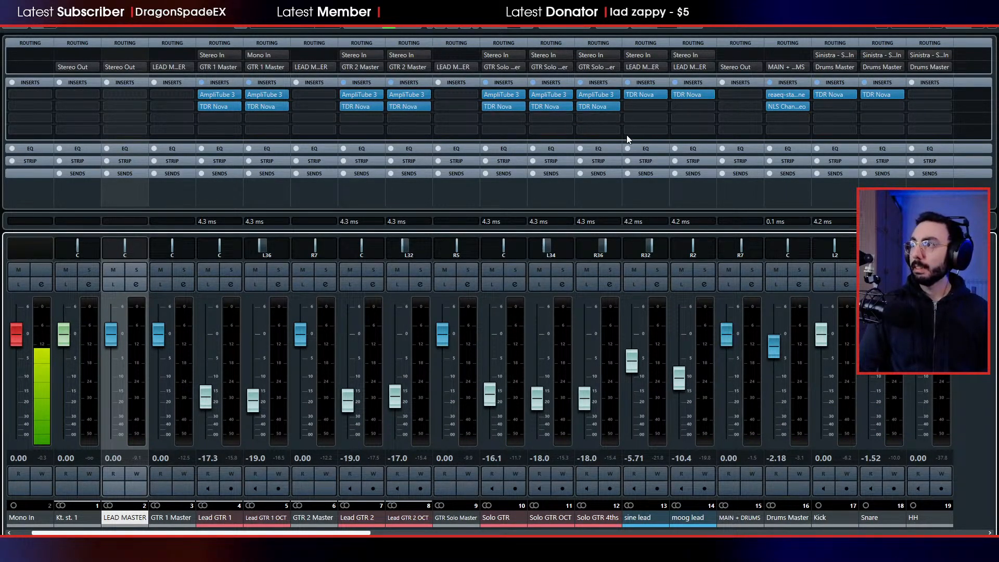
drag(790, 92, 257, 150)
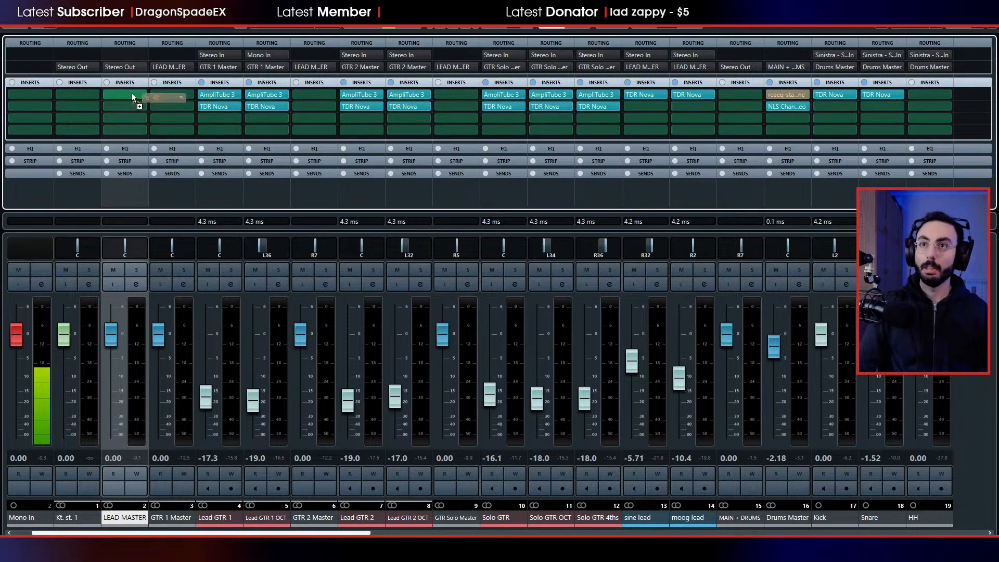
drag(133, 97, 134, 96)
drag(789, 108, 205, 129)
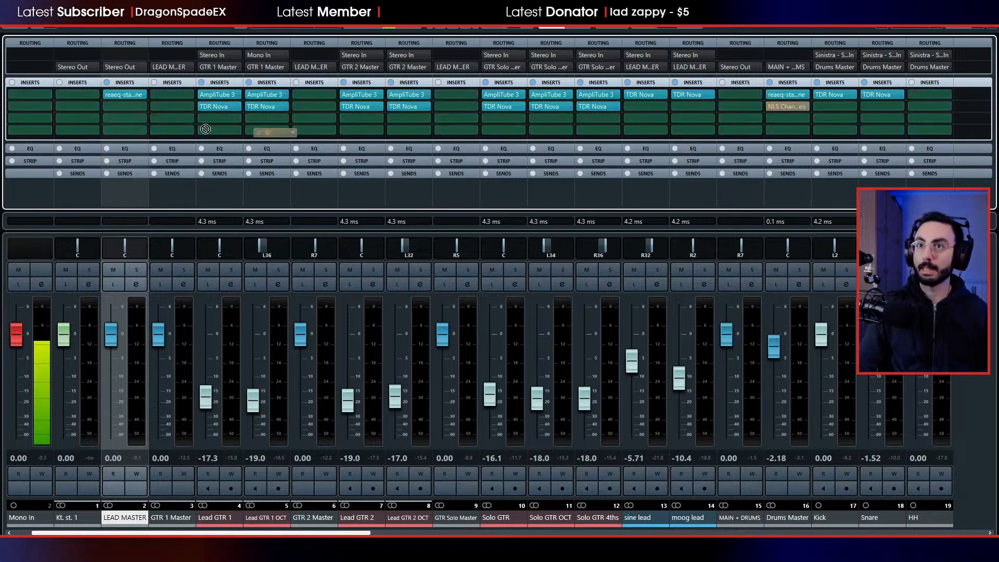
drag(140, 178, 125, 113)
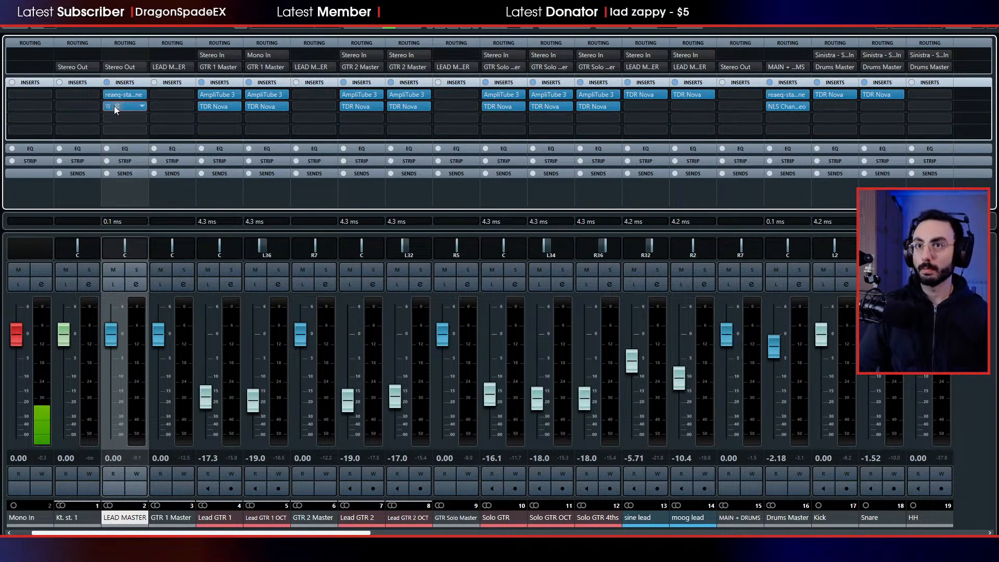
- Open the NLS Channel and ReaEQ inserts on LEAD MASTER while the mix plays, keeping only NLS Channel open over the project window
click(117, 107)
click(117, 95)
key(space)
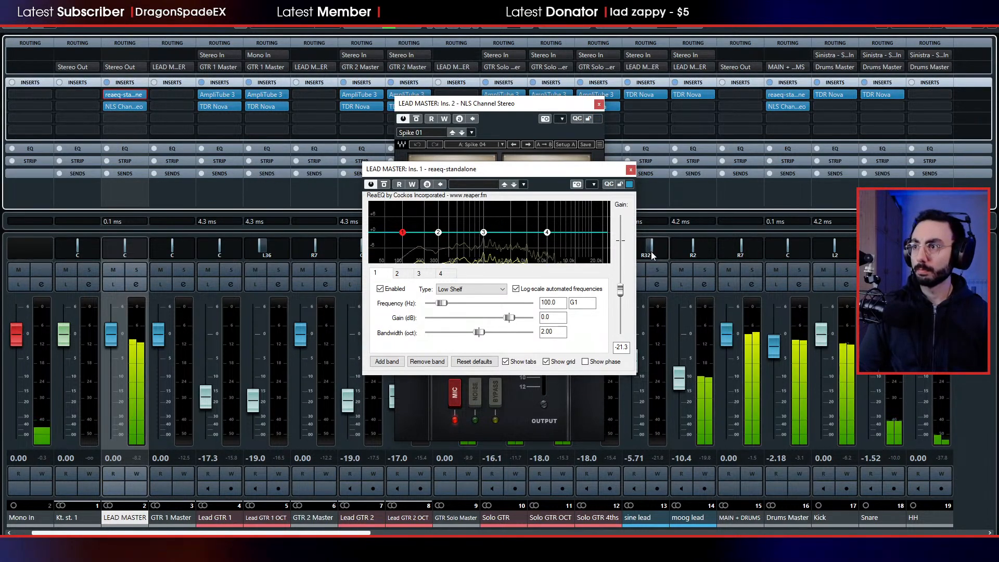
key(F3)
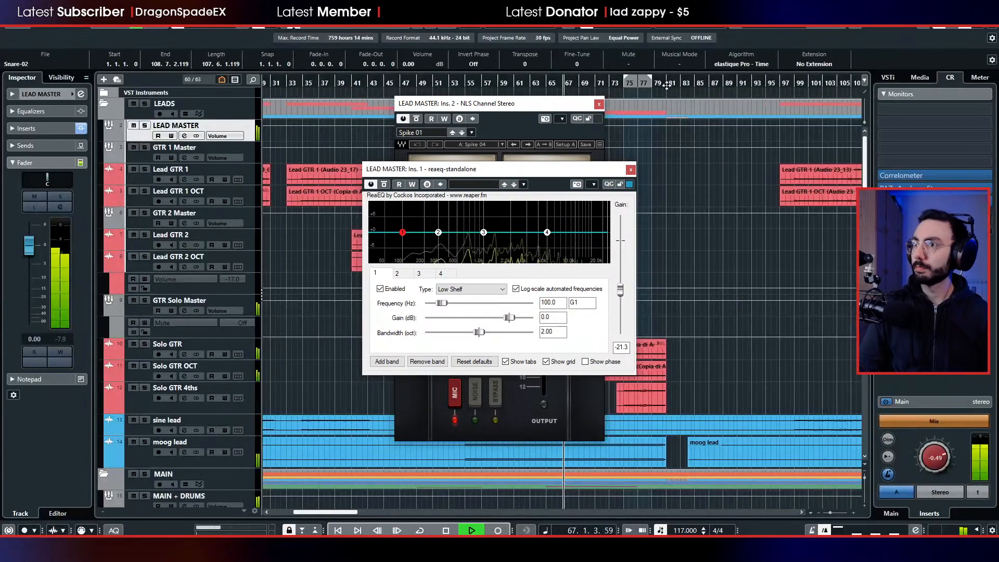
drag(473, 109, 762, 119)
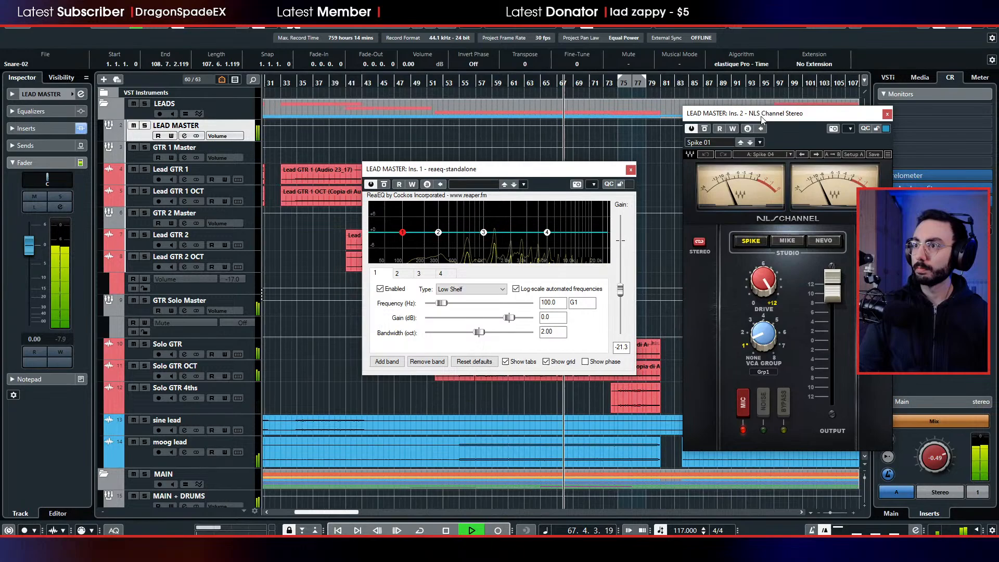
click(631, 170)
- Look through the arrangement's tracks during playback, replay from around bar 62, and stop
scroll(559, 245, down, 6)
scroll(551, 249, left, 4)
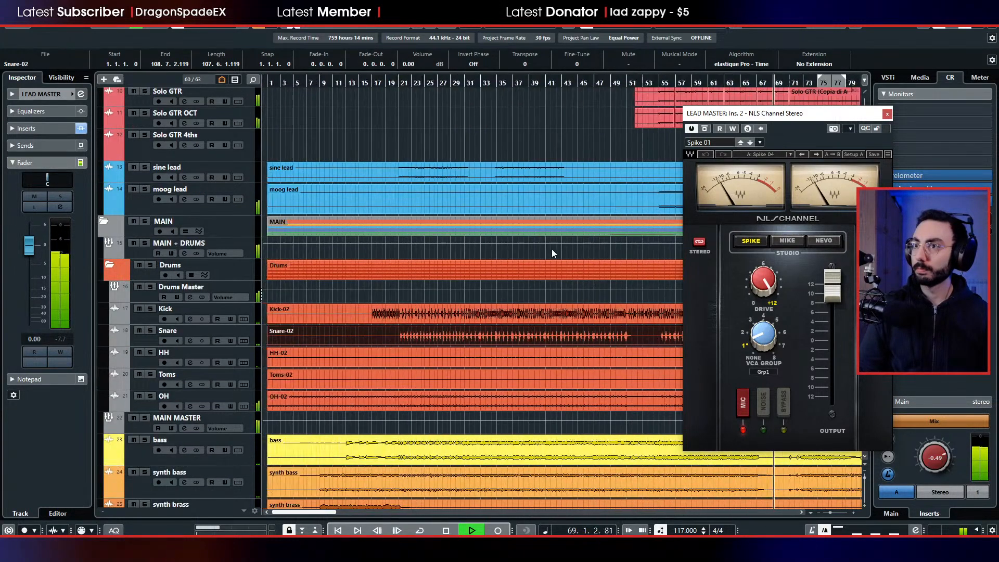
scroll(551, 248, right, 6)
scroll(548, 249, left, 6)
scroll(539, 252, up, 6)
scroll(526, 254, right, 3)
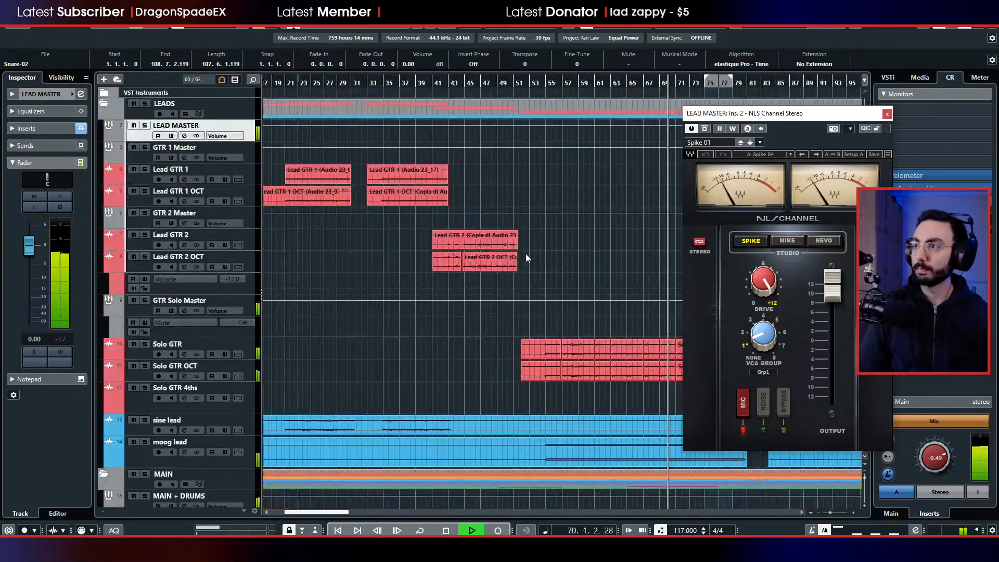
scroll(521, 248, left, 4)
scroll(521, 248, right, 4)
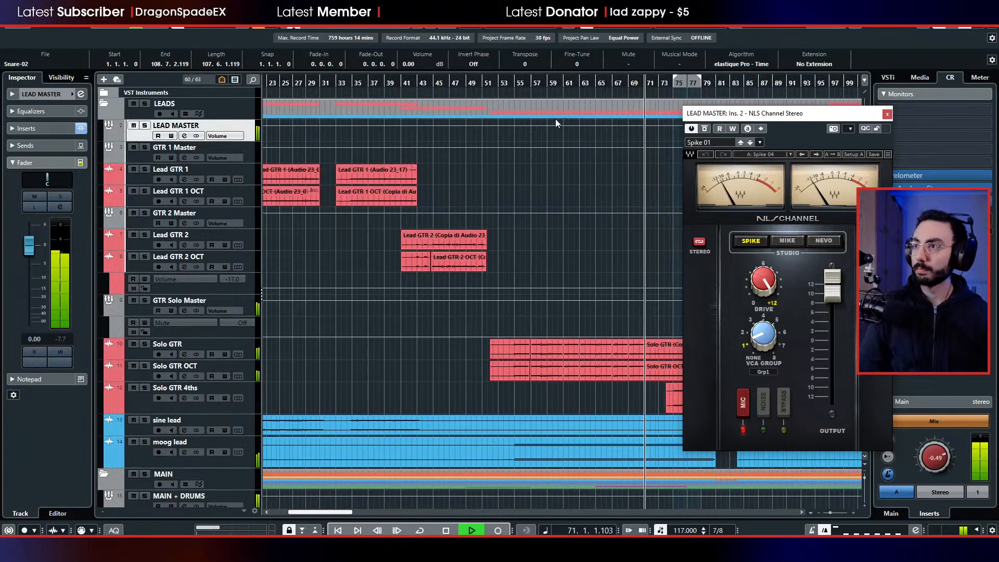
click(568, 88)
drag(761, 118, 663, 111)
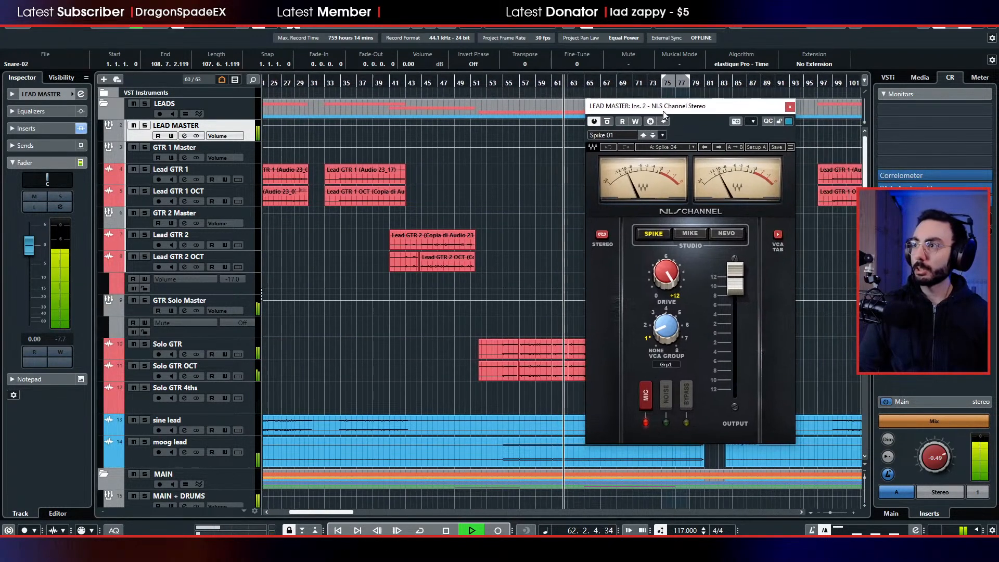
key(space)
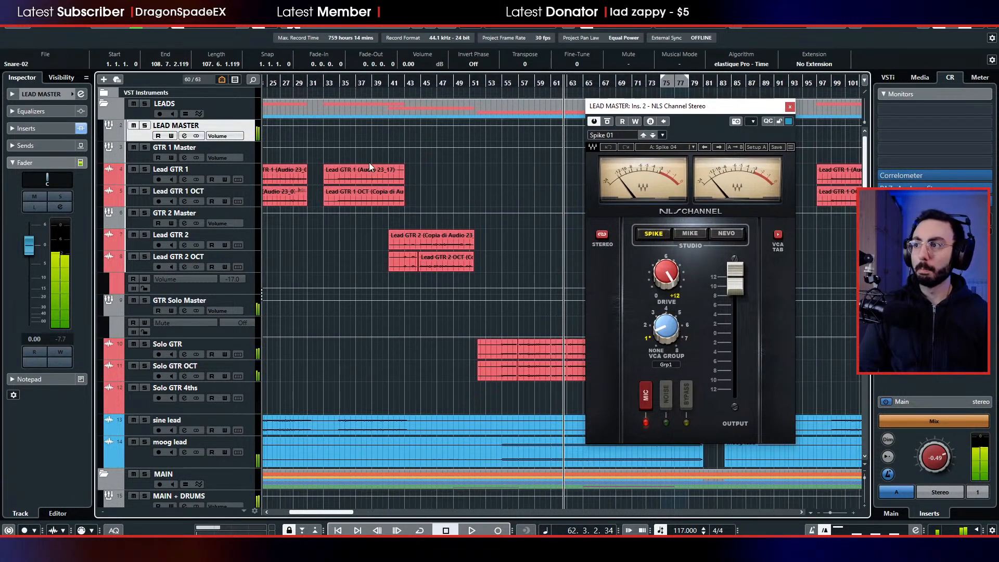
- Audition LEAD MASTER in solo with both inserts open, switch its NLS Channel preset to Spike 03, and close the plugin windows
click(35, 129)
click(24, 149)
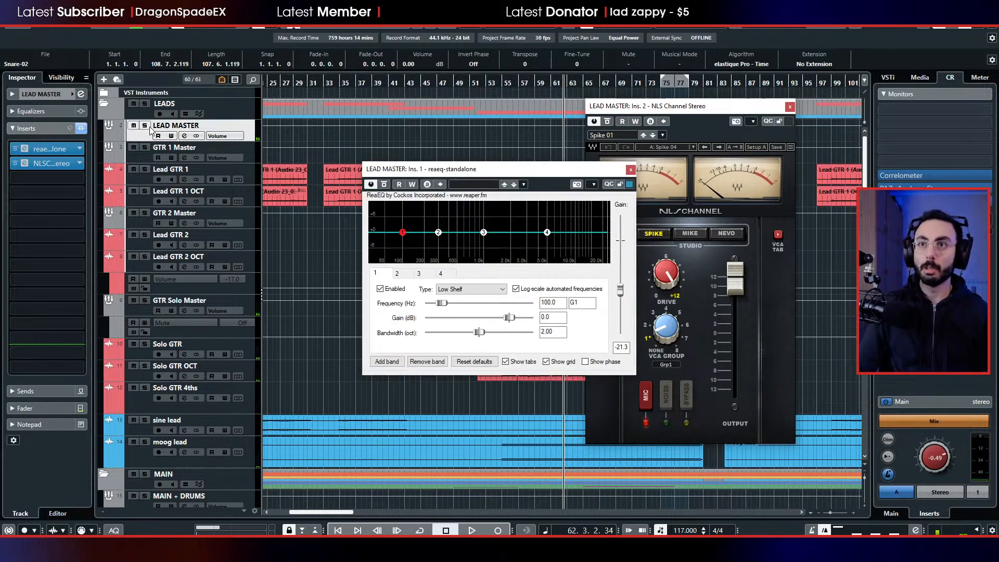
drag(512, 172, 418, 168)
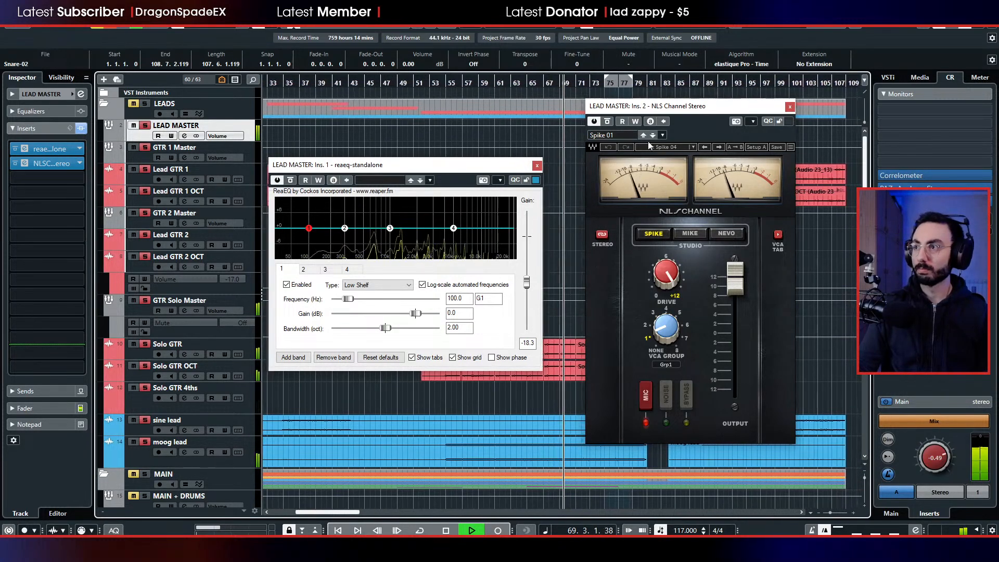
click(708, 151)
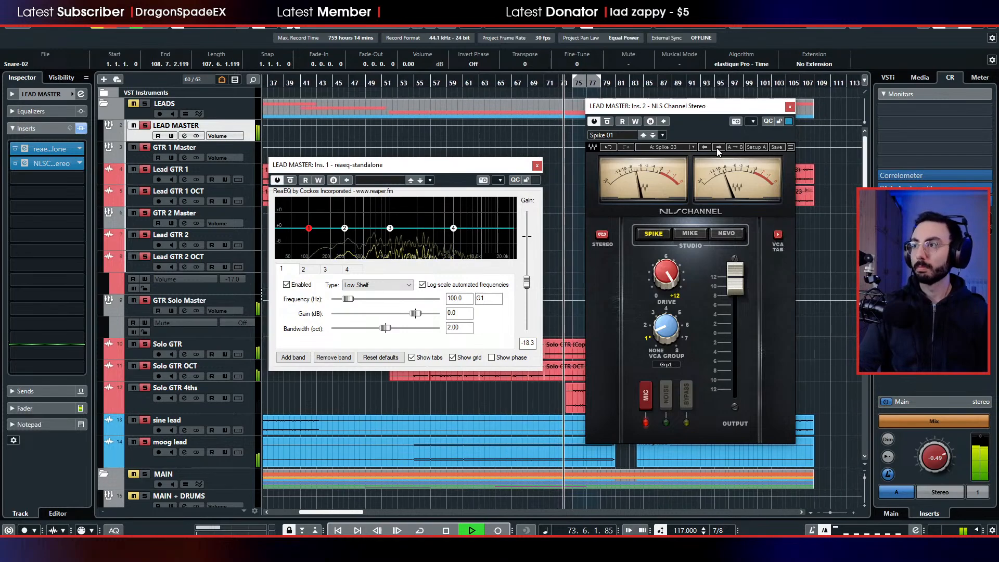
click(790, 107)
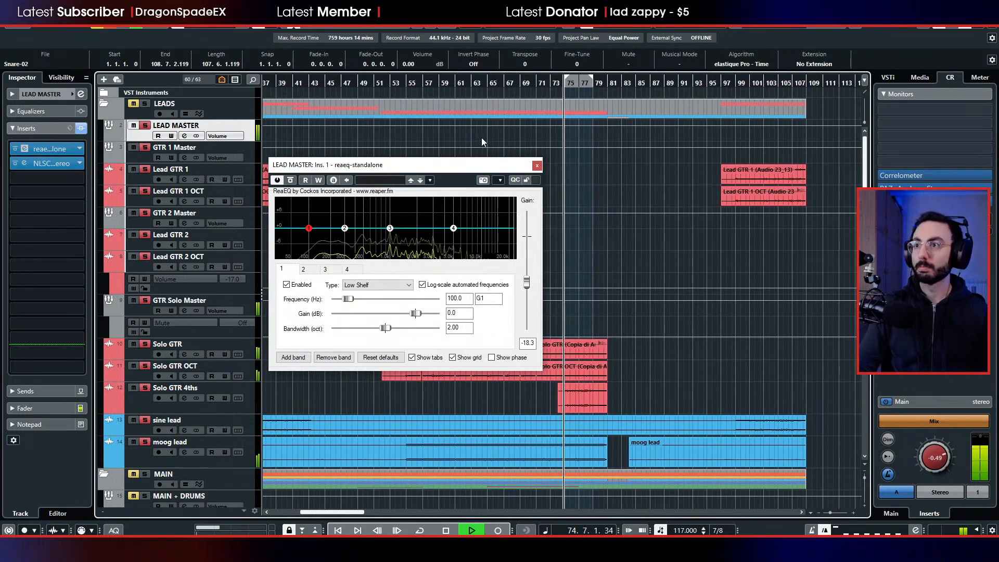
click(536, 166)
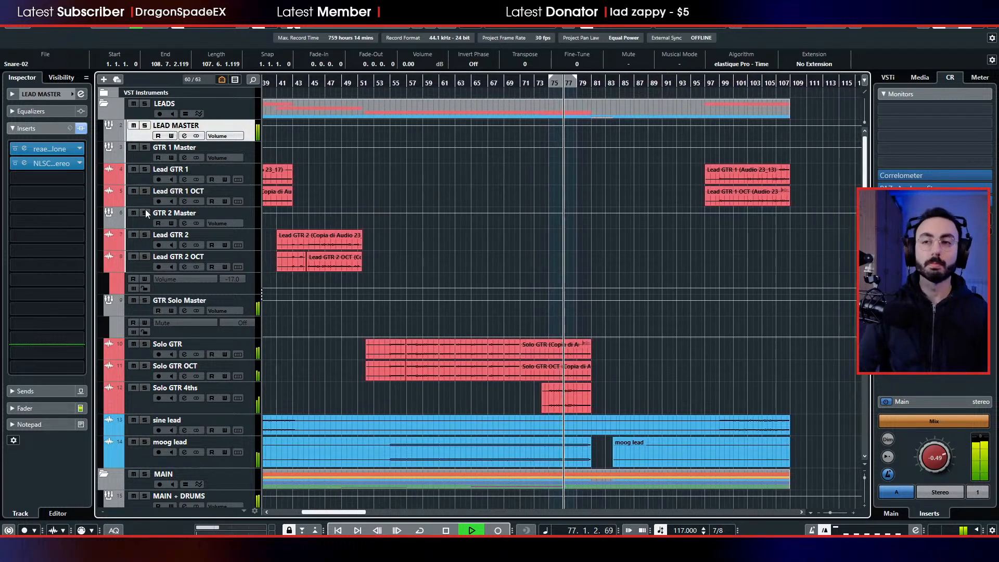
- Set the LEAD MASTER volume to -4.02 and replay the mix from around bar 57
click(52, 408)
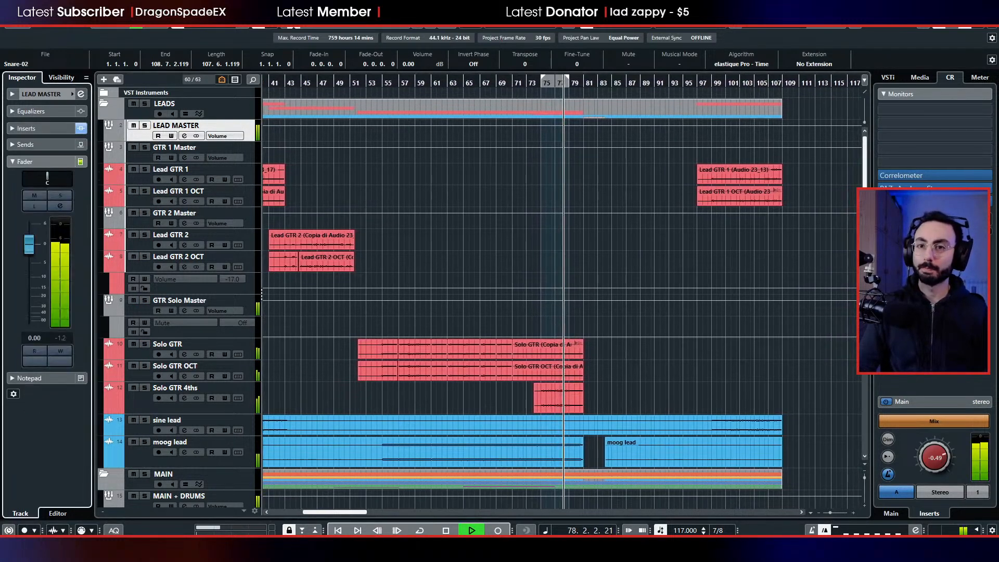
key(space)
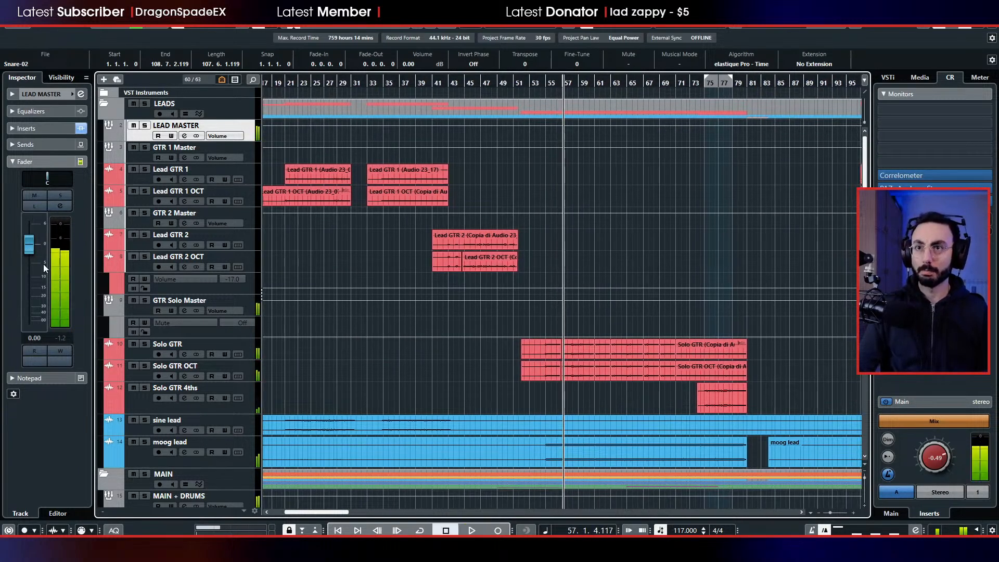
drag(30, 259, 29, 263)
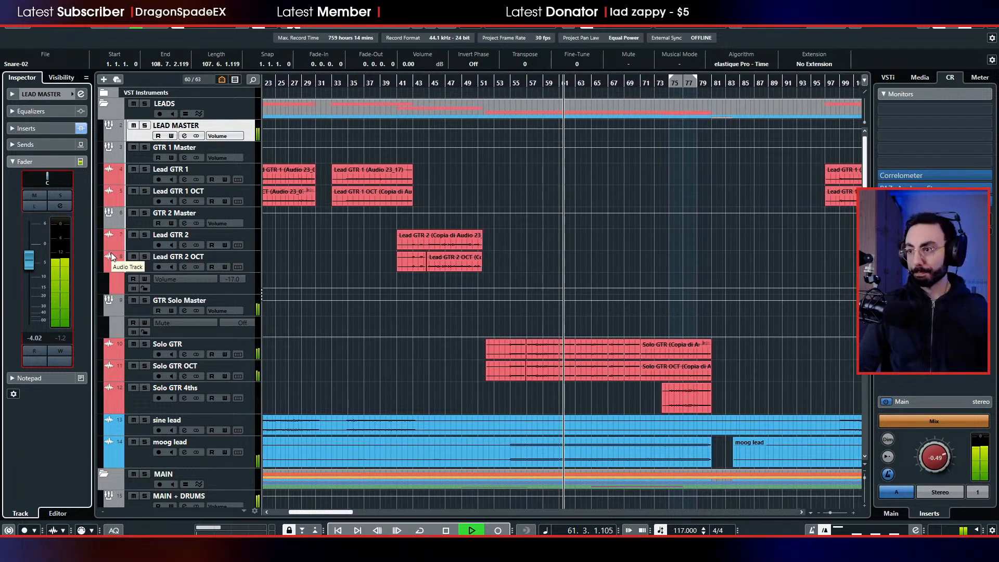
- Audition the Synth Stabs Master group in solo, then restore the full mix
scroll(588, 284, down, 4)
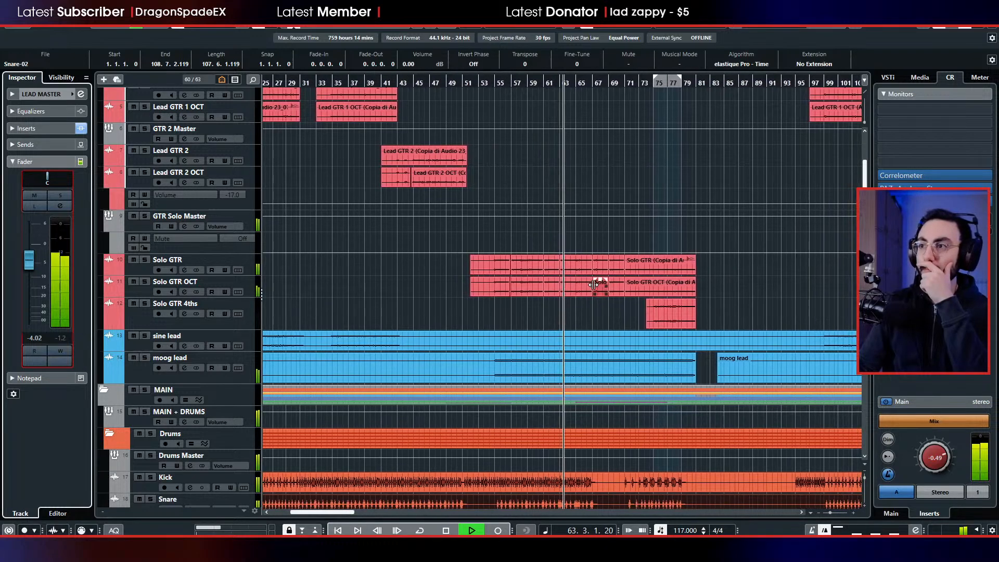
scroll(593, 286, down, 8)
scroll(594, 287, down, 15)
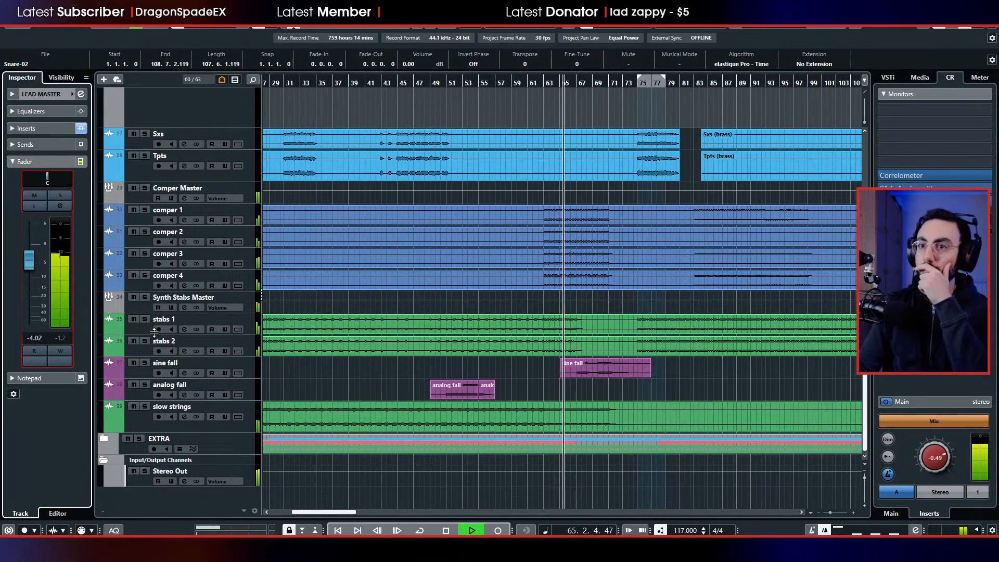
click(142, 297)
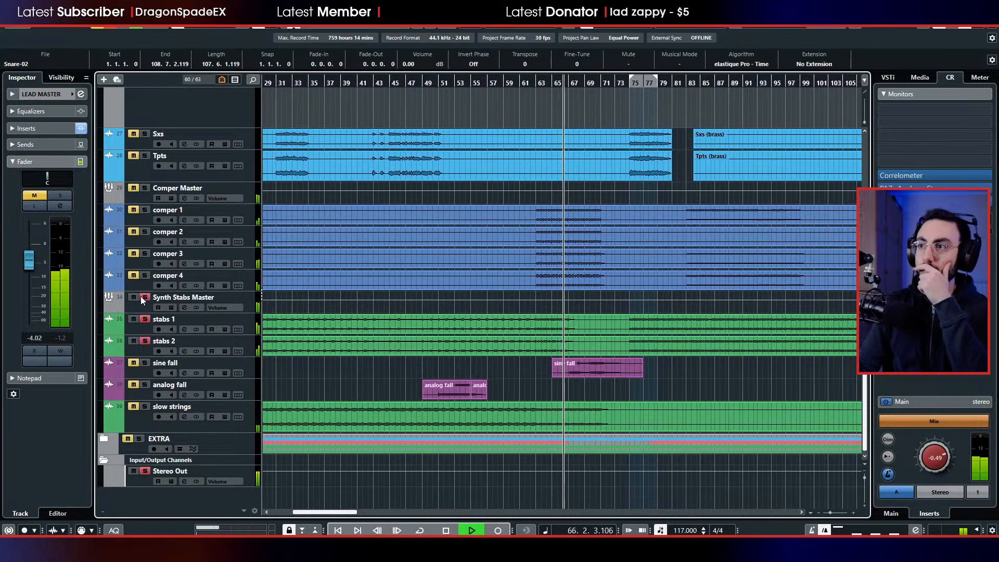
click(141, 296)
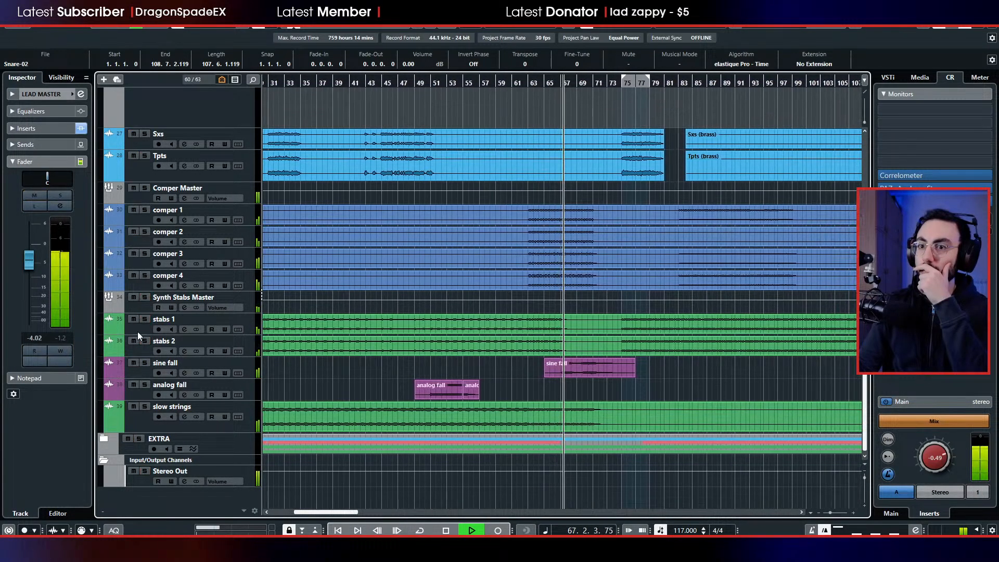
- Expand the EXTRA folder and replay the section around bar 65 while reviewing its tracks and the comper and stabs tracks
click(105, 438)
scroll(383, 381, down, 5)
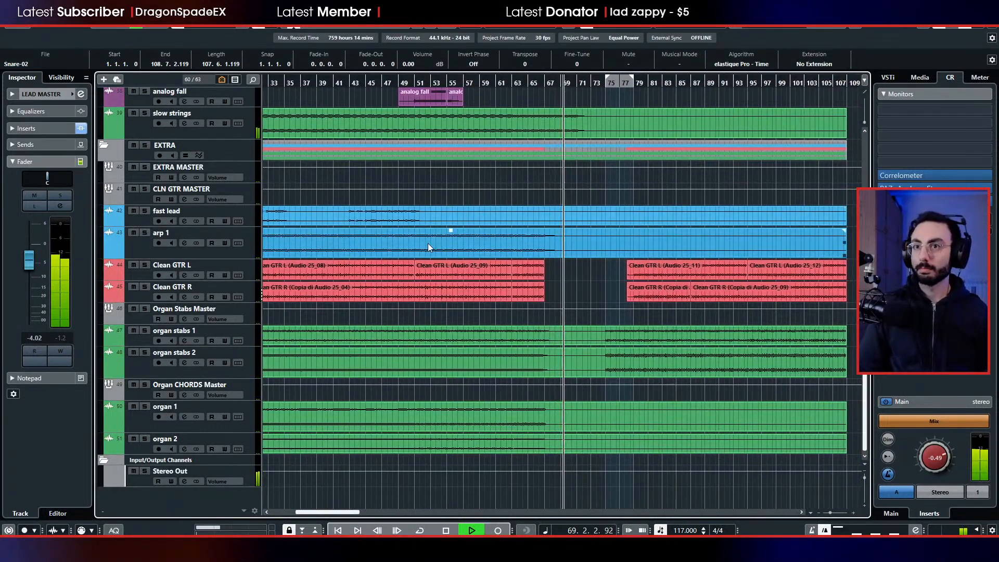
key(space)
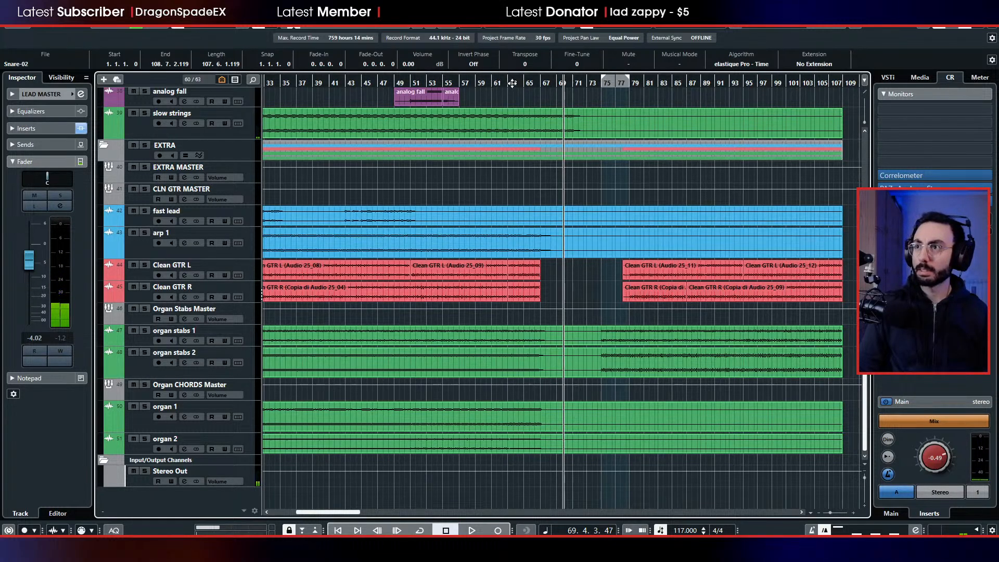
key(space)
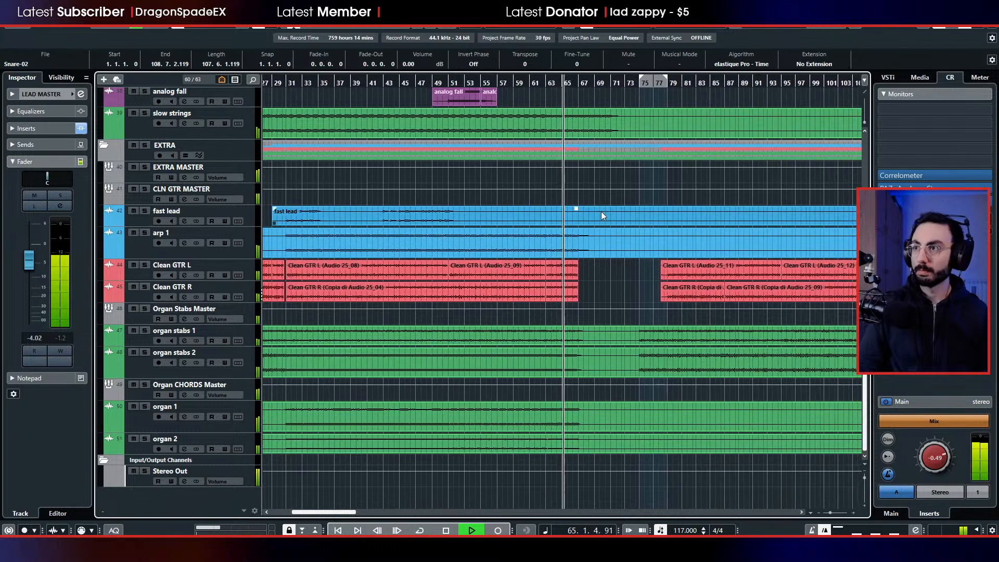
scroll(601, 211, up, 5)
key(space)
scroll(597, 223, up, 2)
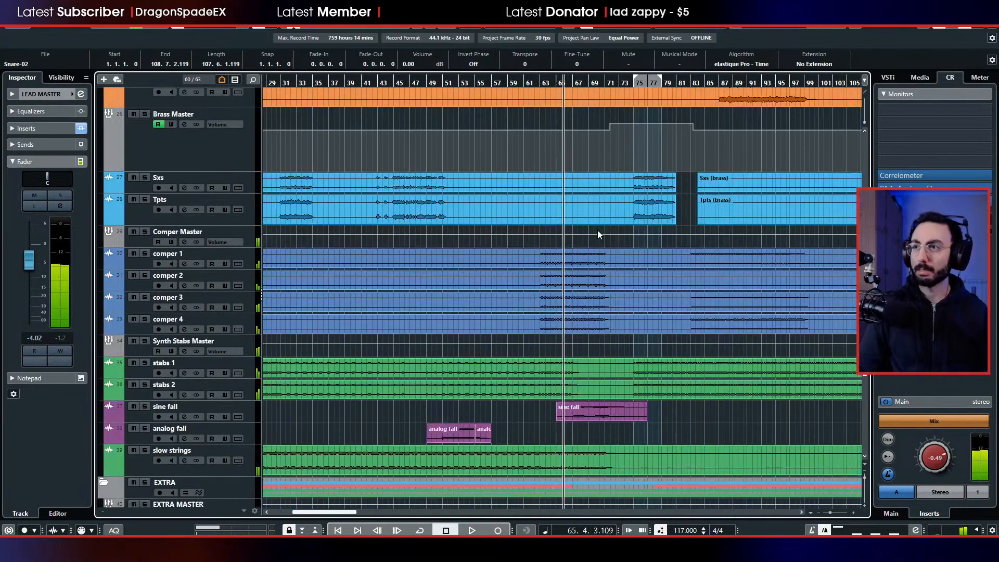
key(space)
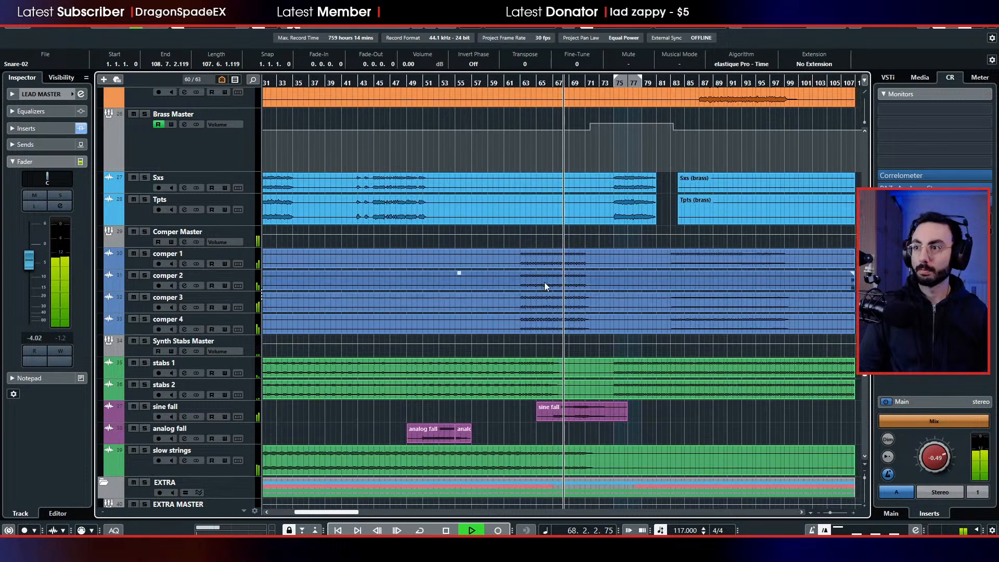
- Replay from around bar 65, check Comper Master's part in the mix, and set its volume to -4.37
click(536, 84)
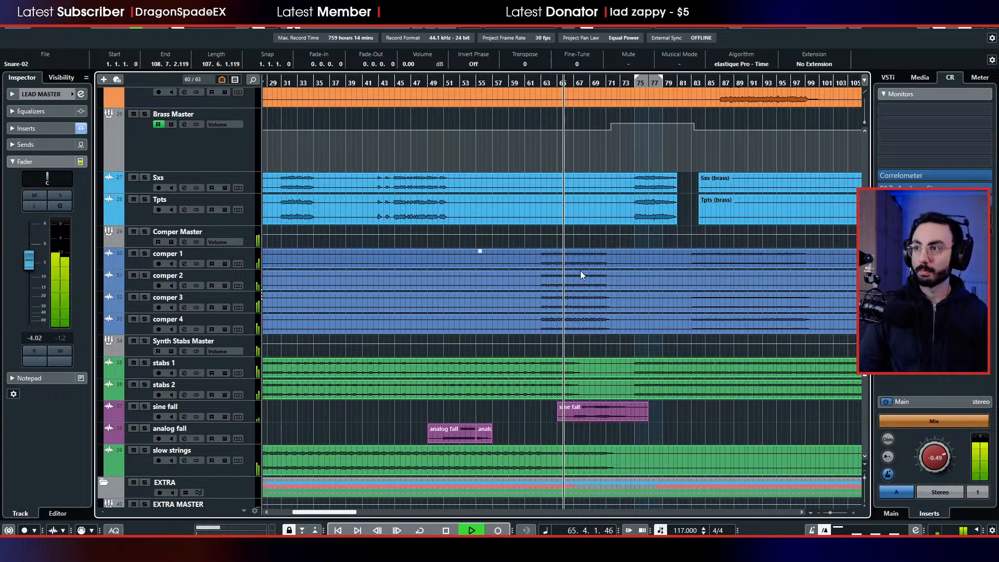
click(145, 231)
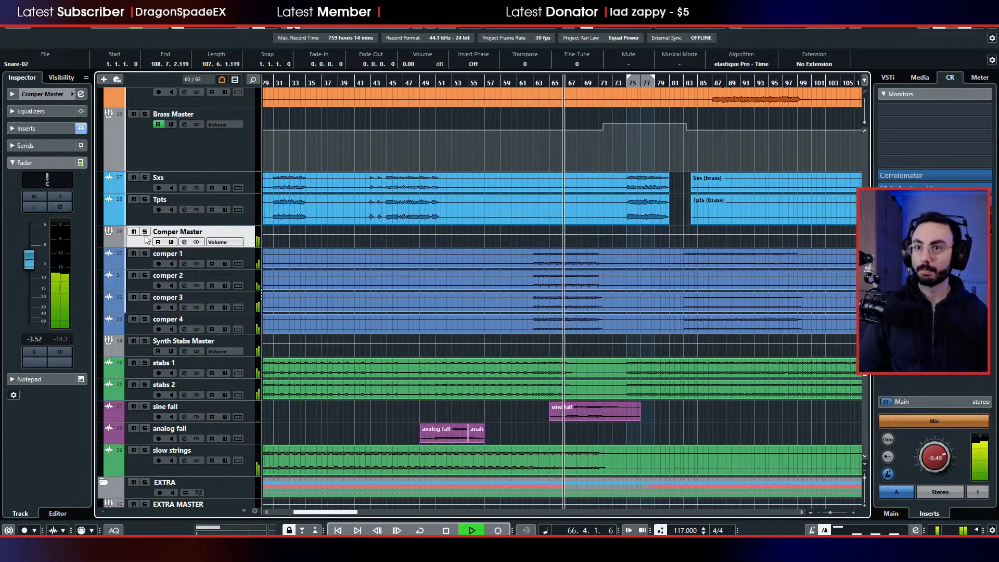
click(145, 232)
click(134, 231)
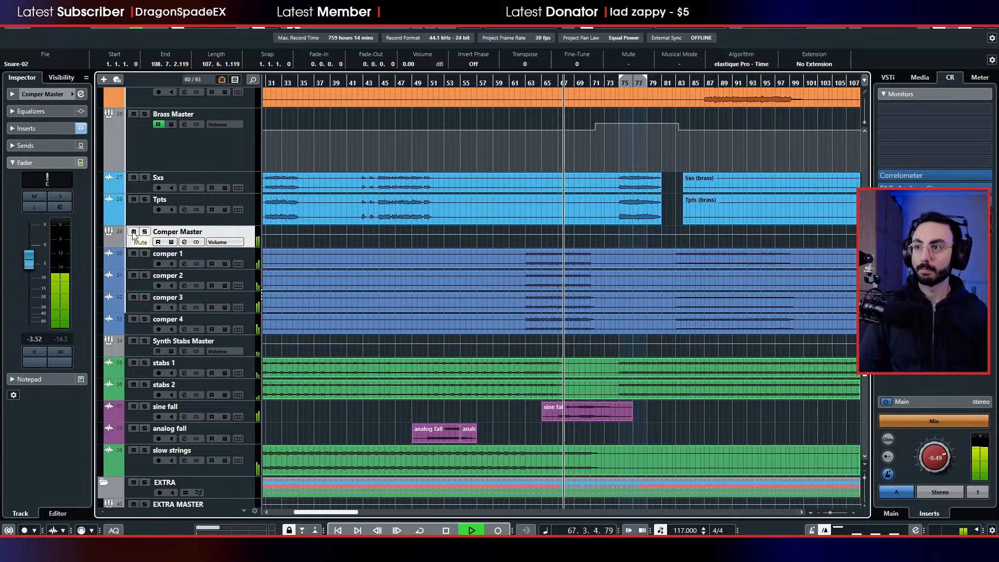
click(134, 232)
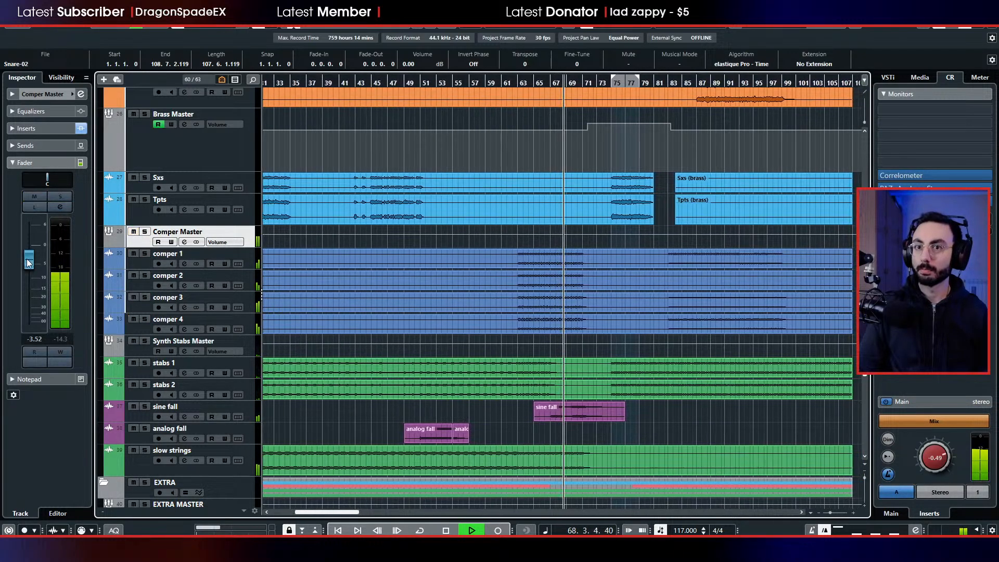
drag(29, 259, 31, 266)
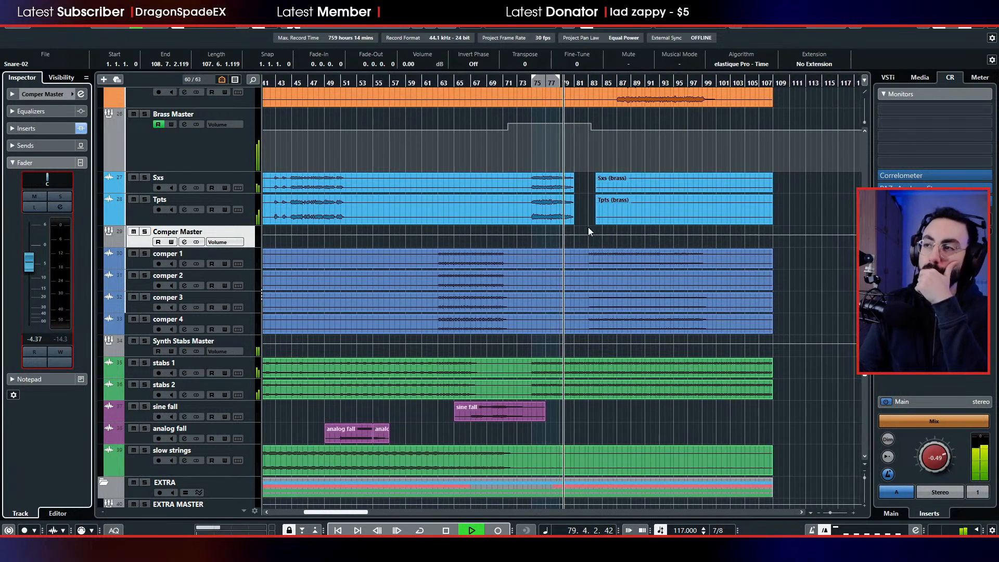
- Review the brass, comper and drum tracks during playback from around bar 79, audition the bass in solo, and select the bass track
scroll(589, 229, up, 3)
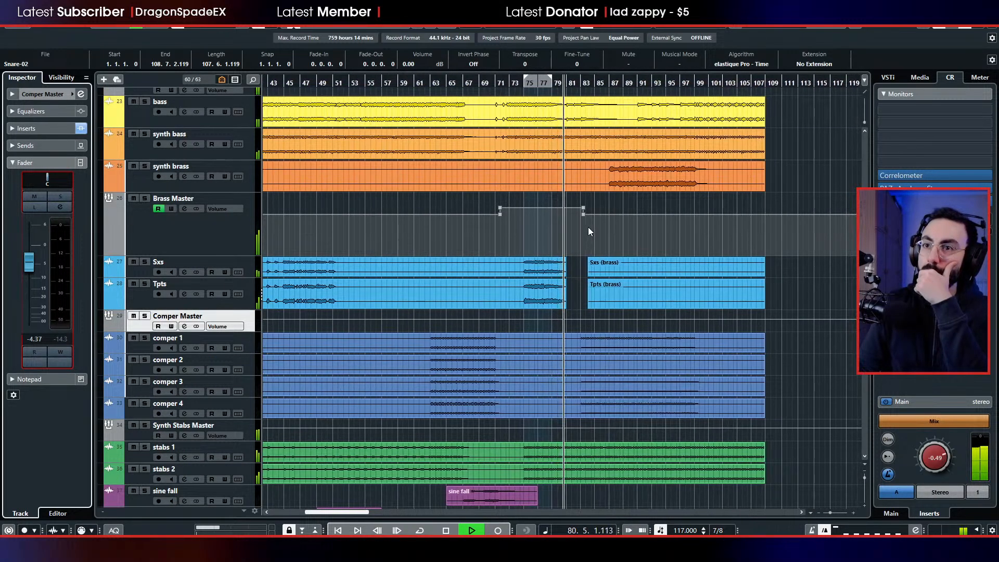
scroll(588, 229, down, 3)
scroll(589, 229, up, 7)
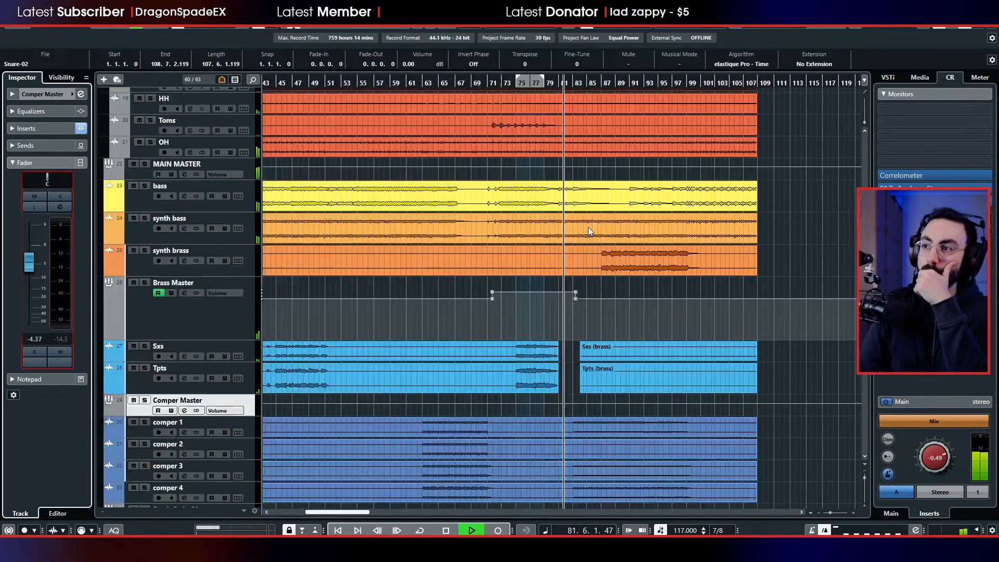
scroll(588, 227, down, 3)
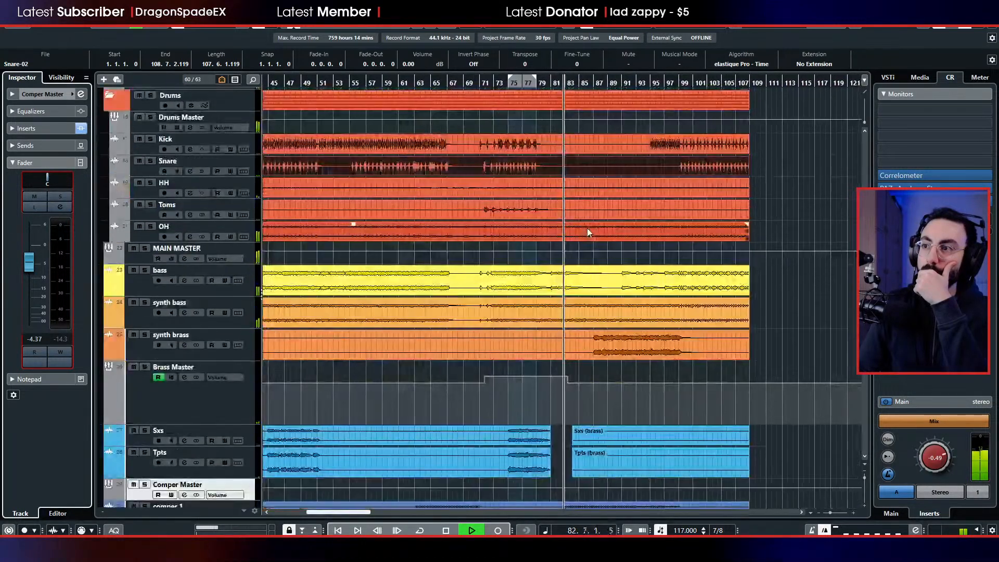
click(145, 271)
click(145, 269)
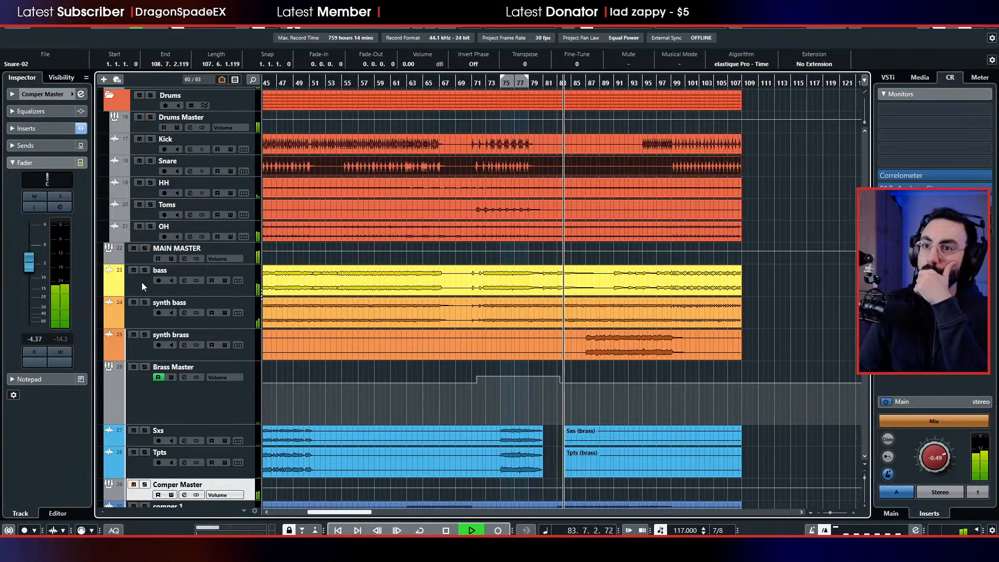
click(141, 282)
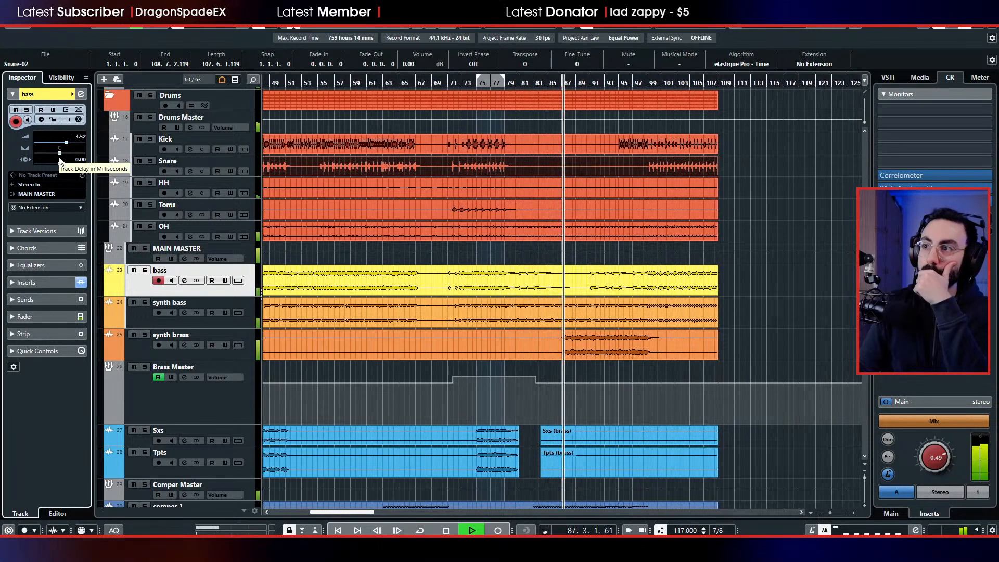
ctrl+click(59, 152)
- Select the synth brass track while the mix plays and lower its volume to -9.17
scroll(338, 248, down, 7)
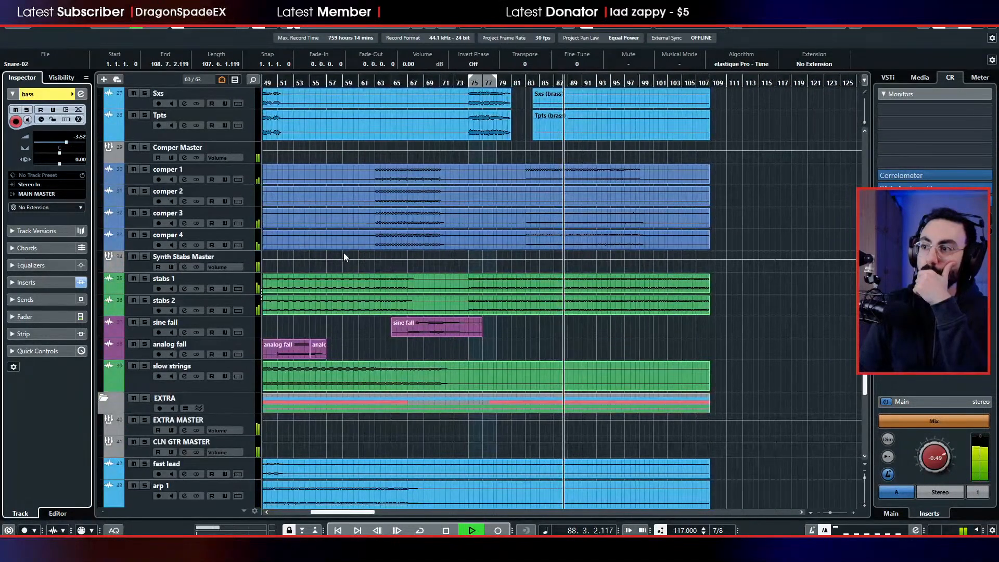
scroll(344, 252, down, 5)
scroll(345, 255, up, 12)
scroll(345, 255, down, 5)
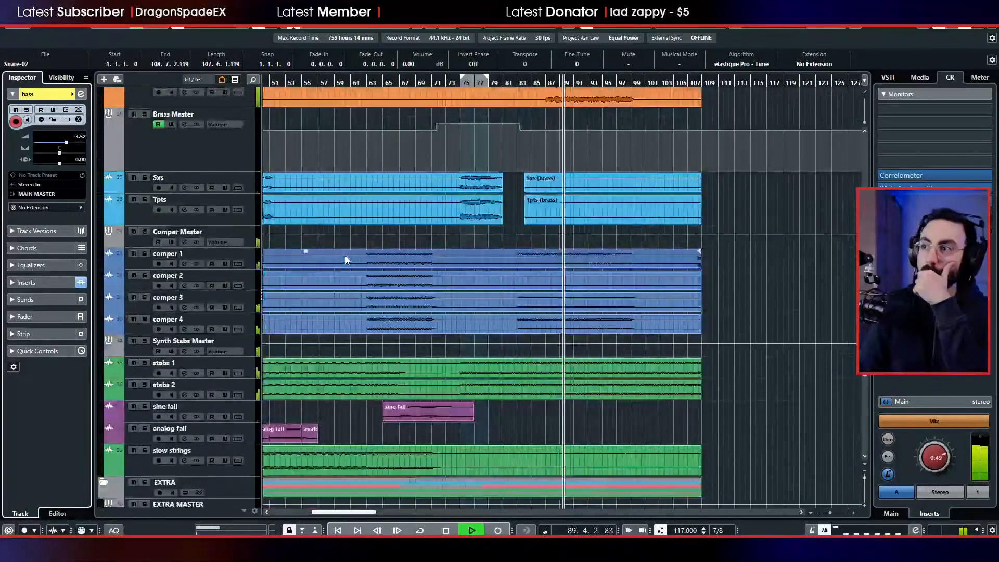
scroll(345, 255, up, 15)
scroll(333, 257, down, 10)
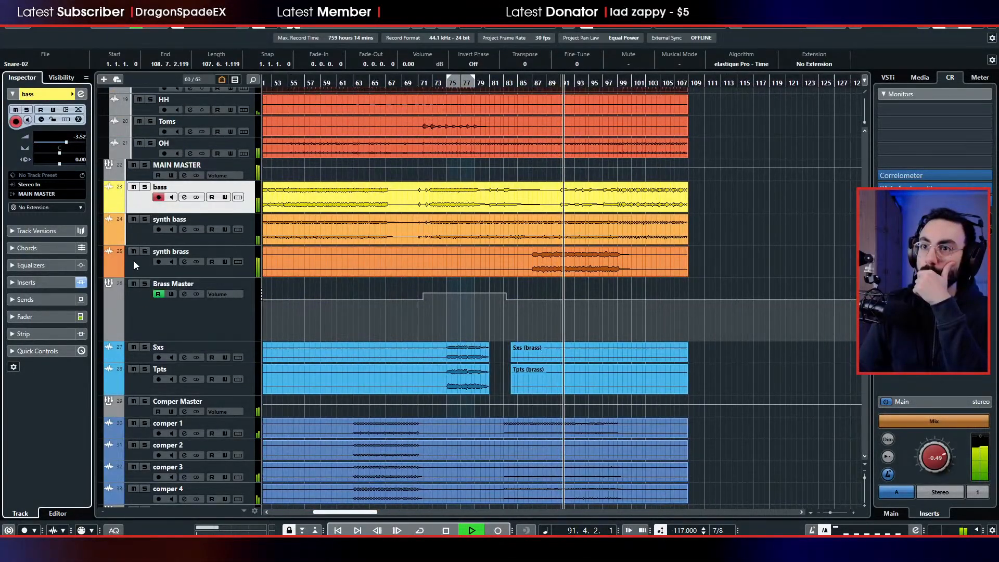
click(133, 261)
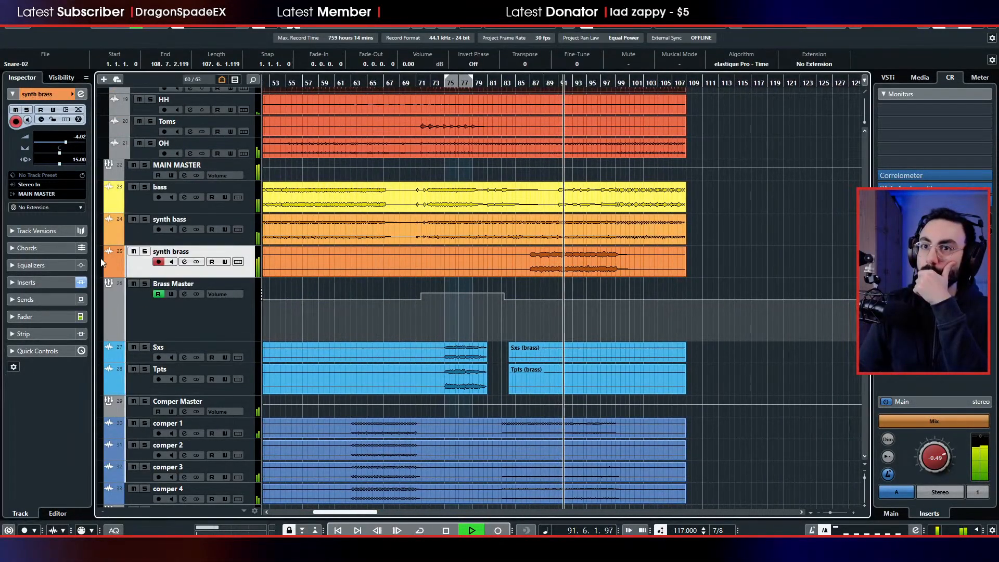
click(44, 315)
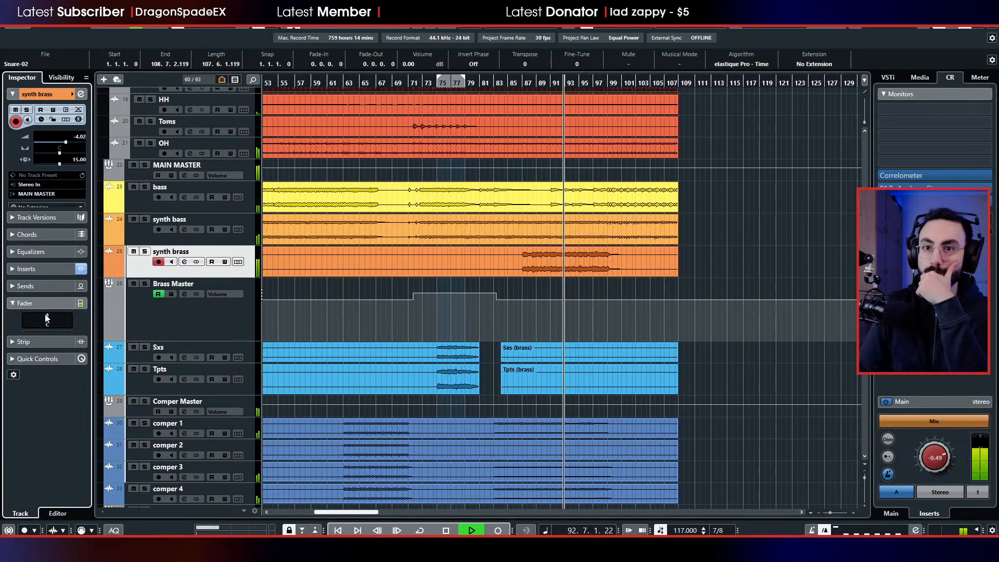
drag(33, 292, 33, 313)
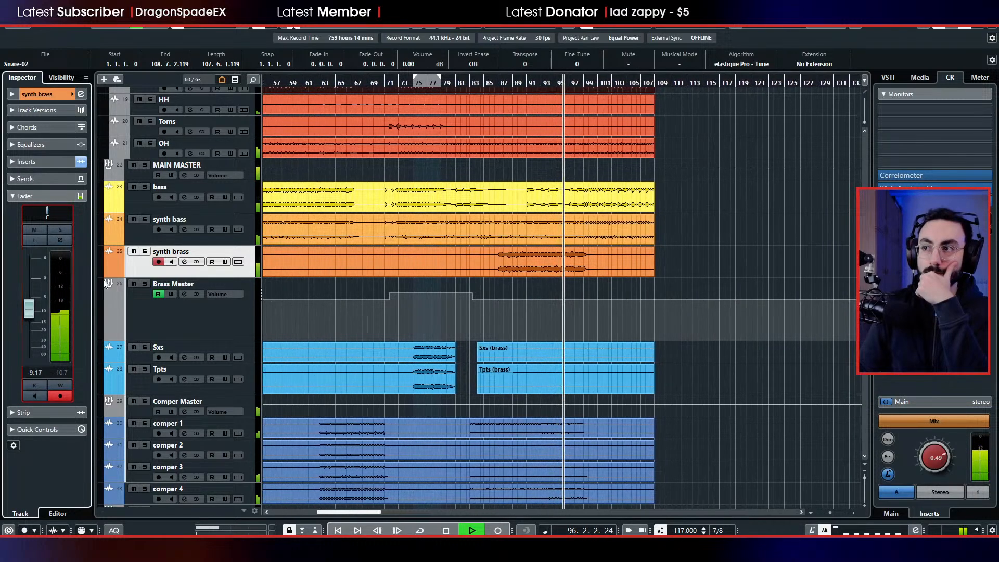
- Replay synth brass in solo from around bar 91 and move band II of its TDR Nova EQ to 322 Hz at -7.9 dB
click(518, 83)
click(144, 251)
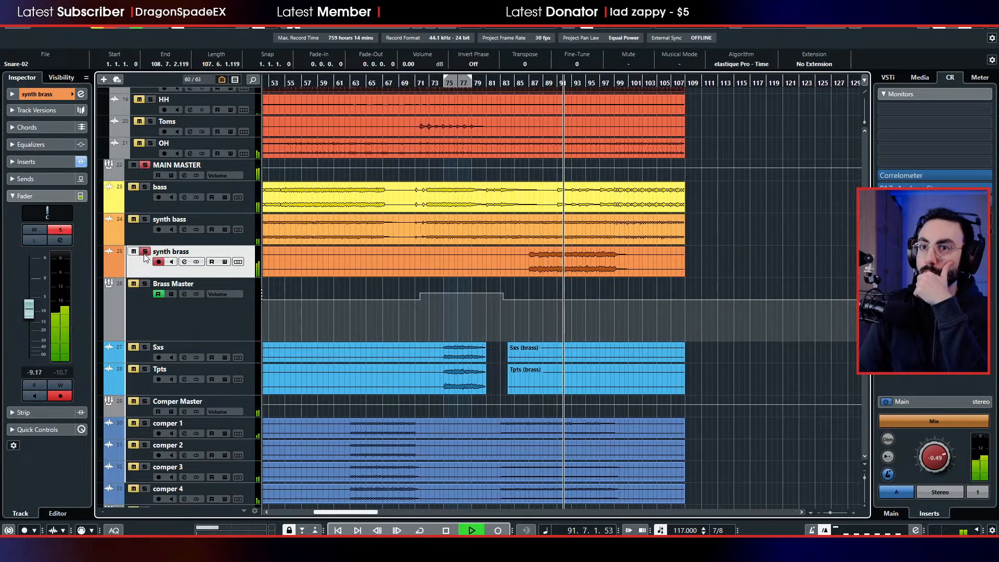
click(45, 162)
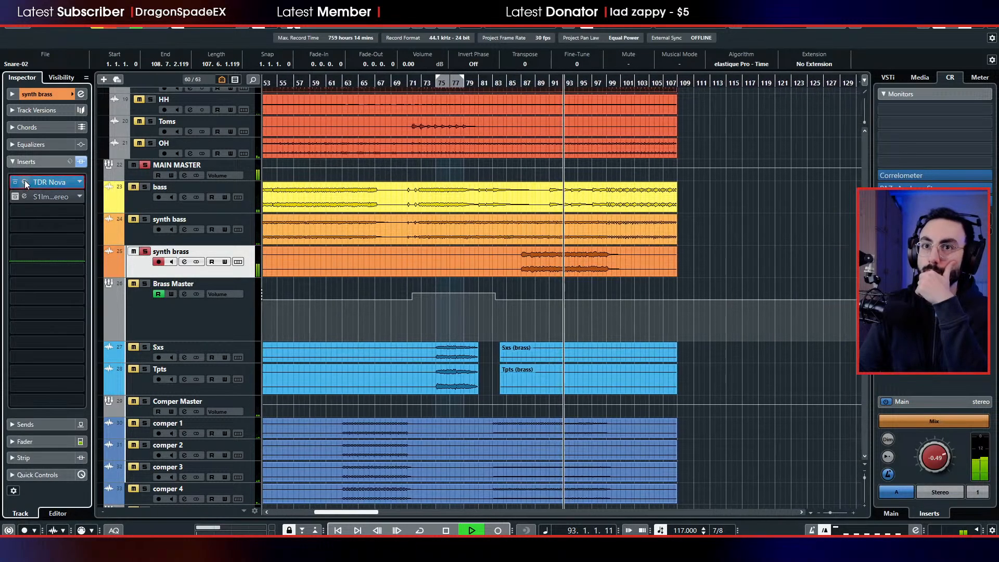
click(24, 182)
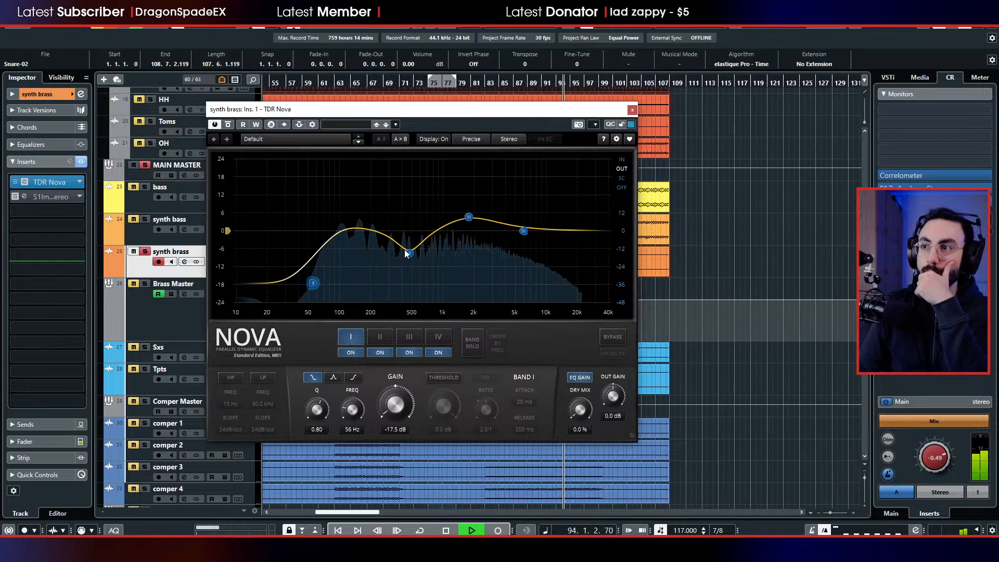
drag(350, 176, 363, 257)
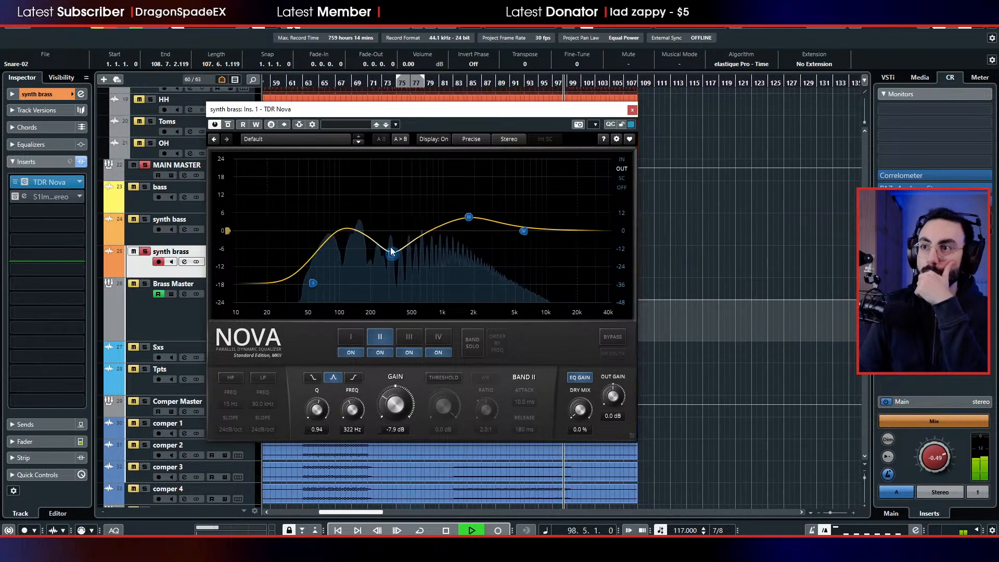
click(631, 110)
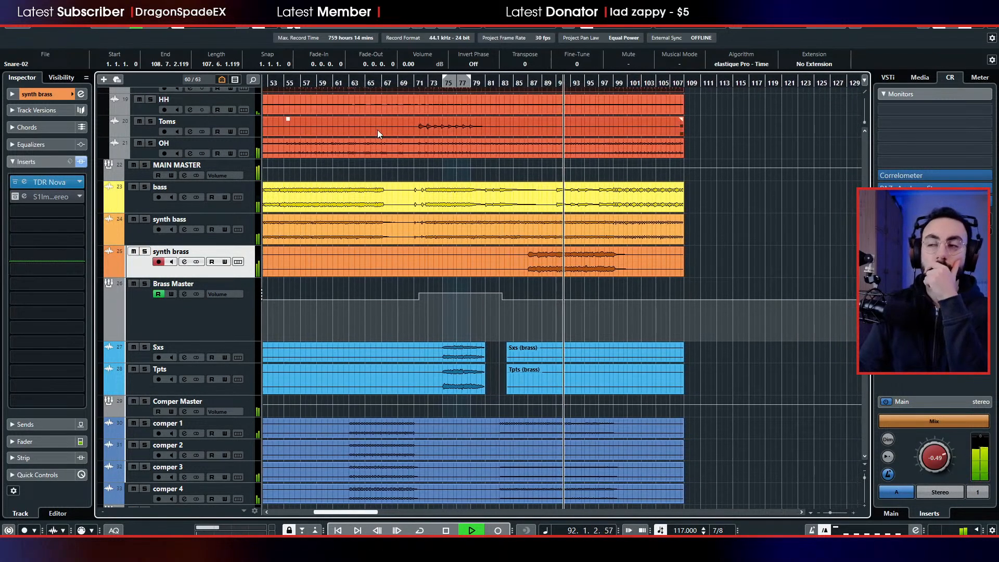
- Listen to synth brass in the full mix from around bar 92 and set its volume to -10.4
scroll(529, 180, up, 4)
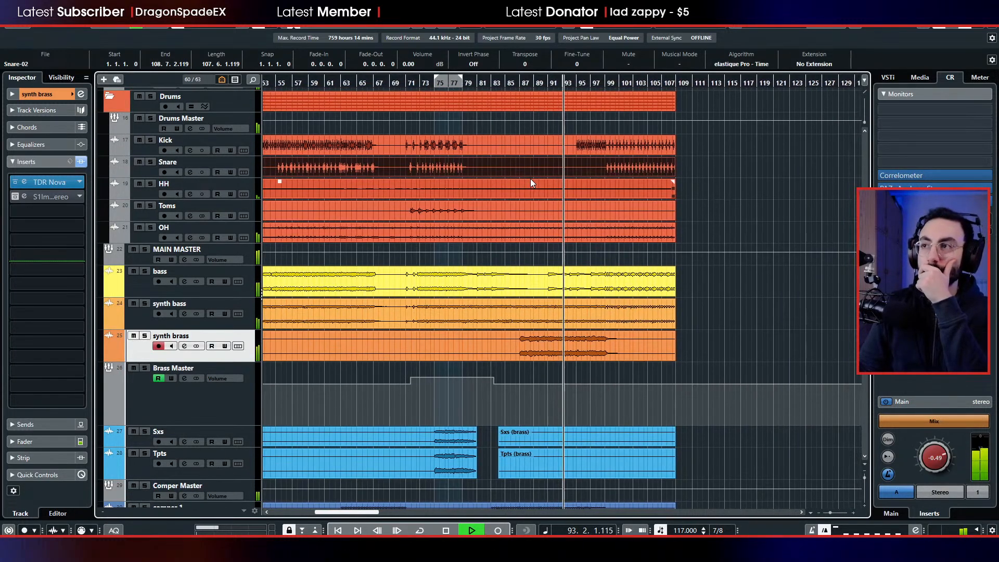
scroll(530, 179, up, 8)
scroll(530, 179, down, 15)
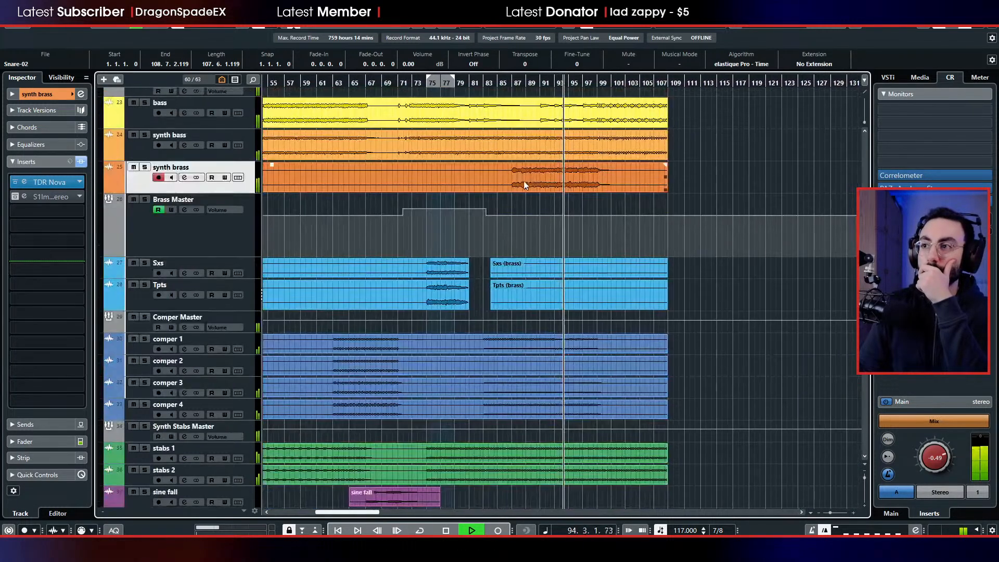
click(29, 442)
drag(33, 304, 33, 307)
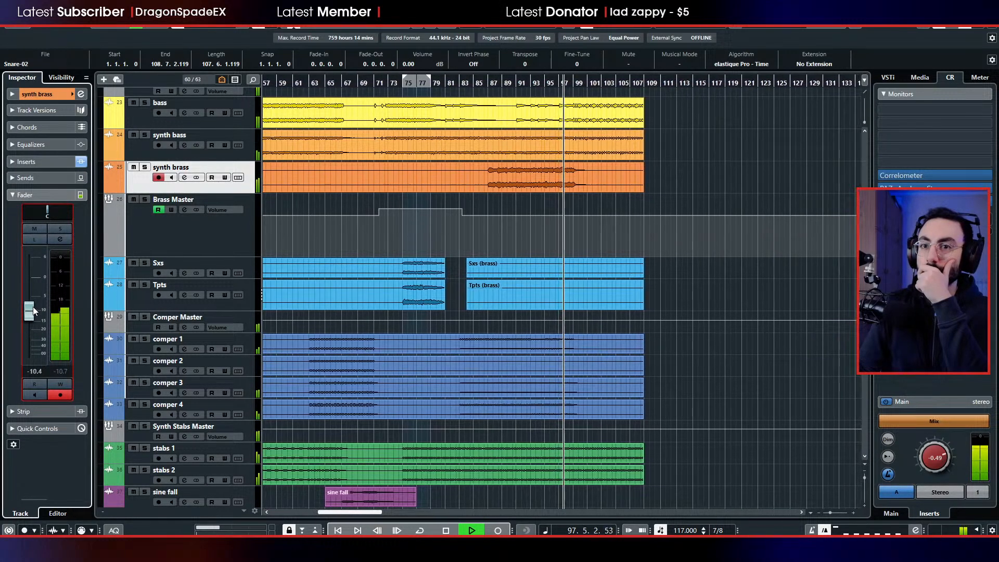
- Play on past bar 98, solo the bass track, and stop playback around bar 103
scroll(411, 264, up, 6)
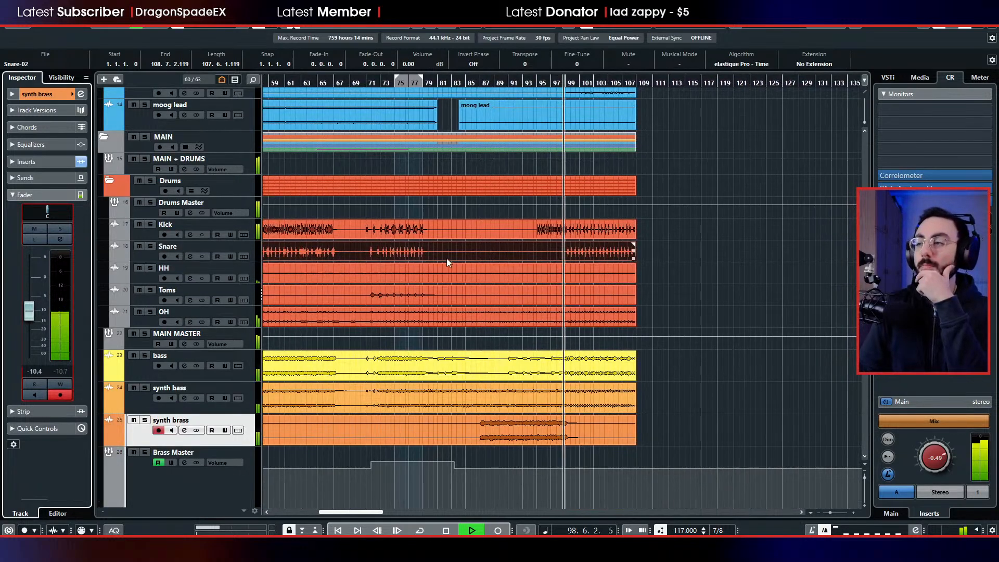
scroll(447, 258, up, 4)
scroll(448, 255, down, 4)
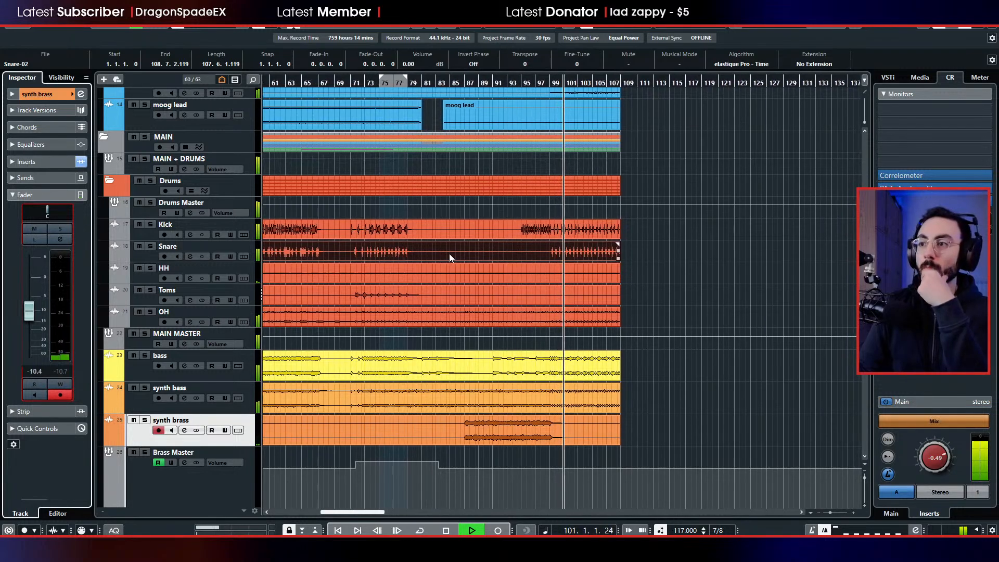
click(145, 356)
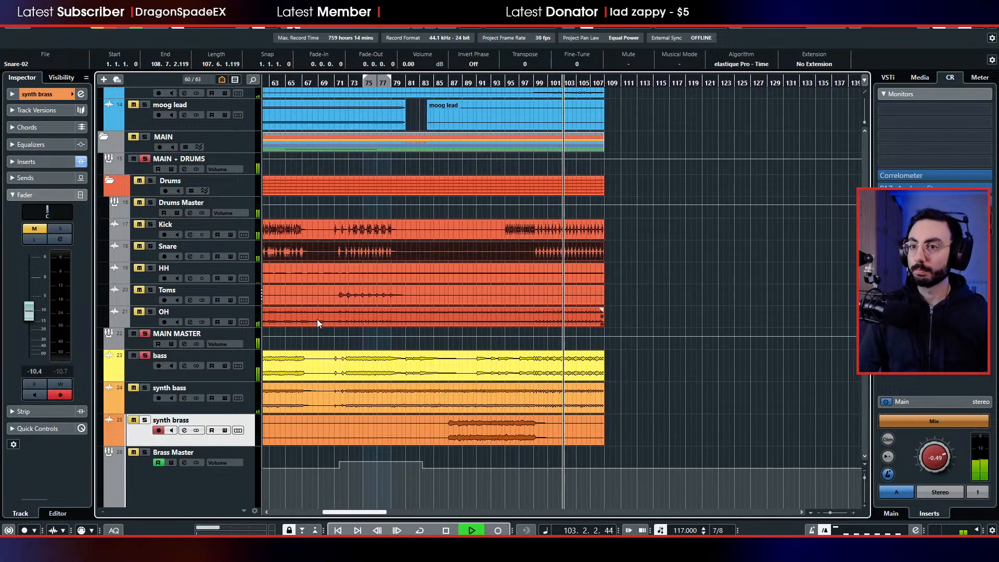
key(space)
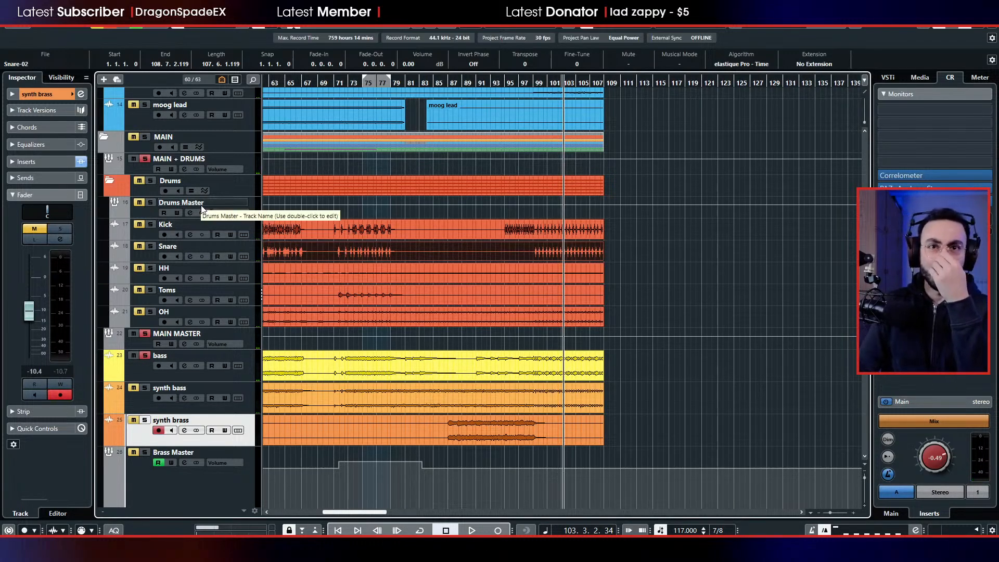
- Examine the bass clip from the song's start, then the lead guitar, drum, brass and comper tracks around it
scroll(388, 217, left, 10)
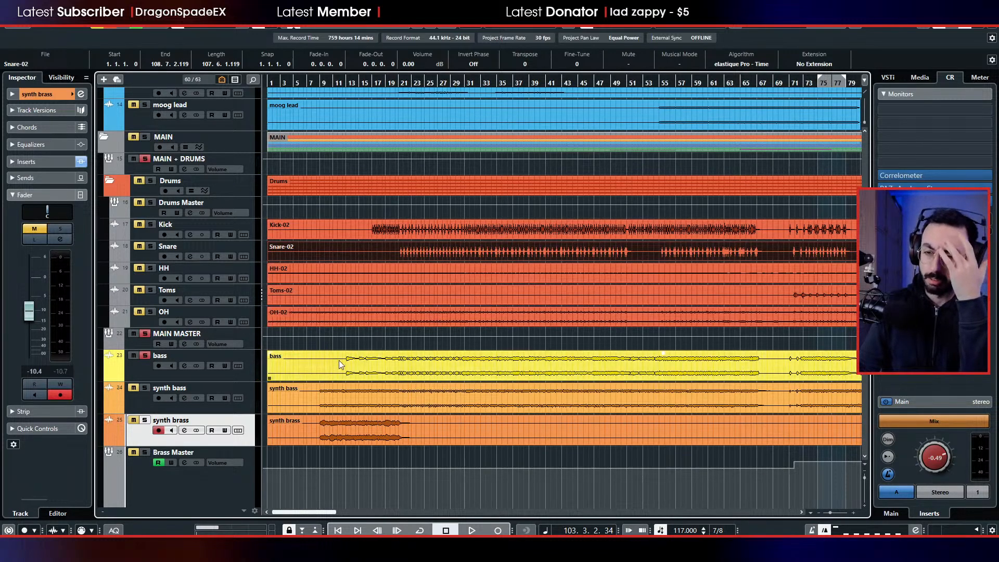
scroll(354, 344, down, 3)
click(407, 290)
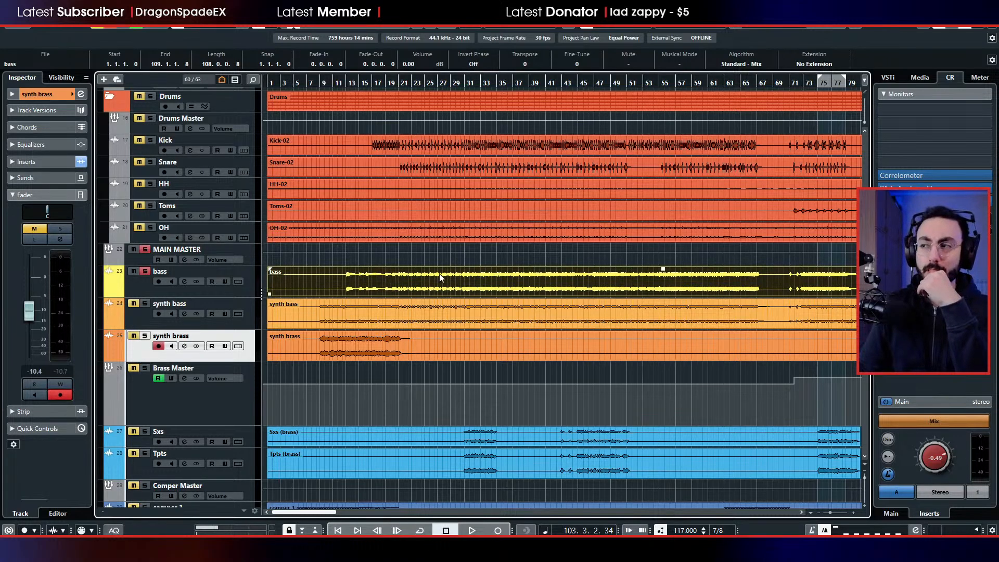
scroll(405, 286, up, 3)
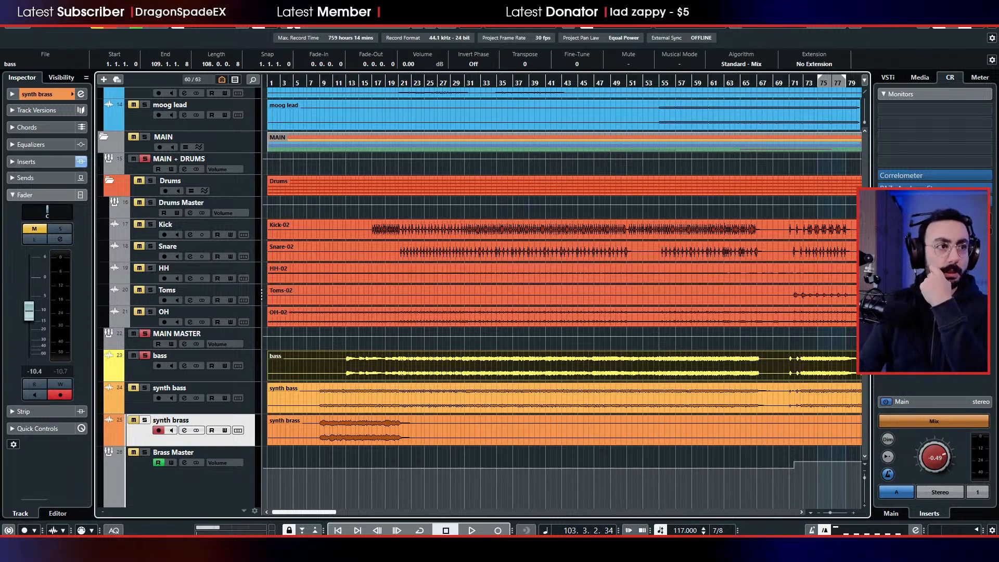
scroll(334, 227, up, 6)
scroll(376, 267, up, 6)
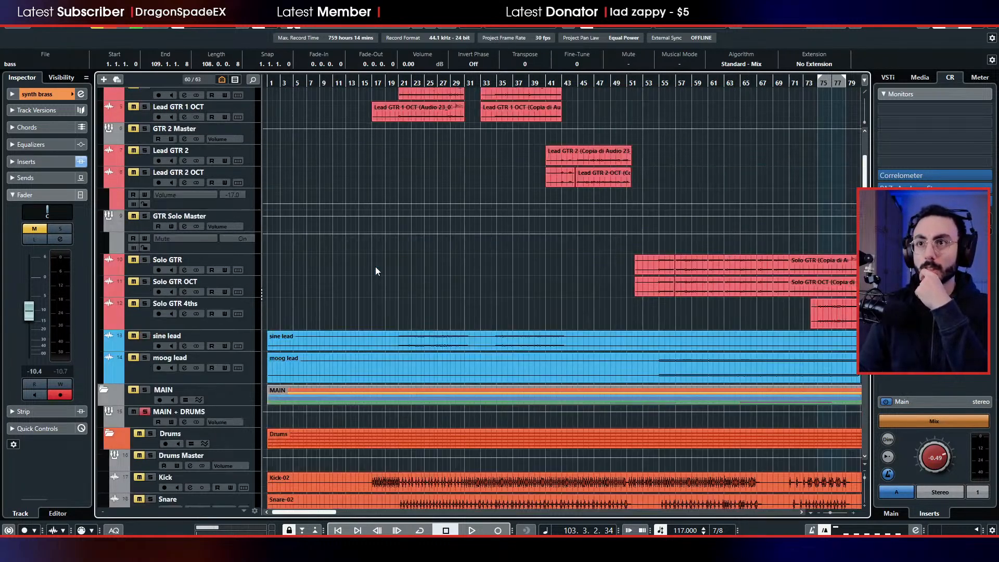
scroll(375, 255, down, 12)
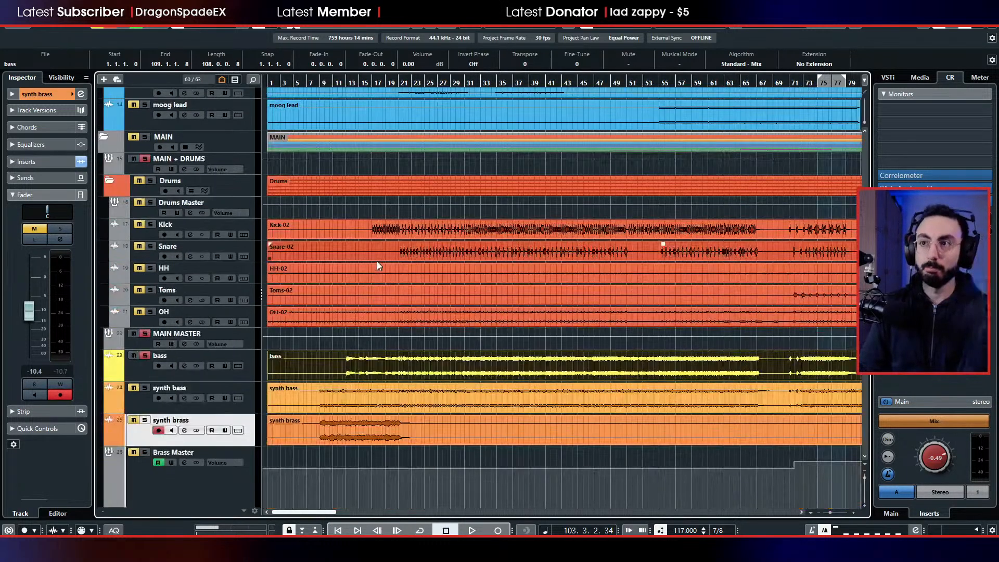
scroll(377, 265, down, 6)
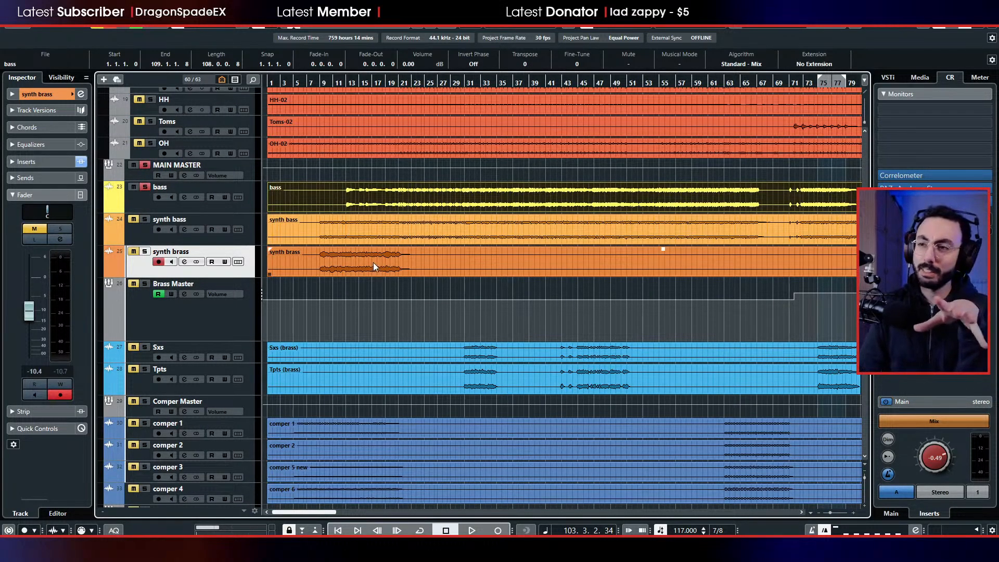
scroll(373, 263, down, 3)
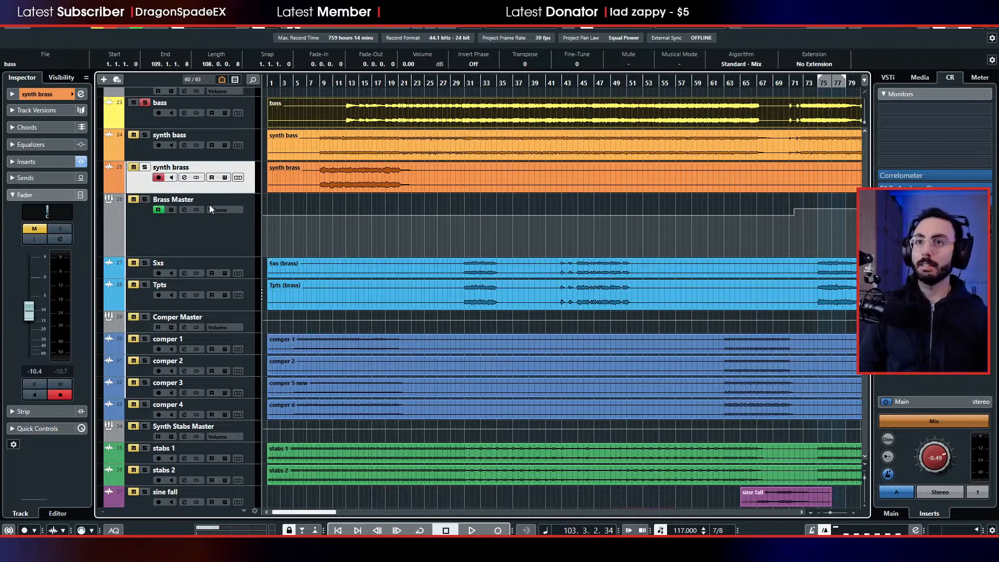
- Play the full mix around bar 32, set Synth Stabs Master's volume to -3.05, and pan it to R2
key(space)
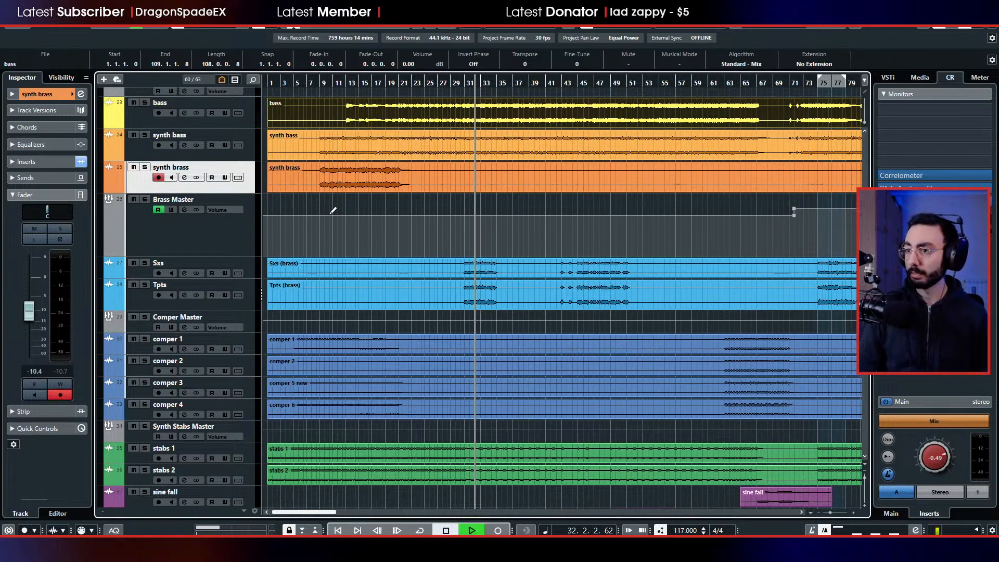
scroll(327, 220, down, 5)
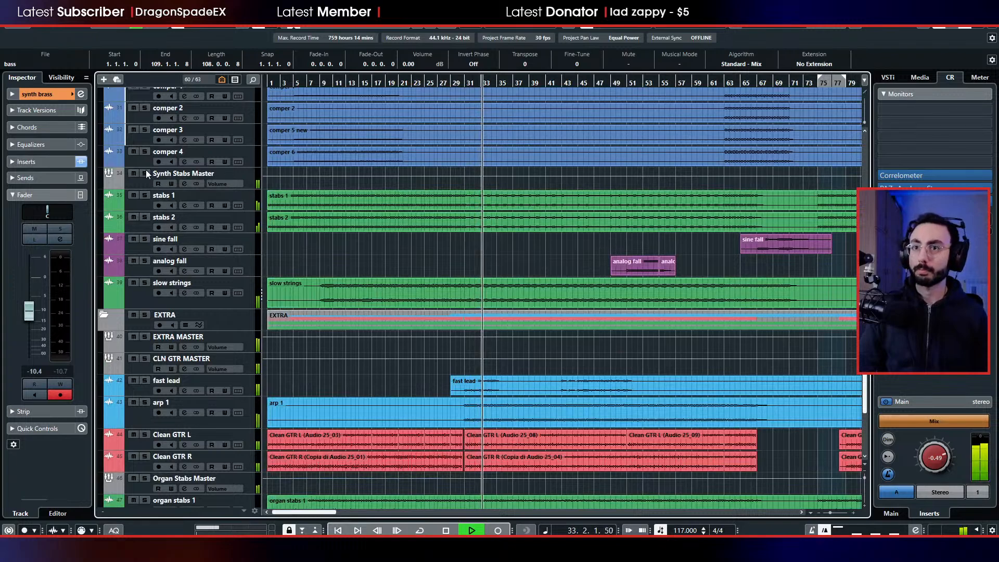
click(144, 182)
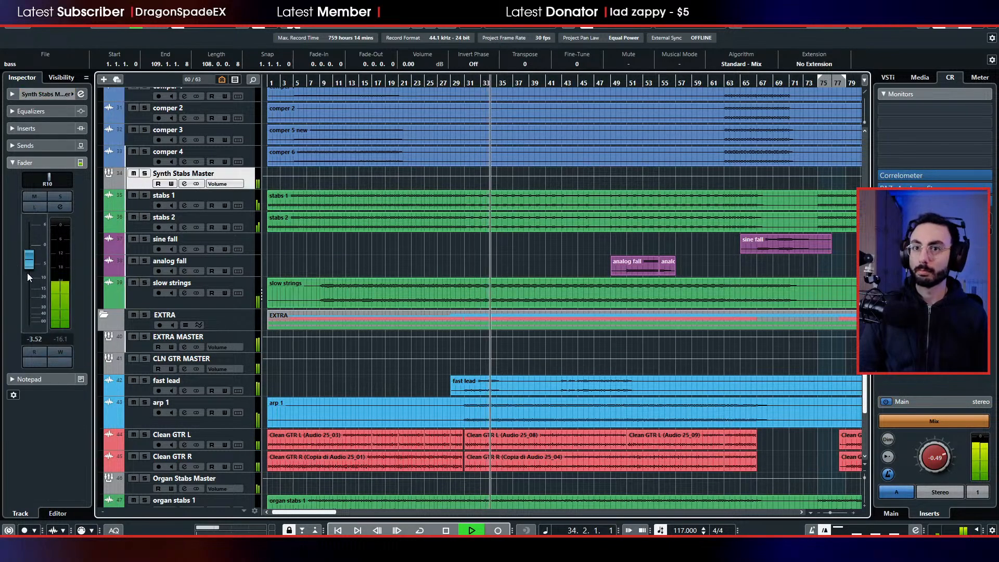
drag(29, 271, 29, 262)
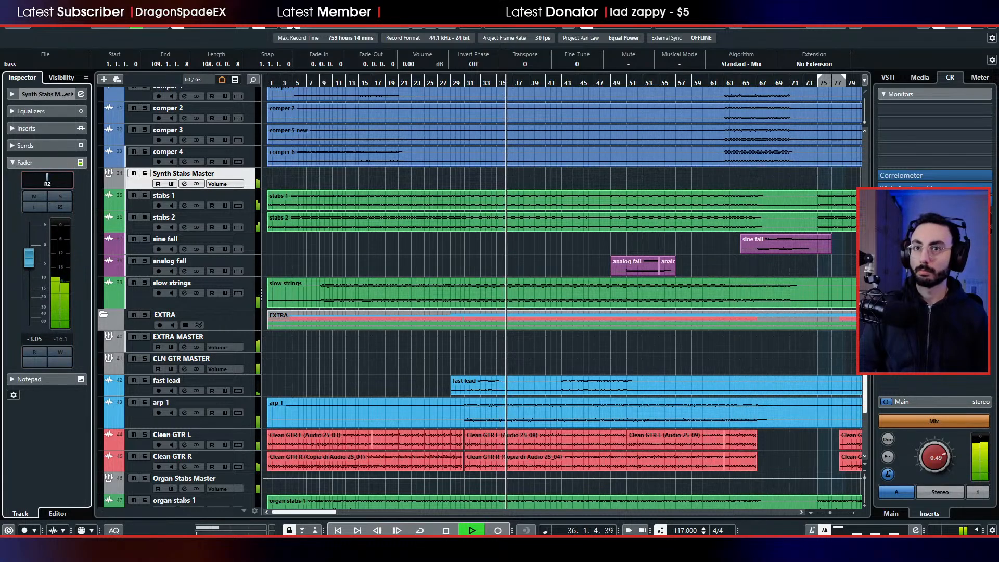
- Solo the slow strings track and deepen the low-mid cut in its TDR Nova equaliser to about -10 dB near 210 Hz
click(144, 284)
click(143, 293)
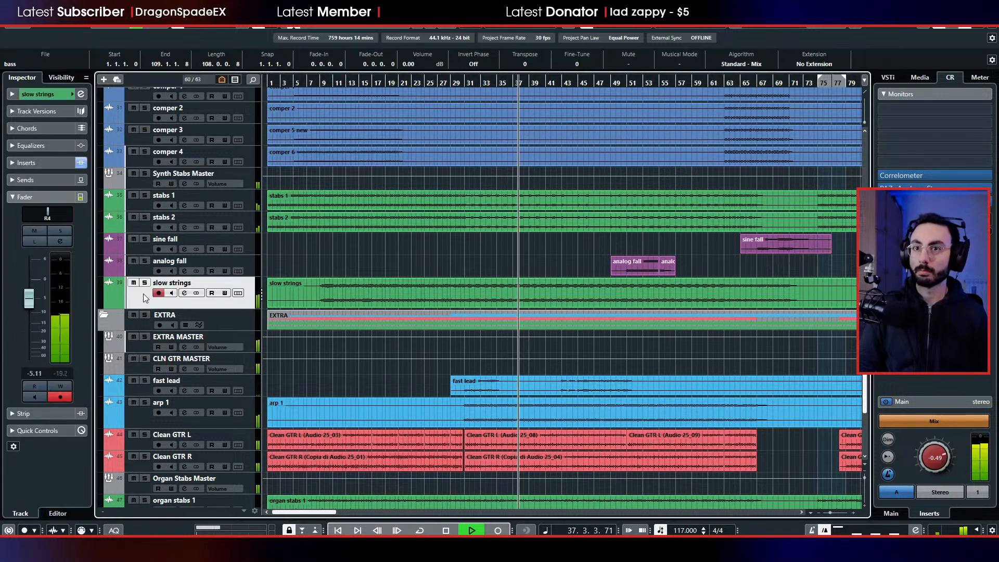
click(35, 159)
click(25, 182)
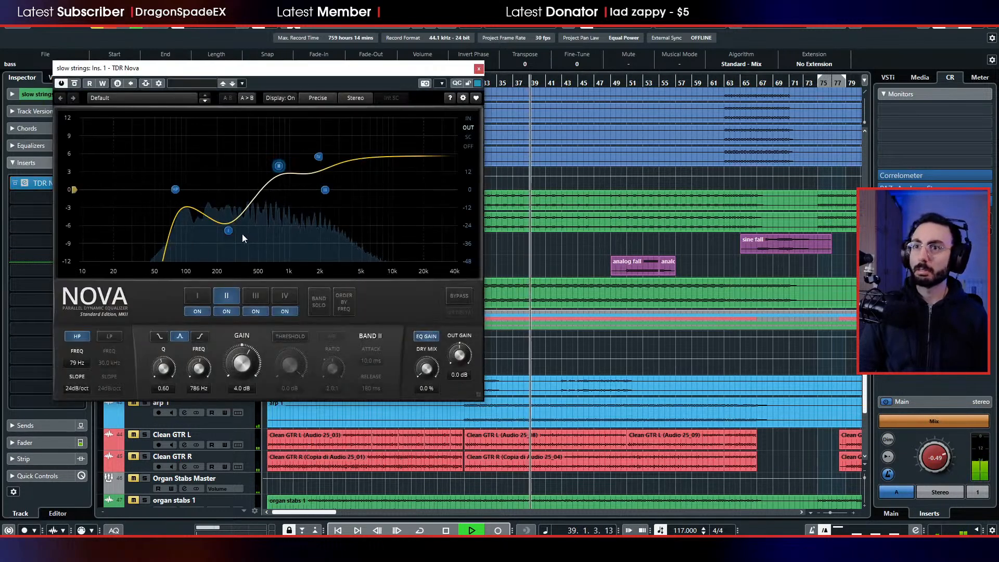
drag(228, 231, 223, 254)
- Boost the slow strings' band IV by 8.4 dB at 2.7 kHz and band II by 4.9 dB at 3.6 kHz, then close the equaliser
click(319, 156)
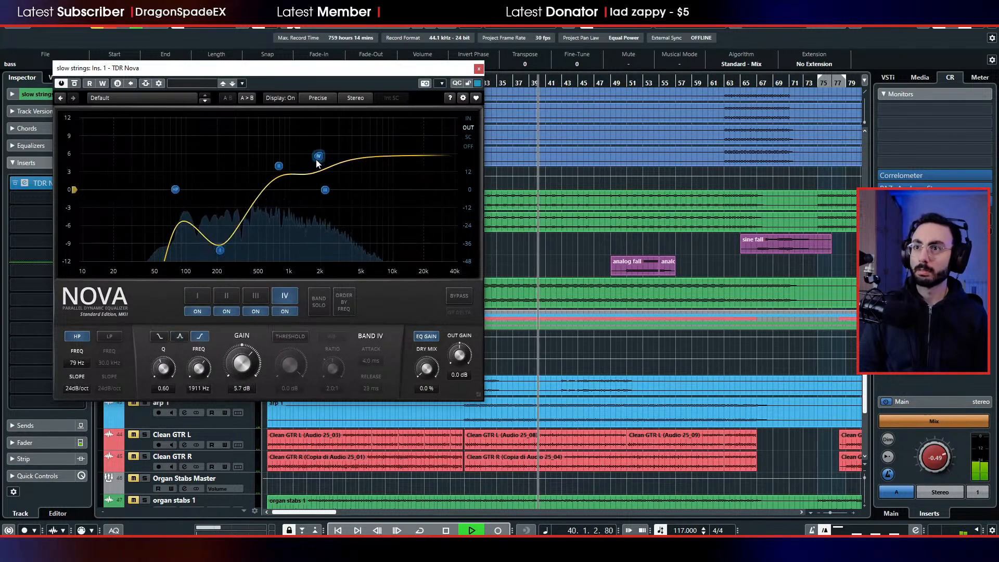
drag(316, 159, 334, 140)
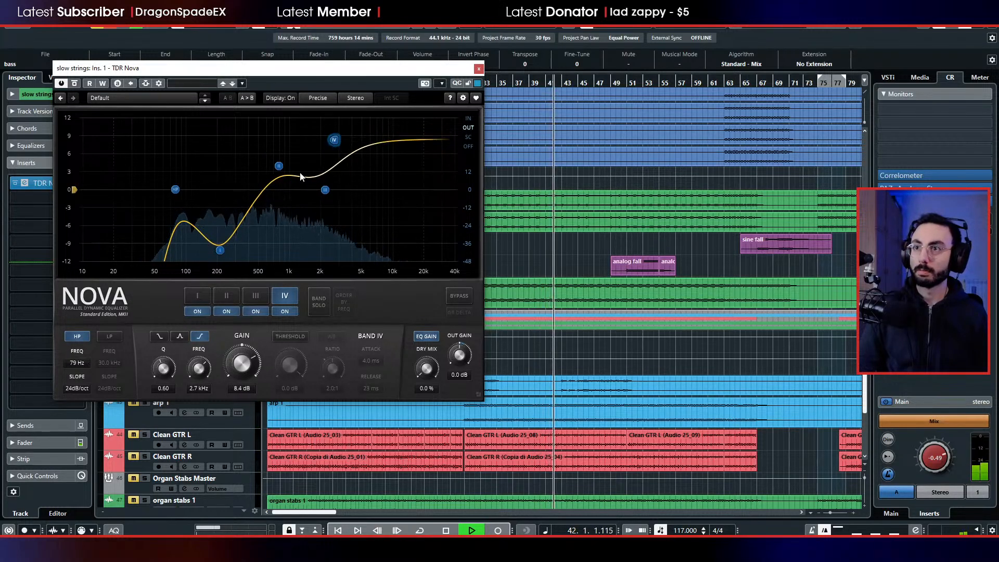
drag(279, 166, 348, 162)
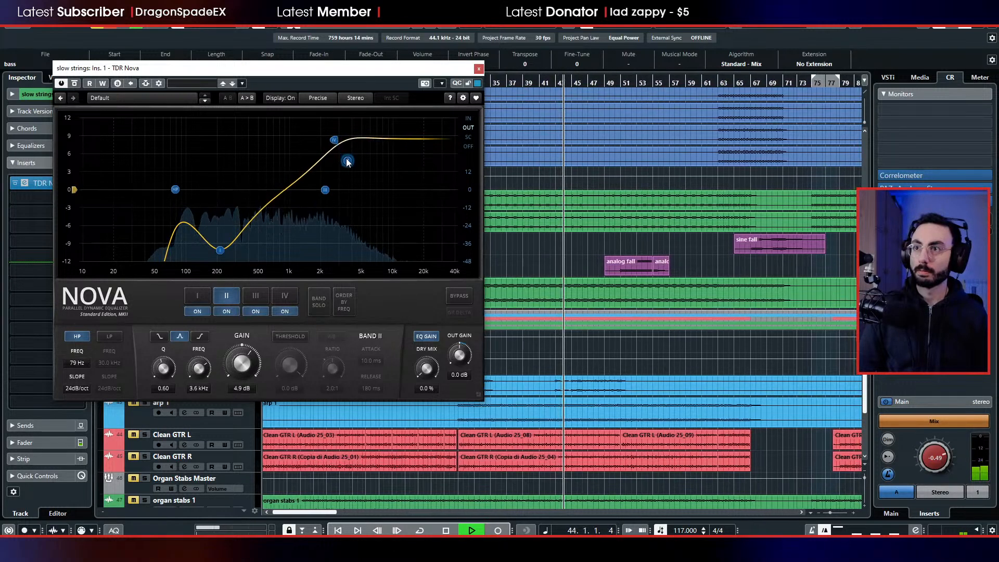
click(479, 69)
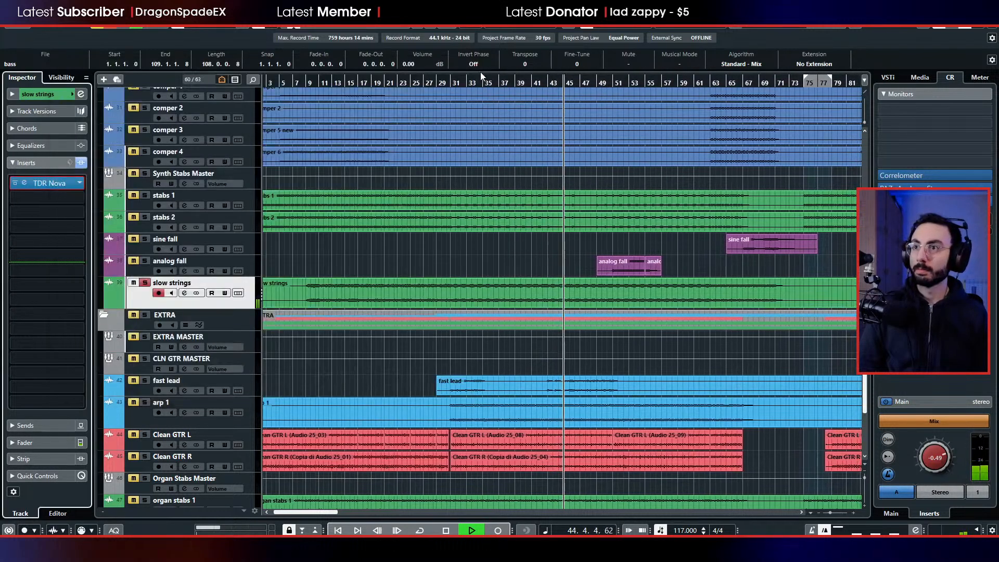
- Return slow strings to the full mix and compare it by muting and soloing the track between about bars 45 and 53
click(146, 284)
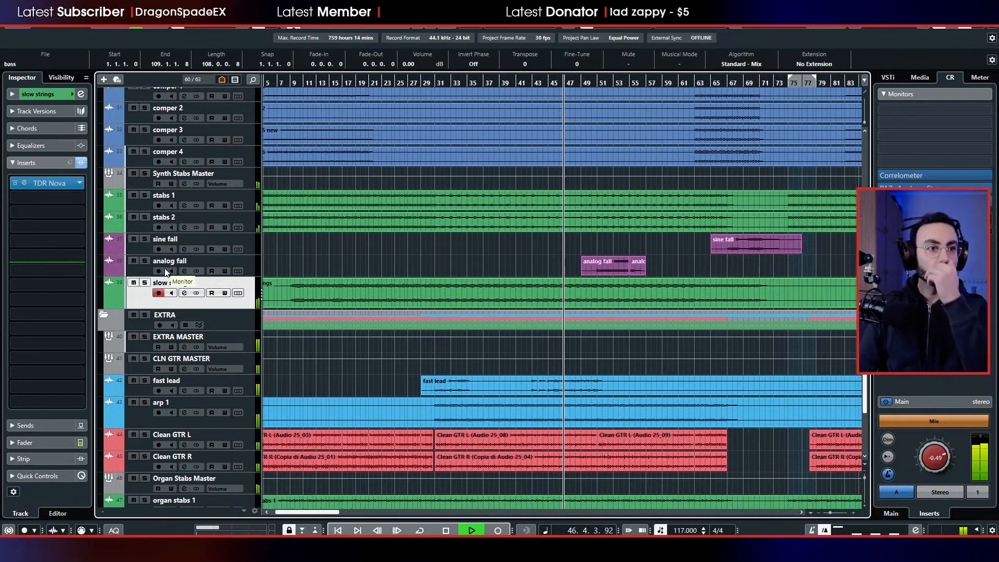
click(135, 283)
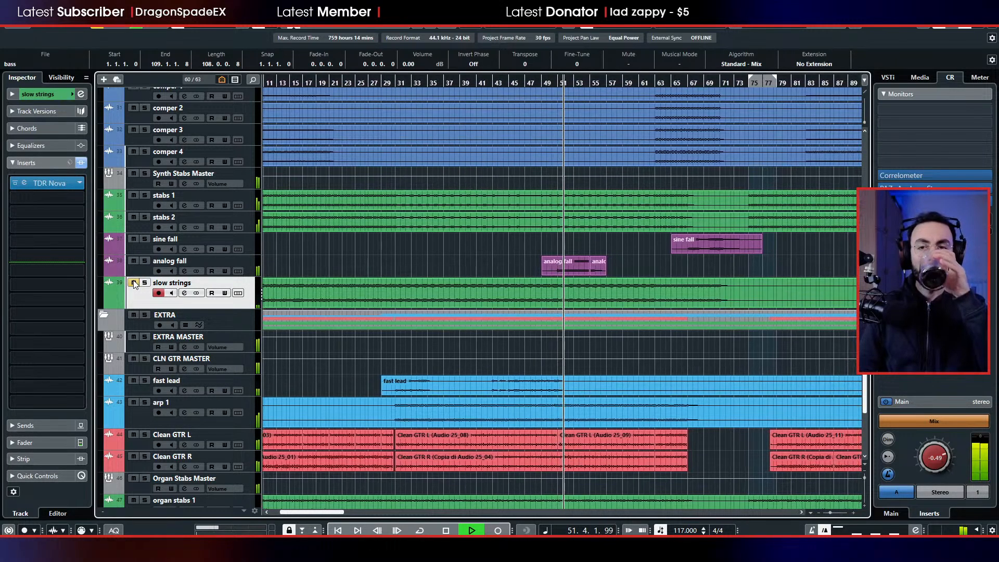
click(144, 283)
click(144, 282)
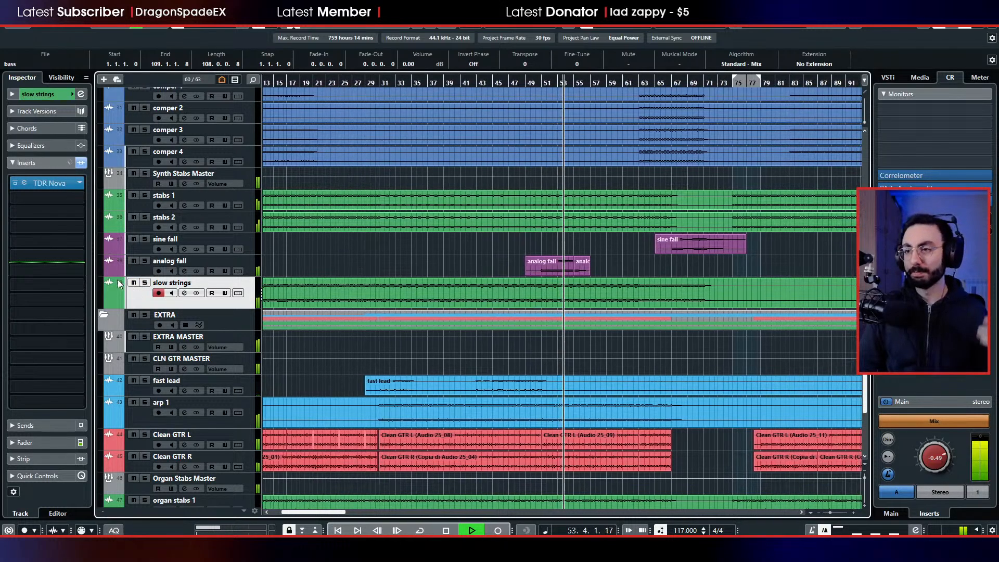
- Play from around the start of the fast lead clip, solo the fast lead track and insert TDR Nova on it
scroll(299, 312, down, 3)
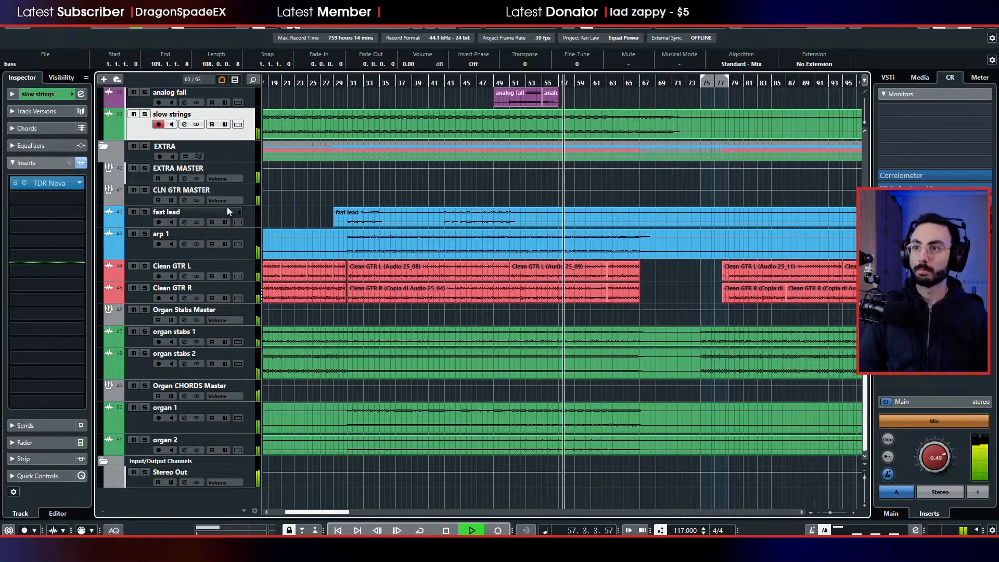
click(341, 83)
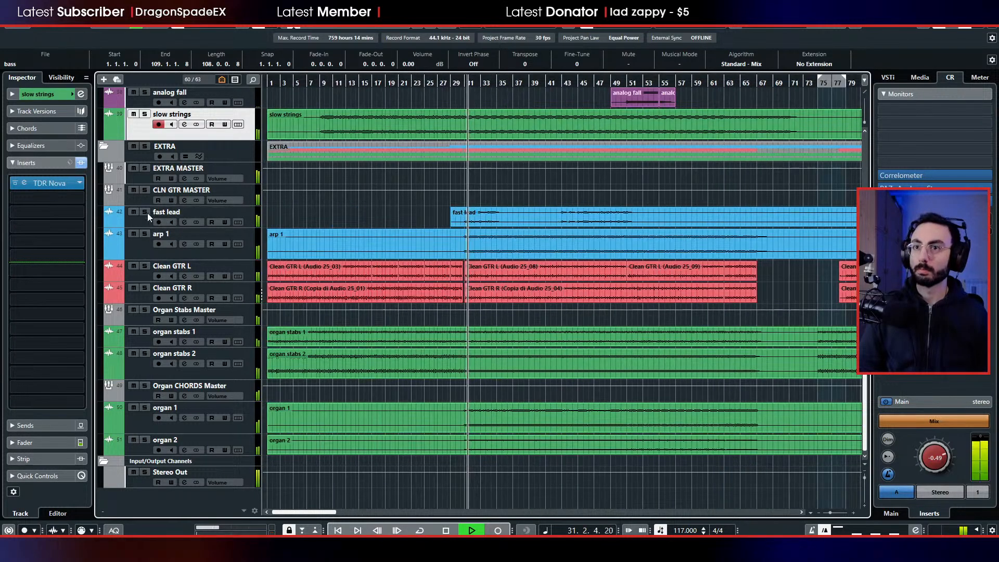
click(148, 214)
click(142, 223)
click(44, 185)
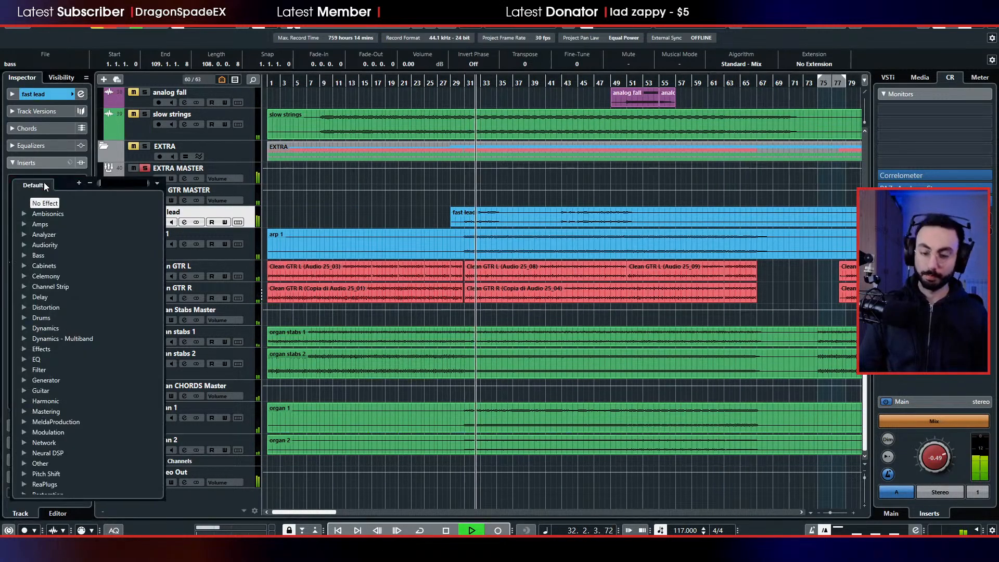
key(Escape)
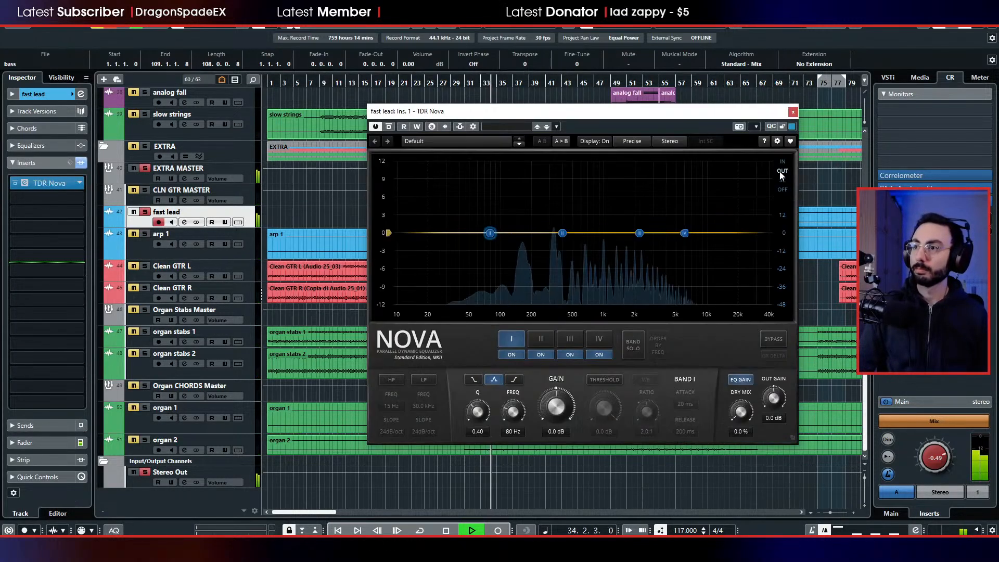
- Enable a high-pass filter at 109 Hz on fast lead, move the equaliser aside and stop playback
click(392, 380)
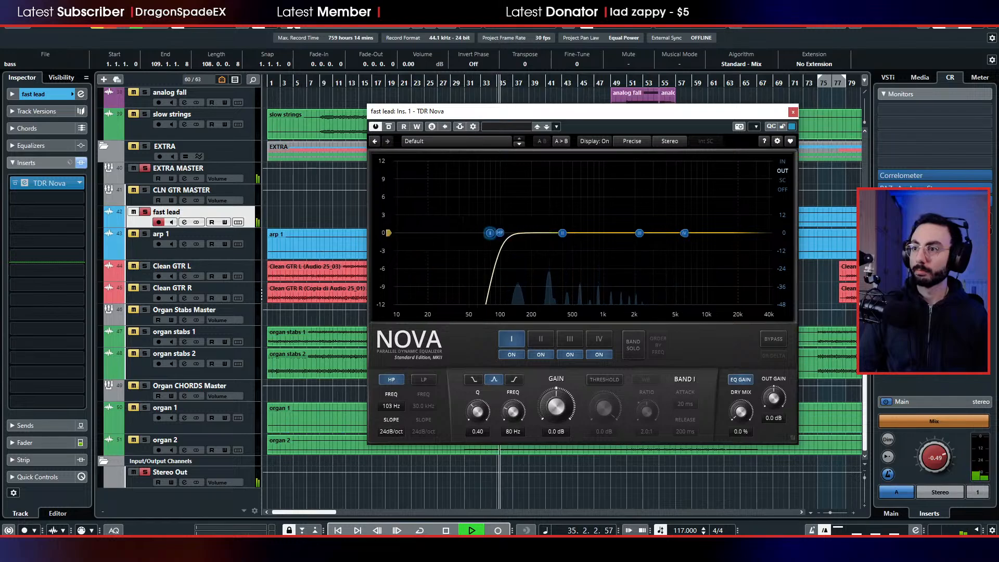
drag(567, 111, 876, 150)
key(space)
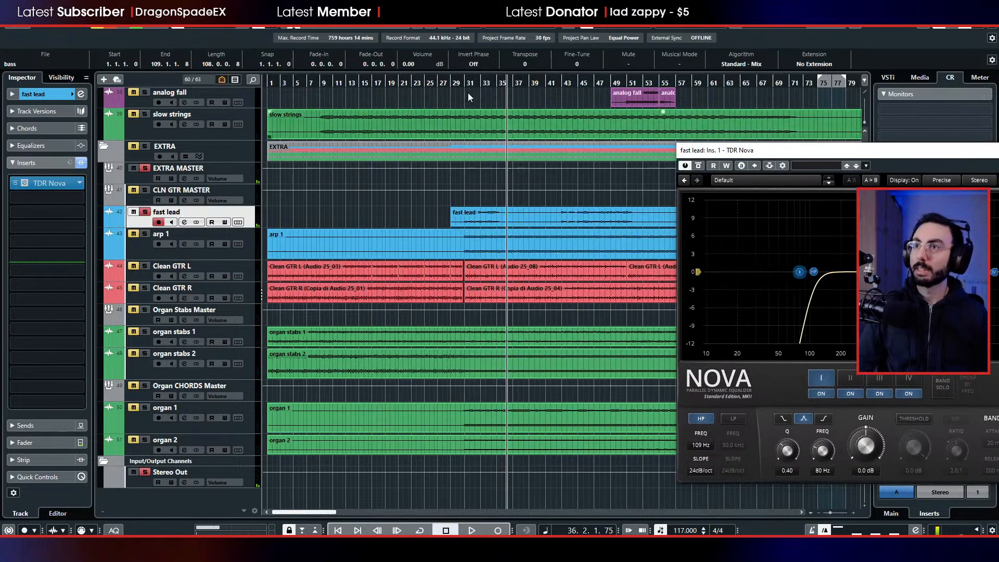
- Select the fast lead passage from about bar 31 to 35, loop it, and unsolo the track to hear the full mix
click(308, 27)
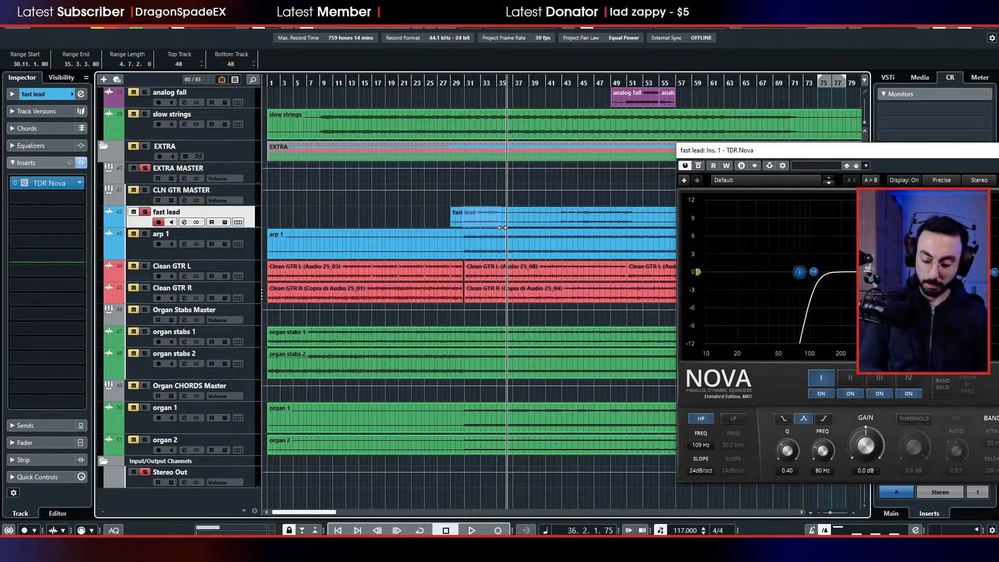
key(shift+g)
click(145, 212)
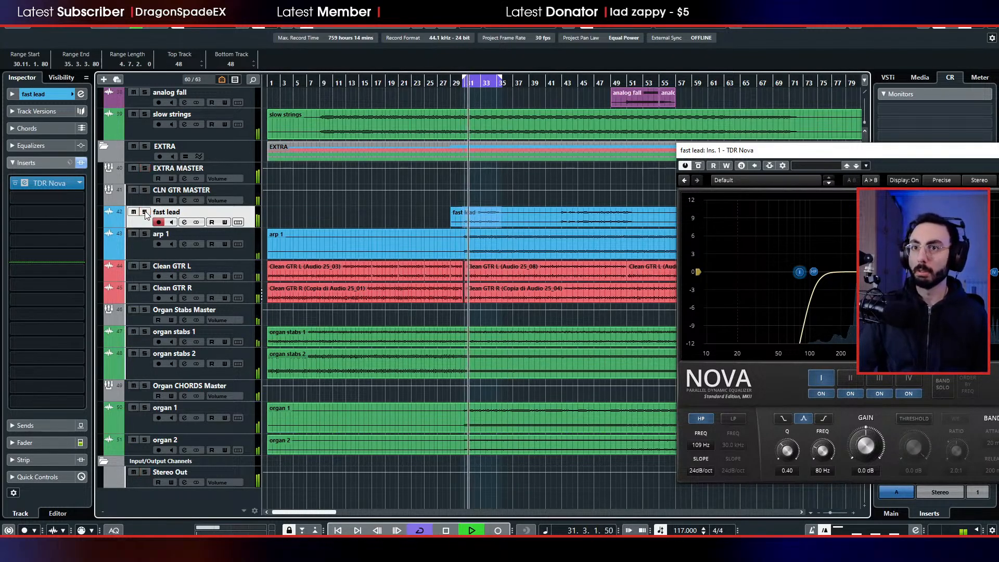
- Cut the fast lead's band I by 9.9 dB at 278 Hz with a Q of 0.70
drag(756, 157, 364, 147)
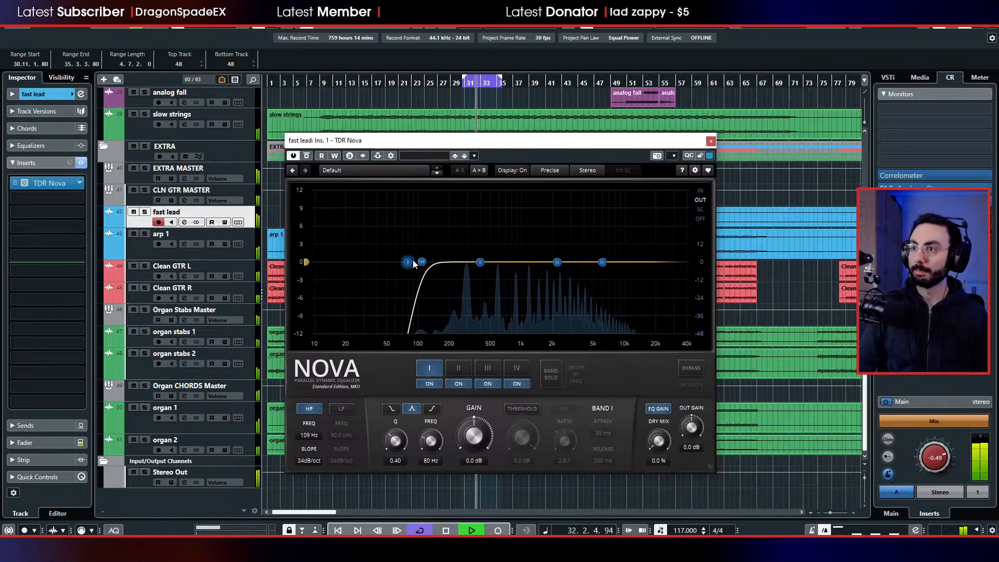
drag(413, 263, 470, 333)
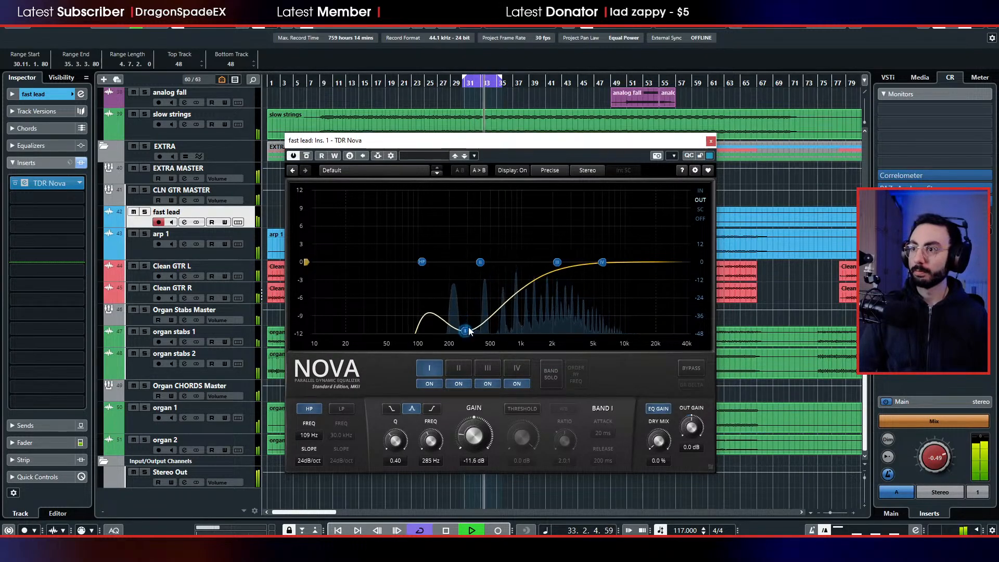
click(478, 306)
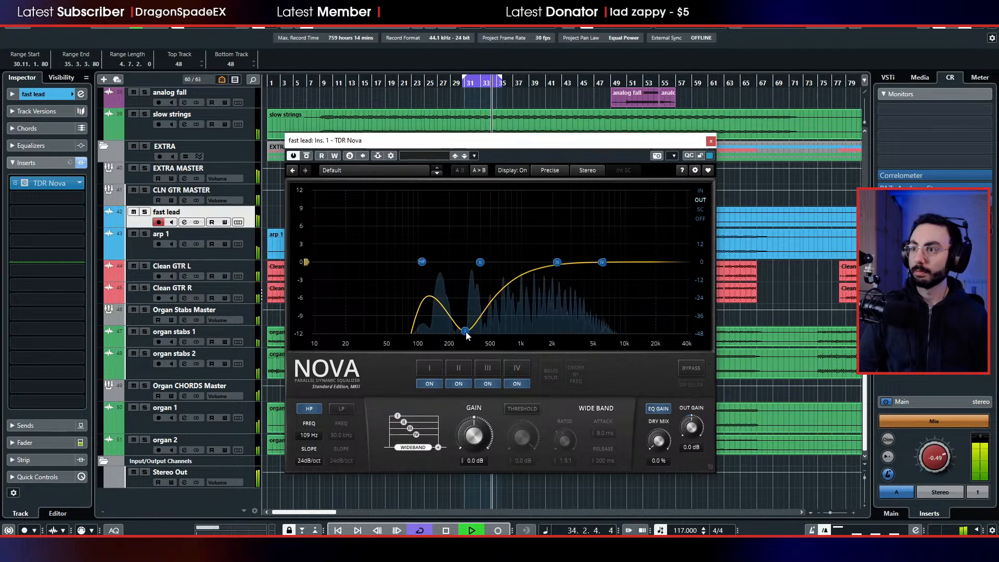
drag(466, 332, 468, 319)
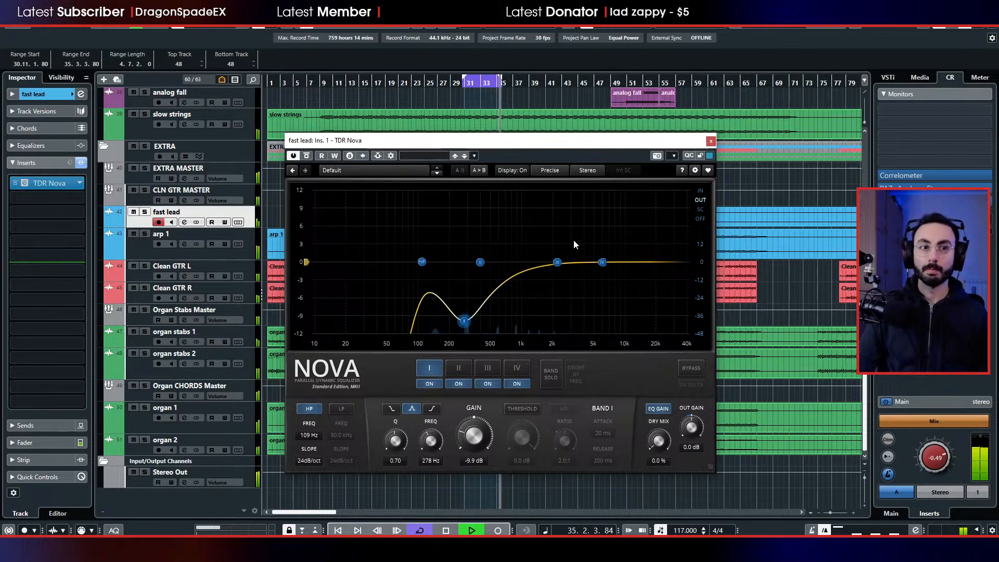
- Boost the fast lead's band II about 3.4 dB near 3.4 kHz, cut band III 2.9 dB at 701 Hz, and close the equaliser
drag(480, 262, 602, 198)
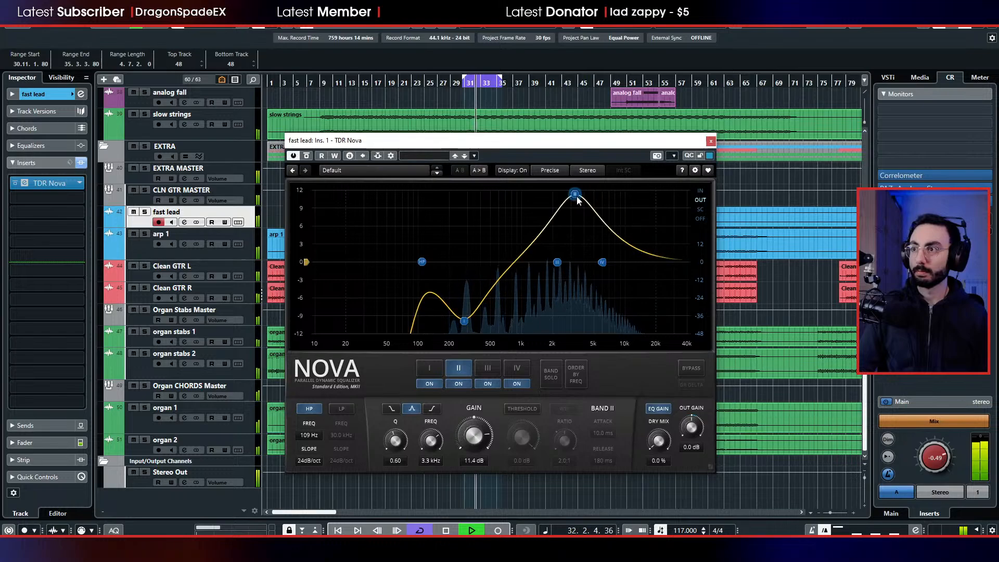
drag(579, 244, 579, 248)
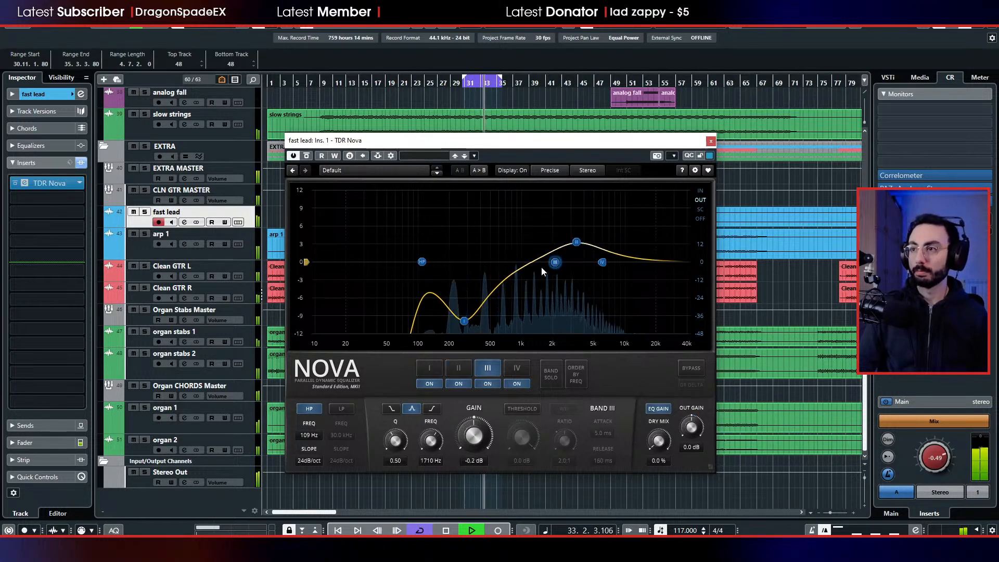
drag(504, 293, 504, 286)
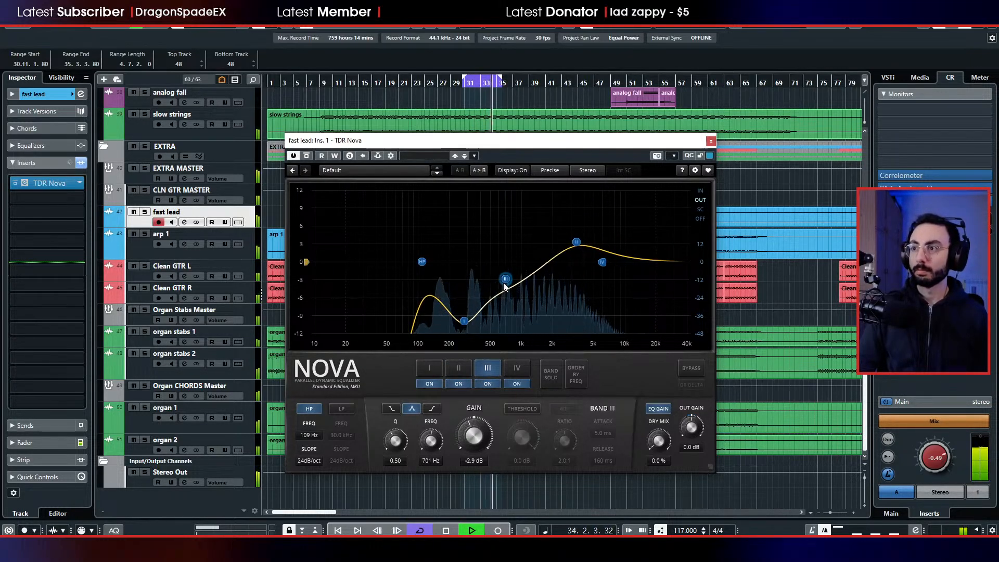
click(710, 141)
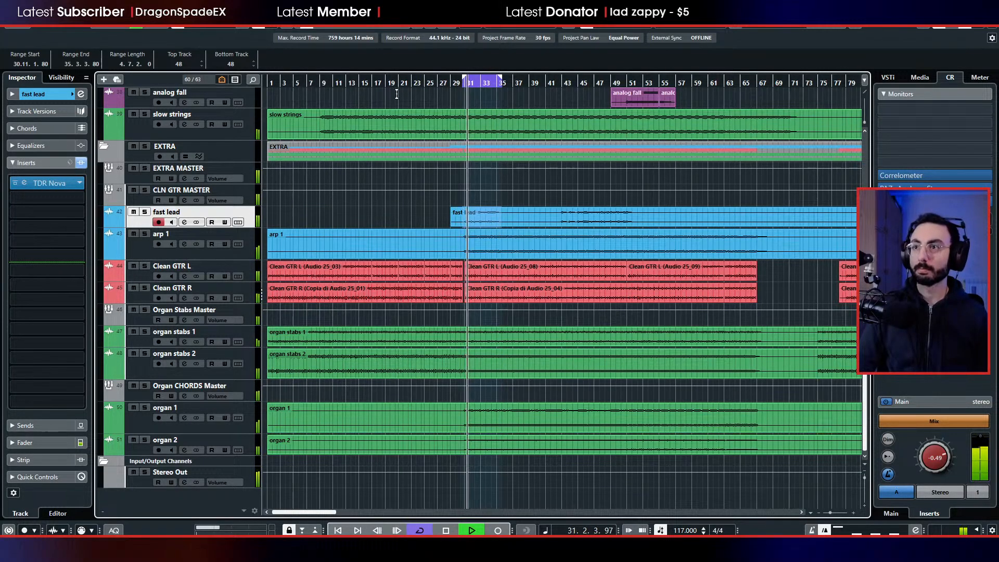
- Play from around bar 42 and compare fast lead in solo and in the full mix
click(557, 83)
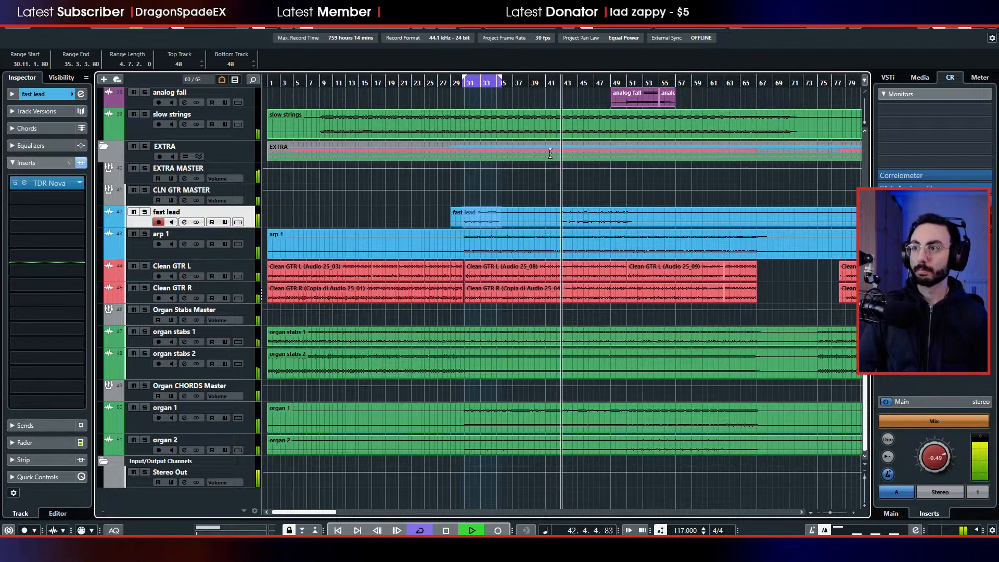
click(145, 212)
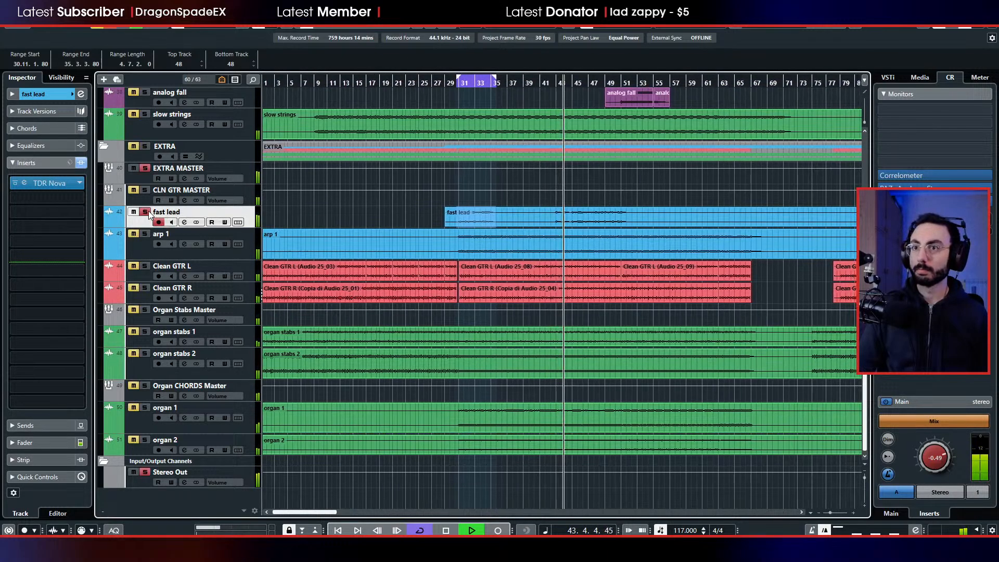
click(145, 212)
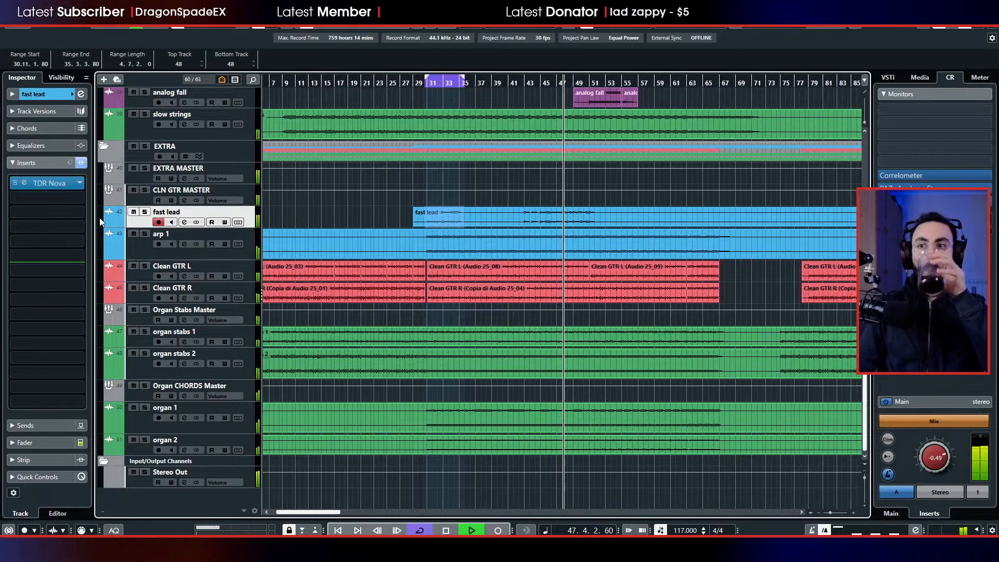
- Solo and select the arp 1 track, stop playback, and insert TDR Nova on it
click(146, 234)
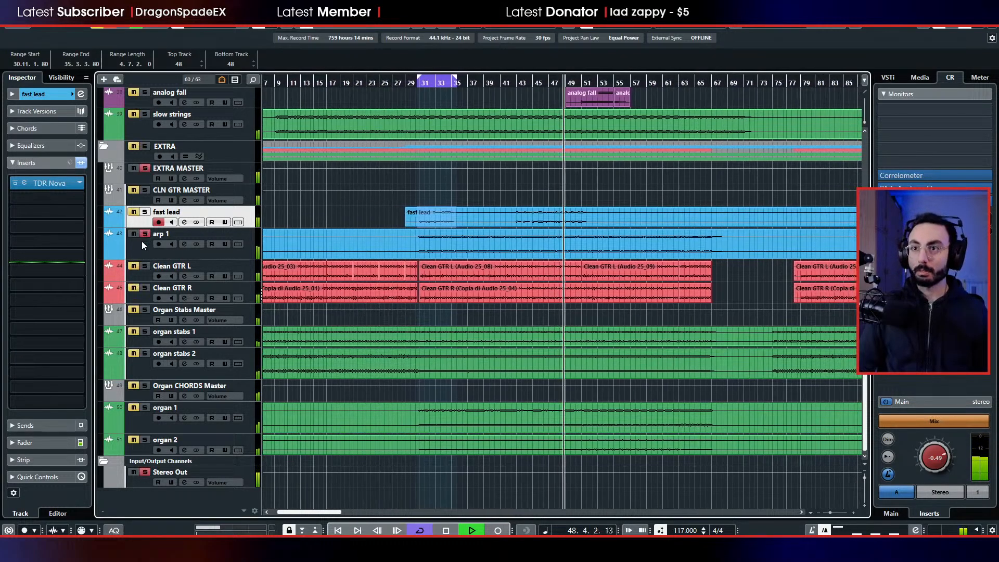
click(141, 245)
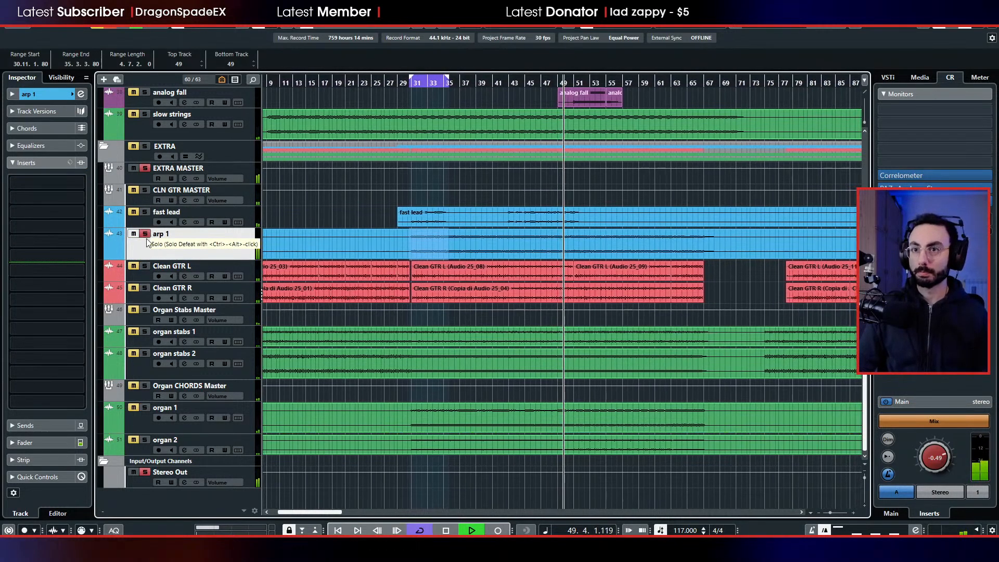
key(space)
click(50, 183)
text(nova)
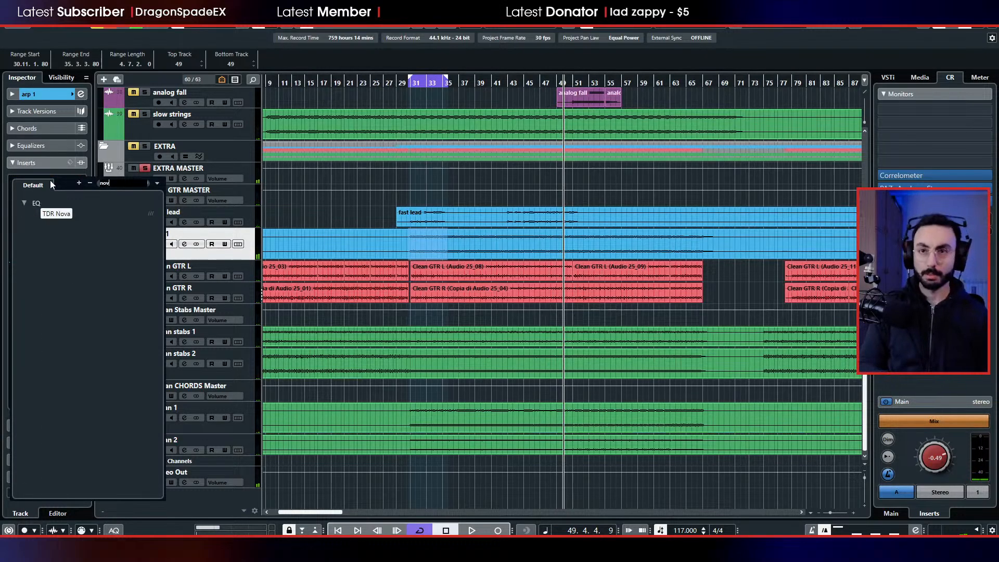
key(Return)
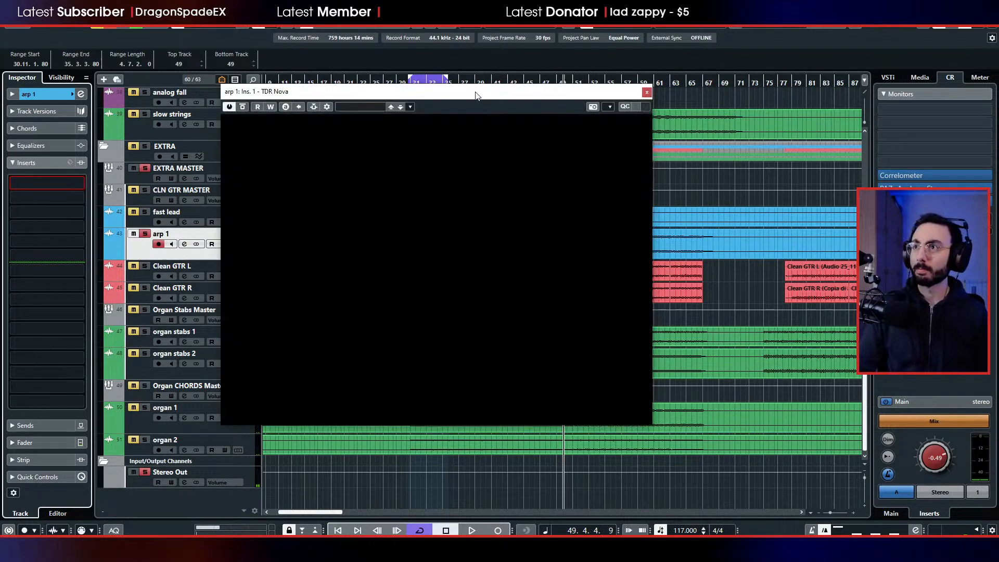
- Move the arp 1 equaliser aside, shift the loop range to about bars 35 to 39, and play from bar 35
drag(477, 95, 123, 218)
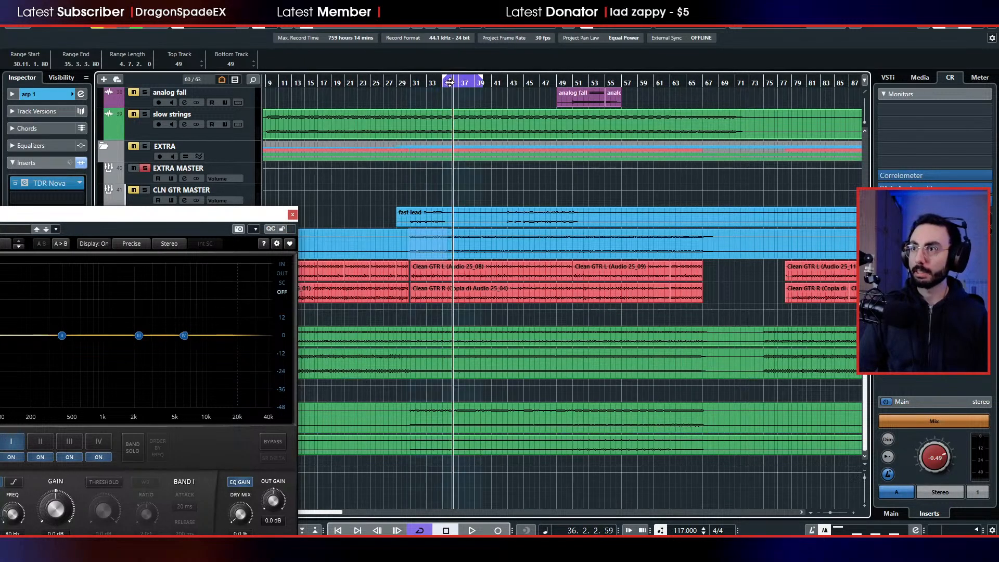
drag(450, 82, 458, 83)
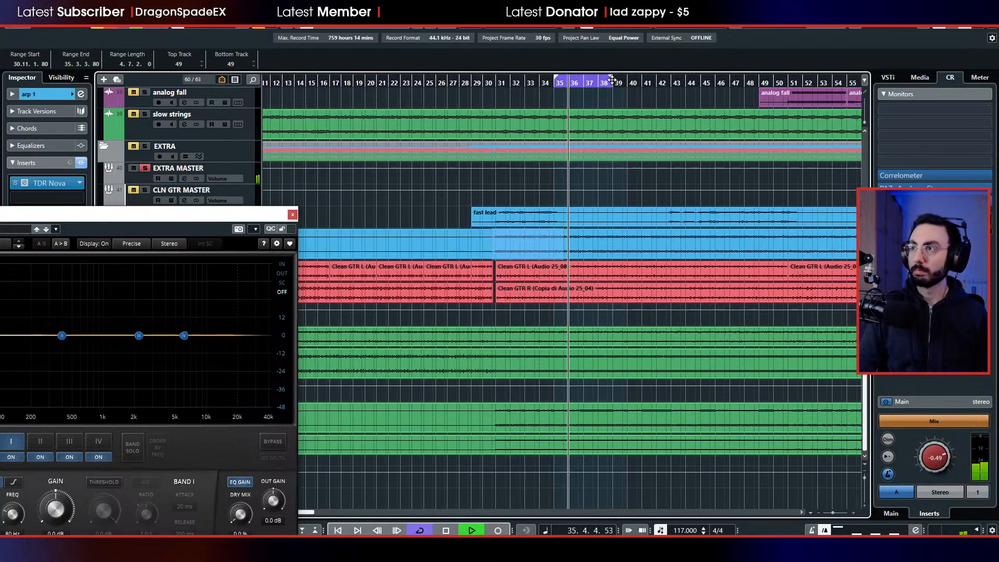
click(558, 84)
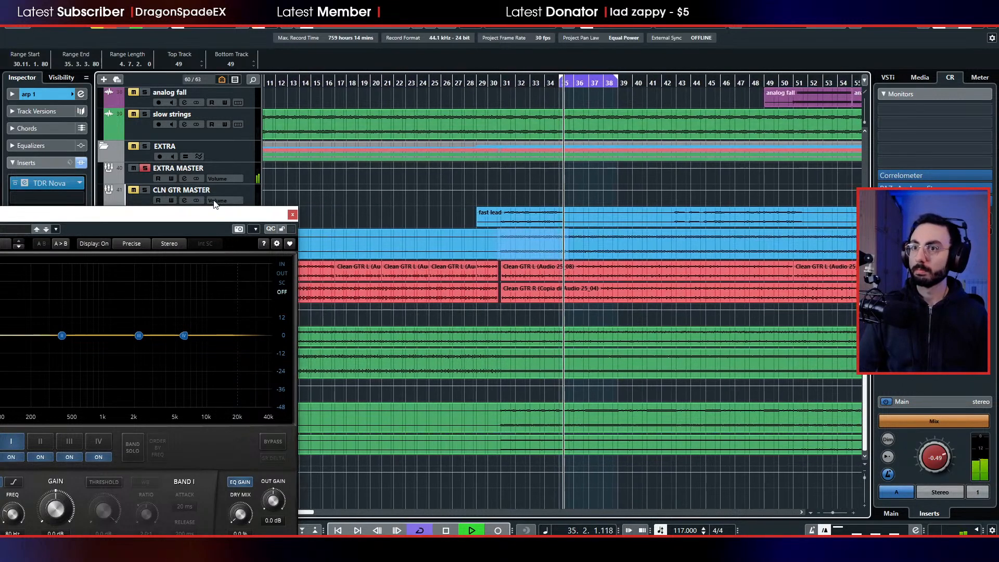
- Bring the arp 1 equaliser into full view, set its analyser to output, and enable a 24 dB/oct high-pass filter at 142 Hz
drag(214, 213, 671, 138)
click(741, 199)
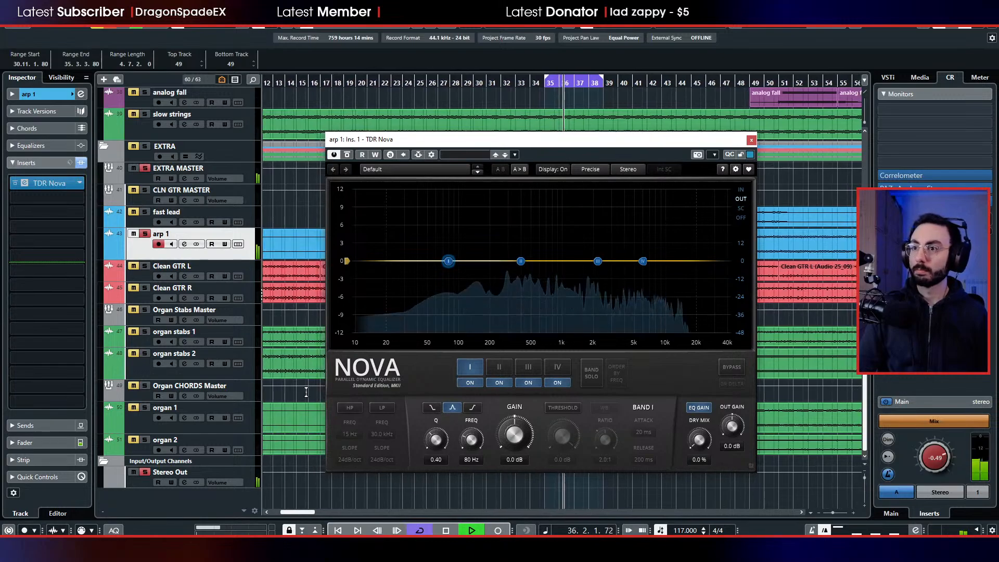
click(348, 408)
drag(350, 434, 350, 398)
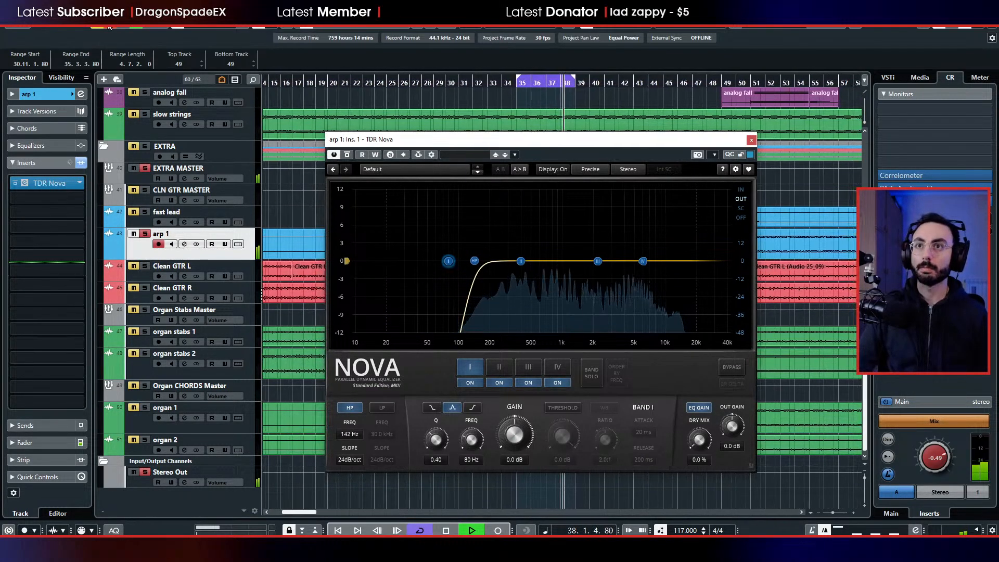
- Unsolo arp 1 and raise its fader to about -2.46 dB
click(145, 234)
click(44, 442)
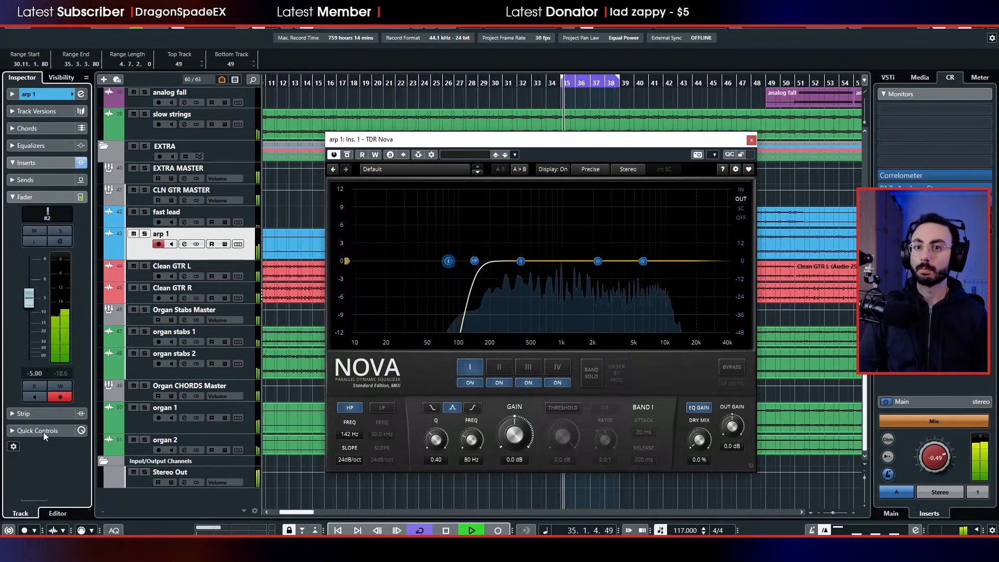
drag(29, 303, 33, 294)
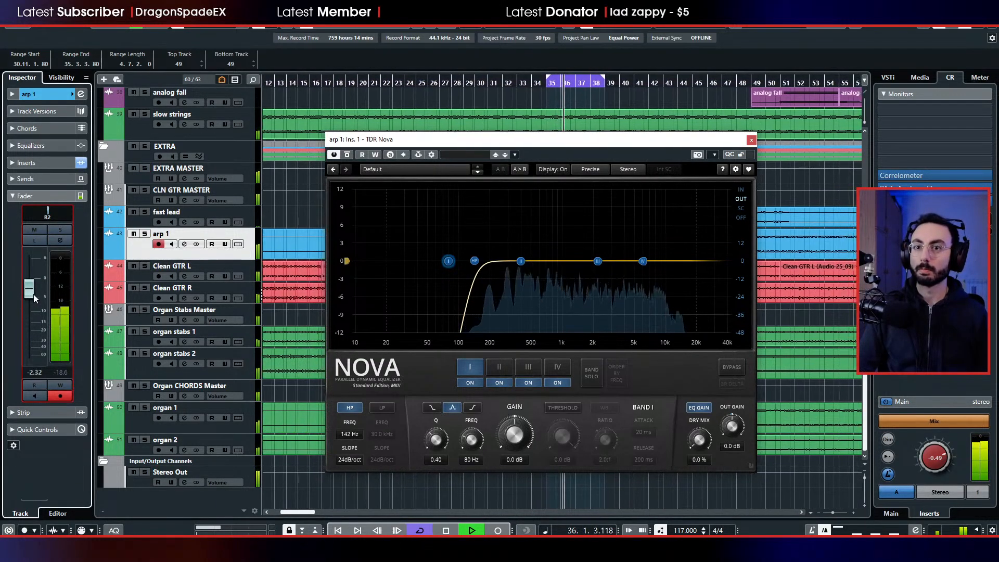
- Cut arp 1's band I 9 dB at 397 Hz, boost band II 2.9 dB at 3.9 kHz, and close the equaliser
drag(448, 261, 522, 304)
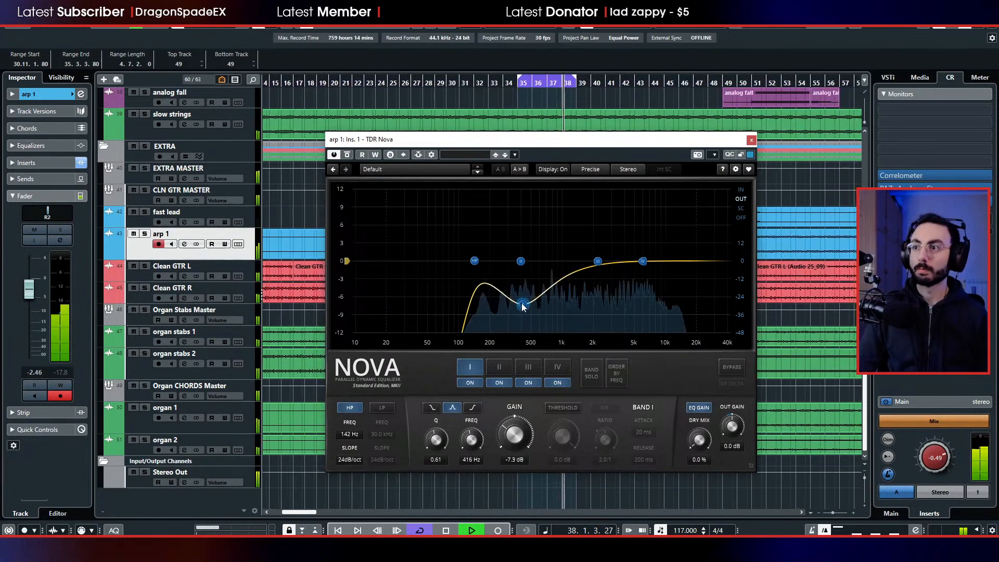
drag(516, 264, 624, 244)
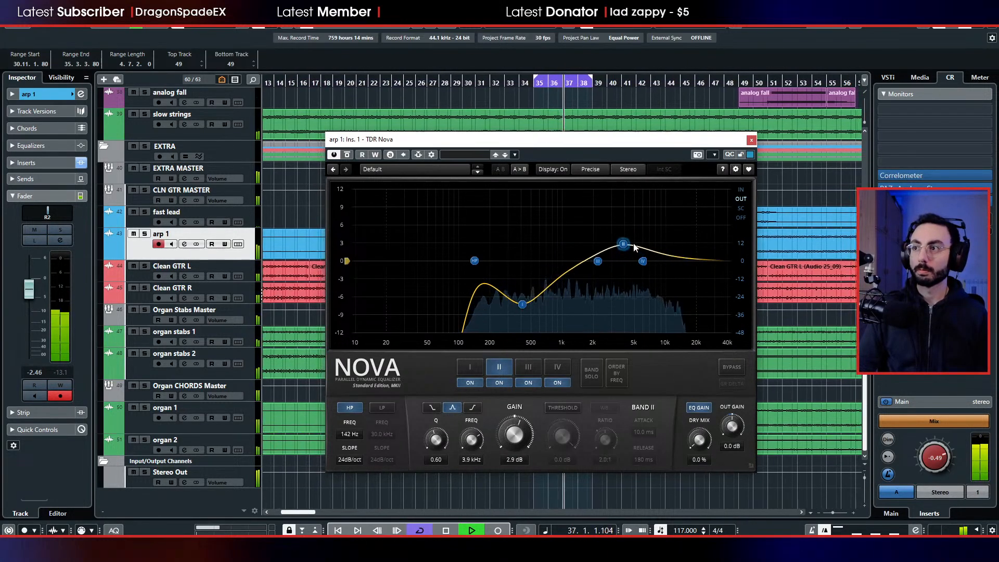
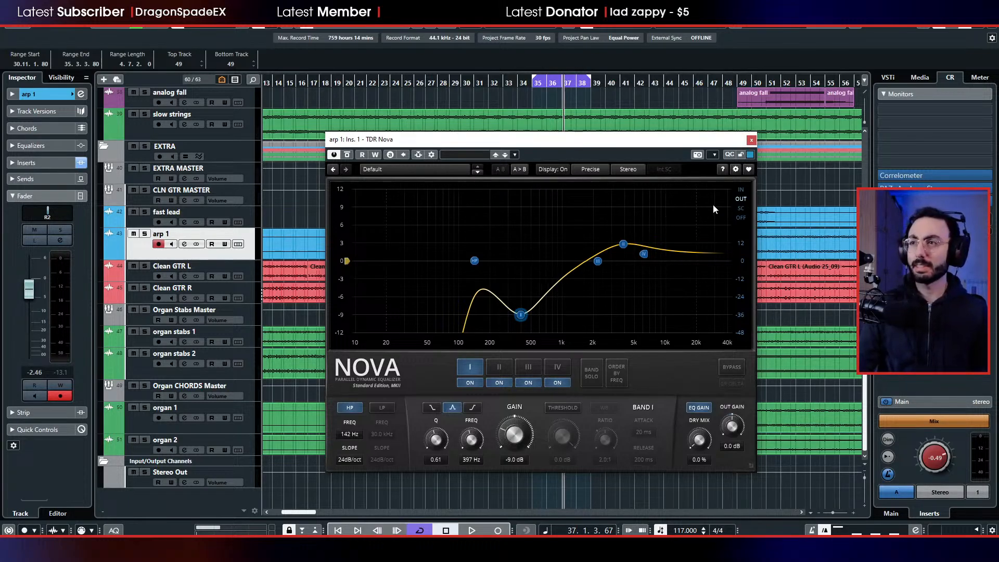
click(751, 141)
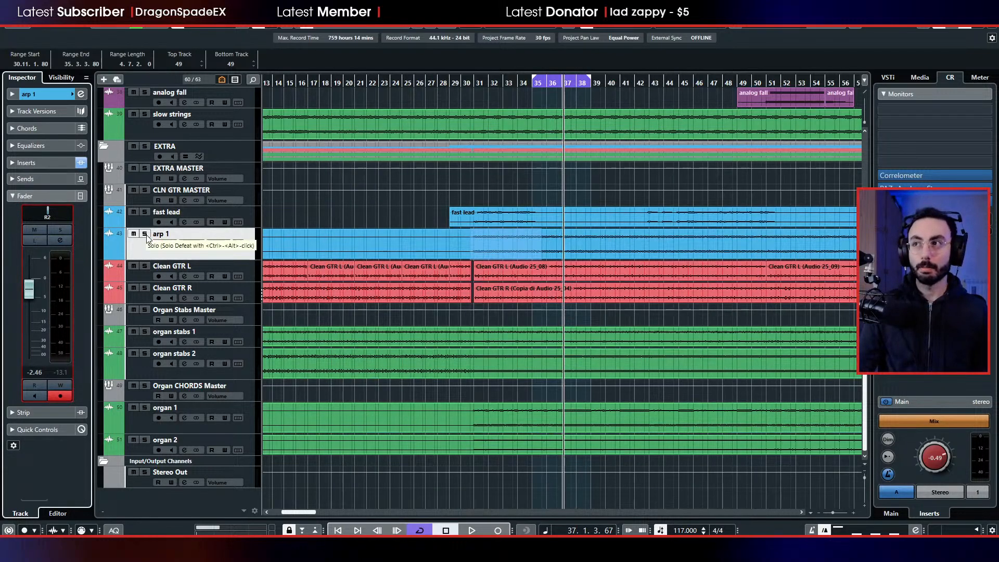
- Play arp 1 in solo and compare it with the full mix
click(145, 233)
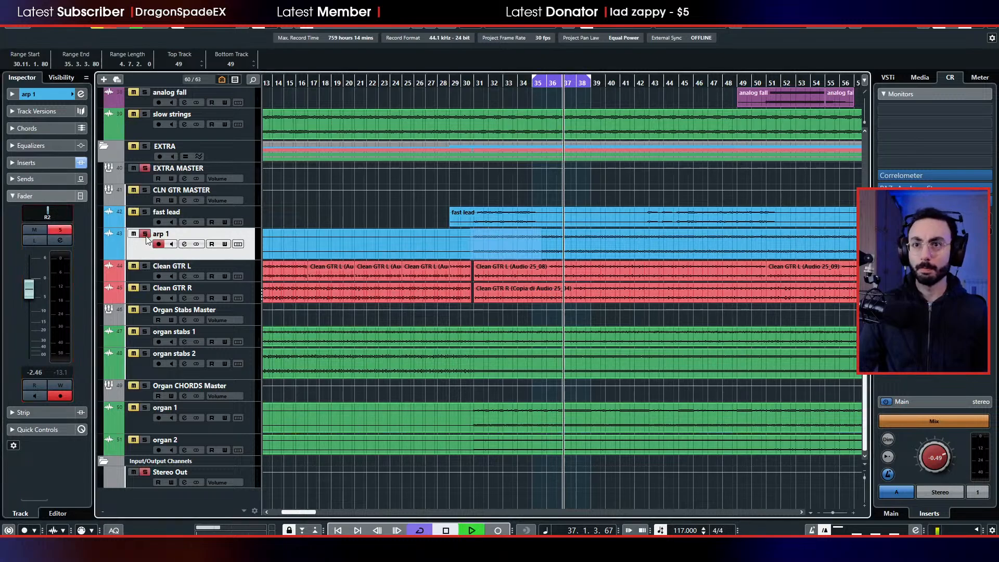
key(space)
click(145, 234)
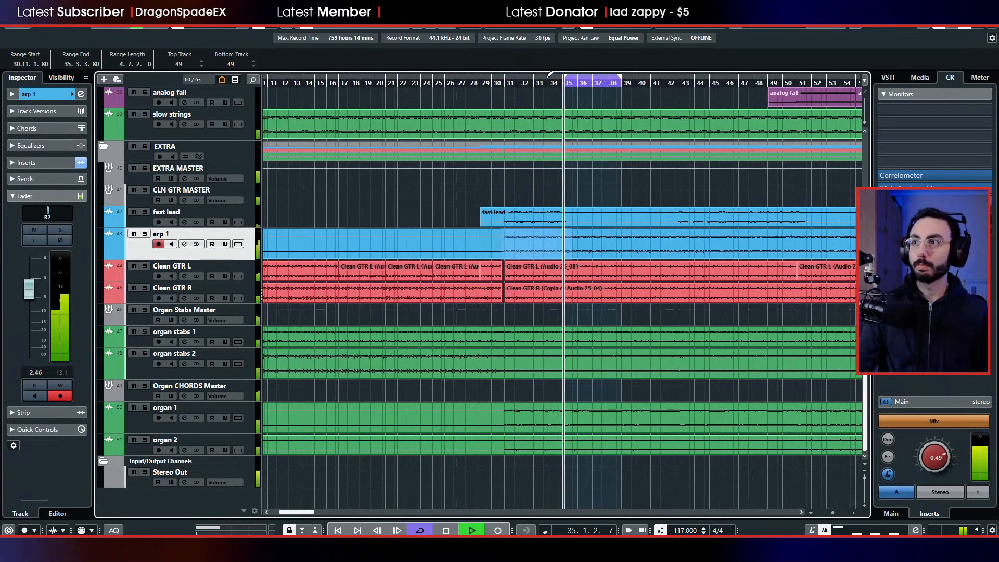
- Turn off loop playback and lower arp 1's fader to -5.11 dB
click(576, 80)
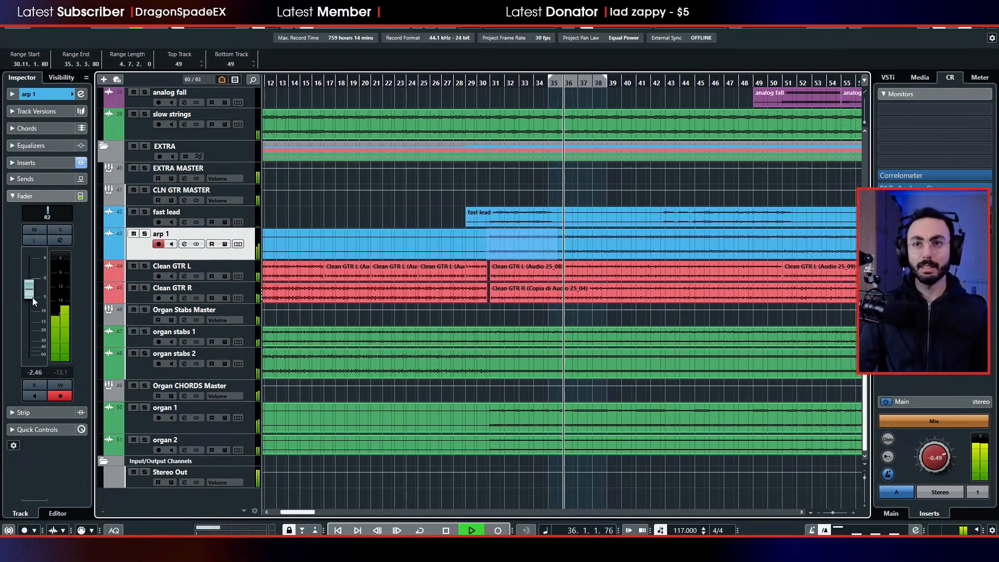
drag(32, 298, 28, 304)
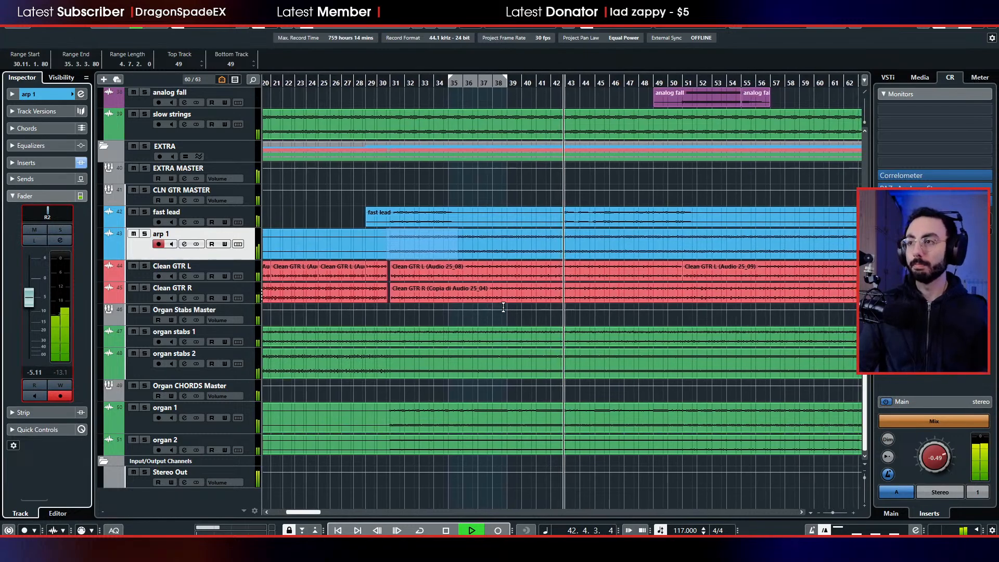
- Add a Brass Master volume automation point near bar 41 and raise the segment up to about bar 71 to -1.25 dB
scroll(504, 307, up, 3)
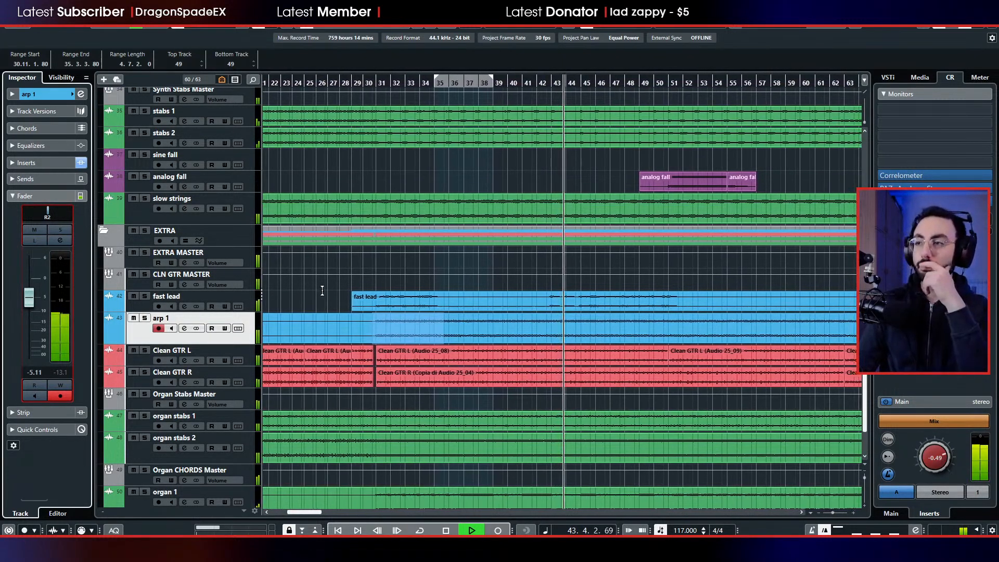
scroll(457, 318, up, 10)
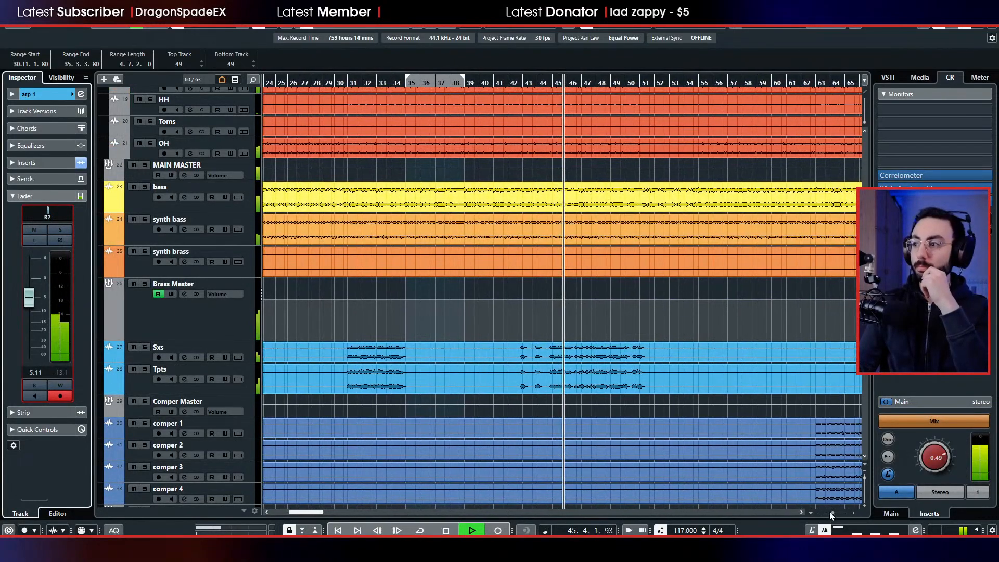
drag(831, 513, 829, 517)
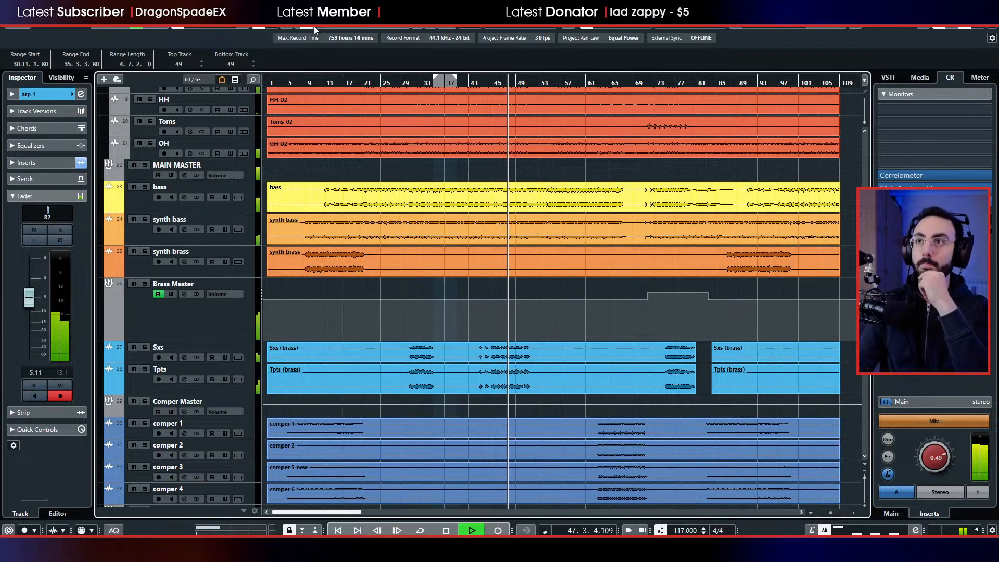
click(438, 191)
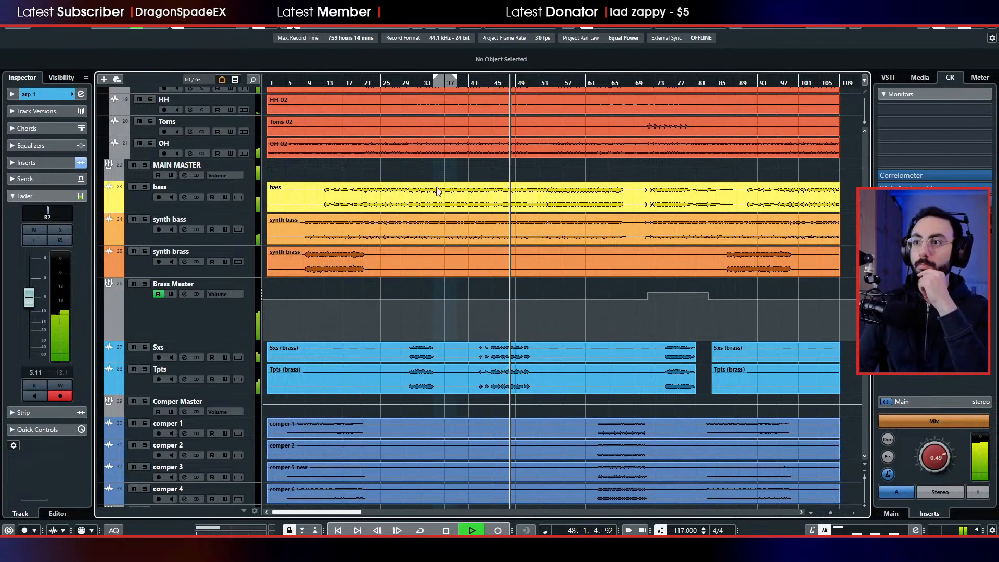
click(471, 301)
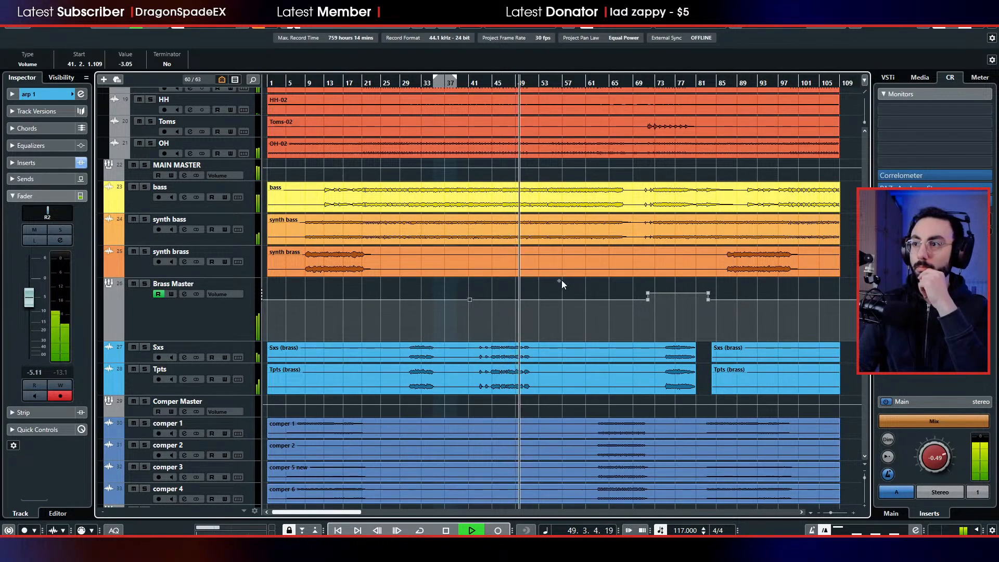
drag(560, 282, 561, 275)
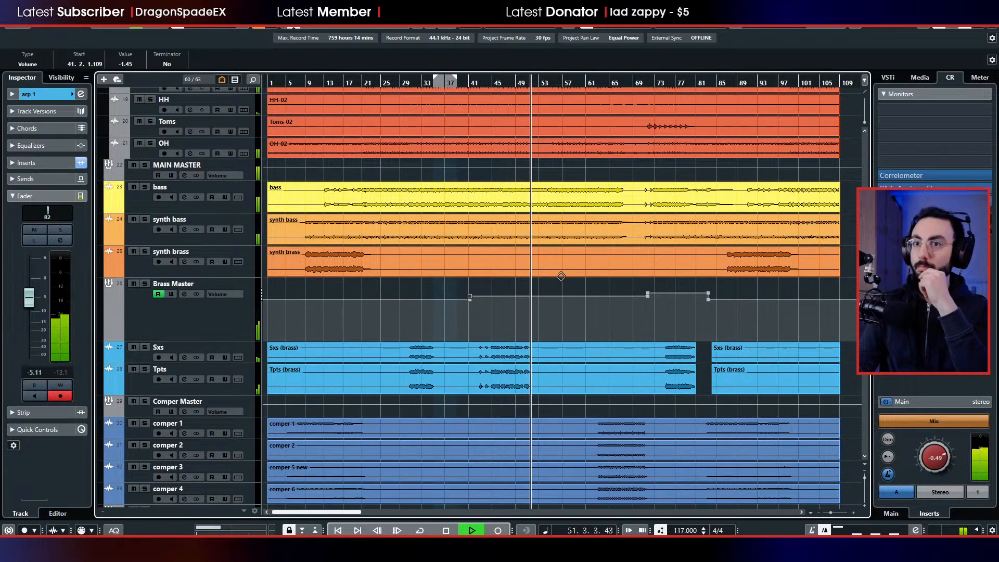
drag(561, 276, 561, 274)
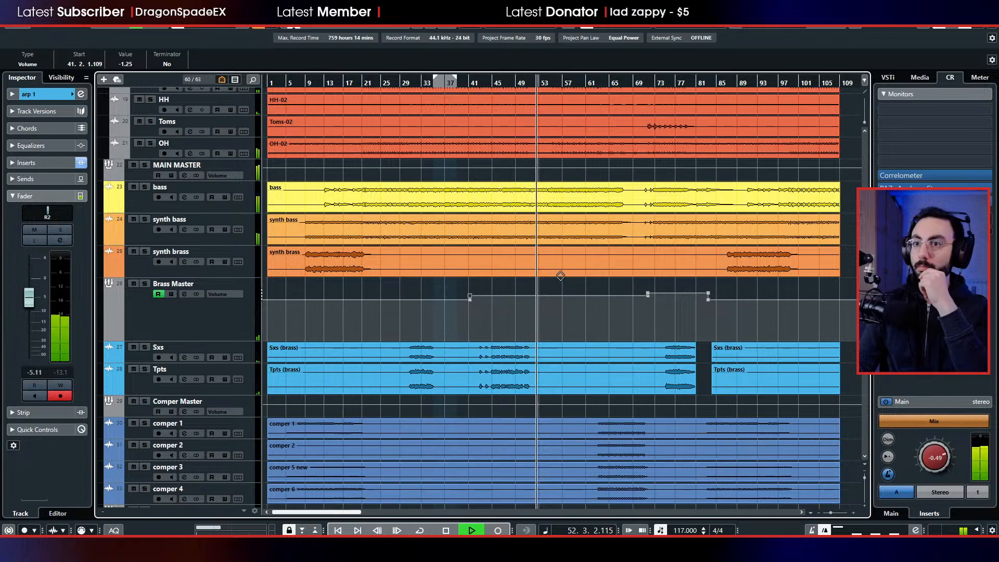
- Select Brass Master, replay from about bar 45, and set the automation segment starting at bar 41 to -1.87 dB
click(294, 311)
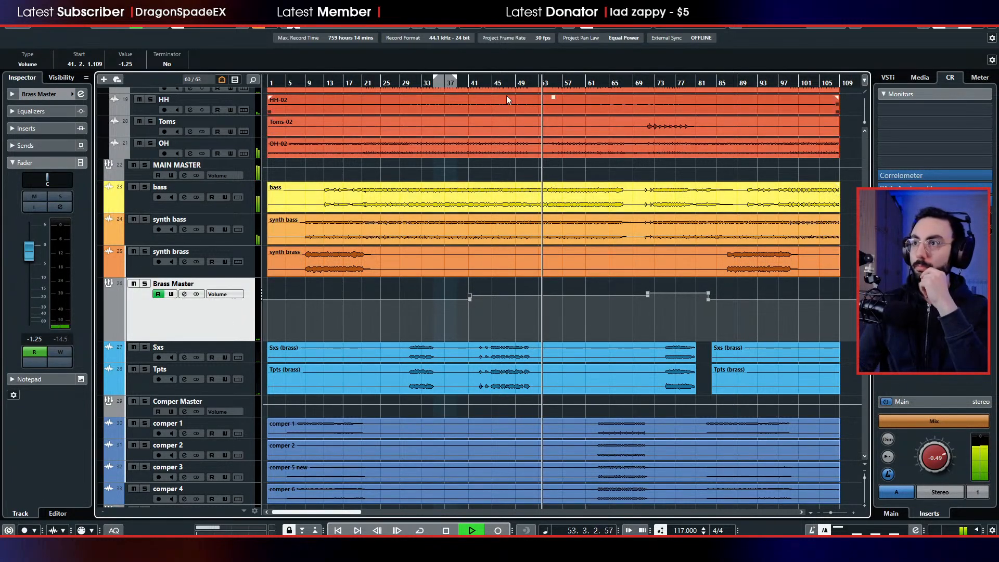
click(493, 83)
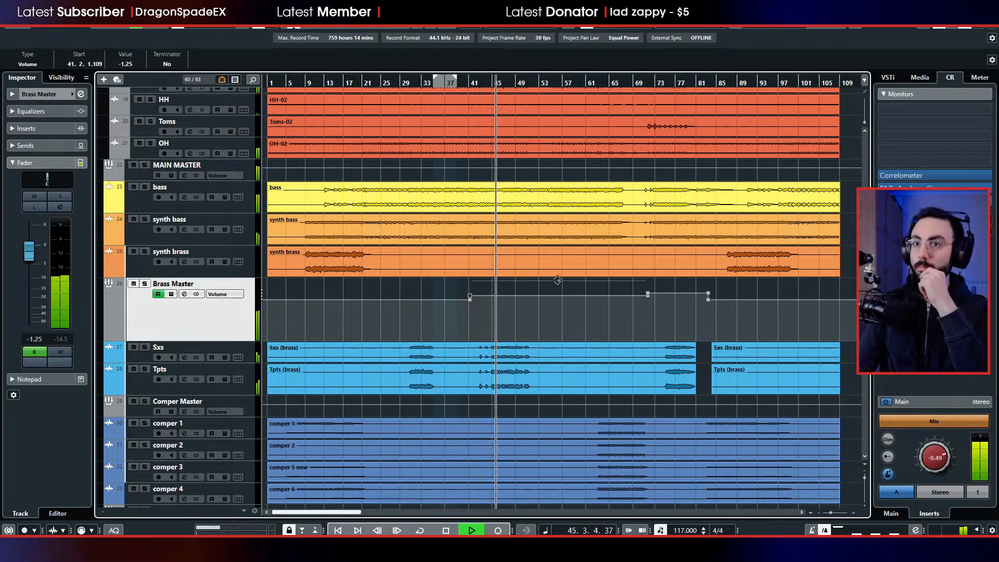
drag(557, 280, 557, 281)
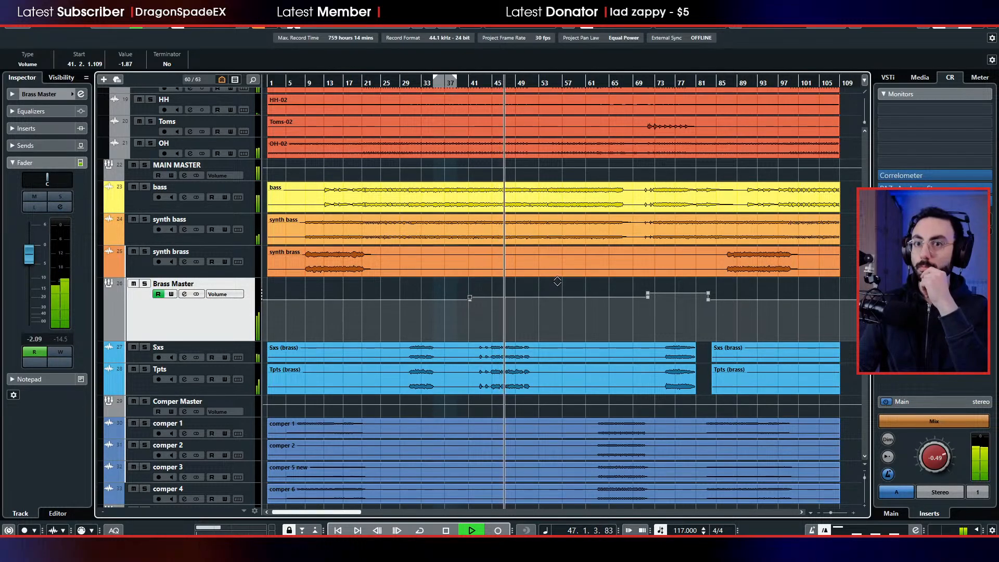
click(565, 293)
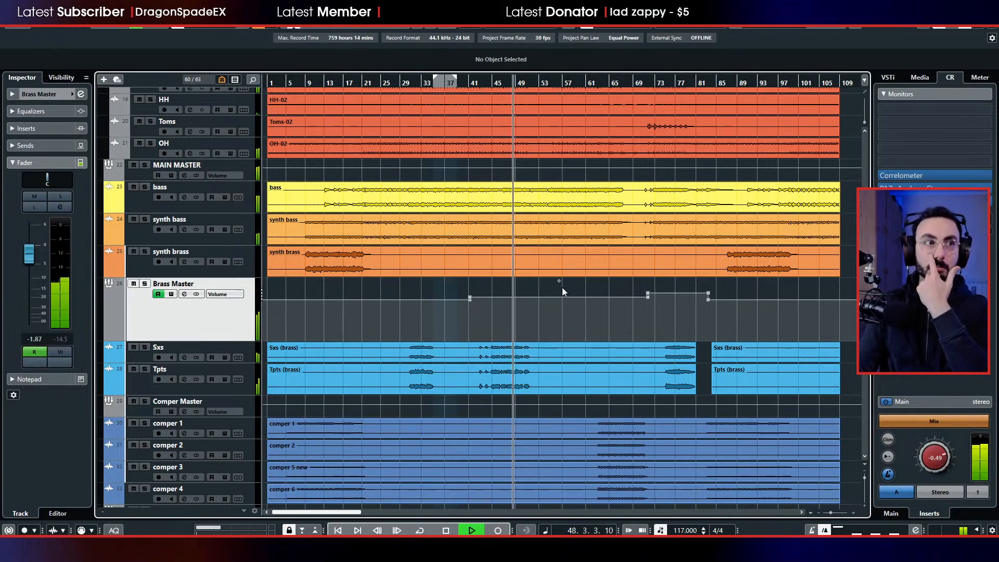
- Move the CLN GTR MASTER track below arp 1, directly above Clean GTR L
scroll(541, 370, down, 10)
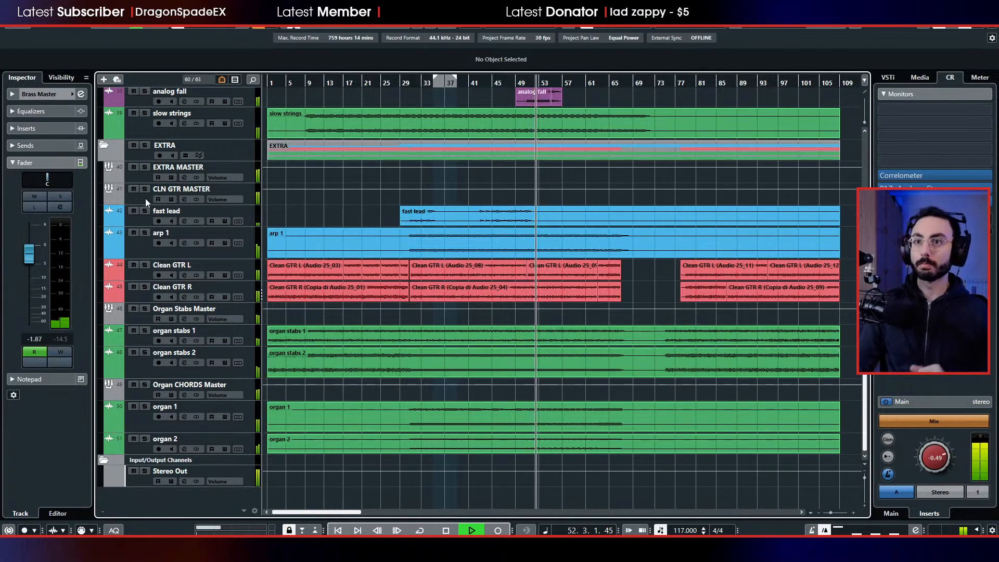
drag(146, 198, 149, 282)
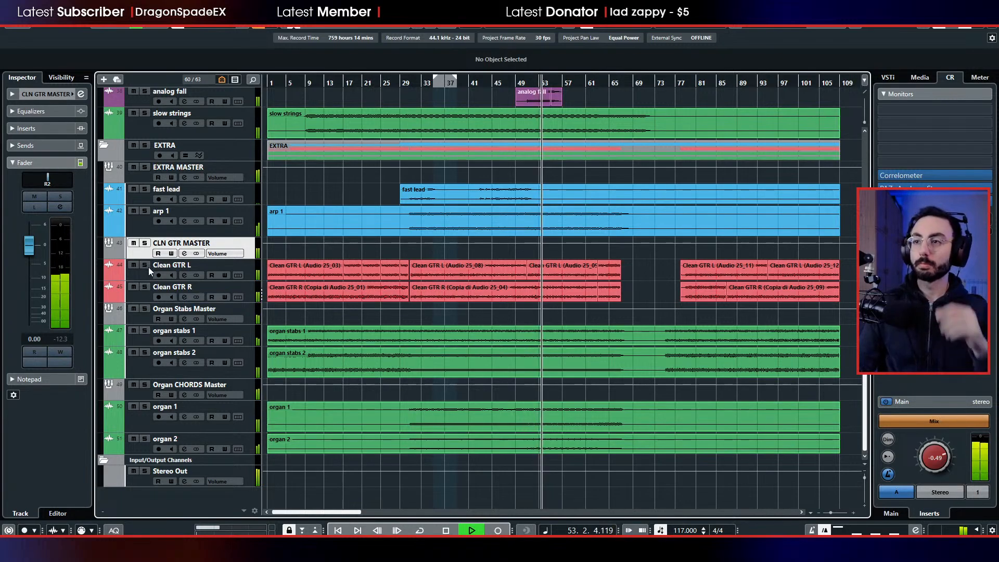
- Raise the Control Room monitoring level to -0.18 dB and stop playback
scroll(504, 283, up, 5)
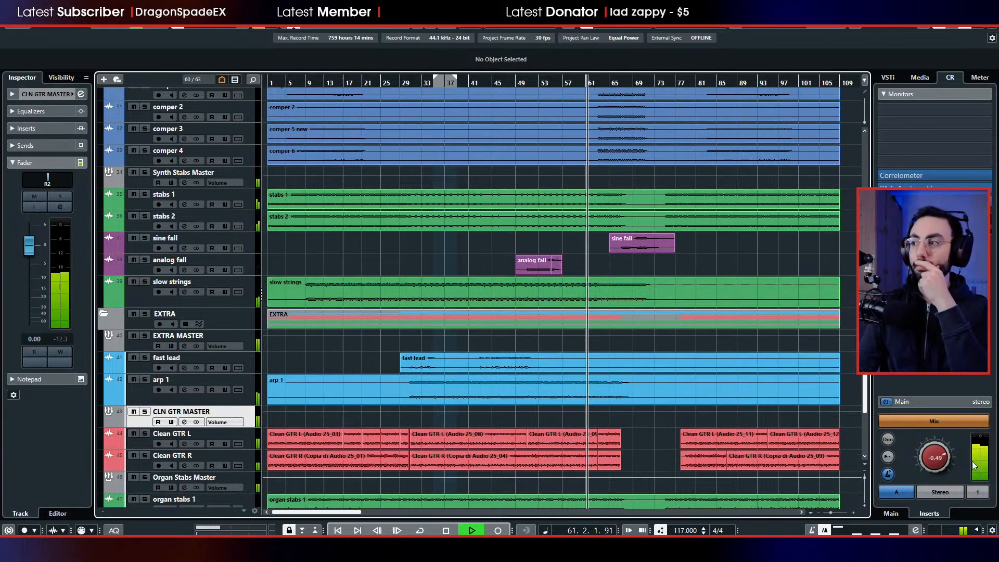
mouse_move(943, 459)
mouse_down()
mouse_move(949, 513)
mouse_move(947, 457)
mouse_up()
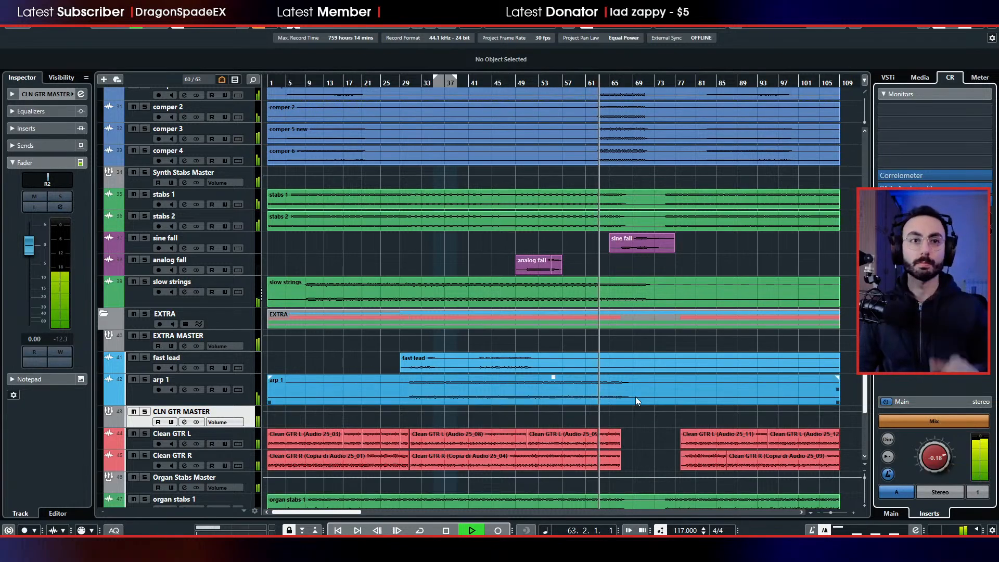
key(space)
- Collapse the Drums folder in the track list
scroll(468, 349, down, 2)
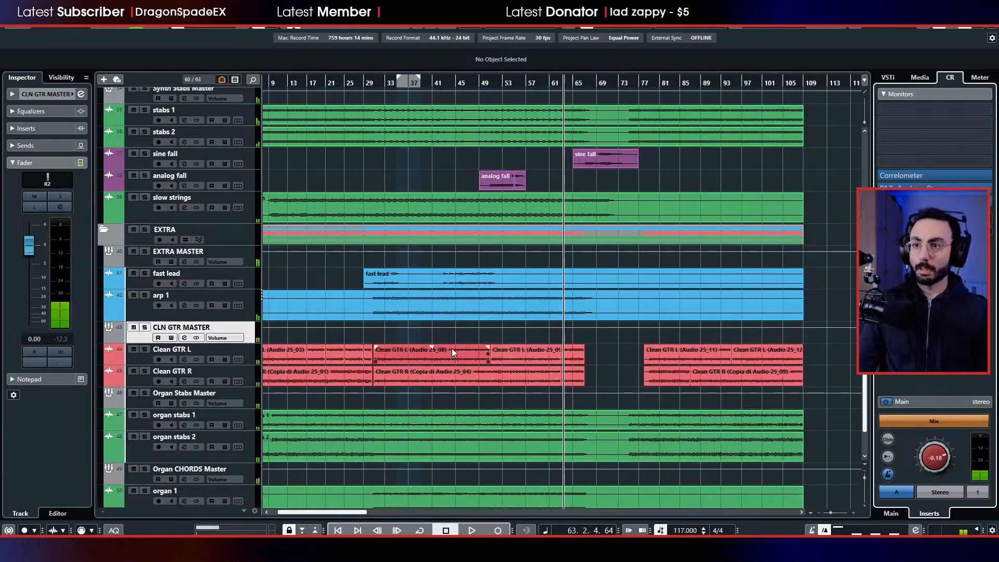
scroll(451, 348, left, 1)
scroll(384, 320, up, 10)
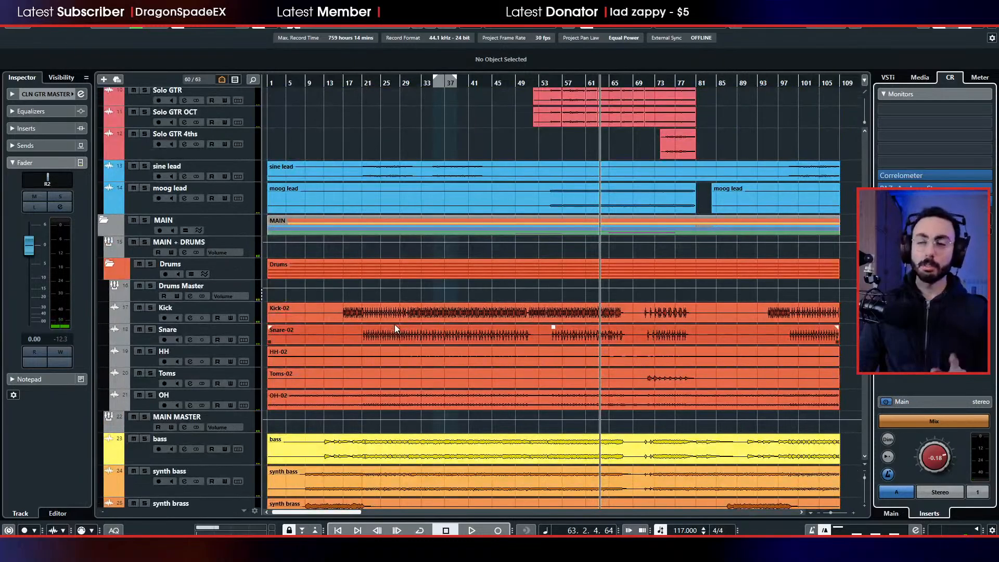
click(110, 265)
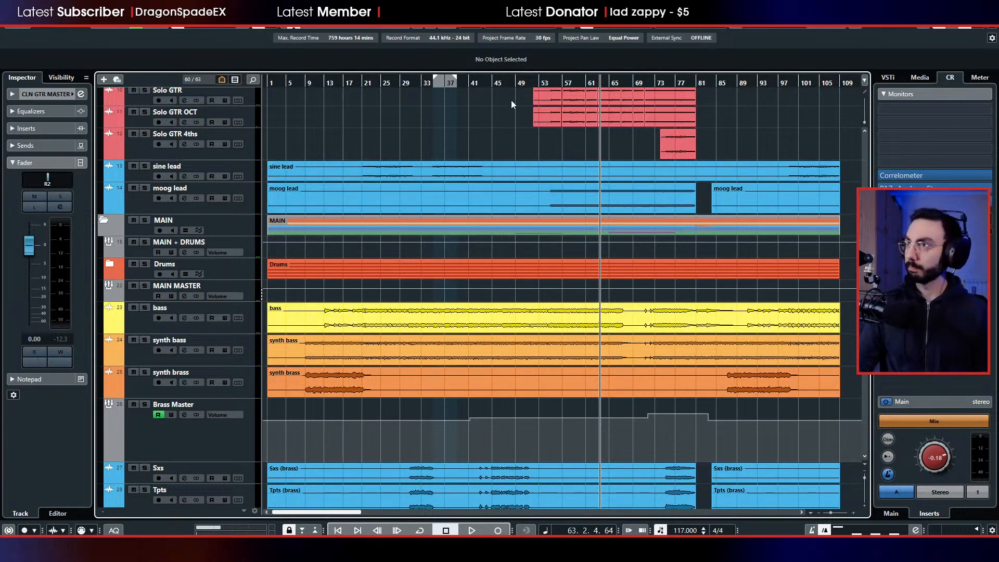
- Solo CLN GTR MASTER, play from about bar 41, and check the channel settings of Clean GTR L and Clean GTR R
scroll(496, 185, down, 8)
scroll(484, 248, down, 2)
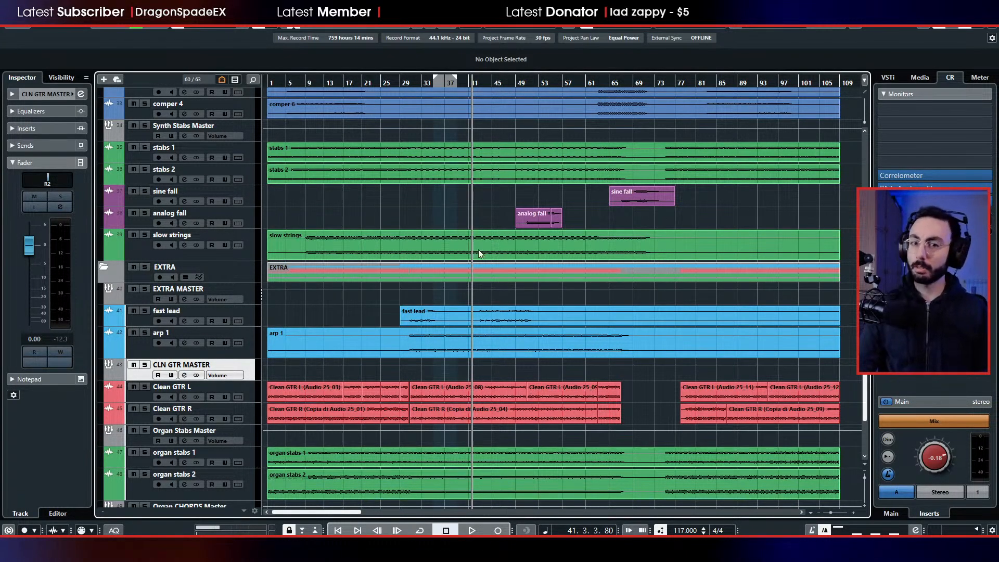
scroll(508, 280, down, 2)
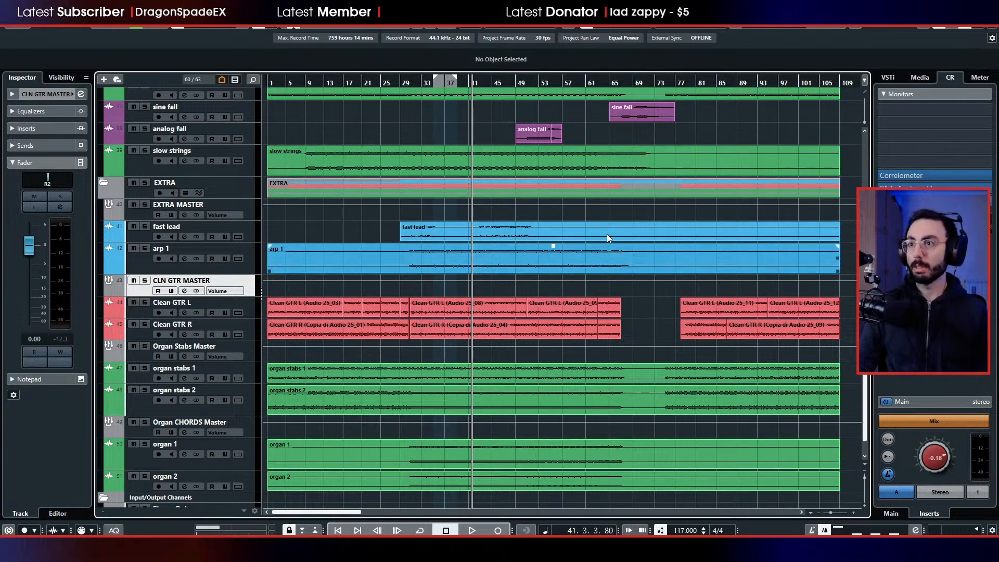
click(145, 281)
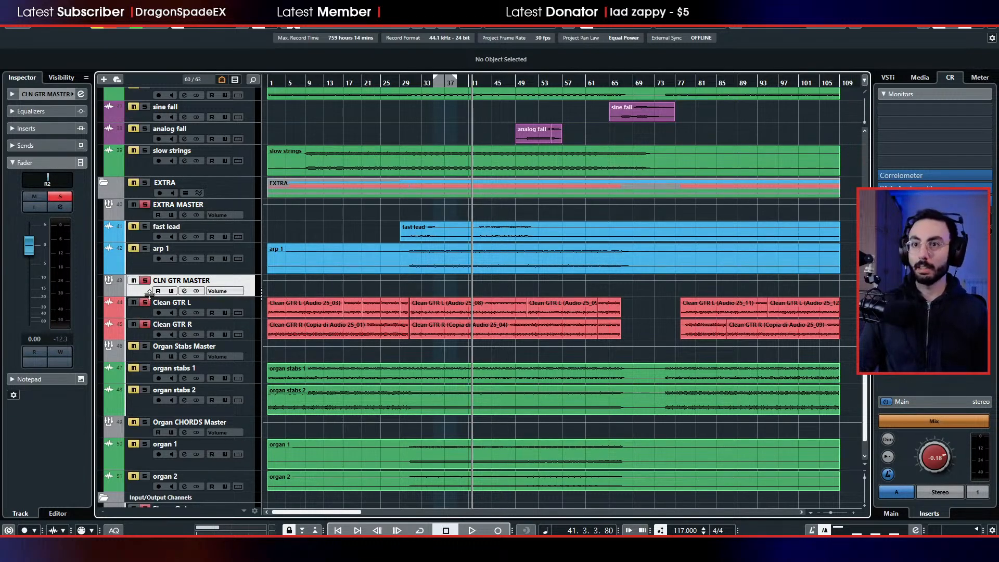
key(space)
click(130, 306)
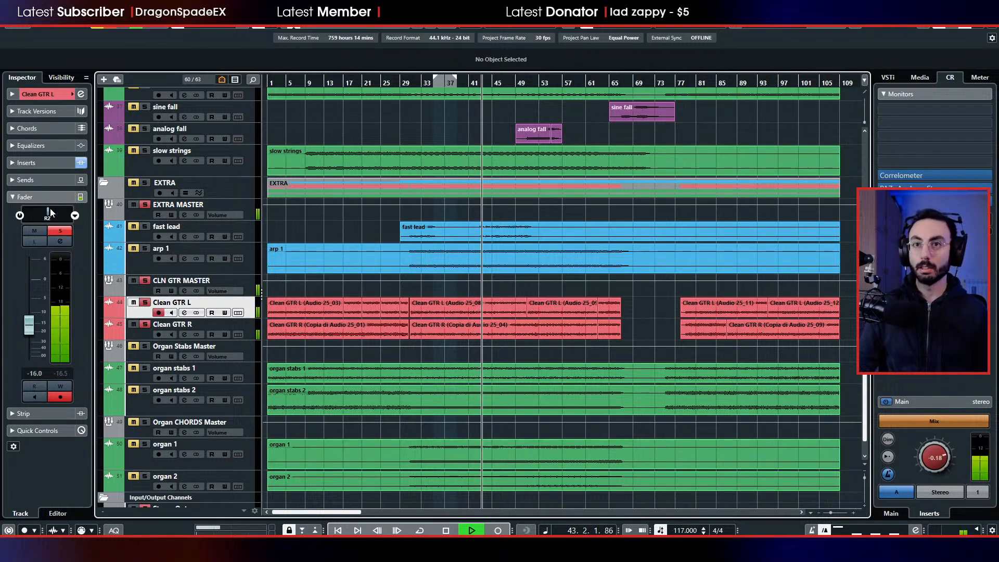
key(Down)
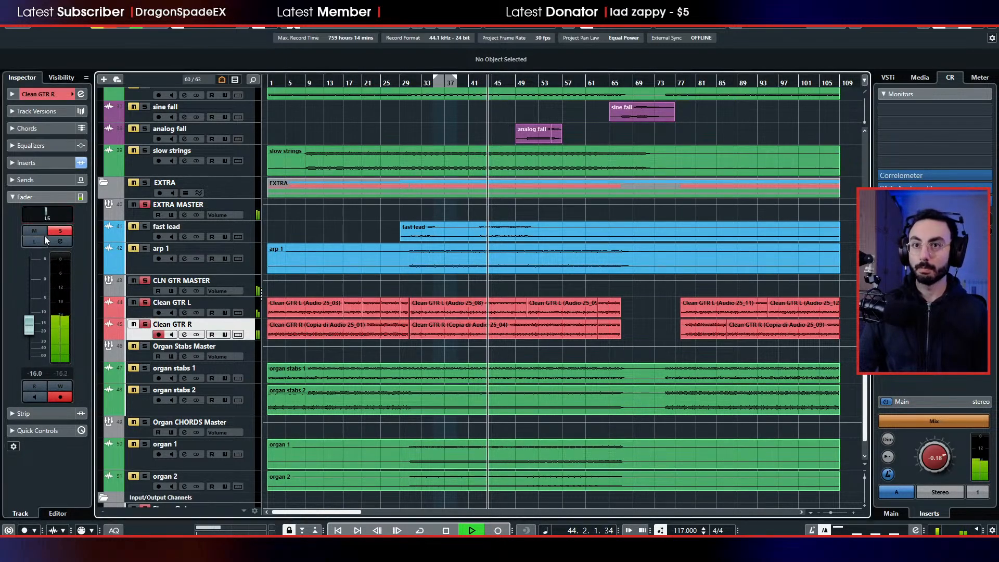
- Pan Clean GTR R fully to the right during playback and stop playback
drag(46, 213, 71, 214)
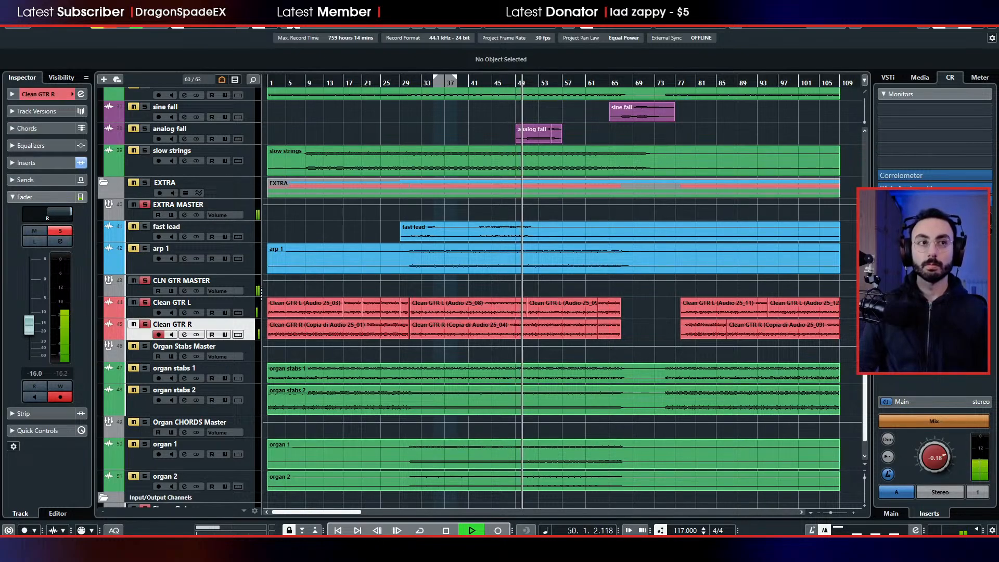
key(space)
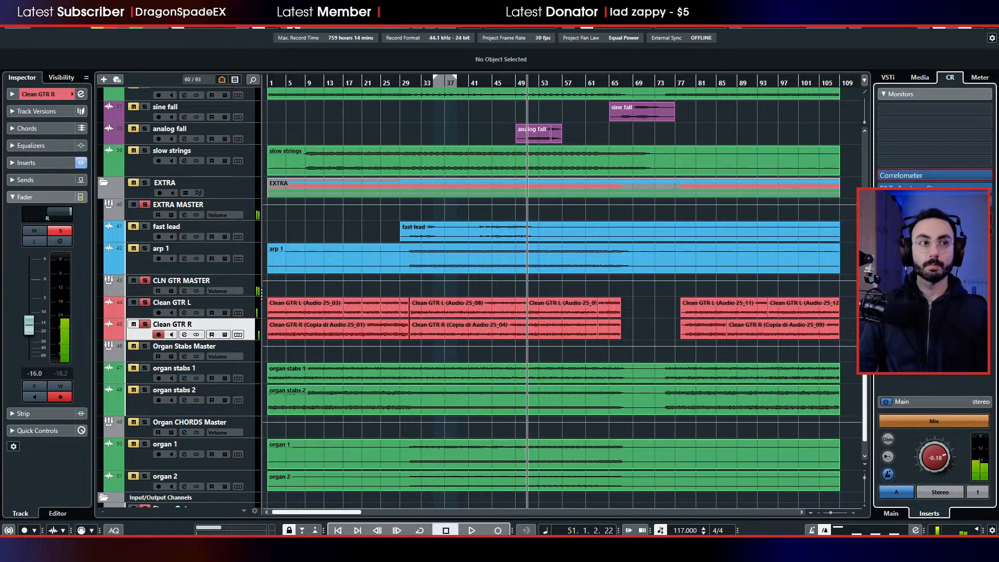
- Review the AmpliTube 3 amp settings inserted on the Clean GTR L track and close the plugin
click(133, 314)
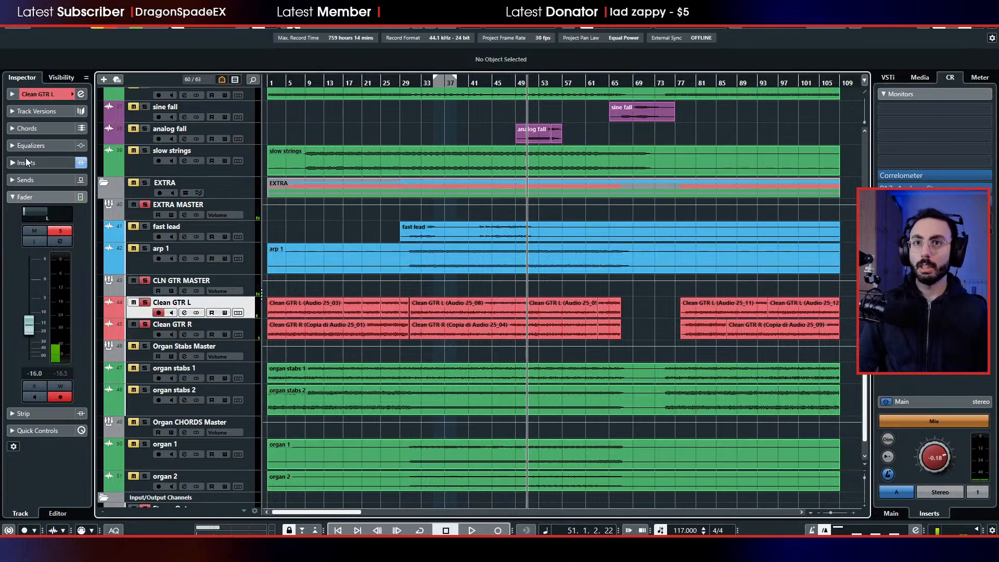
click(31, 162)
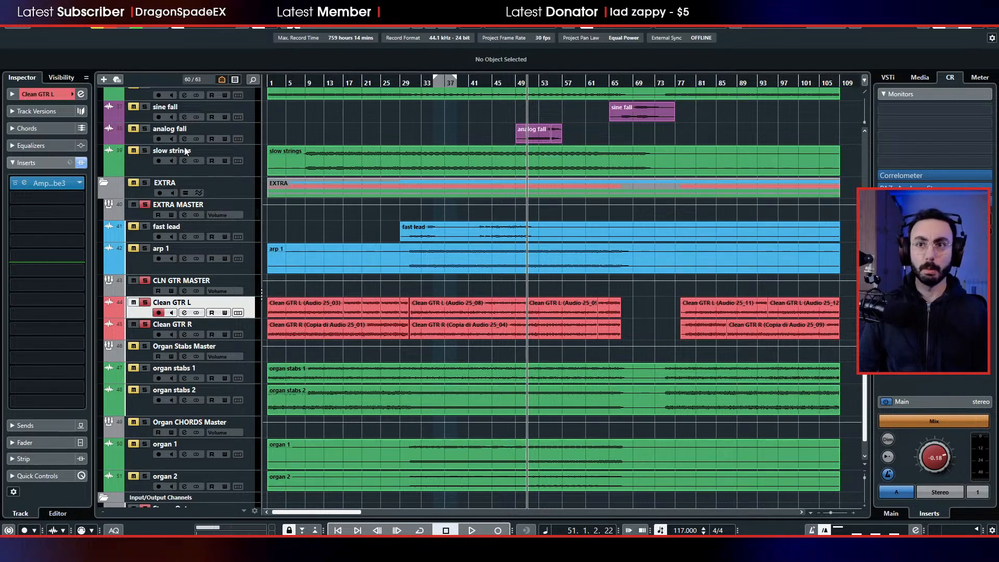
click(24, 183)
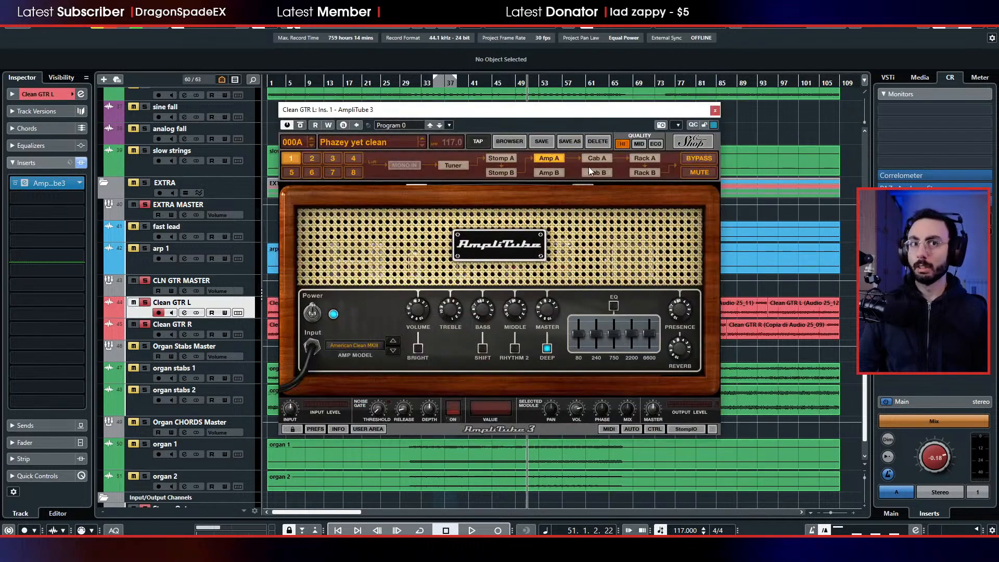
click(716, 111)
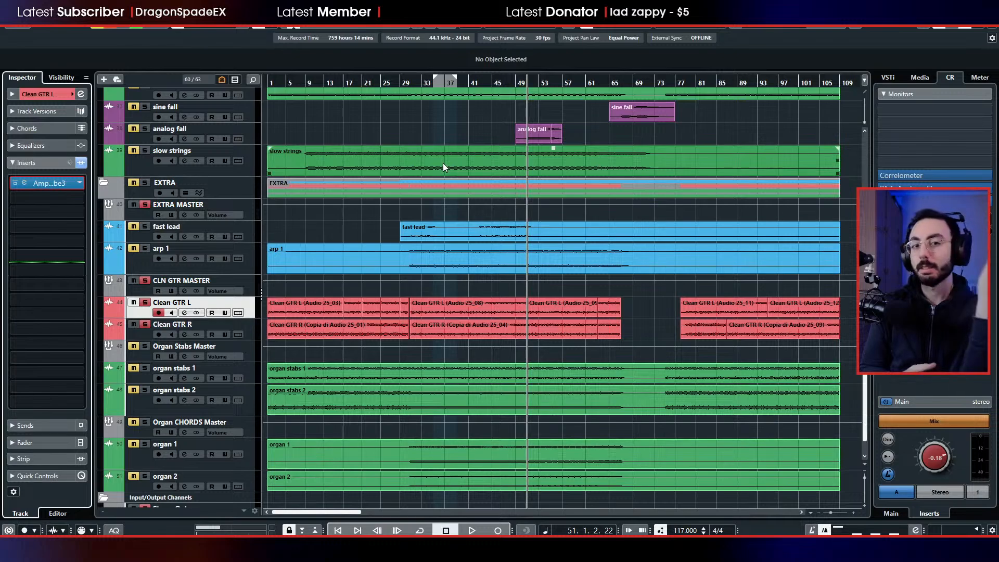
- Add TDR Nova as the second insert on Clean GTR L and reposition its window
click(35, 196)
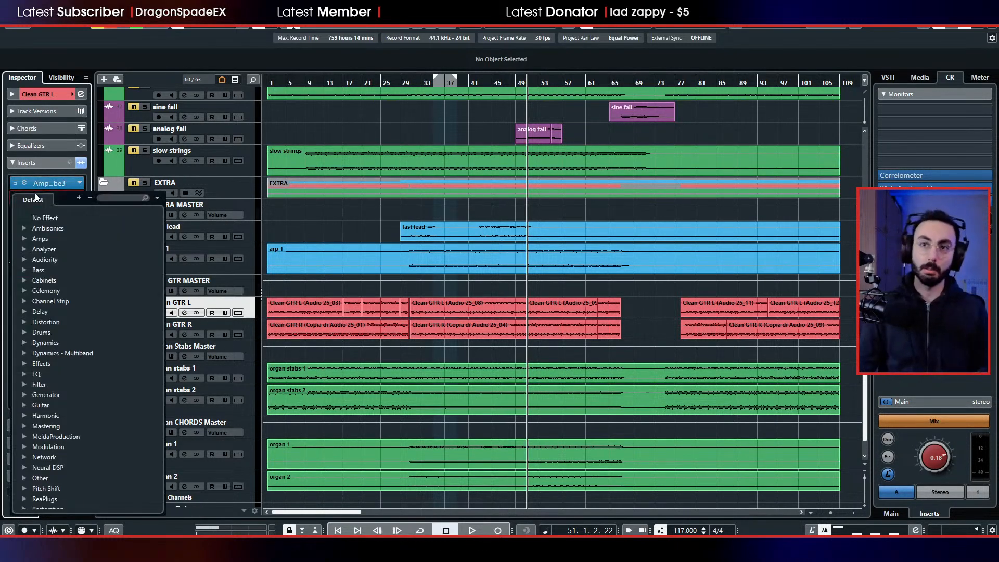
text(nov)
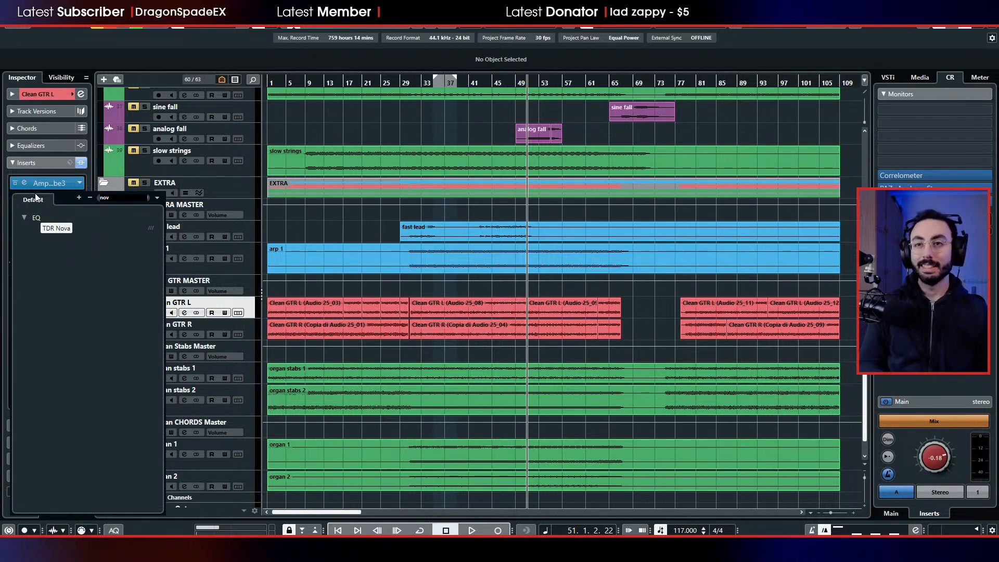
key(Escape)
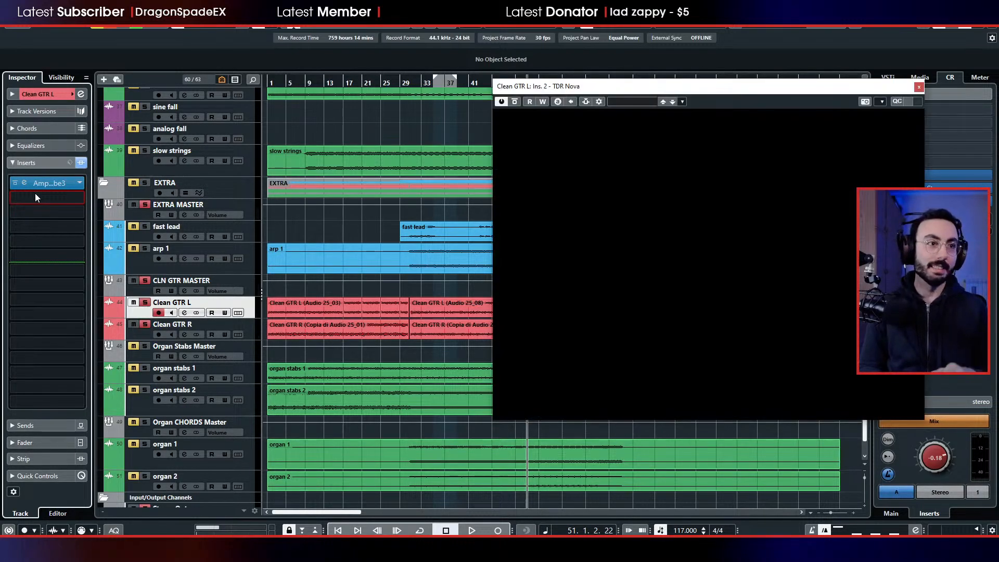
drag(655, 90, 696, 113)
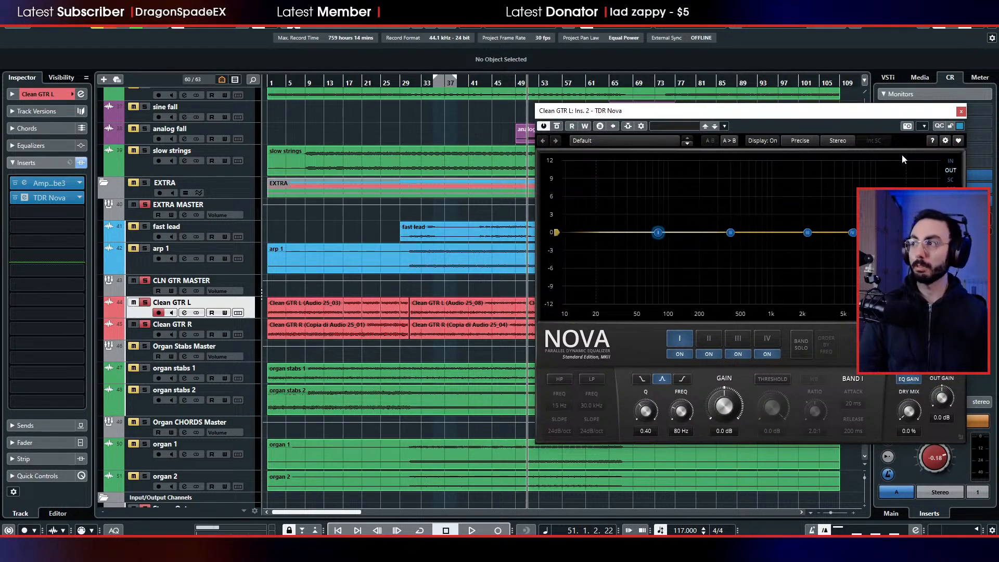
drag(790, 111, 767, 114)
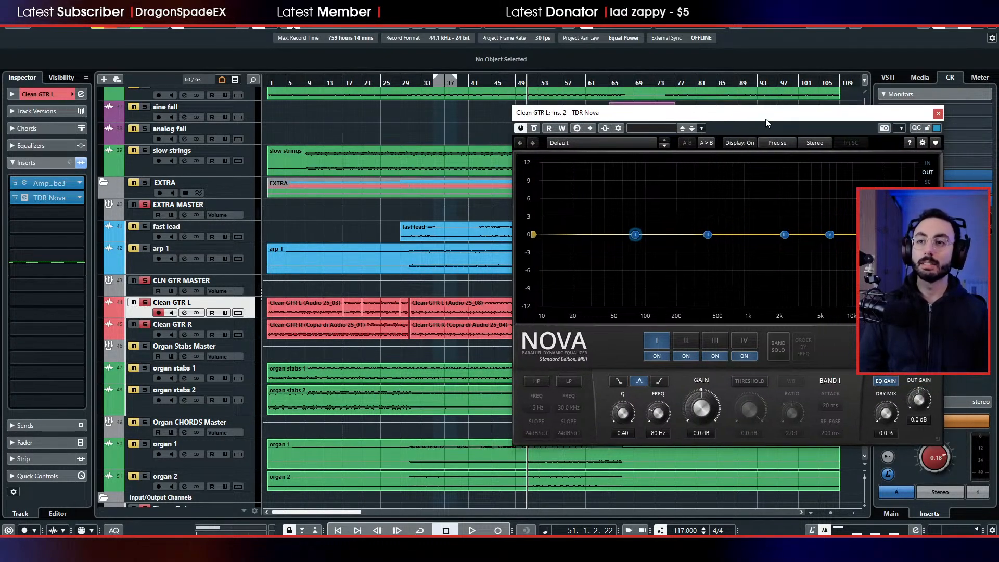
- Play from about bar 13 and enable Nova's high-pass filter on Clean GTR L at 86 Hz
click(329, 82)
key(space)
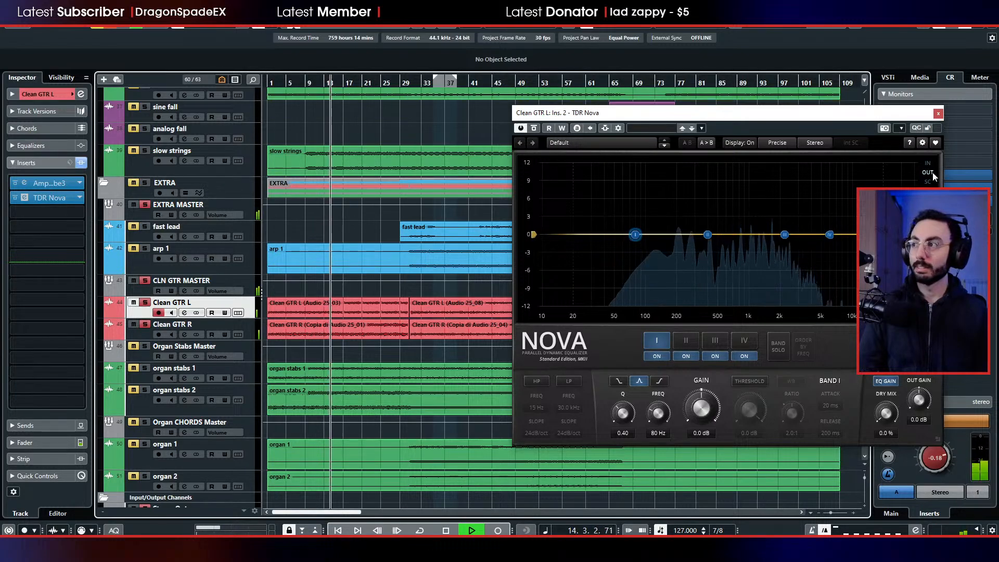
click(537, 381)
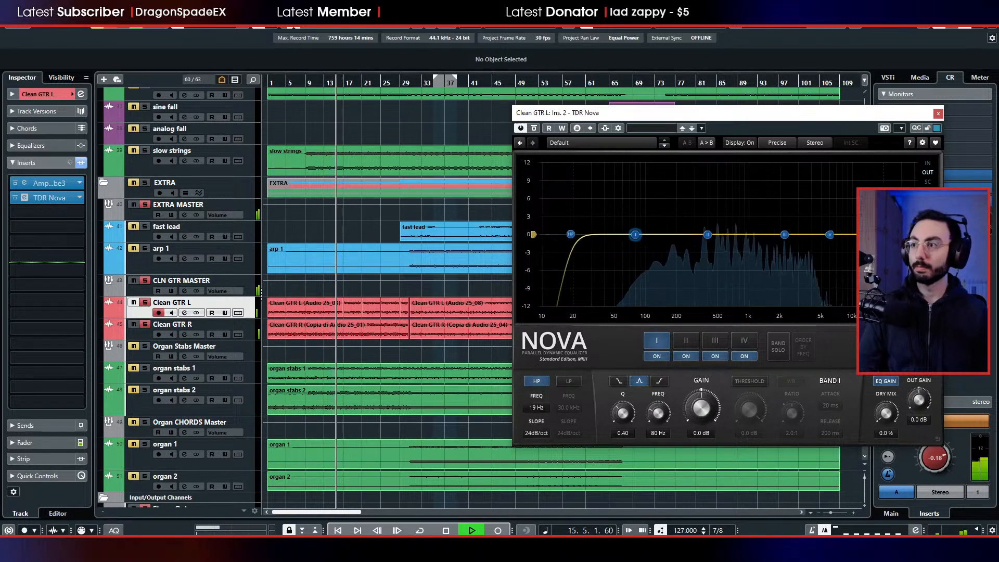
drag(536, 408, 537, 373)
click(146, 324)
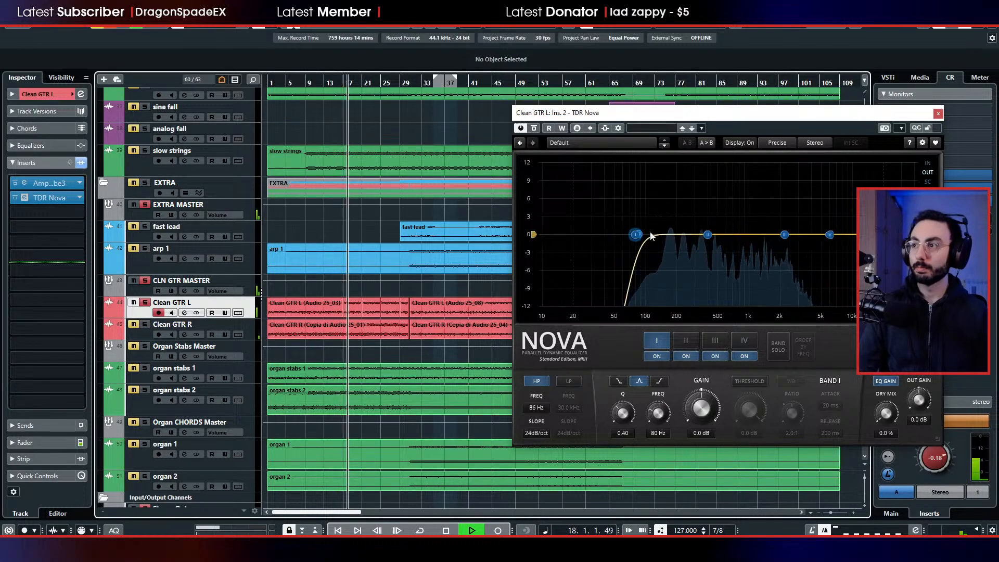
- Shape Clean GTR L in Nova: band II -9.7 dB at 221 Hz, band III 2.9 dB at 2467 Hz, band IV 3.8 dB at 6.1 kHz
drag(707, 234, 673, 291)
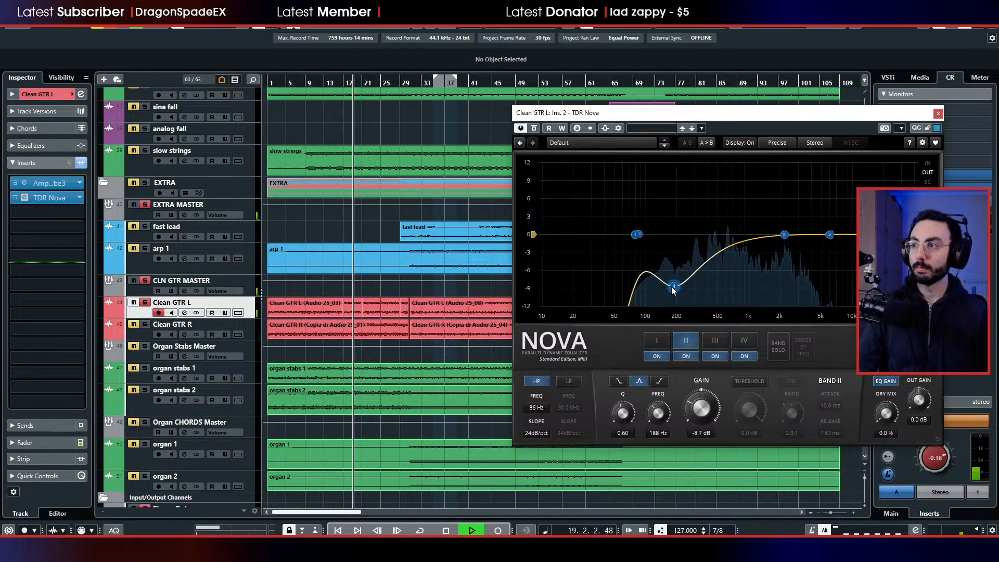
drag(784, 234, 810, 142)
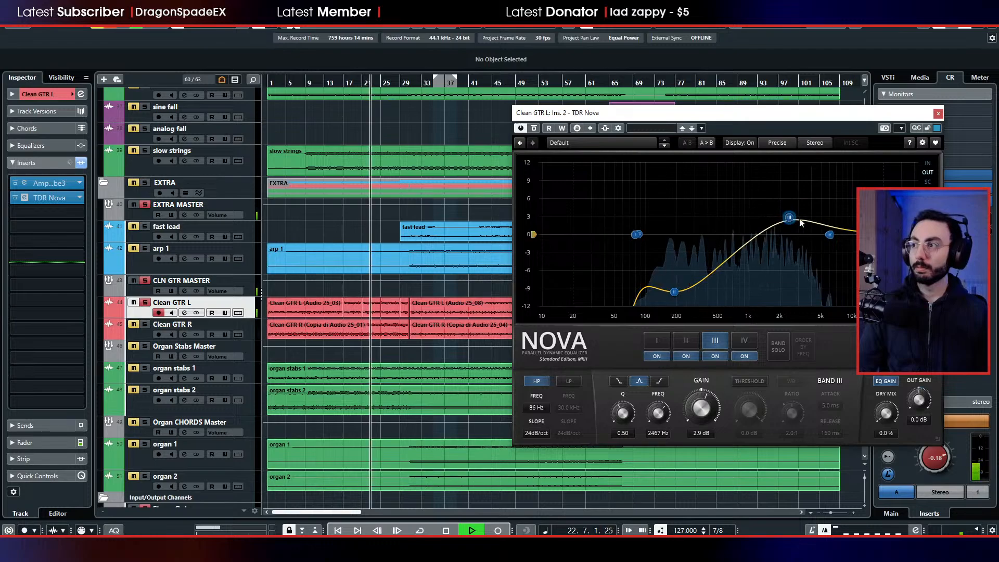
drag(829, 236, 825, 219)
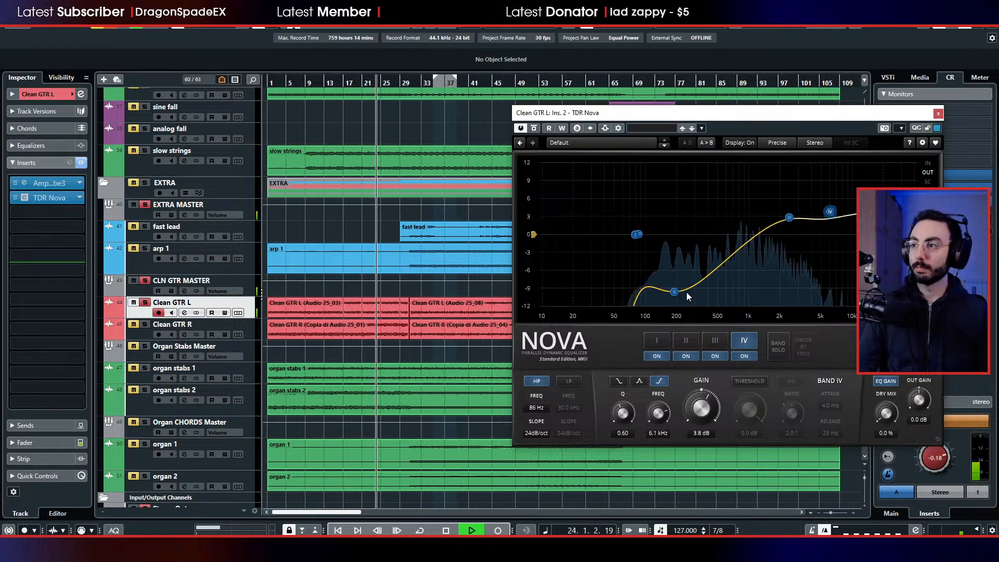
drag(674, 292, 683, 294)
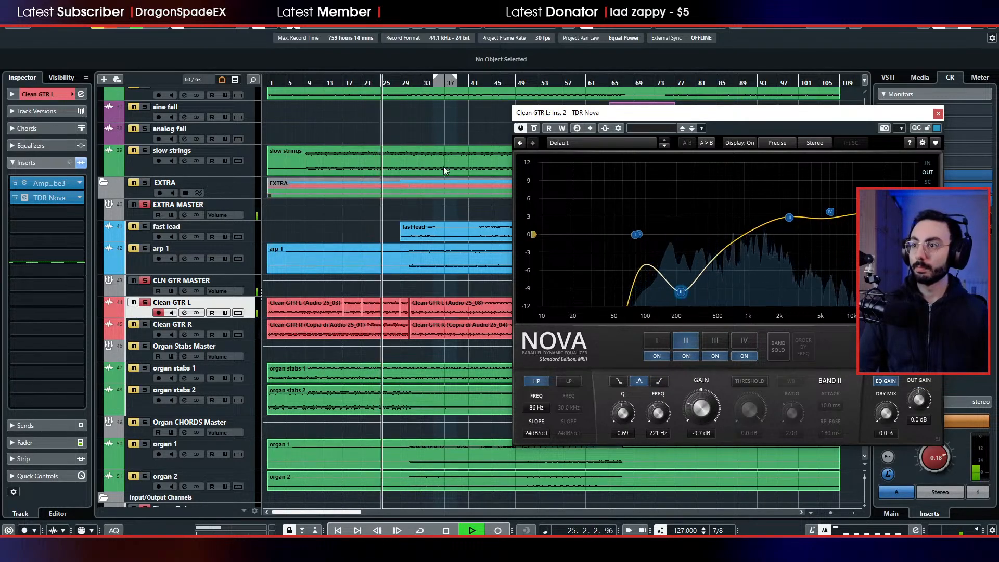
- Play from about bar 37, set Clean GTR L's Nova band II to -7.8 dB at 197 Hz and band III to 2.7 dB at 1491 Hz
click(441, 82)
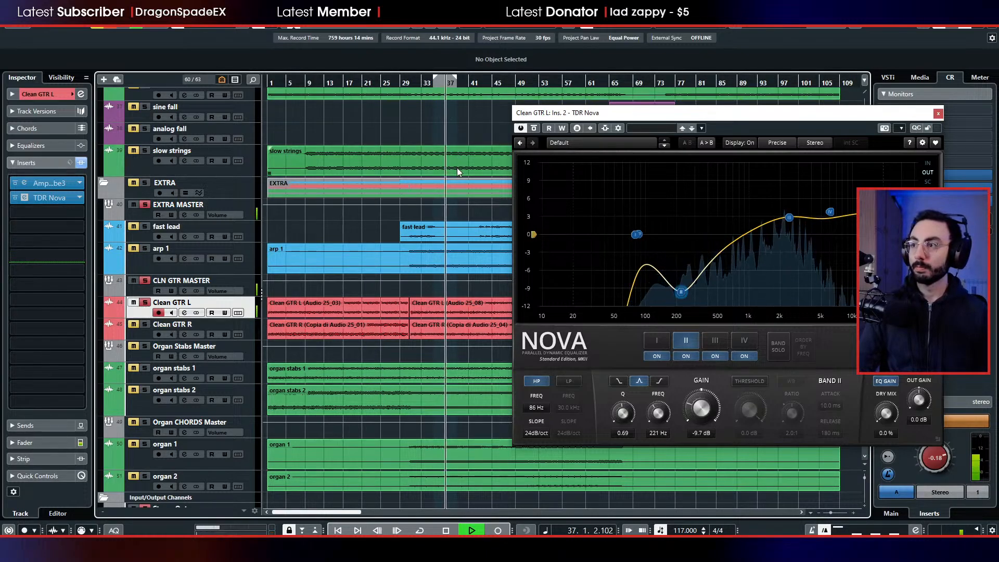
drag(683, 295, 676, 281)
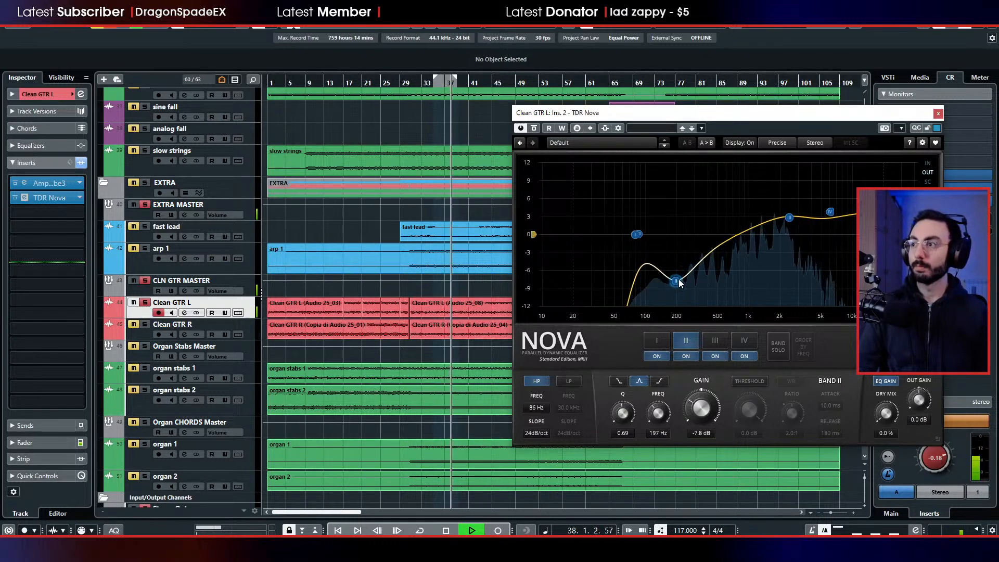
drag(789, 217, 764, 219)
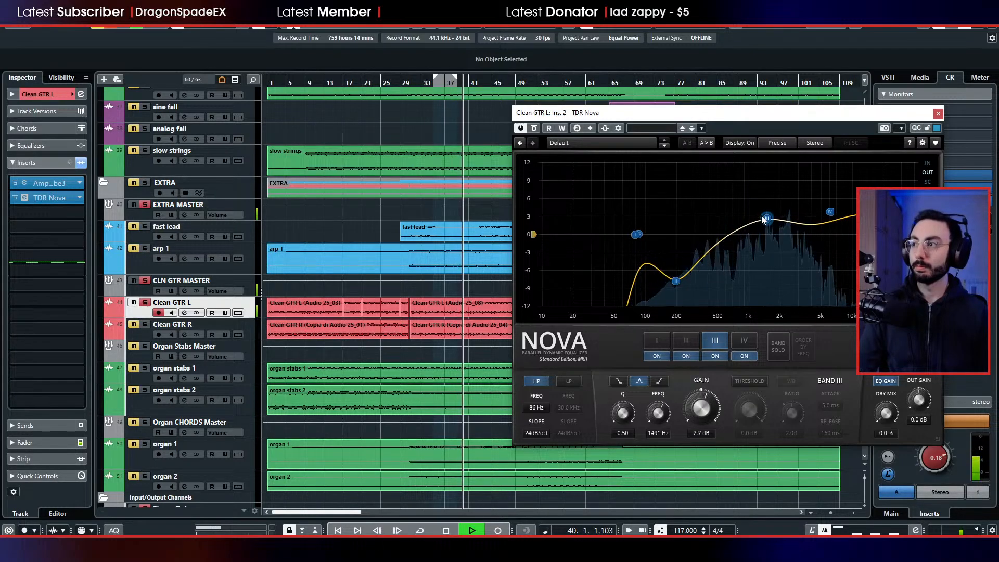
click(937, 113)
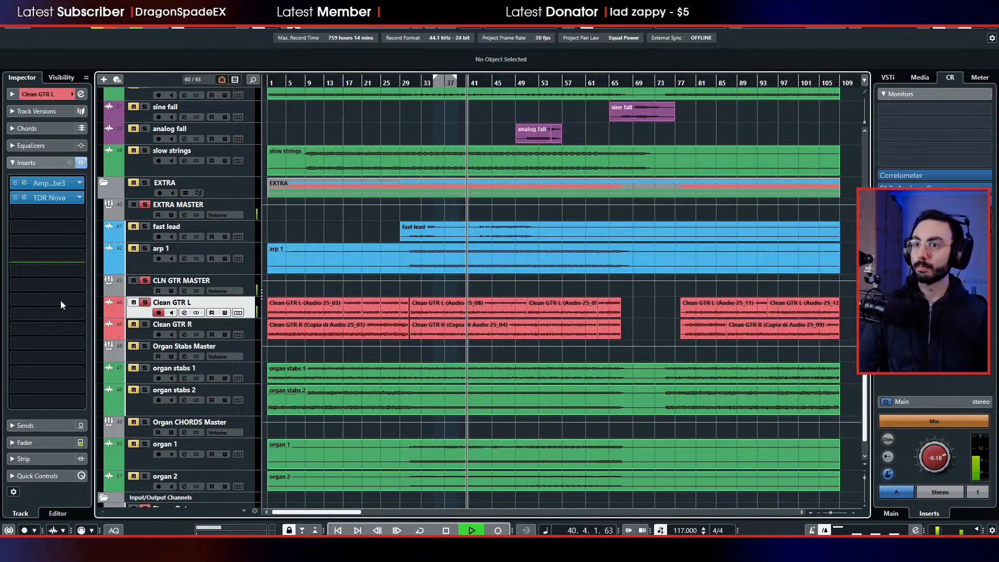
- Add TDR Nova as the second insert on Clean GTR R and enable its high-pass filter
click(142, 332)
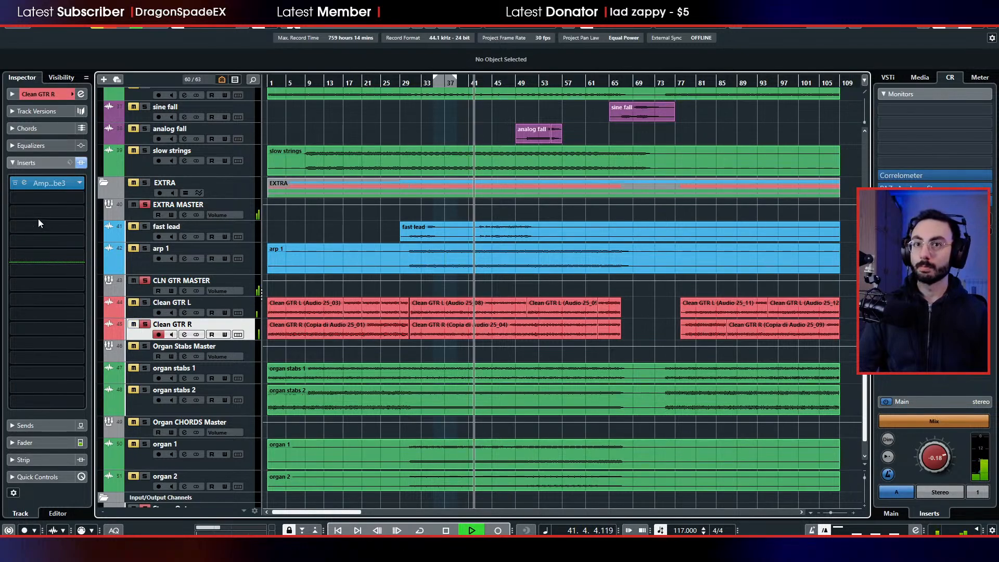
click(42, 198)
text(nova)
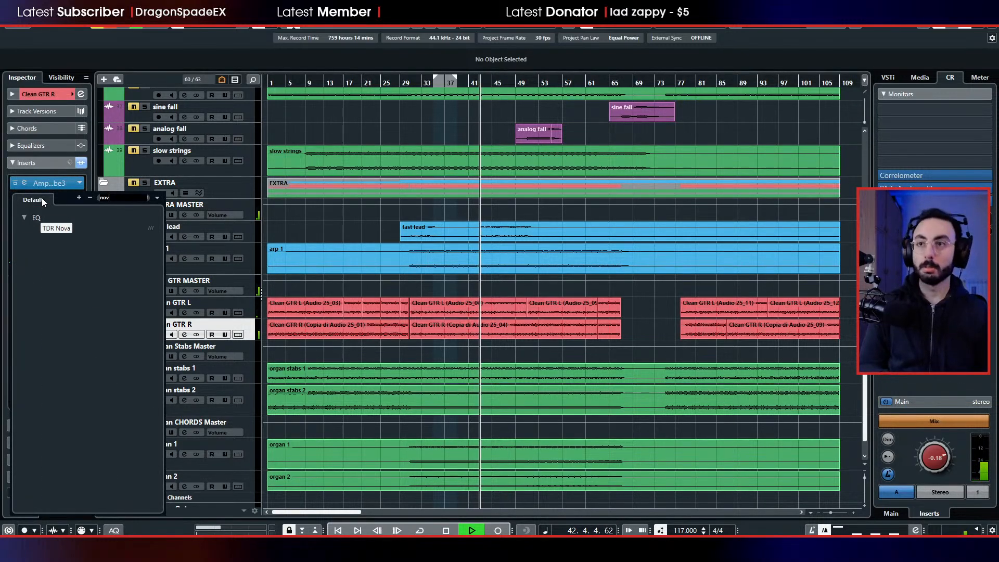
key(Return)
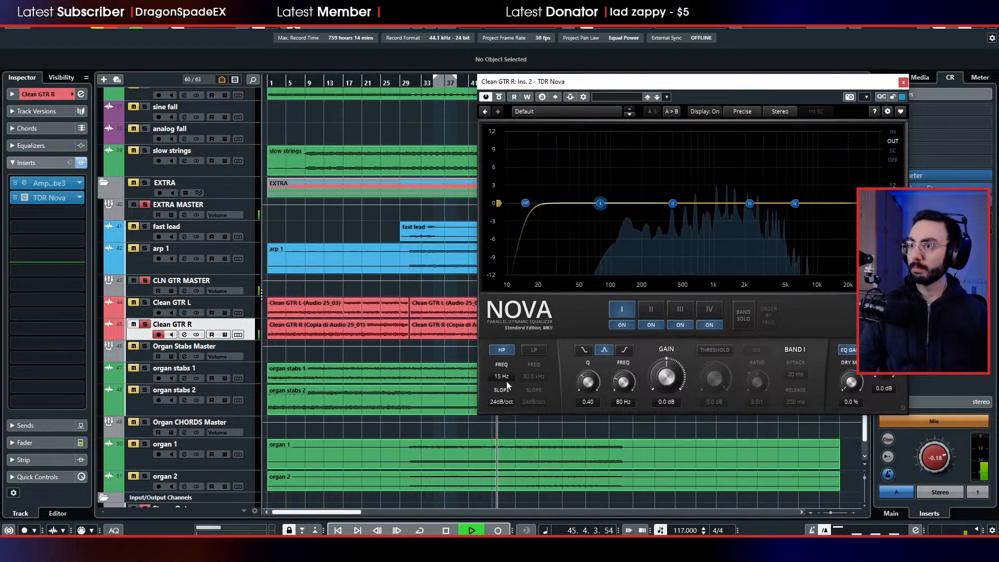
- Set Clean GTR R's Nova high-pass to 133 Hz, cut band I near 278 Hz, boost band II's highs, and set band III to -5.8 dB at 785 Hz
drag(622, 202, 624, 203)
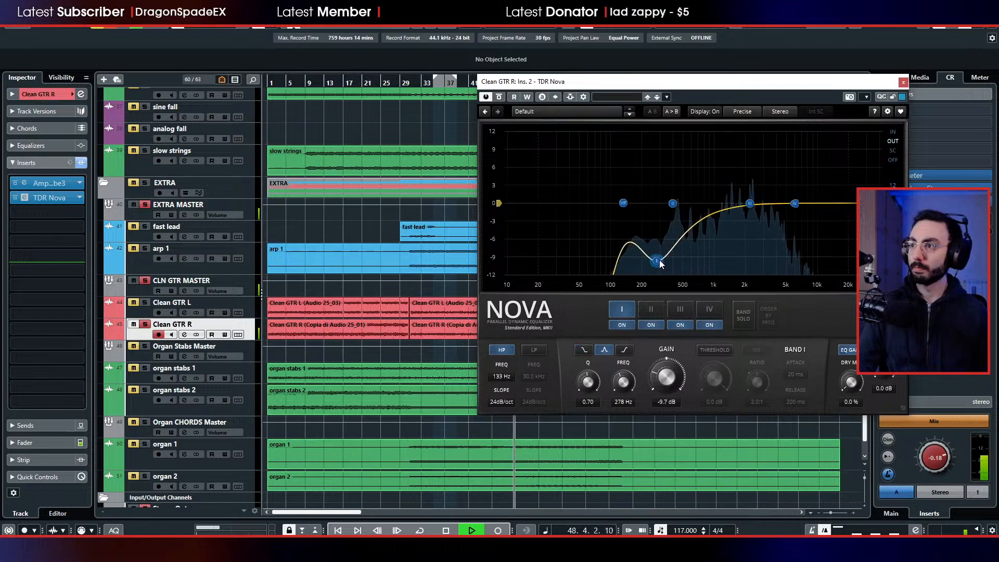
drag(671, 203, 777, 130)
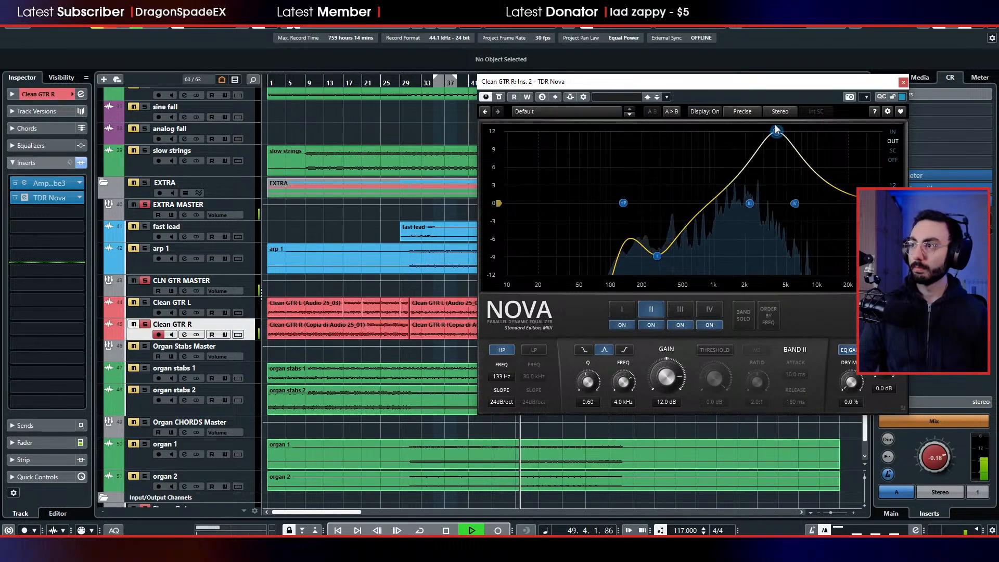
drag(750, 203, 724, 226)
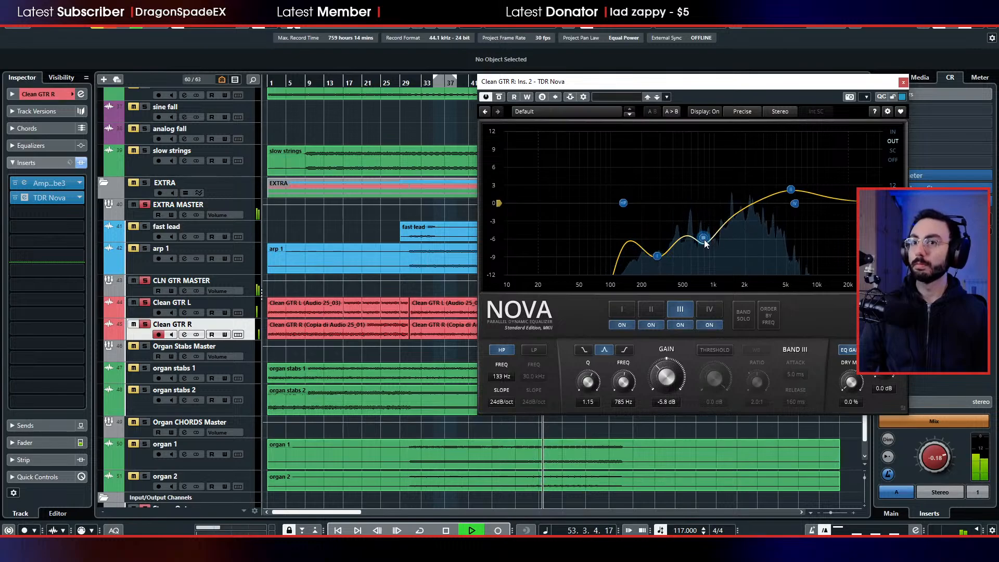
- Compare Clean GTR L with and without its Nova equaliser during playback, and close Clean GTR R's Nova window
click(142, 314)
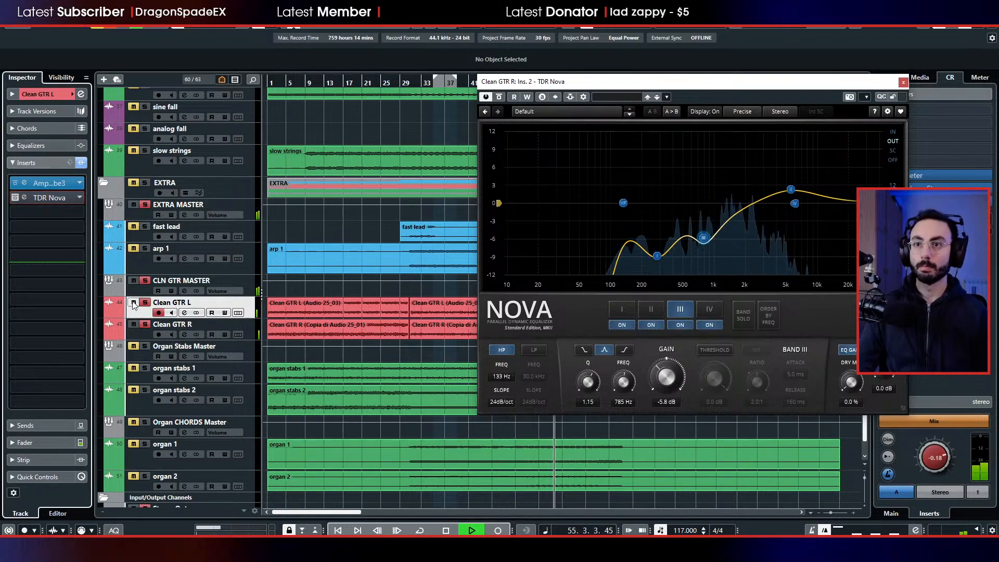
click(14, 199)
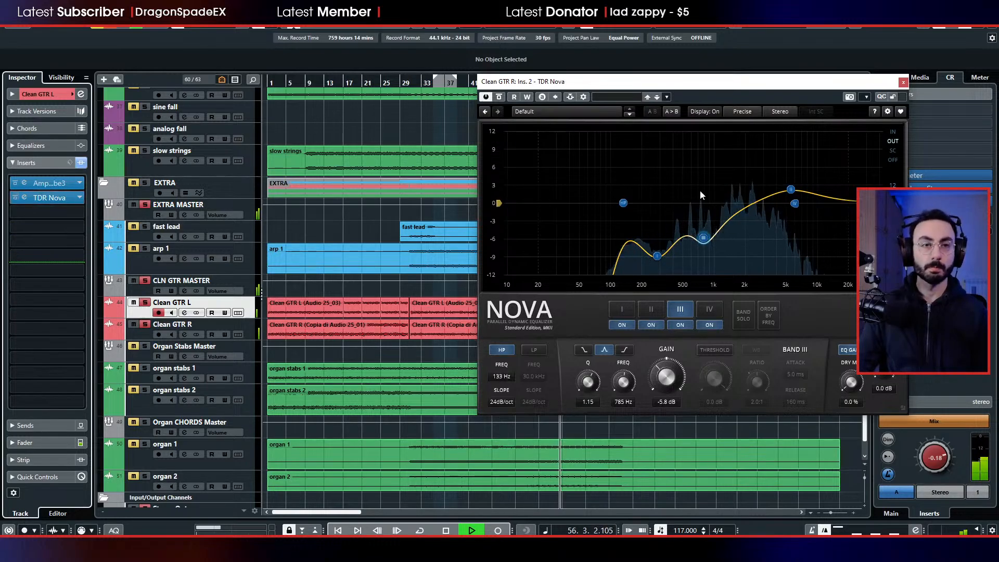
click(904, 82)
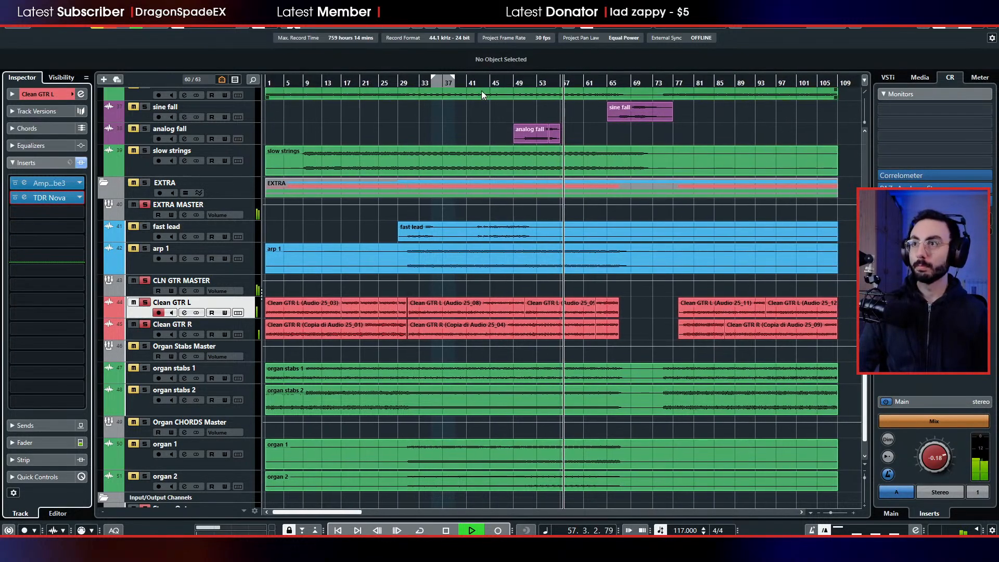
- Unsolo CLN GTR MASTER and check its channel level against the full mix during playback
click(144, 280)
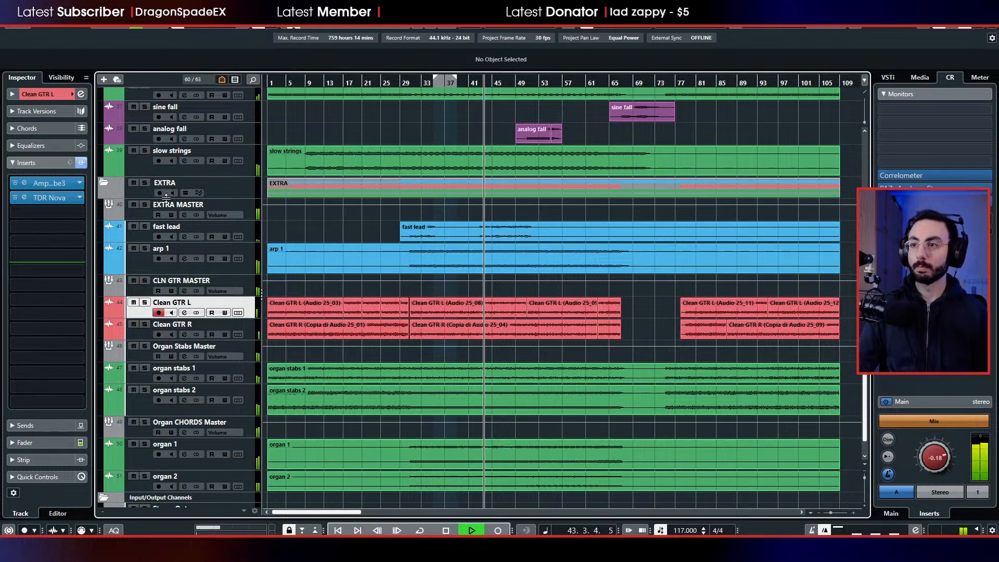
click(151, 284)
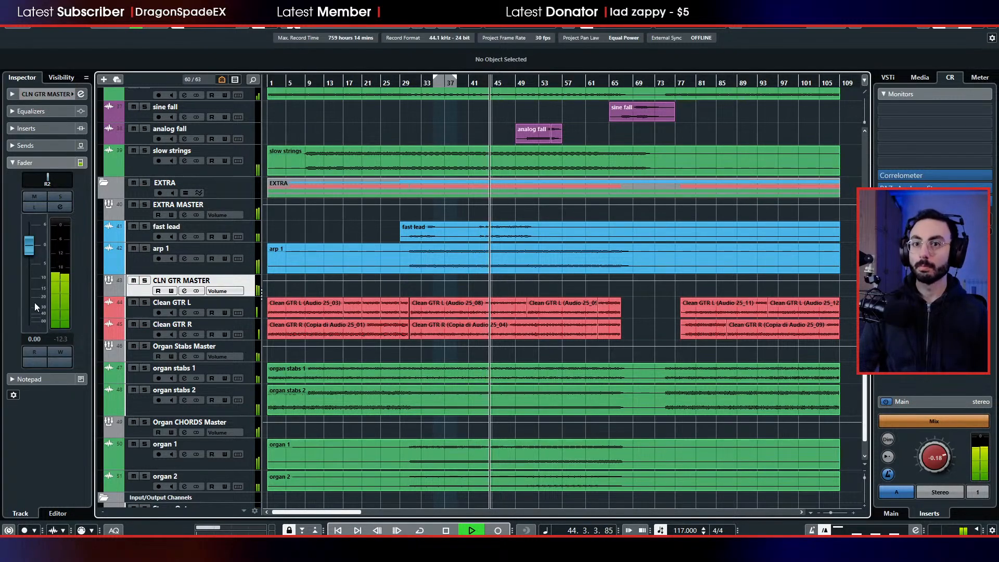
mouse_move(32, 255)
mouse_down()
mouse_move(35, 229)
mouse_move(31, 255)
mouse_up()
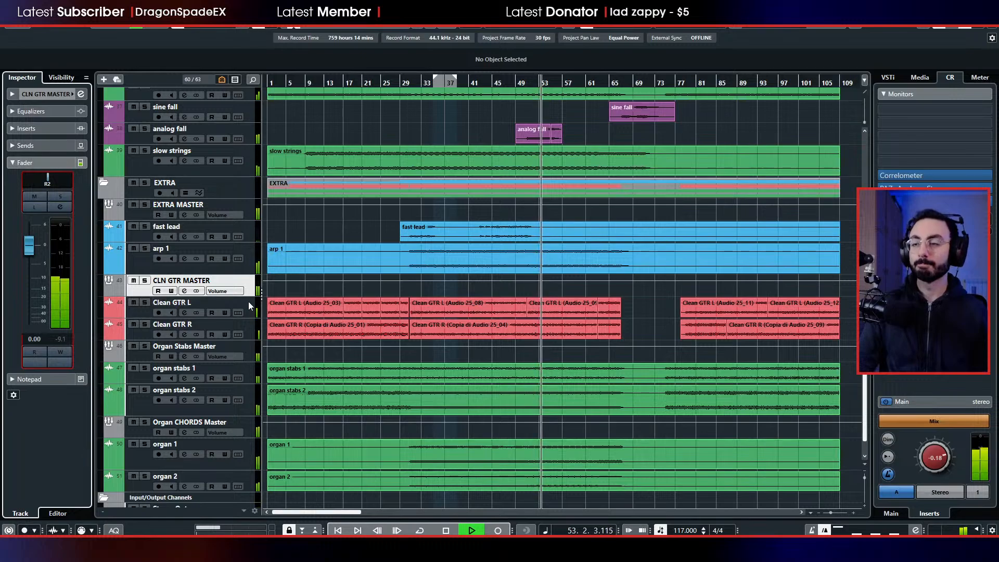
scroll(620, 345, right, 3)
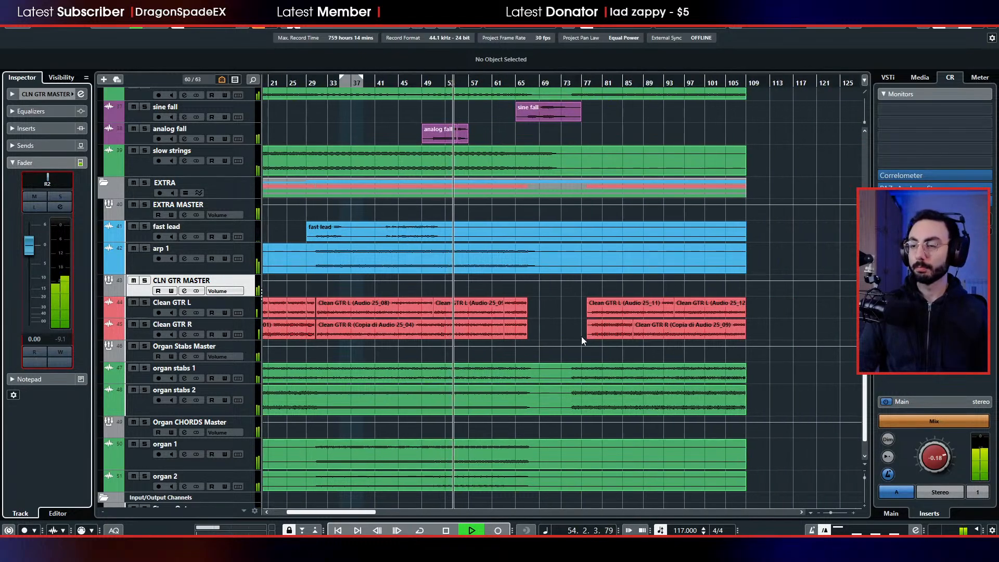
- Solo Organ CHORDS Master during playback and check organ 1's insert slots
scroll(582, 336, down, 2)
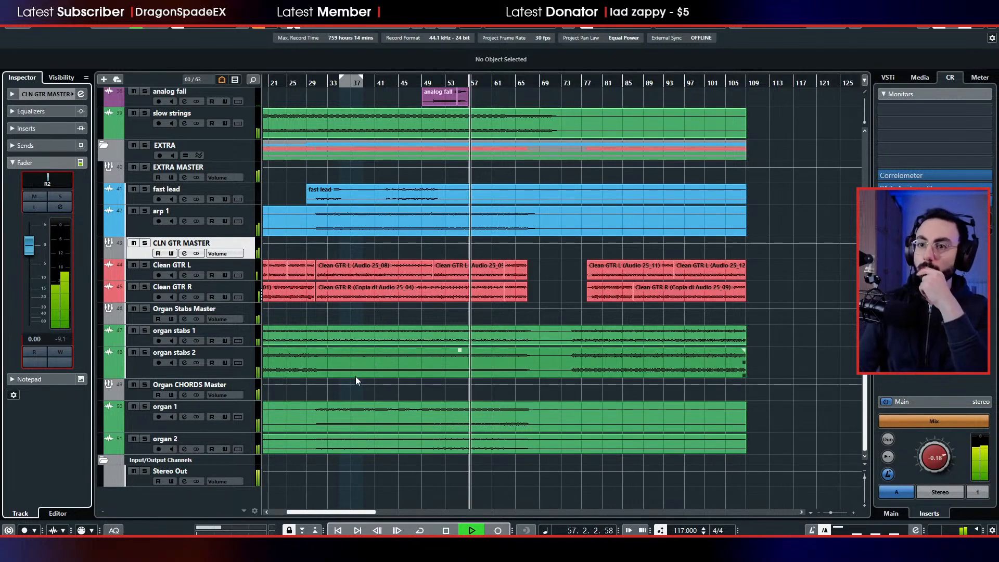
click(145, 385)
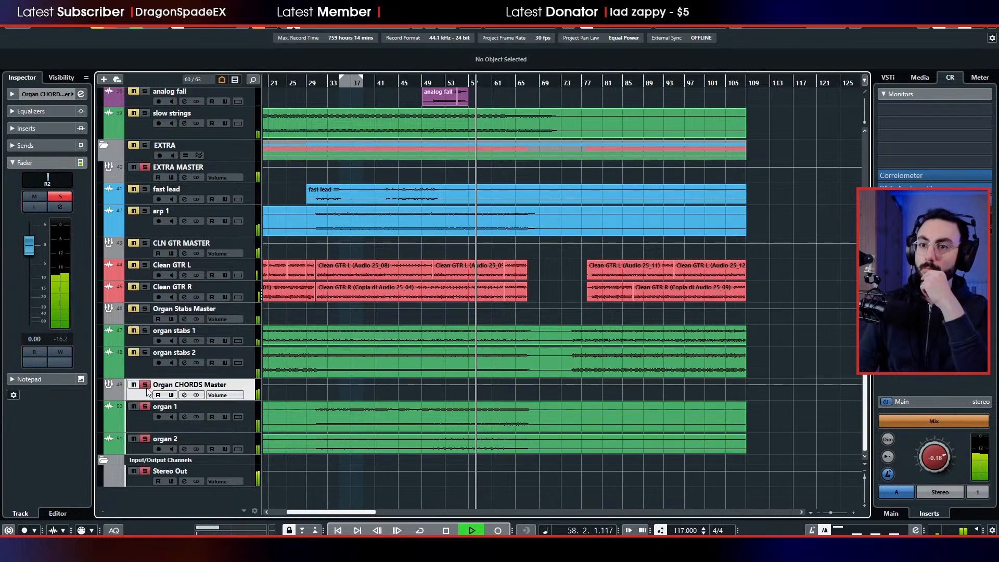
click(133, 421)
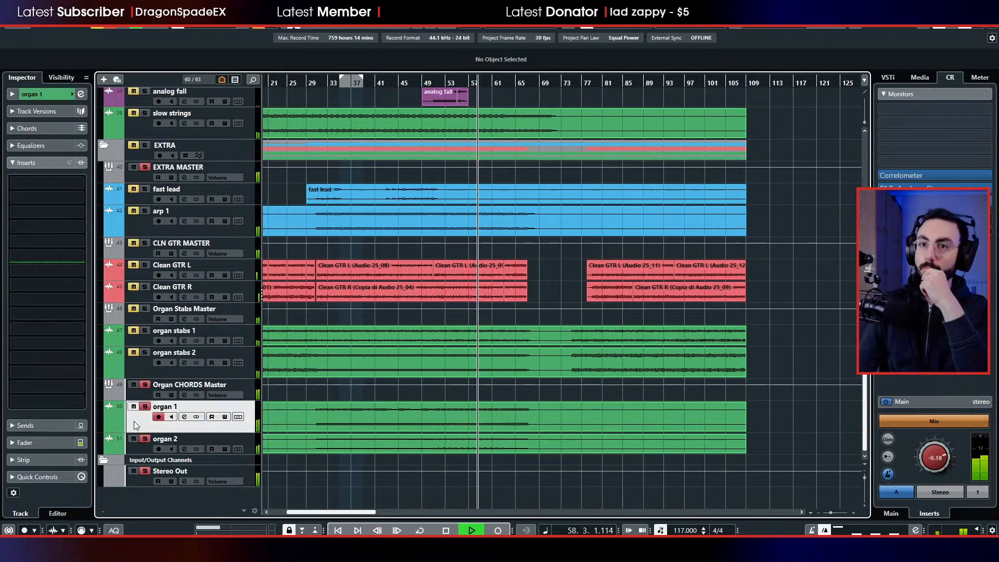
click(59, 183)
click(334, 388)
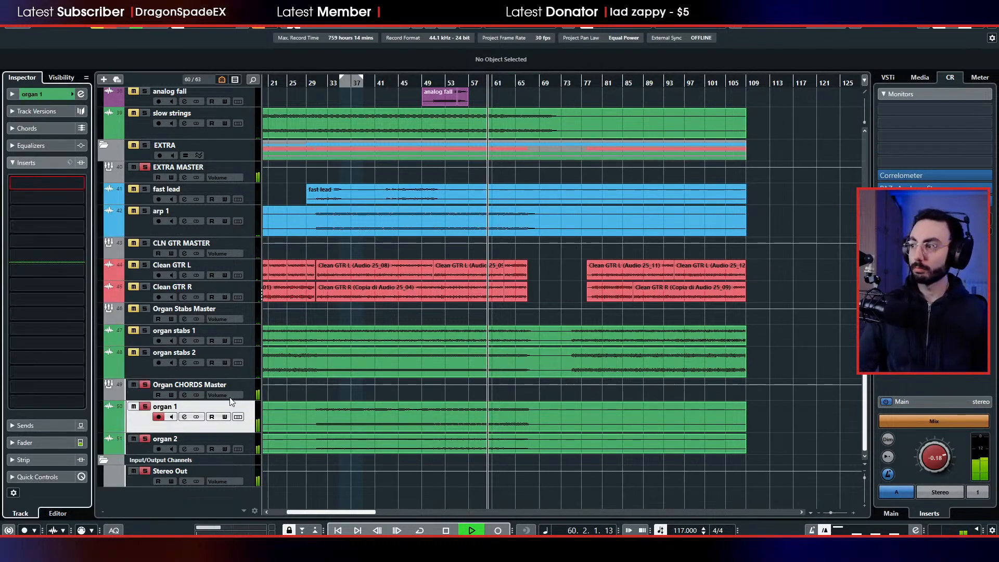
- Audition organ 1 and organ 2 separately by toggling their solos, and replay the soloed organs from about bar 48
click(147, 441)
click(148, 441)
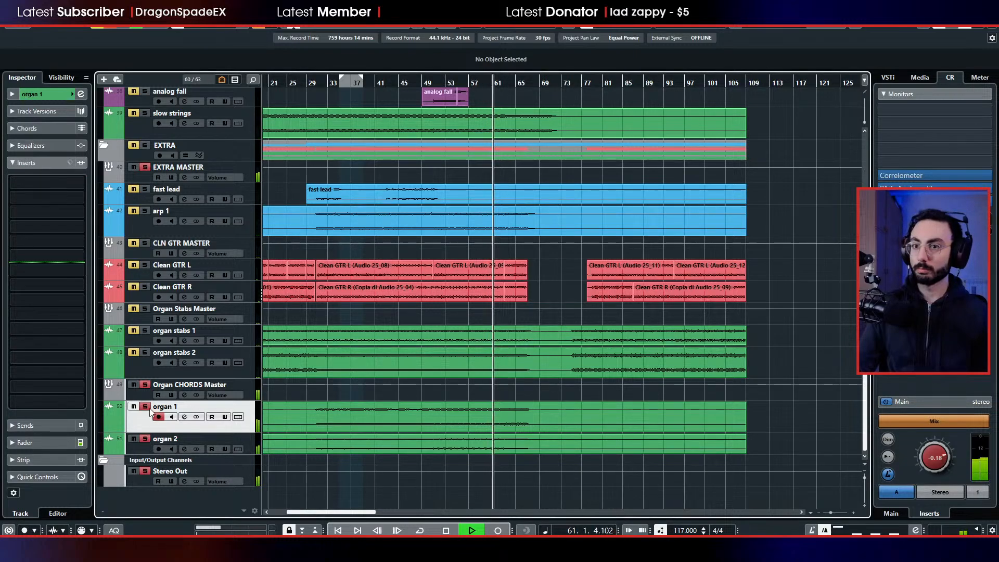
click(145, 407)
click(148, 408)
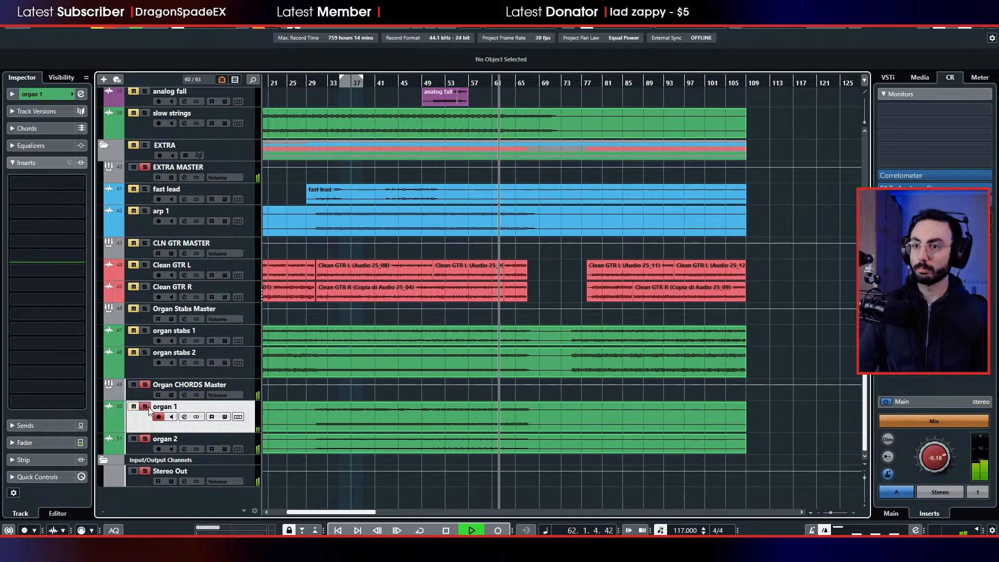
drag(418, 84, 481, 85)
click(481, 85)
key(space)
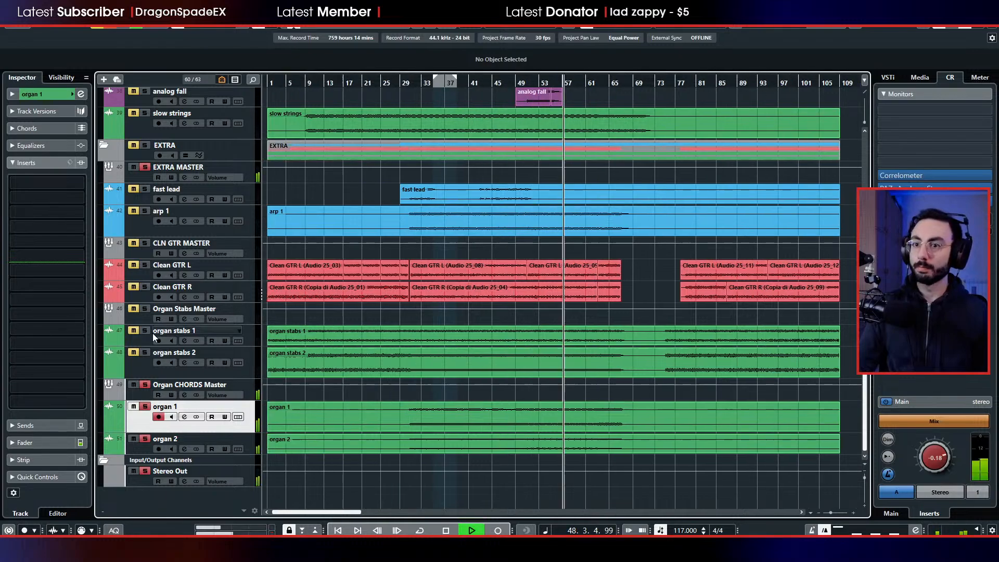
key(space)
- Pan organ 1 to L57 and organ 2 to R64 while listening to the soloed organs
click(146, 396)
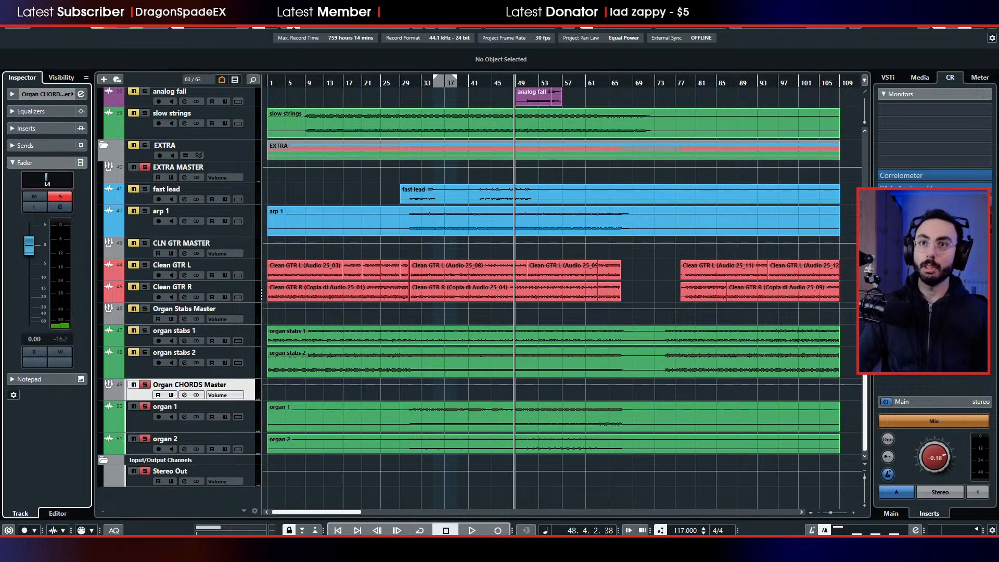
click(163, 423)
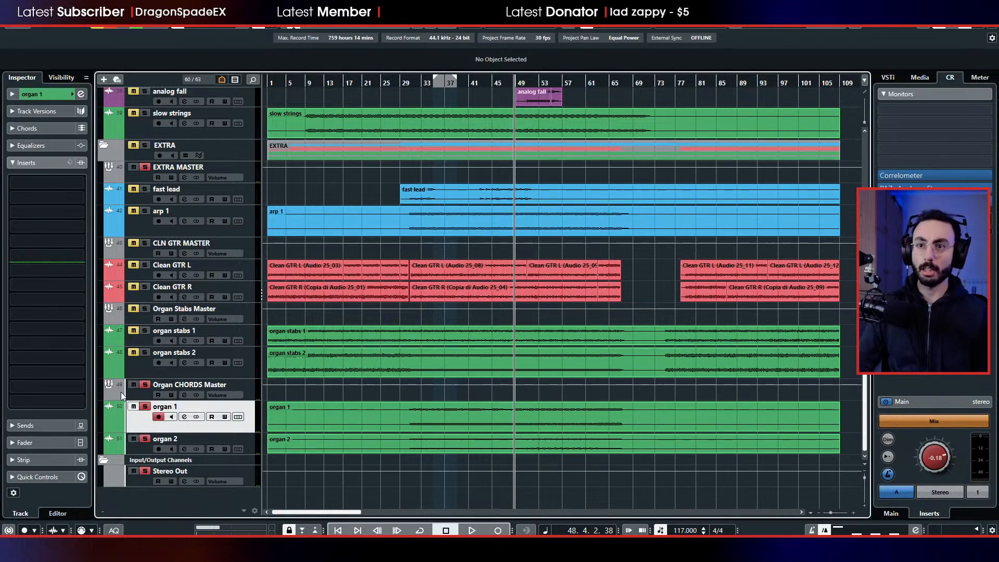
click(42, 90)
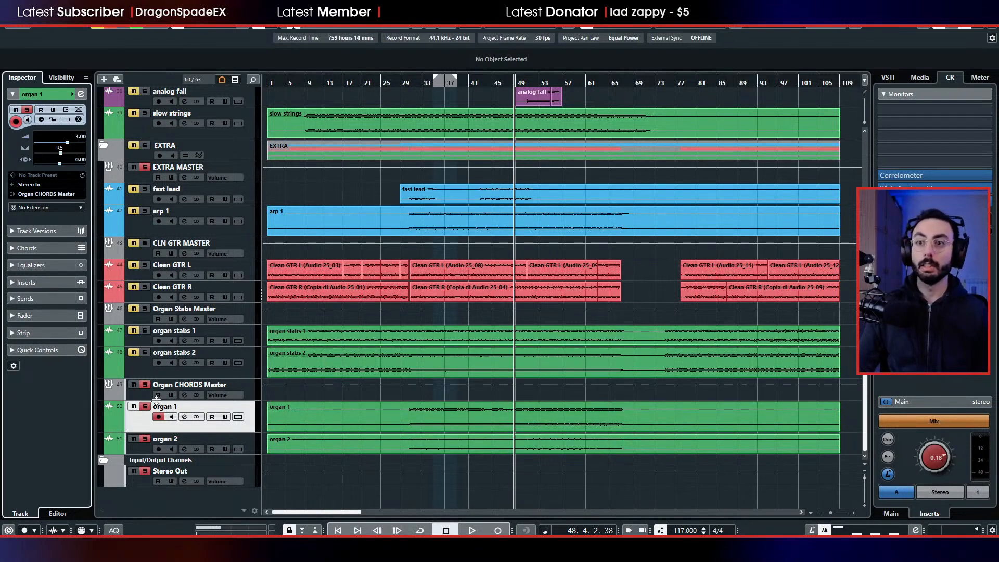
click(145, 439)
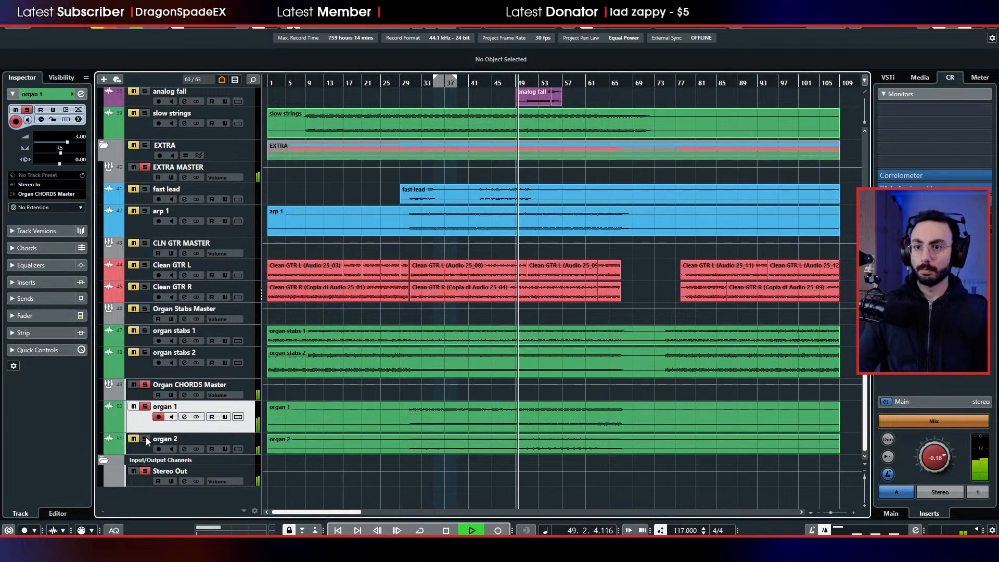
click(44, 155)
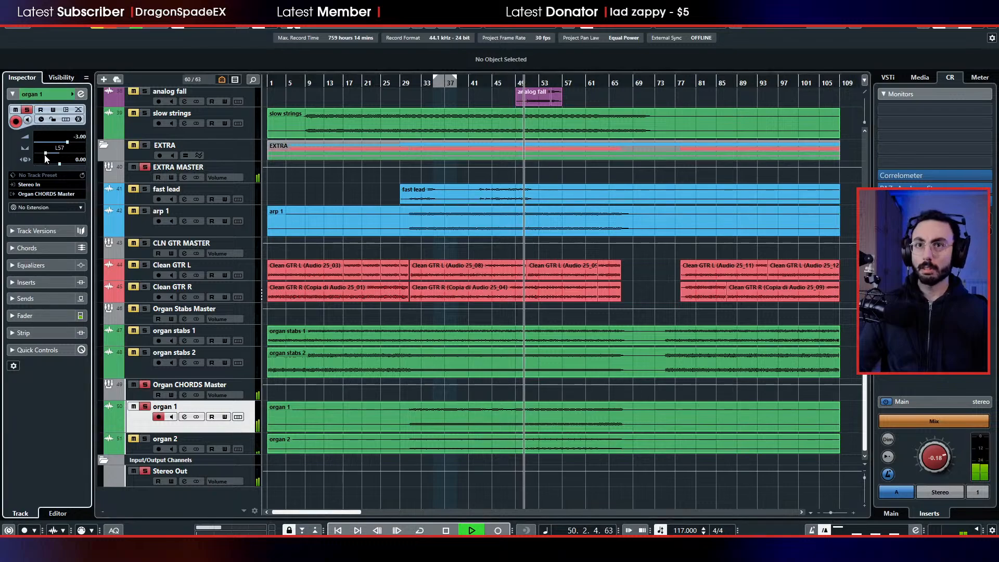
click(145, 438)
click(76, 157)
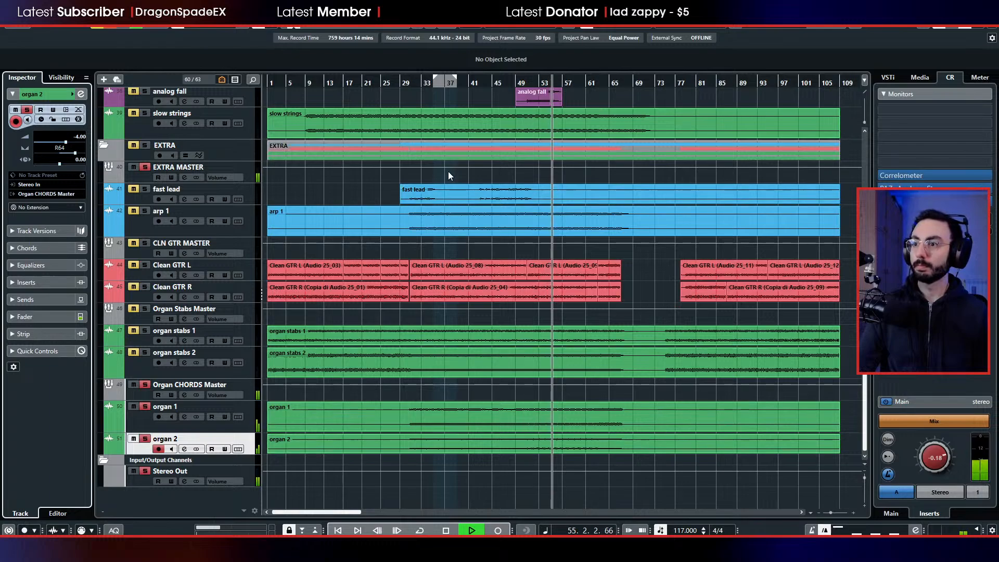
- Stop playback and add TDR Nova as the first insert on Organ CHORDS Master
key(space)
click(132, 395)
click(49, 128)
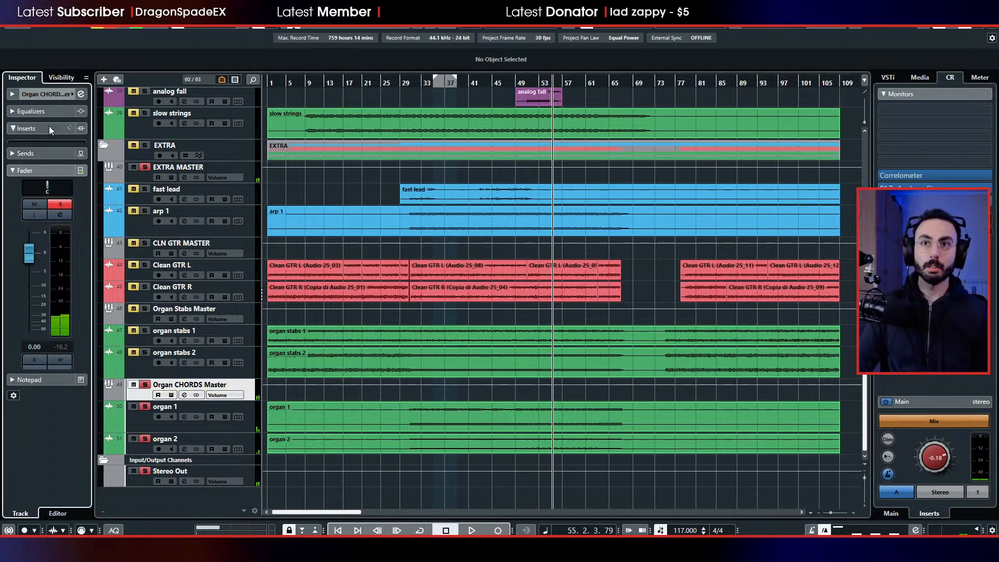
click(39, 146)
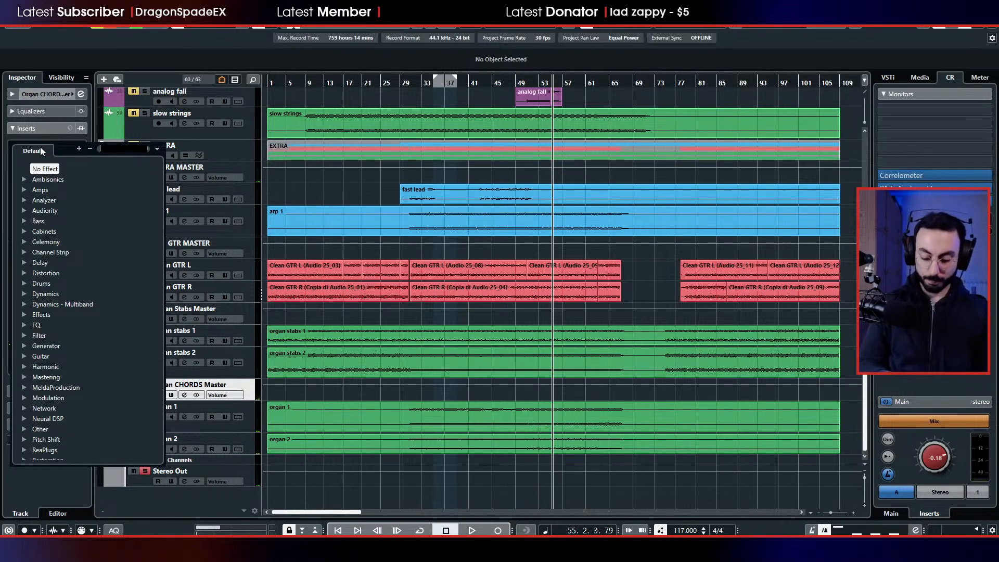
text(nova)
key(Return)
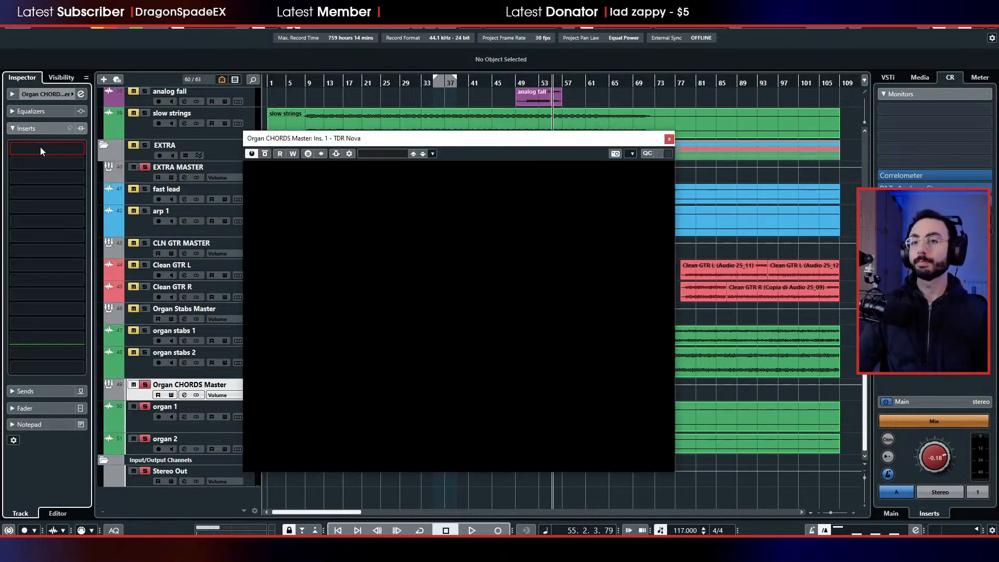
- Set Nova's high-pass to 146 Hz, cut band I above 20 kHz, band II near 300 Hz and band IV near 5 kHz, and boost band III
key(space)
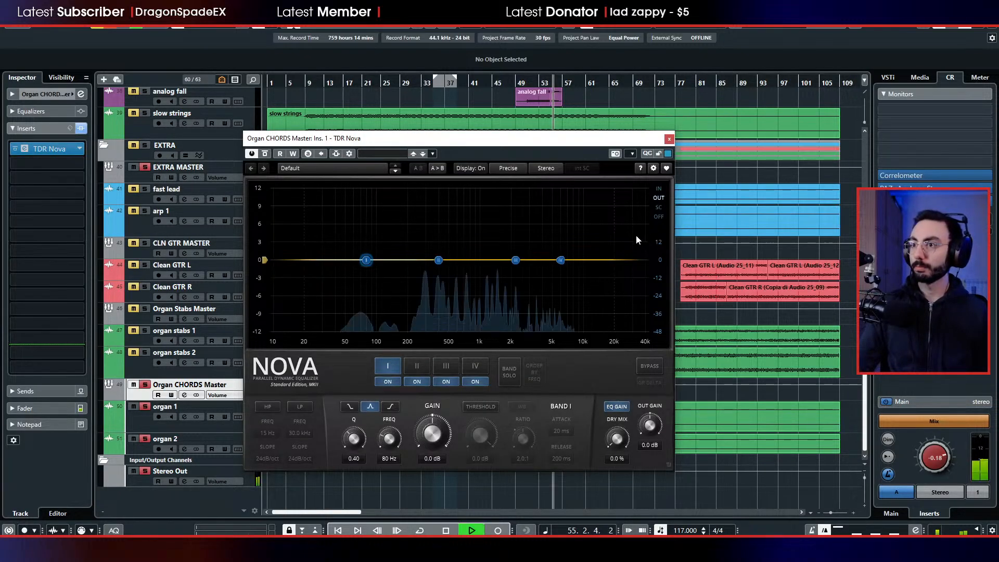
click(267, 406)
mouse_move(267, 433)
mouse_down()
mouse_move(267, 406)
mouse_move(268, 414)
mouse_up()
drag(366, 259, 629, 297)
drag(438, 260, 423, 304)
drag(516, 260, 484, 246)
drag(561, 259, 549, 279)
drag(430, 298, 427, 305)
- Broaden Nova's band III to Q 0.25, set it to 822 Hz with 3.0 dB gain, and close the plug-in window
click(479, 243)
scroll(481, 244, down, 5)
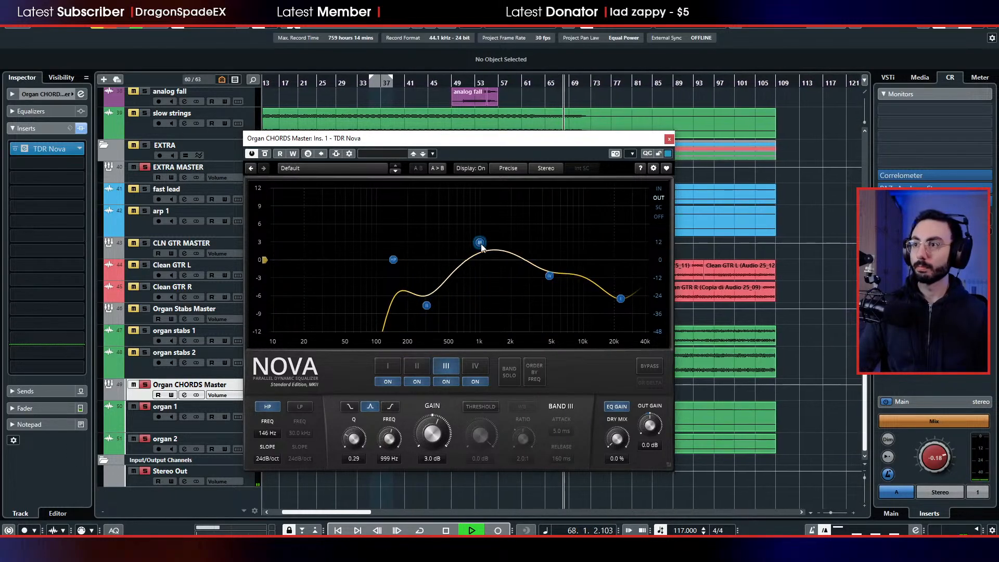
scroll(481, 248, up, 1)
drag(480, 247, 472, 246)
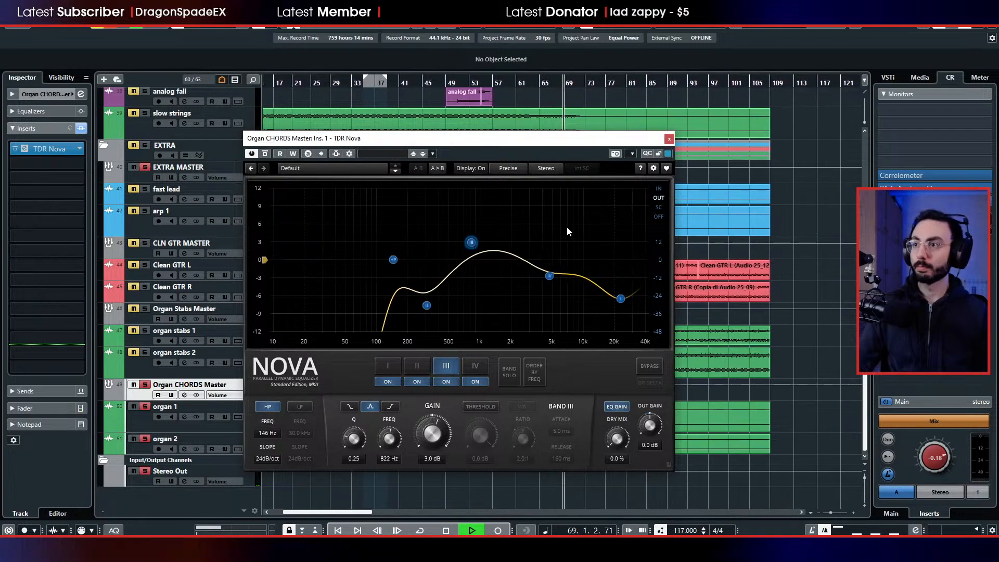
click(669, 139)
- Replay from bar 49, unsolo Organ CHORDS Master, and review the tracks against the full mix
click(441, 85)
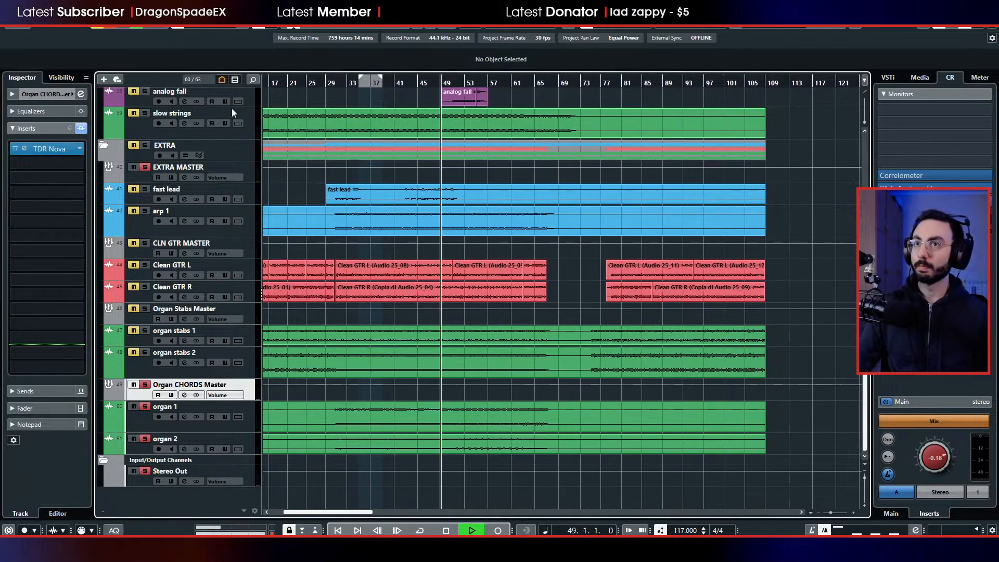
key(s)
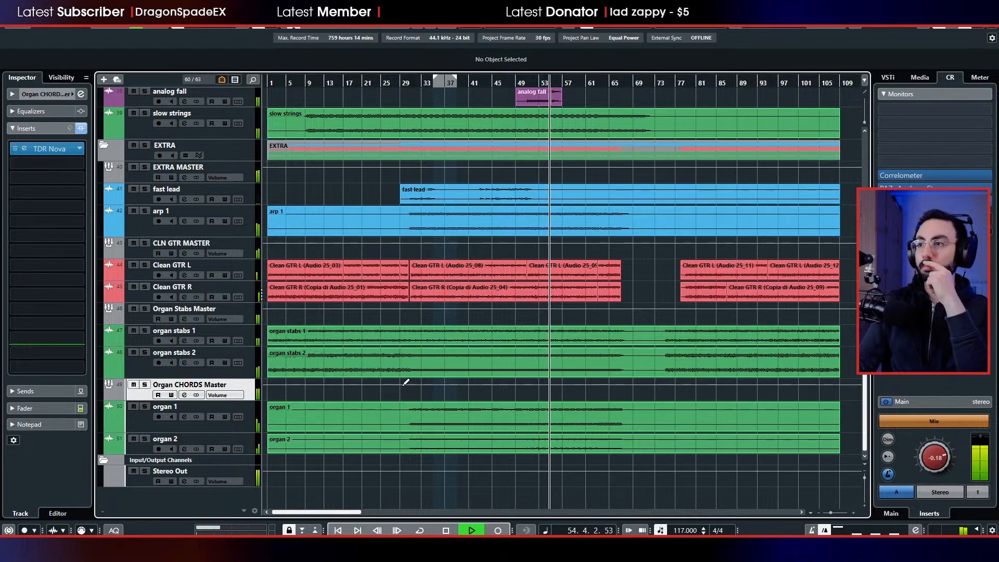
scroll(406, 383, up, 3)
scroll(402, 385, up, 4)
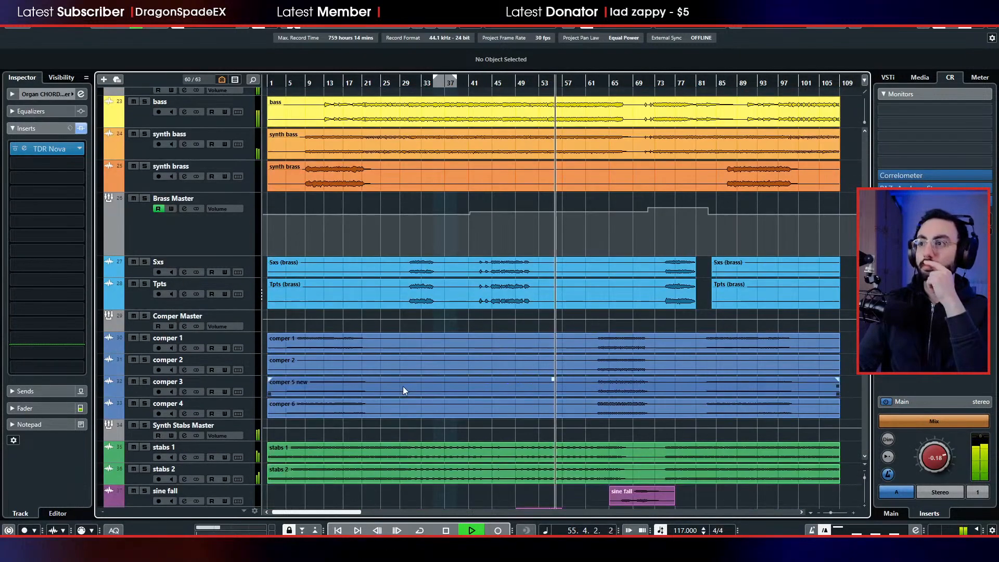
scroll(404, 386, down, 4)
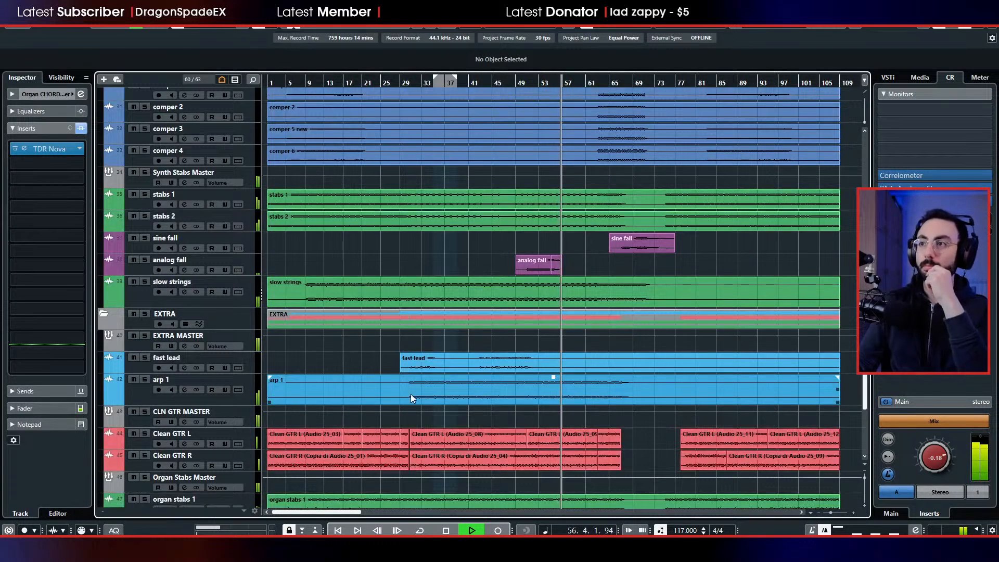
scroll(437, 411, up, 10)
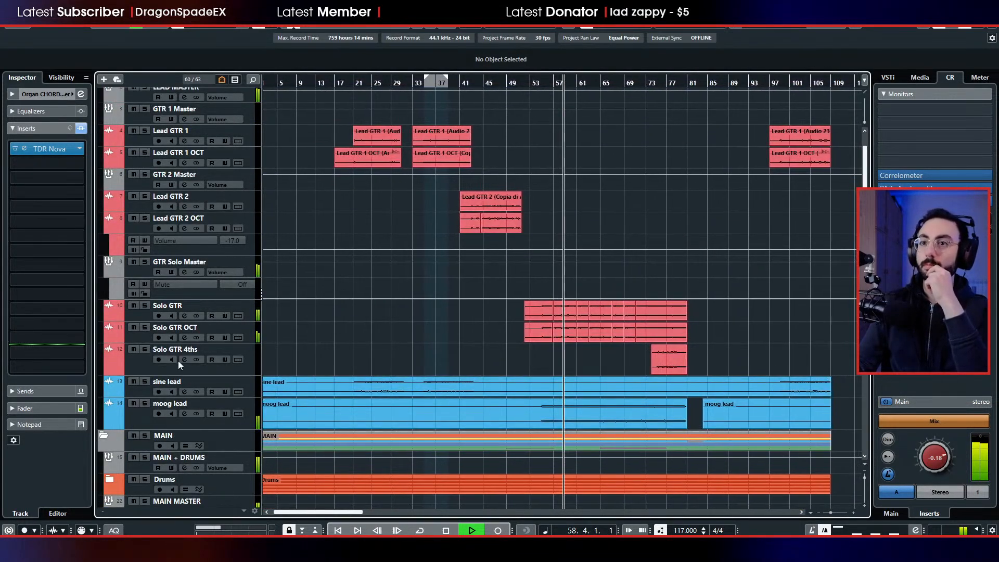
- Pan moog lead to R34, check it soloed and in the full mix, and stop playback
click(142, 339)
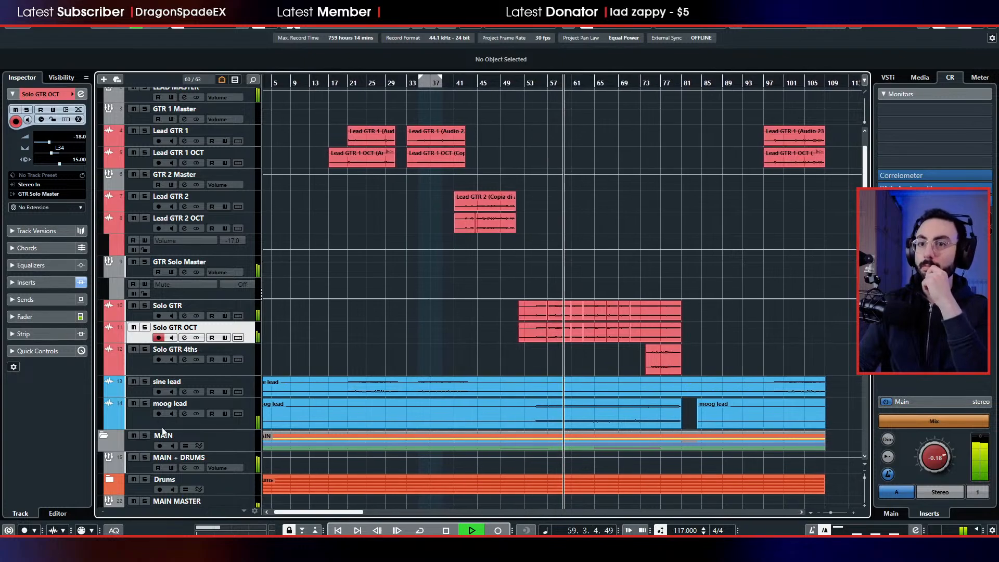
click(136, 422)
drag(67, 154, 68, 154)
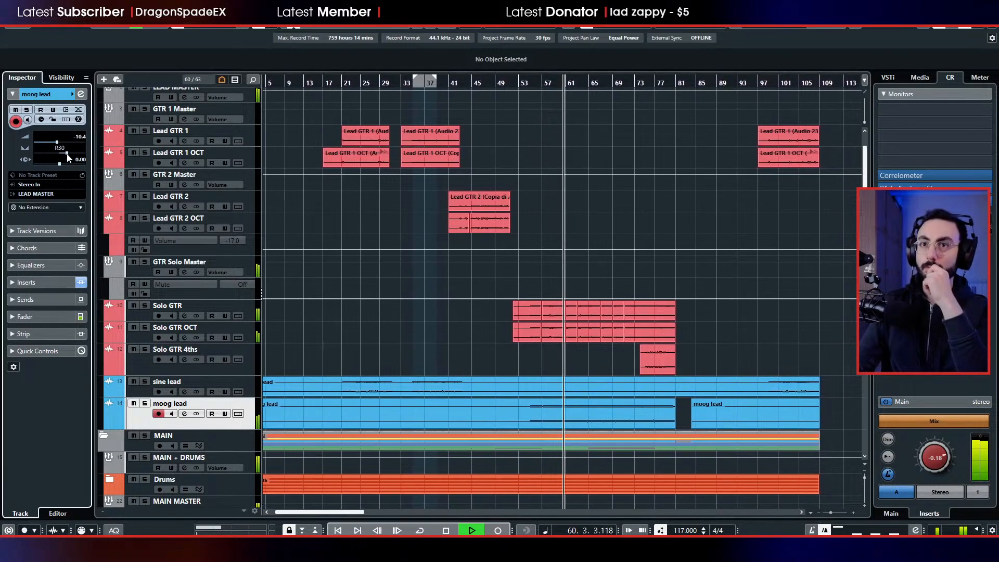
click(145, 404)
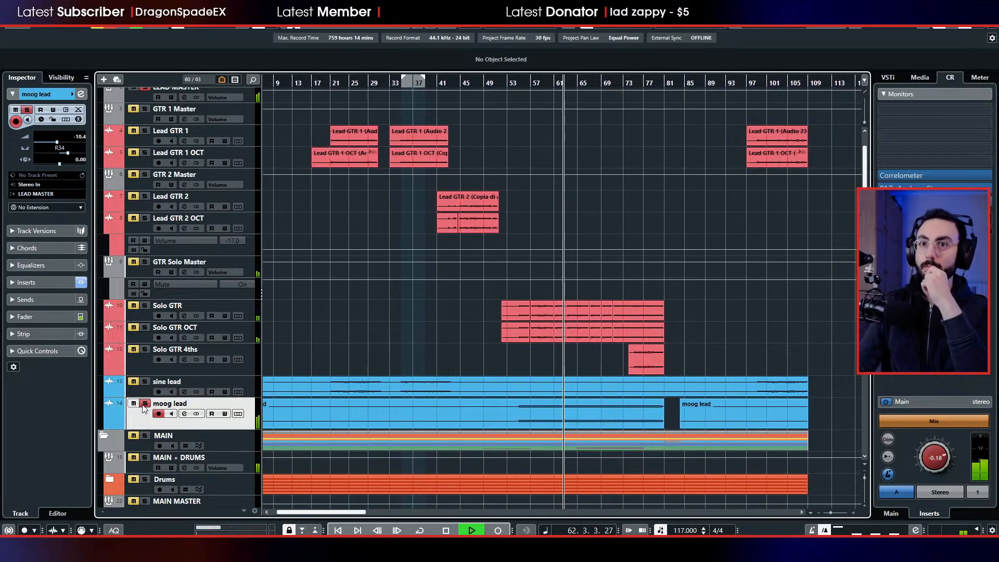
click(144, 405)
scroll(305, 414, down, 2)
scroll(304, 414, down, 2)
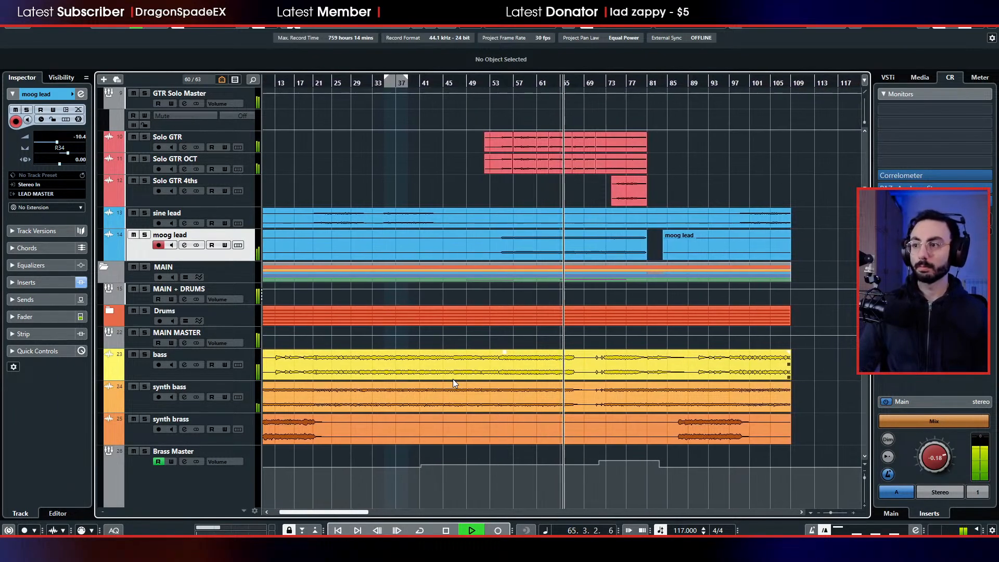
scroll(453, 381, down, 4)
key(space)
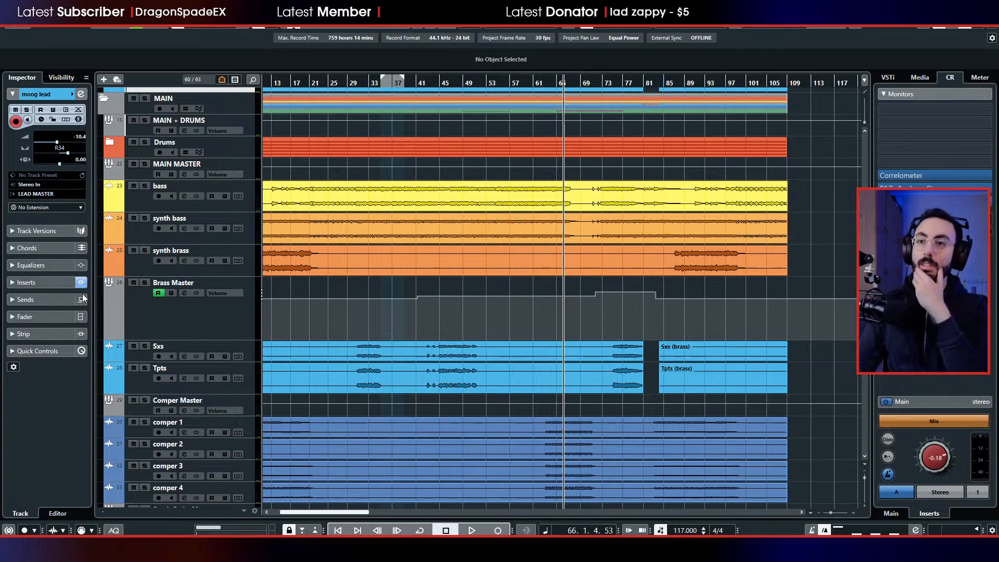
- Expand the Drums folder and add a stereo FX channel named Drum Room with the Pro-R reverb to Drums Master
scroll(208, 284, up, 3)
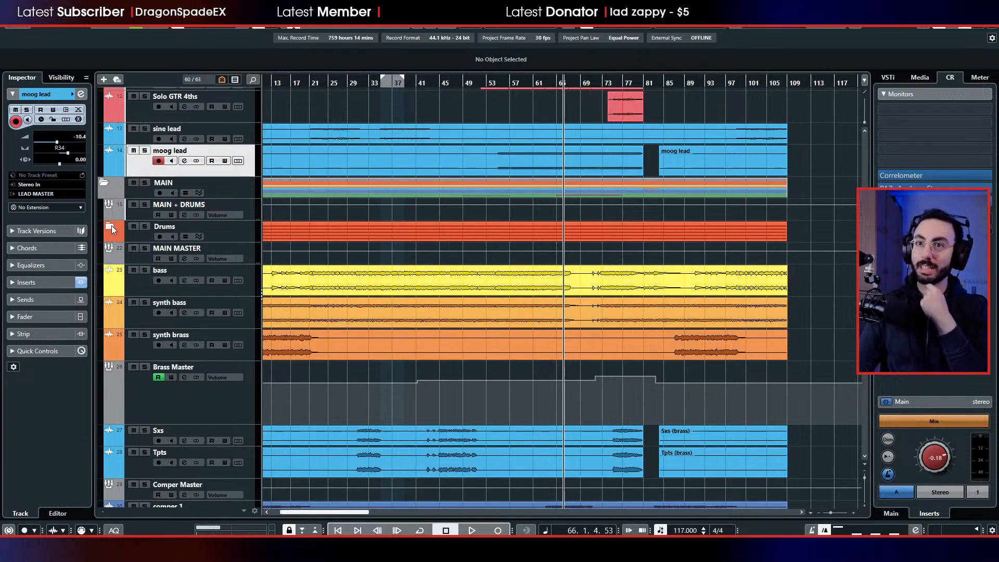
click(111, 227)
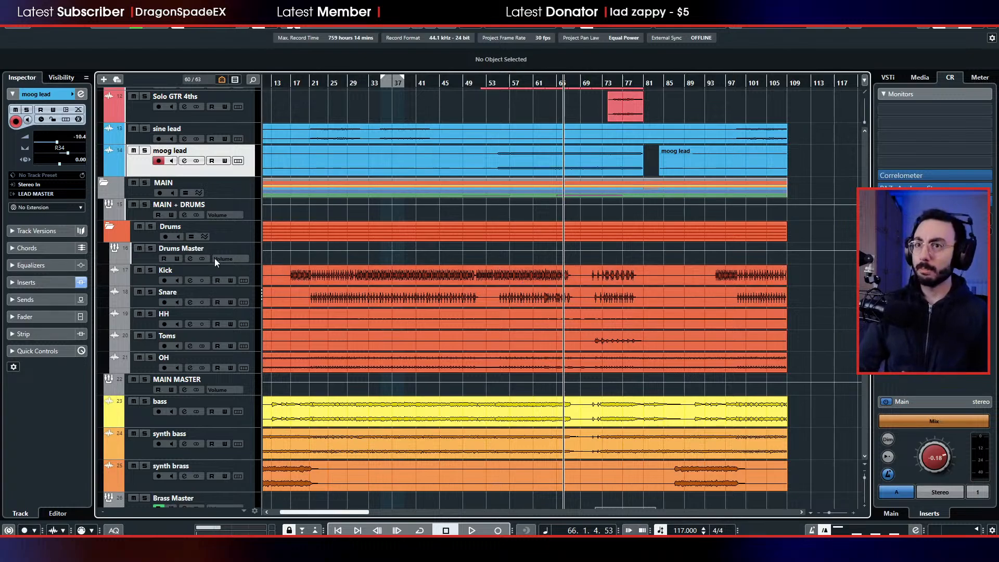
click(150, 259)
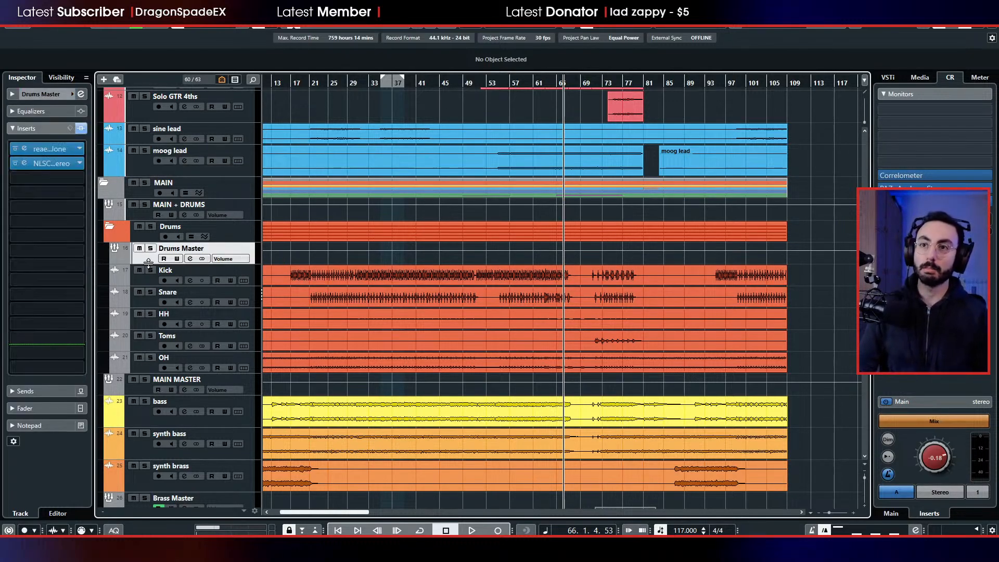
right_click(148, 263)
mouse_move(172, 274)
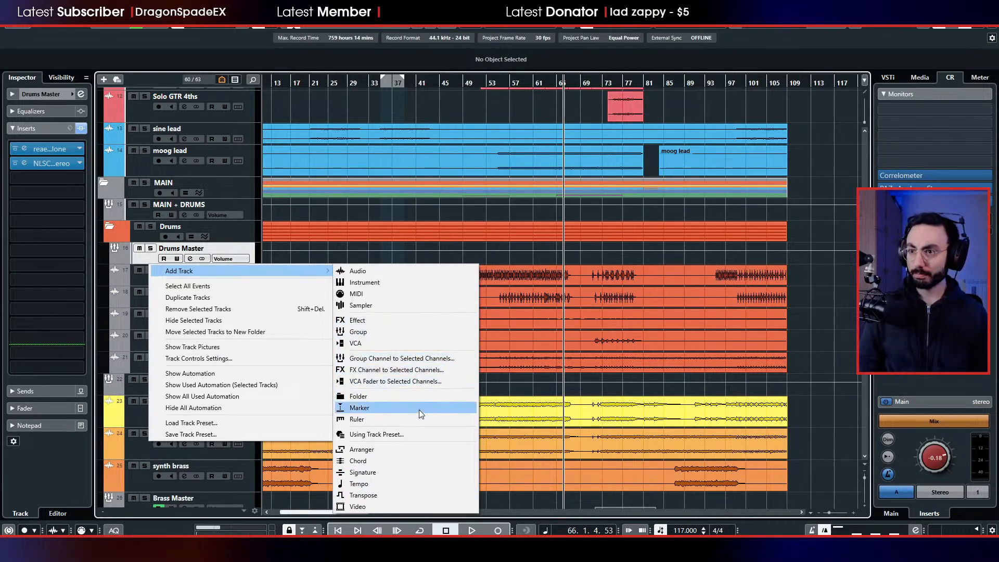
click(418, 369)
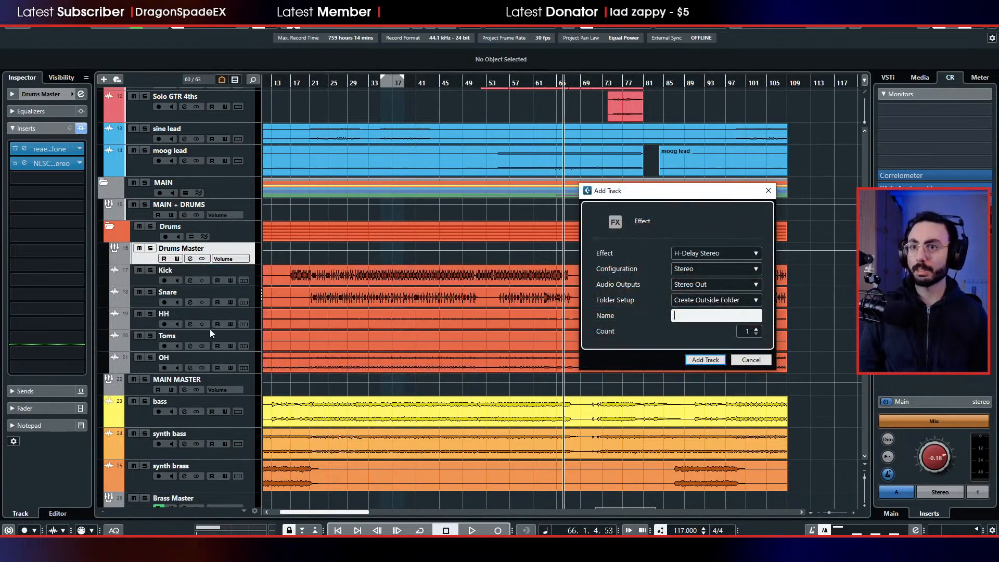
click(708, 253)
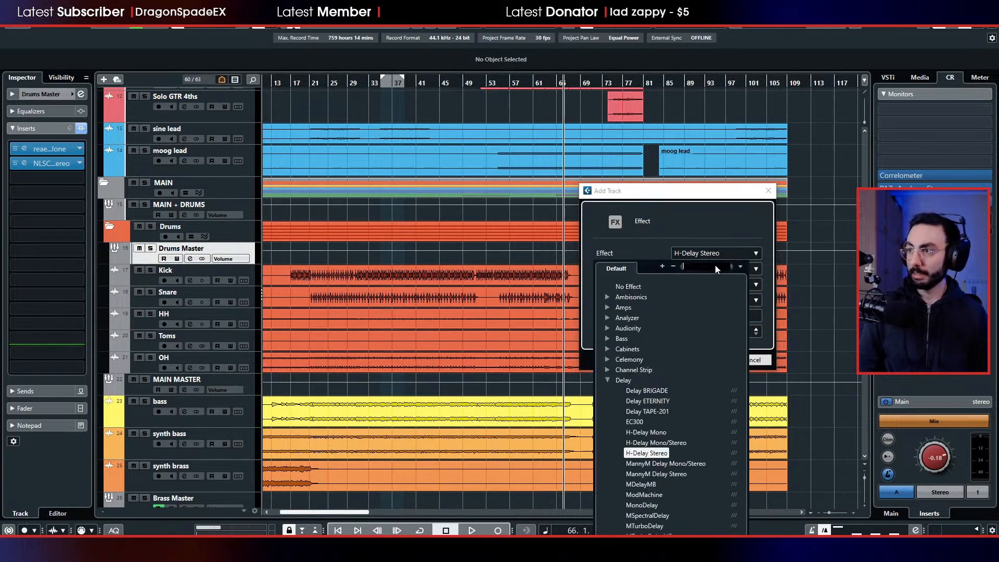
text(pro r)
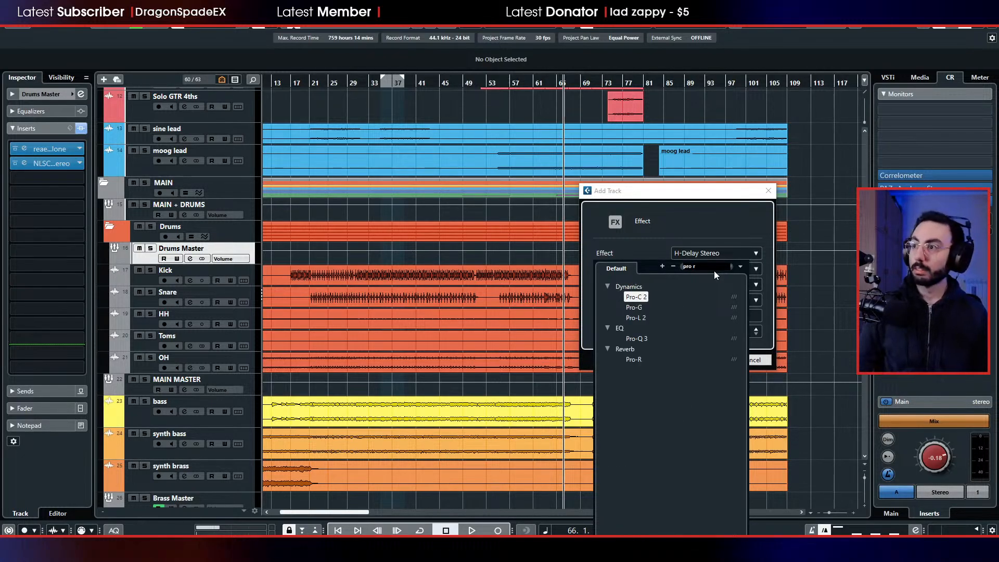
click(647, 359)
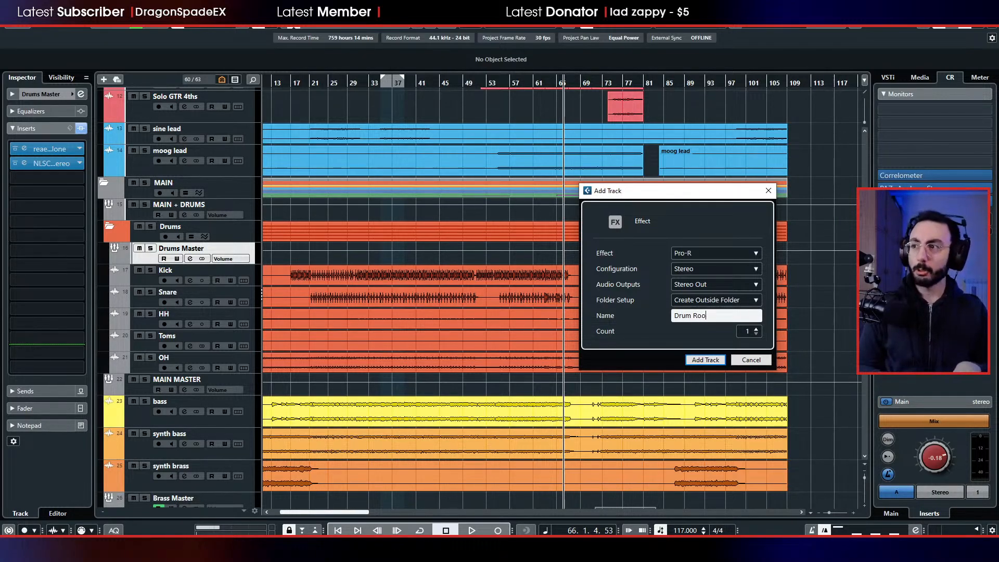
key(Return)
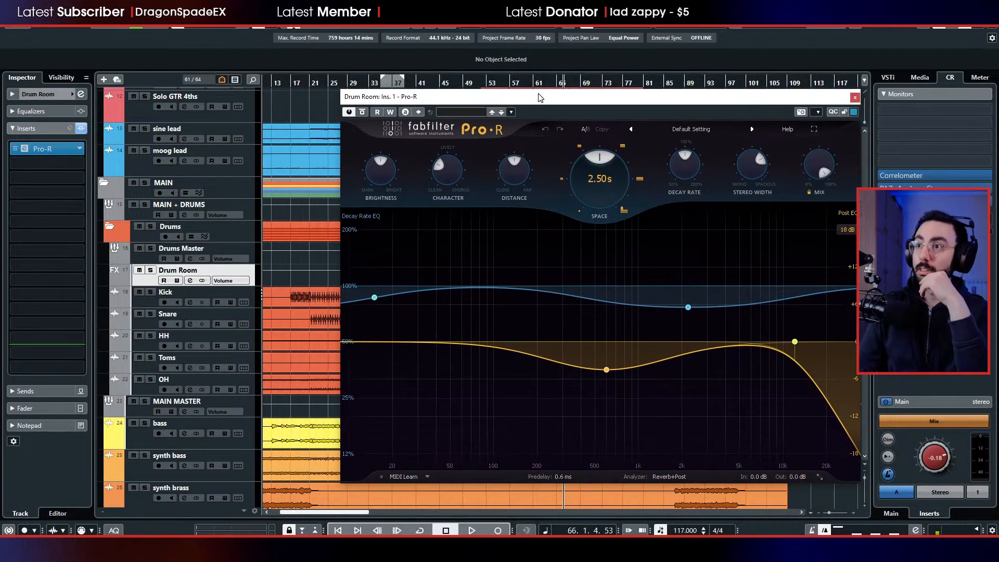
- Play from bar 37, solo the Drum Room channel to check its reverb, and stop playback
drag(539, 98, 560, 86)
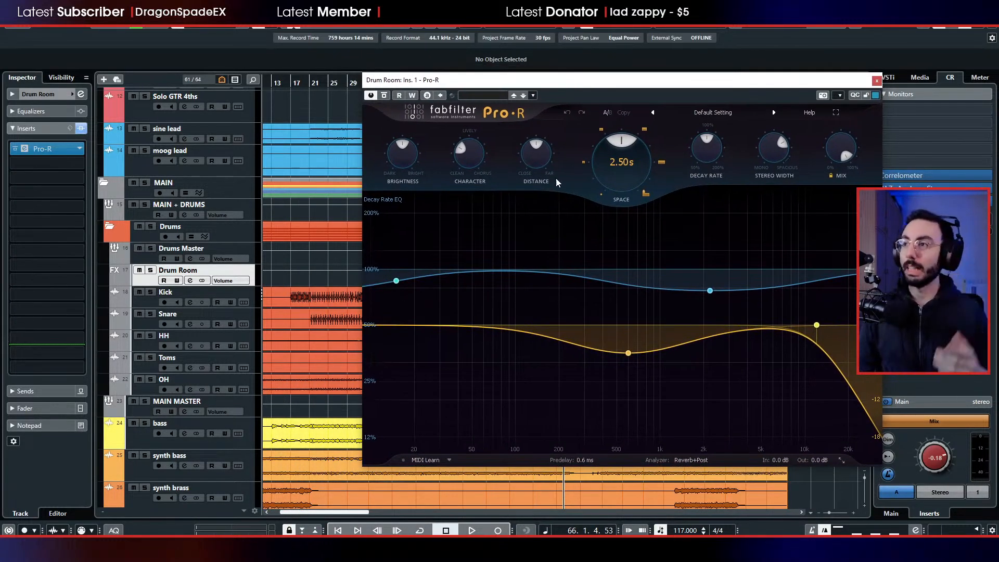
drag(621, 93, 569, 95)
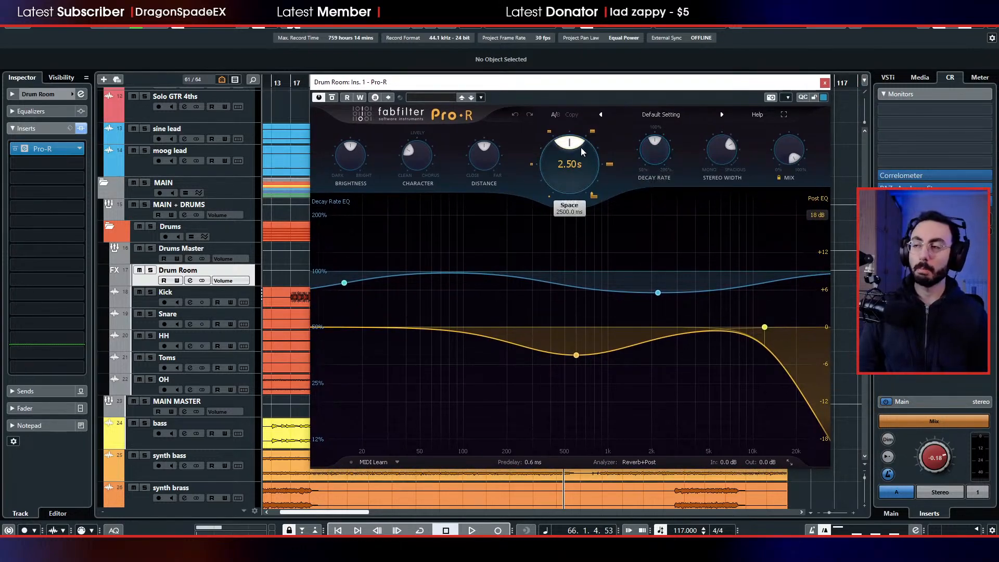
drag(552, 87, 816, 94)
drag(388, 84, 388, 73)
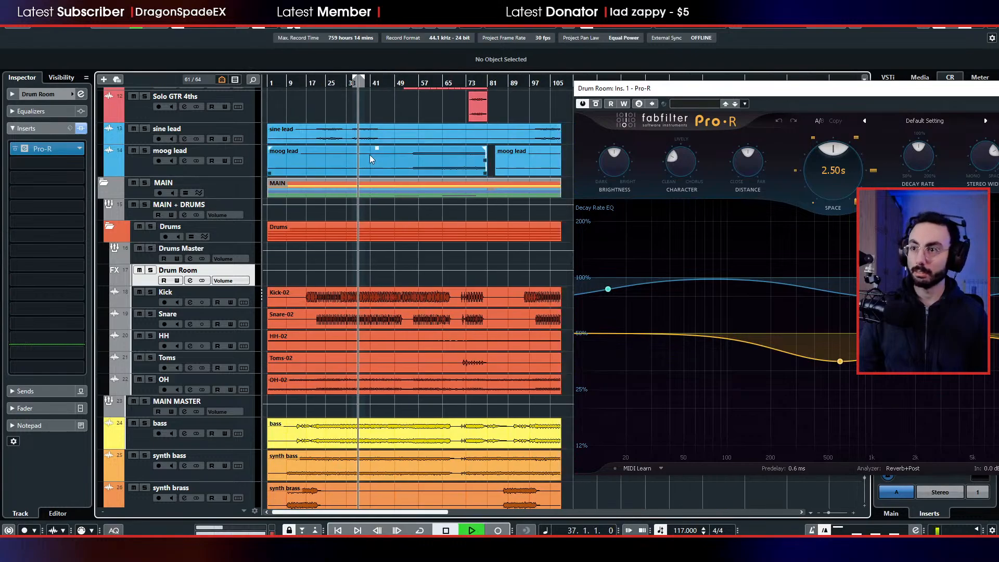
key(space)
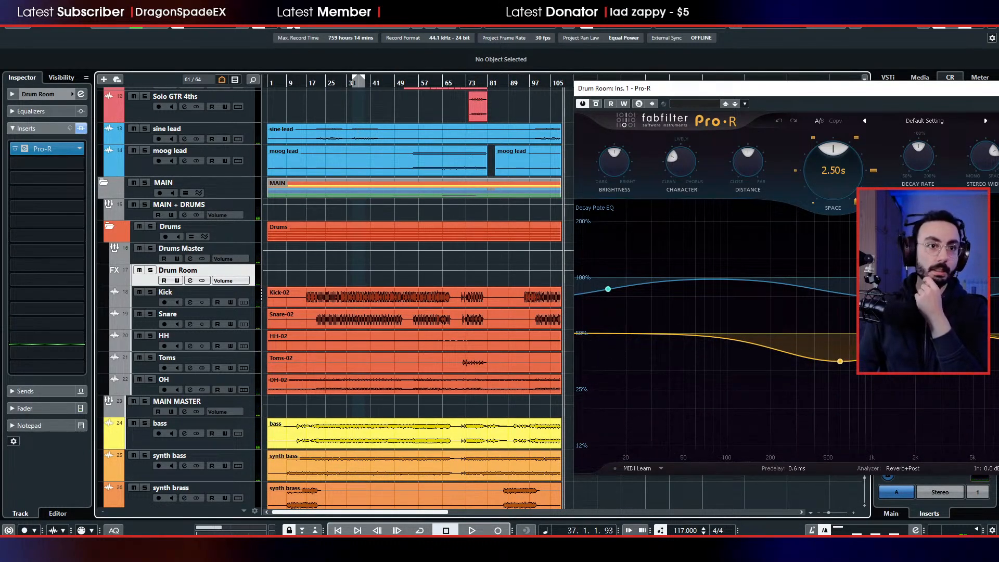
drag(694, 94, 461, 63)
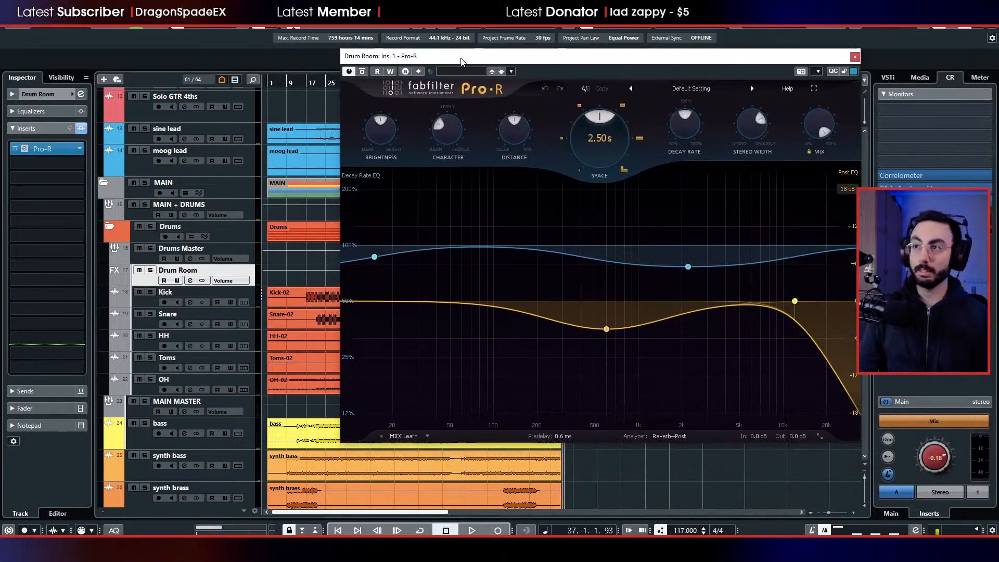
key(space)
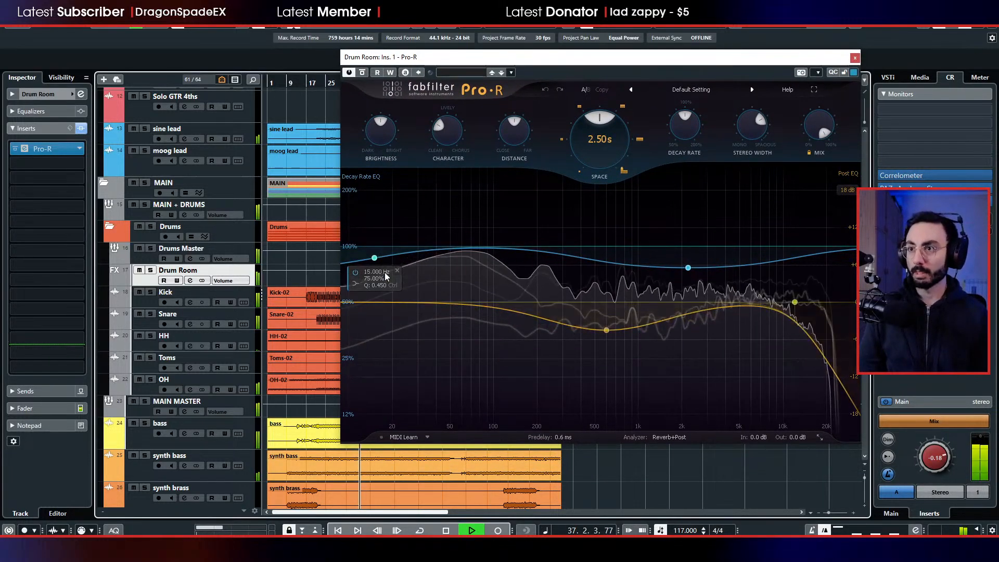
click(151, 270)
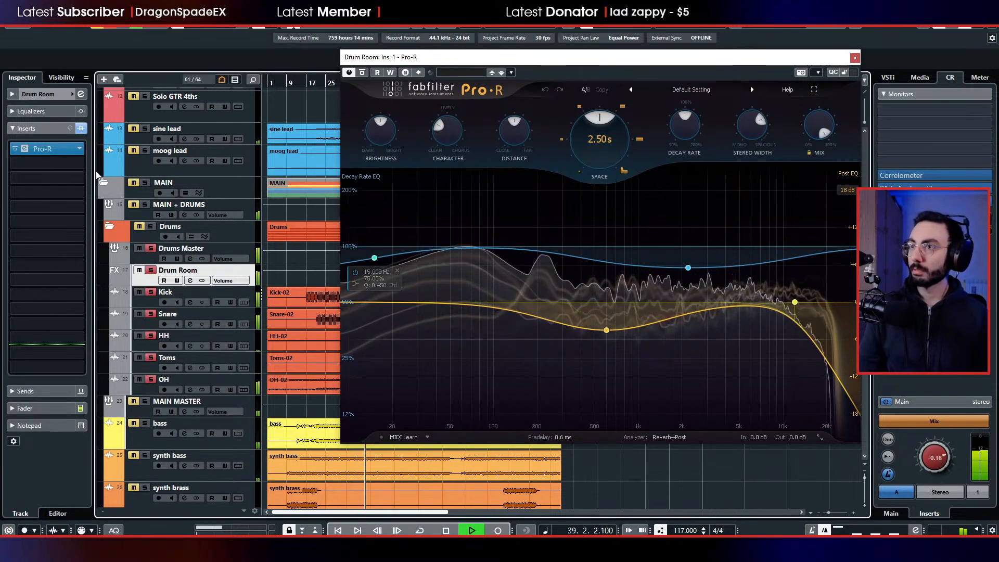
key(space)
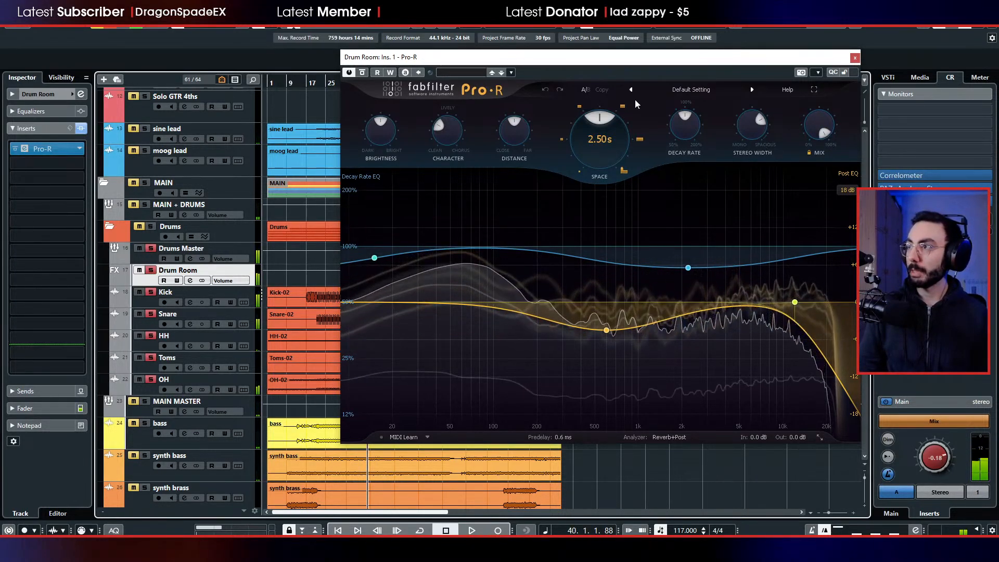
- Check where Drums Master is routed and set the Drum Room channel's output to the MAIN + DRUMS group
drag(553, 59, 762, 64)
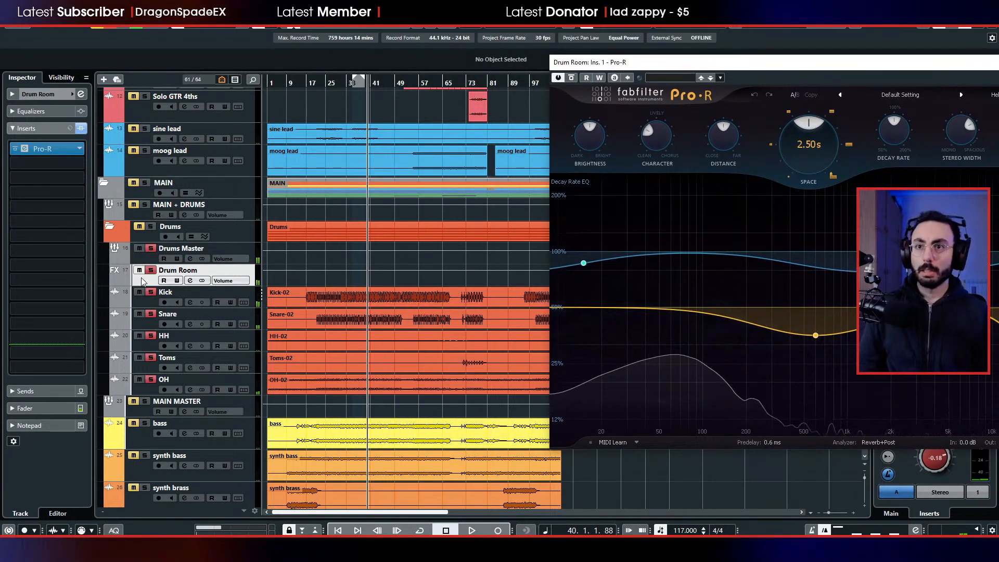
click(36, 94)
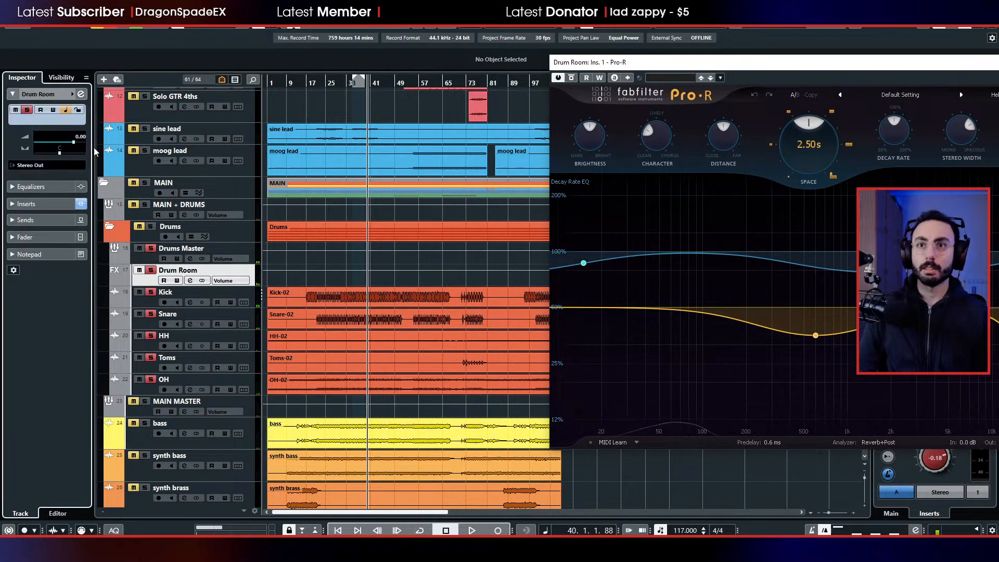
click(146, 259)
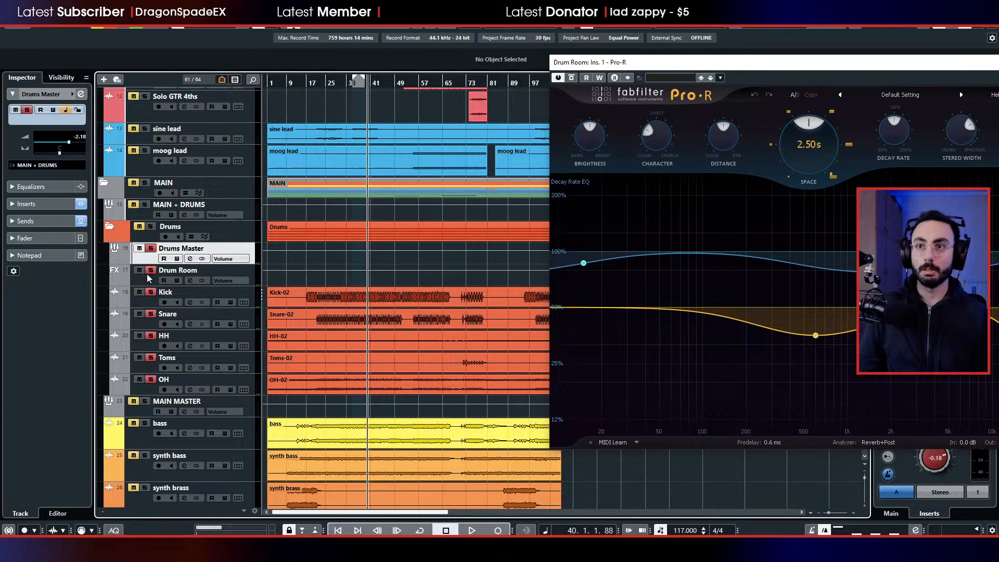
click(147, 278)
click(49, 165)
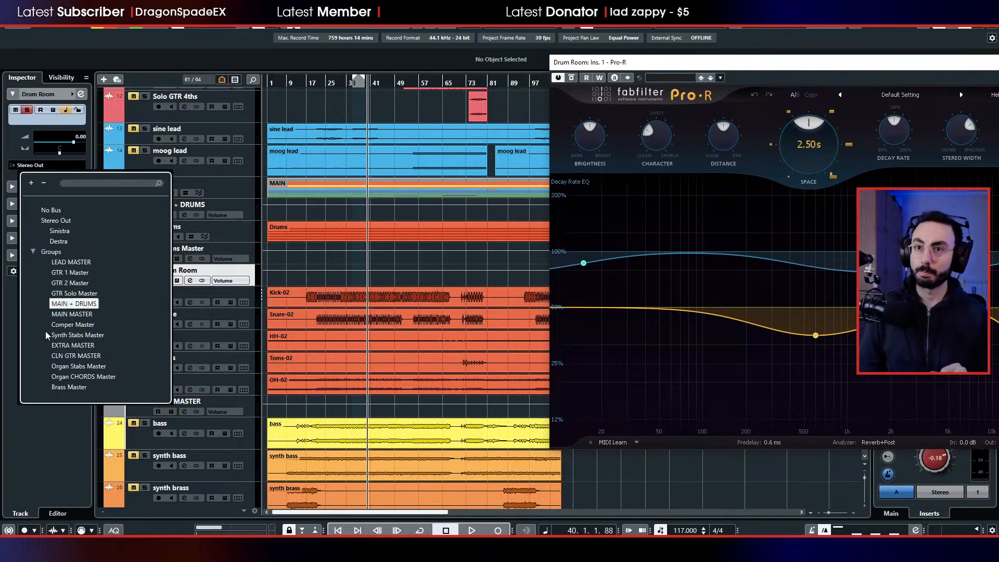
key(Return)
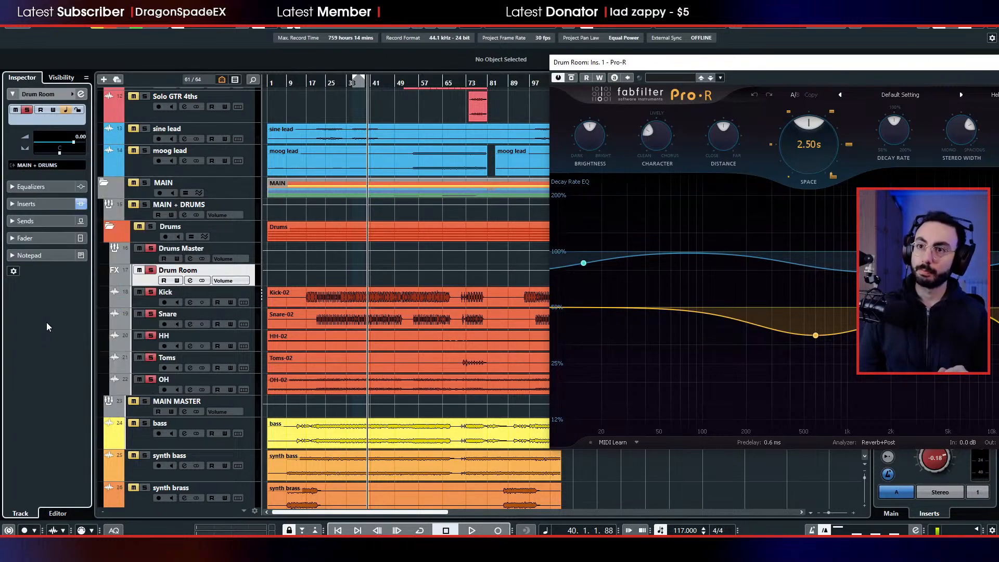
- Play the soloed drums from about bar 30 to hear the Drum Room reverb, with its window moved fully into view
click(339, 86)
key(space)
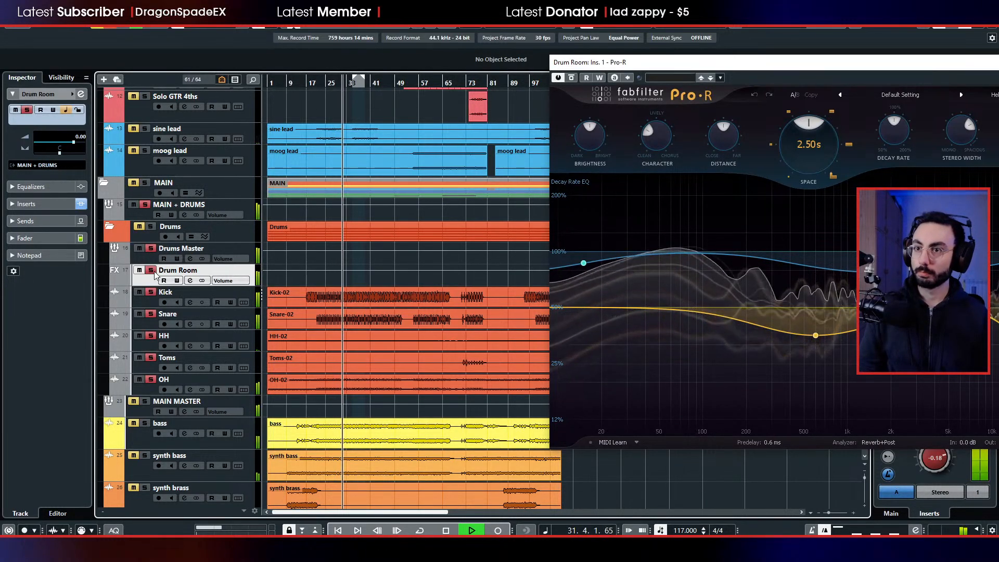
drag(705, 63, 445, 72)
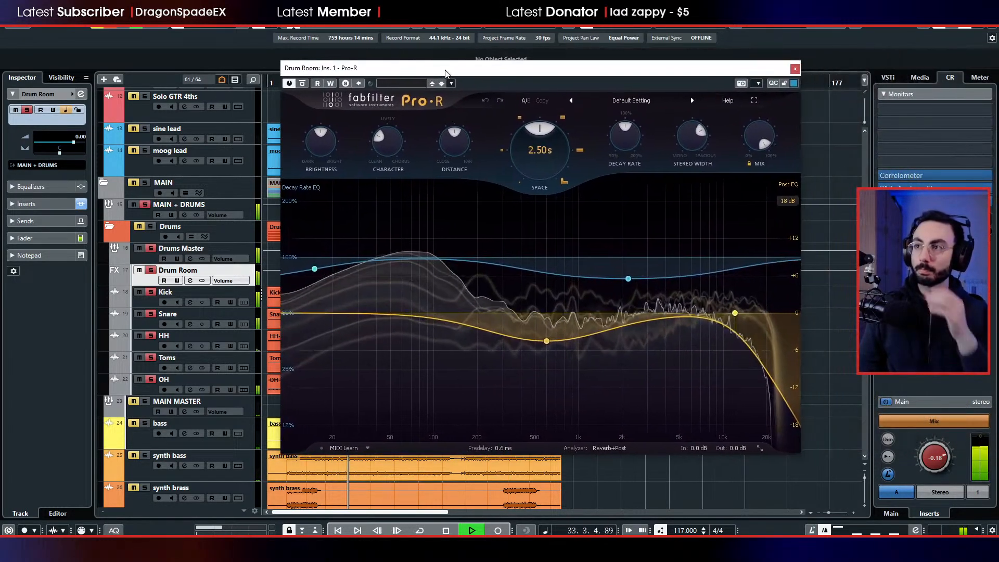
key(space)
- Load the Medium Drum Room preset from the Medium category into the Drum Room reverb and listen to it briefly
click(632, 99)
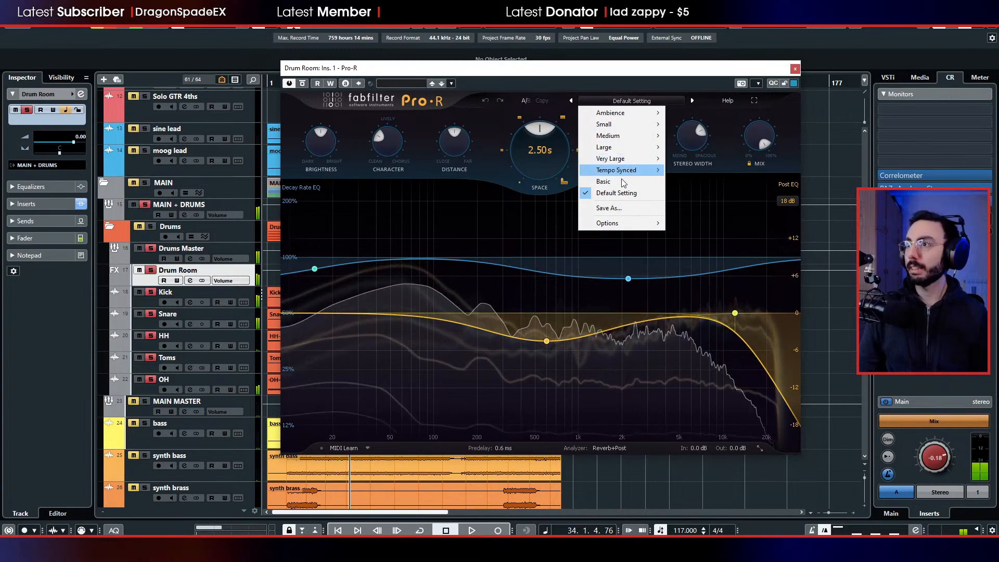
mouse_move(612, 139)
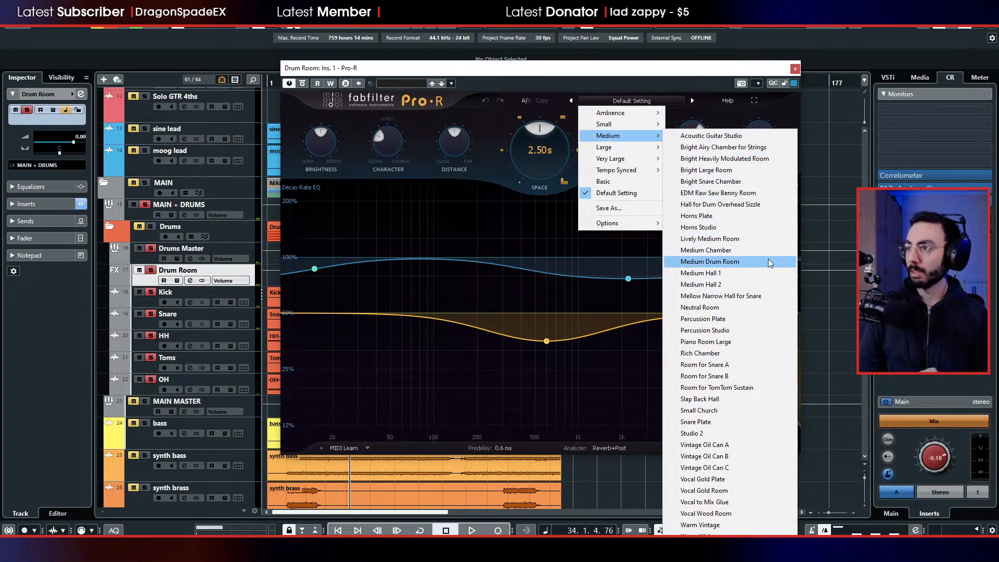
click(768, 260)
key(space)
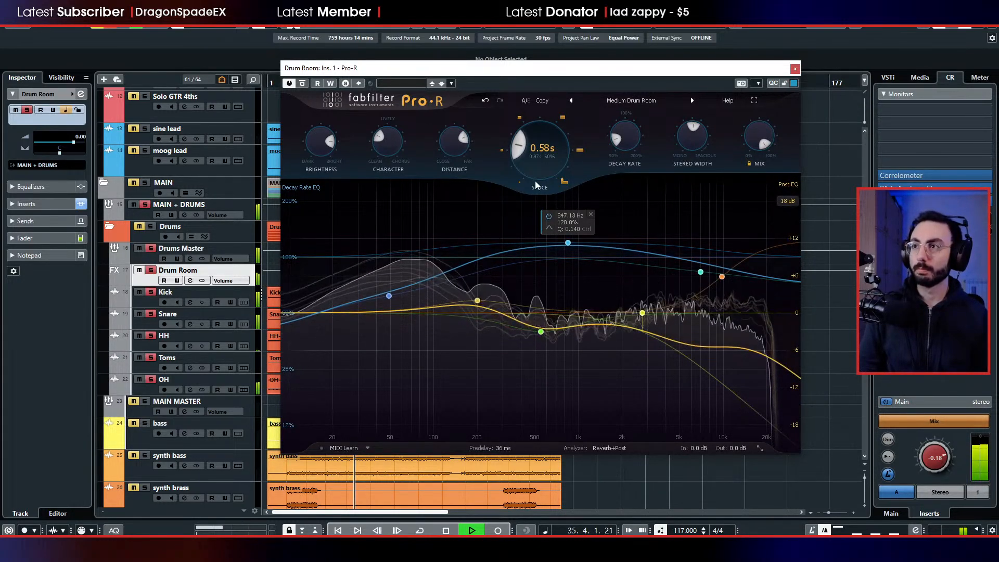
mouse_move(537, 179)
key(space)
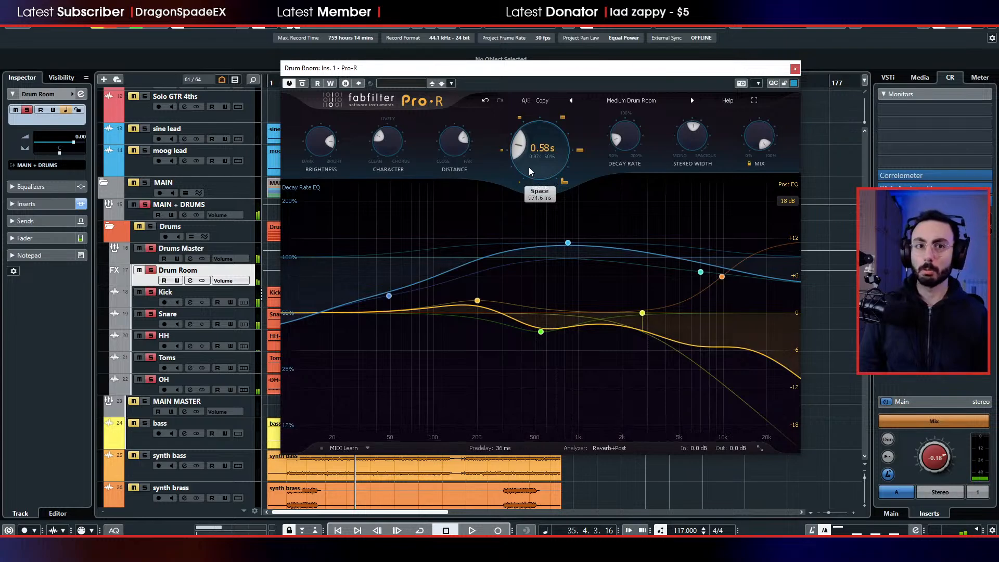
- Set the reverb's Space to about 0.69 s while listening to the drums
key(space)
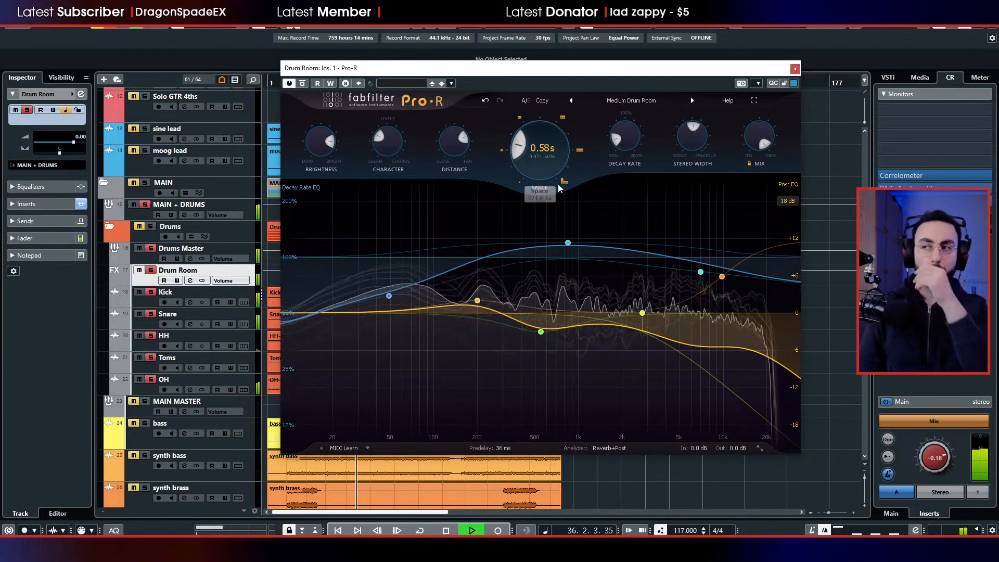
drag(539, 175, 537, 167)
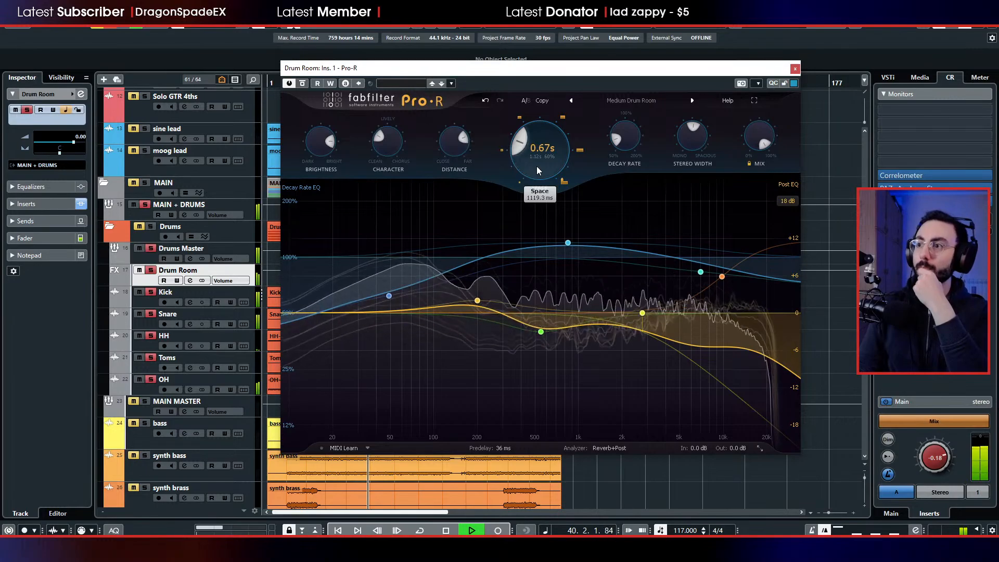
drag(537, 167, 537, 163)
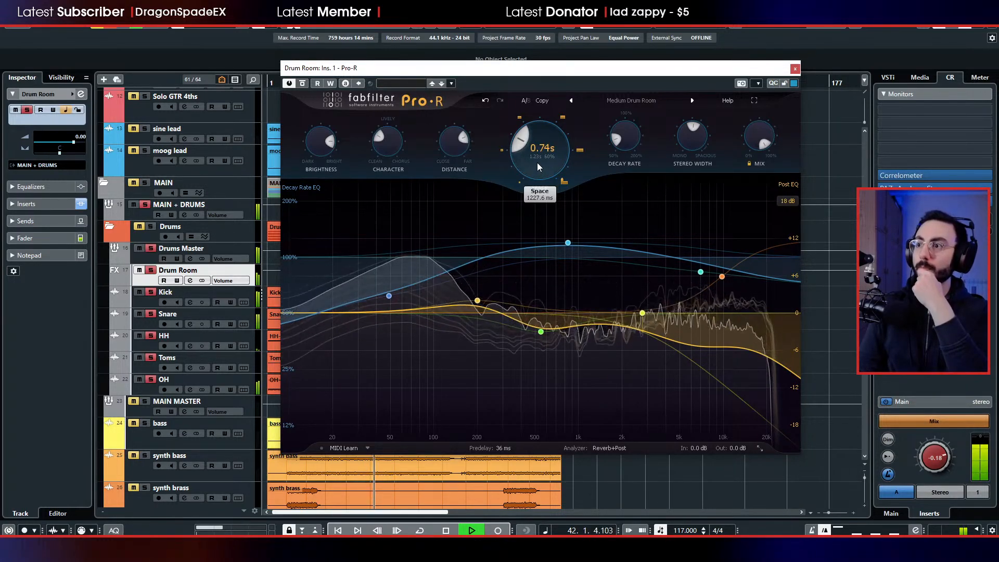
drag(537, 163, 536, 165)
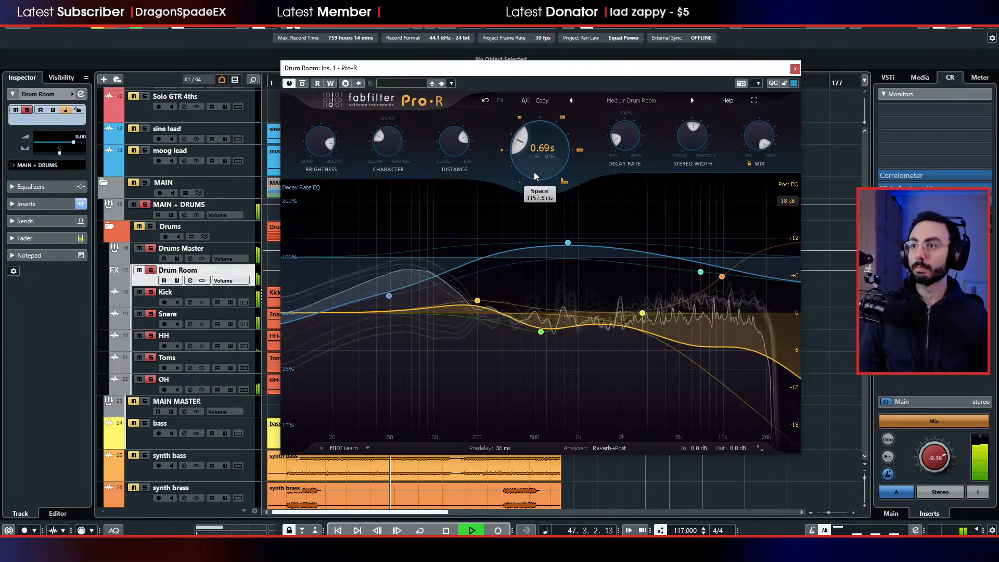
key(space)
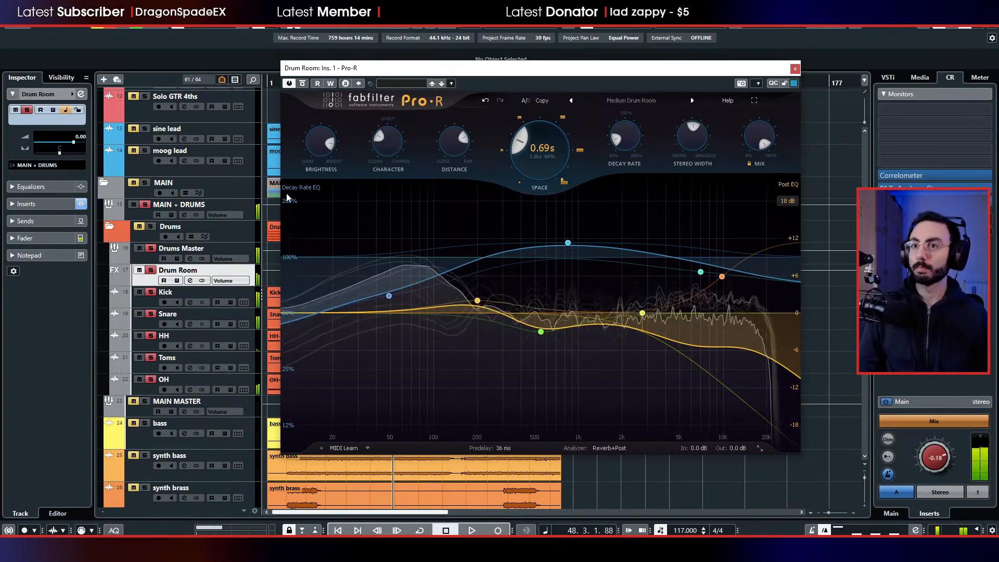
- Show the Drum Room channel's fader controls, enable Listen on it and resume playback
click(52, 241)
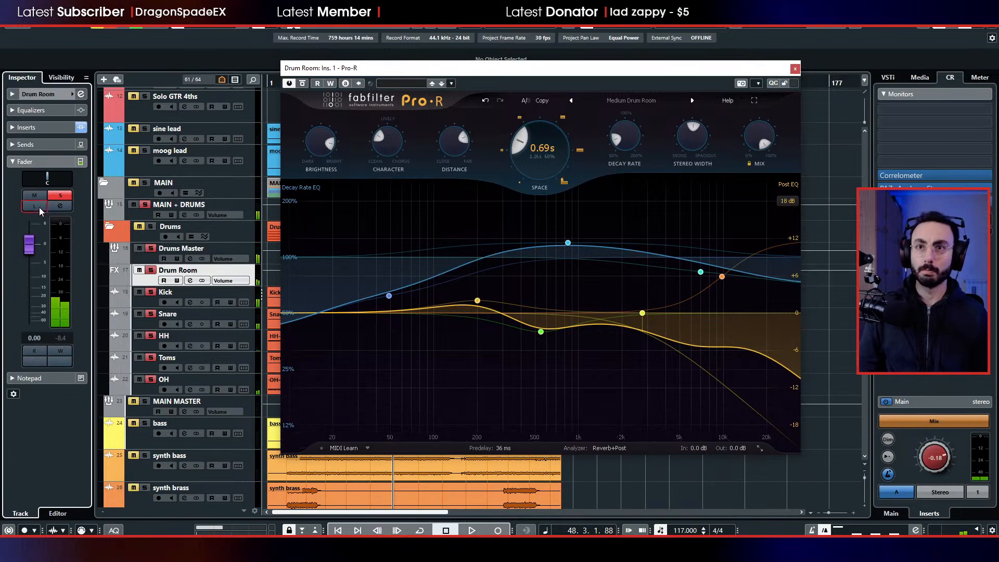
key(space)
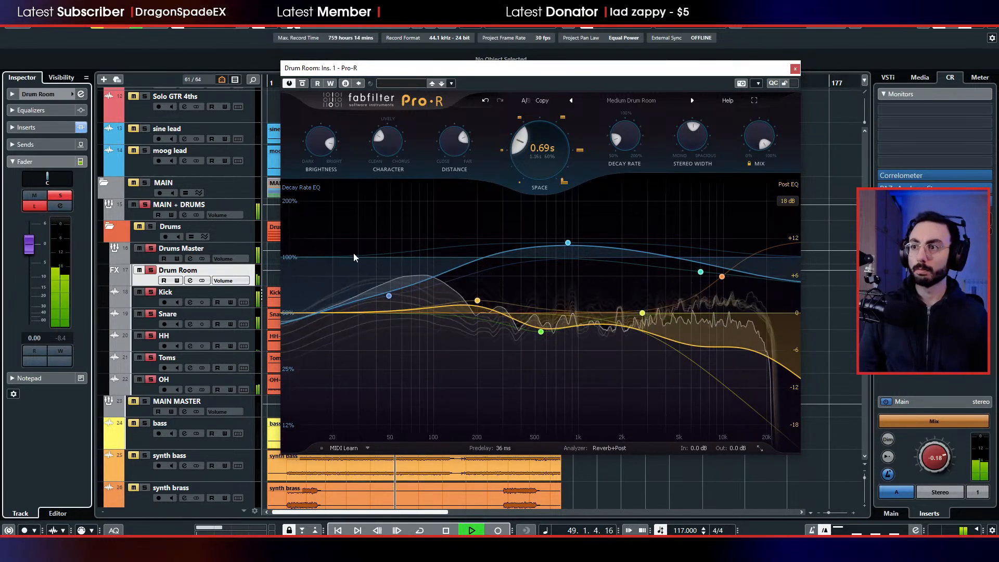
mouse_move(560, 322)
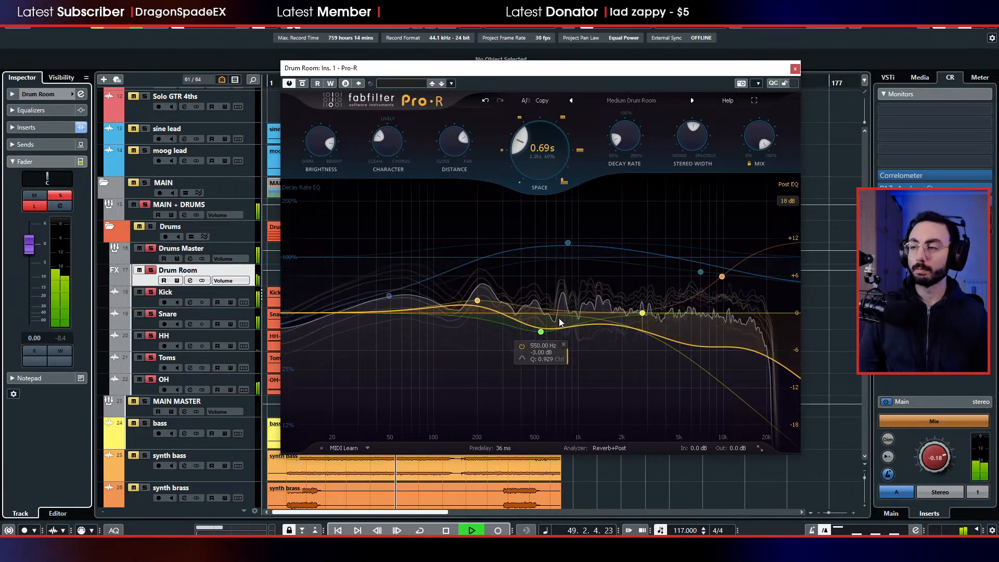
- Move the reverb's post EQ high cut to about 4.8 kHz and add a low cut at about 50 Hz
click(643, 314)
drag(644, 294, 678, 300)
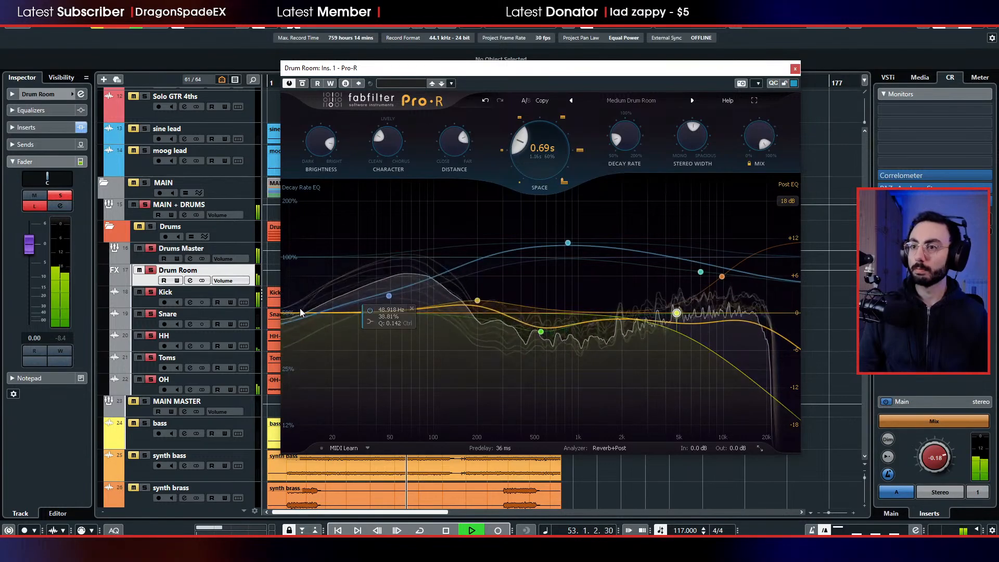
drag(298, 315, 386, 313)
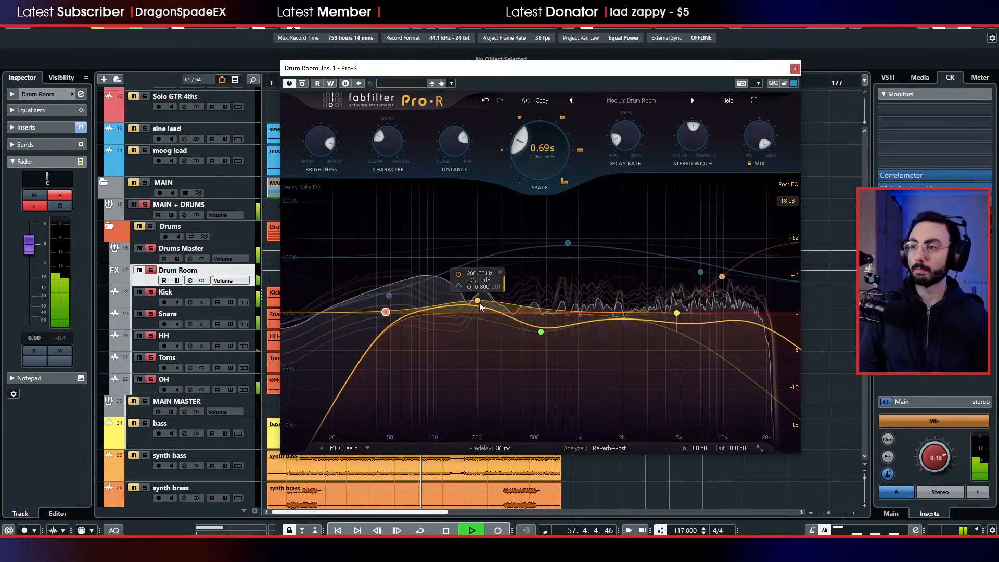
- Bring the reverb's 200 Hz post EQ boost down to nearly flat and add a slight boost around 2 kHz
drag(478, 302, 469, 312)
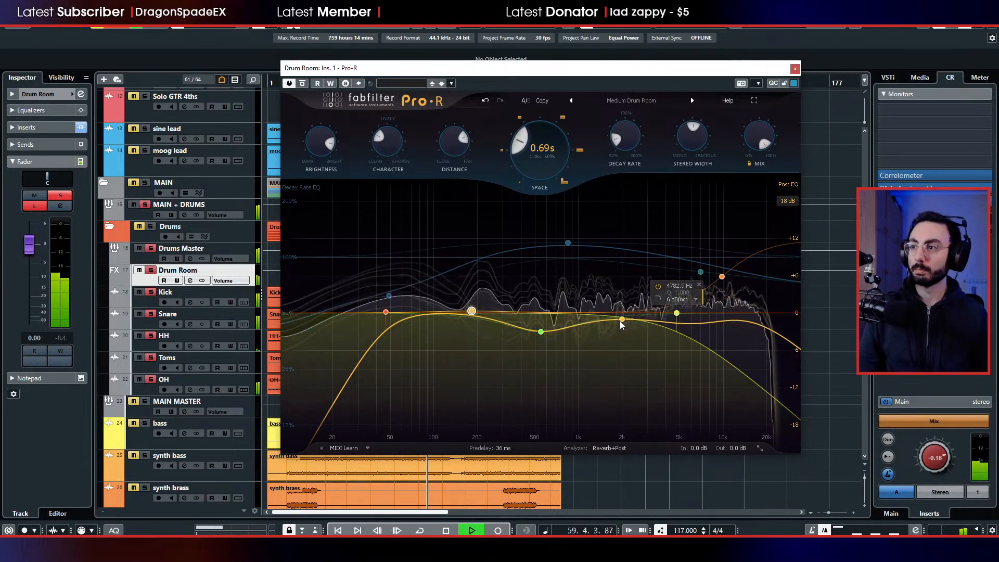
mouse_move(622, 321)
mouse_down()
mouse_move(630, 266)
mouse_move(575, 274)
mouse_move(636, 284)
mouse_move(652, 298)
mouse_move(645, 311)
mouse_move(625, 313)
mouse_up()
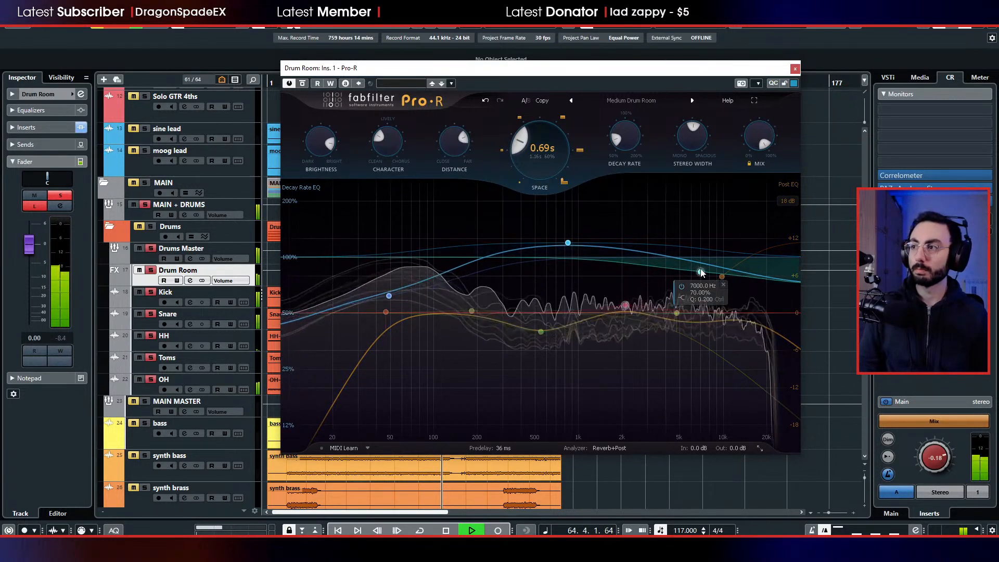
- Raise the reverb's 7 kHz decay rate band to about 88% and close the reverb window
drag(701, 271, 698, 255)
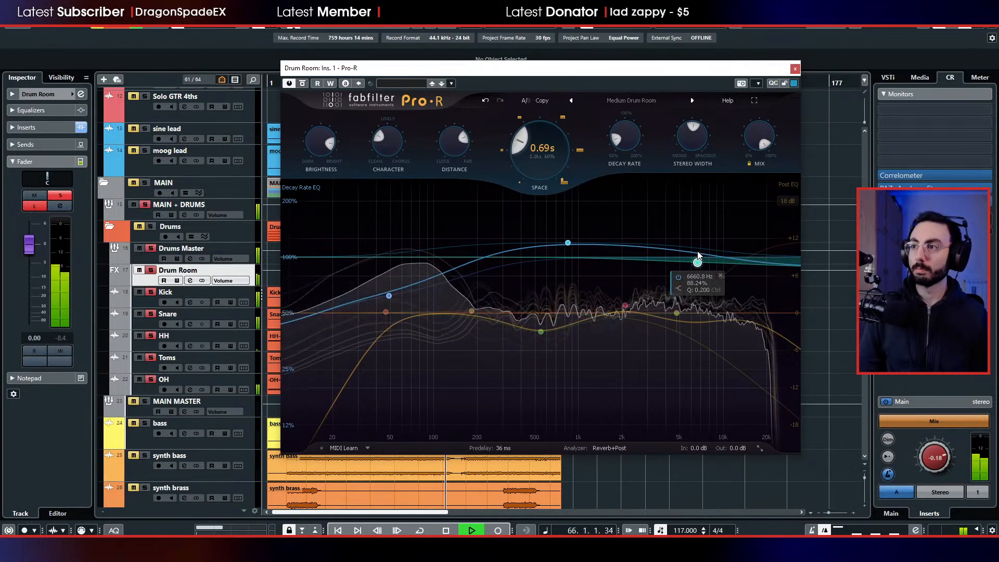
click(794, 69)
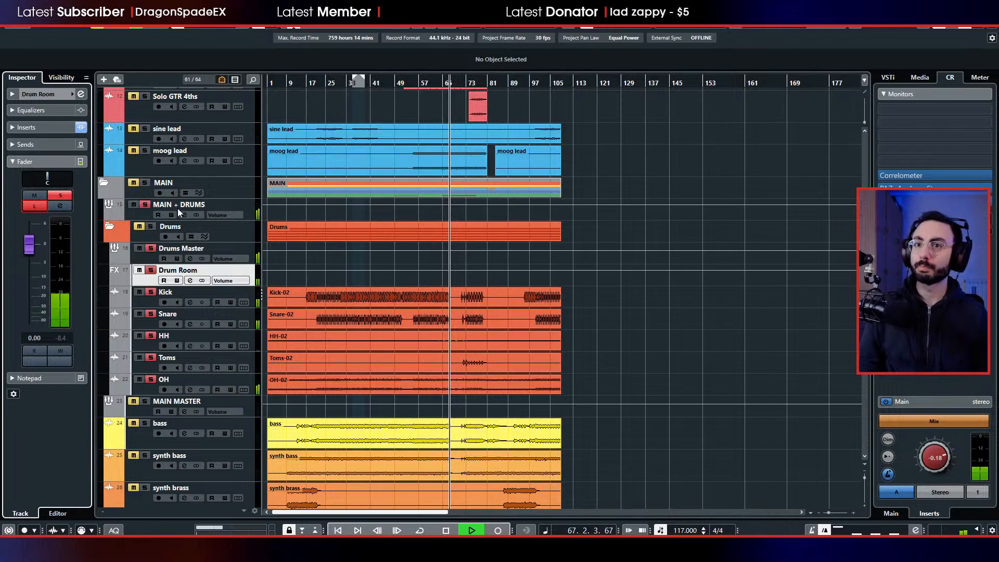
- Turn off Listen on the Drum Room channel and replay the soloed drums from about bar 30
click(37, 205)
click(338, 86)
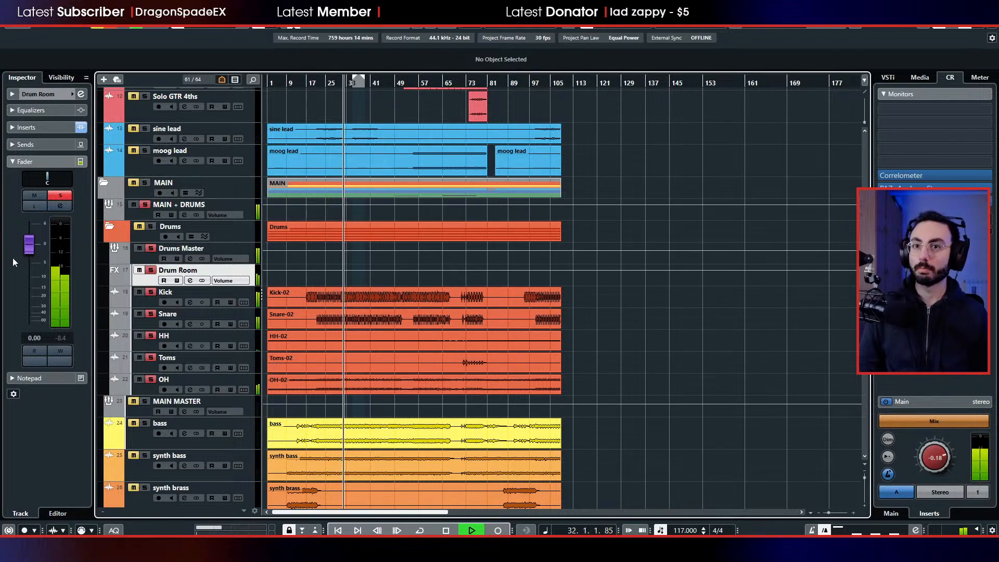
key(space)
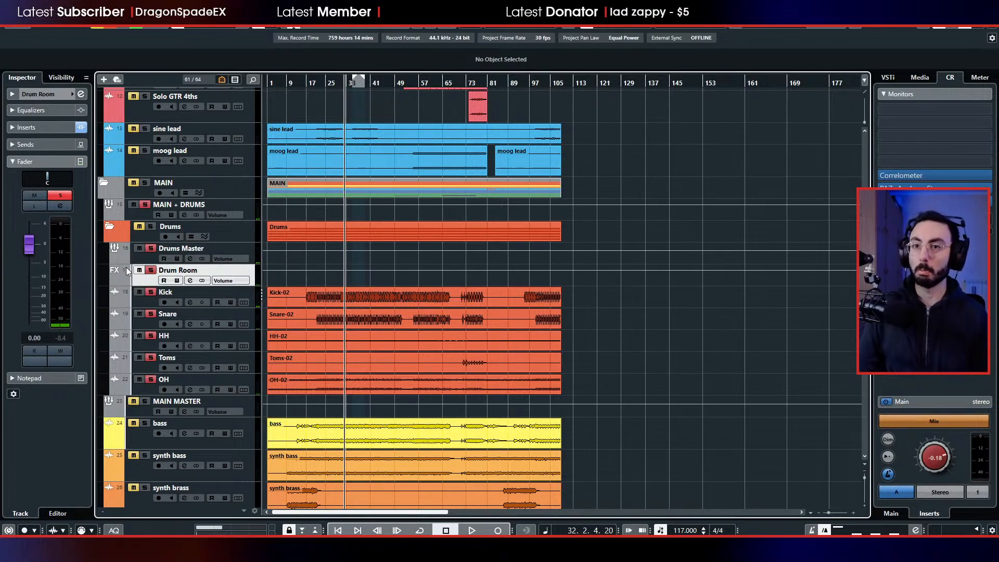
key(space)
- Lower the Drum Room fader to -6.10 dB, comparing against fully muted reverb during playback
drag(30, 243, 37, 266)
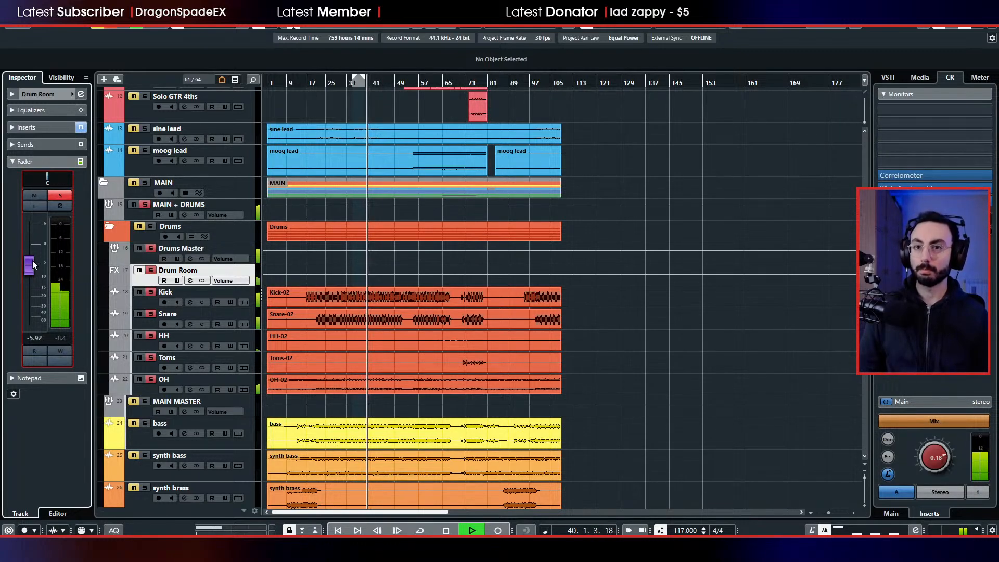
drag(32, 267, 30, 274)
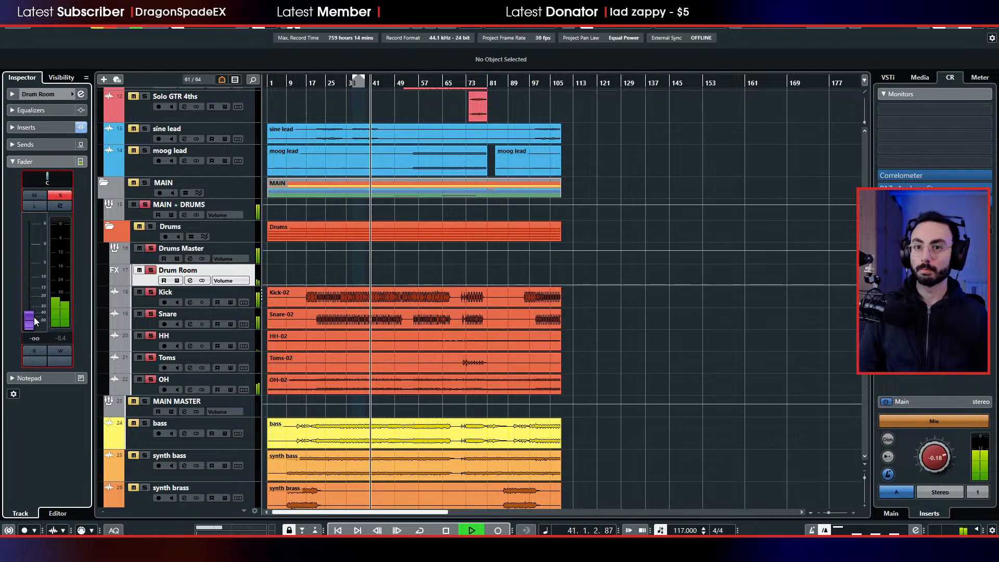
drag(35, 321, 34, 266)
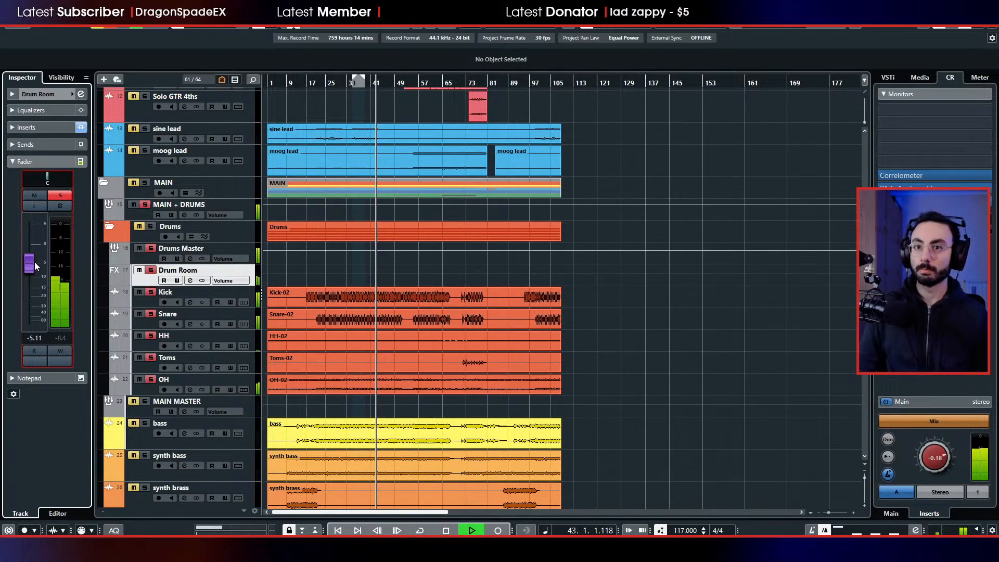
drag(36, 267, 34, 269)
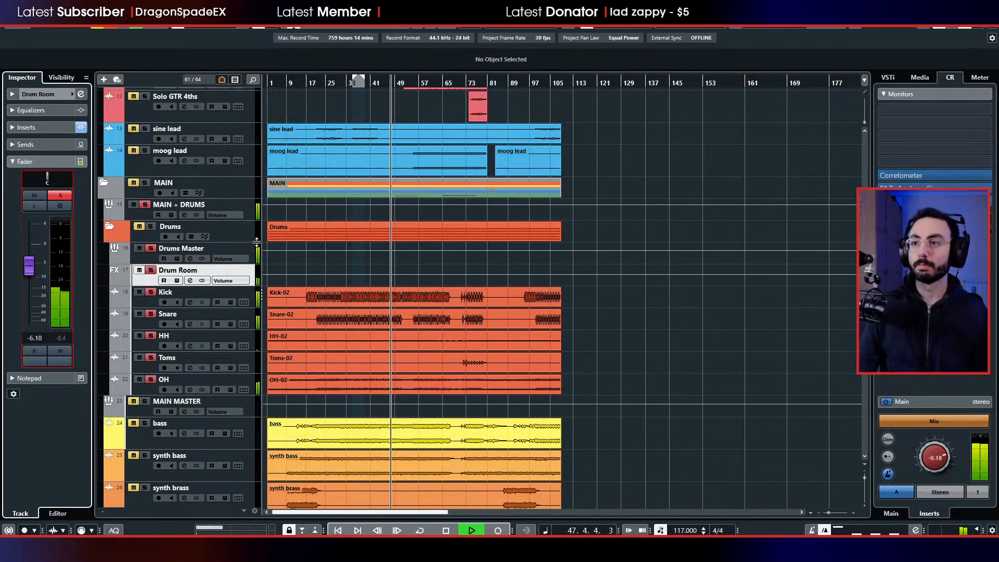
- Unsolo all tracks and listen to the drums within the full mix
key(s)
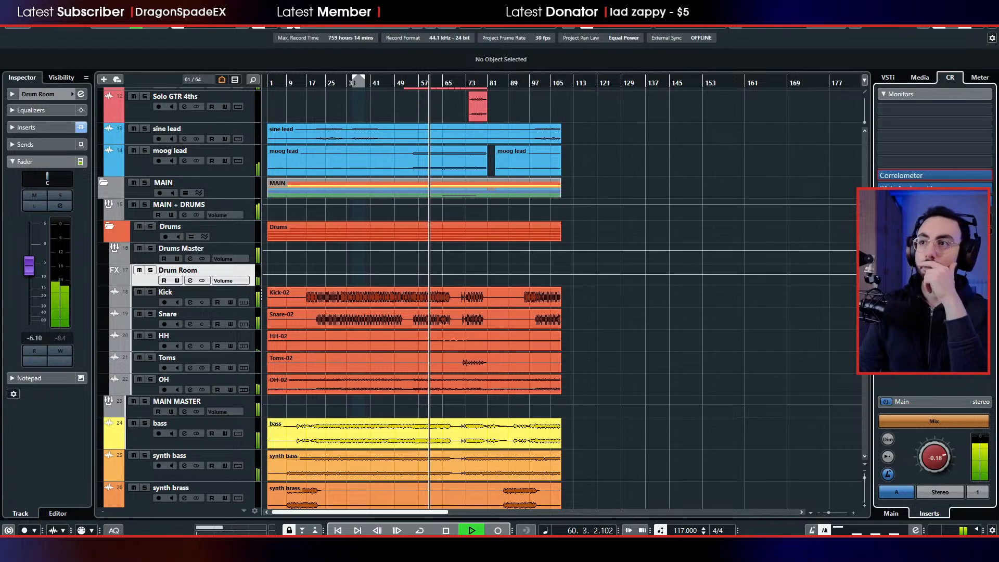
scroll(648, 284, down, 3)
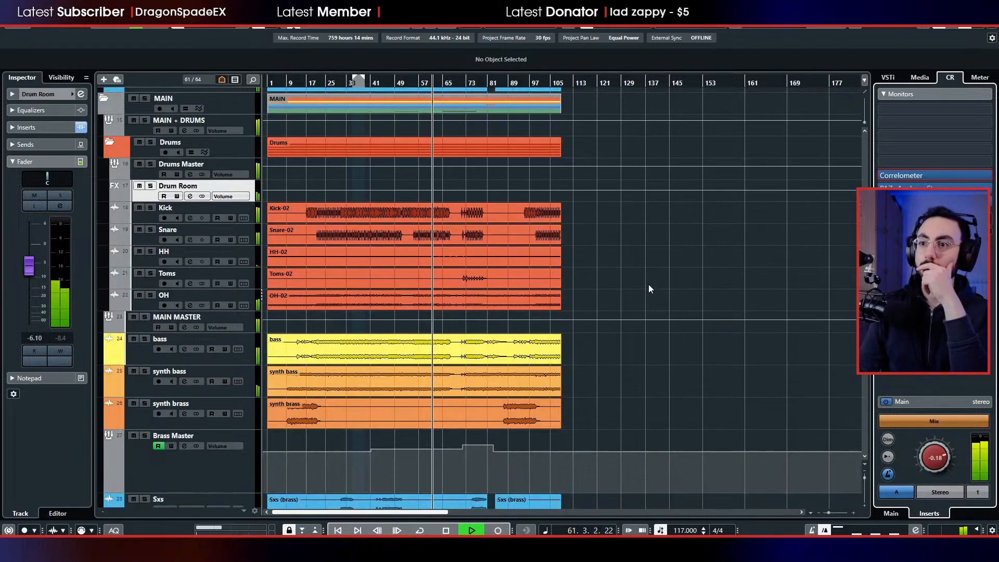
scroll(648, 284, up, 6)
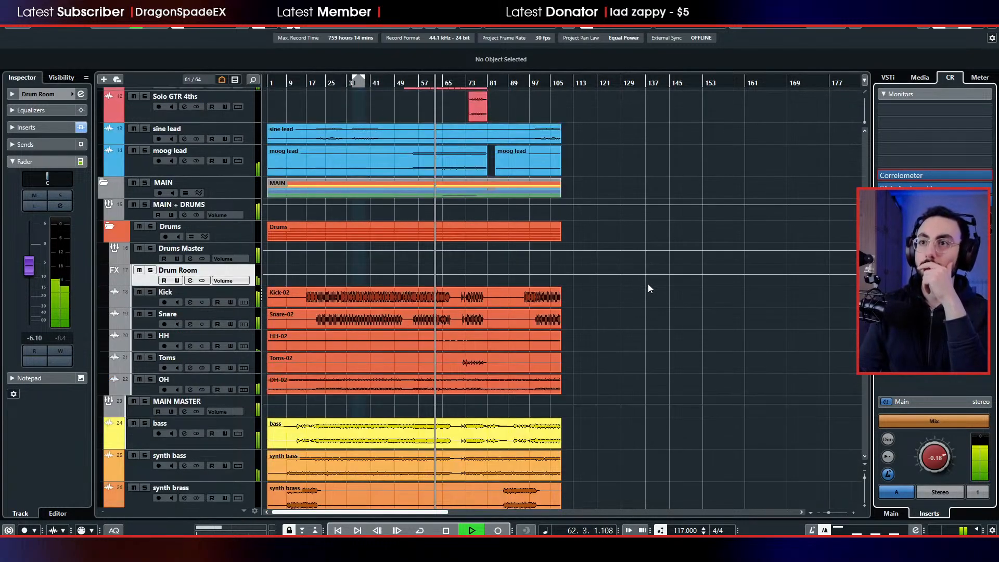
scroll(647, 289, down, 3)
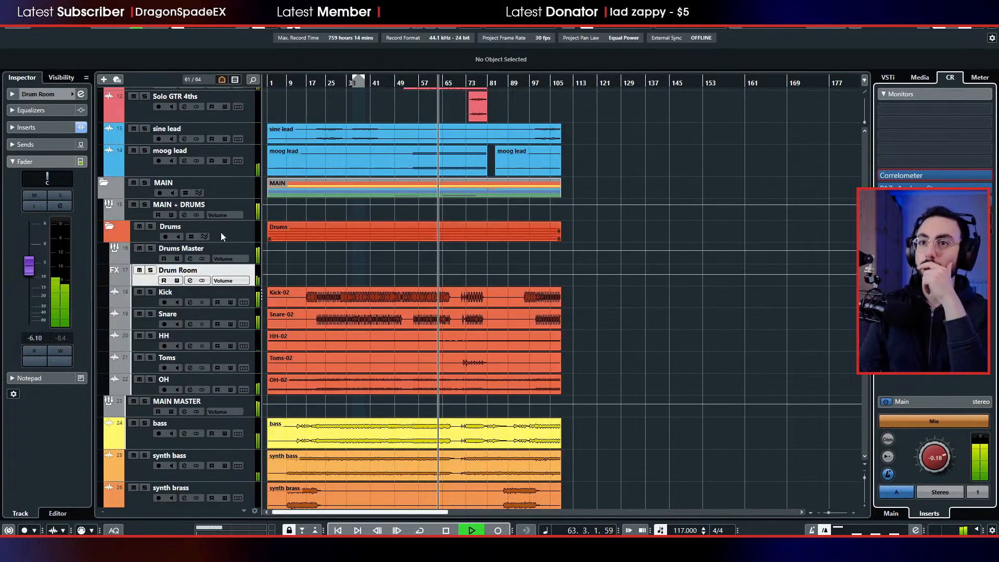
- Raise the Drums Master fader slightly
click(148, 259)
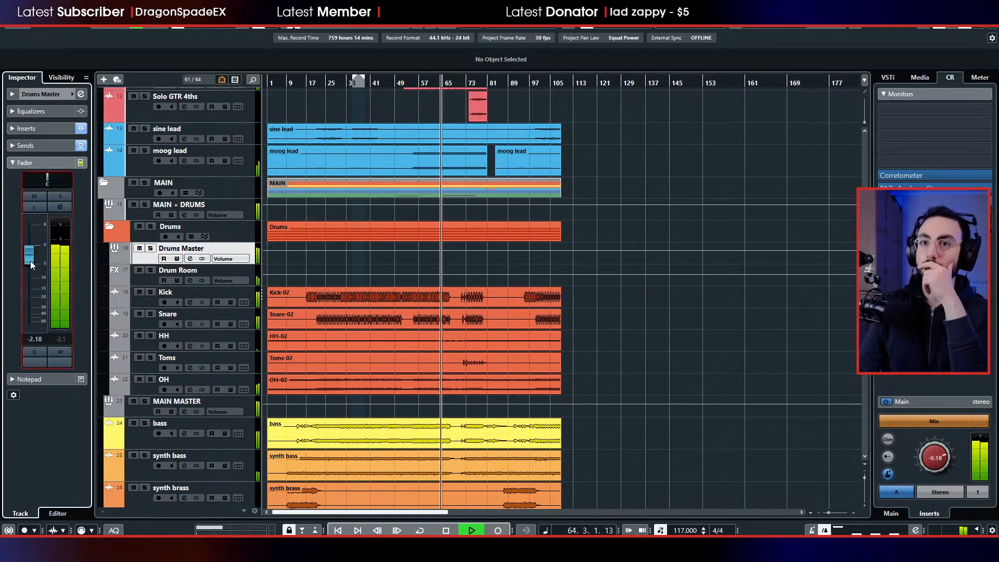
drag(31, 260, 33, 257)
- Set the Snare track's fader to -0.90 dB and replay the mix from about bar 40
click(138, 324)
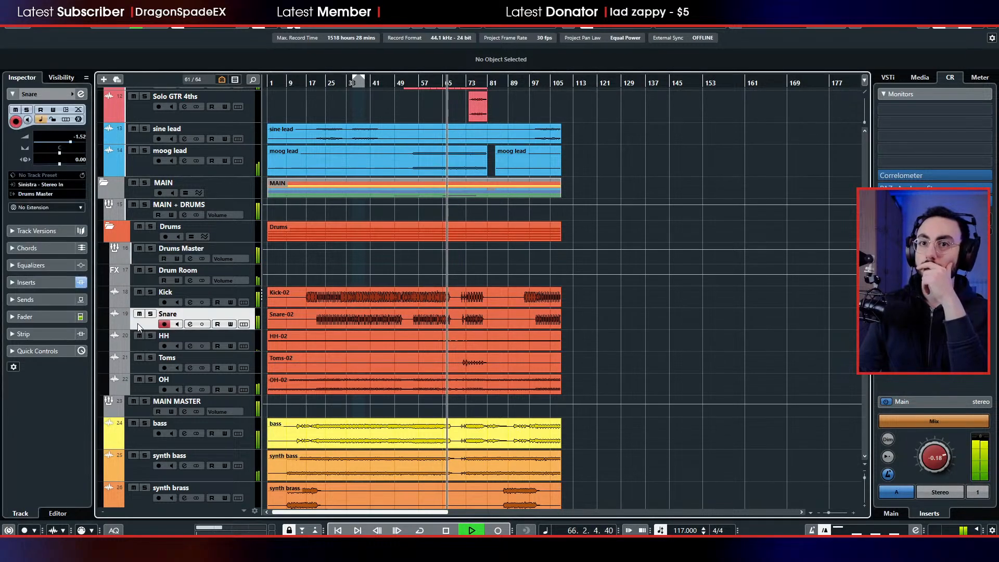
click(41, 316)
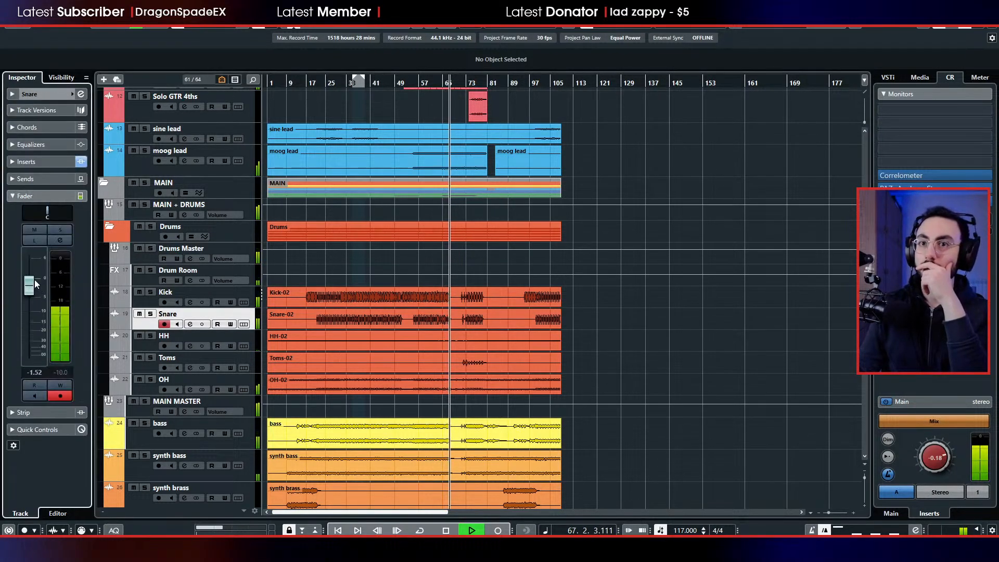
drag(32, 289, 33, 289)
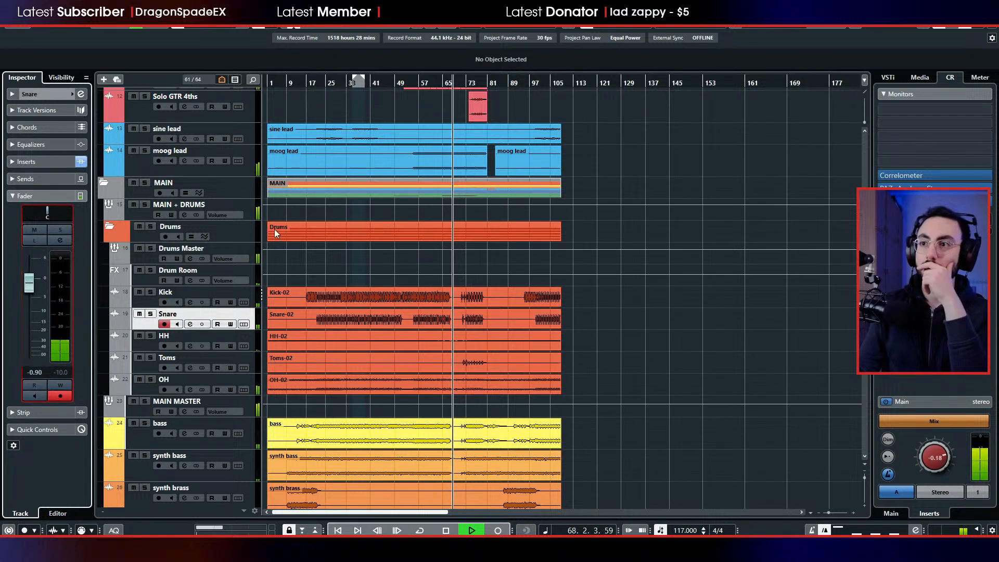
click(371, 82)
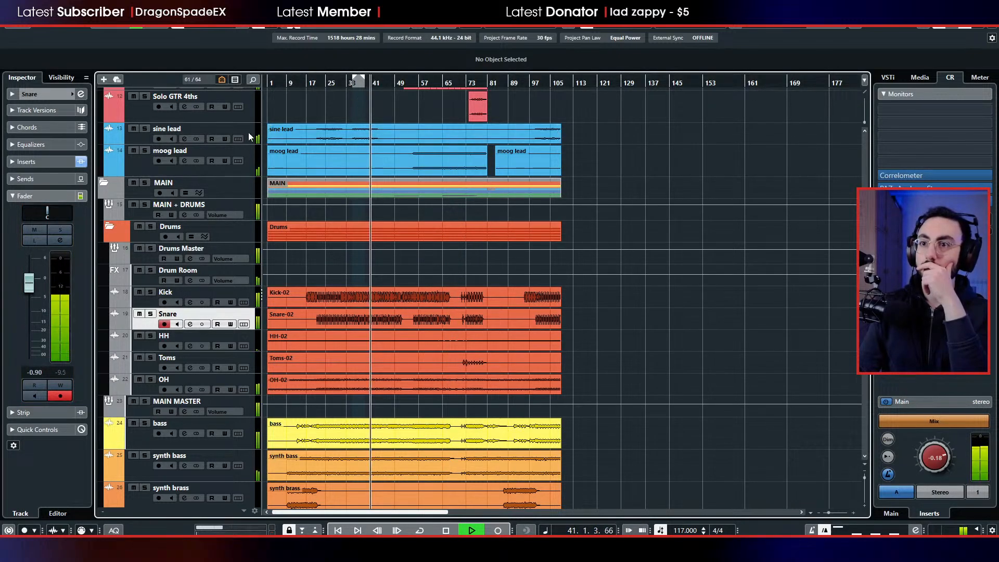
- Lower the Snare fader to -2.75 dB during playback and solo the Drums folder
mouse_move(29, 283)
mouse_down()
mouse_move(17, 381)
mouse_move(39, 296)
mouse_up()
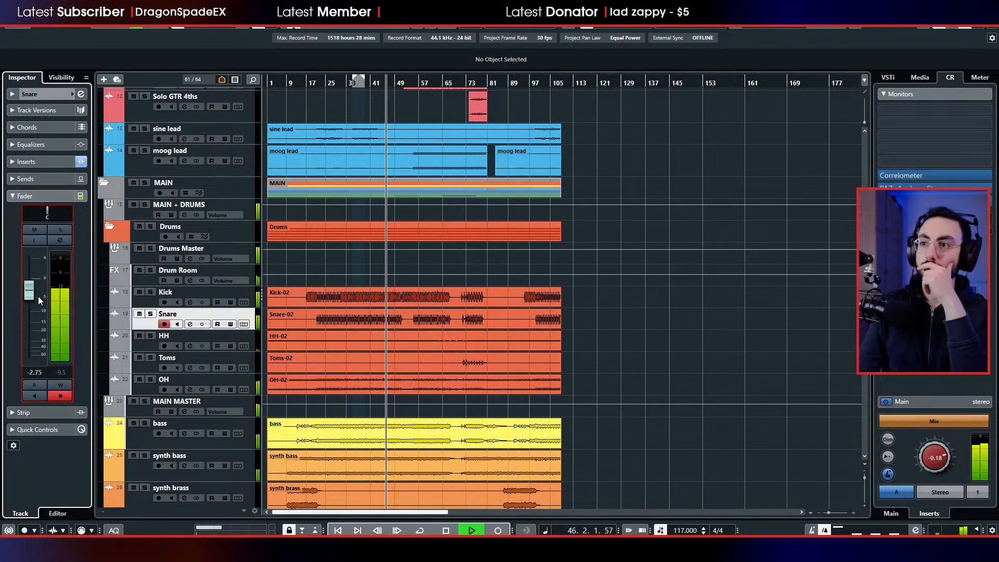
click(149, 301)
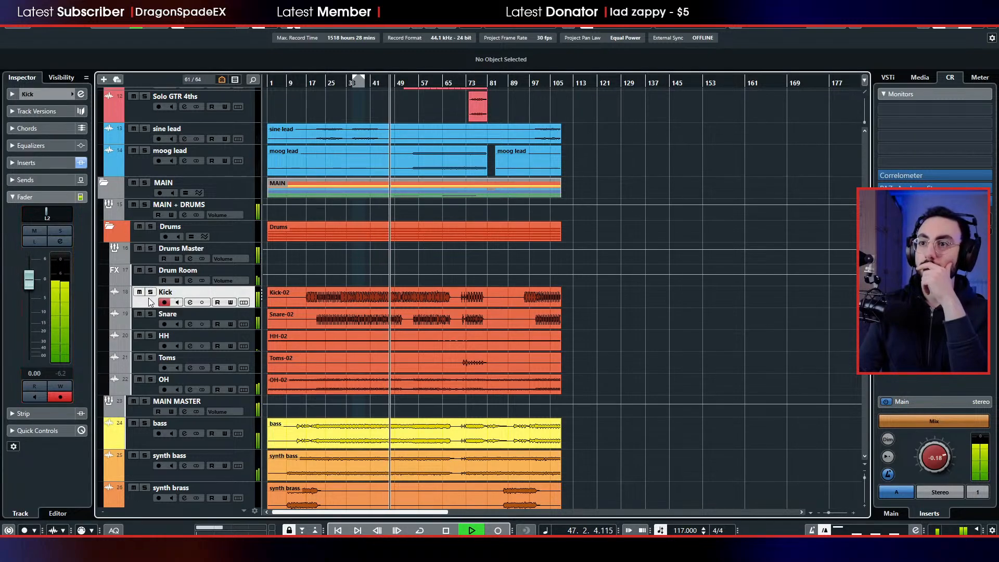
click(150, 227)
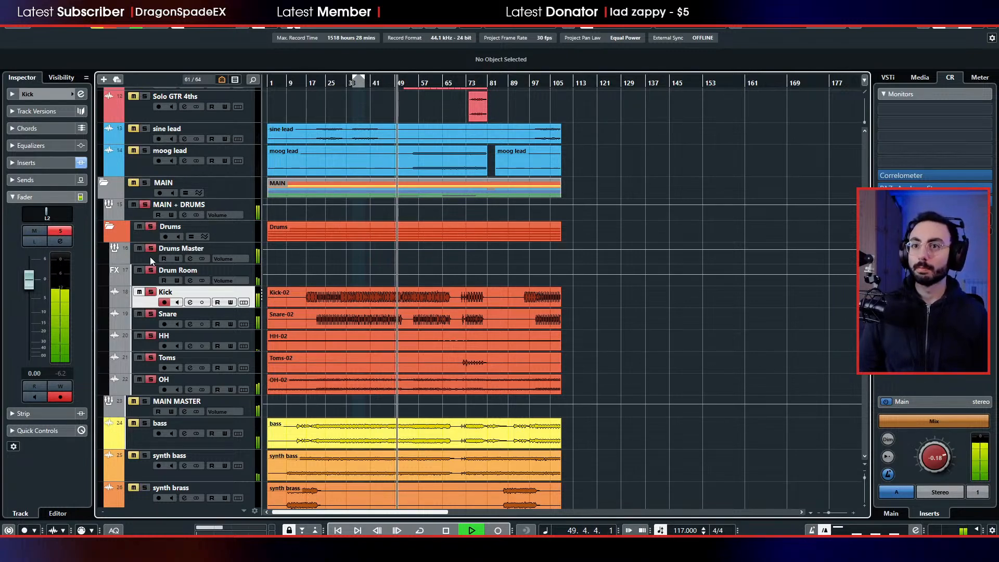
key(space)
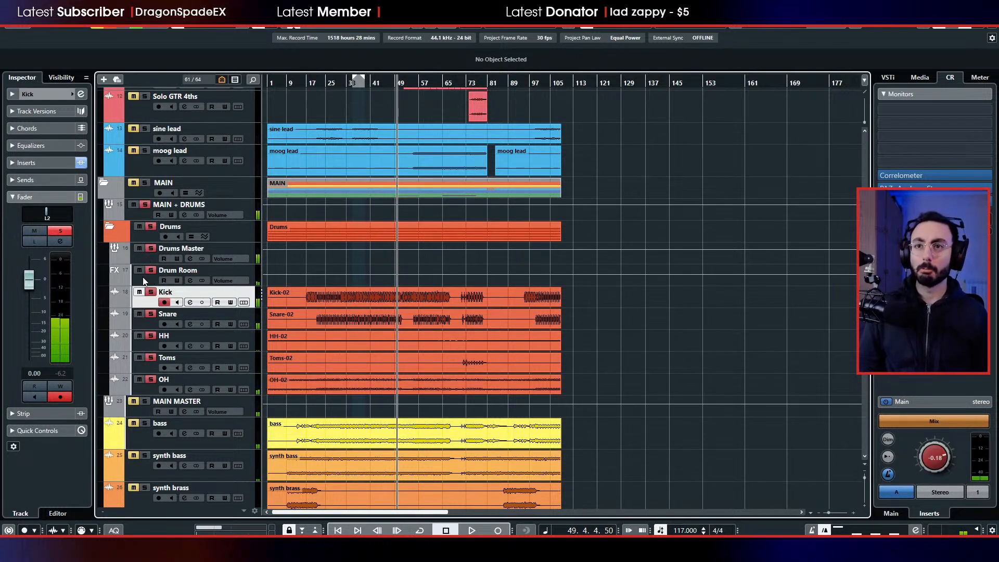
- Set the Space control of the Drum Room's Pro-R reverb to 0.90 s while the soloed drums play
click(144, 281)
click(42, 129)
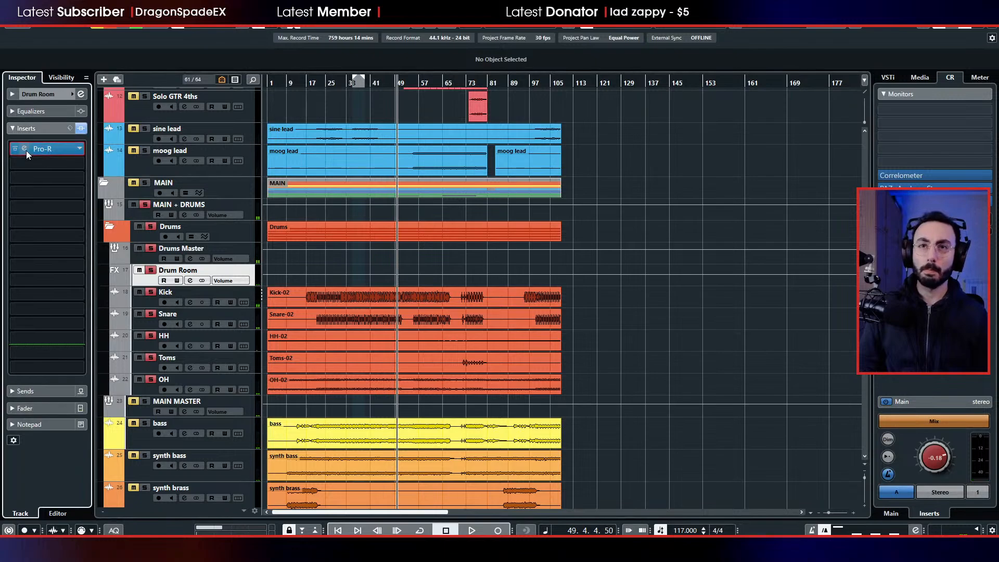
click(26, 151)
key(space)
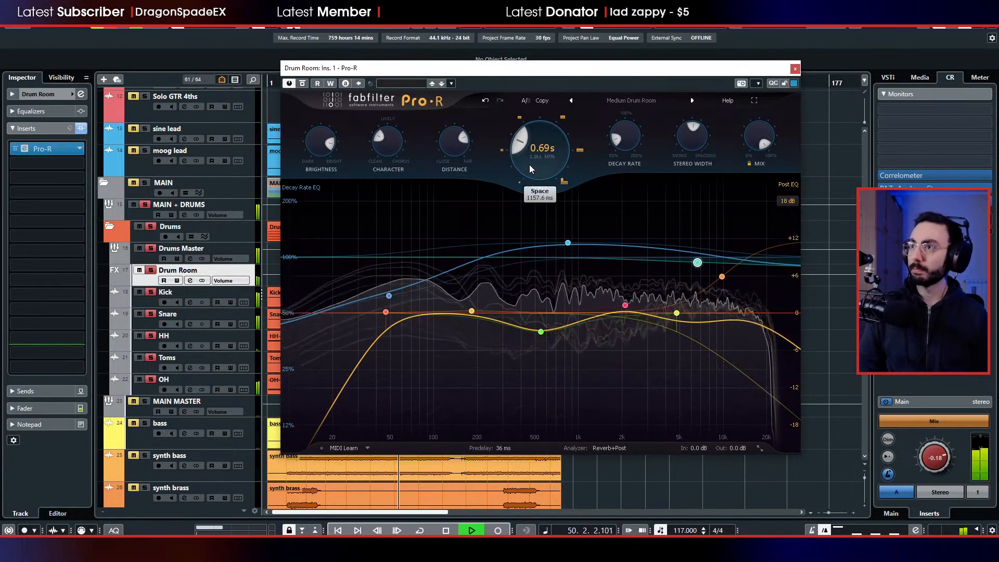
drag(529, 164, 528, 149)
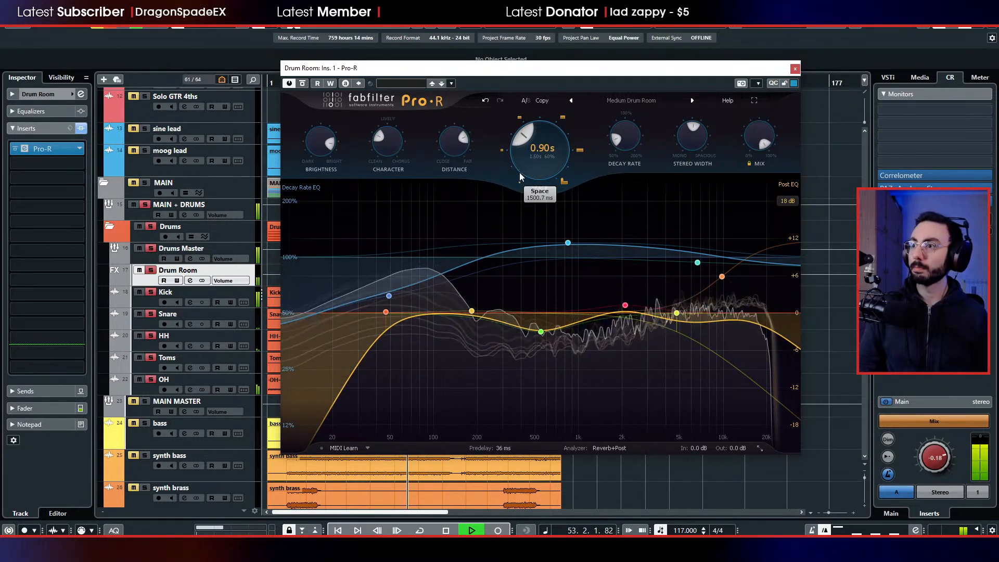
click(795, 68)
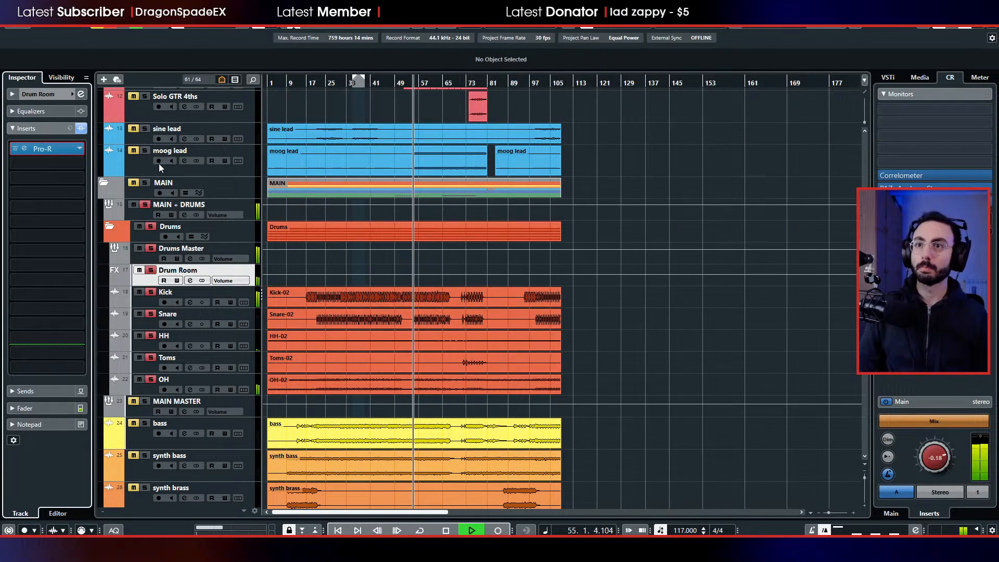
- Solo the bass together with the drums and lower the control room level to -23.0 dB
click(144, 423)
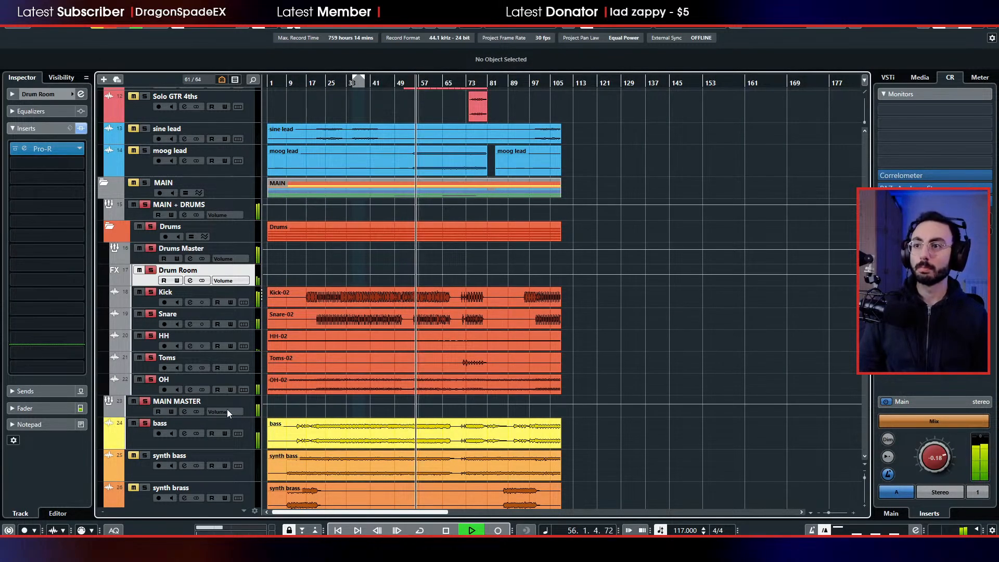
drag(944, 464, 957, 529)
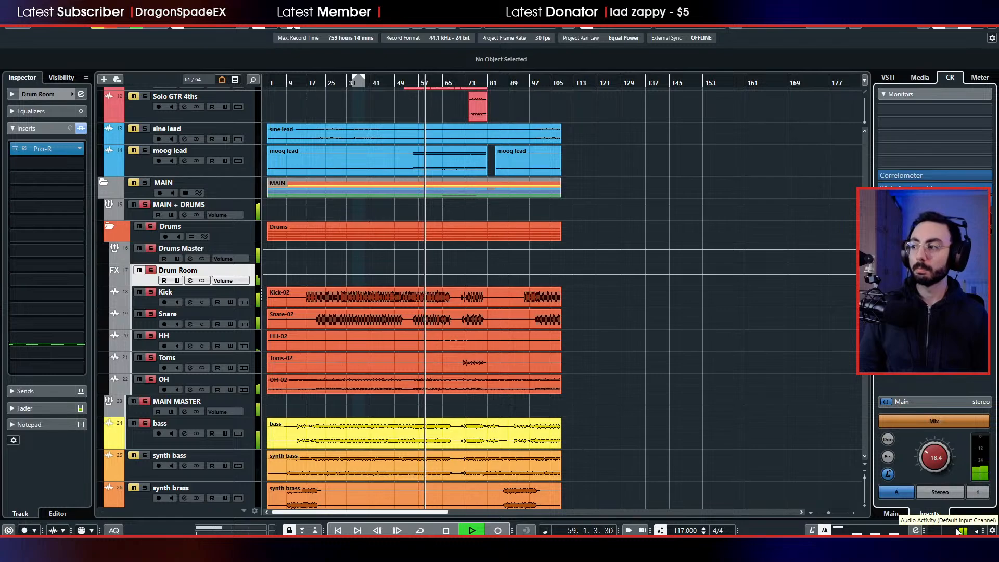
drag(935, 469, 936, 478)
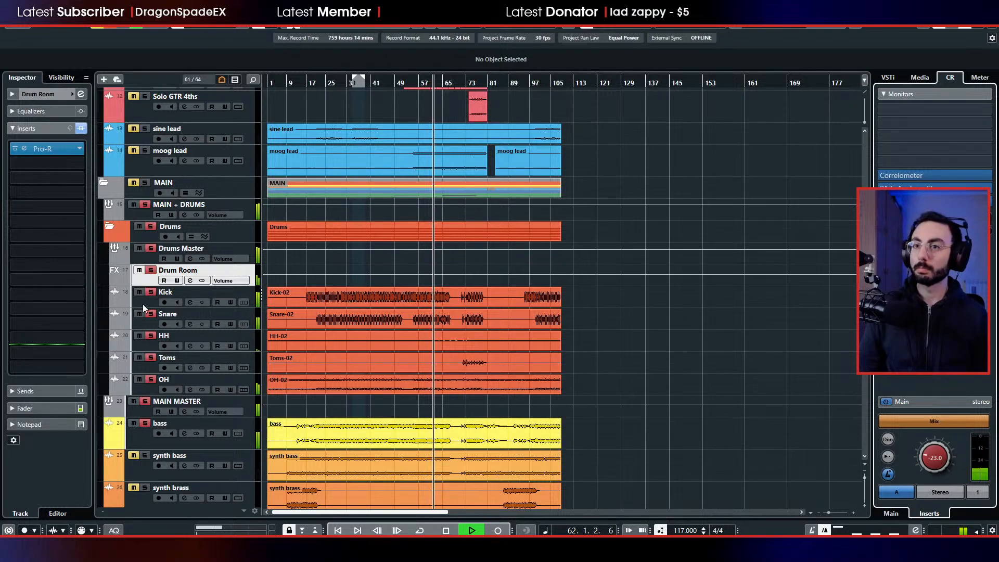
- Set the Drums Master fader to -0.33 dB against the bass during quiet playback, and stop playback
click(139, 262)
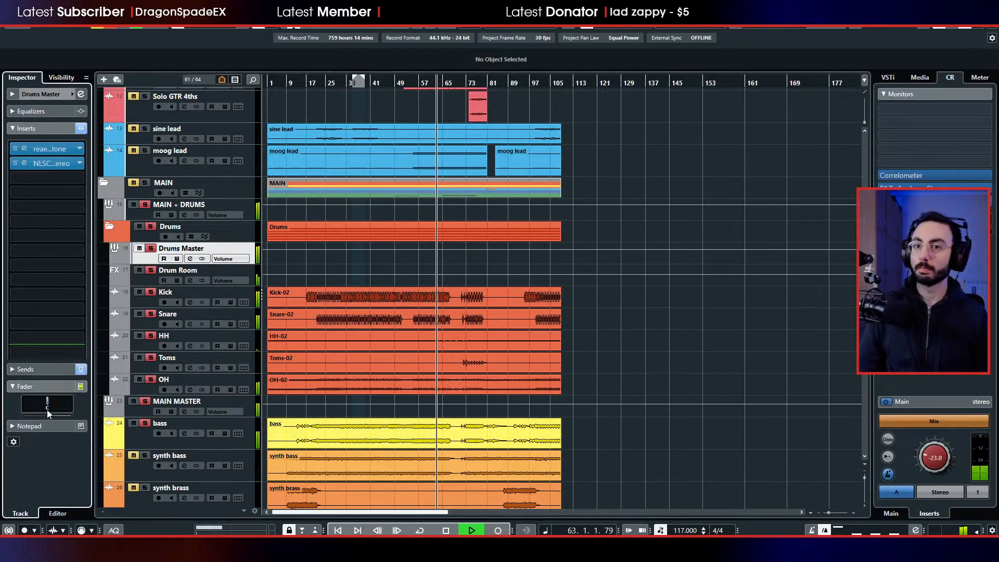
click(46, 409)
drag(31, 258, 32, 258)
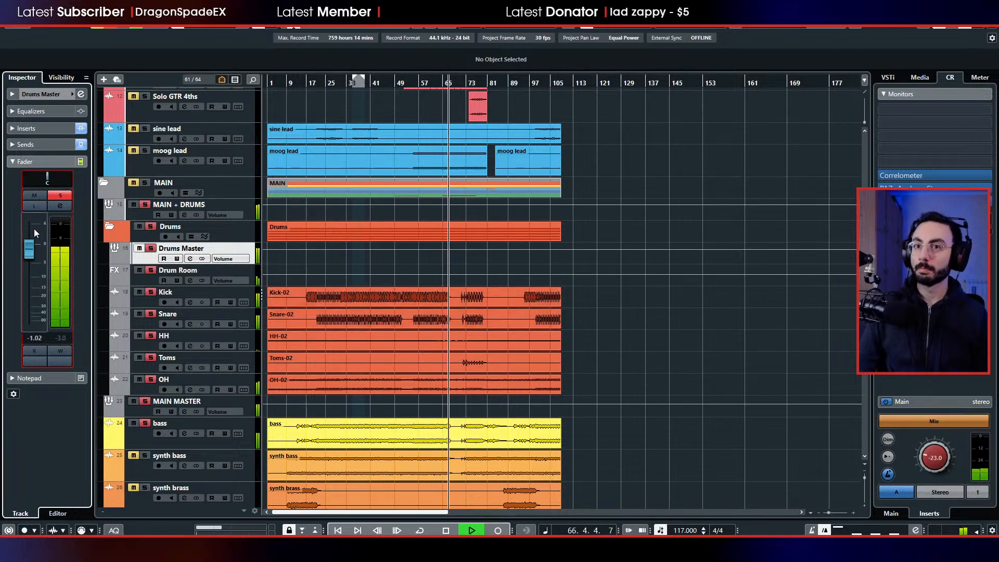
drag(31, 249, 31, 249)
key(space)
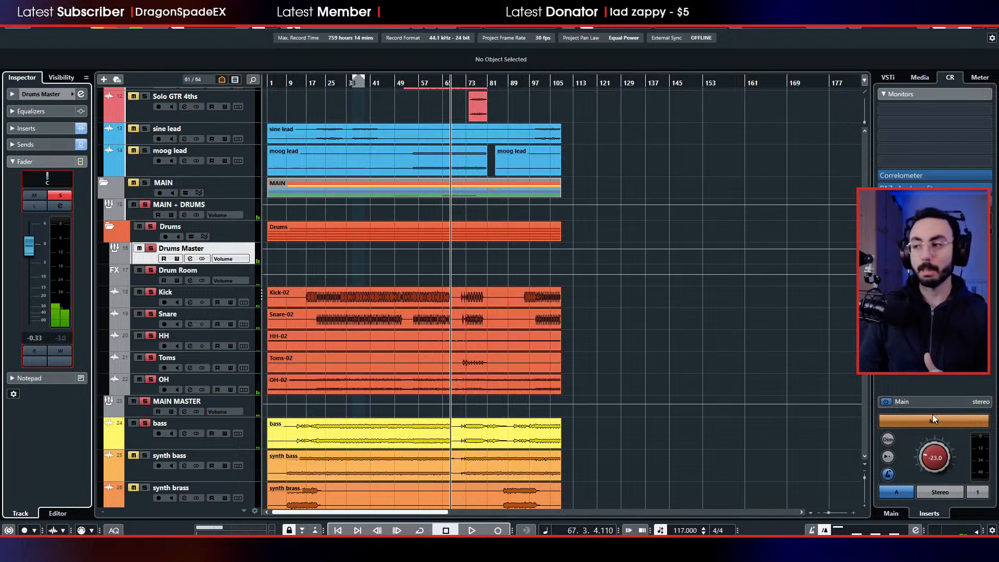
- Raise the control room level to -0.39 dB, replay from about bar 45 and add GTR Solo Master to the soloed tracks
drag(940, 462, 927, 434)
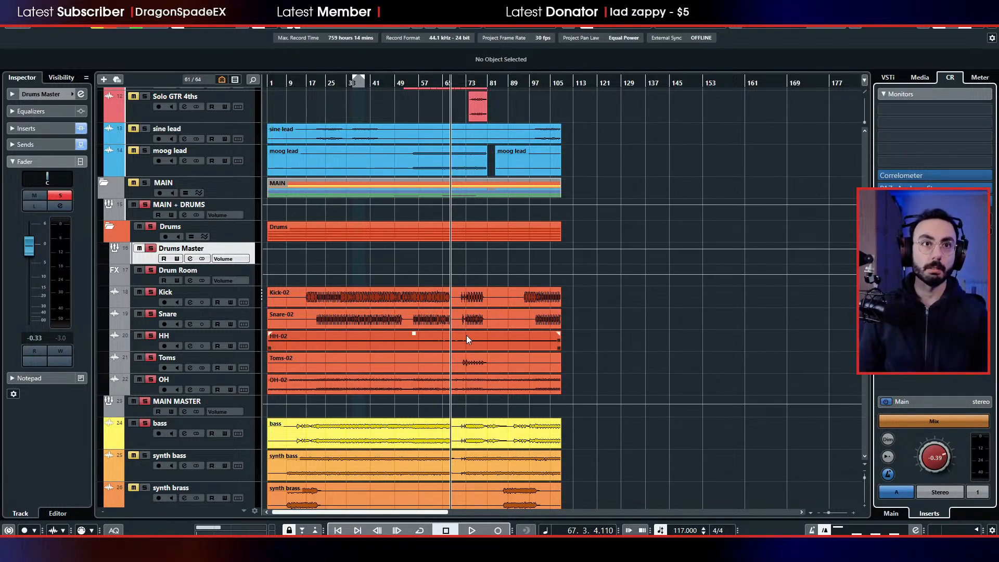
double_click(383, 81)
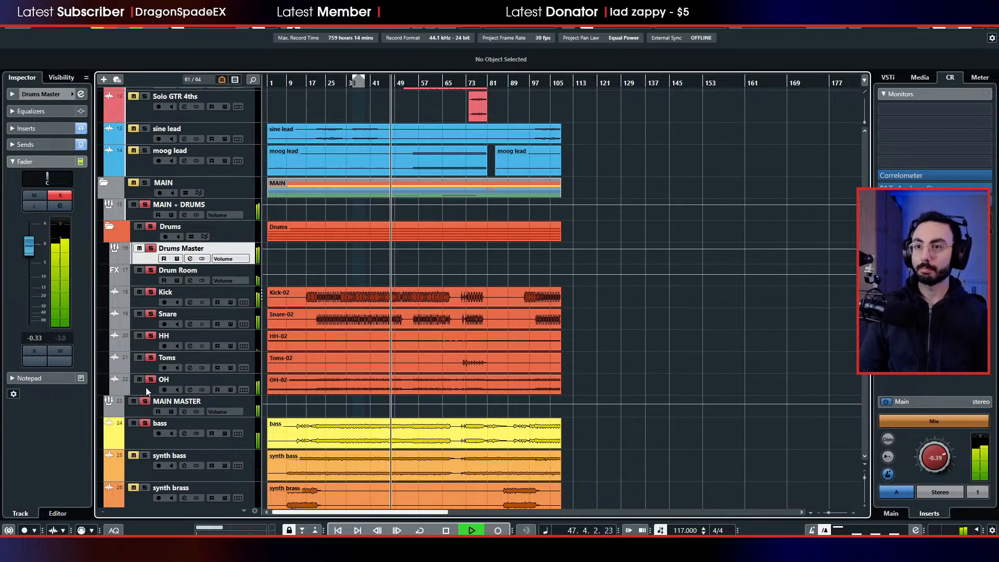
scroll(170, 366, up, 4)
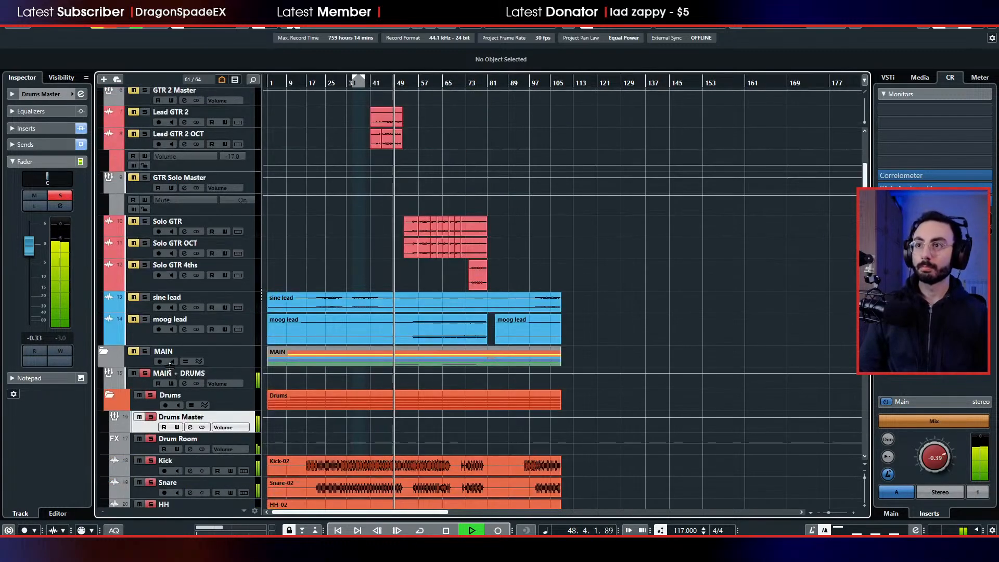
scroll(177, 365, up, 3)
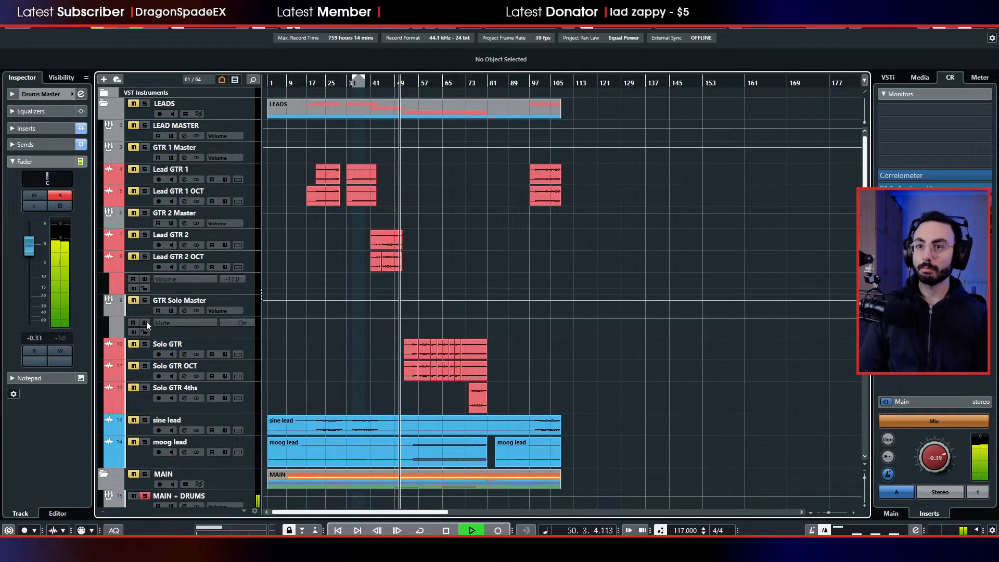
click(144, 301)
scroll(419, 334, down, 4)
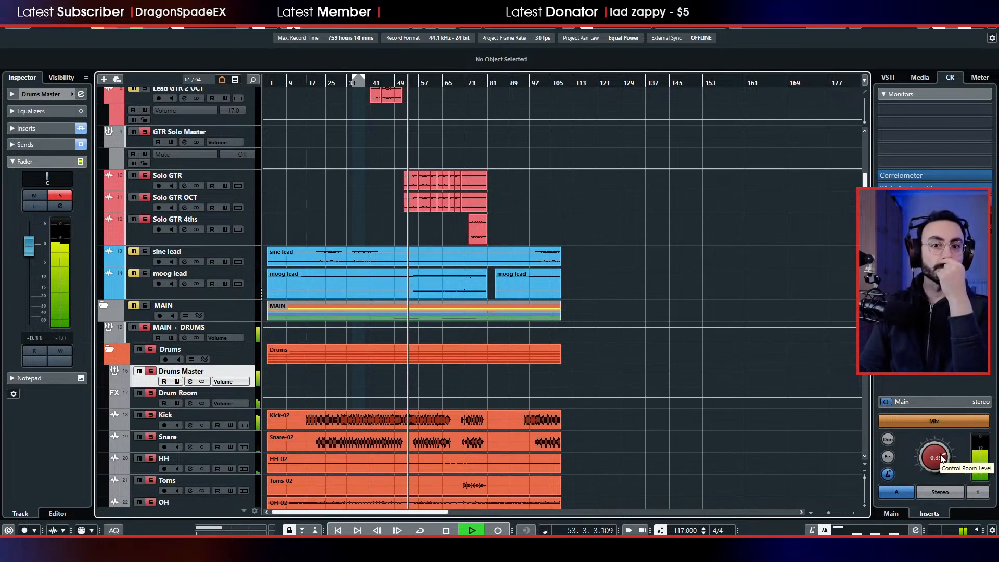
- Lower the control room level to -25.6 dB and set the GTR Solo Master fader to -1.52 dB during playback
drag(940, 458, 939, 485)
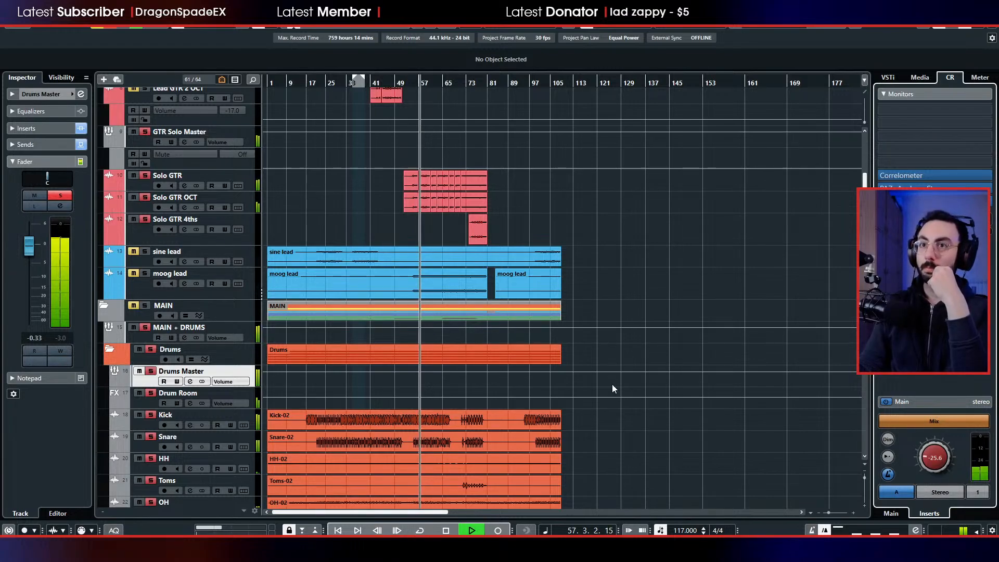
click(249, 144)
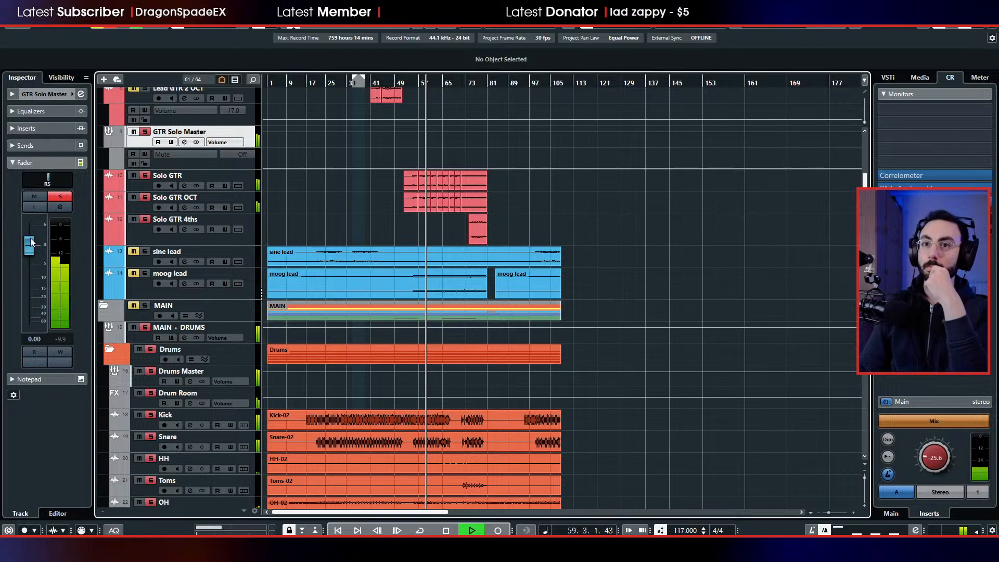
drag(30, 242, 30, 255)
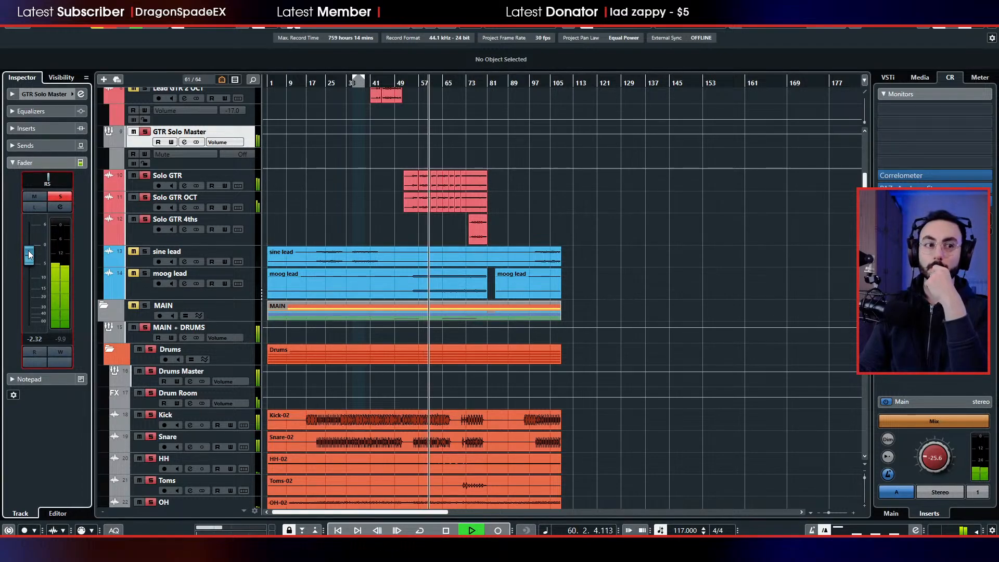
drag(29, 255, 32, 250)
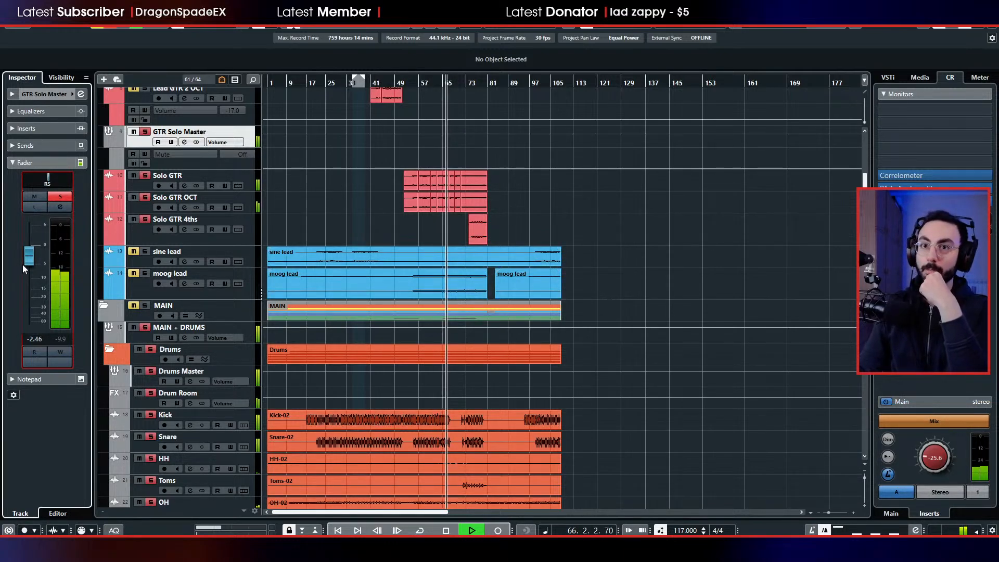
drag(28, 265, 30, 264)
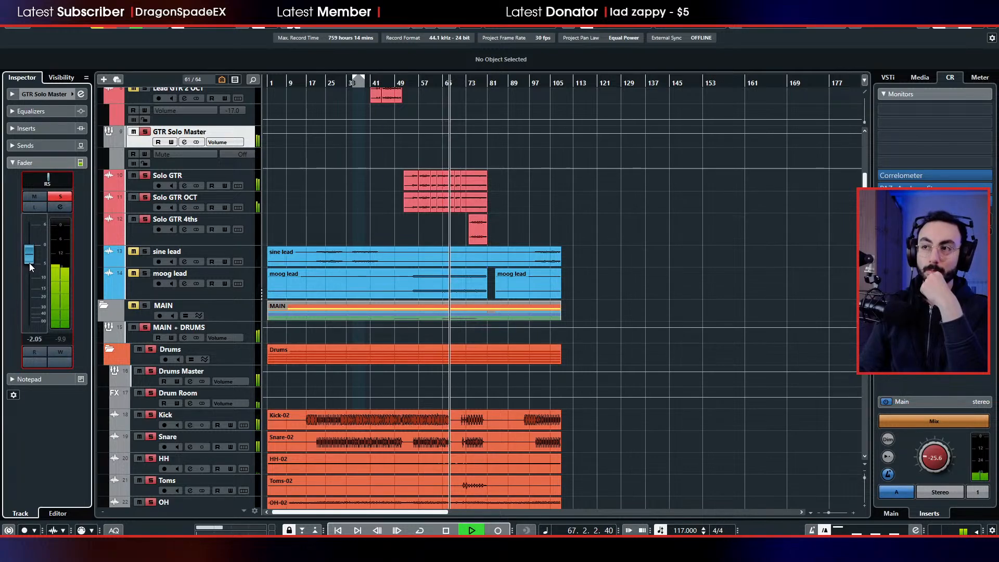
click(425, 83)
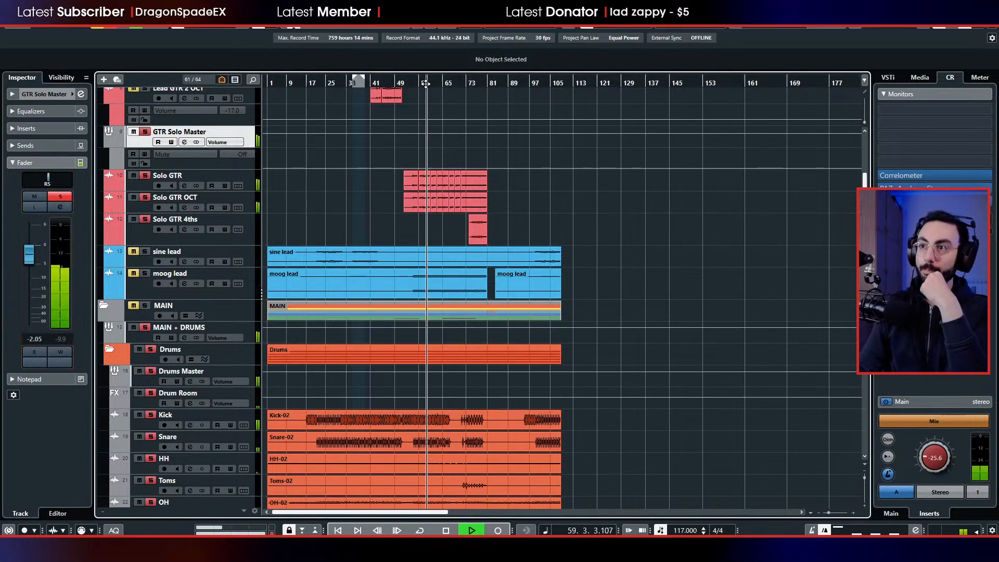
click(30, 258)
drag(30, 258, 30, 256)
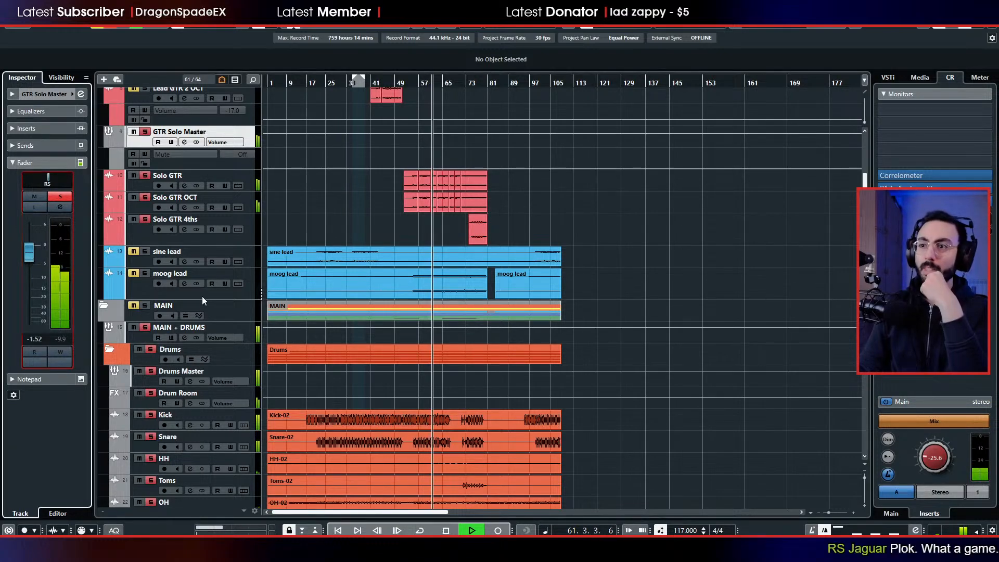
- Fine-tune the Snare fader to -2.61 dB against the soloed guitar and bass
scroll(202, 295, down, 3)
click(151, 363)
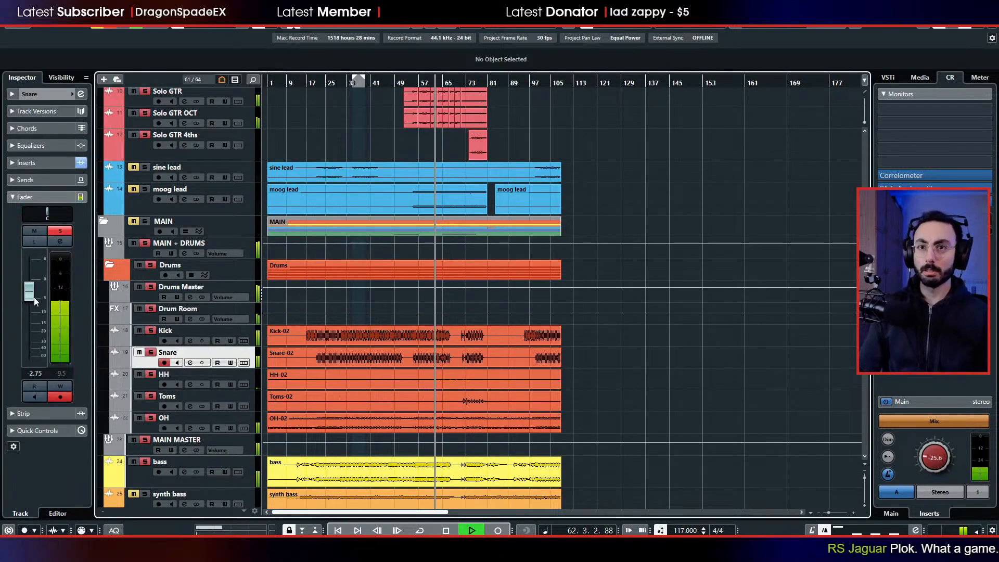
click(33, 297)
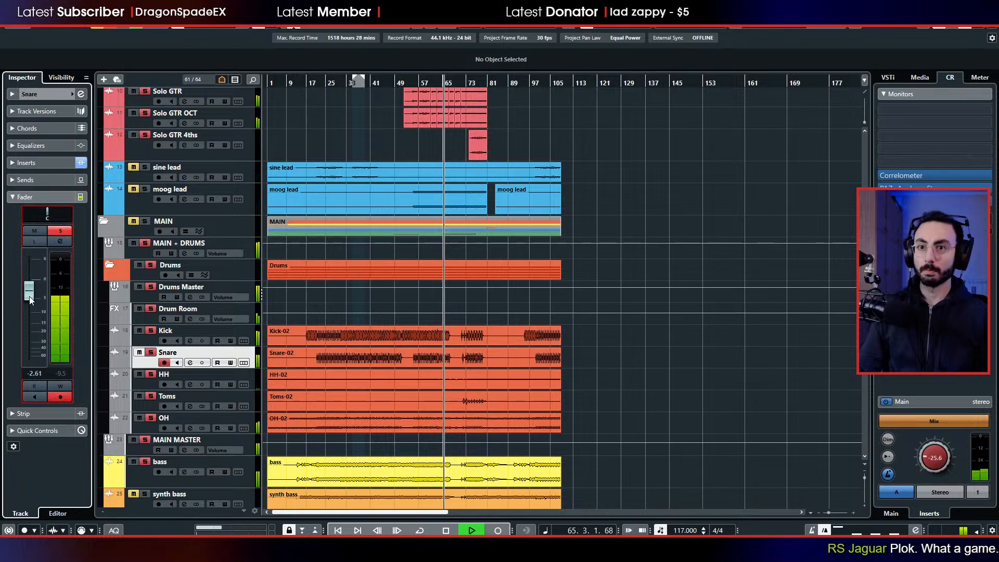
drag(29, 296, 29, 297)
- Raise the control room level to -3.62 dB, unsolo all tracks and listen to the full mix through about bar 80
drag(932, 457, 938, 407)
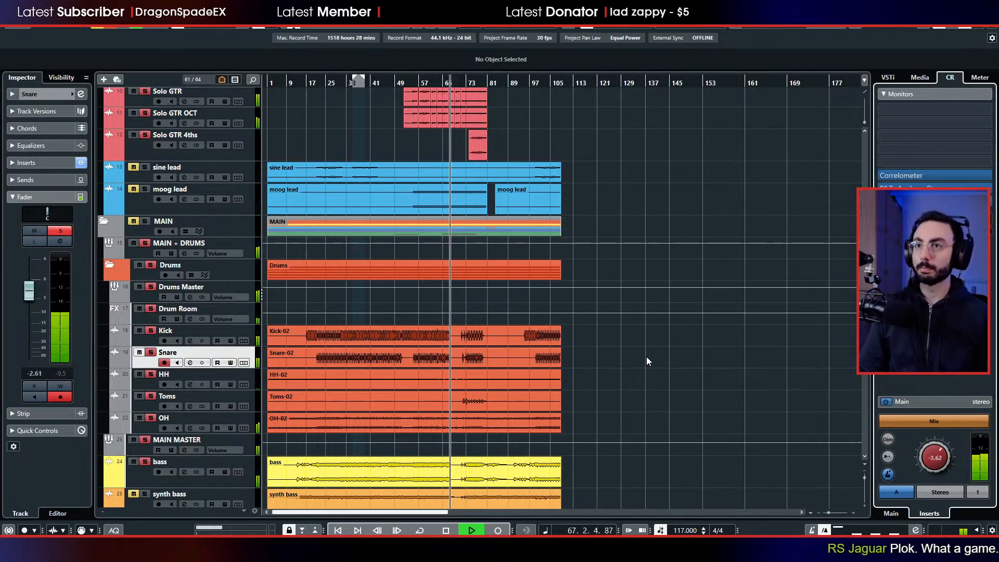
scroll(647, 357, up, 3)
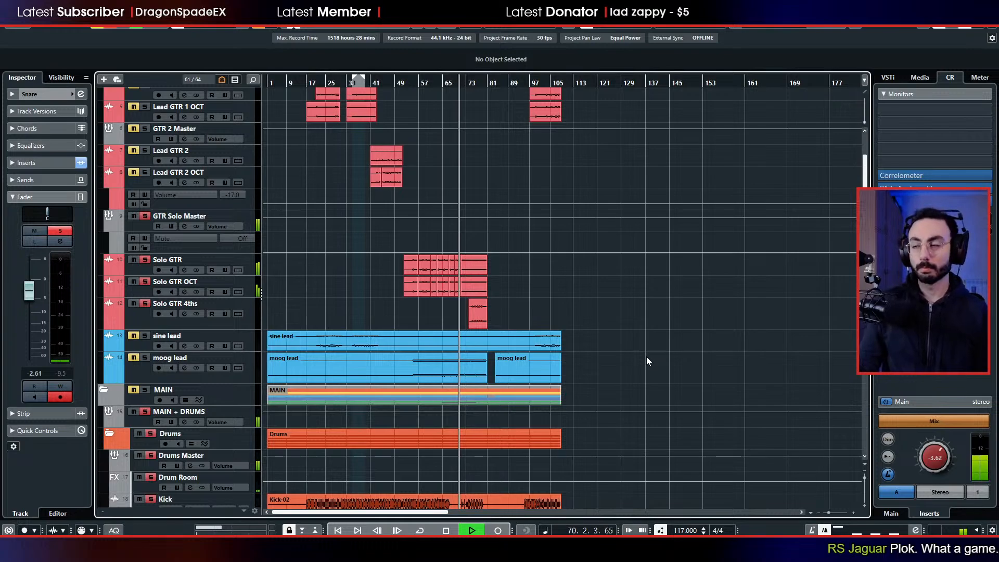
scroll(633, 352, down, 3)
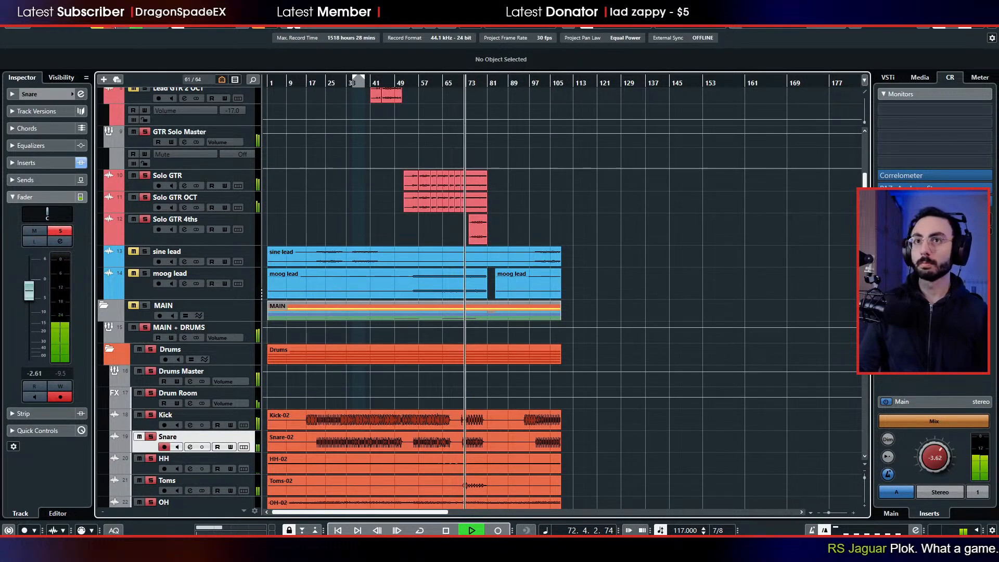
click(112, 24)
scroll(628, 262, down, 9)
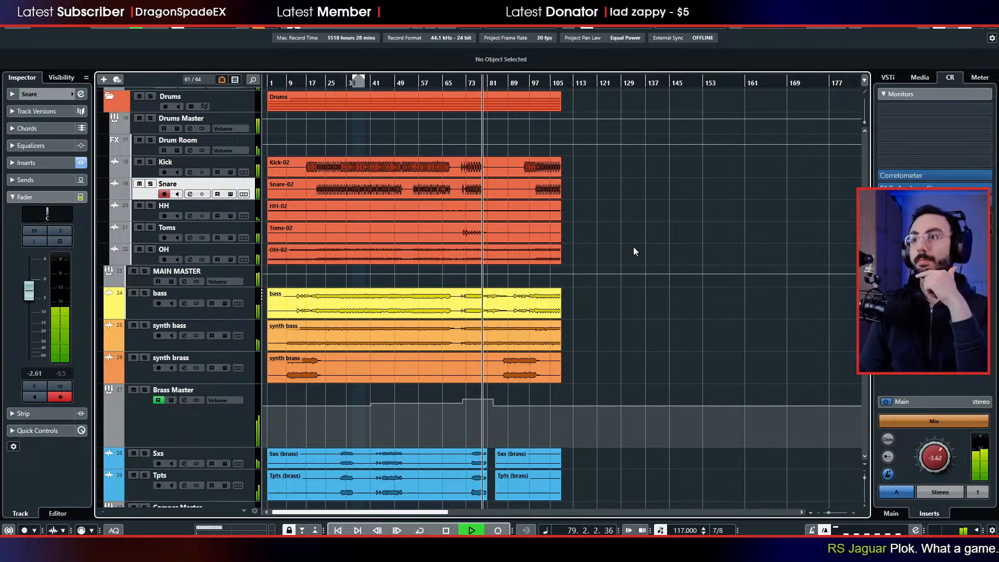
key(space)
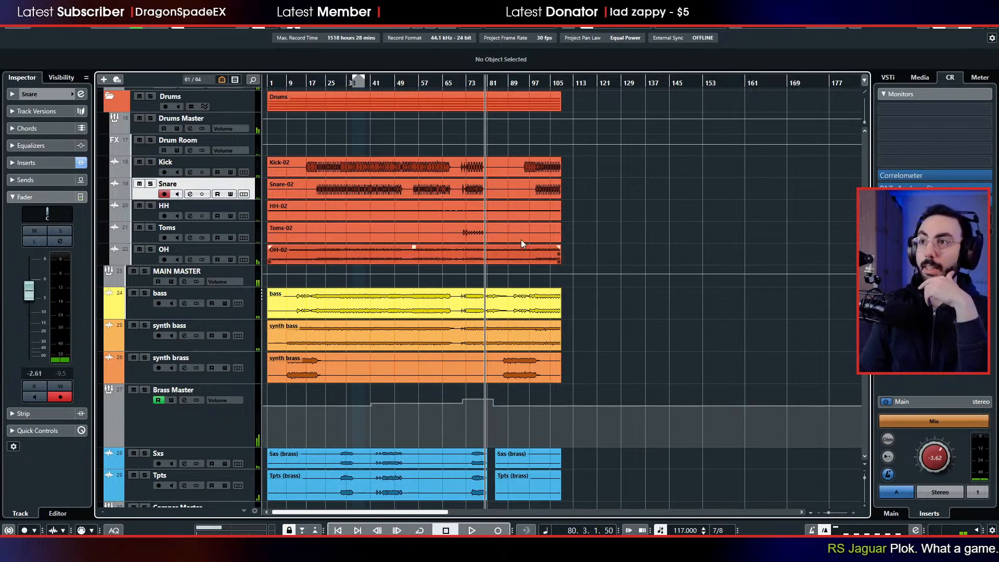
- Trim the Toms event to span roughly bar 69 to bar 88, cutting the silent stretches around the tom hits
click(292, 239)
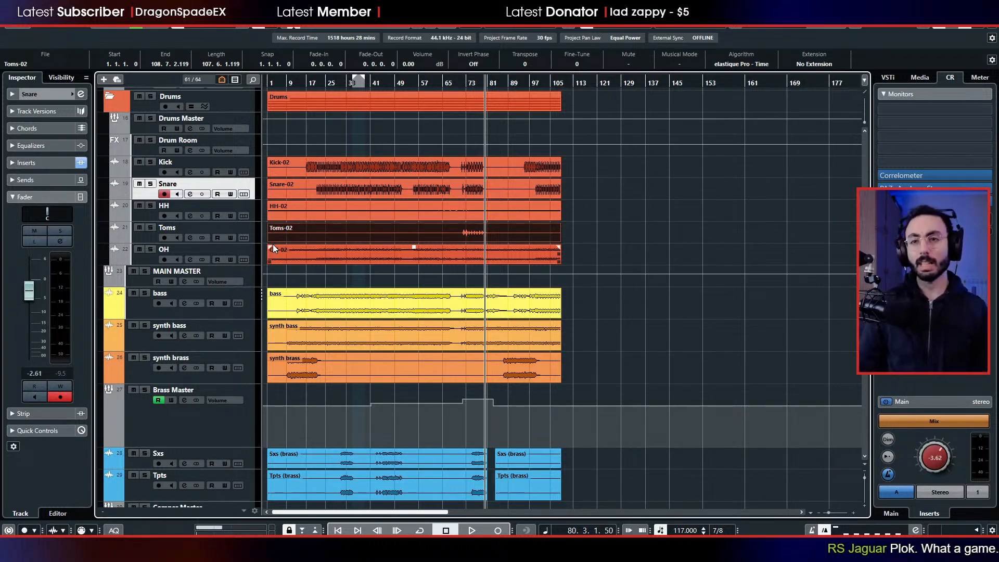
key(Up)
drag(298, 245, 282, 239)
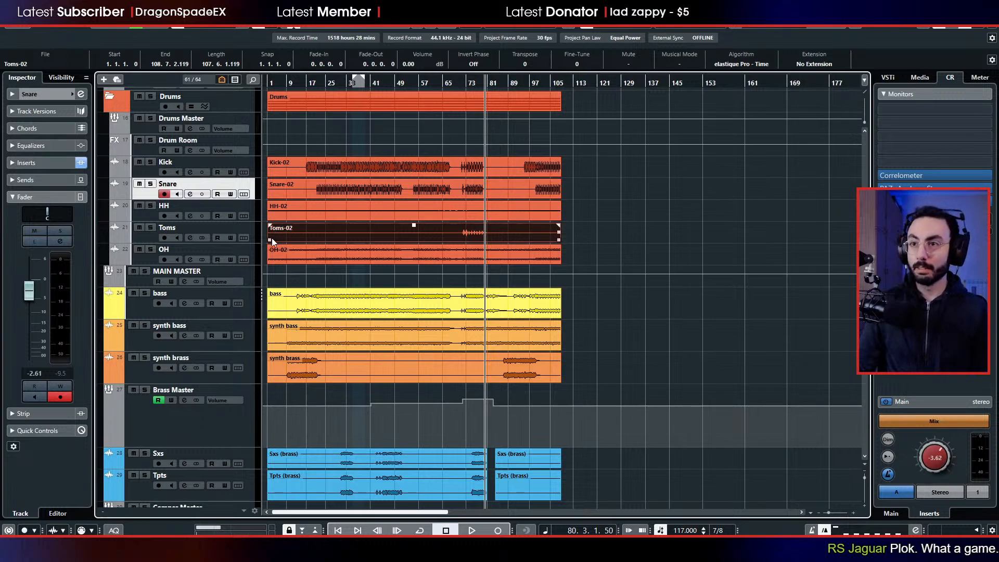
drag(269, 240, 458, 249)
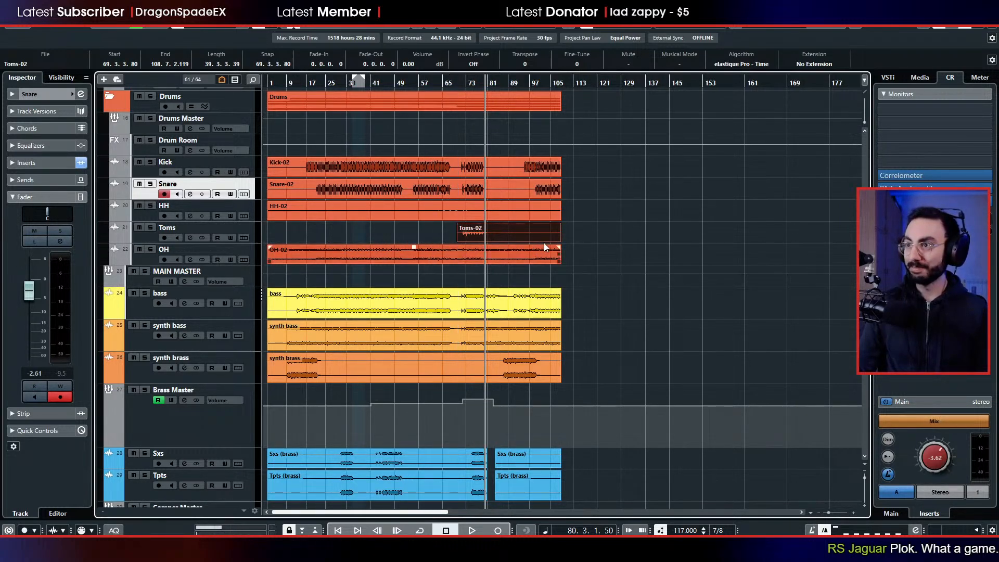
drag(559, 238, 506, 245)
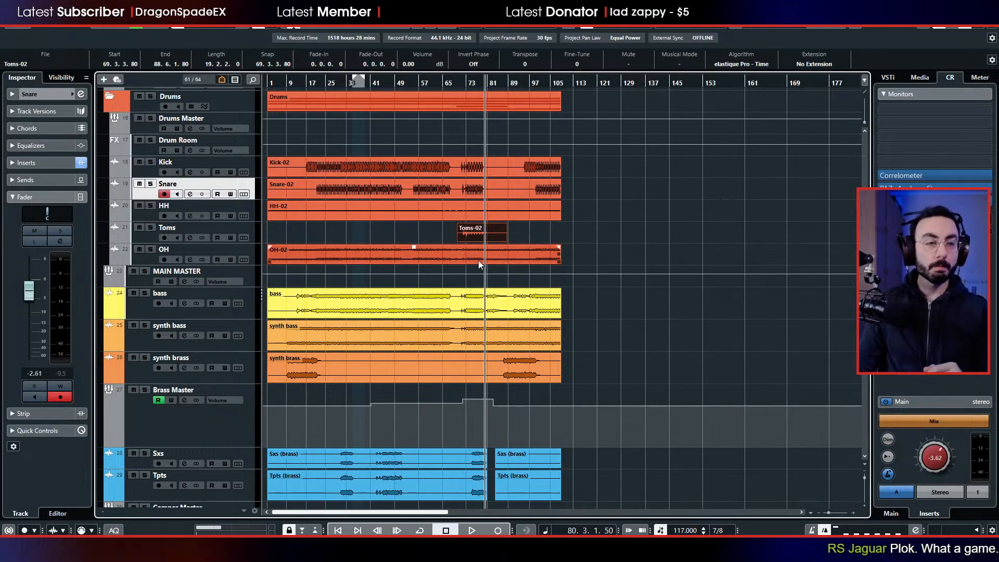
- Shorten the end of the Toms event to bar 82
click(463, 95)
drag(466, 83, 468, 128)
click(552, 235)
drag(573, 239, 526, 250)
click(526, 254)
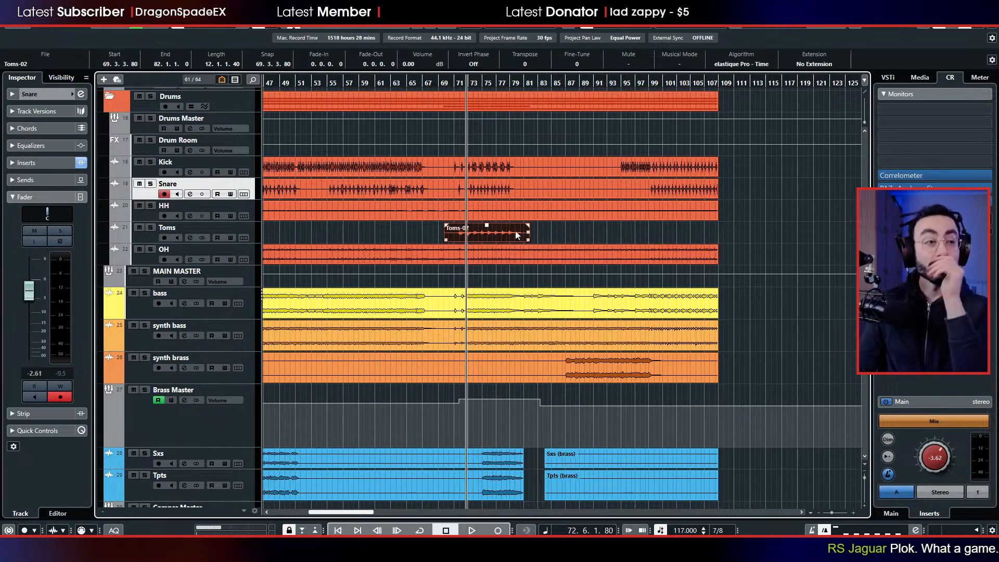
- Extend the Toms event so it starts at bar 69 and ends at bar 83
click(504, 217)
click(493, 185)
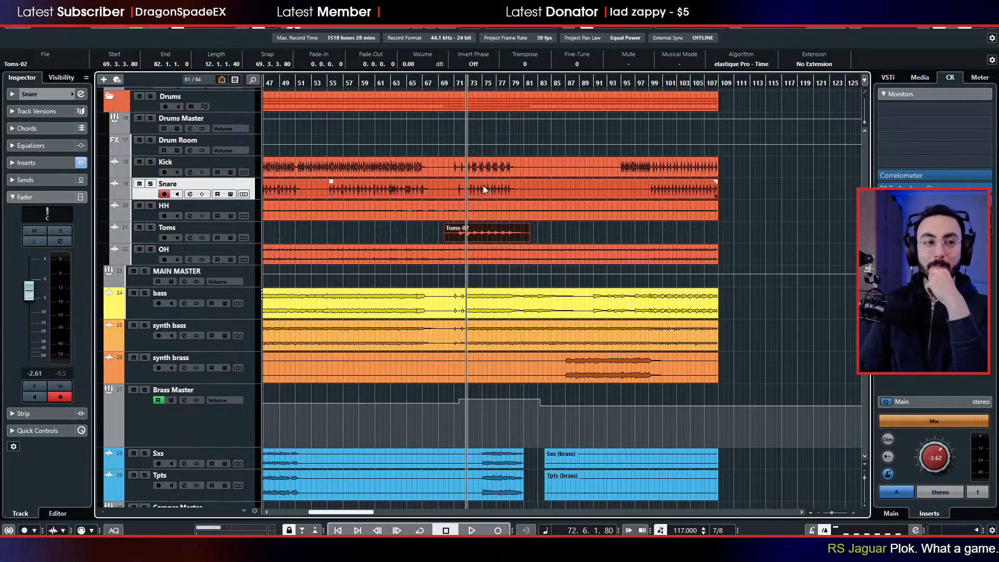
click(496, 207)
click(451, 234)
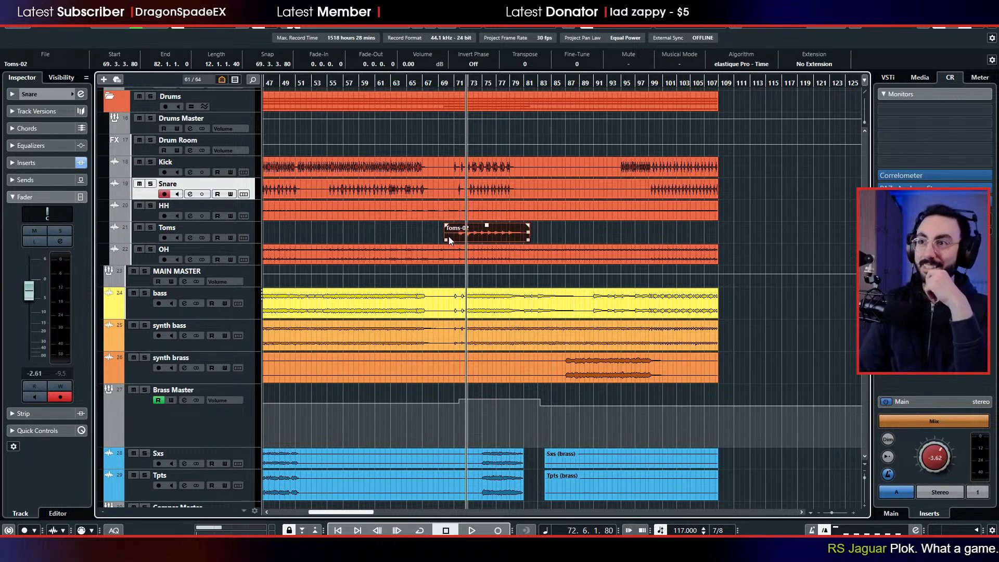
drag(447, 240, 441, 240)
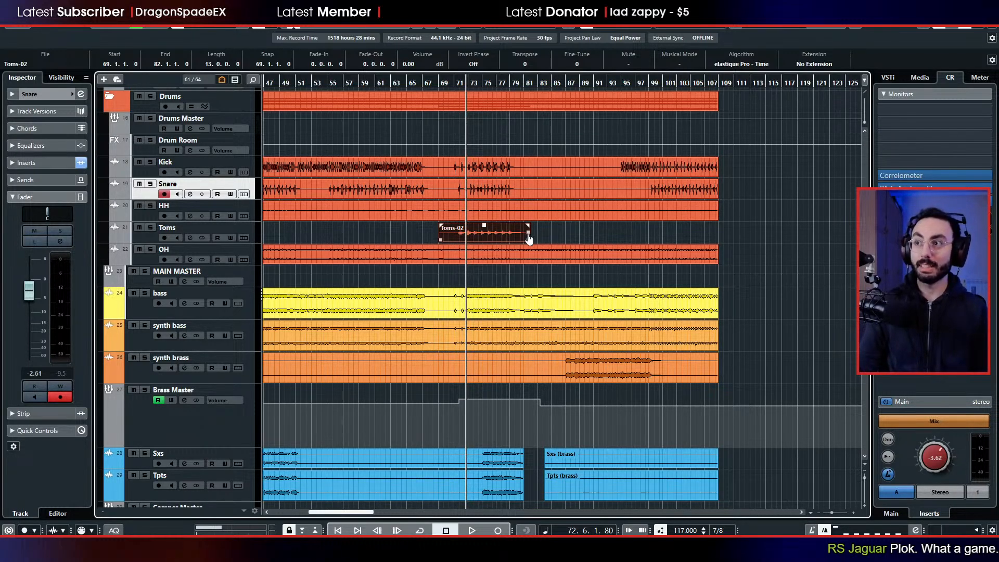
drag(527, 238, 534, 239)
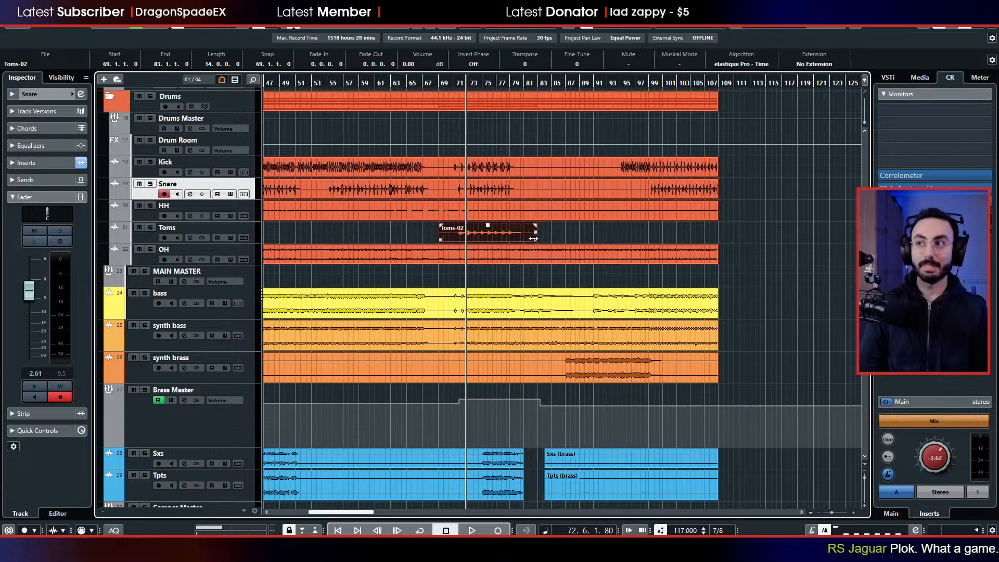
click(497, 247)
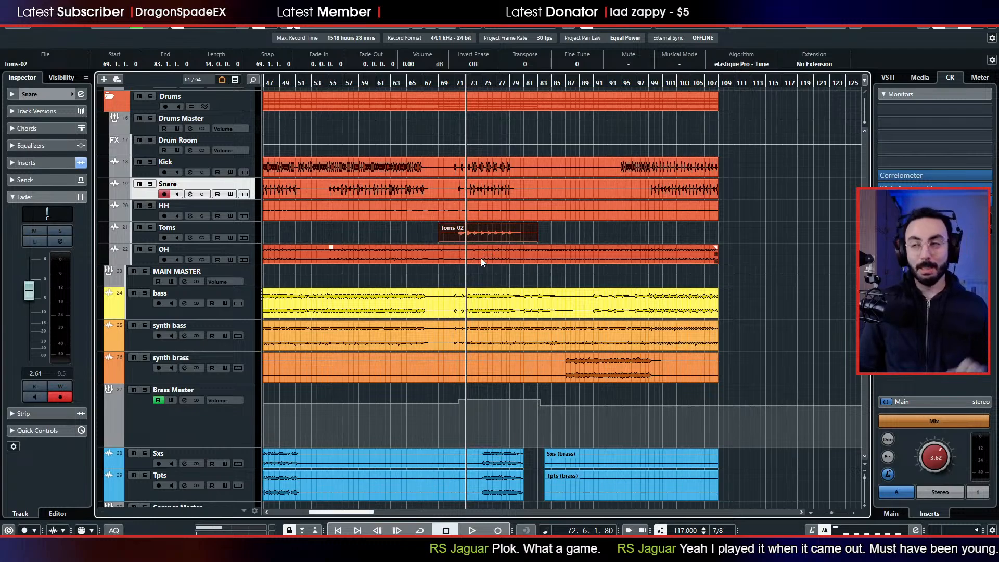
click(448, 269)
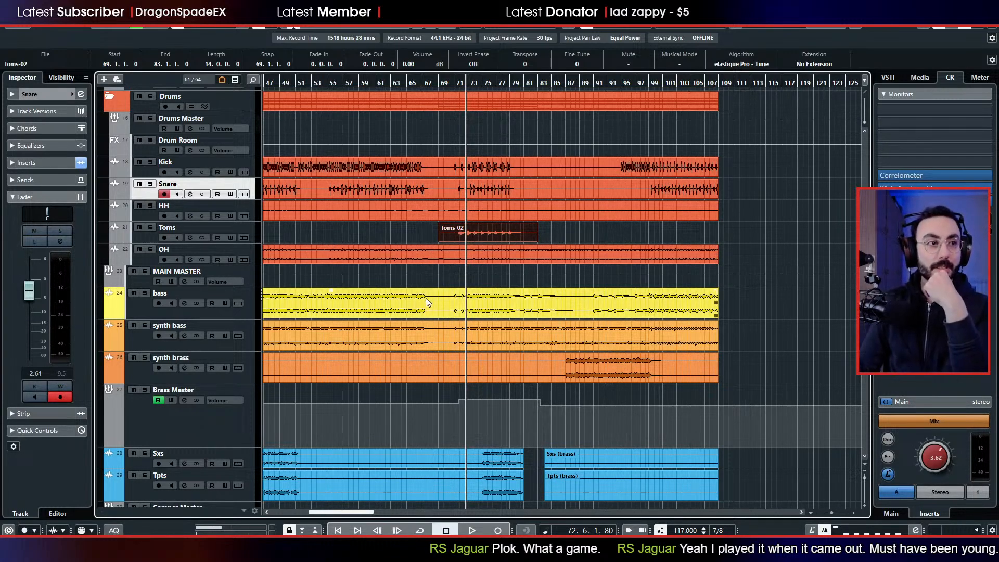
- Solo the Toms track, listen to the tom hits from about bar 72 to 76, and clear the solo
scroll(427, 312, down, 8)
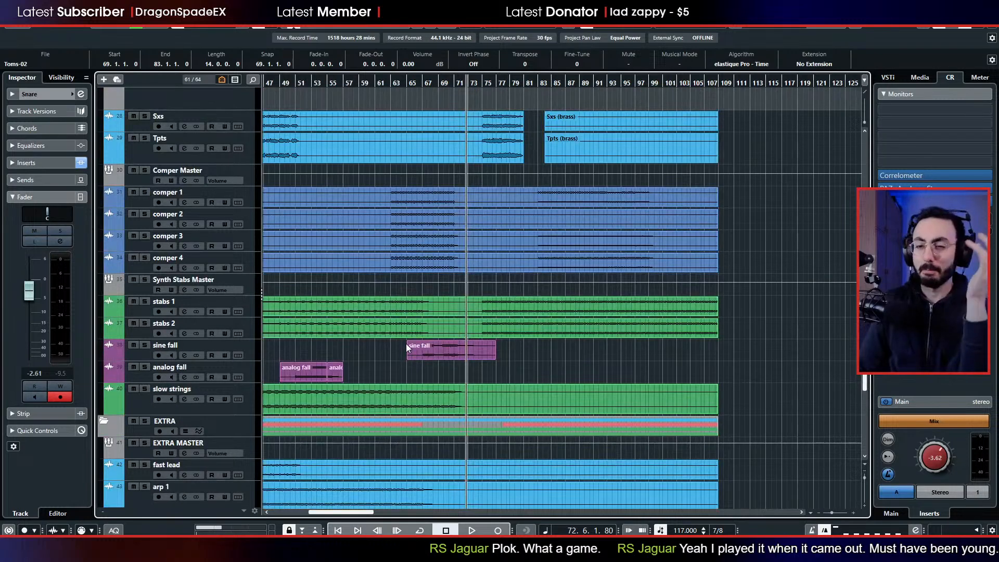
scroll(407, 347, up, 4)
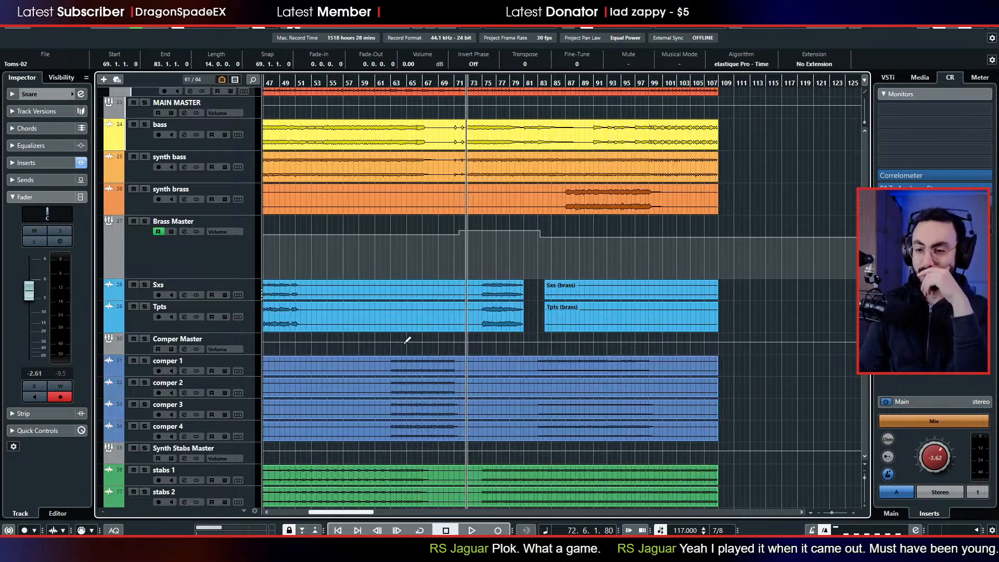
scroll(395, 341, up, 2)
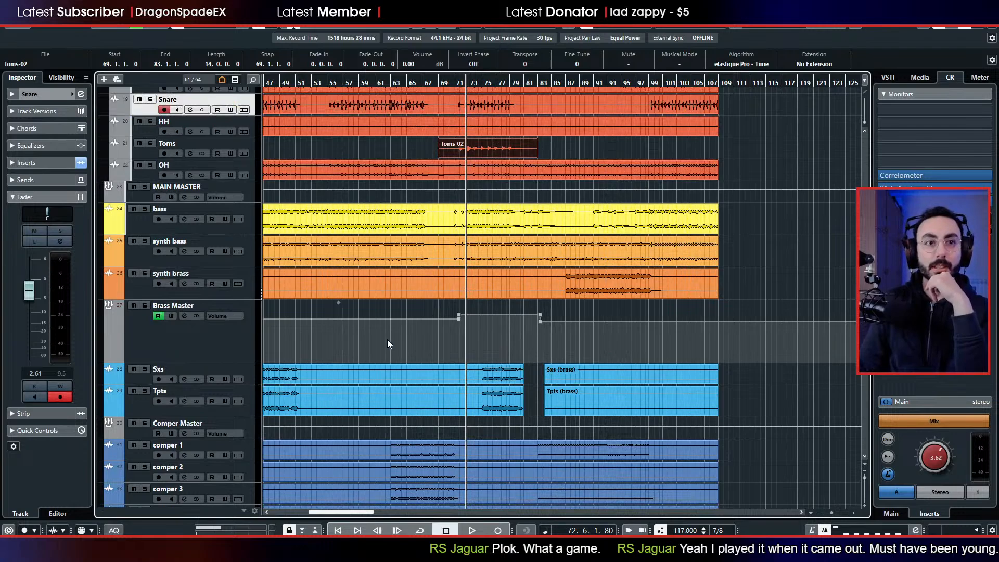
scroll(387, 339, up, 2)
scroll(388, 339, up, 2)
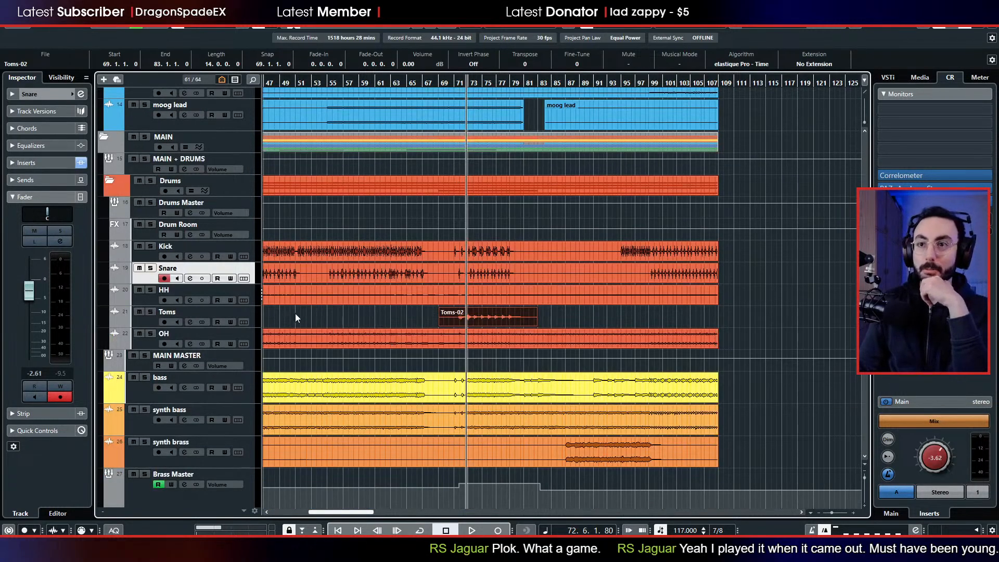
click(151, 312)
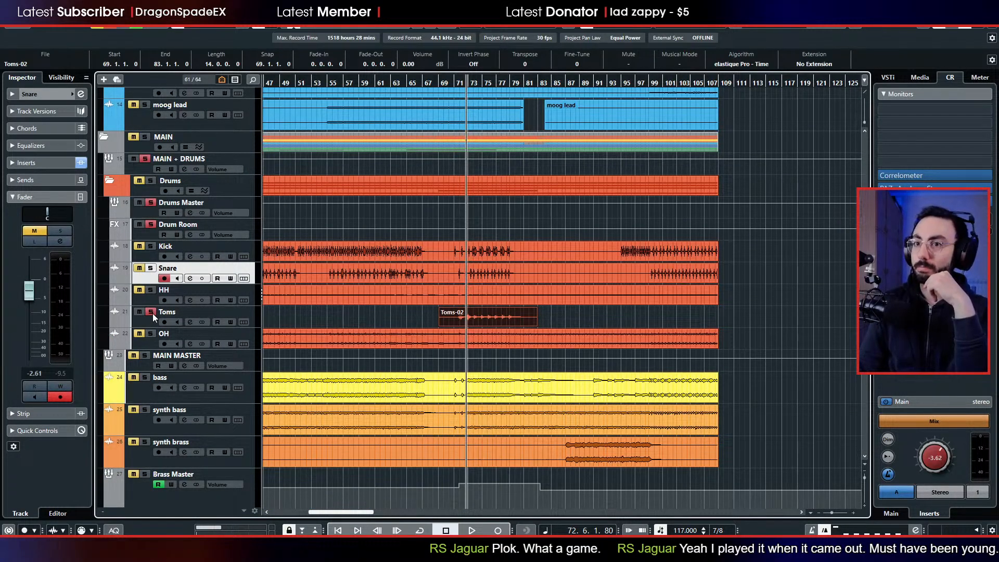
click(151, 323)
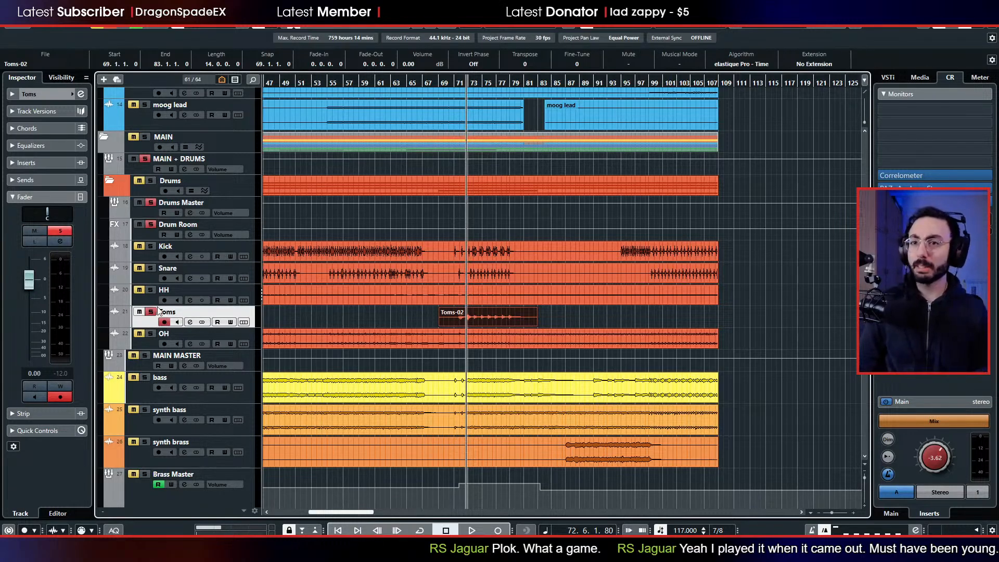
key(space)
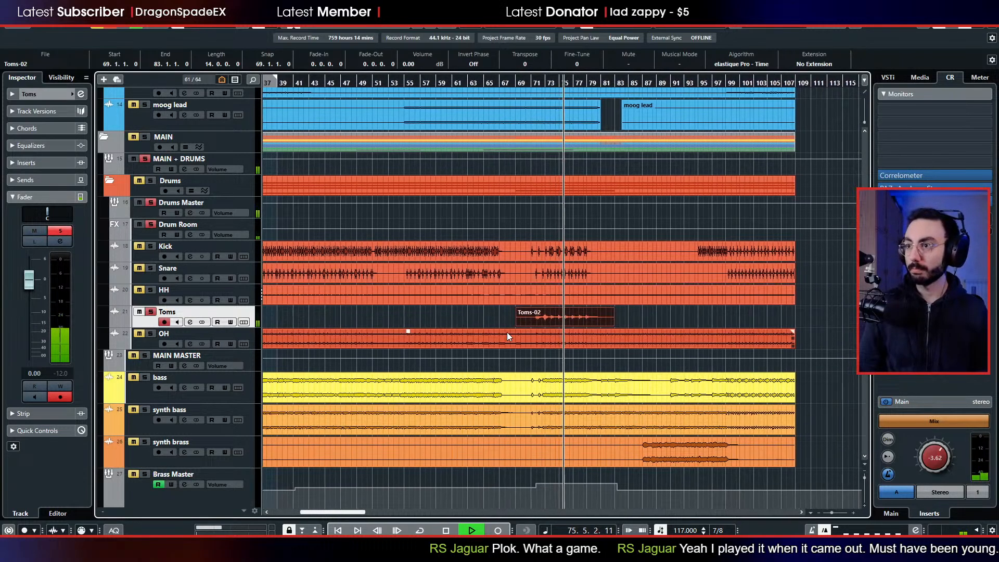
key(space)
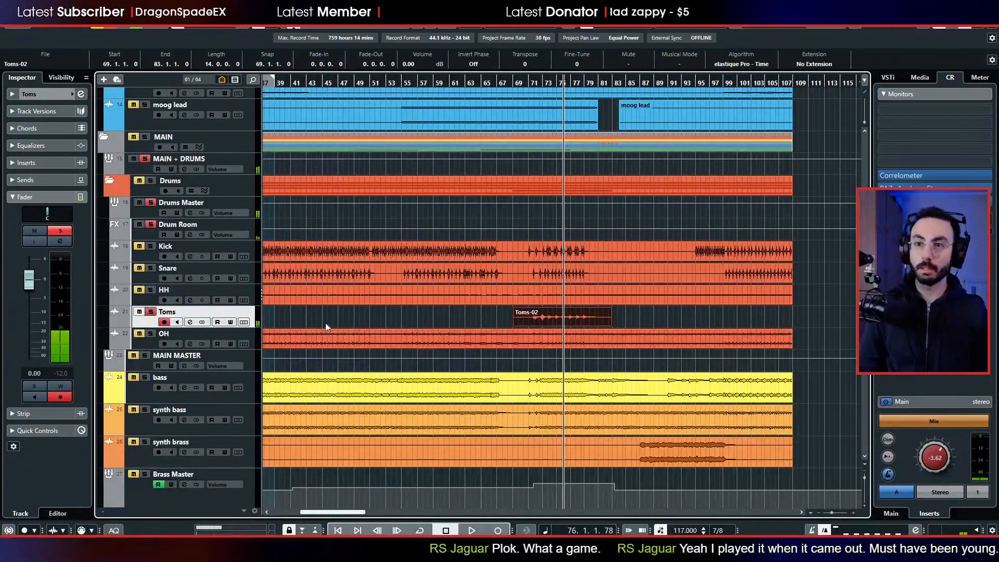
click(110, 28)
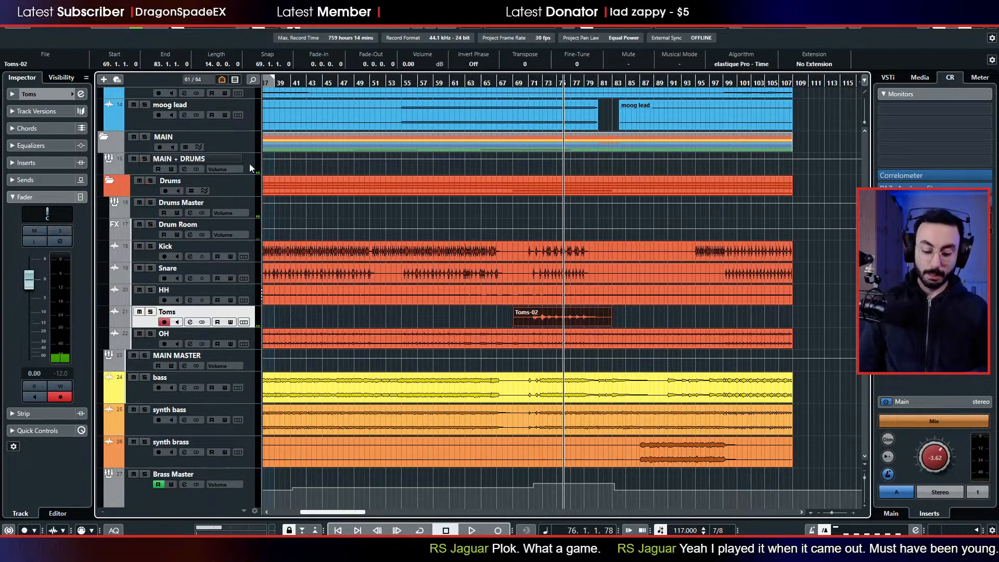
- Show the VST instruments rack and make the hidden Kontakt 5 01 track visible in the project
scroll(401, 325, up, 10)
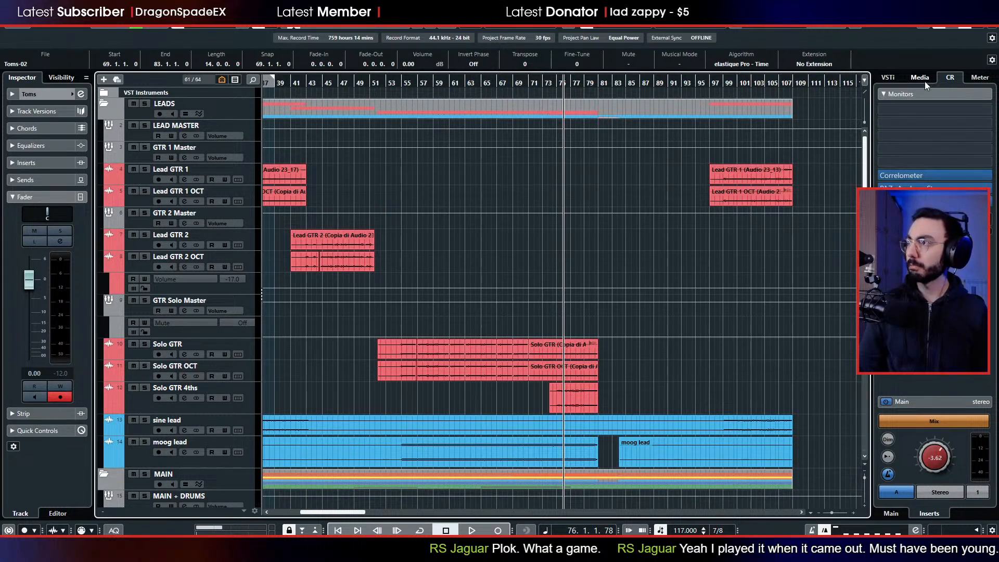
click(894, 77)
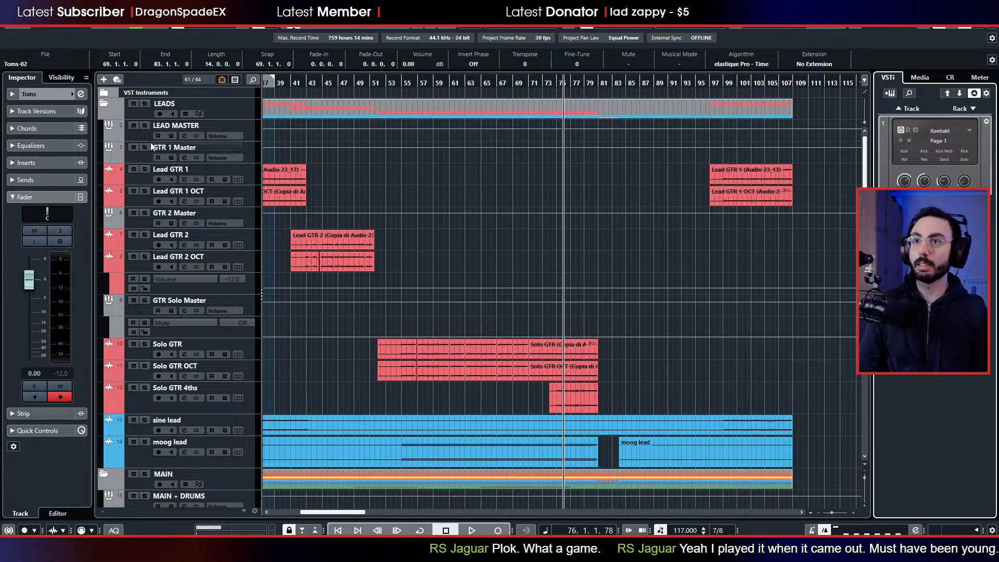
click(36, 78)
click(61, 77)
scroll(64, 210, down, 10)
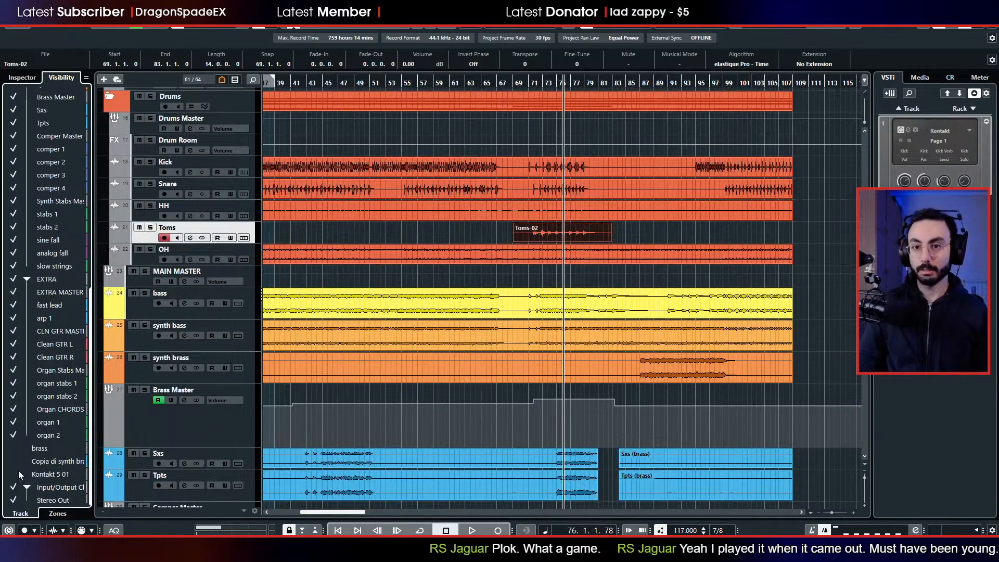
click(25, 475)
click(13, 474)
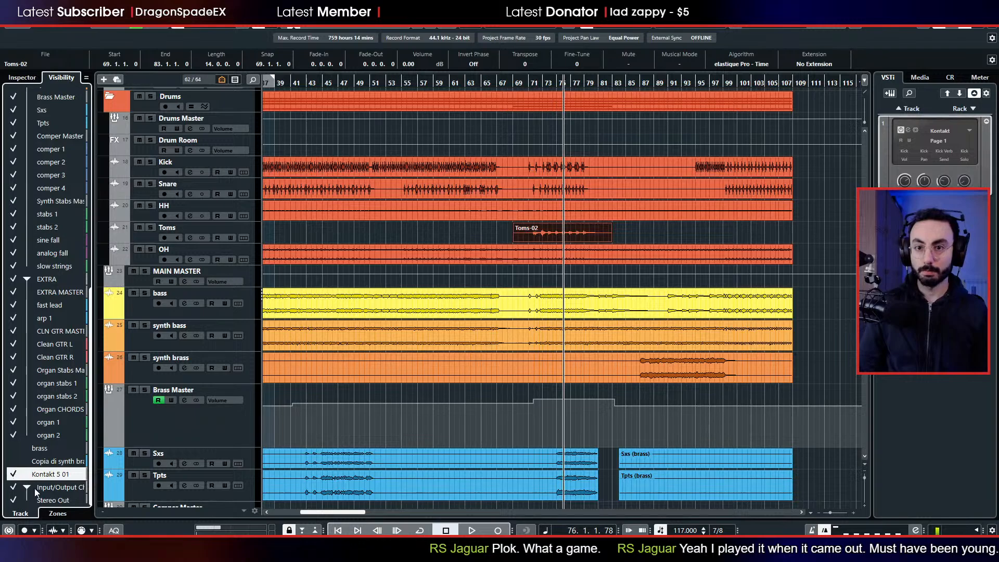
- Unmute the MIDI part on the Kontakt 5 01 track, solo the track and start playback at about bar 76
click(340, 444)
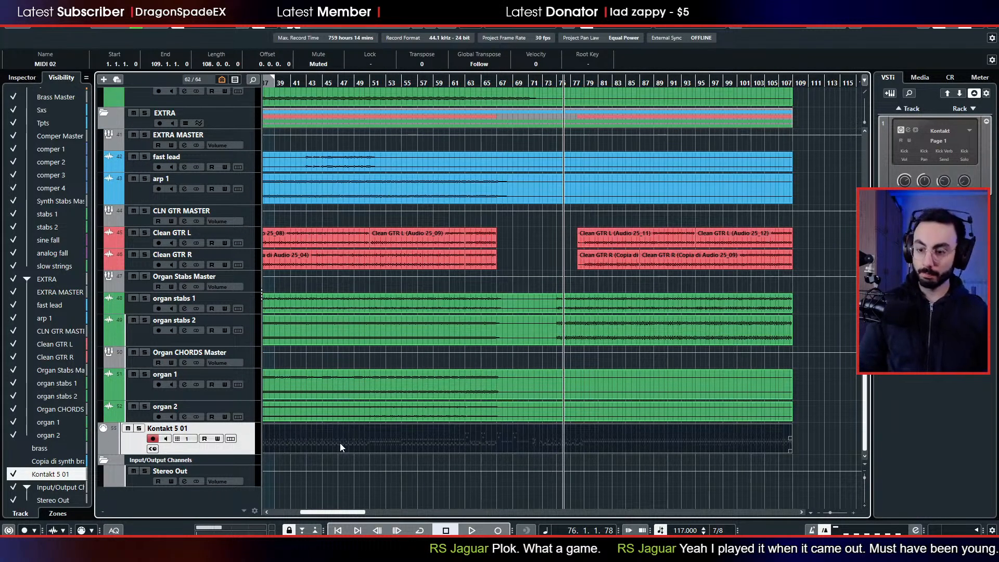
key(shift+u)
click(139, 428)
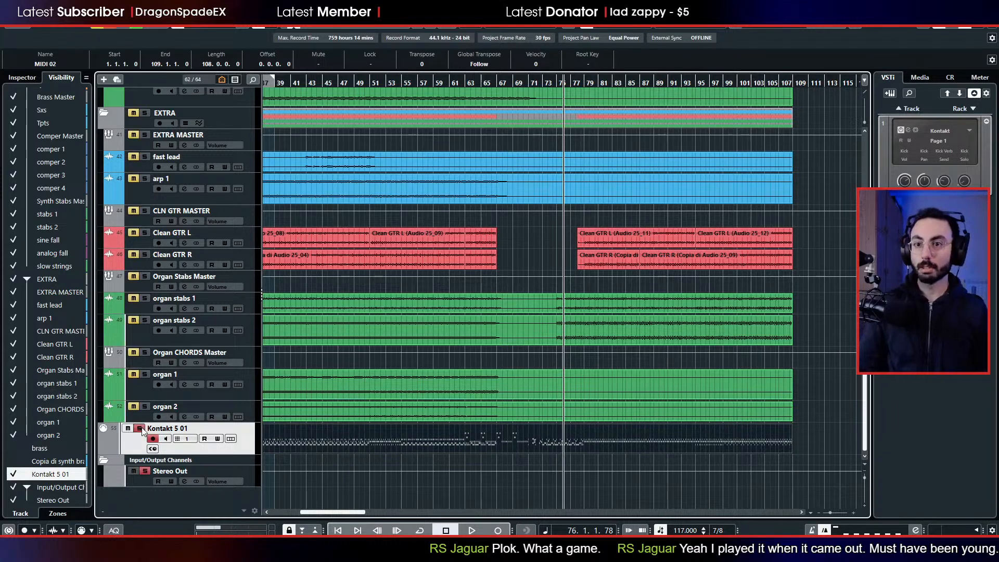
key(space)
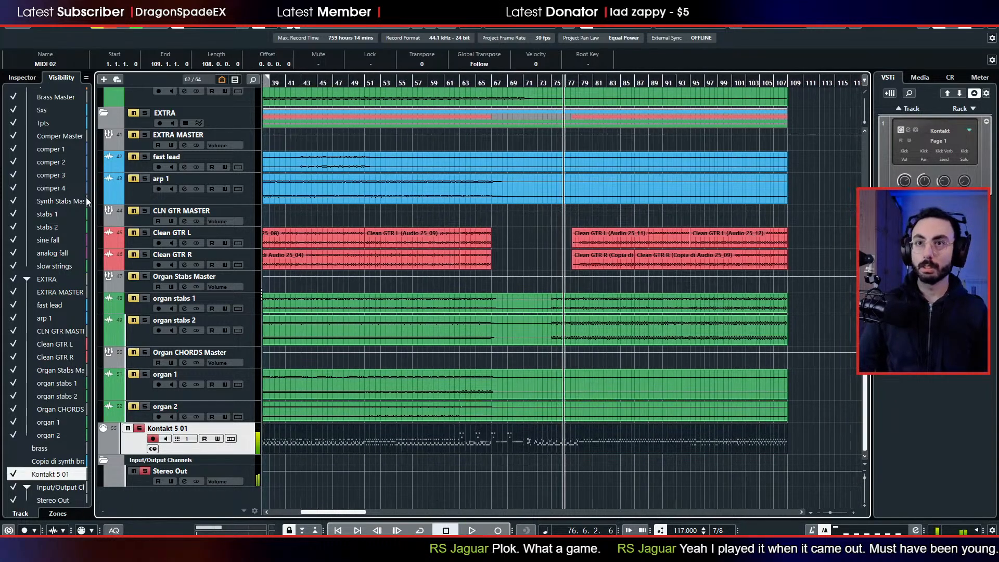
- Show the Kontakt 5 01 track's Inspector settings and listen to the soloed drums, replaying from about bar 70
click(22, 77)
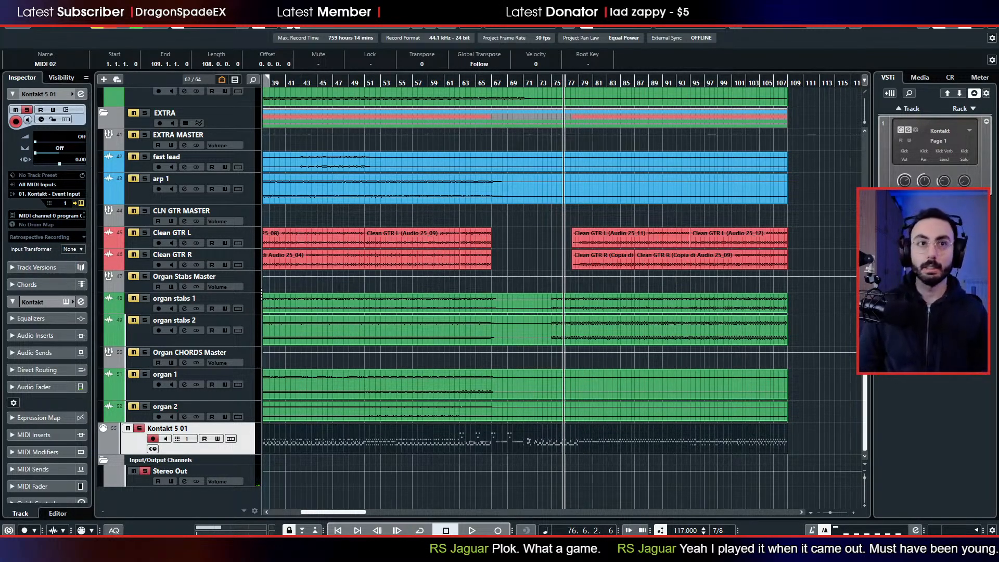
key(space)
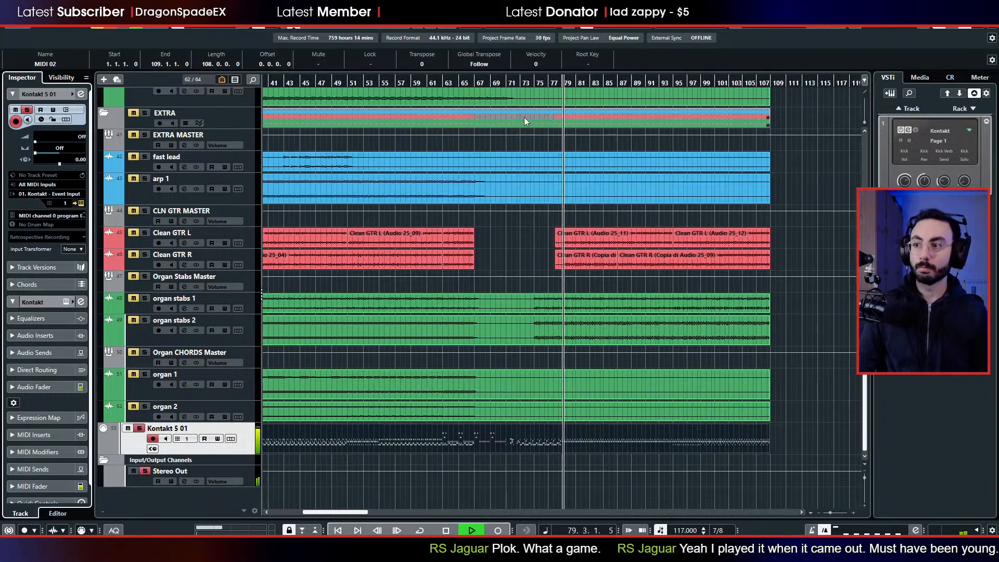
drag(505, 84, 505, 91)
scroll(514, 183, up, 15)
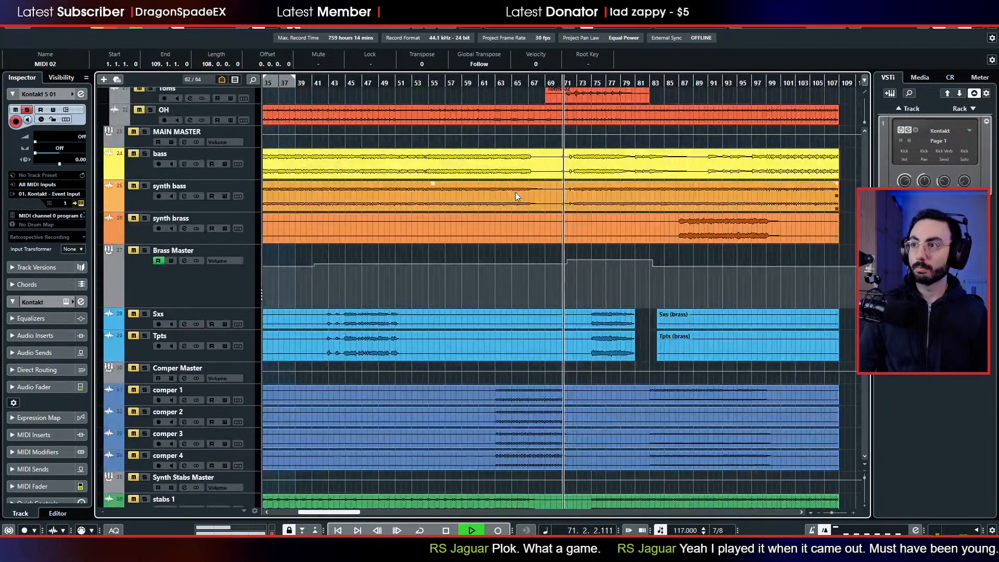
key(space)
- Export the soloed Kontakt drums over the MIDI part's range as an interleaved Toms.wav mixdown from Stereo Out, overwriting the existing file
scroll(516, 195, down, 15)
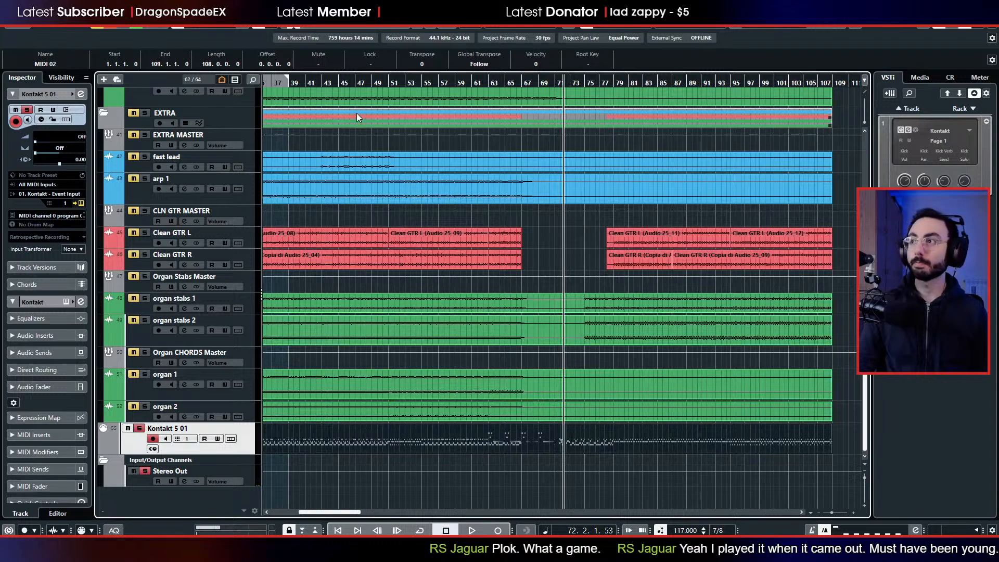
key(p)
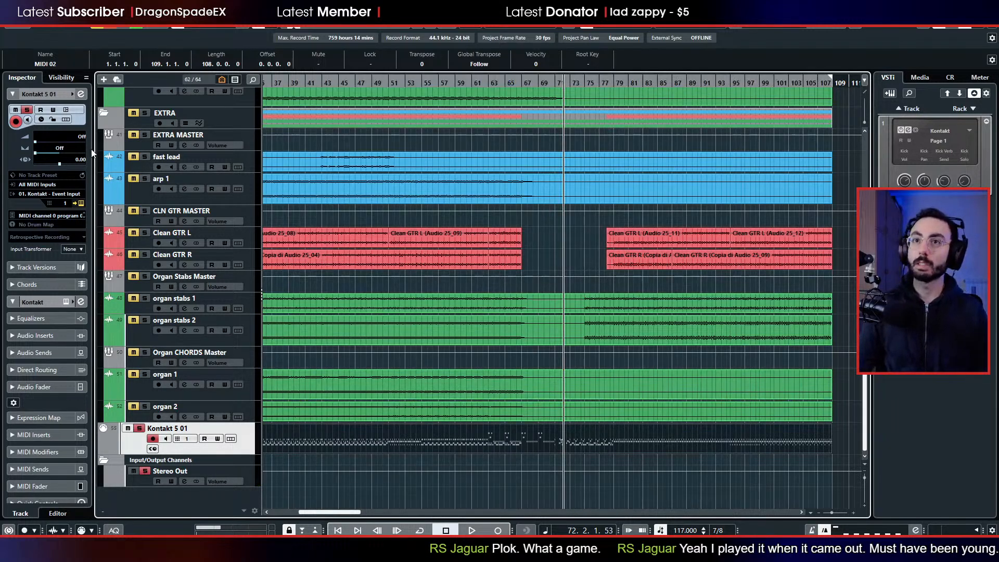
click(25, 8)
mouse_move(62, 170)
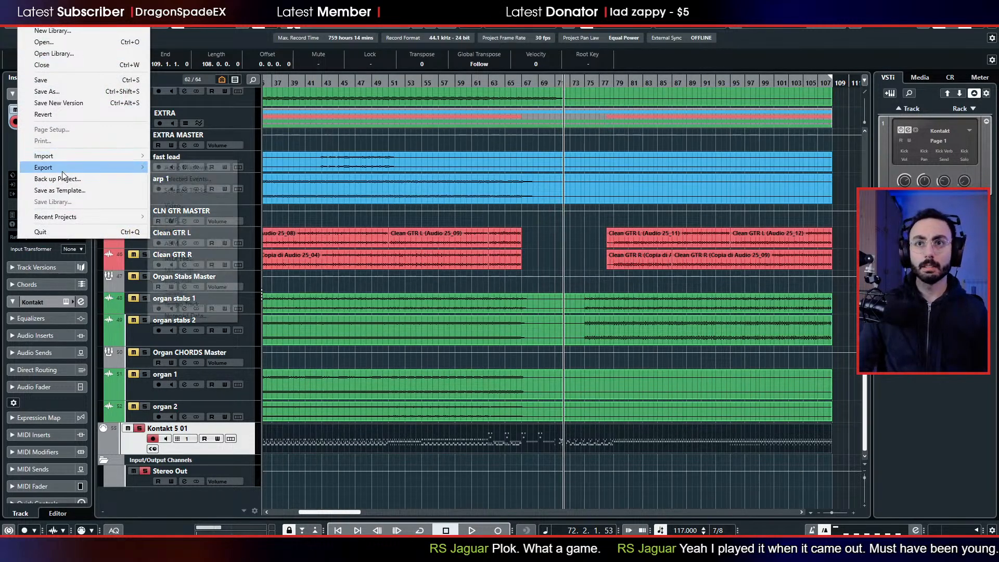
click(187, 167)
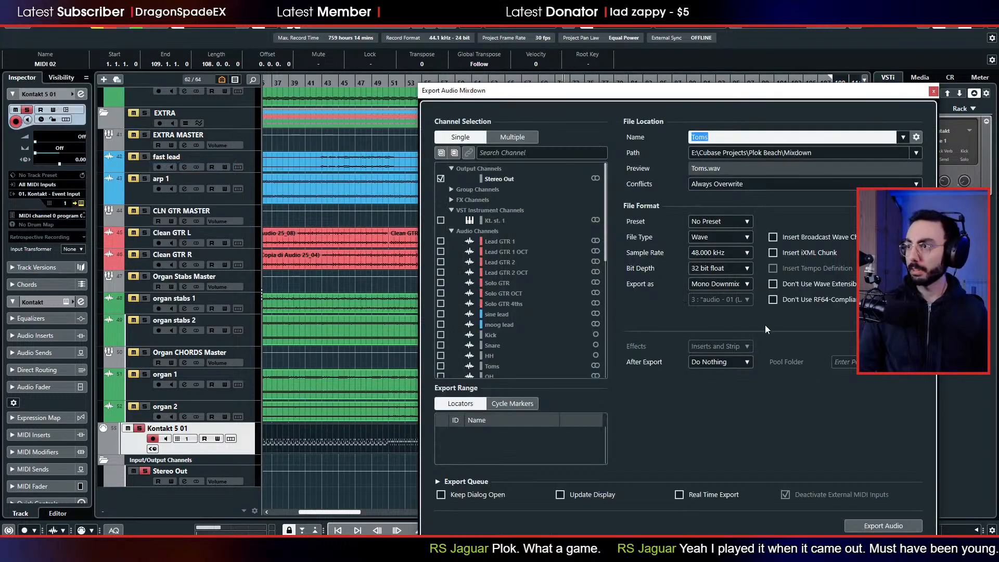
click(717, 286)
click(721, 298)
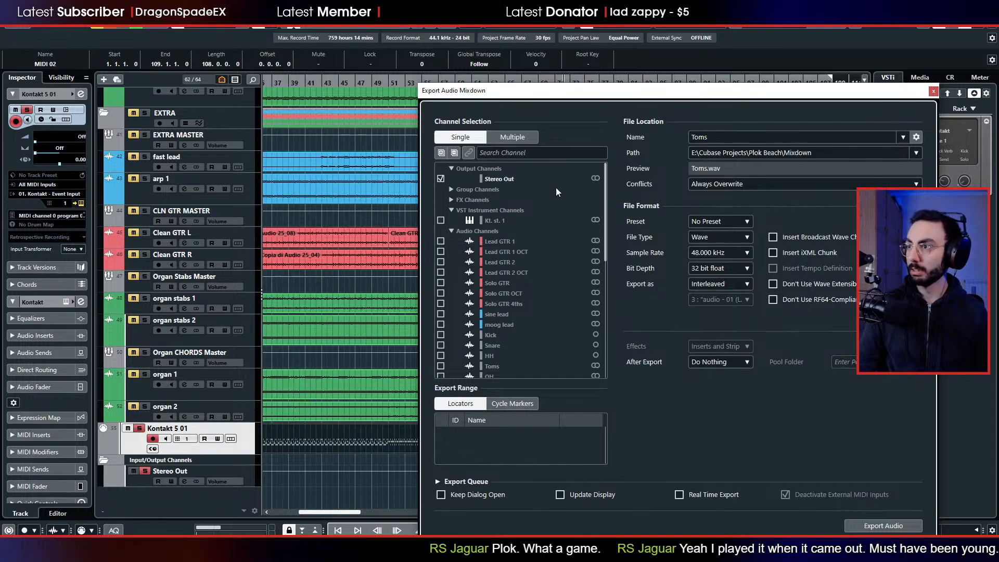
click(895, 523)
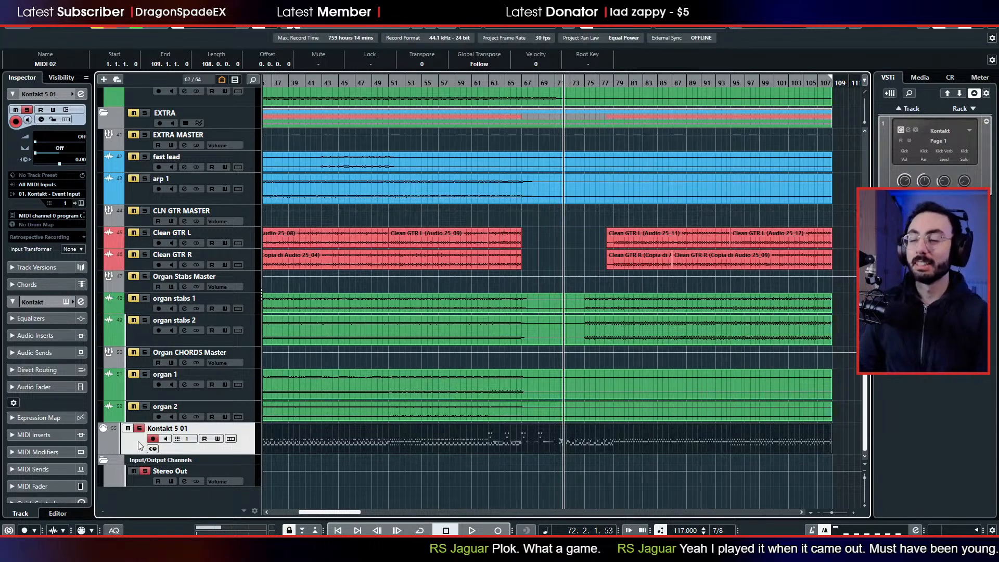
- Mute the whole MIDI 02 part on the Kontakt 5 01 track and hide that track from the project
drag(336, 513, 298, 524)
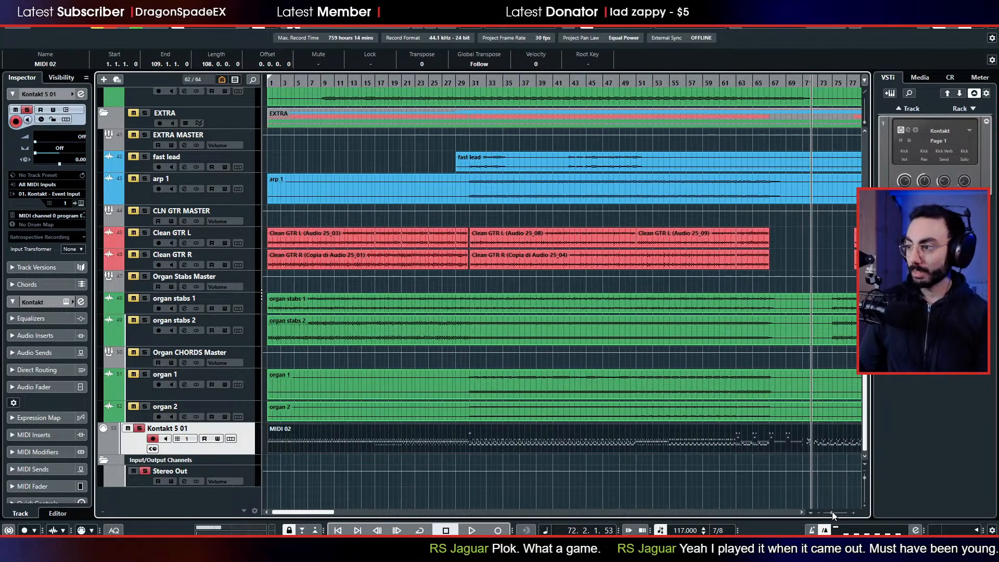
drag(833, 512, 828, 513)
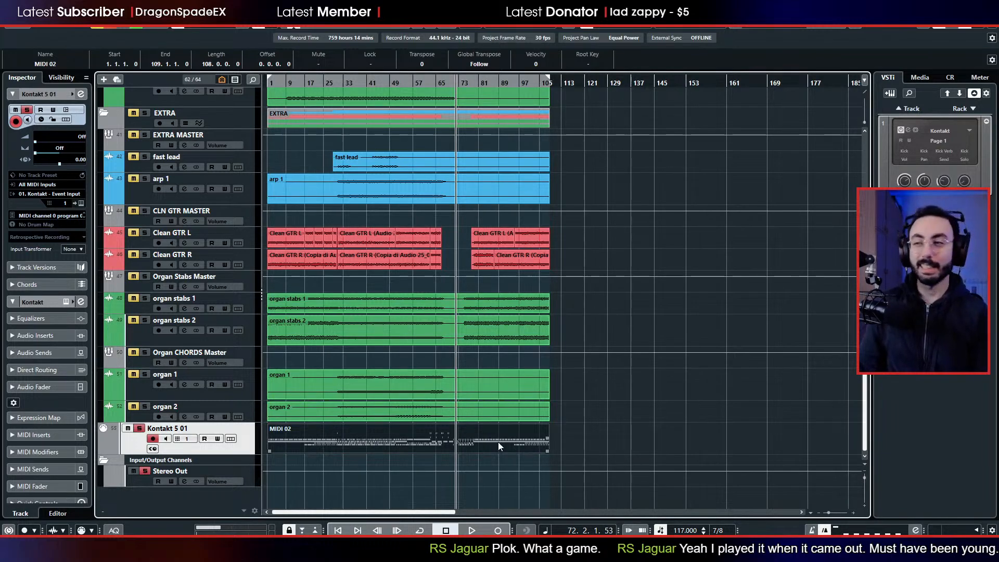
click(643, 168)
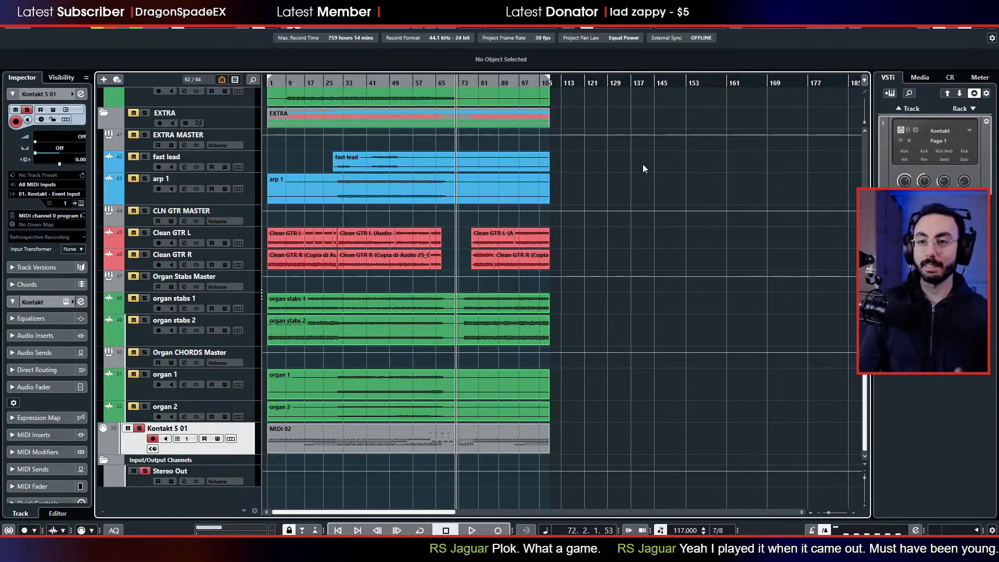
click(401, 439)
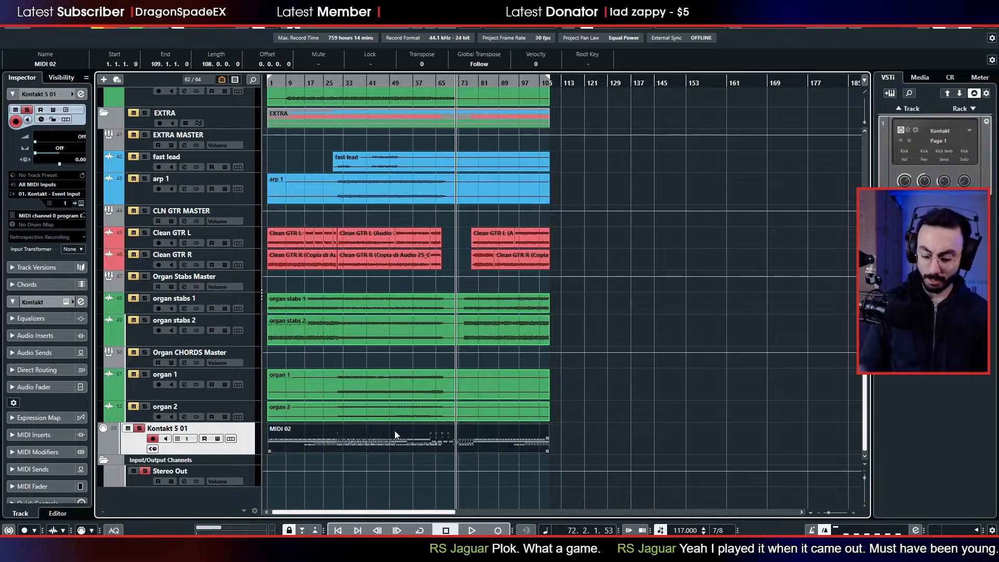
key(shift+m)
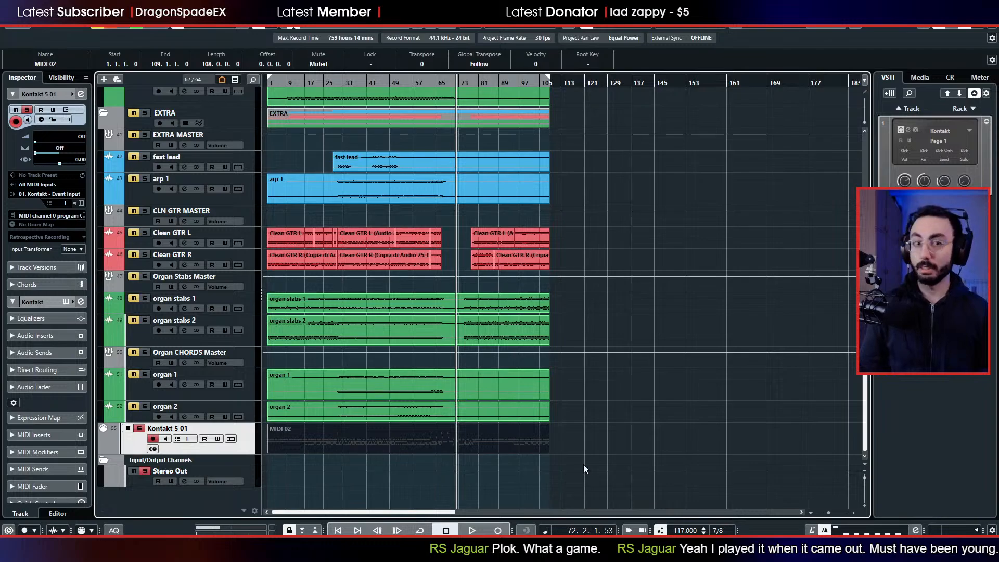
click(726, 446)
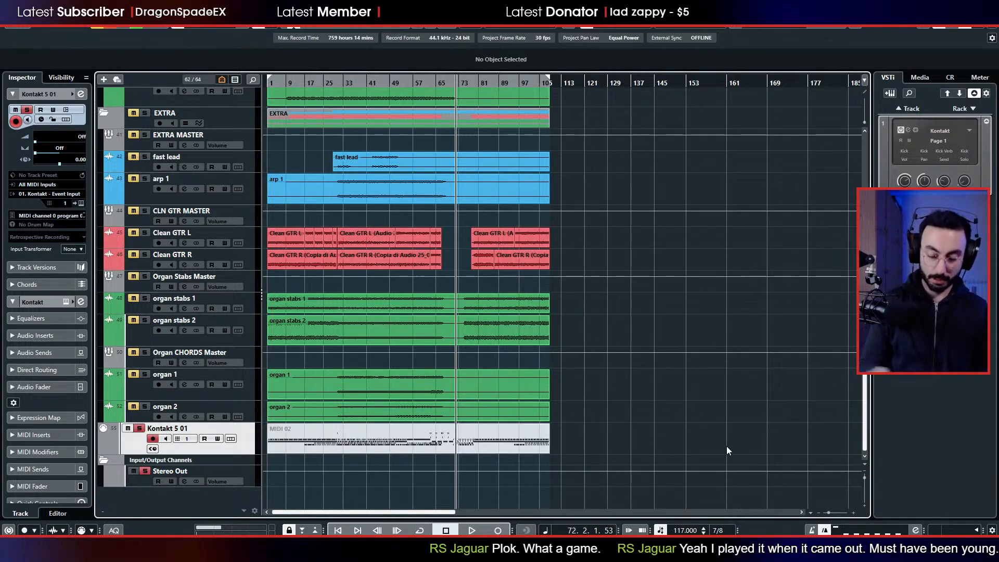
click(59, 78)
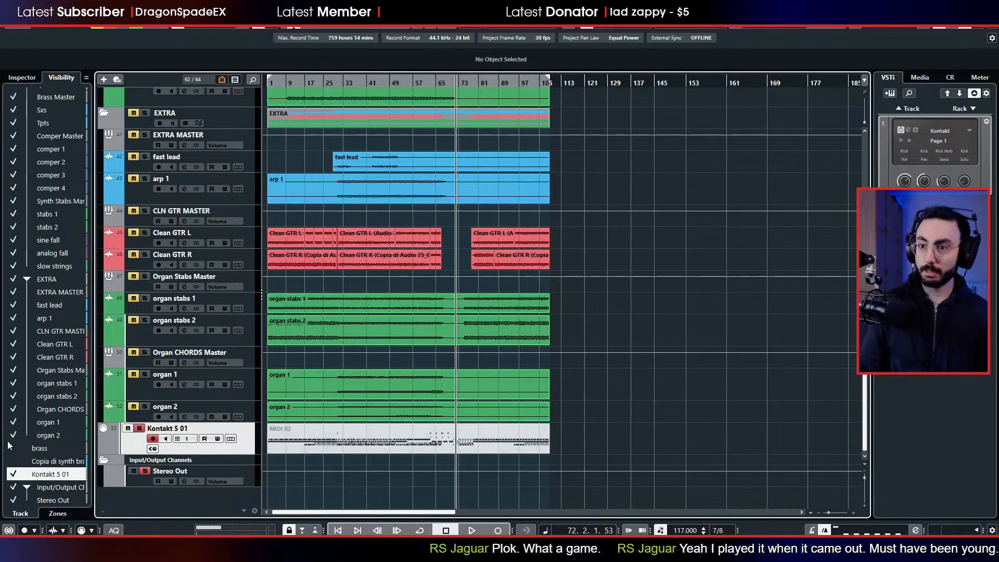
click(14, 474)
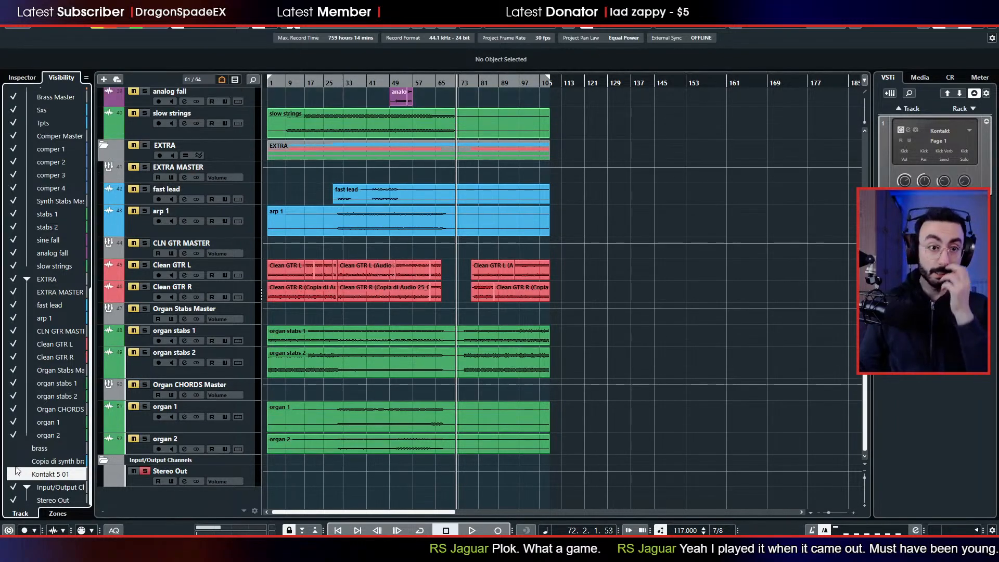
- Look through the arrangement's tracks from the solo guitars and drums down to the organs, placing the playhead at bar 18
scroll(520, 343, up, 8)
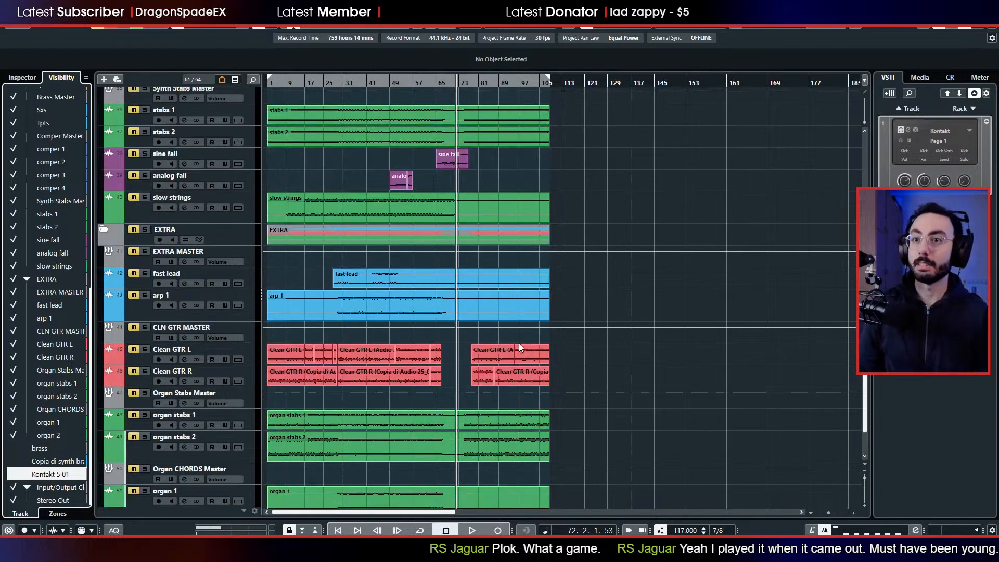
scroll(322, 146, down, 5)
scroll(338, 177, up, 15)
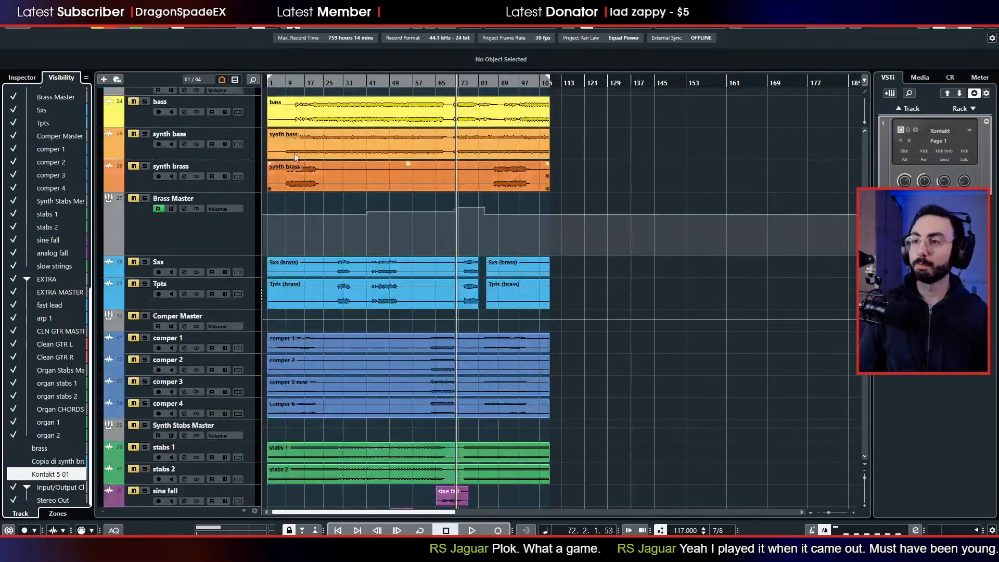
scroll(354, 213, down, 5)
scroll(375, 237, down, 5)
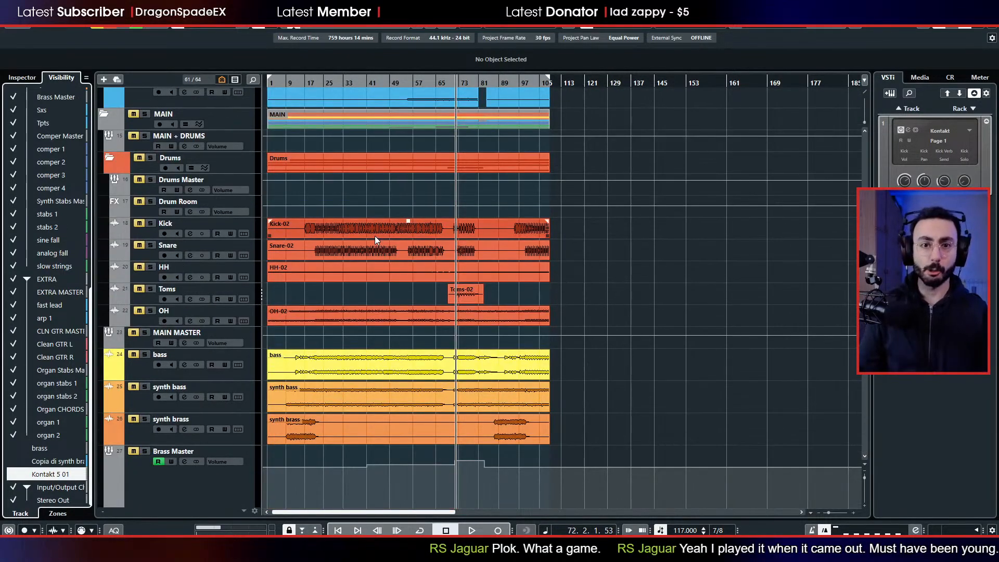
scroll(375, 236, down, 5)
scroll(374, 262, up, 1)
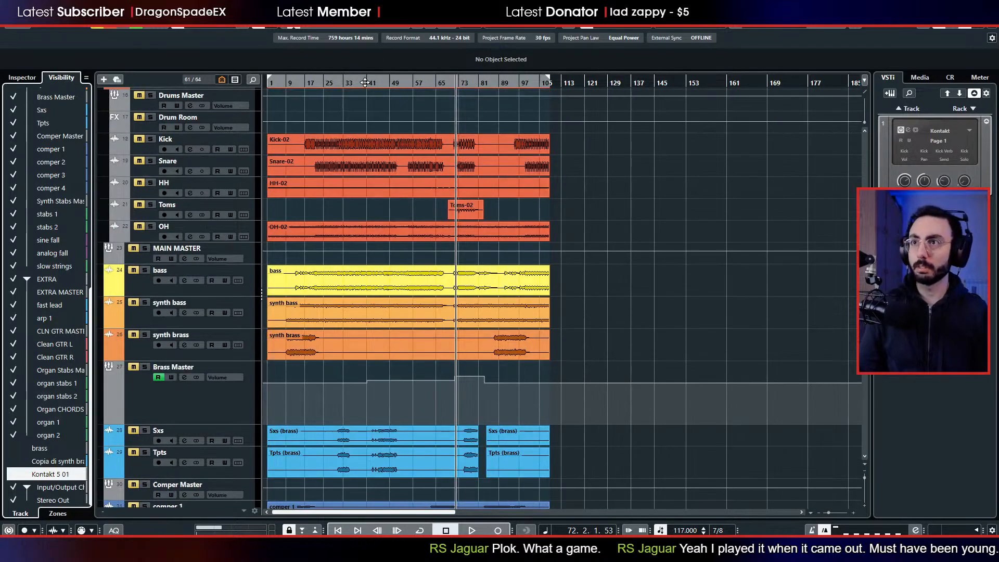
click(307, 82)
scroll(323, 216, down, 12)
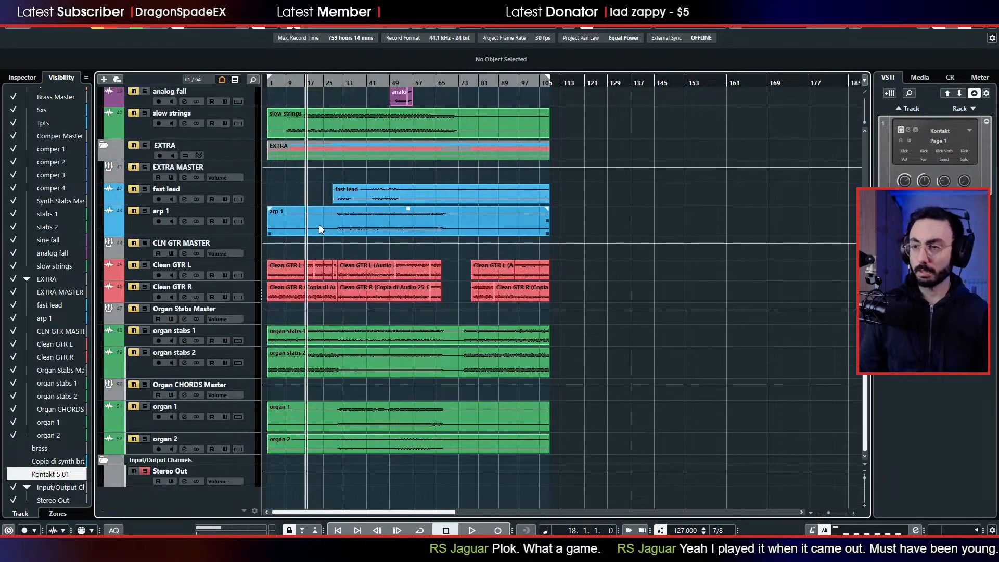
scroll(319, 229, up, 15)
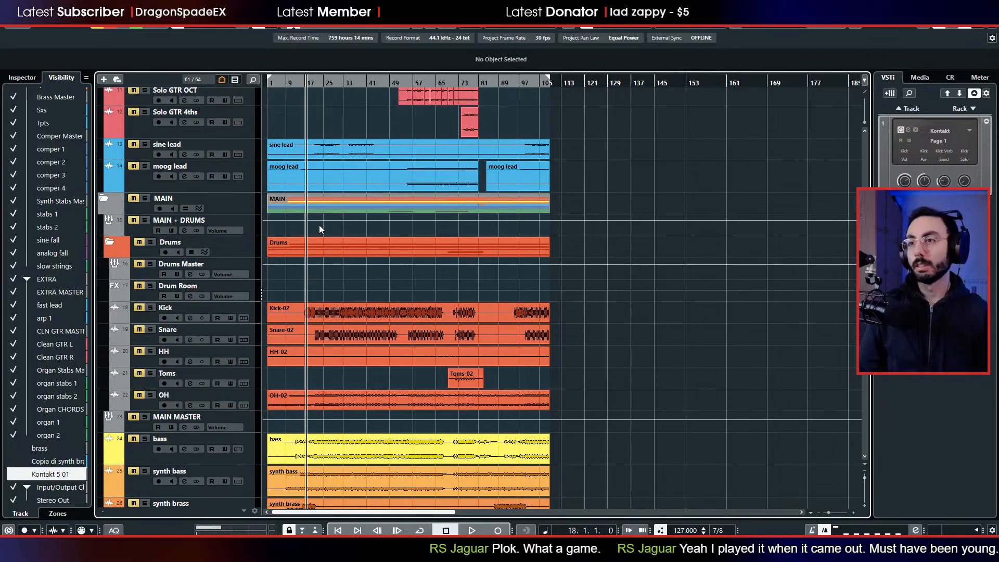
scroll(319, 226, up, 4)
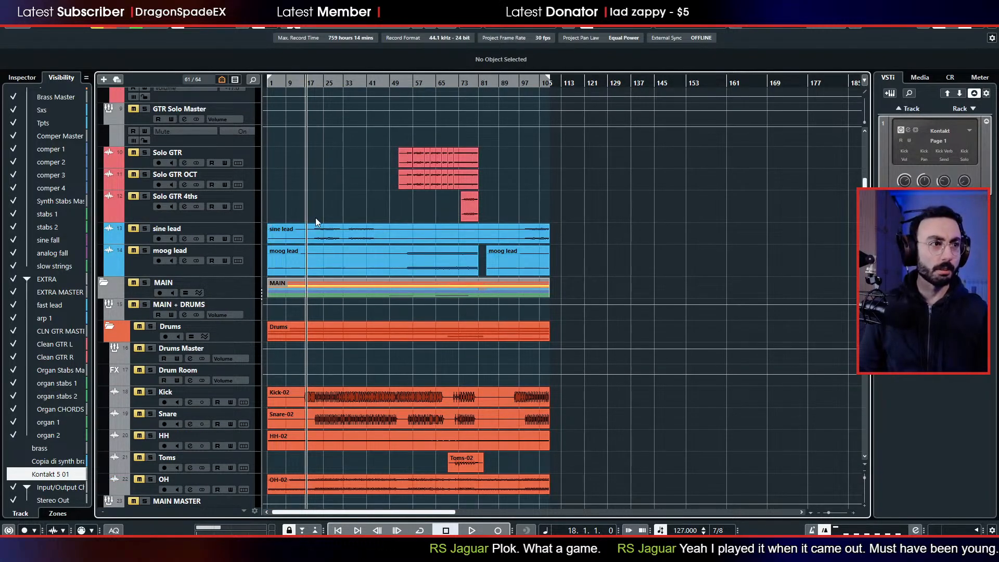
scroll(315, 218, down, 8)
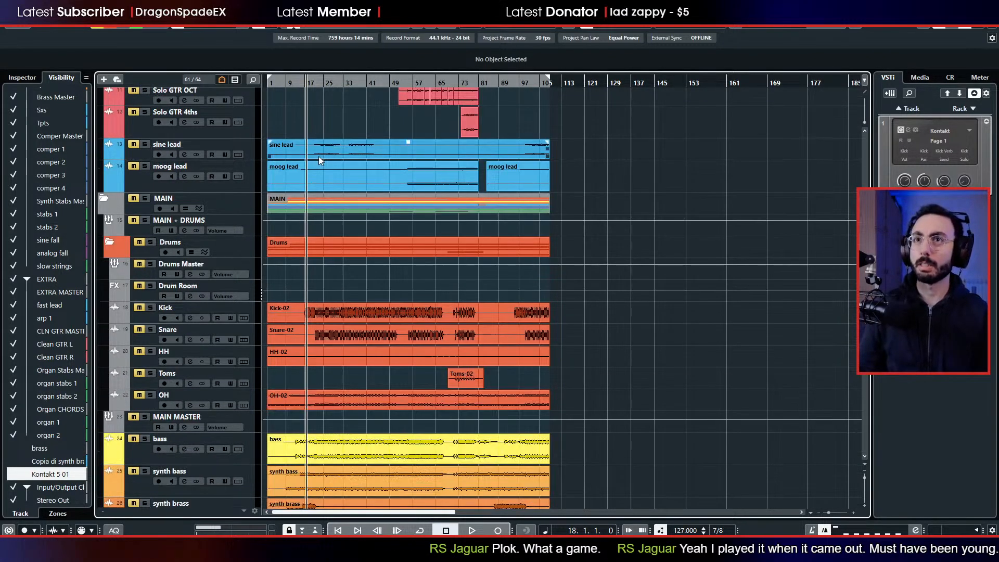
scroll(323, 160, down, 6)
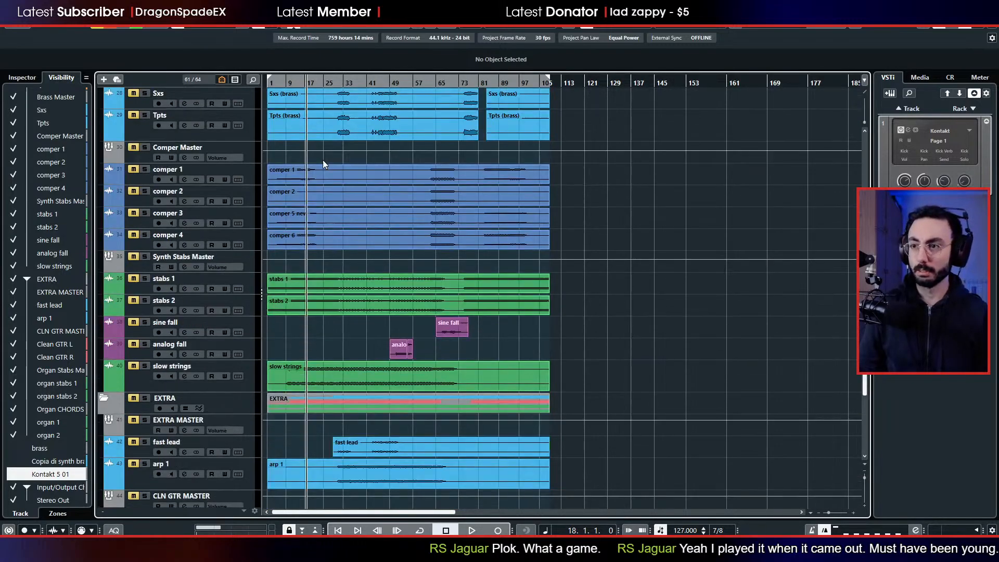
scroll(322, 157, up, 3)
scroll(324, 158, up, 8)
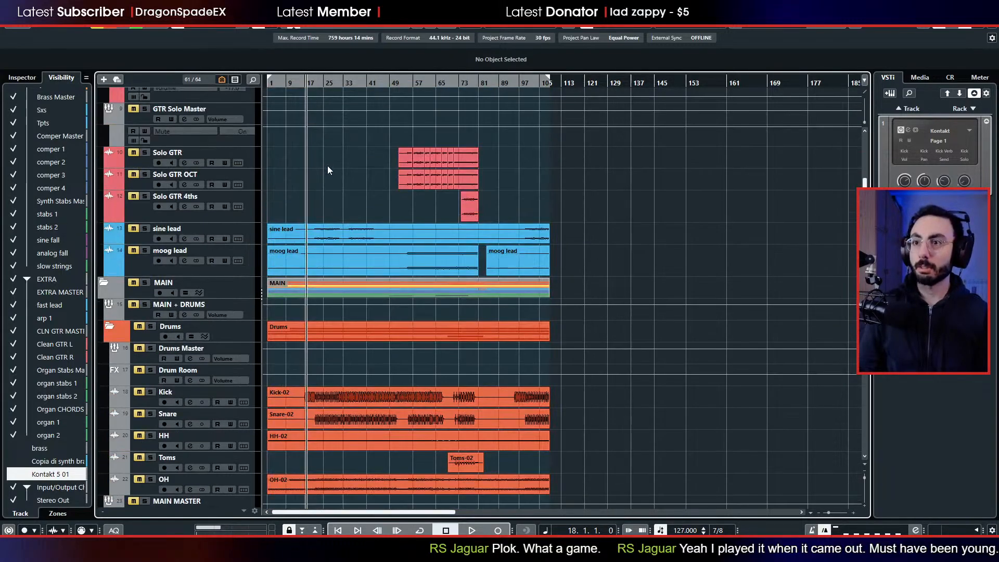
scroll(312, 203, down, 2)
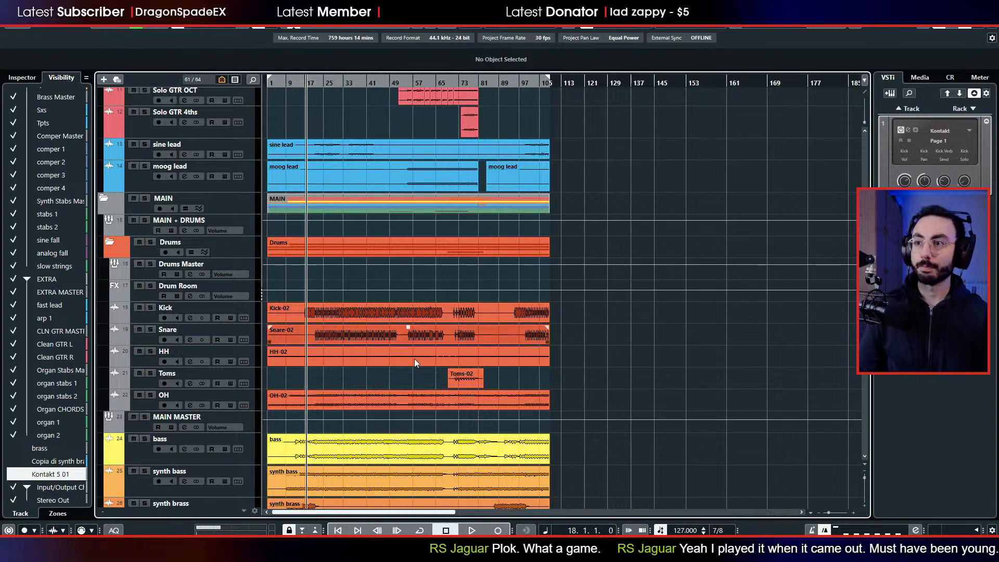
- Delete the old Toms-02 event, return the playhead to the project start and select the Toms track
click(463, 378)
key(Delete)
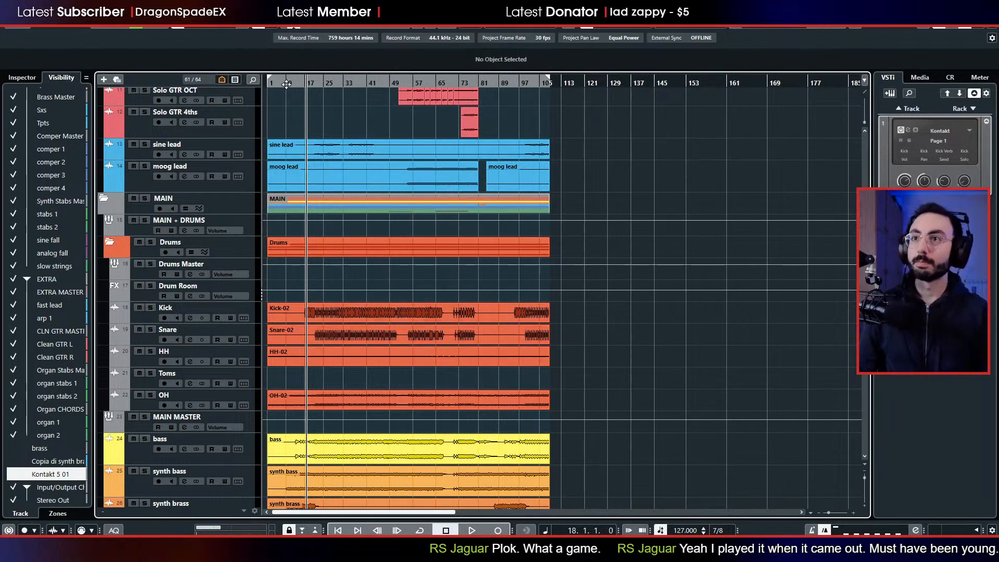
drag(293, 83, 182, 86)
click(151, 384)
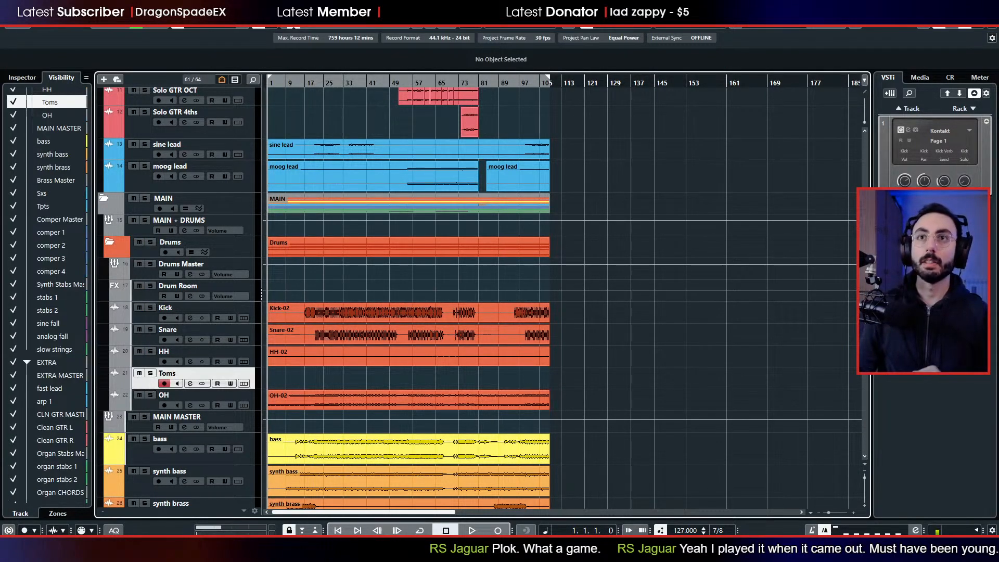
- Import Toms.wav from the Mixdown folder onto the Toms track, copying it to the project folder and converting its sample rate to 44.100 kHz
click(21, 15)
mouse_move(79, 156)
click(173, 155)
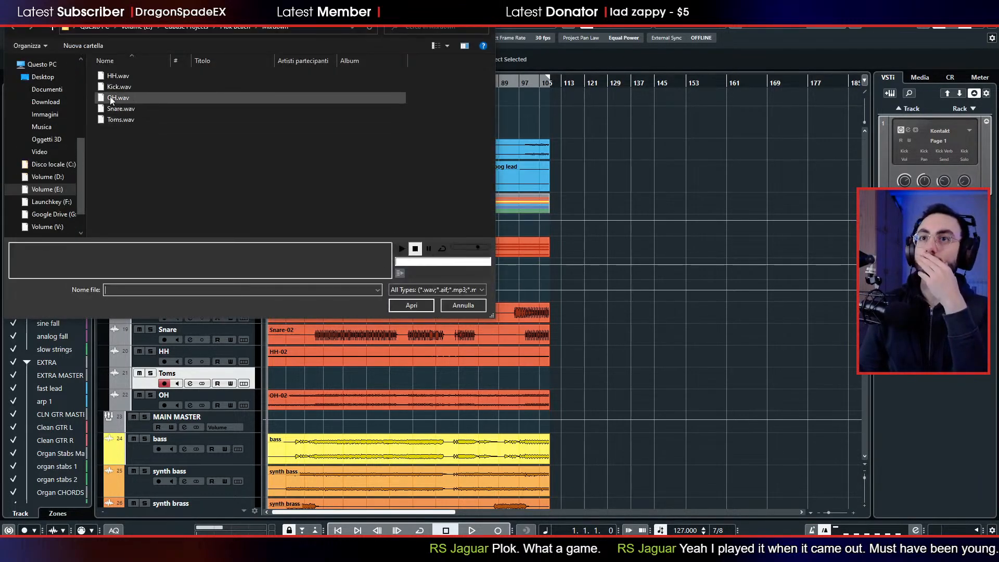
click(121, 123)
click(411, 305)
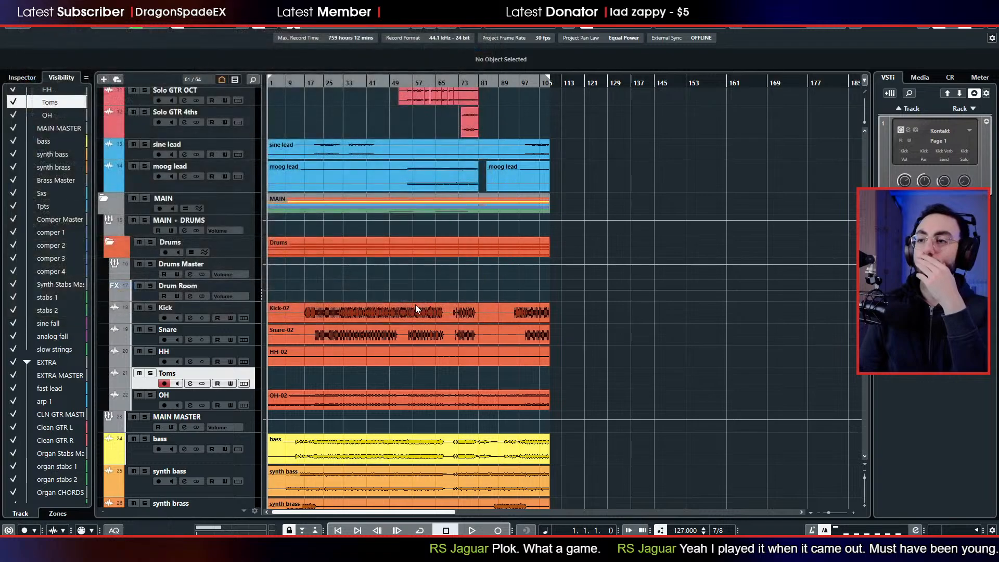
click(442, 292)
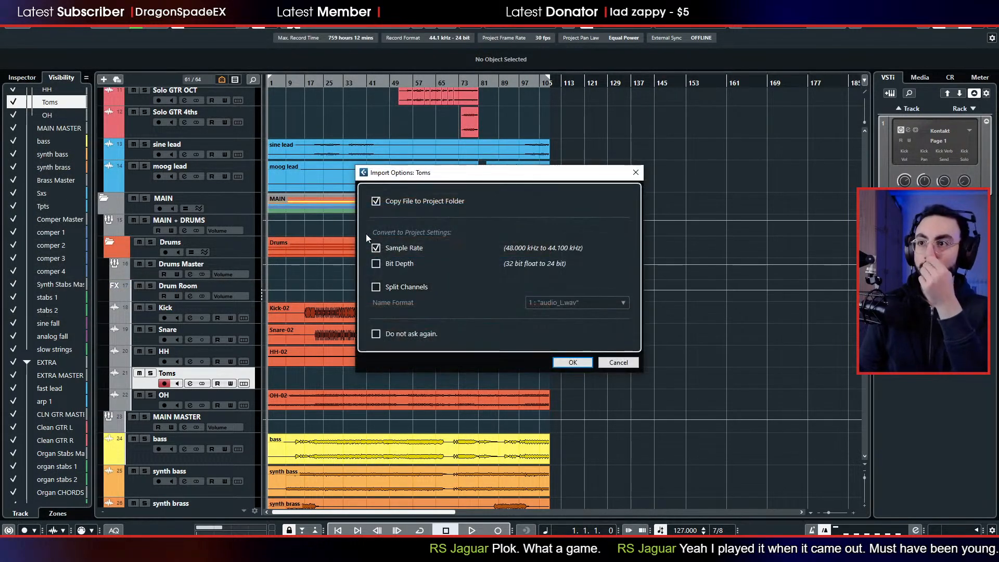
click(563, 363)
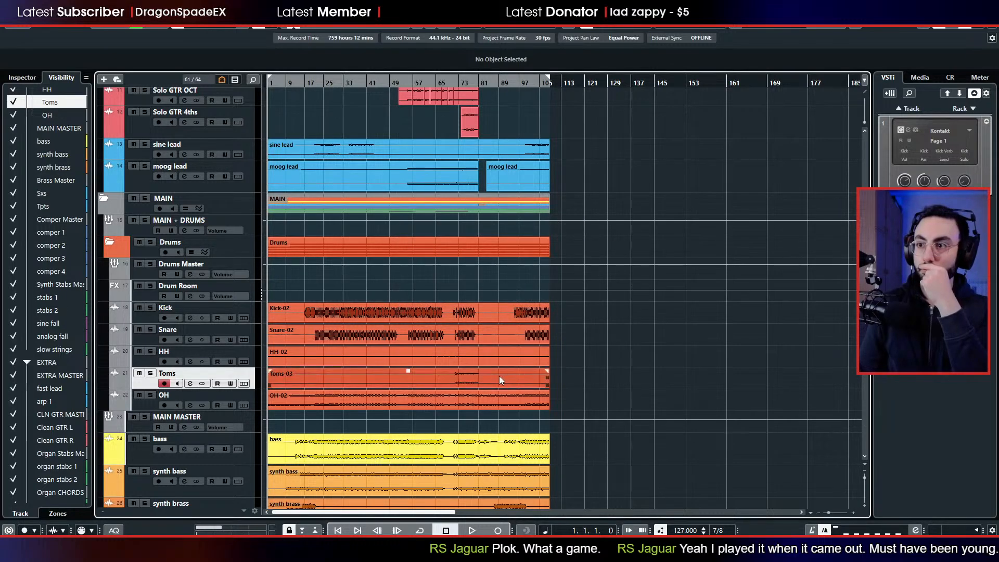
- Trim both ends of the imported Toms event so that it spans from about bar 69 to bar 83
click(478, 384)
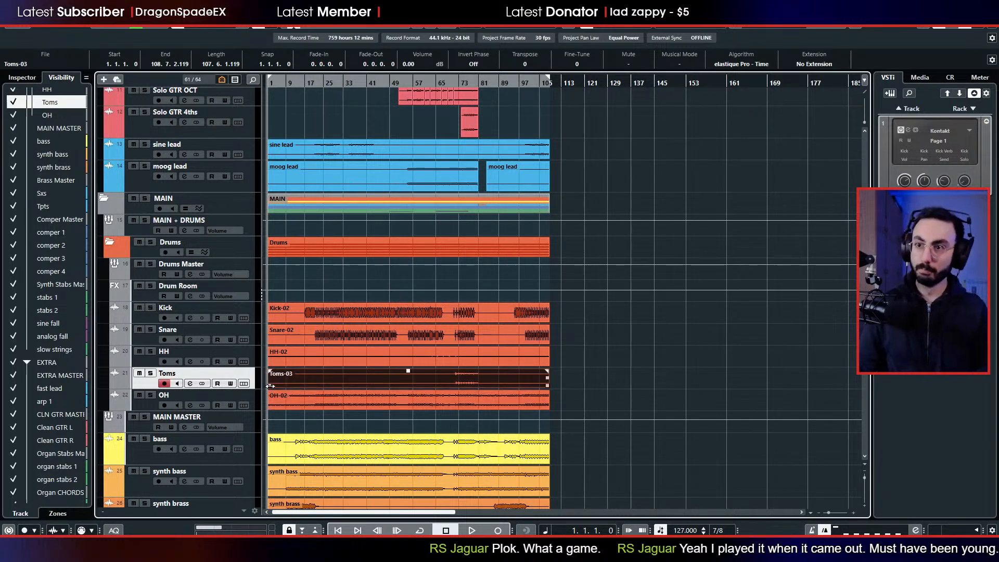
drag(270, 386, 449, 397)
drag(547, 386, 484, 388)
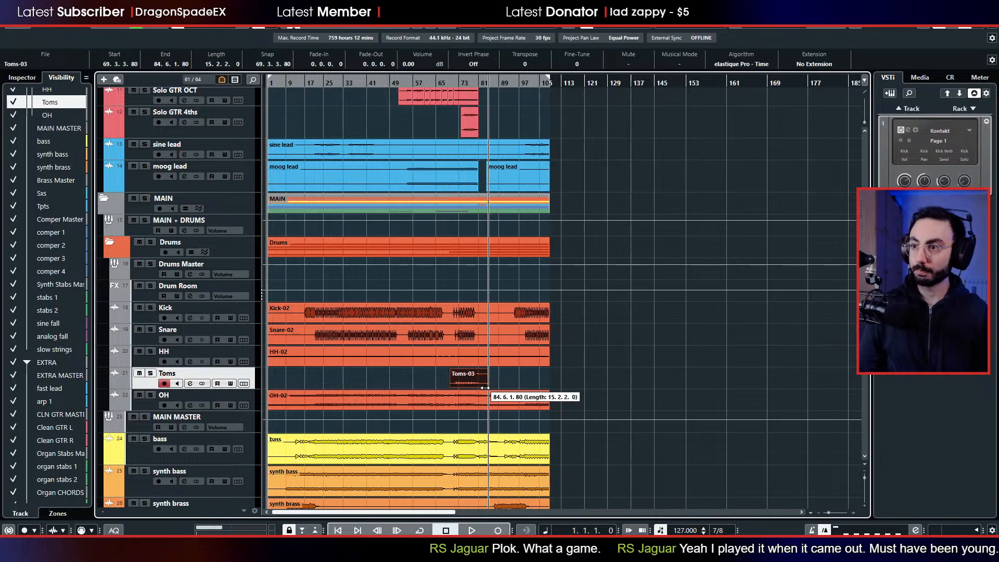
- Solo the Toms track, play the new tom hits from about bar 68 and show the track's Inspector settings
click(448, 83)
key(space)
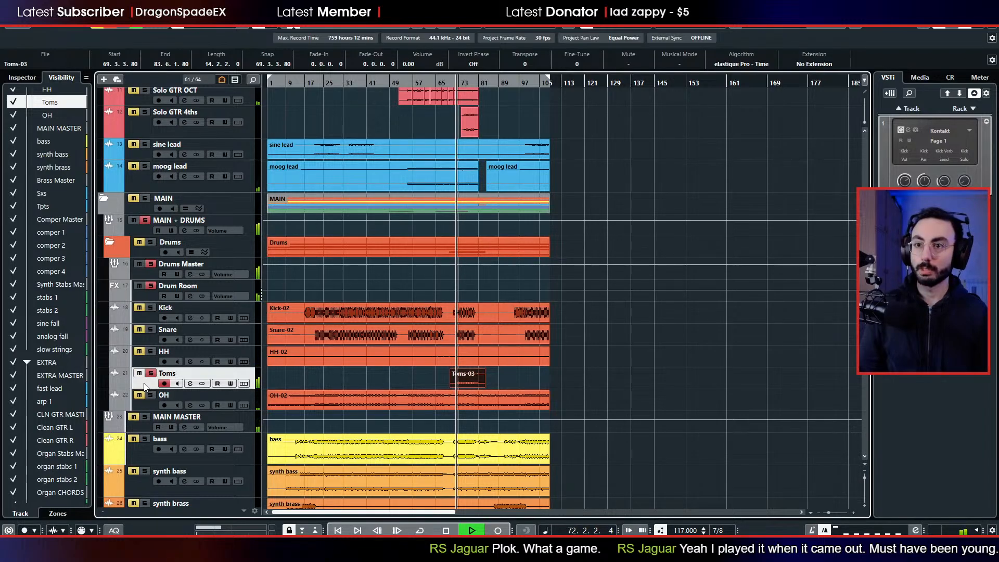
click(30, 79)
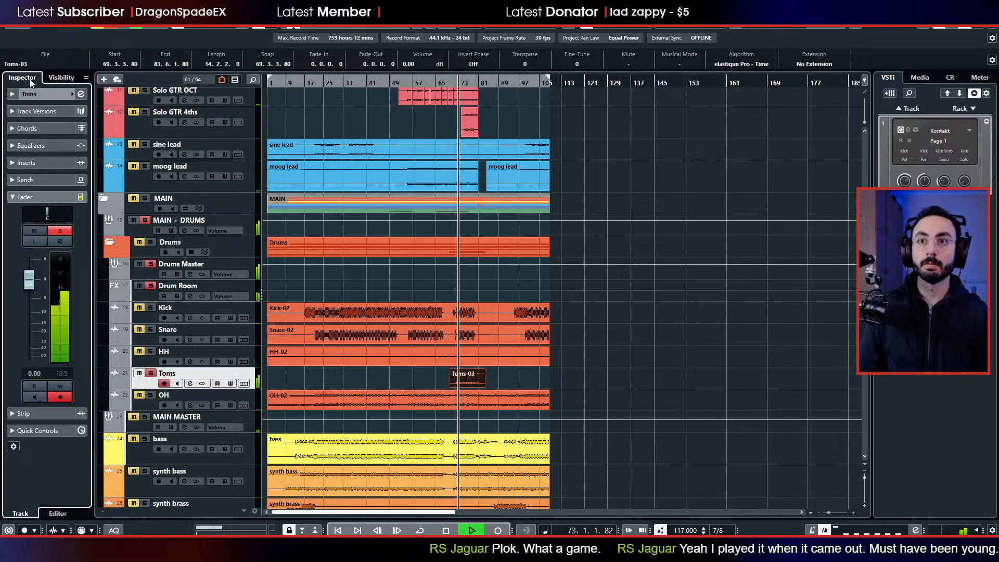
- View the Toms track's sends and basic settings, and compare the full mix around bar 70 with the toms muted and unmuted
click(49, 181)
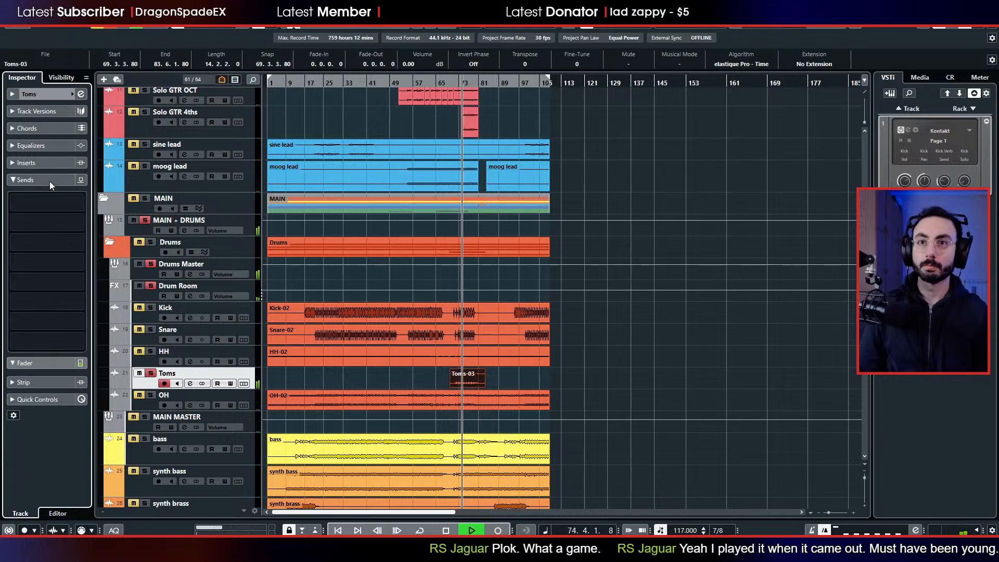
ctrl+click(55, 94)
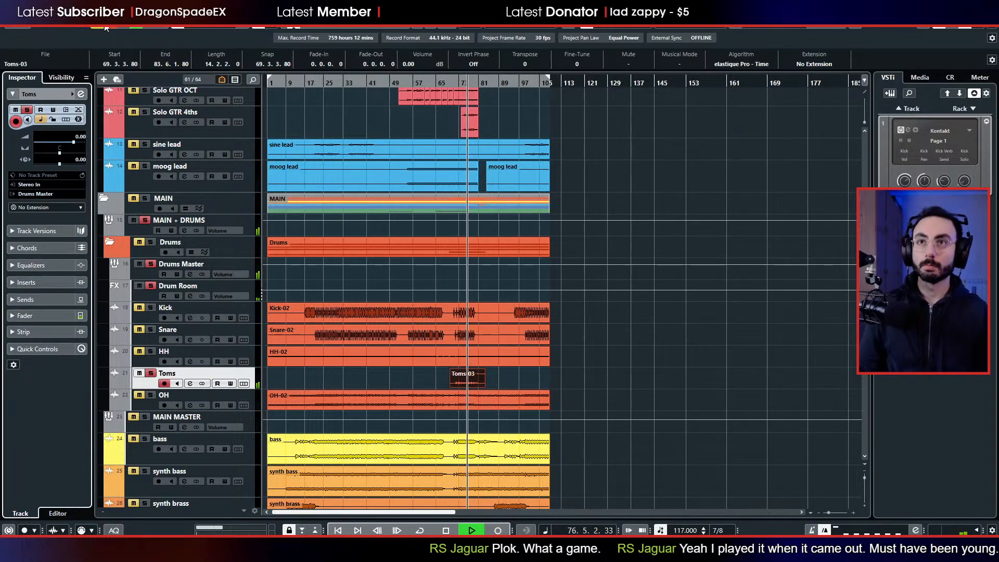
key(s)
key(m)
click(459, 81)
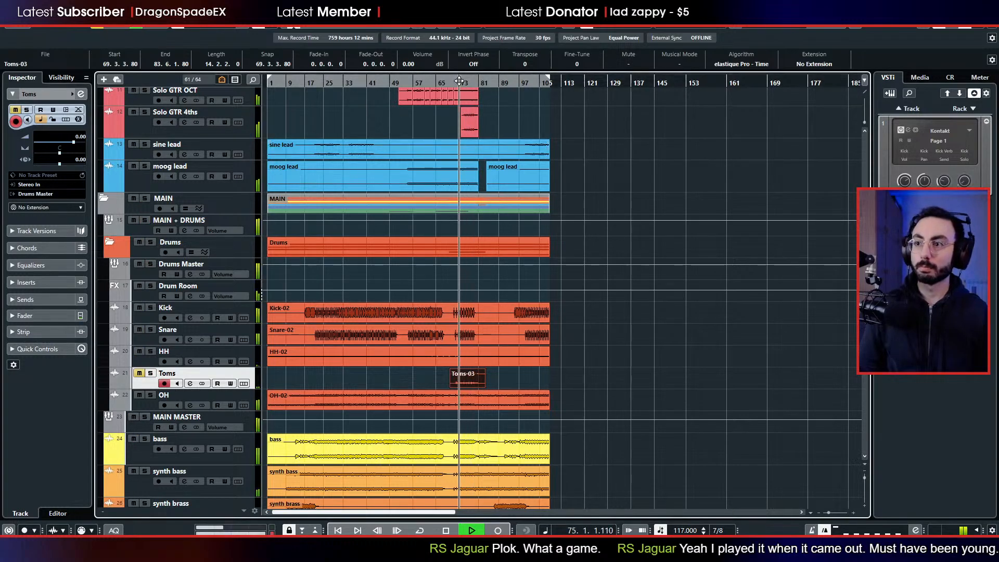
drag(459, 80, 450, 95)
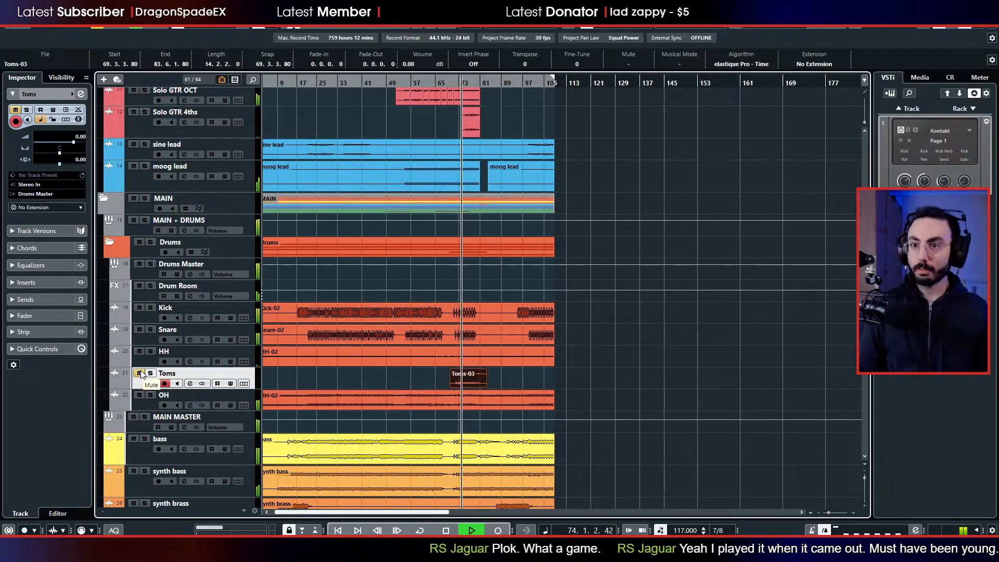
drag(460, 82, 441, 104)
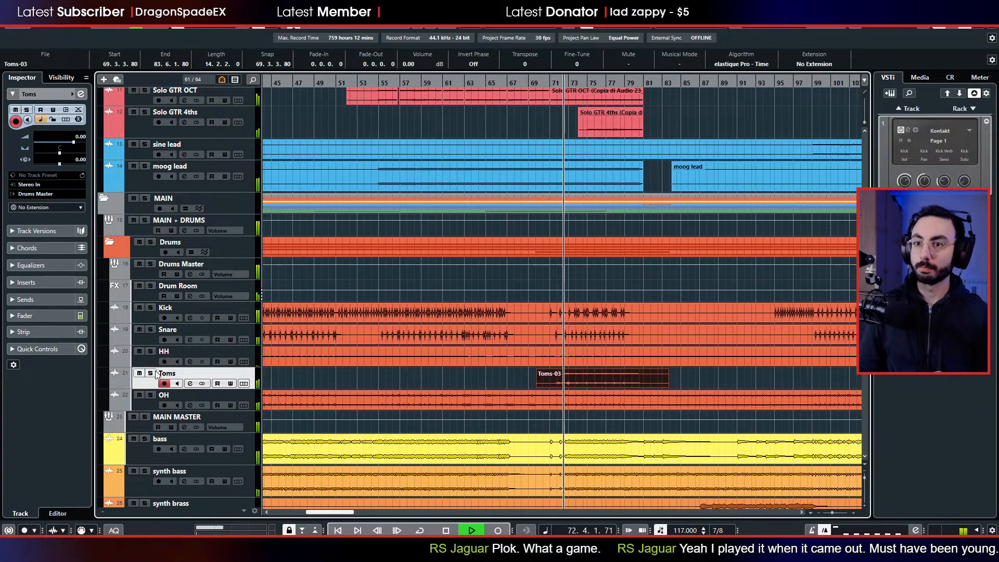
- Solo the Toms track, trim its event to span bars 71 to 81, and loop playback over that event
click(151, 373)
click(539, 383)
key(space)
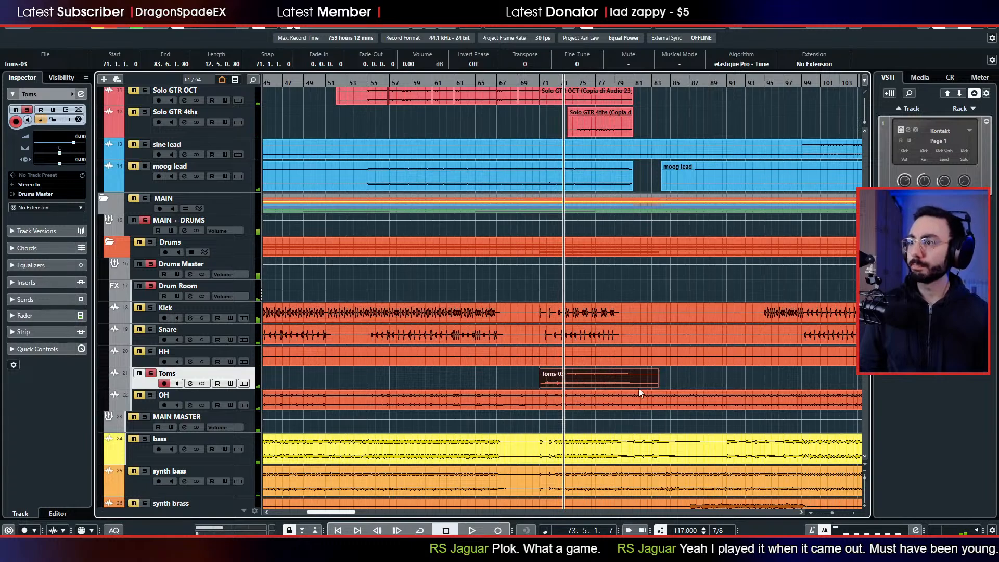
drag(653, 386, 634, 386)
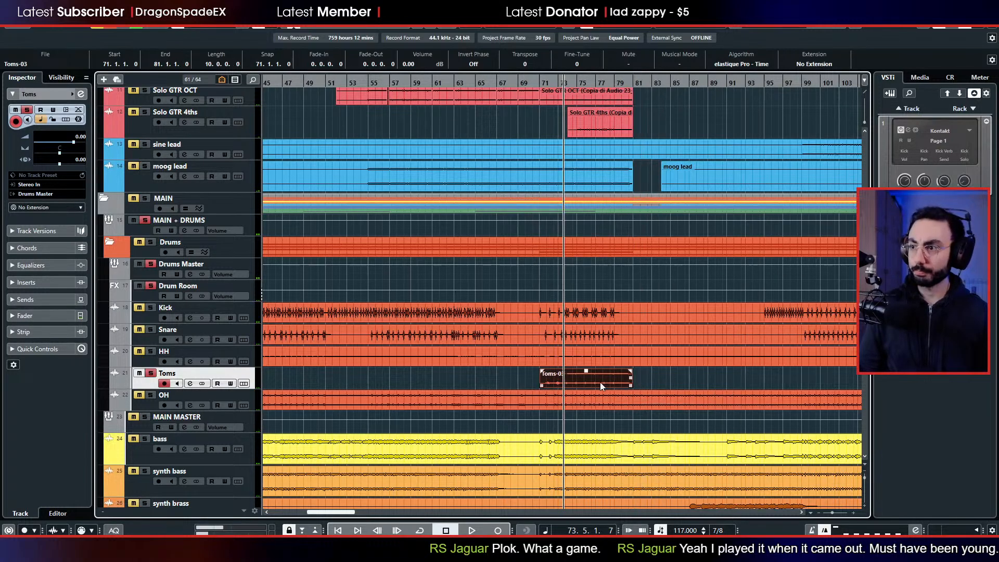
key(shift+g)
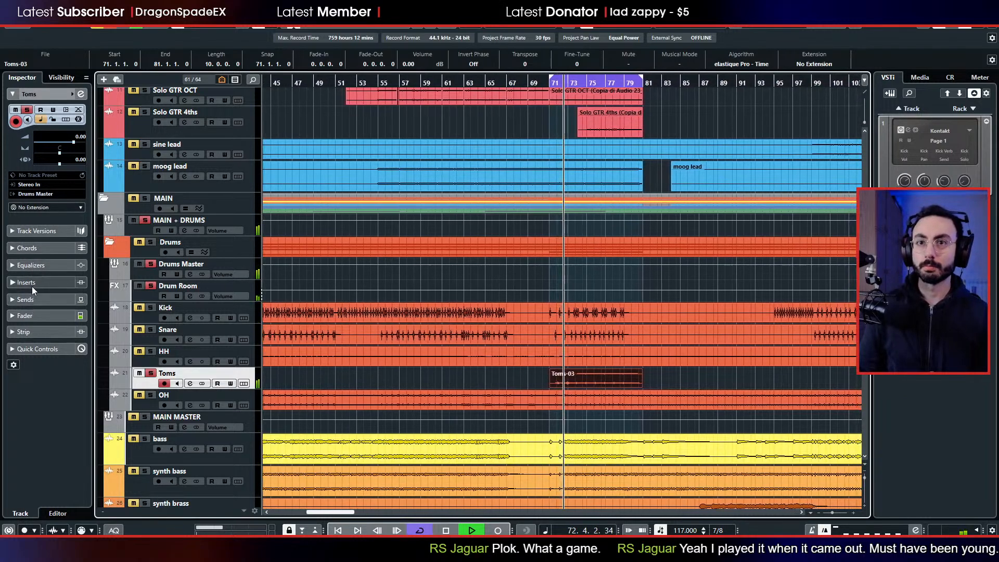
- Load the TDR Nova equalizer into the first insert slot of the Toms track
click(33, 284)
click(58, 181)
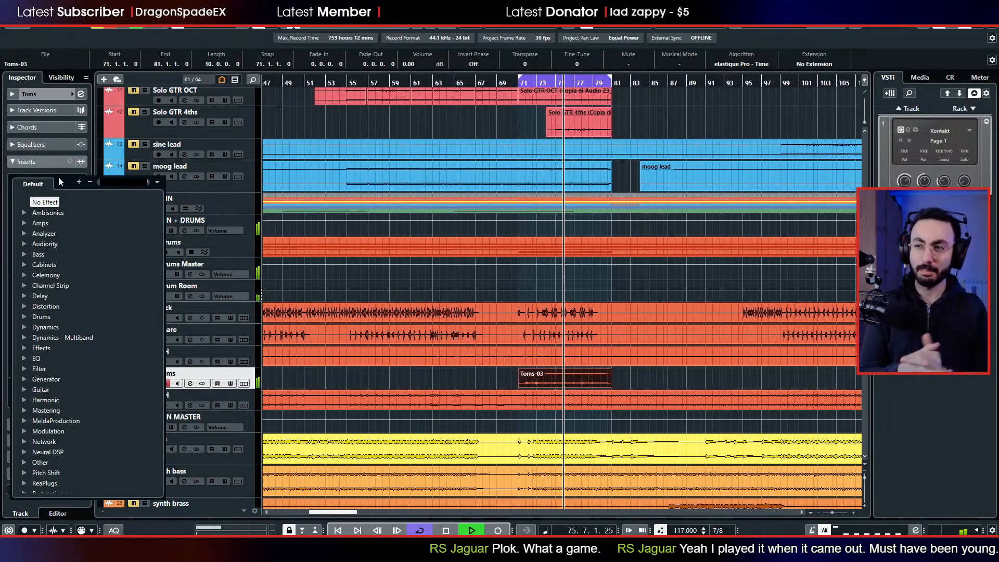
text(nov)
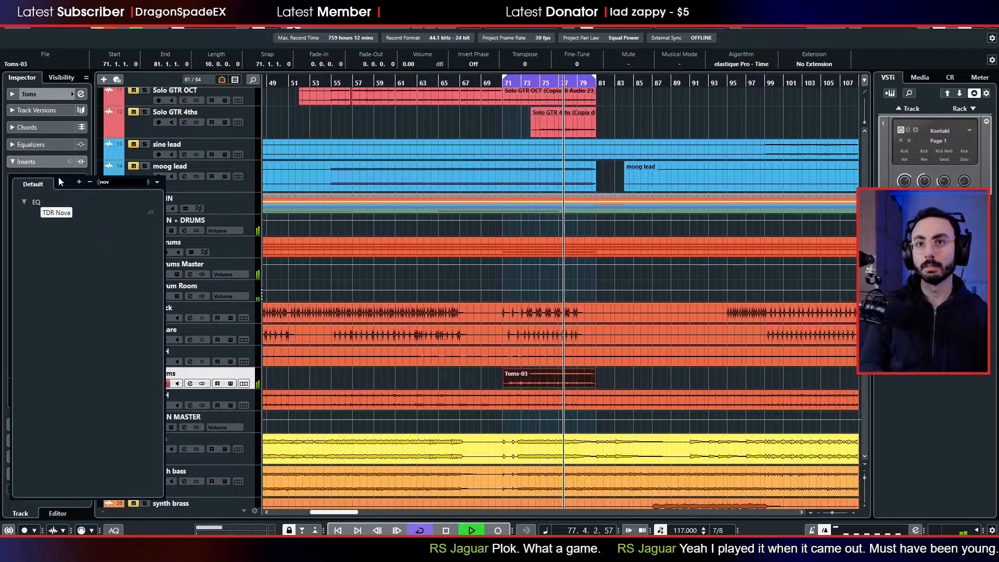
key(Return)
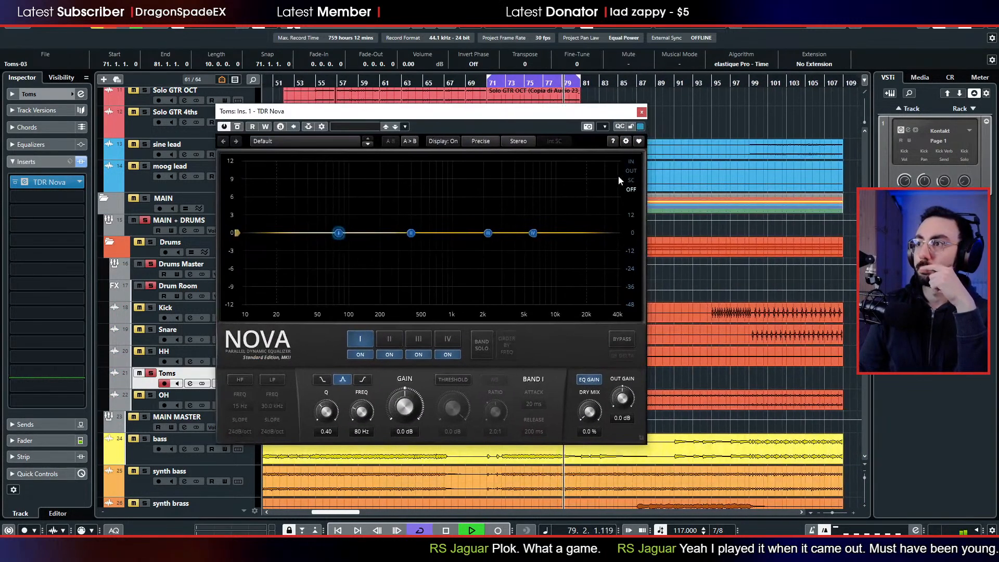
- Show the equalizer's output spectrum and enable its high-pass filter at 59 Hz
click(630, 171)
click(246, 382)
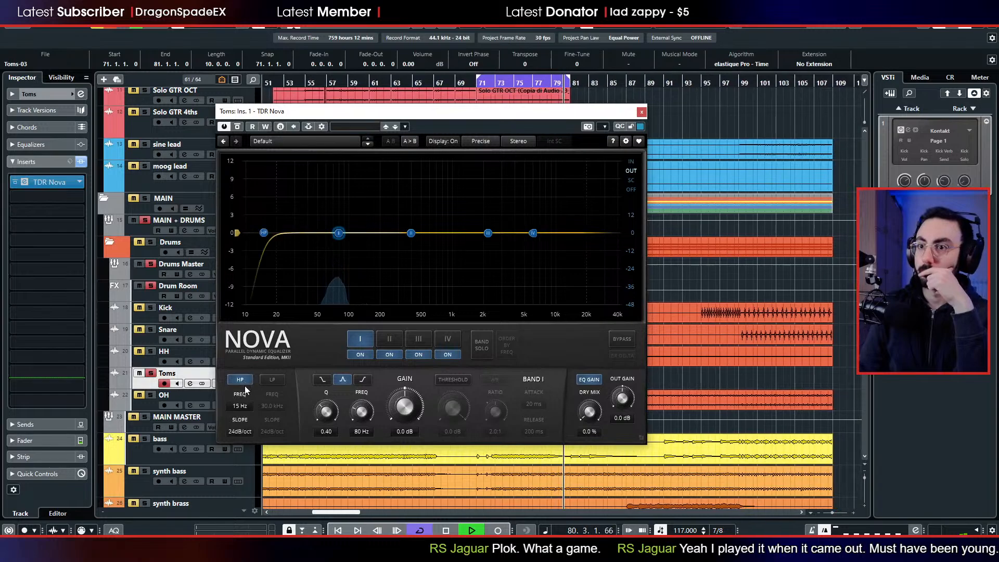
drag(239, 407, 239, 372)
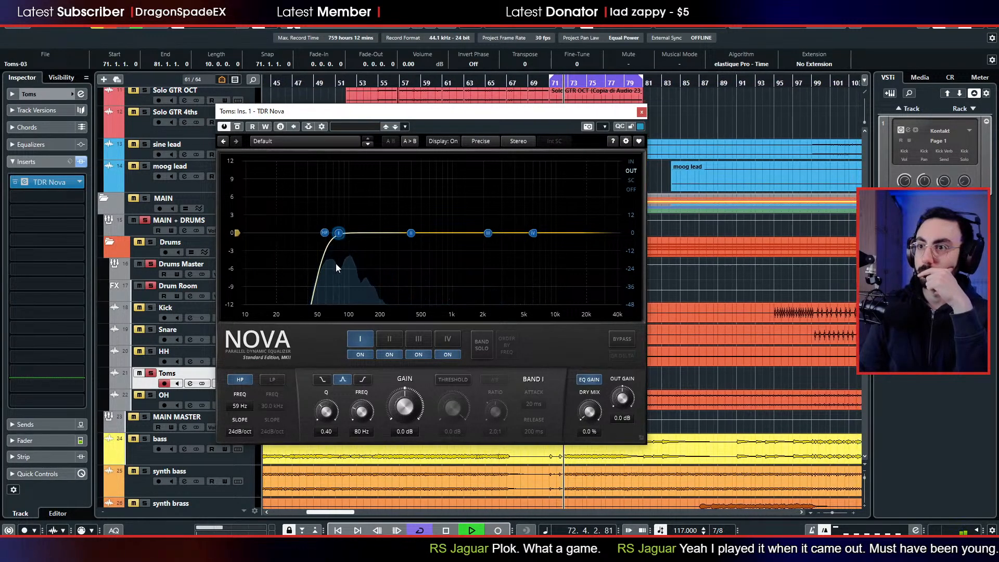
- Shape the toms EQ curve, boosting band III by 3.7 dB at 156 Hz and raising band IV near 900 Hz
drag(339, 233, 378, 217)
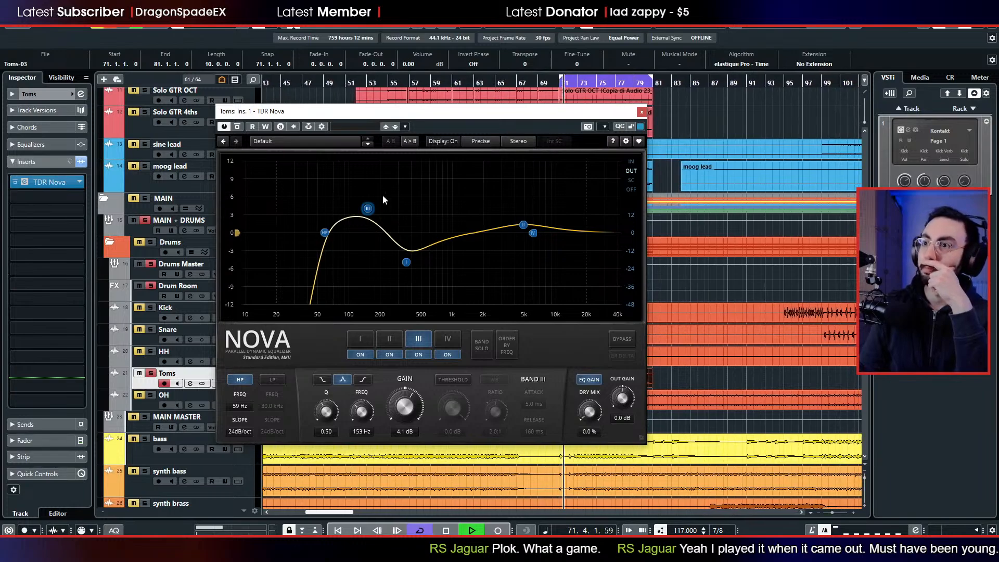
drag(368, 209, 369, 213)
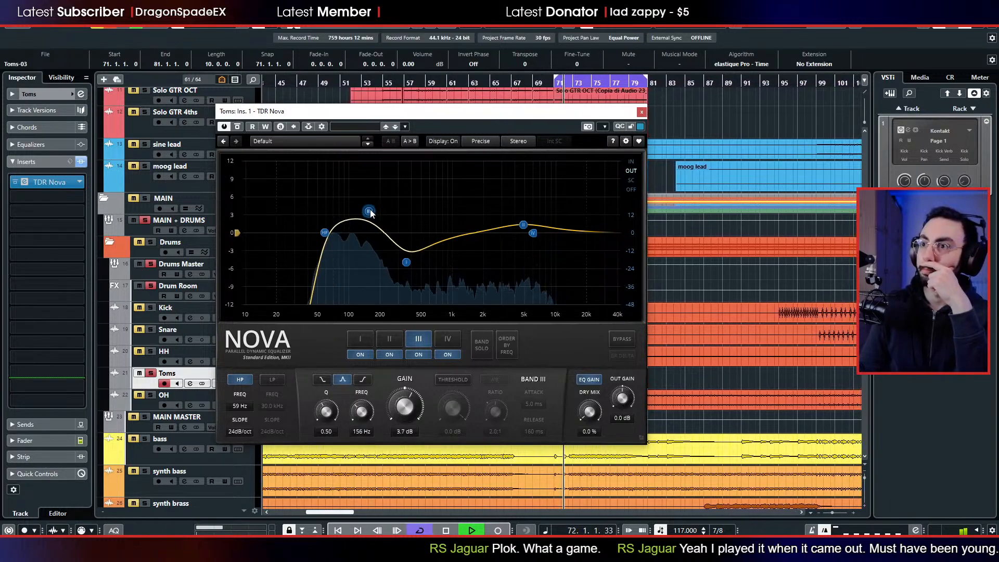
right_click(531, 235)
drag(532, 234, 450, 219)
click(533, 233)
- Set band I to -7.8 dB at 334 Hz, band II to a 1.3 dB high shelf at 5.1 kHz, and band IV to 2.8 dB at 919 Hz
drag(411, 262, 405, 279)
scroll(405, 279, down, 3)
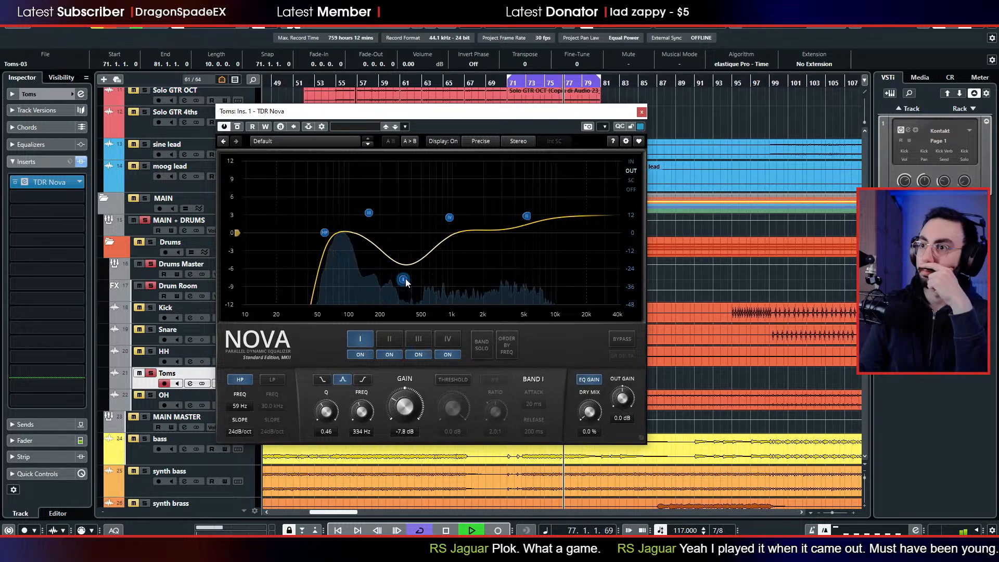
drag(527, 215, 526, 225)
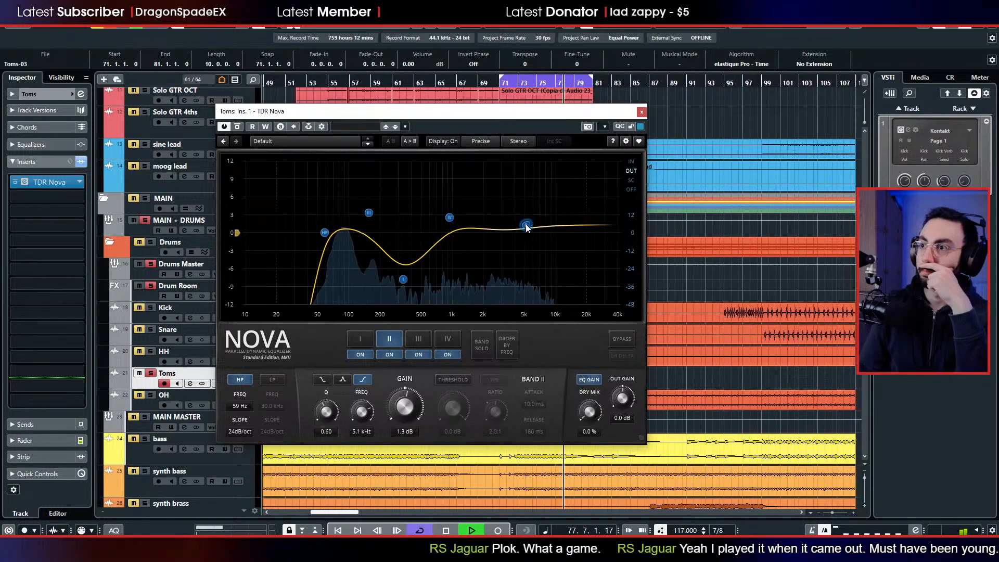
click(450, 219)
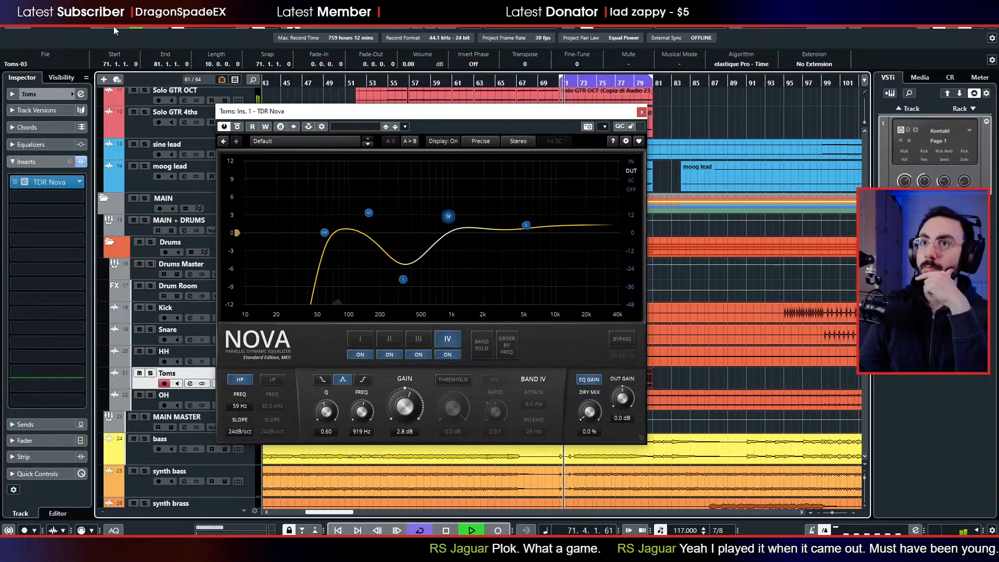
- Close the equalizer and listen to the toms in the unsoloed, unlooped mix while looking through the tracks down to the clean guitars
click(642, 112)
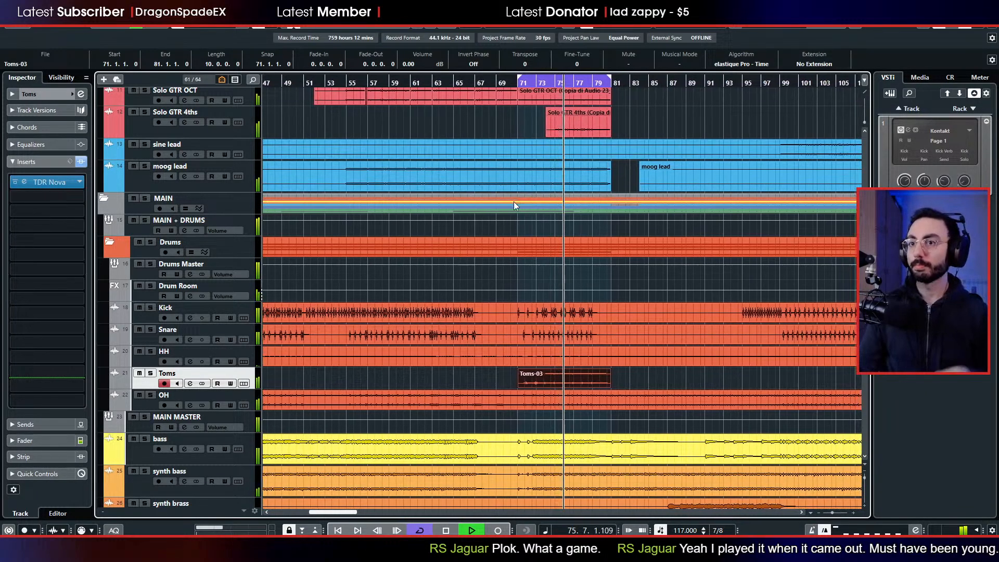
scroll(383, 265, down, 3)
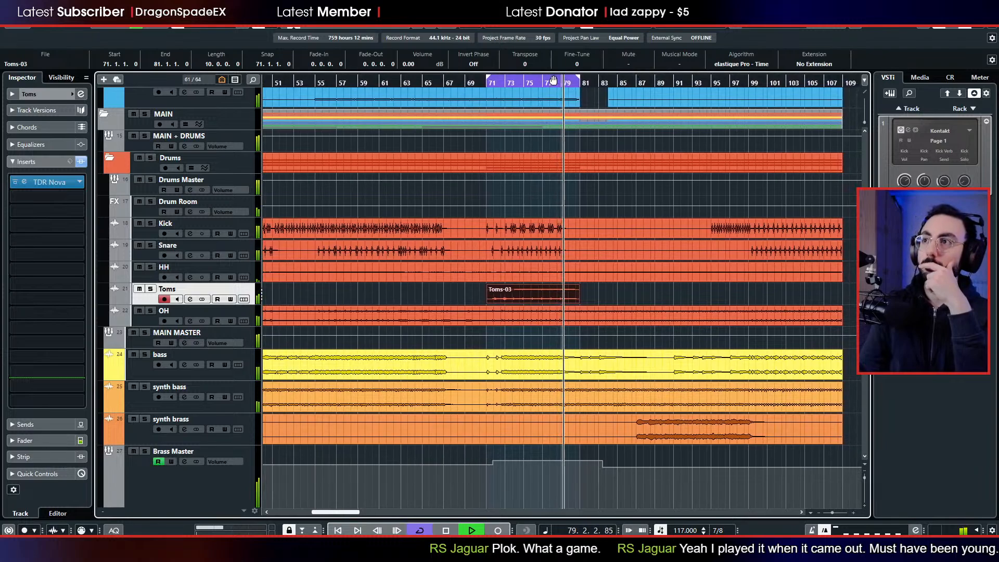
scroll(588, 218, down, 3)
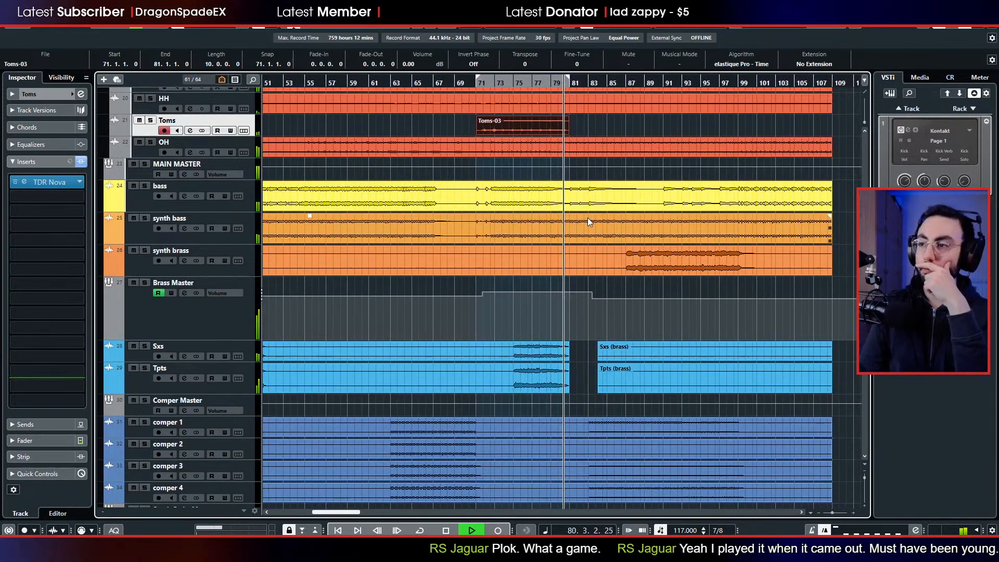
scroll(588, 217, down, 2)
scroll(580, 224, down, 3)
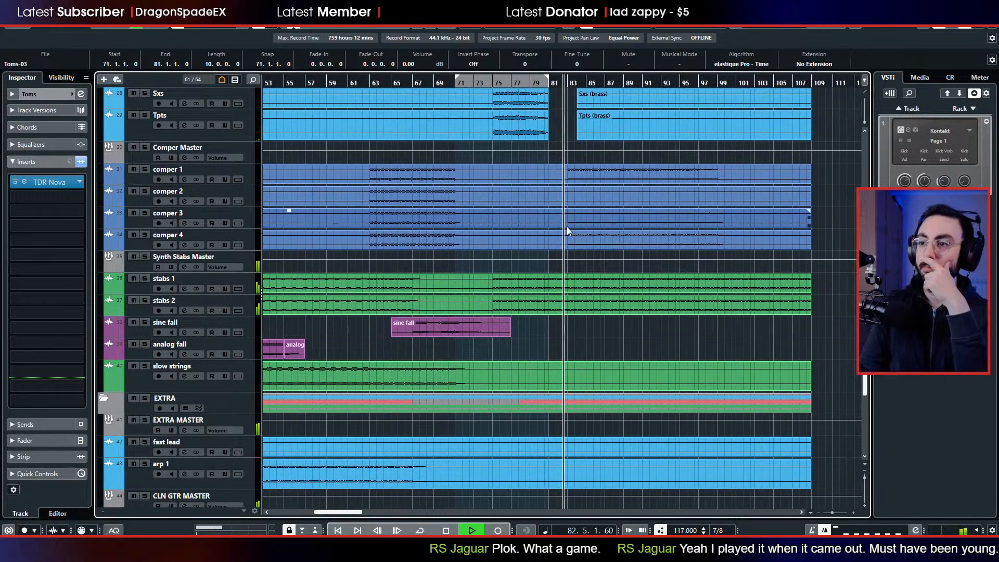
scroll(566, 229, down, 2)
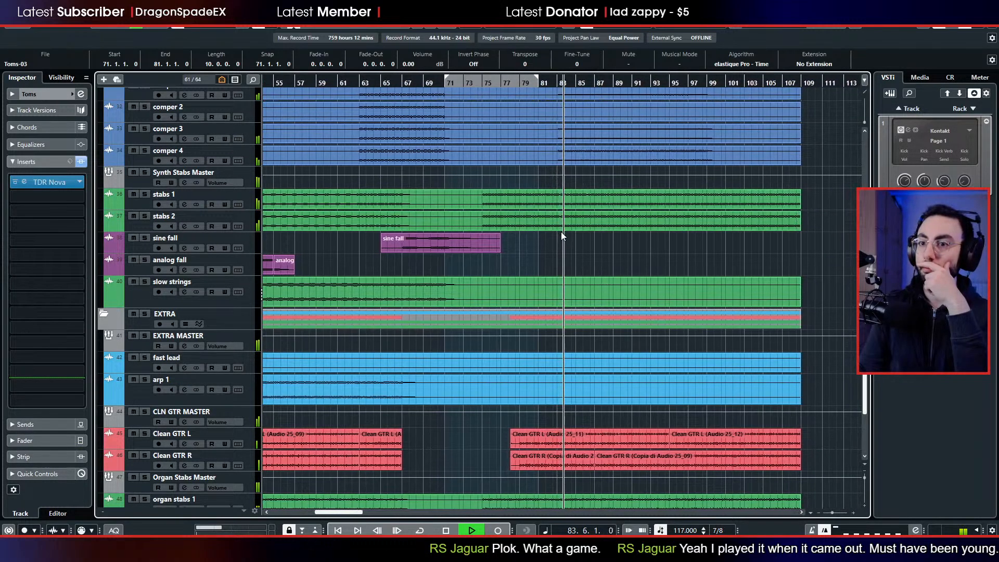
scroll(557, 234, down, 2)
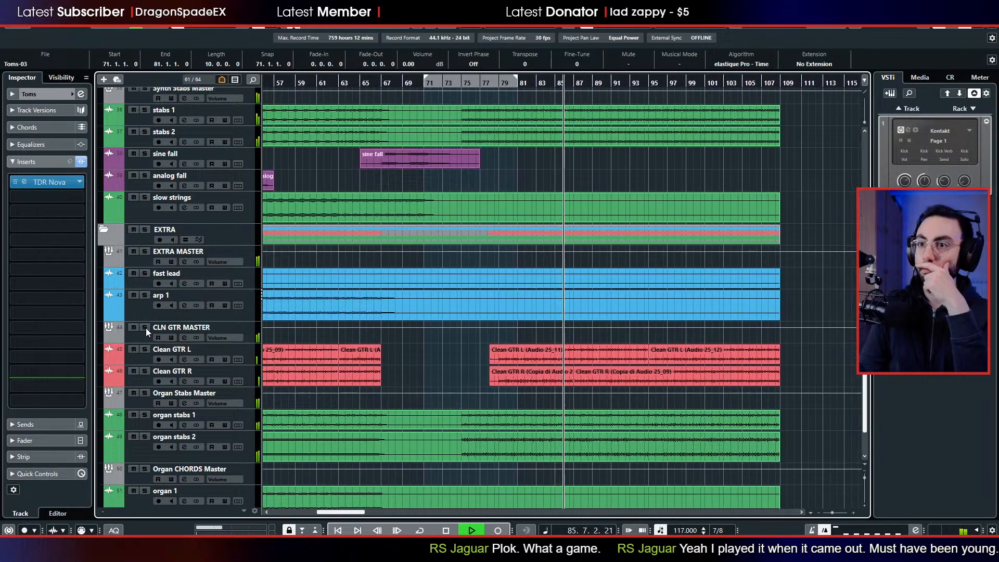
- Solo the CLN GTR MASTER group, select the Clean GTR R track and show the Control Room
click(145, 328)
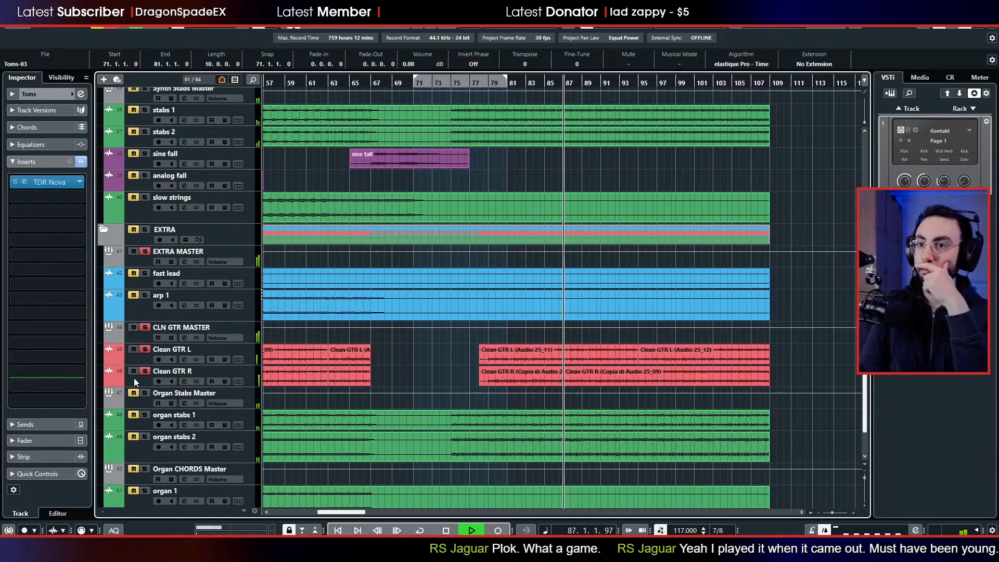
click(134, 380)
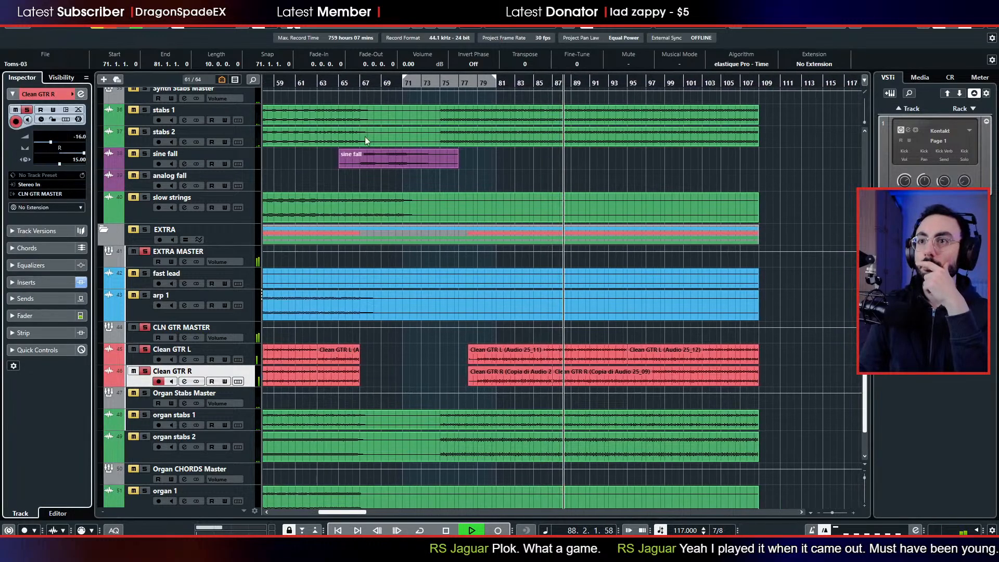
click(920, 77)
click(949, 77)
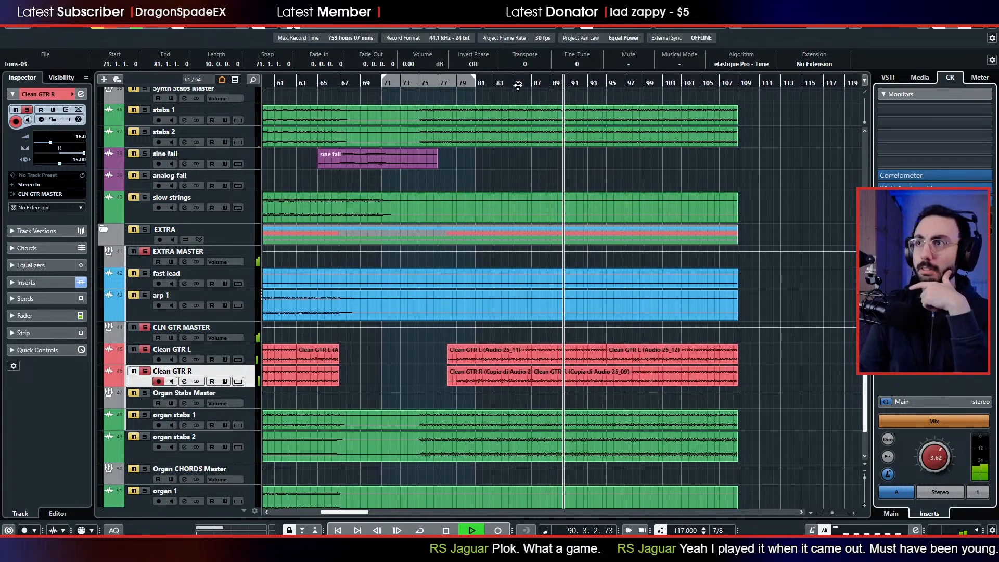
- Replay the clean guitars from about bar 82 and lower the Clean GTR R fader to -16.4 dB
click(491, 90)
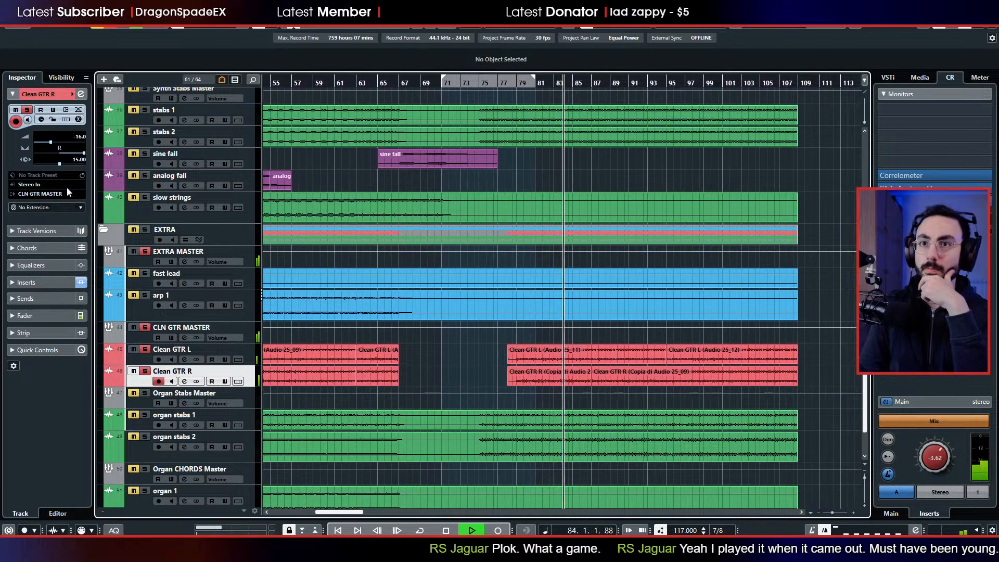
click(53, 315)
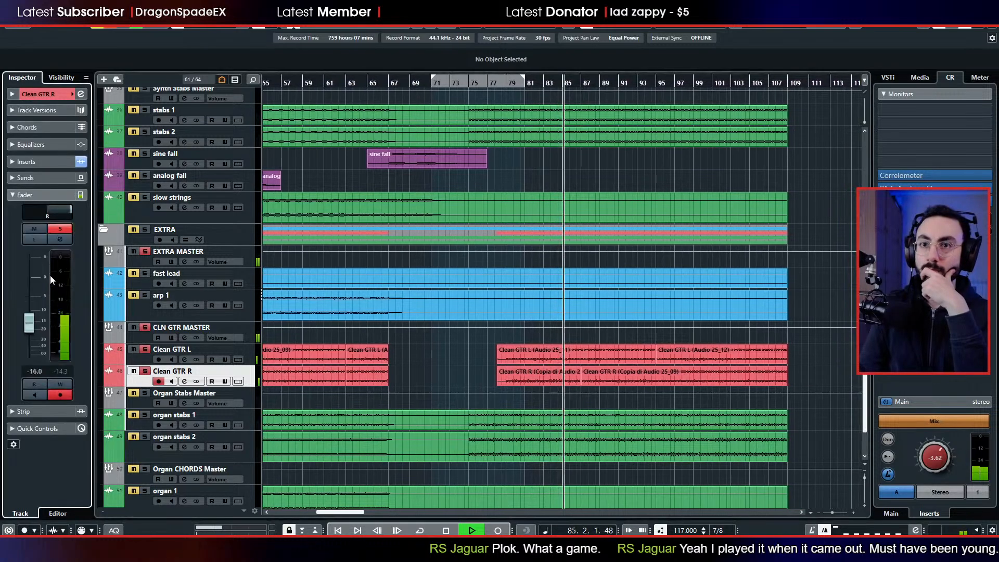
drag(30, 314, 31, 318)
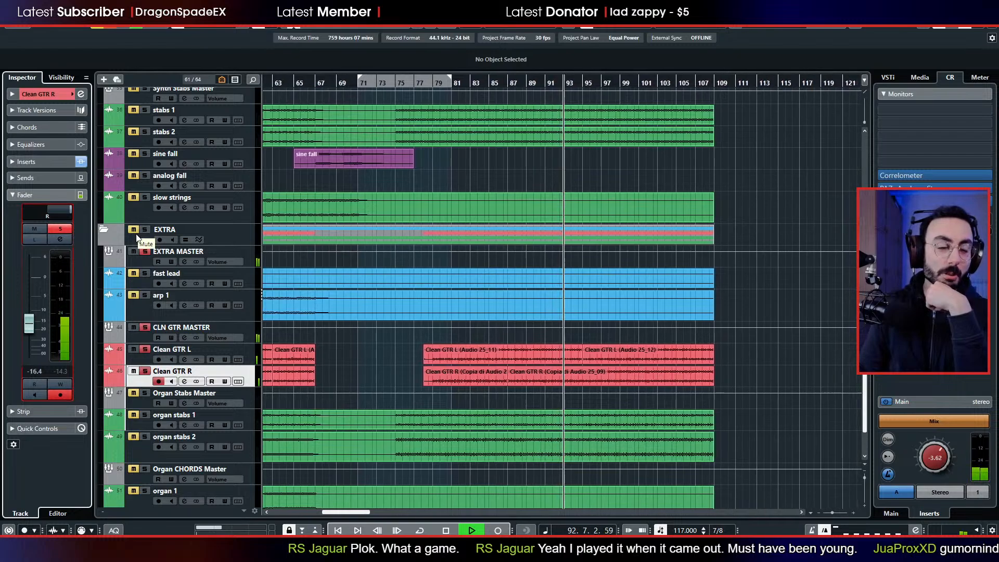
- Clear all solos, play the full mix from about bar 82 while lowering Clean GTR R to -16.7 dB, and stop playback
click(464, 85)
click(110, 27)
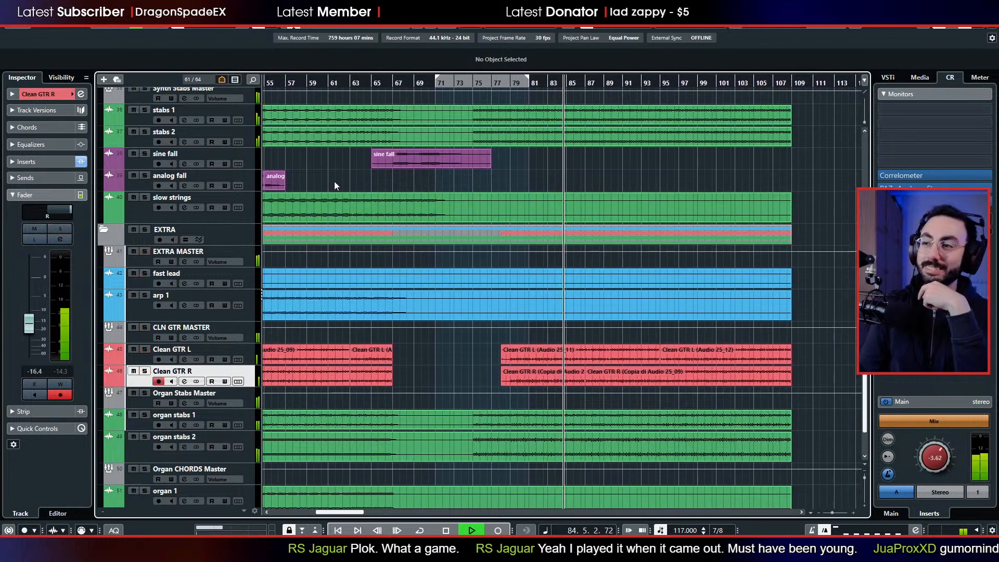
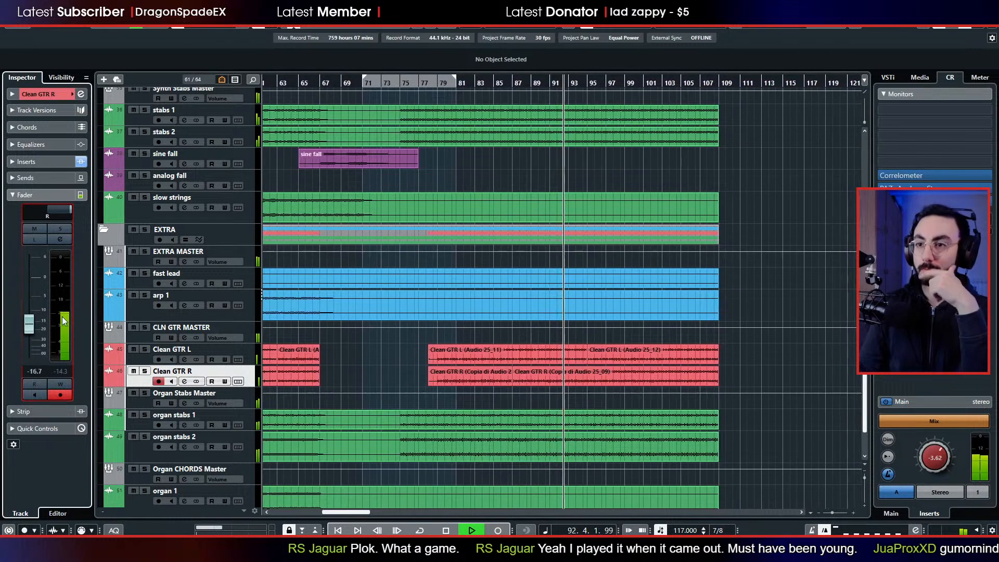
scroll(432, 279, up, 10)
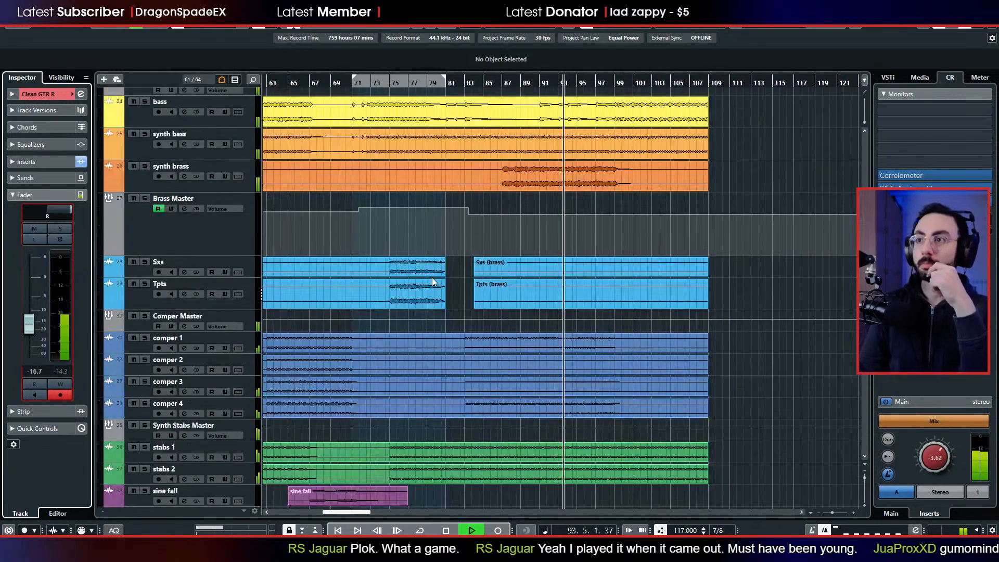
key(space)
scroll(520, 296, up, 10)
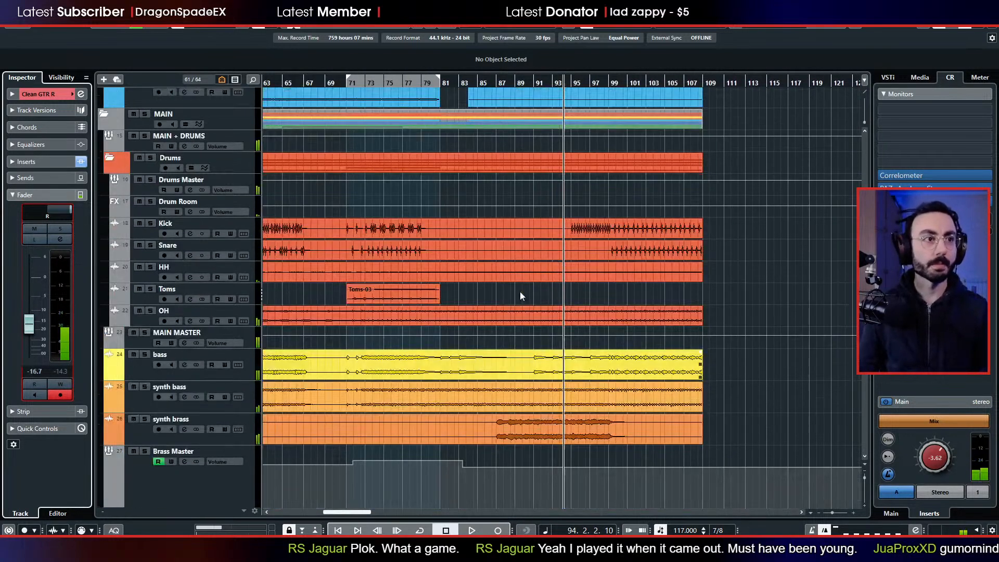
scroll(482, 303, left, 10)
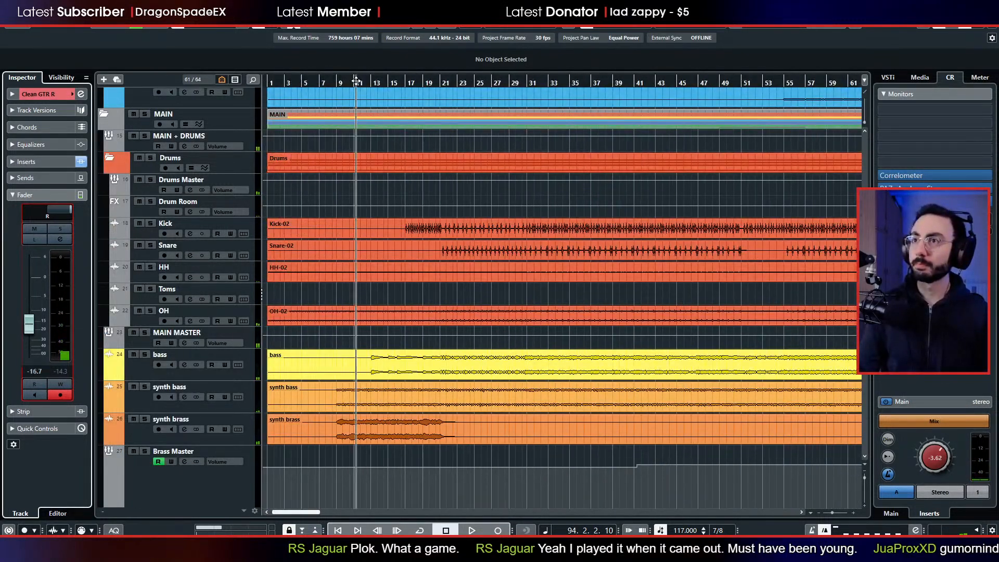
- Play the song from bar 1 and solo organ stabs 1 and organ stabs 2
drag(356, 79, 345, 61)
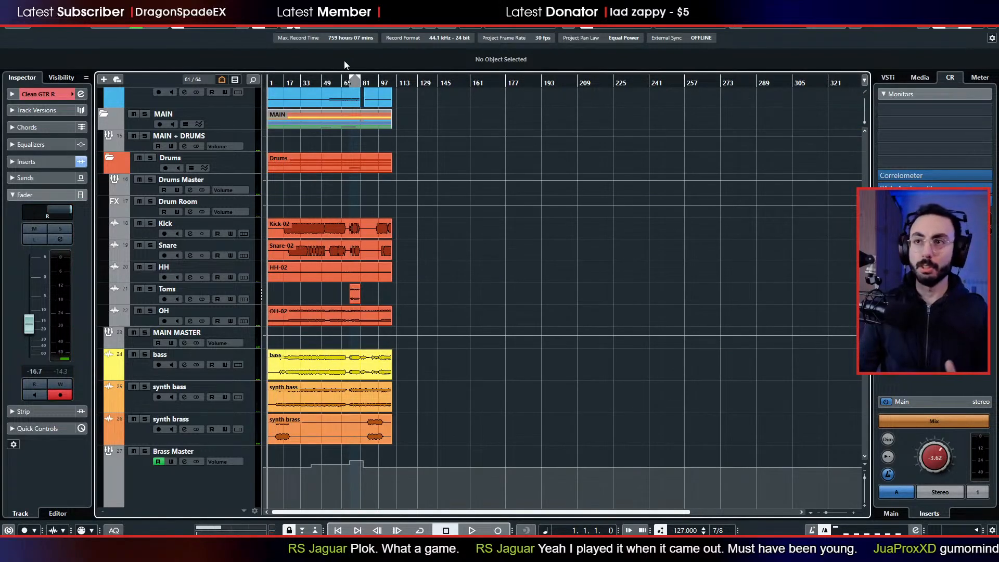
scroll(325, 220, down, 15)
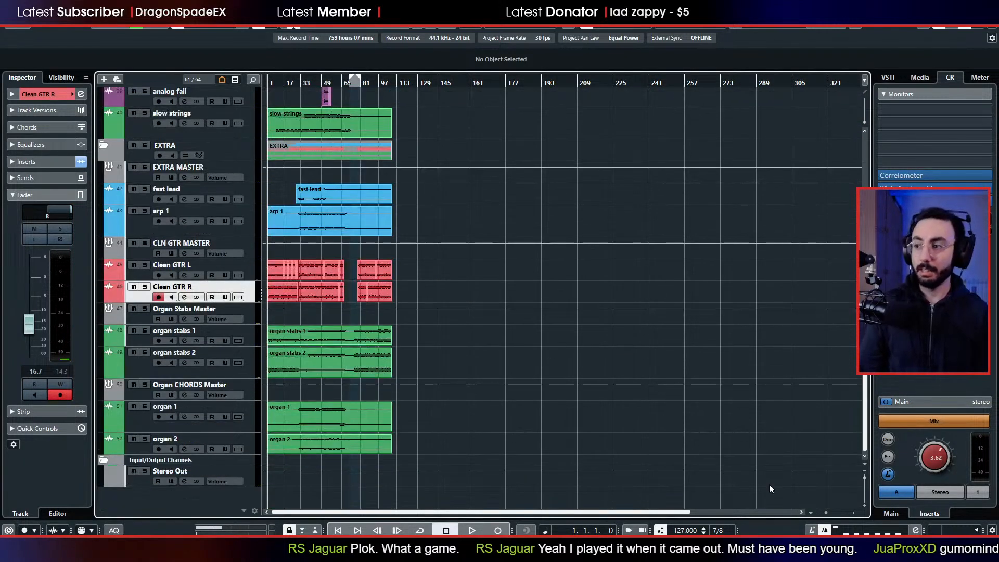
drag(826, 513, 830, 513)
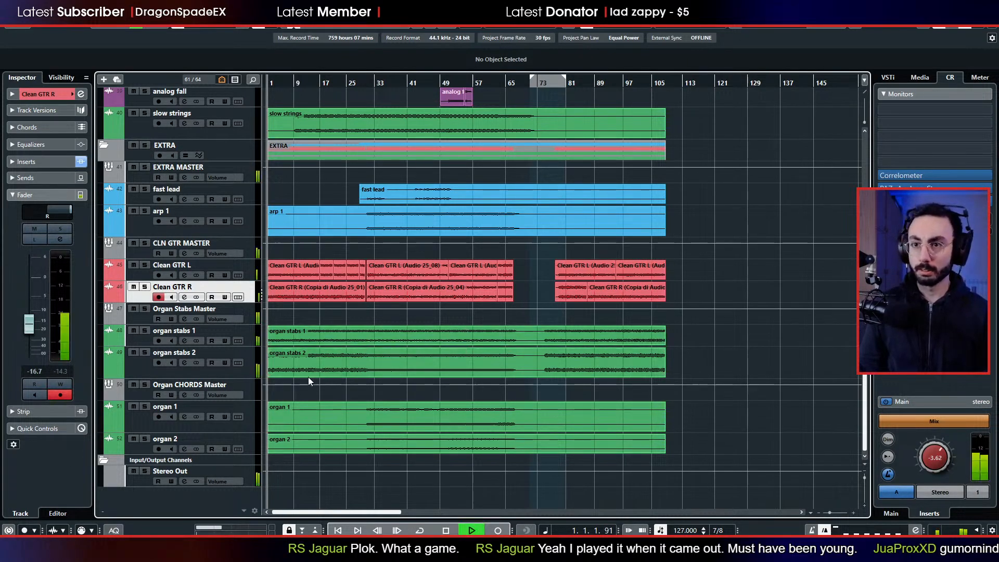
click(145, 332)
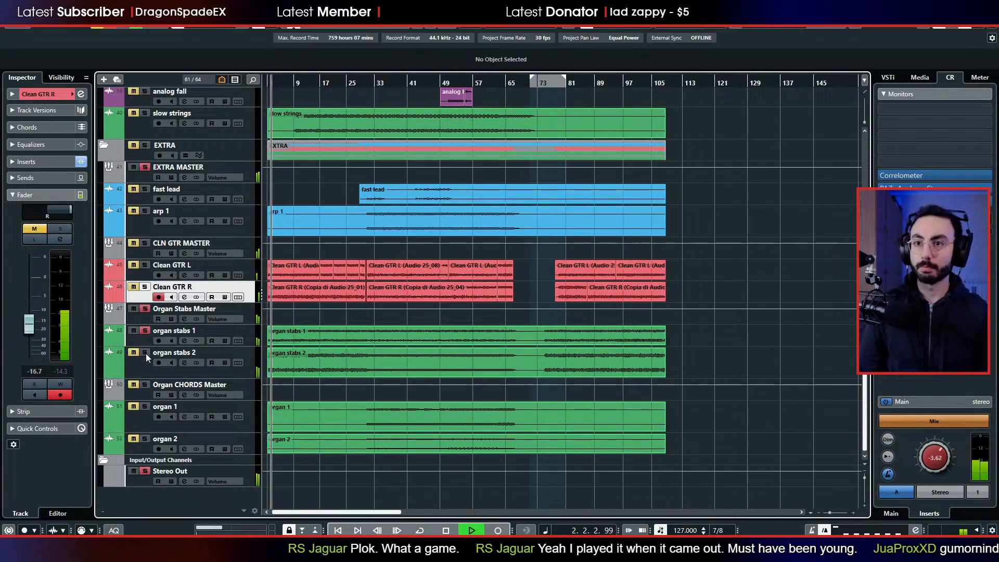
click(146, 354)
click(140, 321)
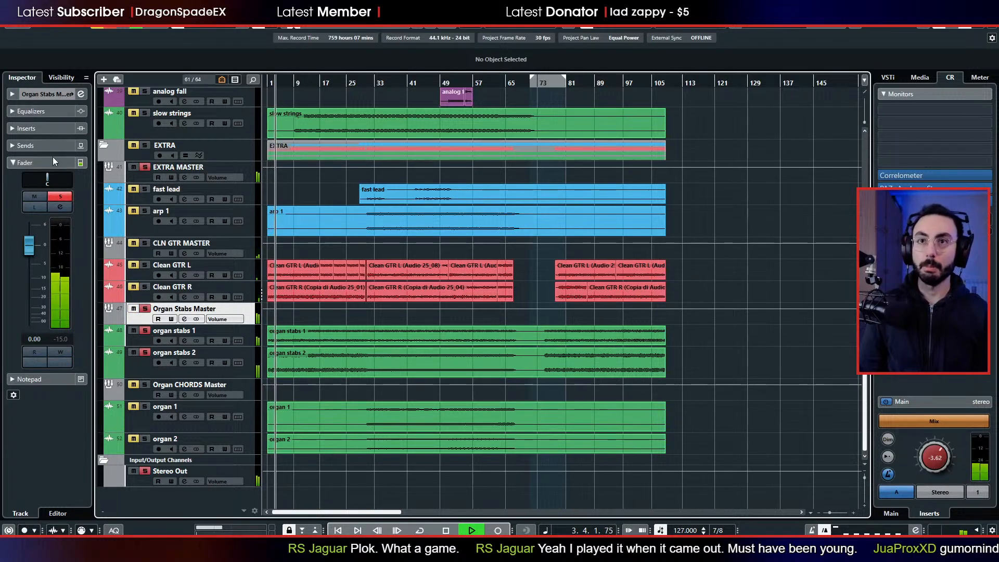
- Pan organ stabs 1 to R62 and organ stabs 2 to L62
click(140, 338)
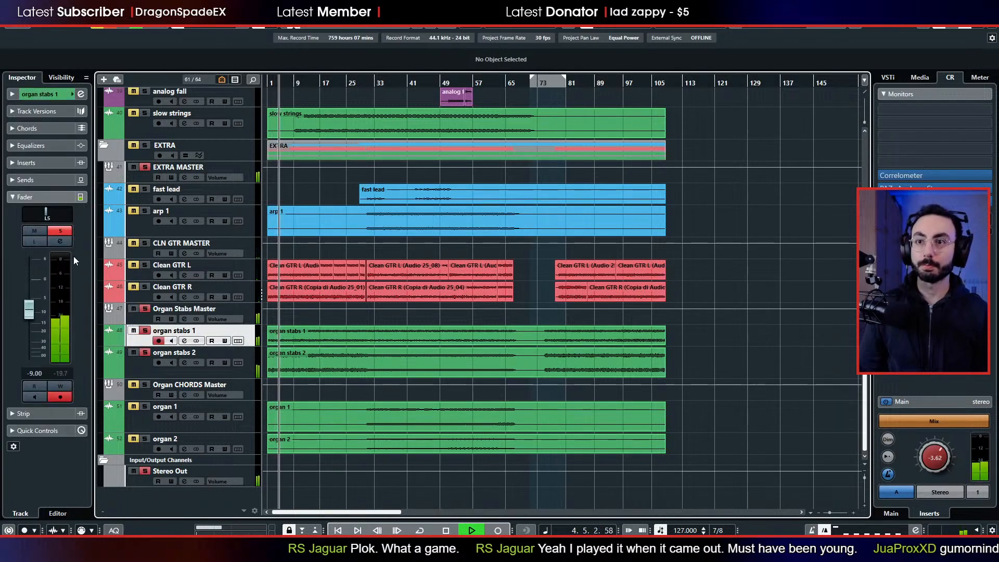
mouse_move(46, 213)
mouse_down()
mouse_move(62, 213)
mouse_move(31, 212)
mouse_up()
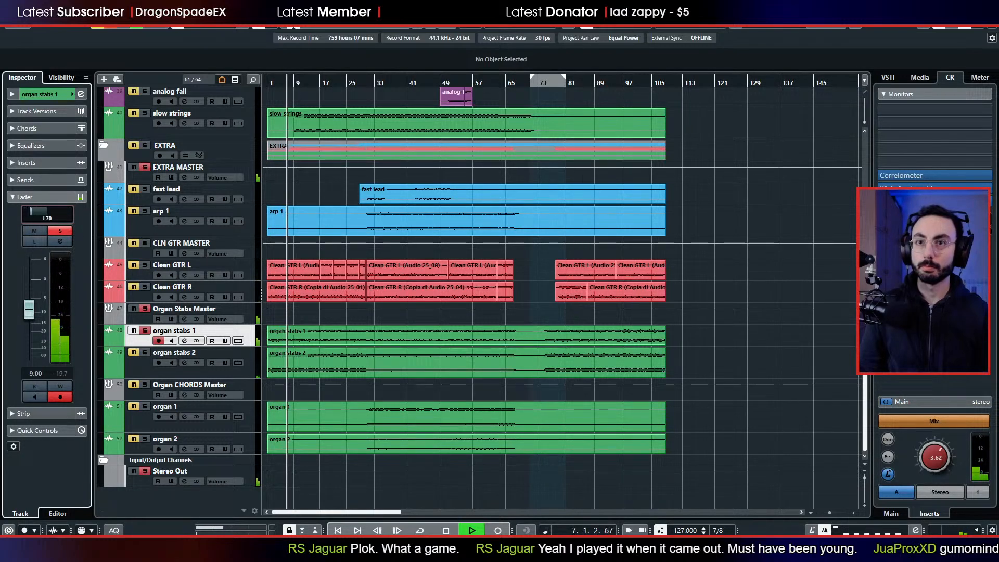
click(147, 352)
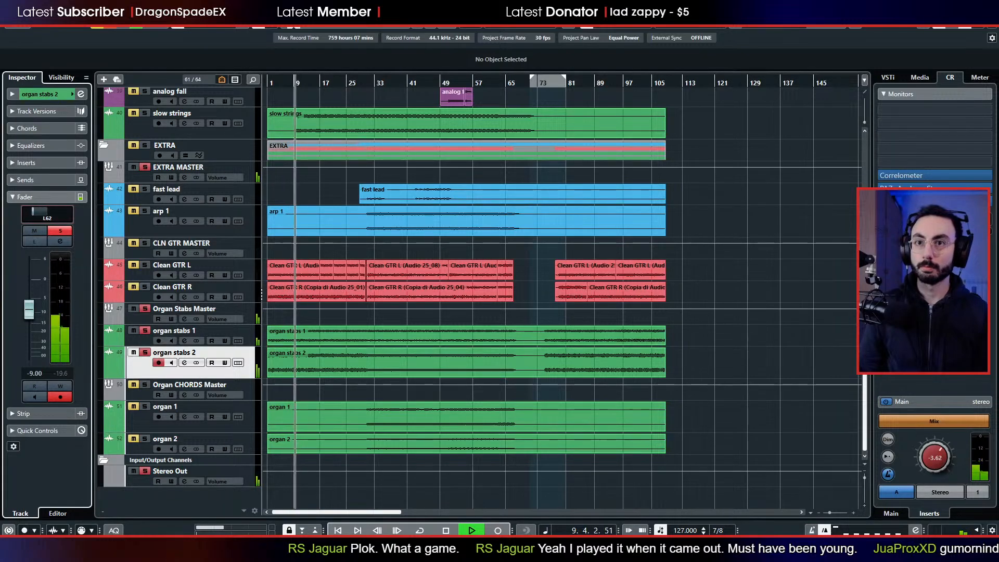
drag(33, 212, 32, 212)
click(137, 342)
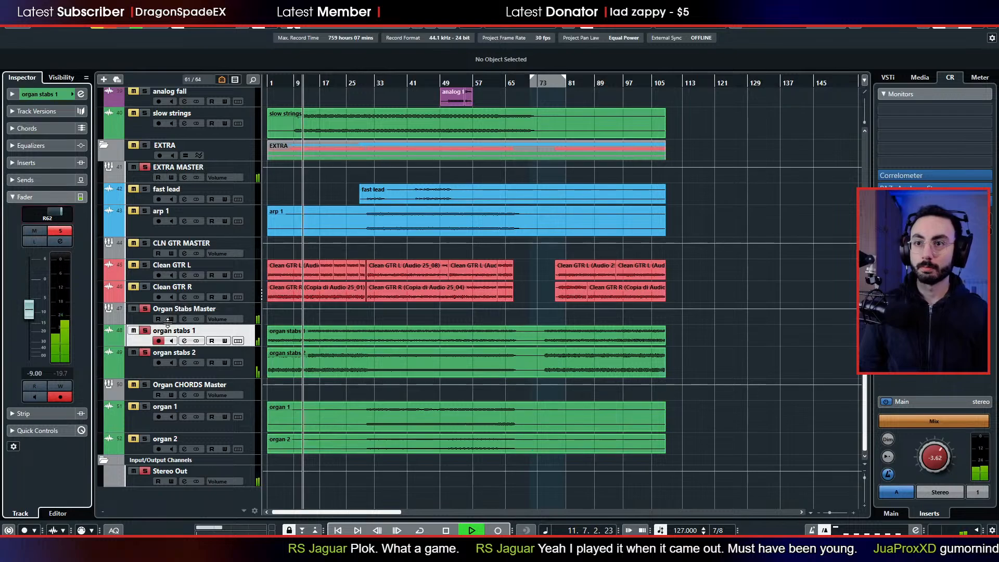
- Unsolo organ stabs 2 and insert TDR Nova on organ stabs 1 with its analyzer displaying the output signal
click(144, 353)
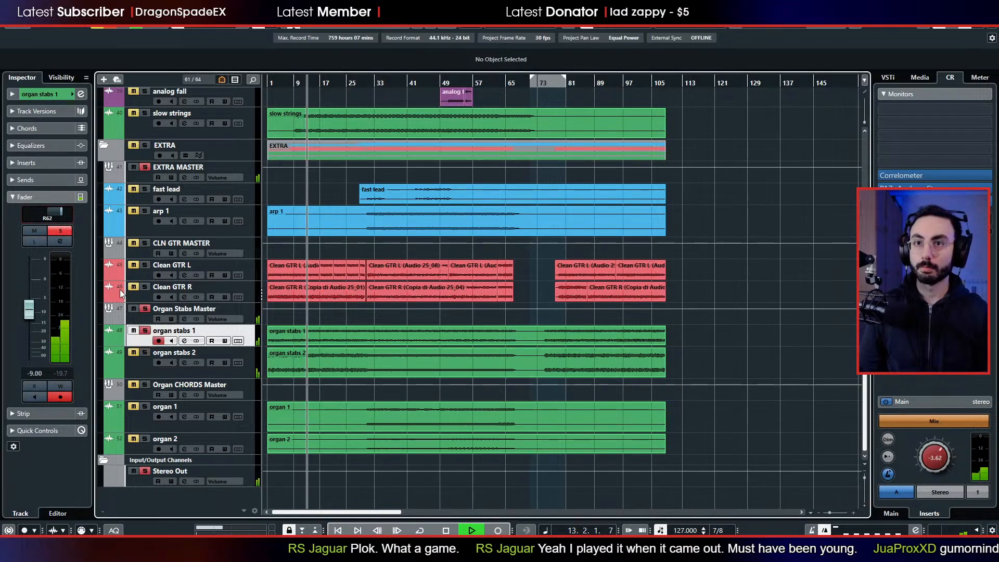
click(46, 162)
click(51, 177)
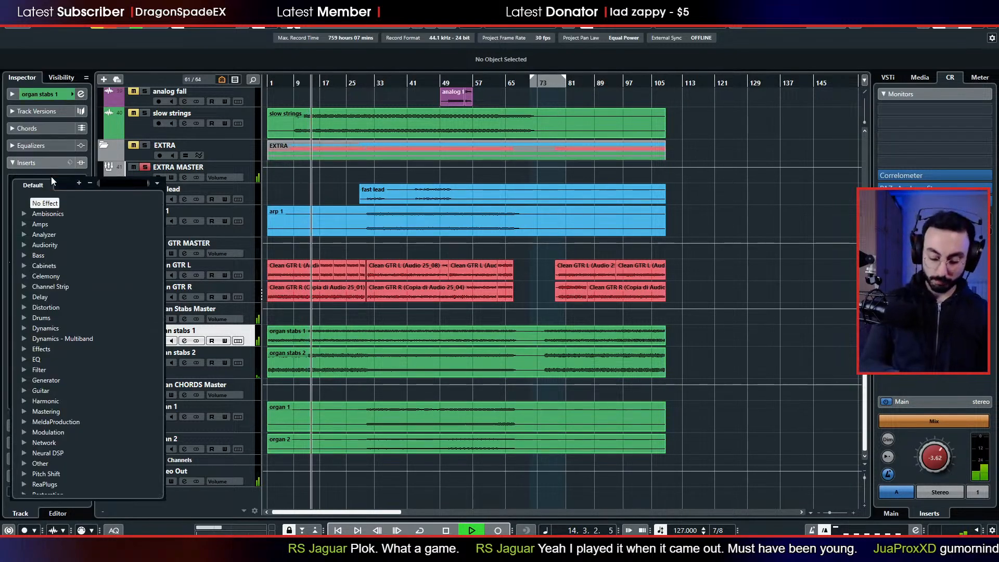
text(nov)
key(Return)
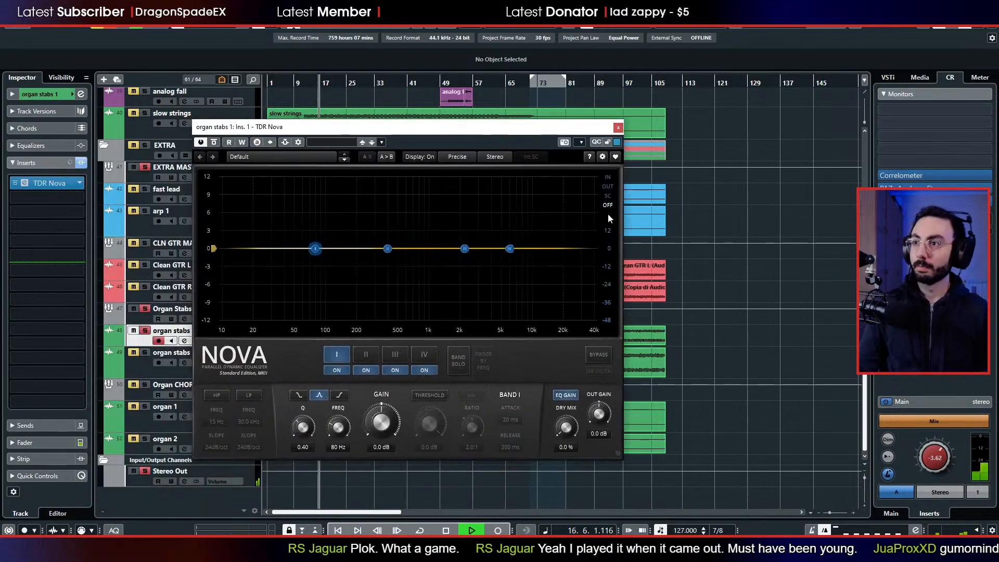
click(606, 187)
- Enable the high-pass filter on organ stabs 1 and set its frequency to 104 Hz
click(217, 395)
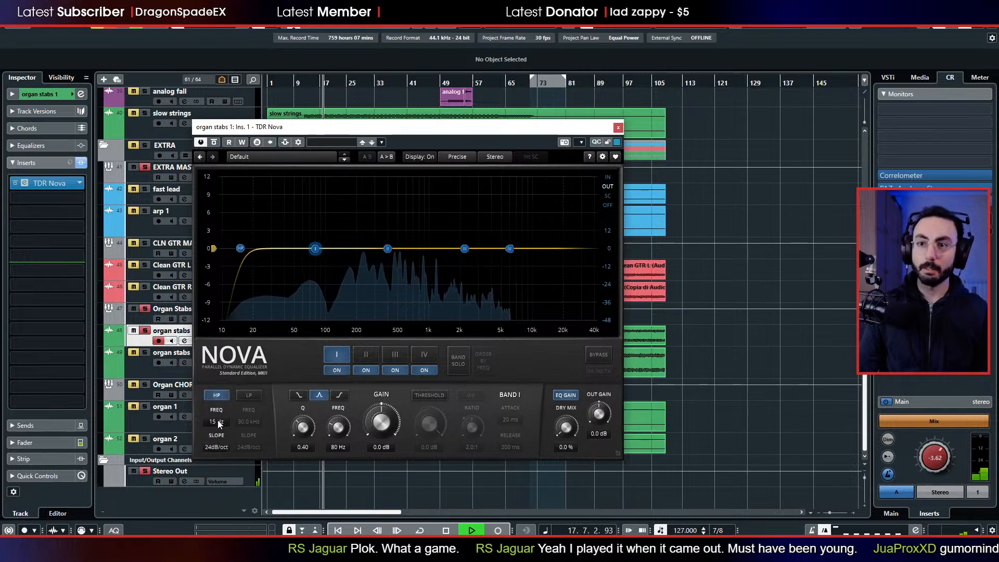
drag(255, 248, 292, 248)
drag(217, 410, 216, 399)
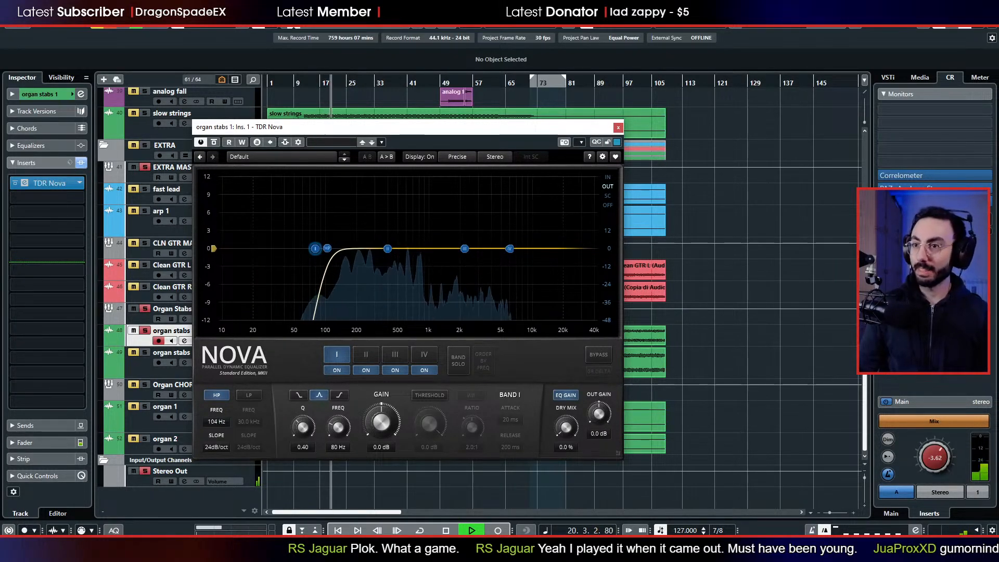
- Equalize organ stabs 1 with a low-mid cut, a 6.6 dB boost at 632 Hz with Q 0.30, and a 3.2 dB cut at 3.0 kHz
drag(316, 248, 371, 302)
click(400, 190)
drag(387, 248, 417, 185)
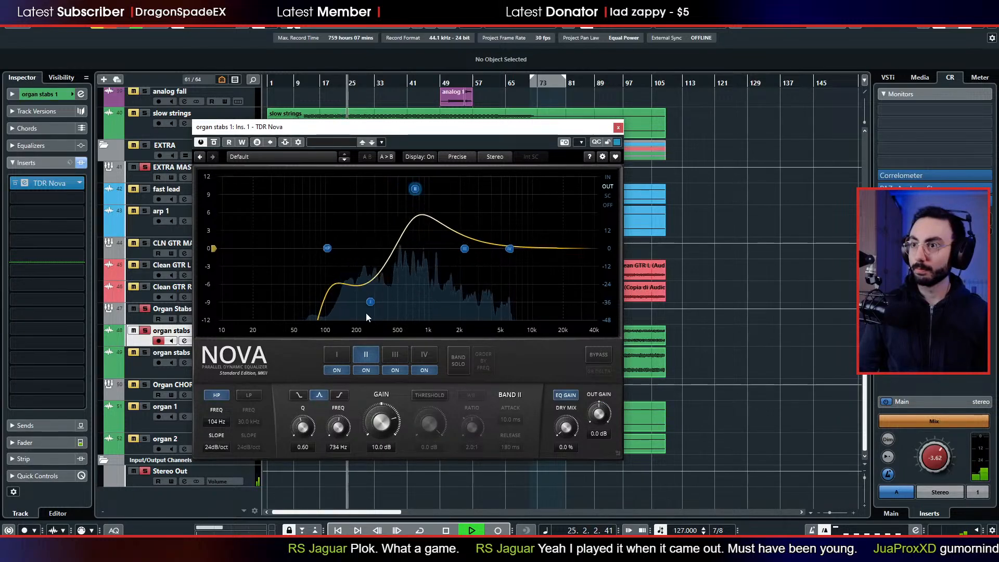
drag(367, 308, 363, 310)
drag(464, 248, 479, 268)
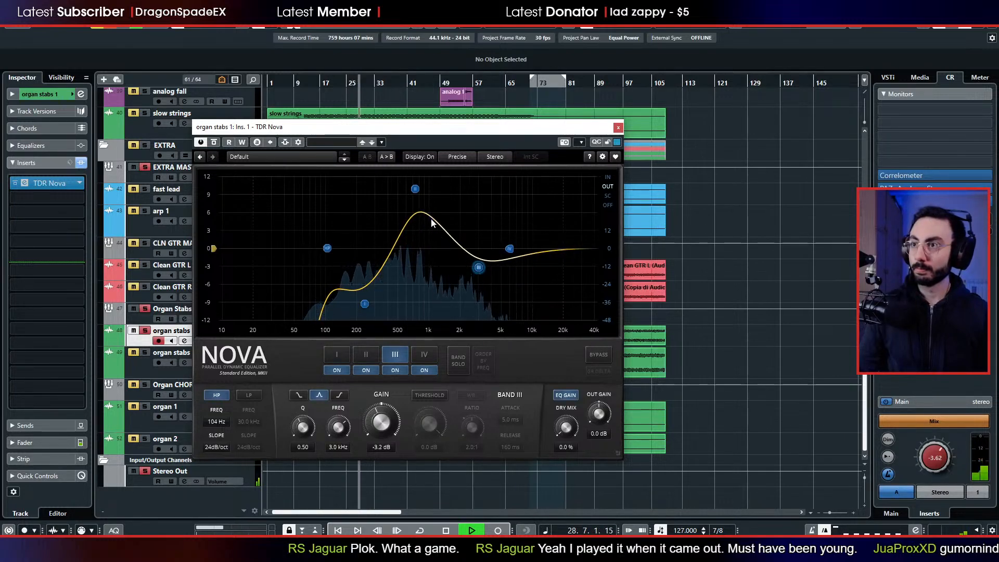
drag(415, 189, 410, 215)
scroll(410, 208, down, 3)
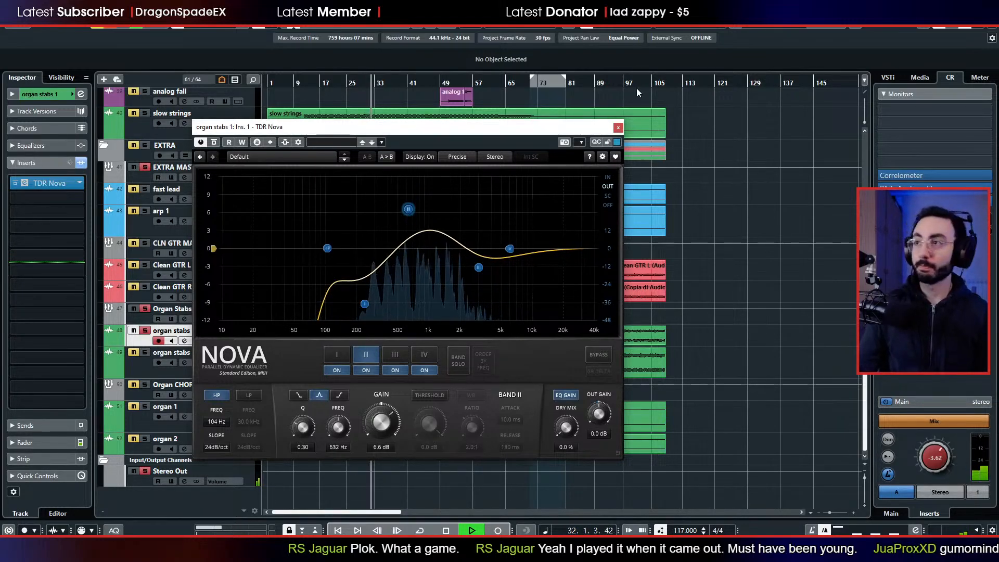
click(617, 128)
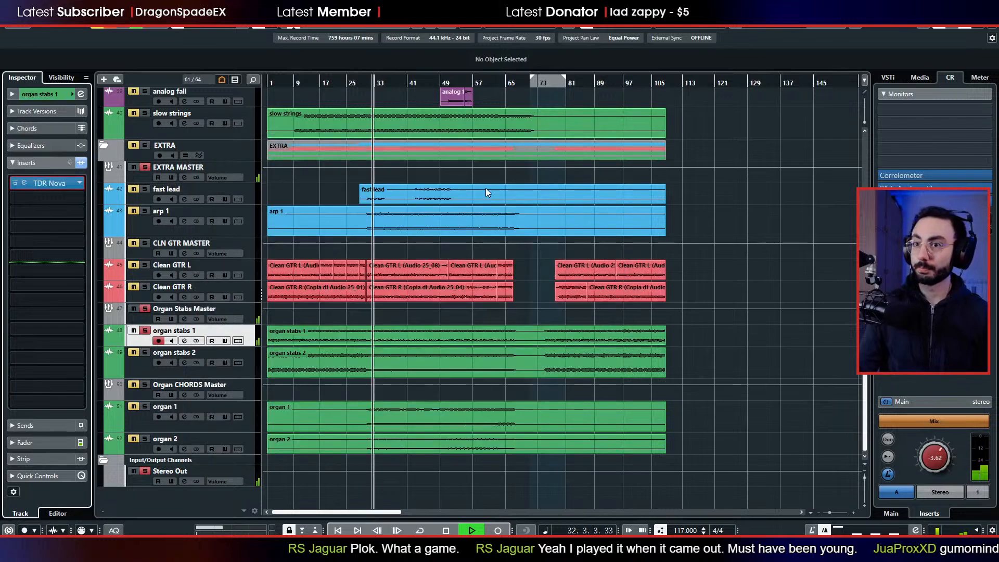
- Solo organ stabs 2 instead and insert TDR Nova on it with a high-pass filter at 146 Hz
click(147, 351)
click(145, 364)
click(60, 182)
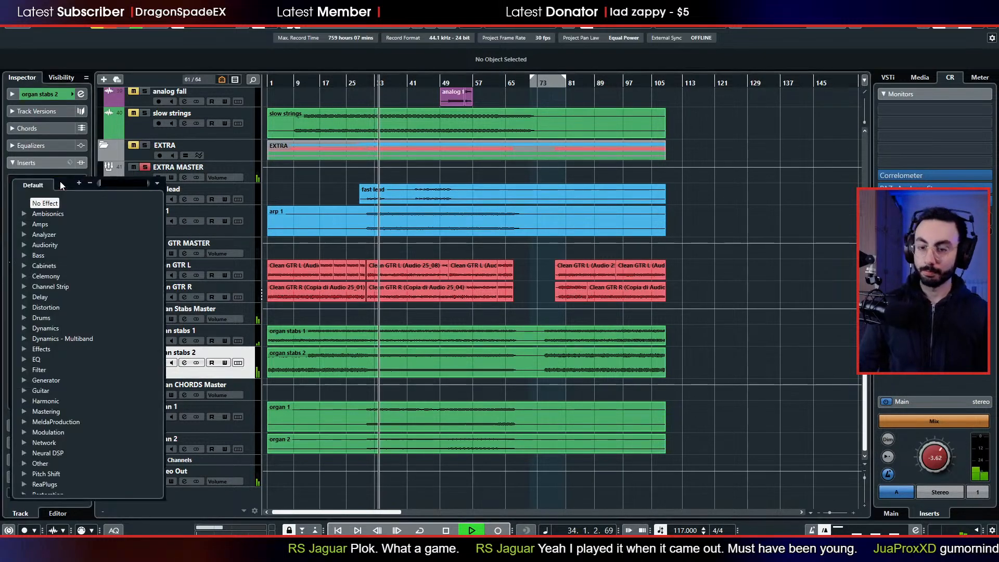
text(nov)
key(Return)
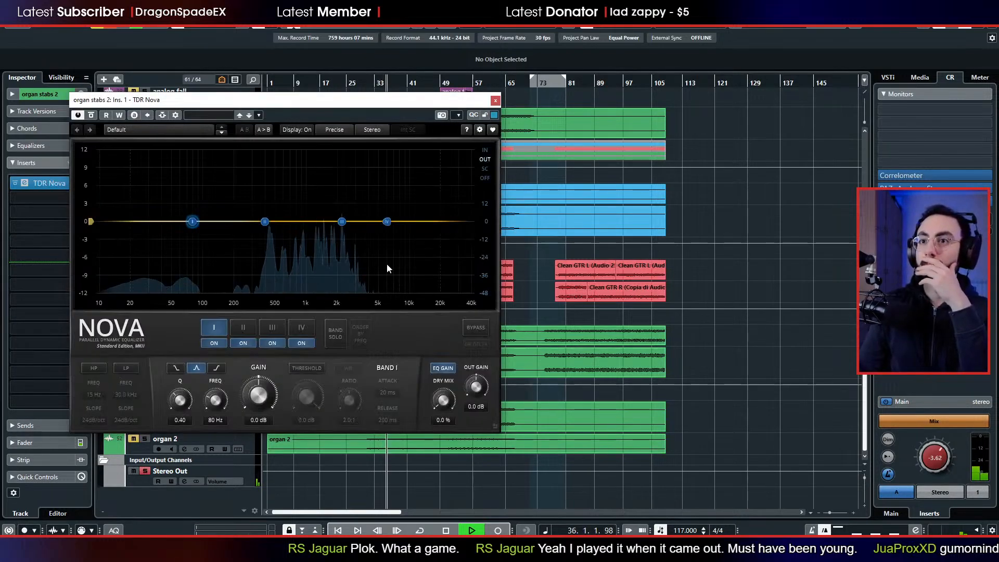
click(93, 368)
drag(94, 396, 94, 354)
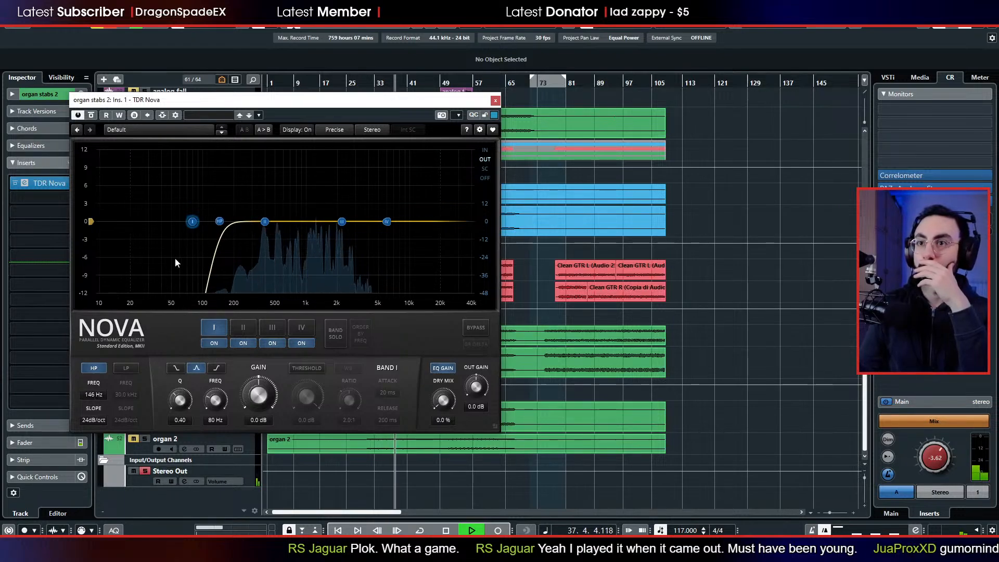
- Equalize organ stabs 2 with a 7.2 dB cut at 268 Hz, a 5.2 dB boost at 948 Hz, and a cut around 9 kHz
drag(193, 220, 334, 197)
drag(264, 221, 247, 266)
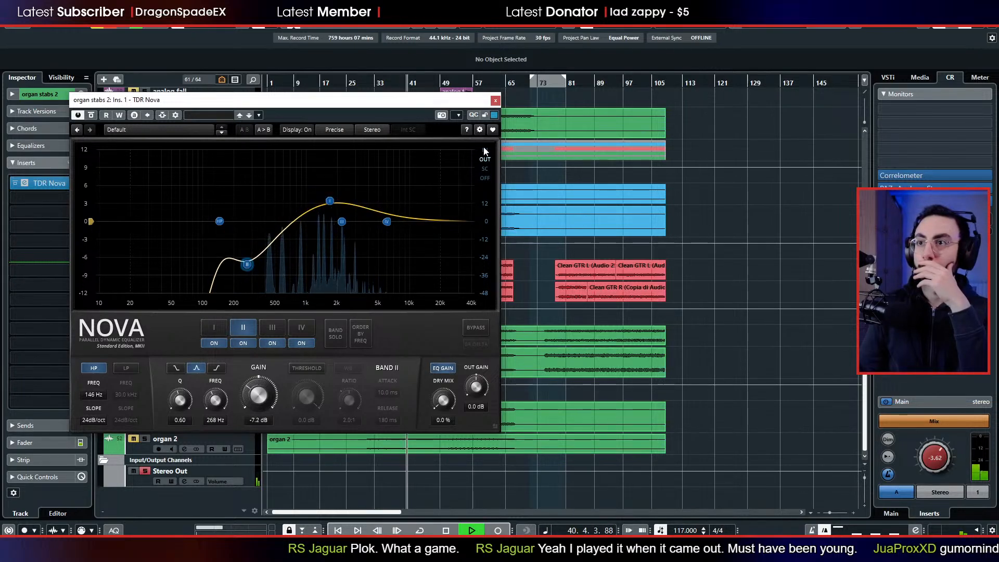
drag(330, 200, 303, 195)
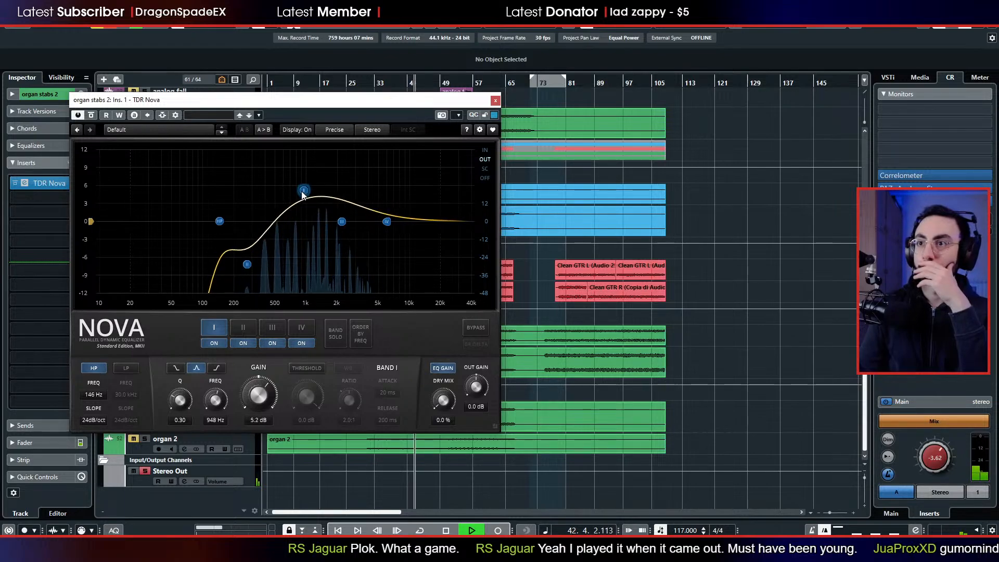
drag(341, 221, 415, 263)
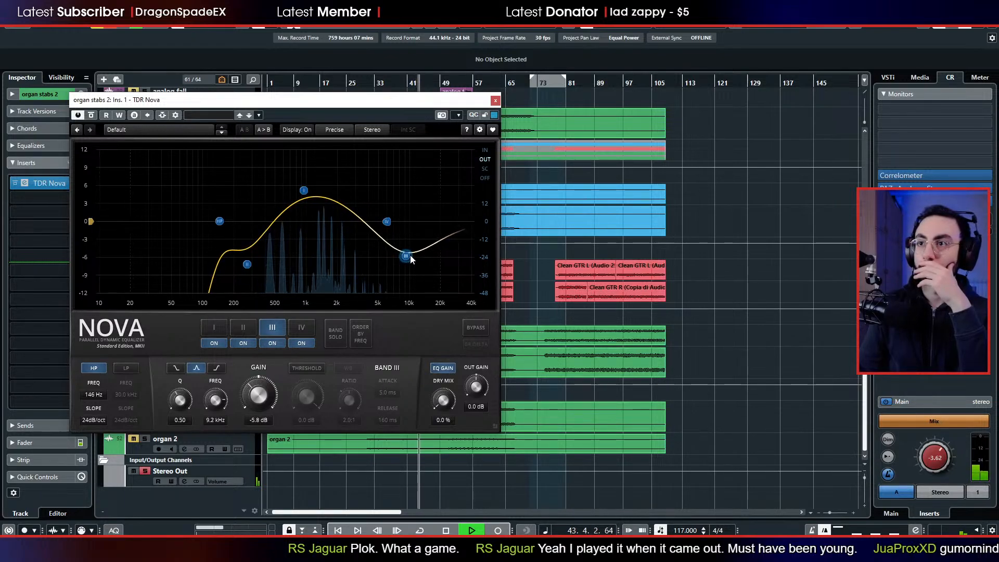
click(496, 100)
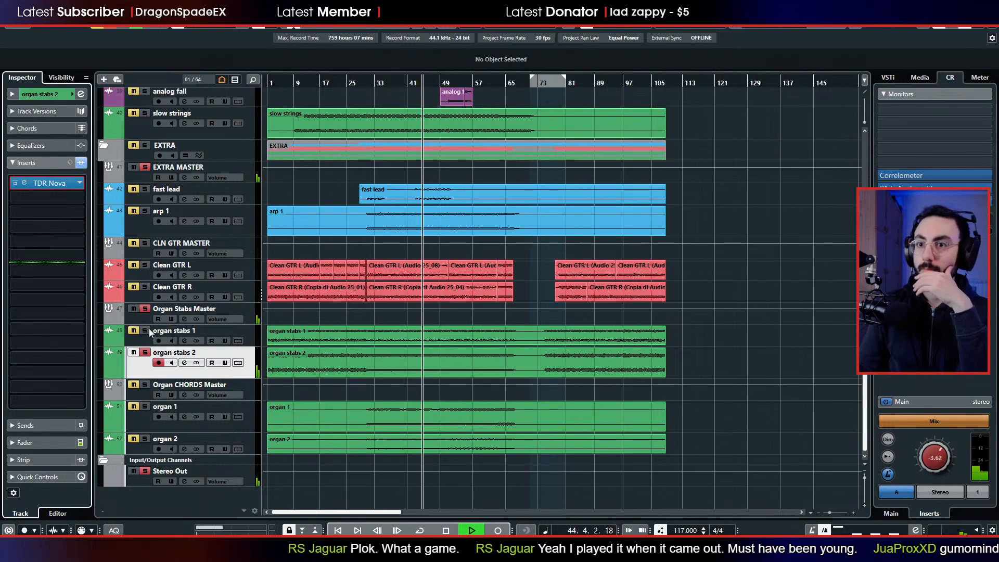
- Raise the Control Room level to 0.44 and watch the unsoloed full mix in the PAZ Analyzer
drag(931, 454, 929, 436)
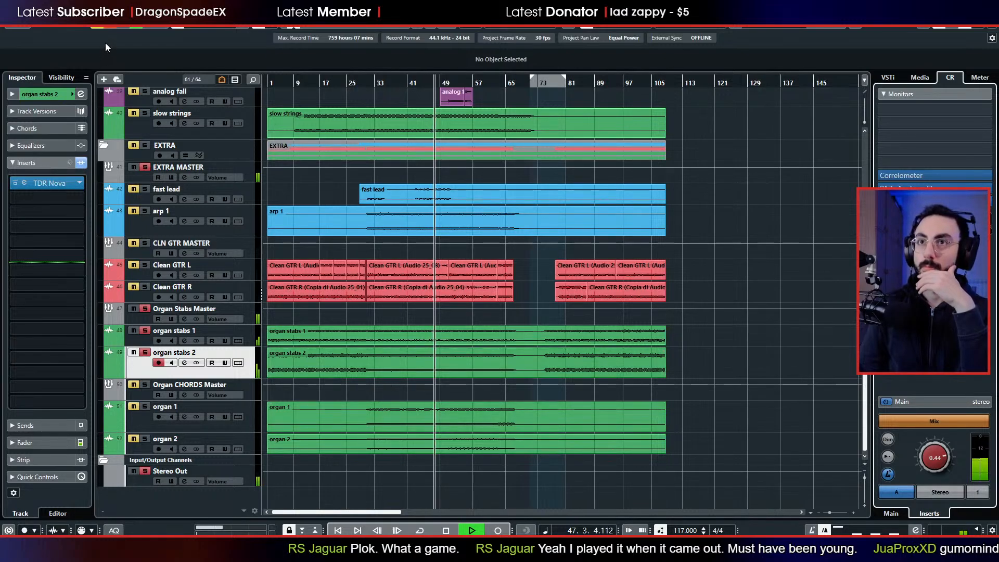
click(114, 27)
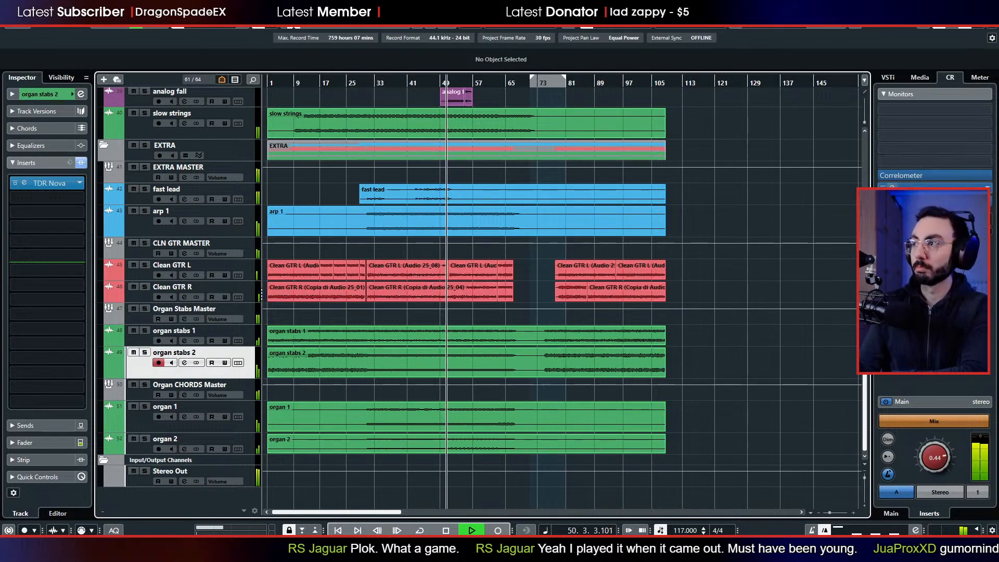
click(917, 191)
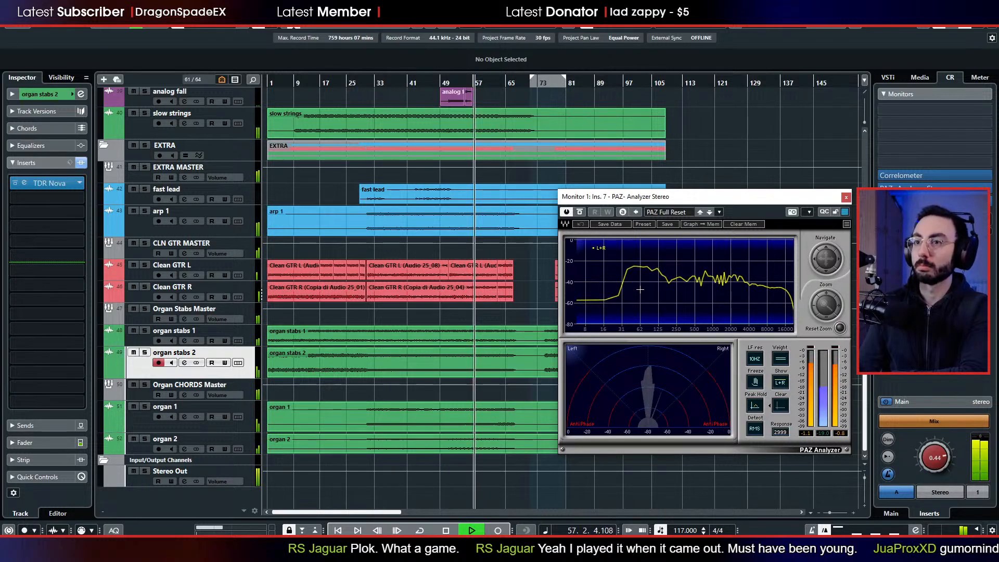
- Solo the Synth Stabs Master group and check the pan settings of stabs 1 and stabs 2
scroll(415, 273, up, 4)
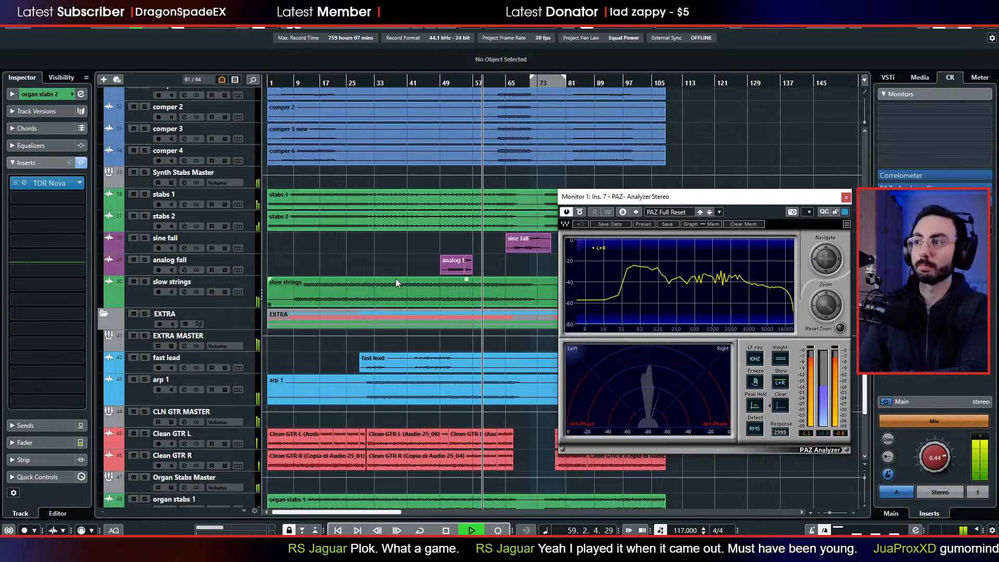
scroll(395, 279, up, 2)
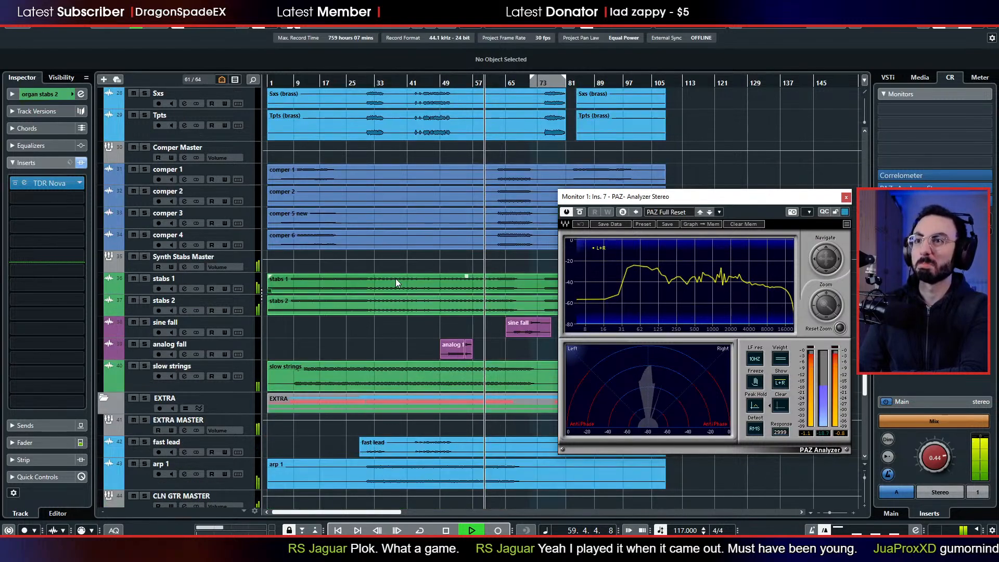
click(144, 257)
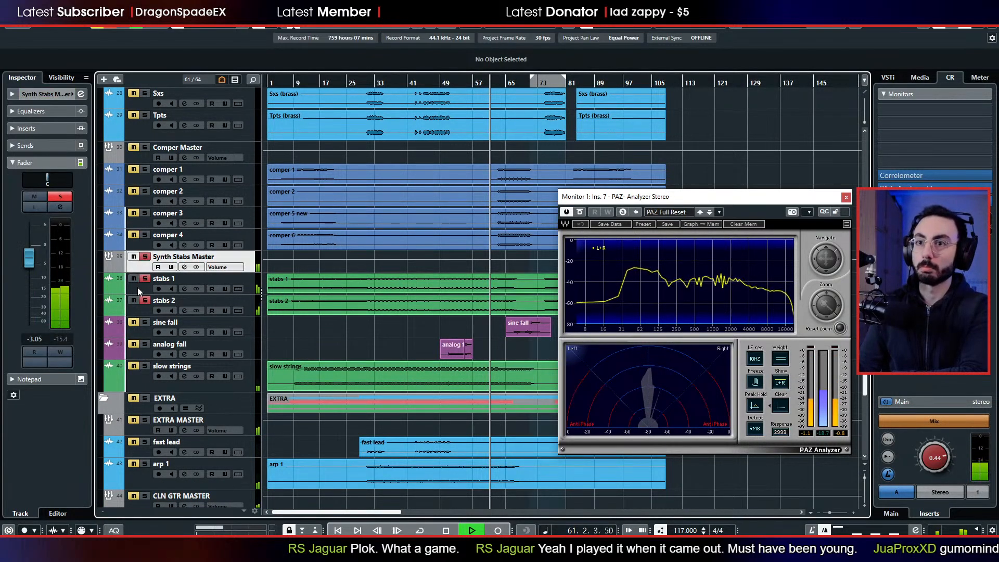
click(138, 290)
click(137, 309)
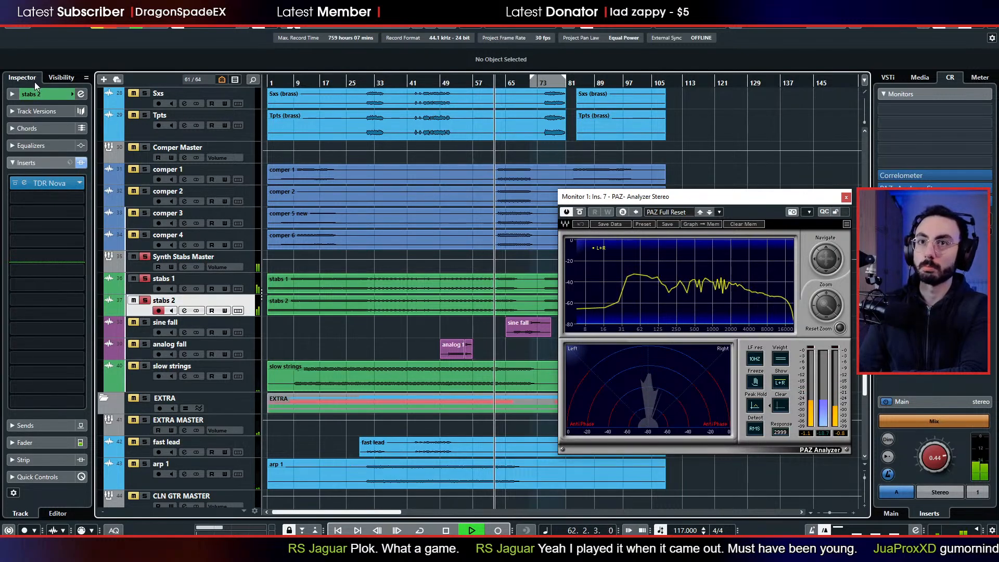
click(33, 95)
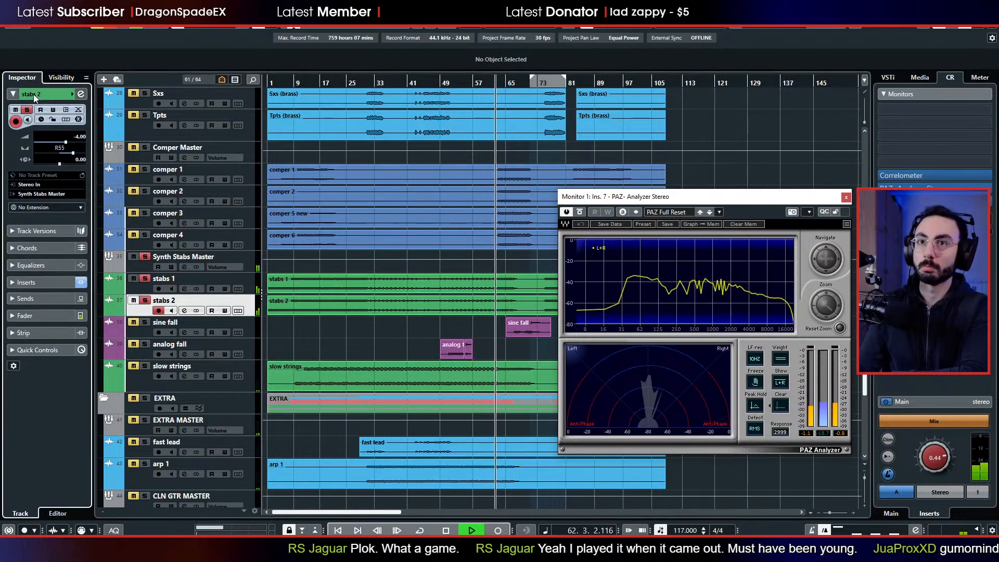
- Solo the Comper Master group instead of the synth stabs, check the pan settings of its comper tracks, and clear the solo
click(112, 26)
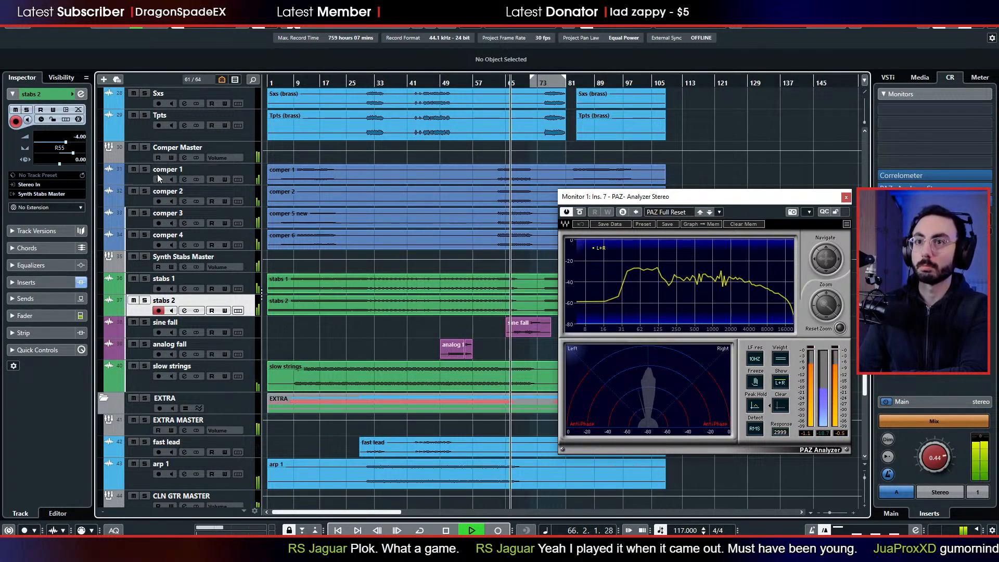
click(146, 147)
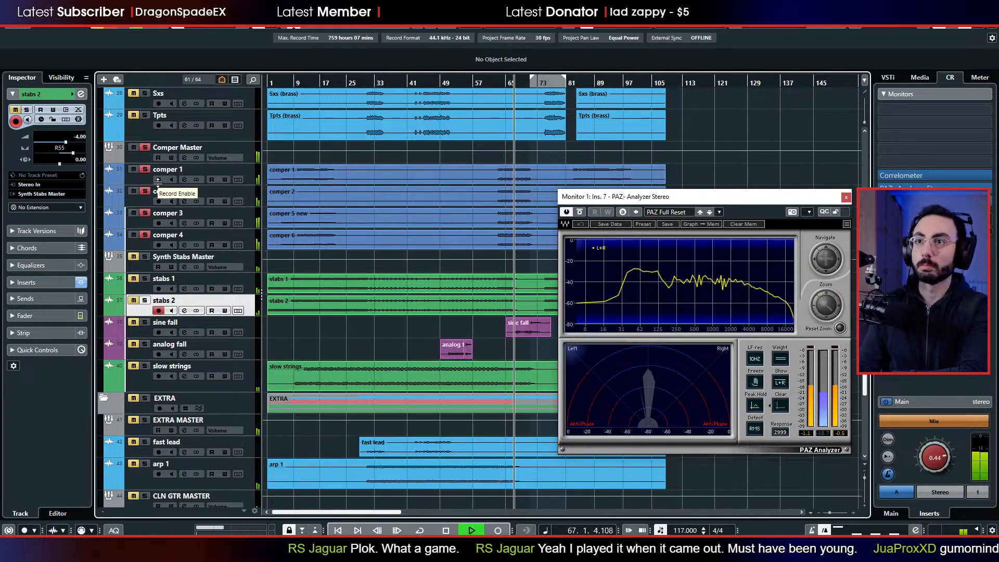
click(135, 182)
click(137, 200)
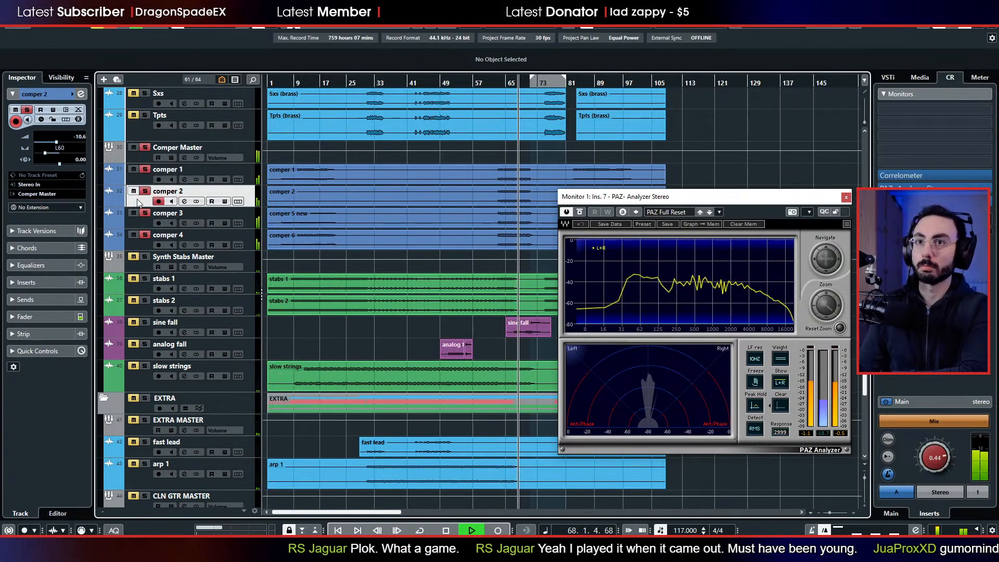
click(142, 223)
click(145, 246)
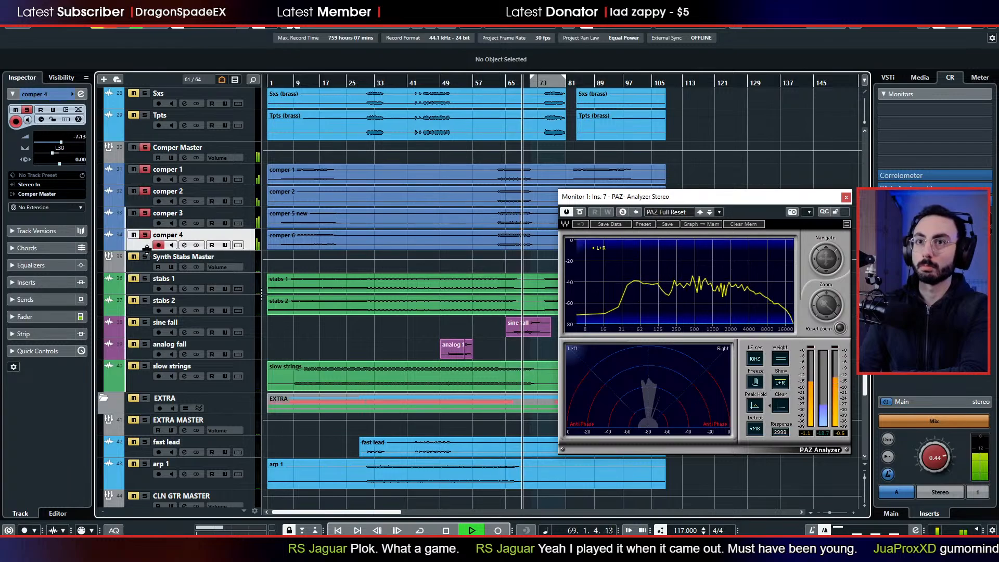
click(115, 27)
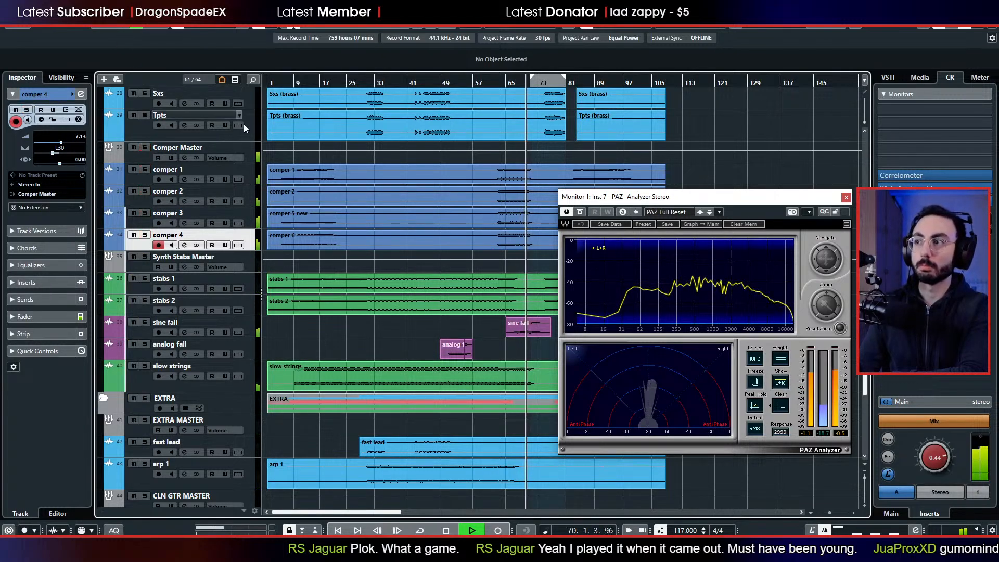
- Show comper 1's inserts, close the PAZ Analyzer, and loop playback over bars 63 to 71 using a range on comper 1
scroll(292, 177, up, 3)
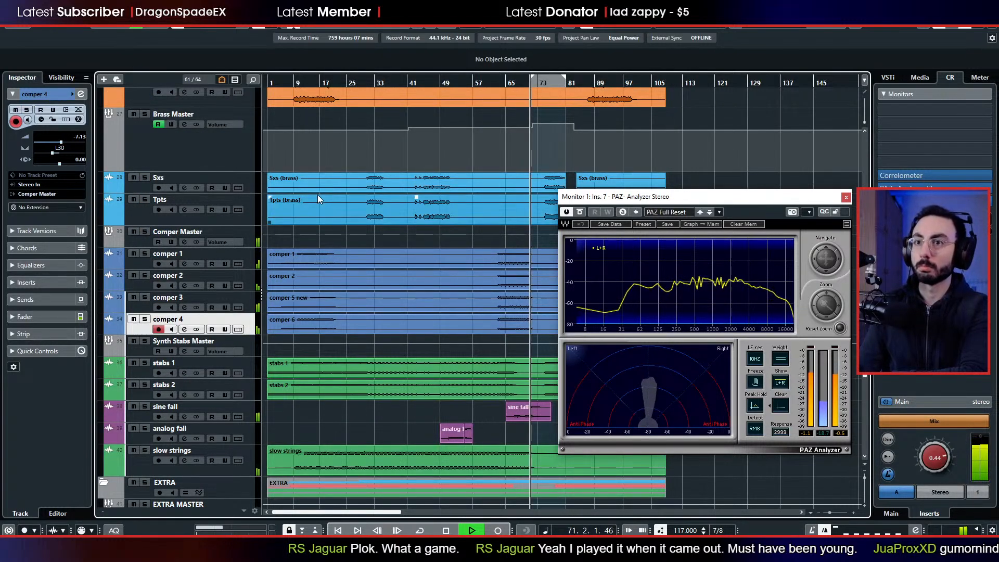
click(143, 264)
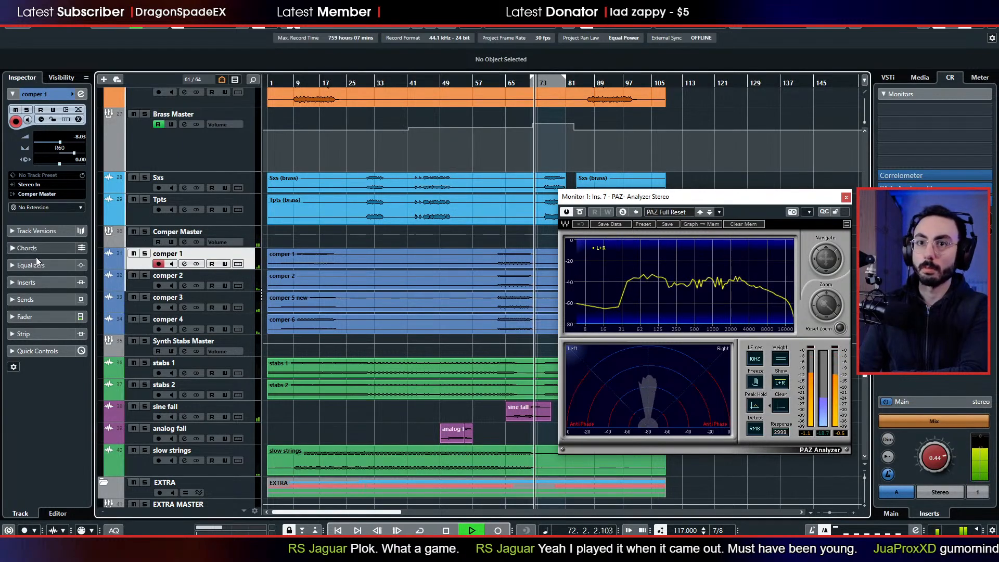
click(34, 283)
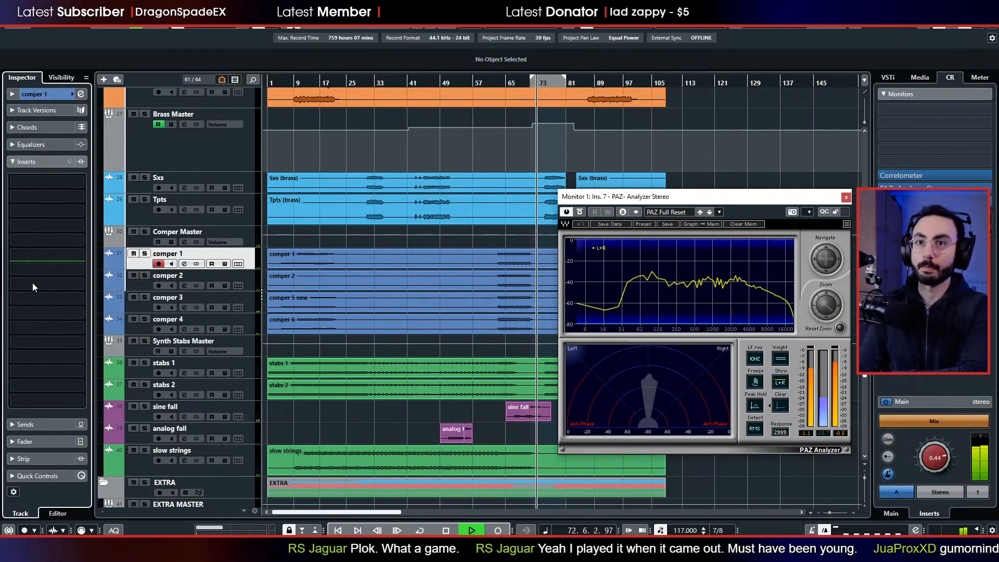
click(846, 197)
key(space)
drag(509, 83, 506, 92)
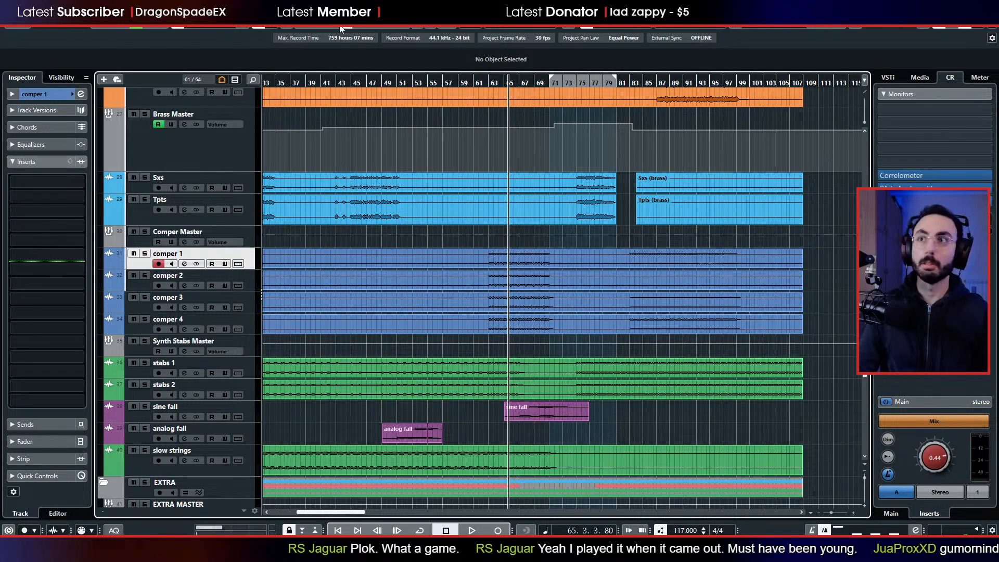
click(306, 24)
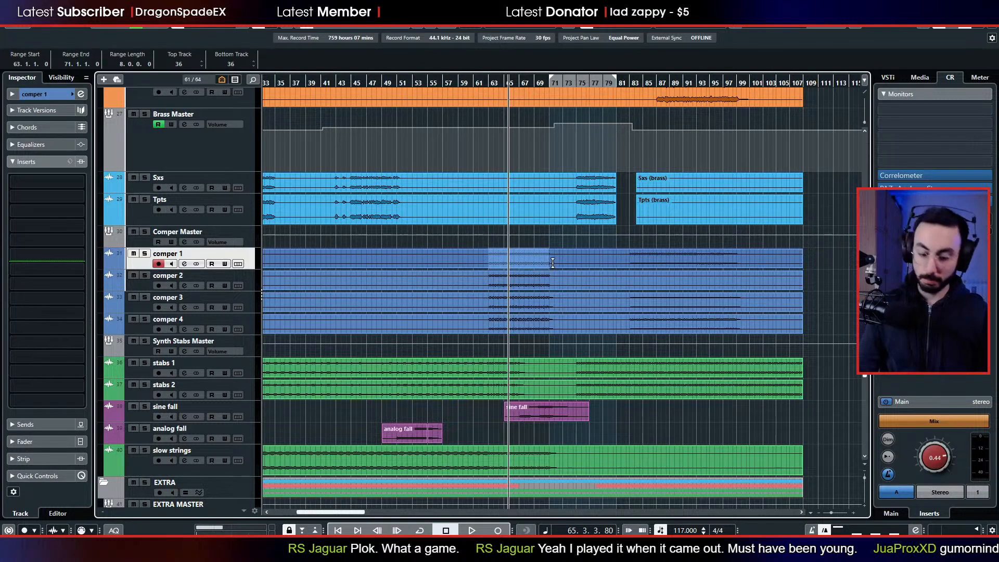
key(shift+g)
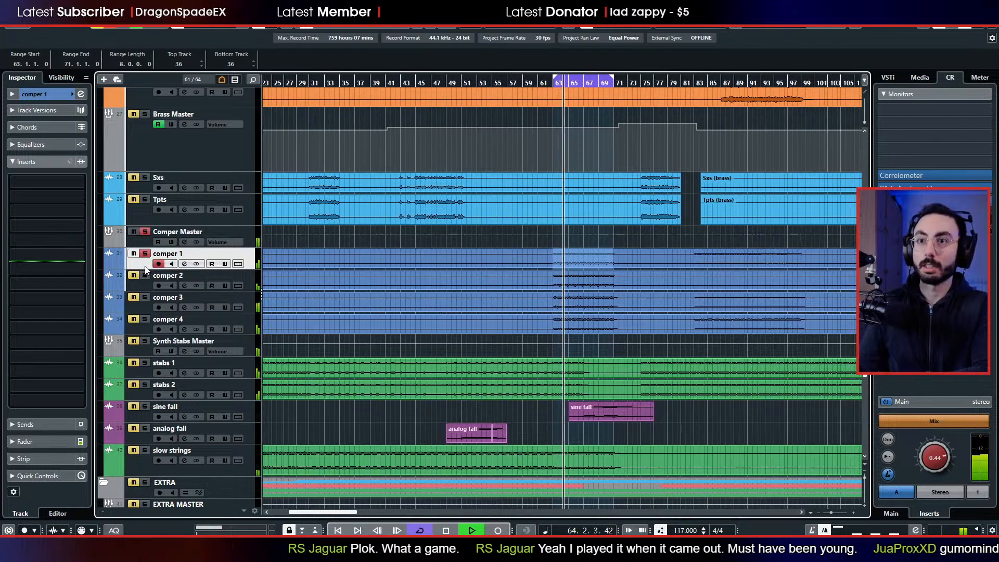
- Solo comper 1 and insert the TDR Nova equalizer in its first insert slot
click(64, 182)
text(nova)
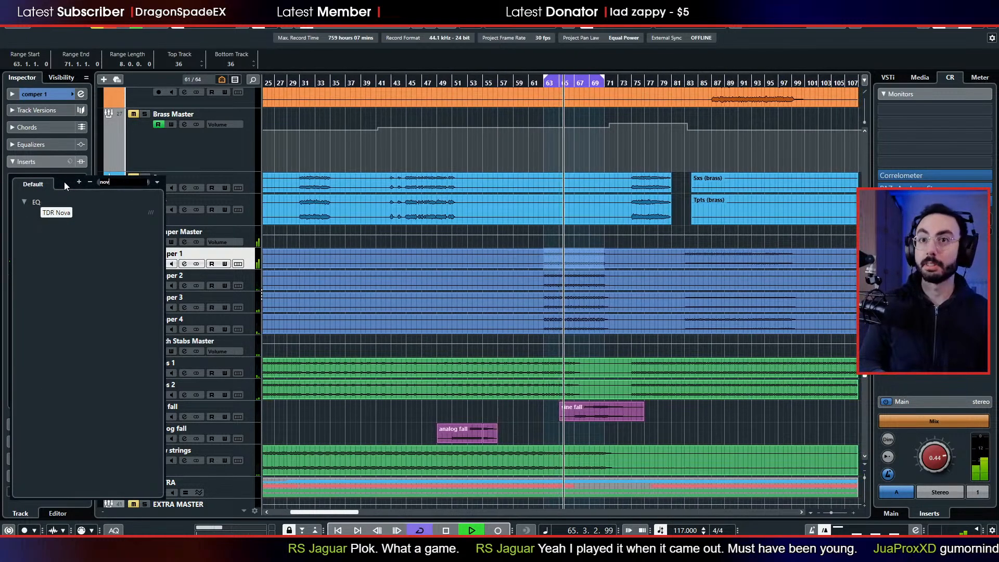
key(Return)
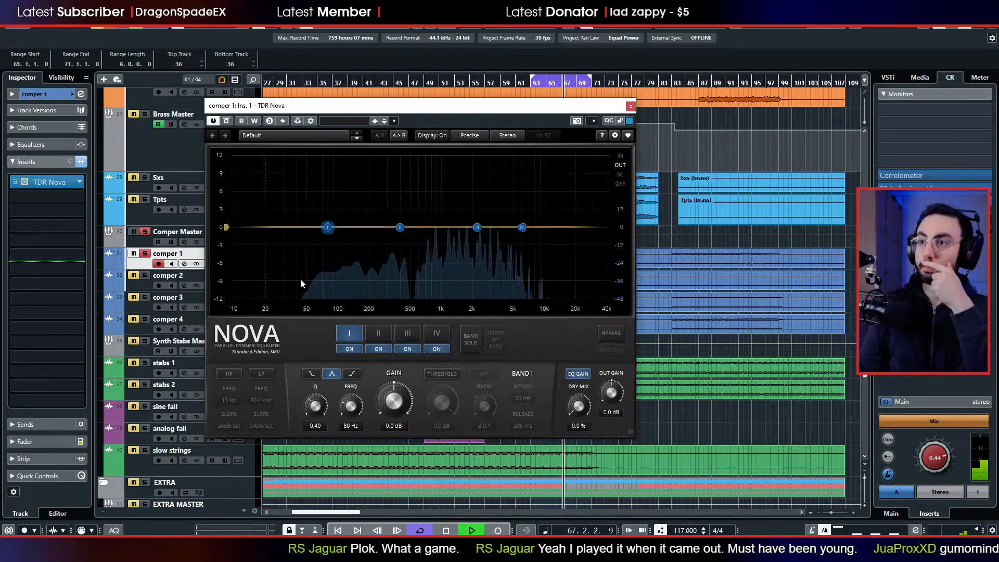
- Try a 10 Hz high-pass filter on comper 1 and audition its low end with a soloed 12 dB boost around 86 Hz
click(227, 374)
drag(273, 227, 234, 227)
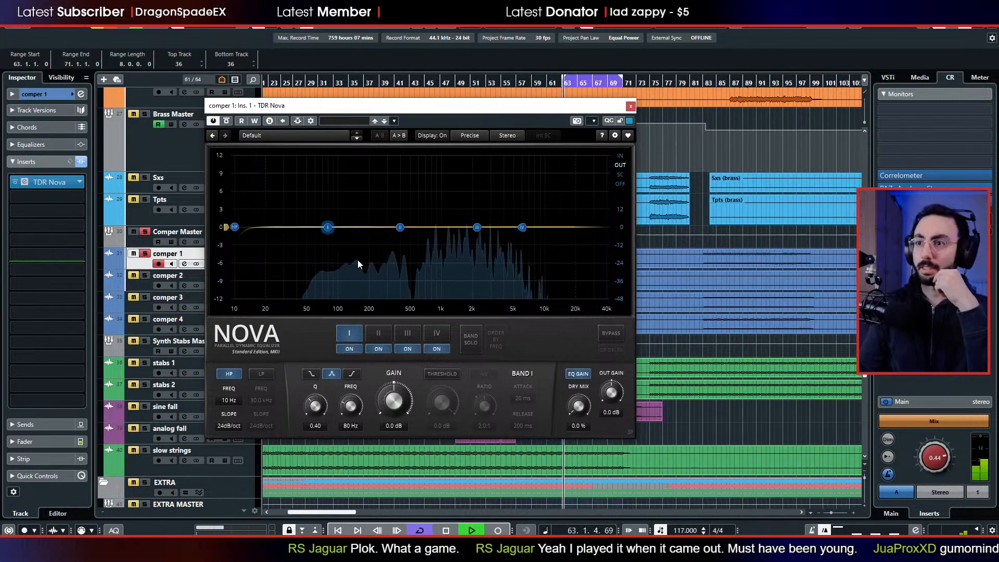
click(463, 339)
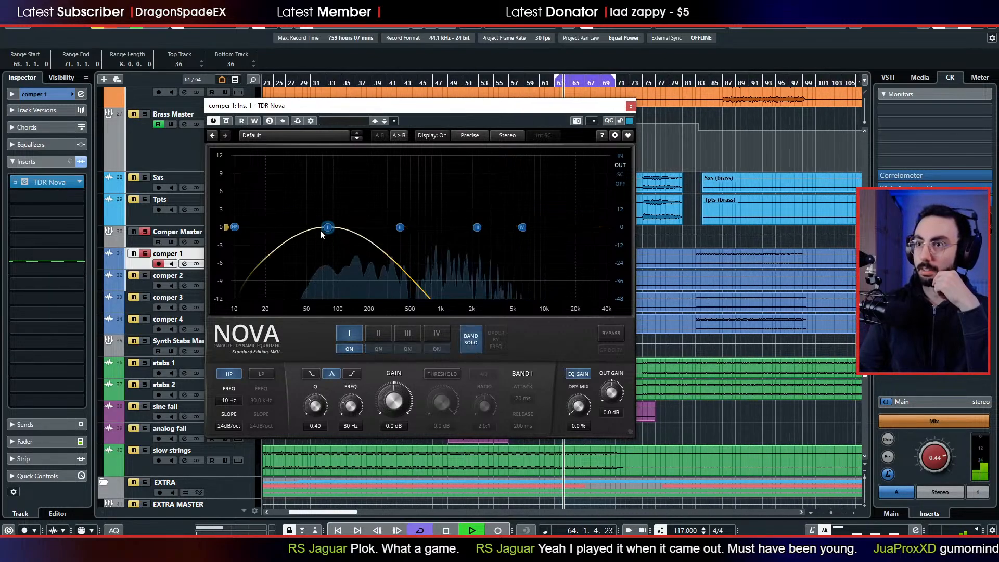
scroll(320, 230, up, 5)
drag(328, 227, 326, 120)
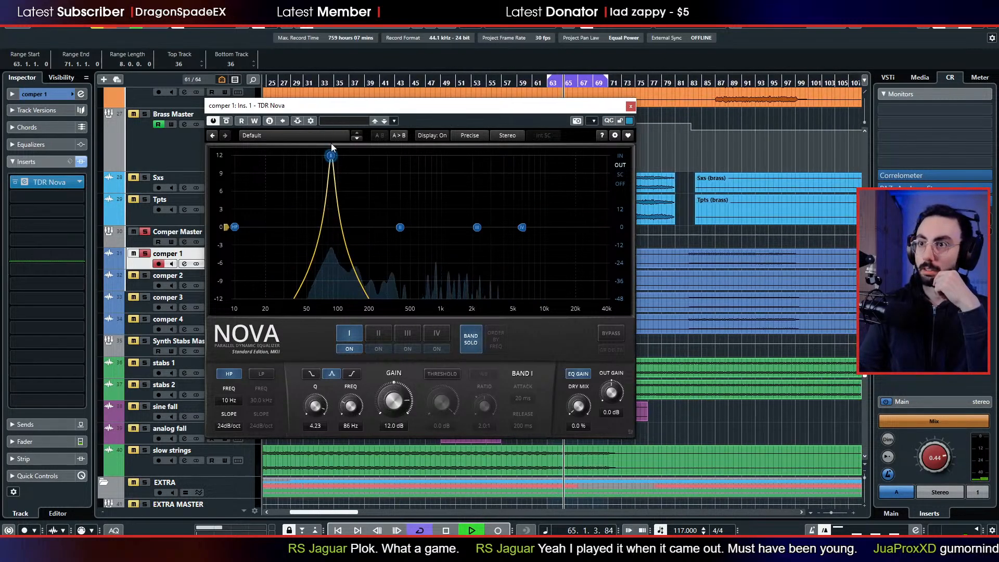
scroll(332, 156, down, 4)
drag(332, 157, 330, 232)
click(470, 339)
click(408, 194)
click(229, 374)
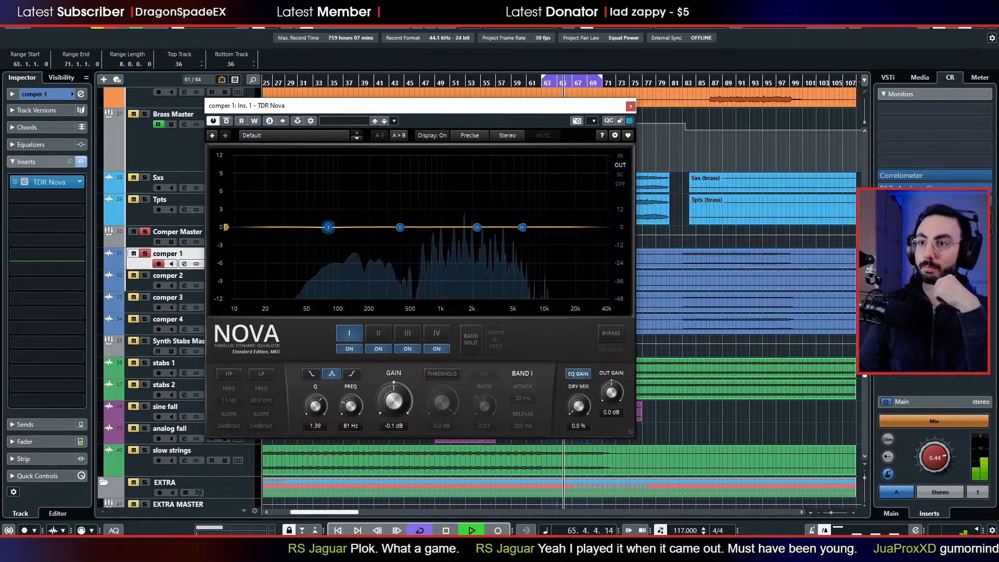
- Equalize comper 1 with a 133 Hz high-pass, a cut of about 8 dB near 230 Hz, a 3.8 dB boost at 1022 Hz, and a cut around 8 kHz
drag(339, 227, 412, 264)
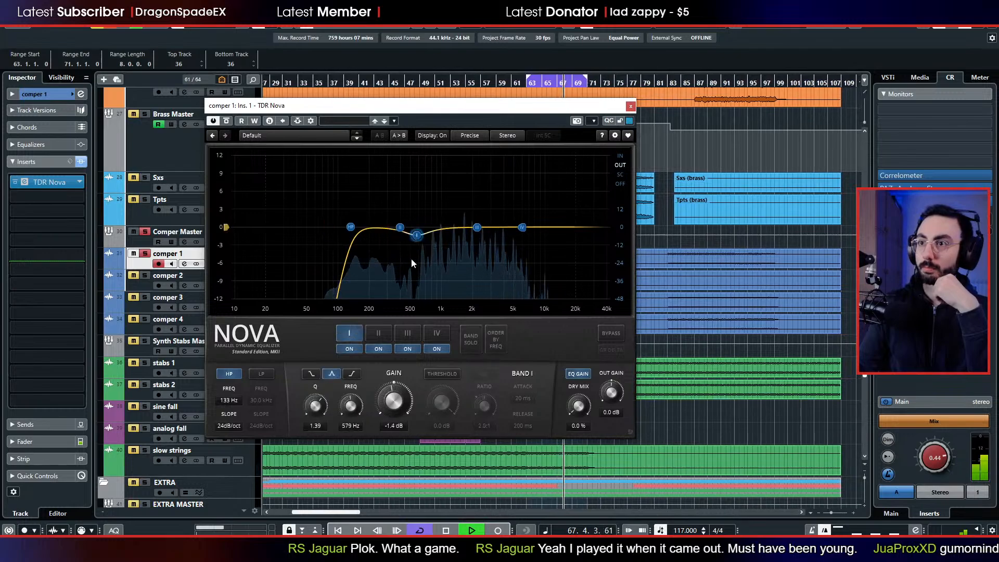
drag(400, 227, 443, 197)
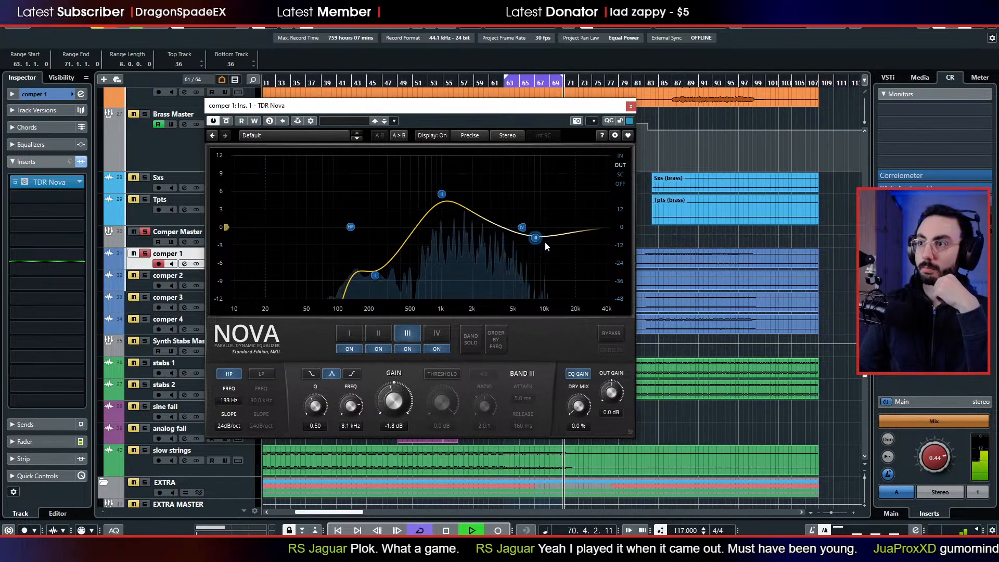
click(441, 196)
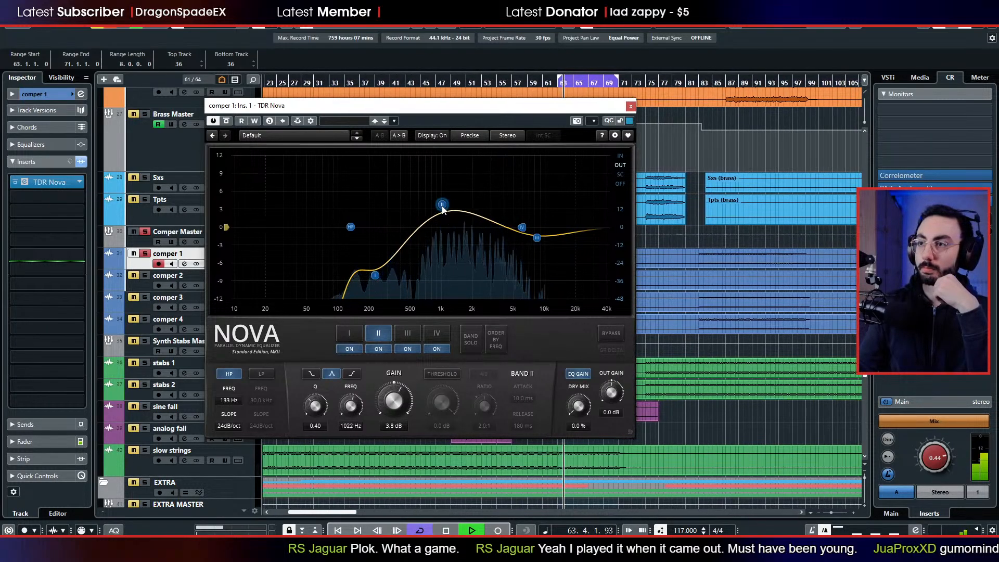
click(629, 108)
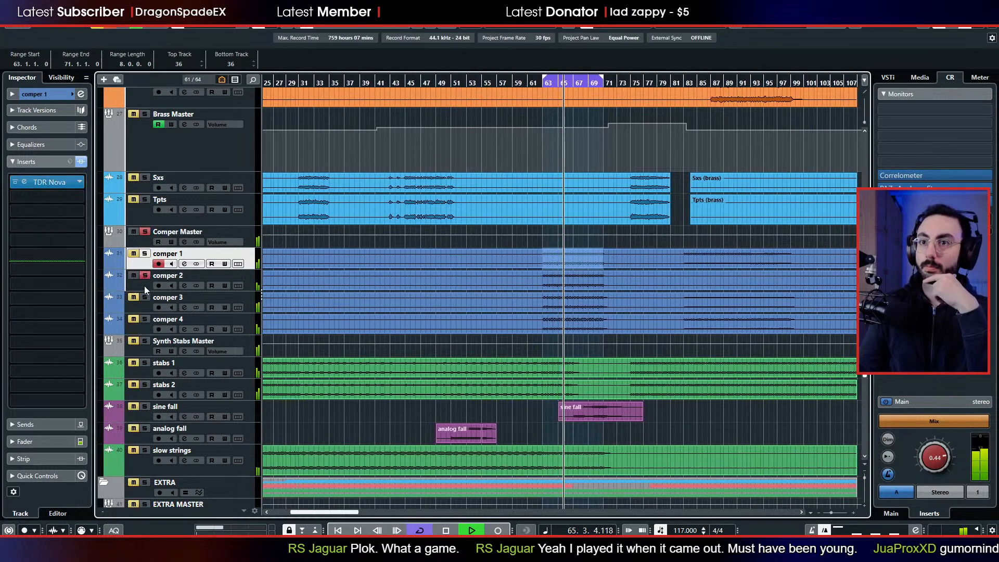
- Solo comper 2 instead and insert TDR Nova on it with a high-pass filter at 143 Hz
click(145, 285)
click(36, 183)
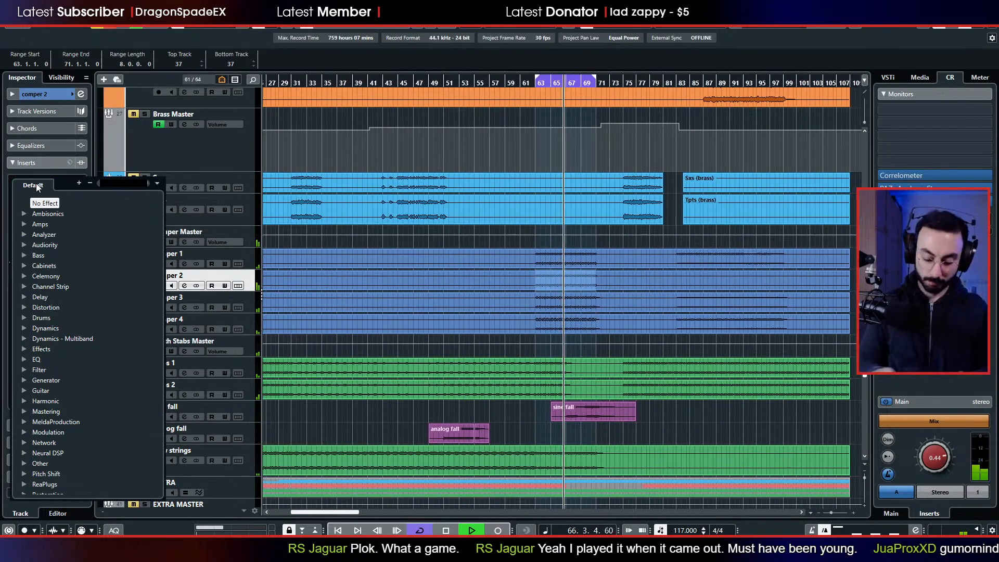
text(nov)
key(Return)
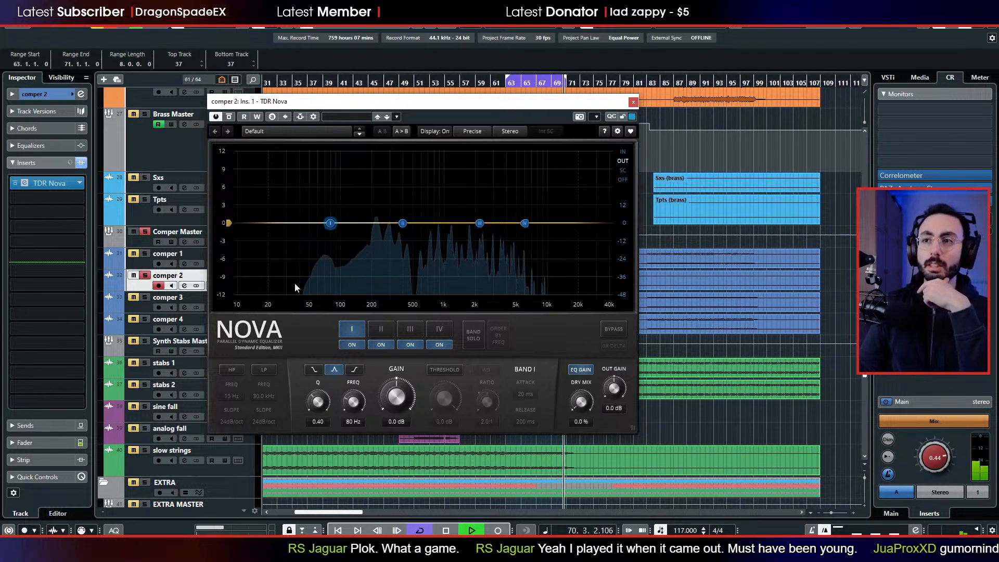
click(231, 371)
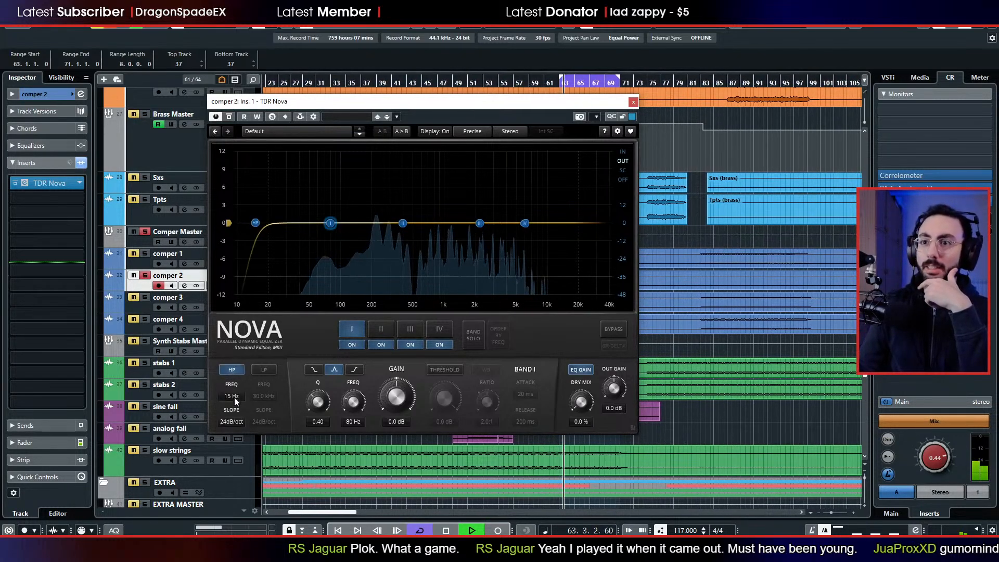
drag(232, 396, 289, 347)
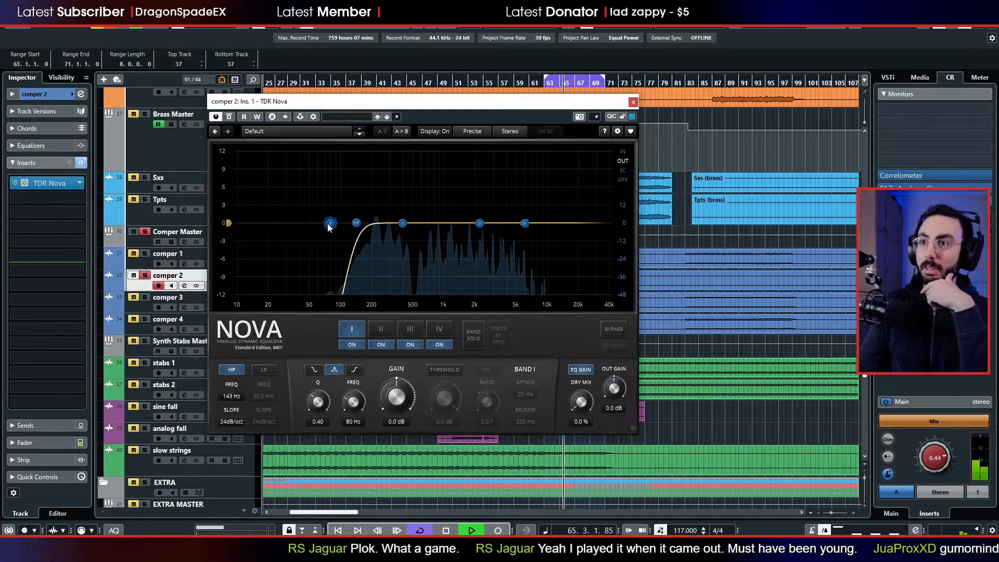
- Equalize comper 2 with a cut of about 9 dB near 260 Hz and a 3 dB boost at 3.2 kHz
drag(329, 226, 464, 201)
drag(402, 223, 384, 276)
drag(479, 223, 519, 224)
drag(464, 202, 503, 207)
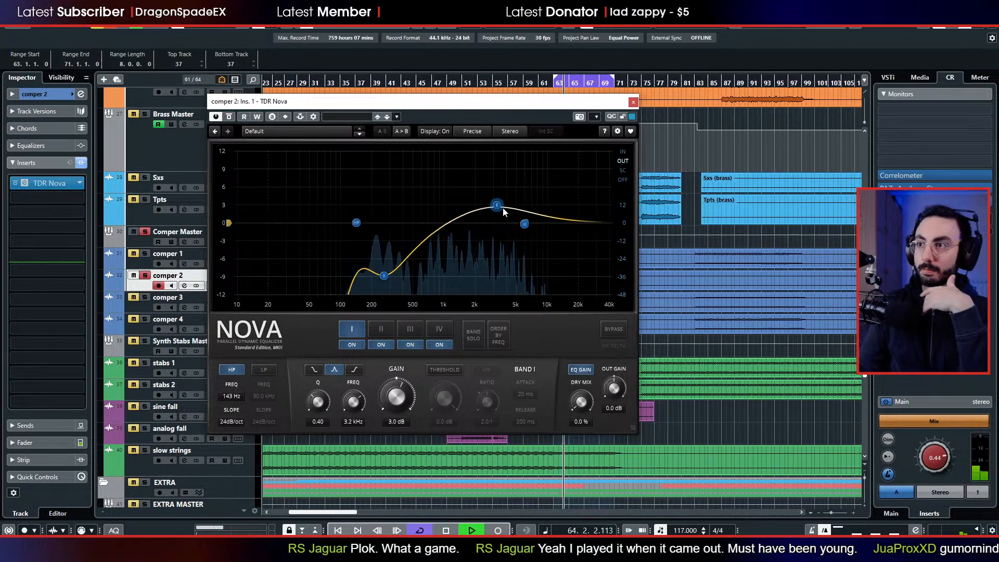
click(634, 102)
- Solo comper 3 and insert TDR Nova on it with a high-pass filter at 164 Hz
click(146, 253)
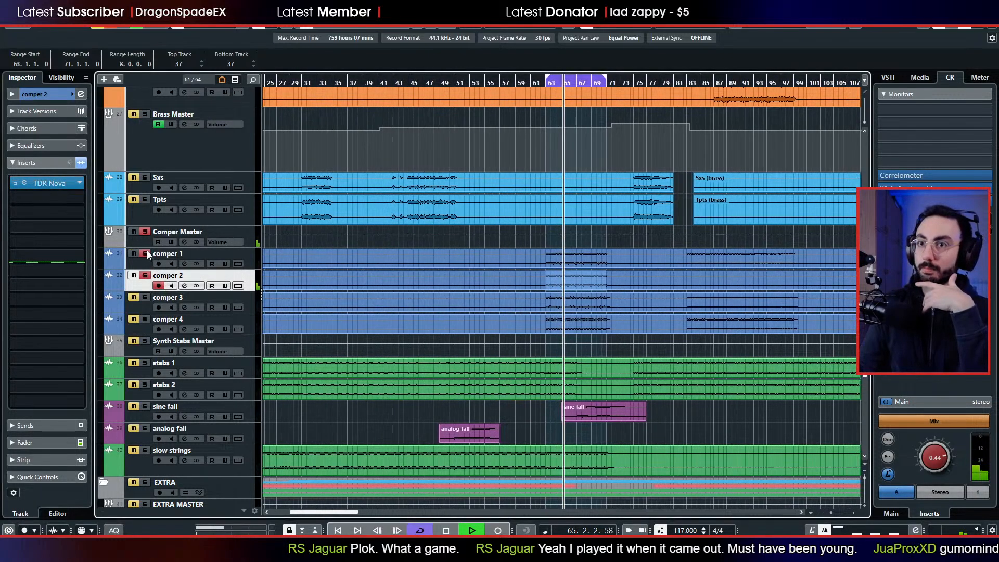
click(143, 297)
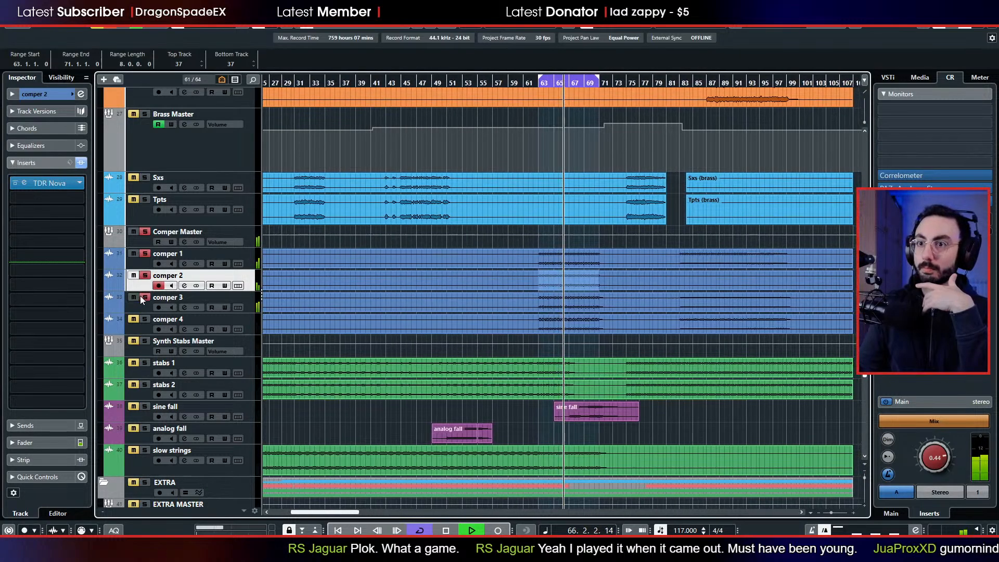
click(139, 307)
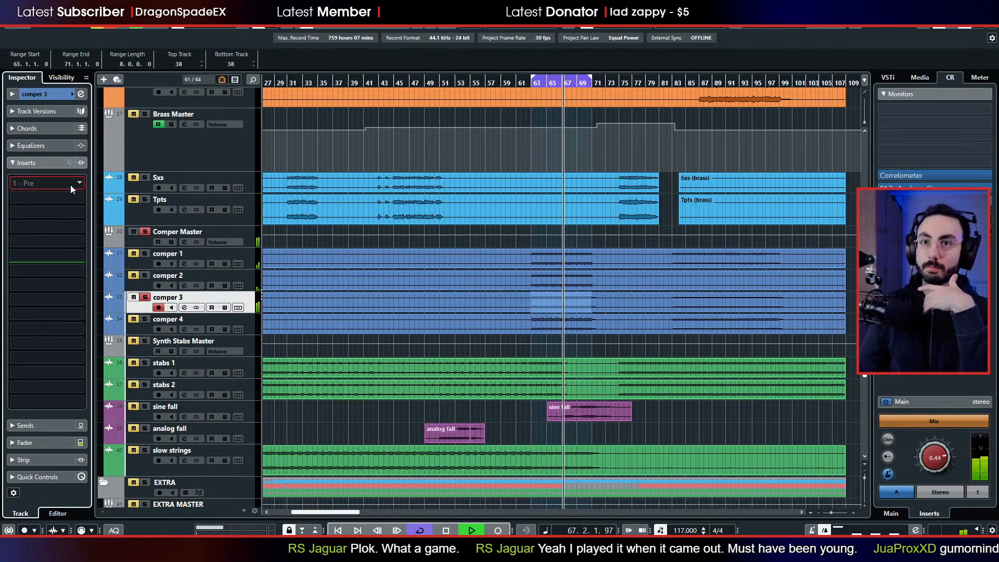
click(70, 185)
key(Escape)
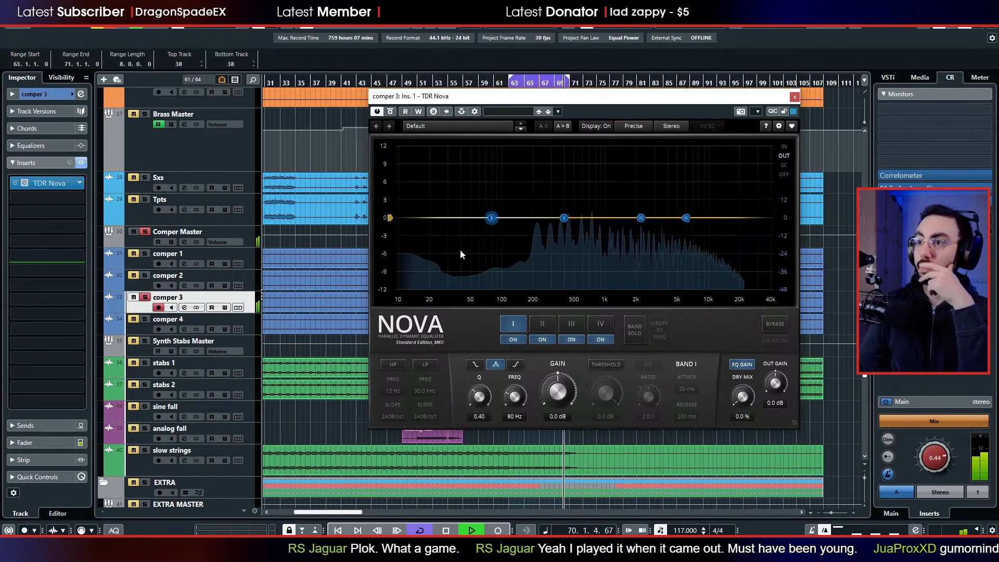
click(394, 365)
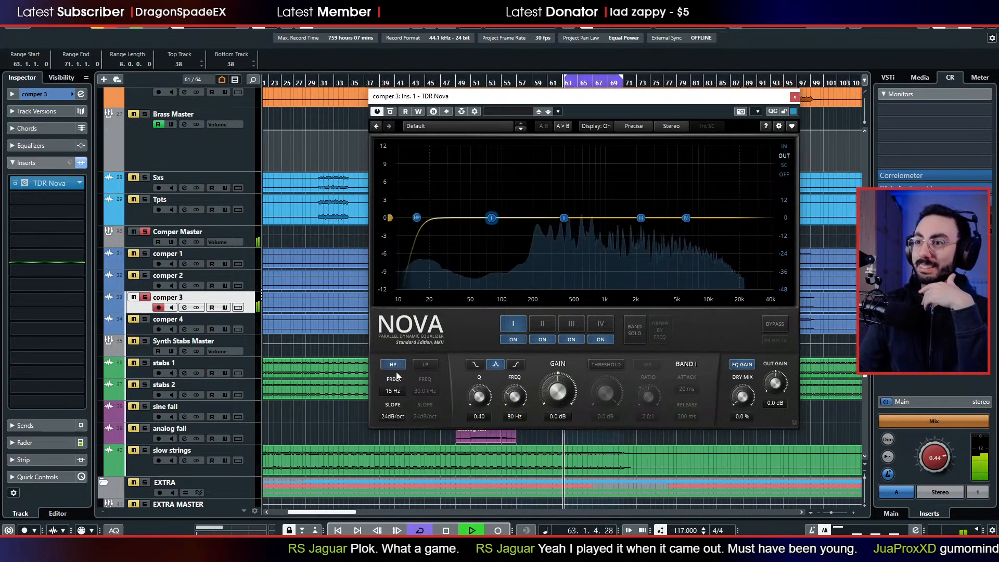
drag(395, 391, 395, 341)
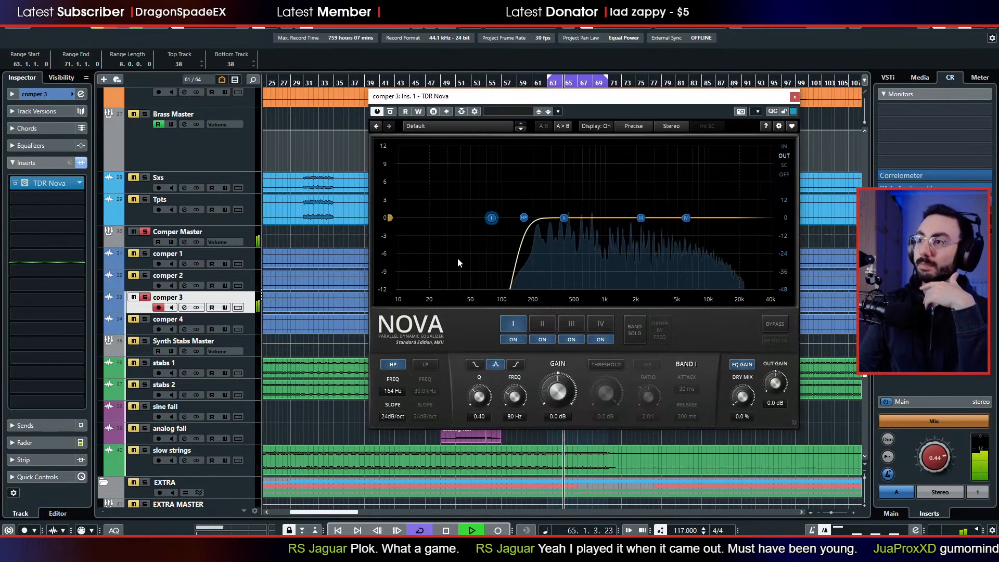
- Equalize comper 3 with a 5.3 dB cut at 334 Hz and a 2.3 dB boost at 1022 Hz, and solo comper 4 instead
drag(491, 217, 556, 254)
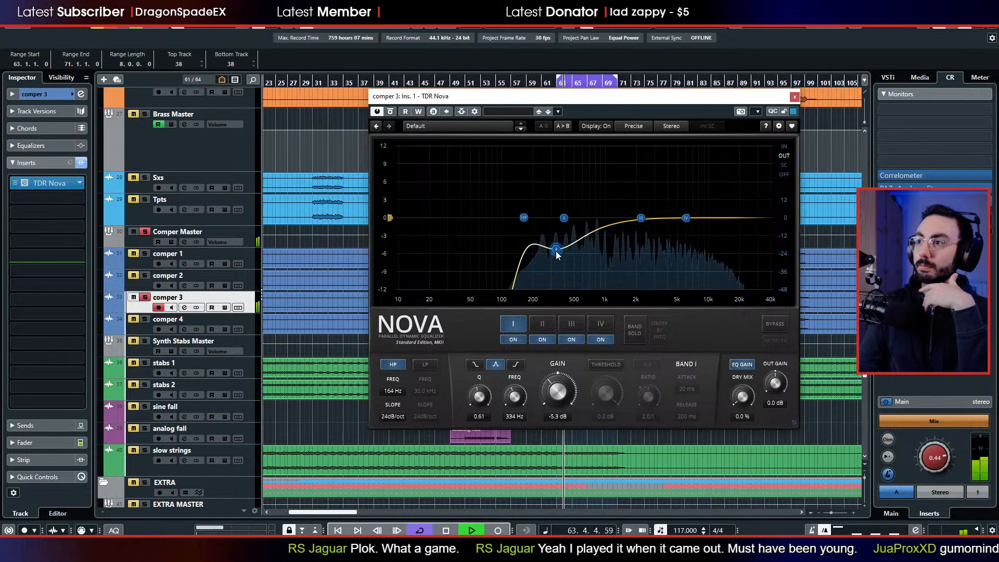
drag(564, 217, 611, 212)
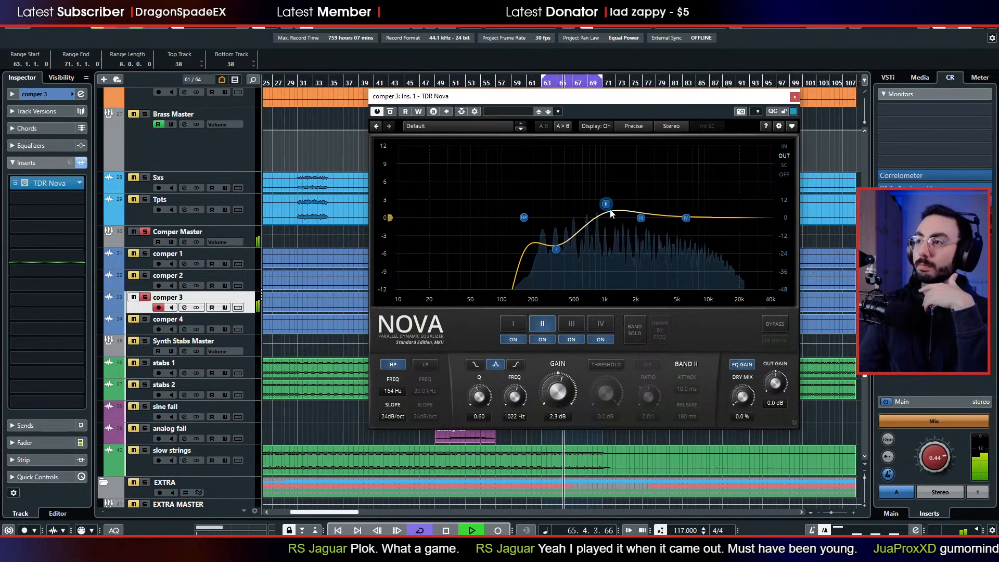
click(795, 98)
click(193, 280)
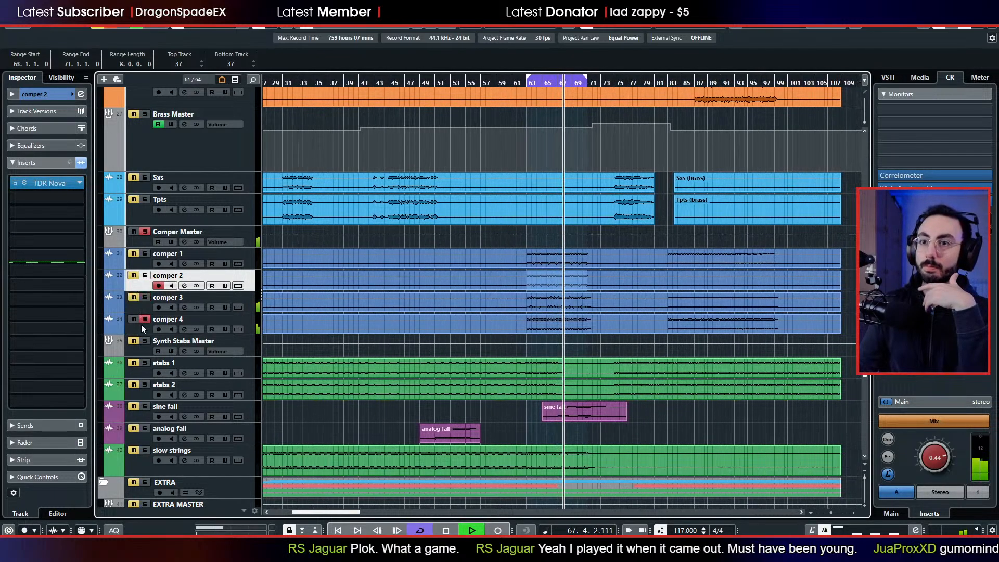
- Insert TDR Nova on comper 4 and enable its high-pass filter at 168 Hz
click(142, 324)
click(54, 184)
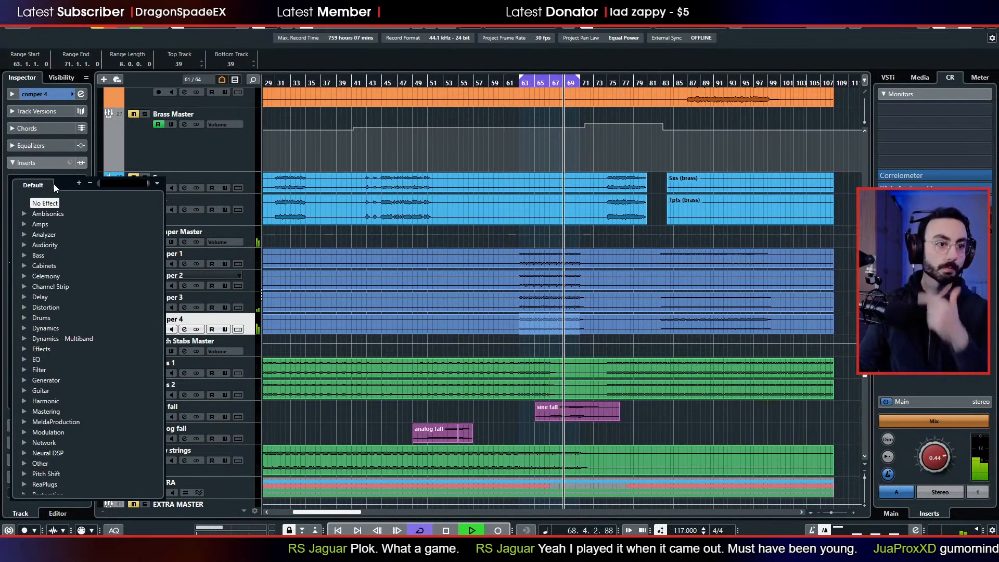
text(nov)
key(Escape)
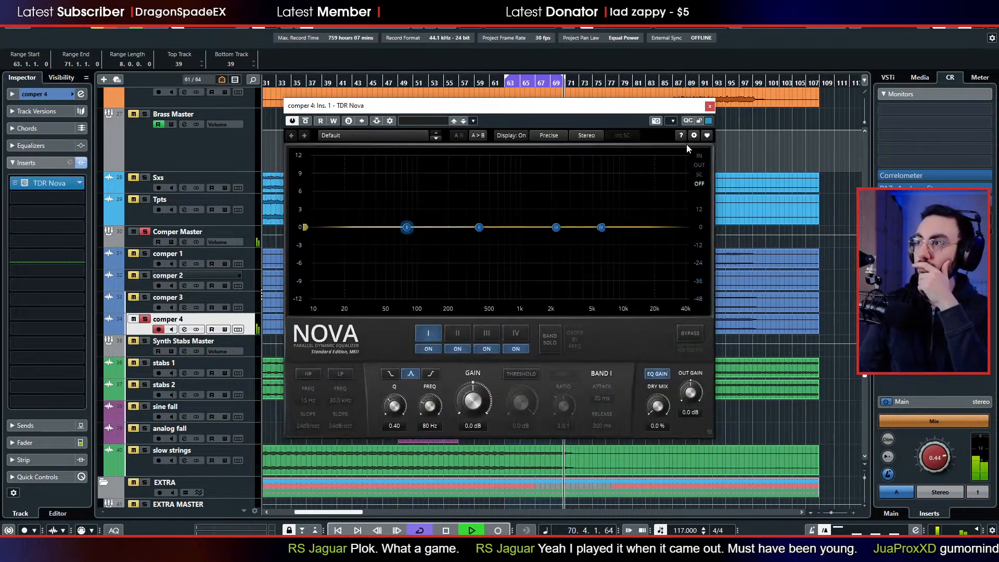
click(308, 375)
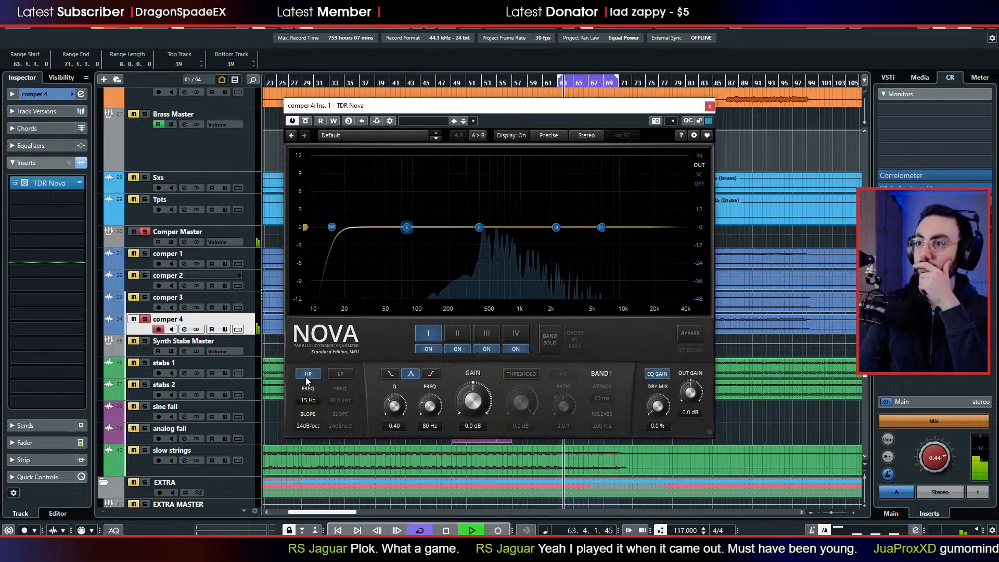
drag(309, 401, 308, 358)
- Equalize comper 4 with a 3.3 dB boost at 2160 Hz and a 4.1 dB cut at 382 Hz
drag(408, 228, 556, 208)
drag(479, 227, 480, 255)
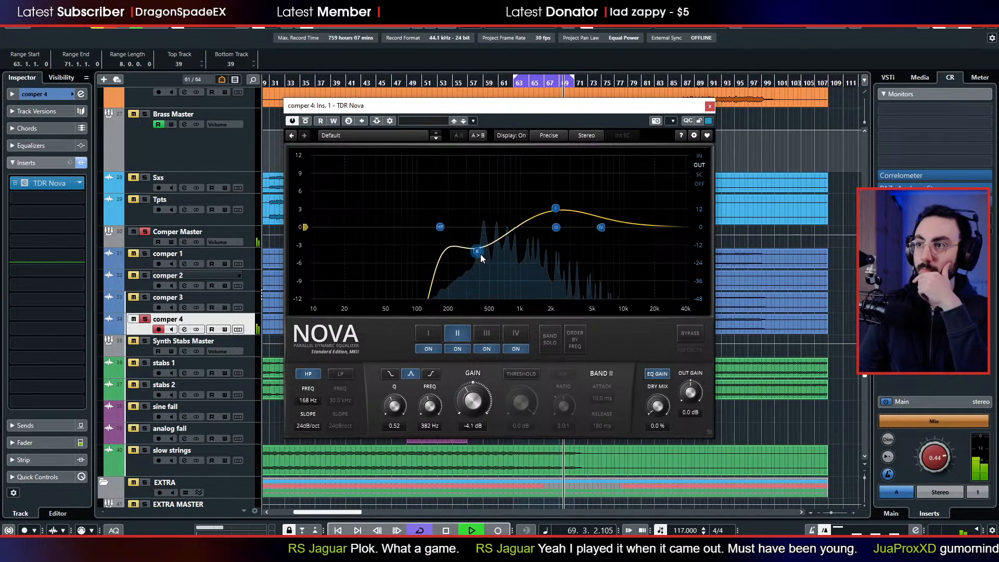
click(556, 208)
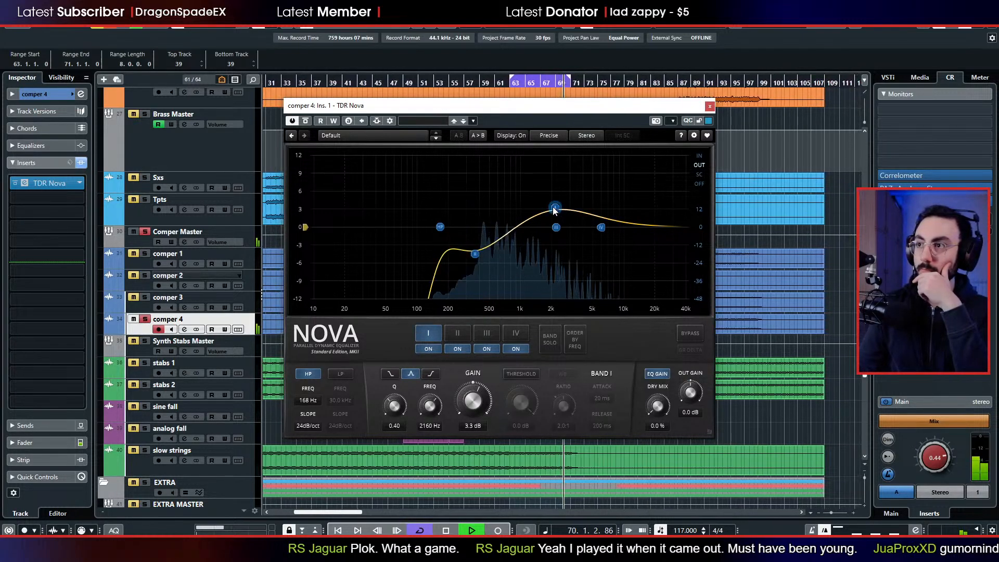
click(710, 106)
- Audition the Comper Master group in solo, and clear all solos to hear the compers in the full mix
click(144, 232)
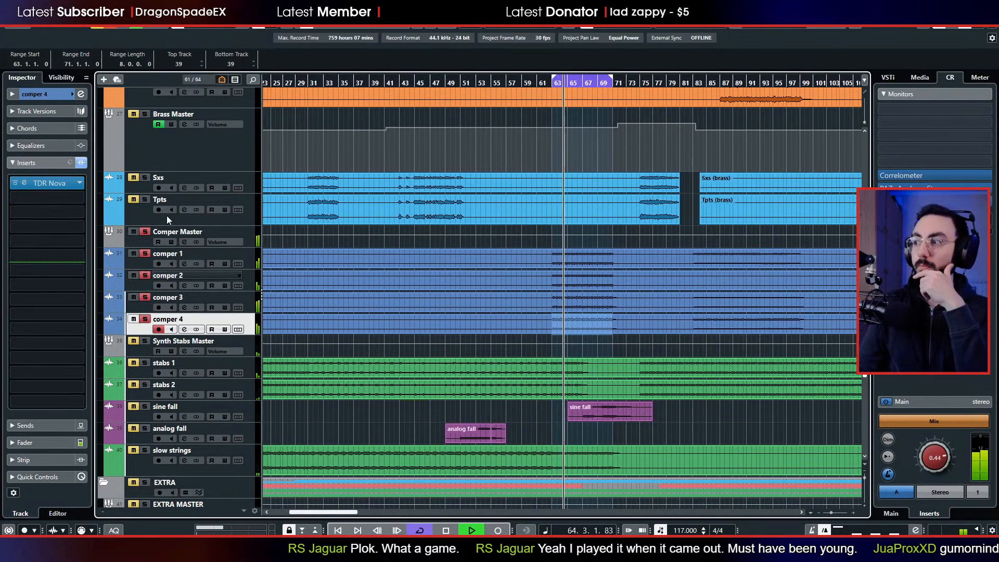
click(115, 30)
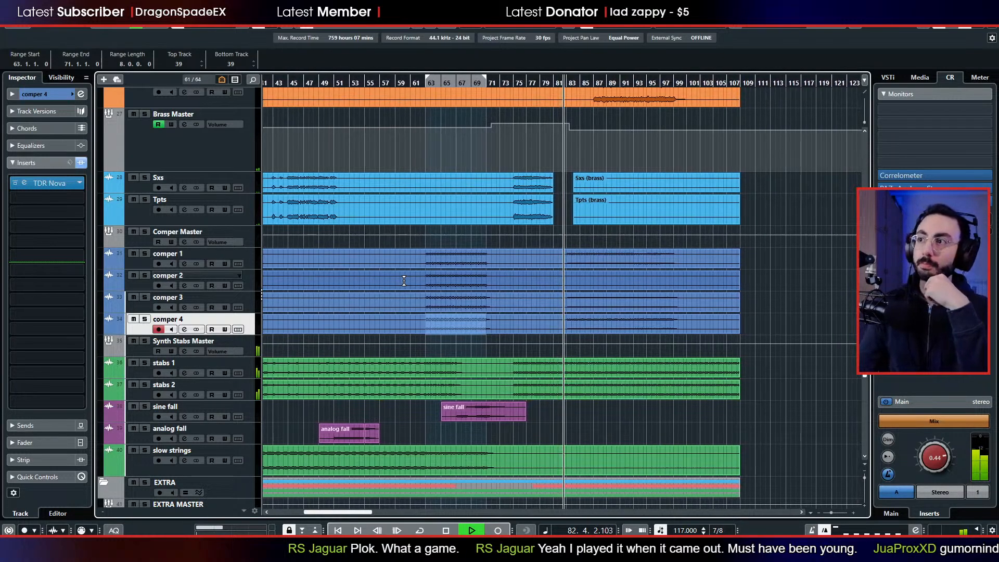
scroll(404, 281, up, 3)
scroll(398, 270, up, 6)
scroll(398, 270, down, 9)
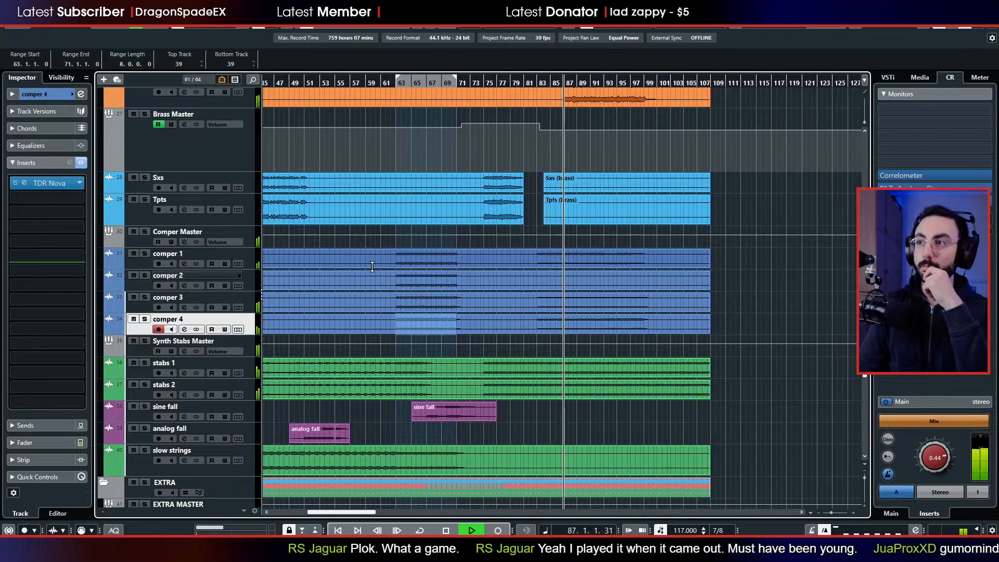
- Lower the synth brass track's volume to -8.21 dB
scroll(372, 266, up, 6)
click(135, 266)
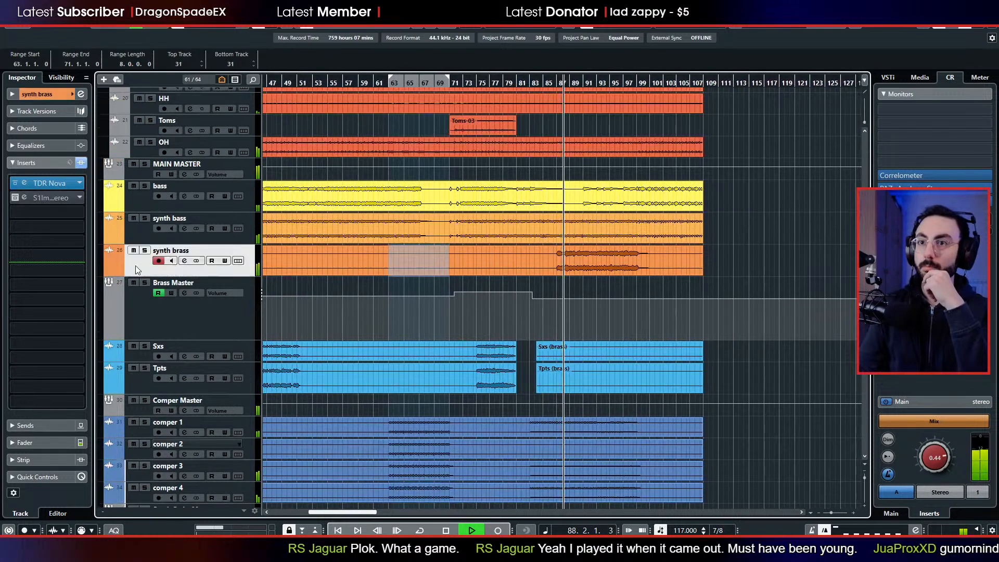
click(42, 443)
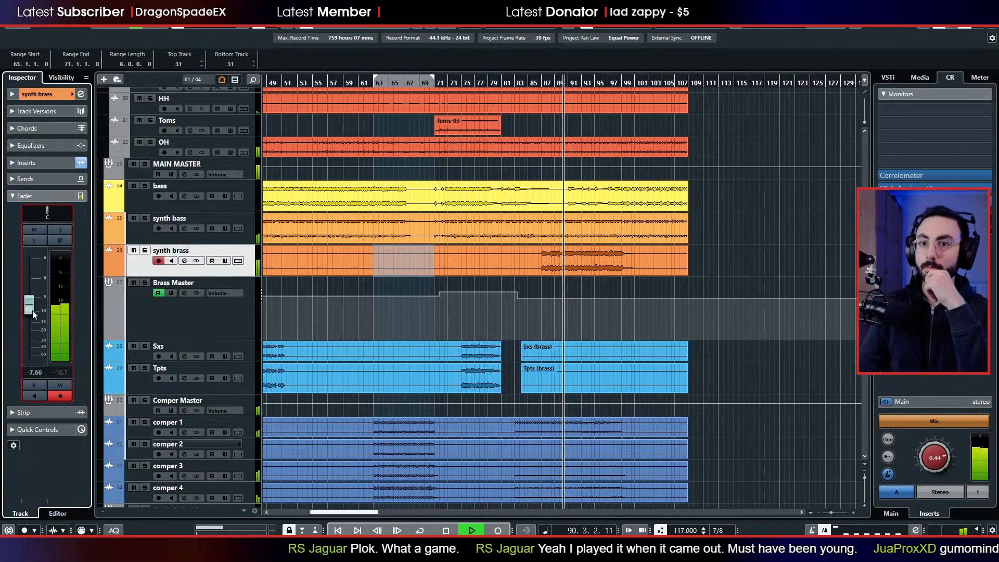
drag(32, 311, 32, 313)
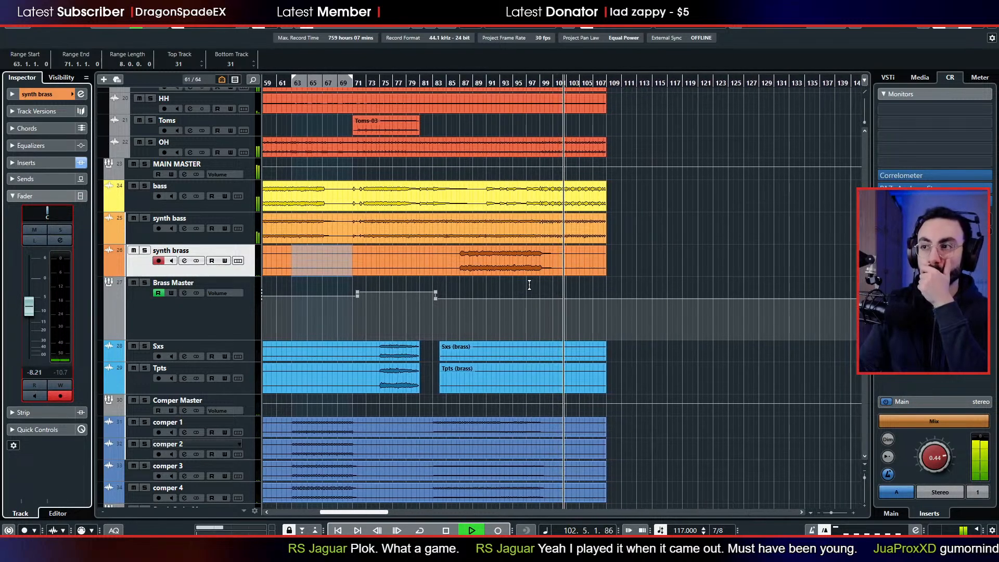
- Solo the Synth Stabs Master group and play it from around bar 14
scroll(534, 284, up, 5)
scroll(529, 285, left, 10)
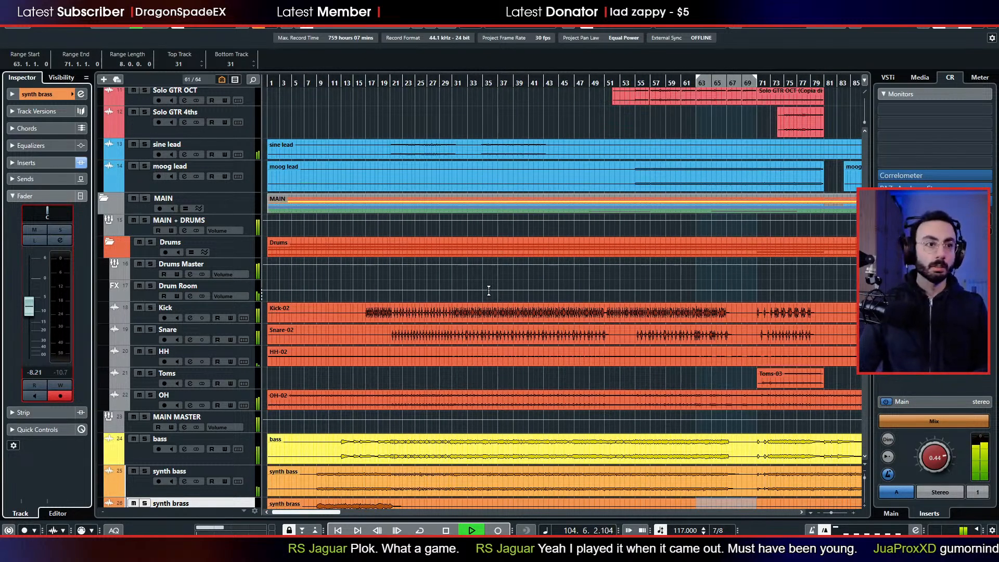
key(space)
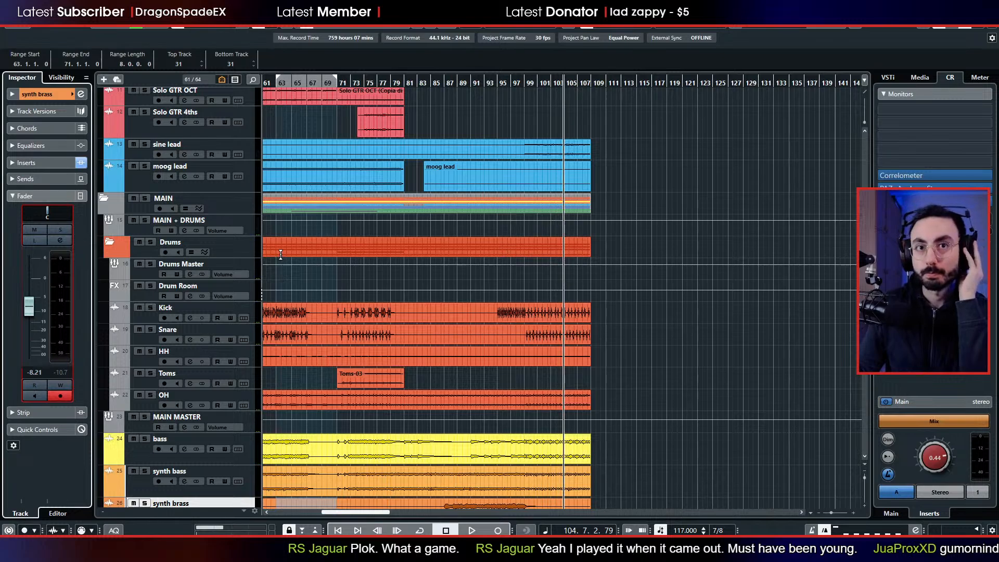
scroll(280, 254, down, 15)
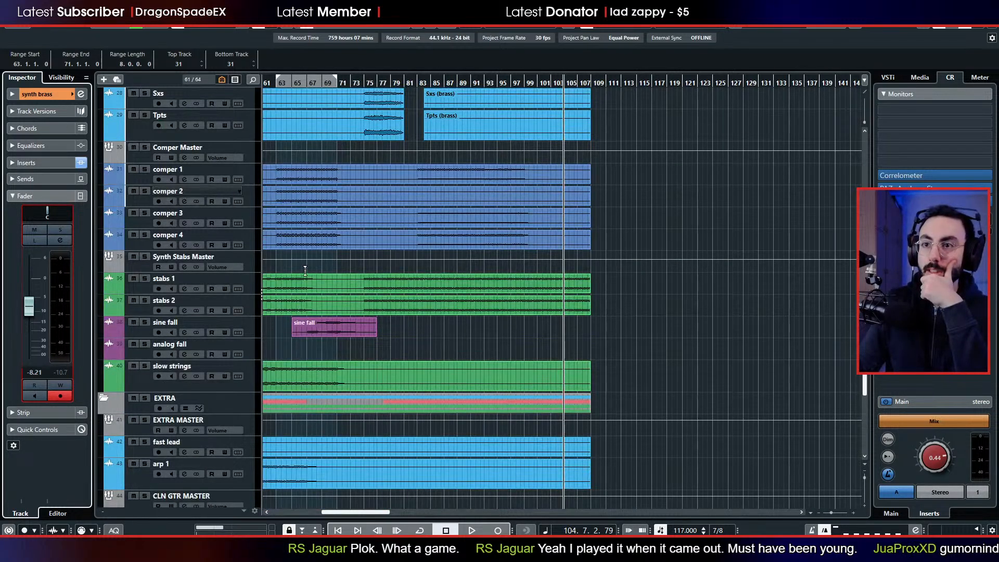
scroll(305, 271, left, 10)
click(365, 83)
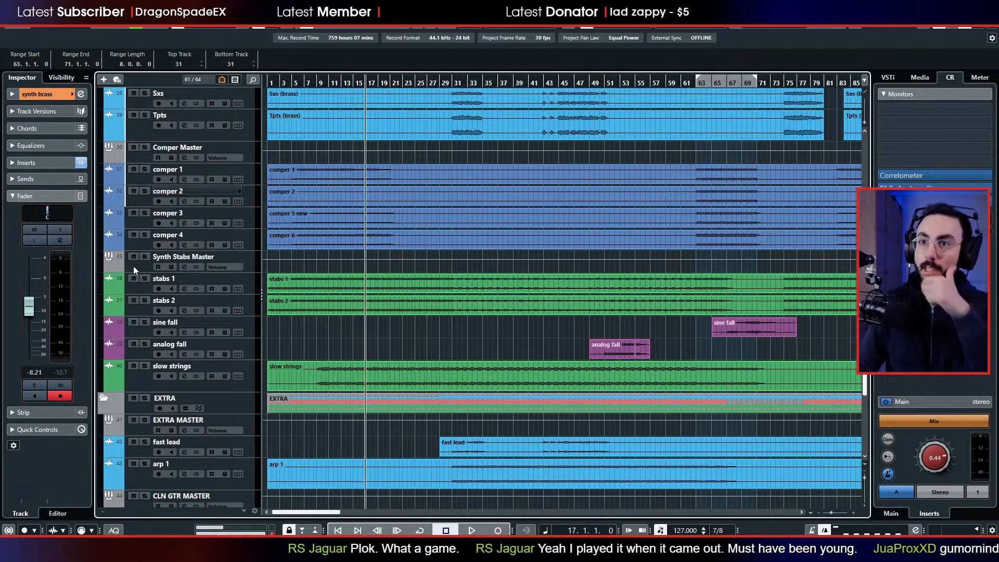
key(space)
click(145, 256)
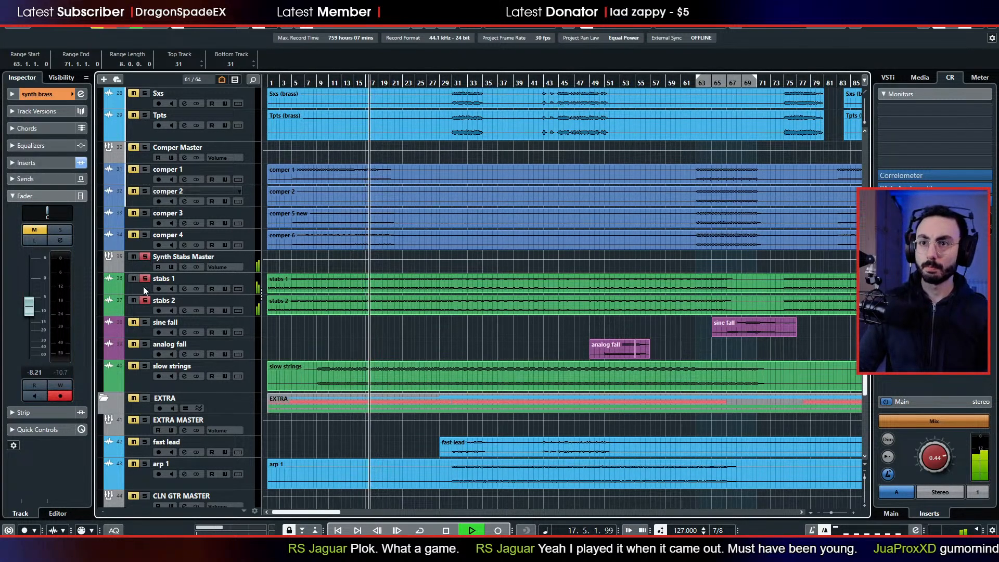
click(348, 82)
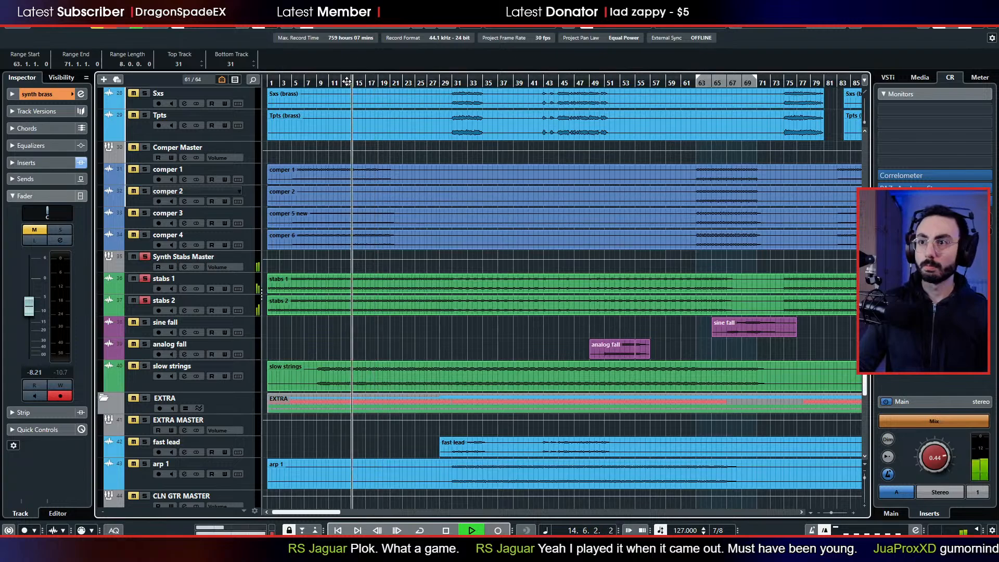
- Check the Synth Stabs Master level and the inserts on stabs 1, and hear the stabs in the unsoloed mix
click(133, 263)
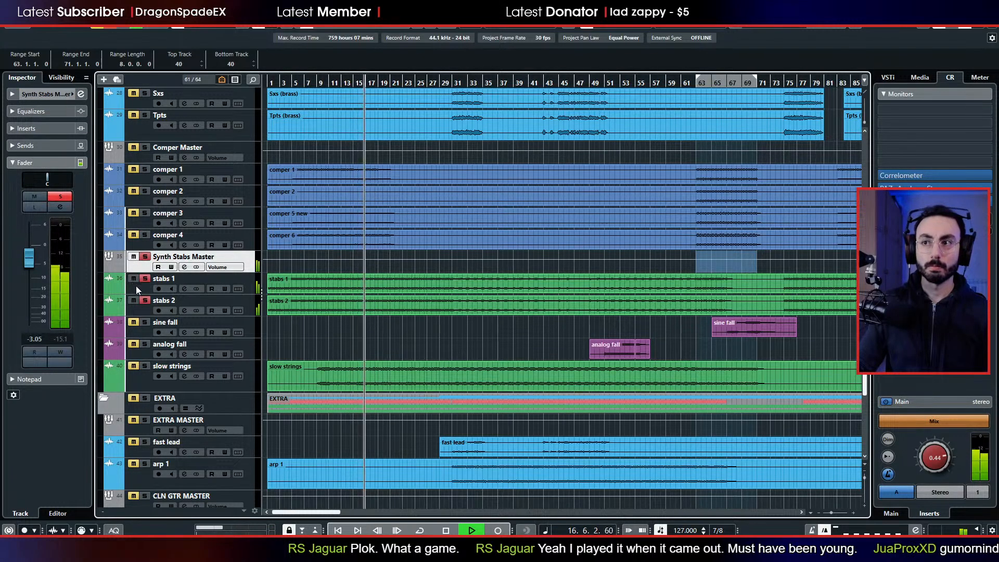
click(136, 288)
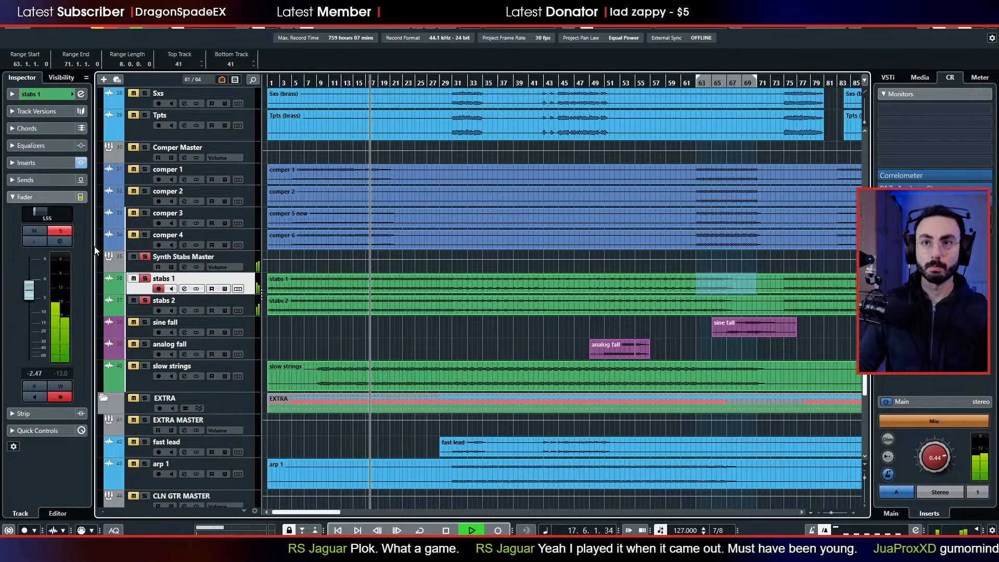
click(43, 163)
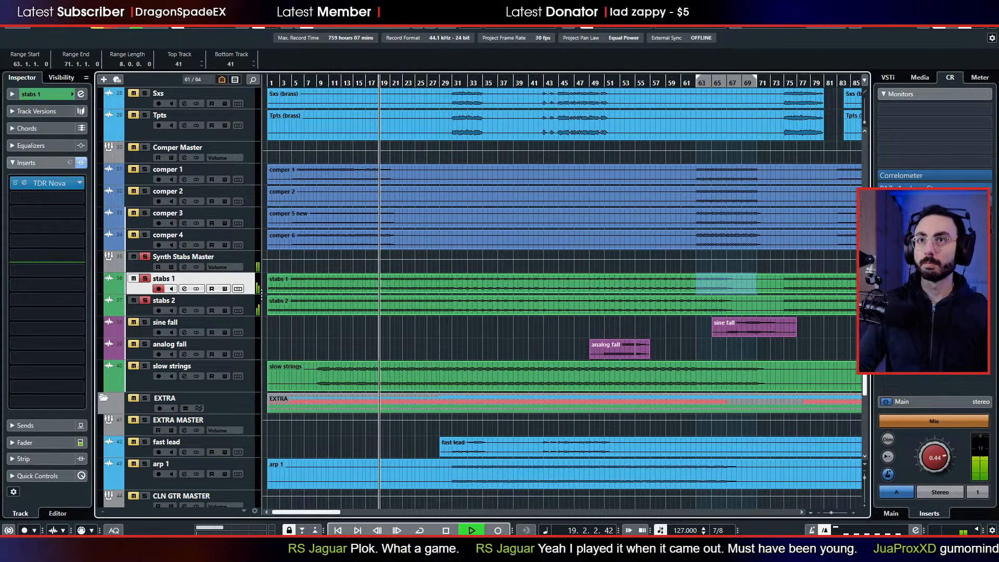
scroll(184, 202, up, 3)
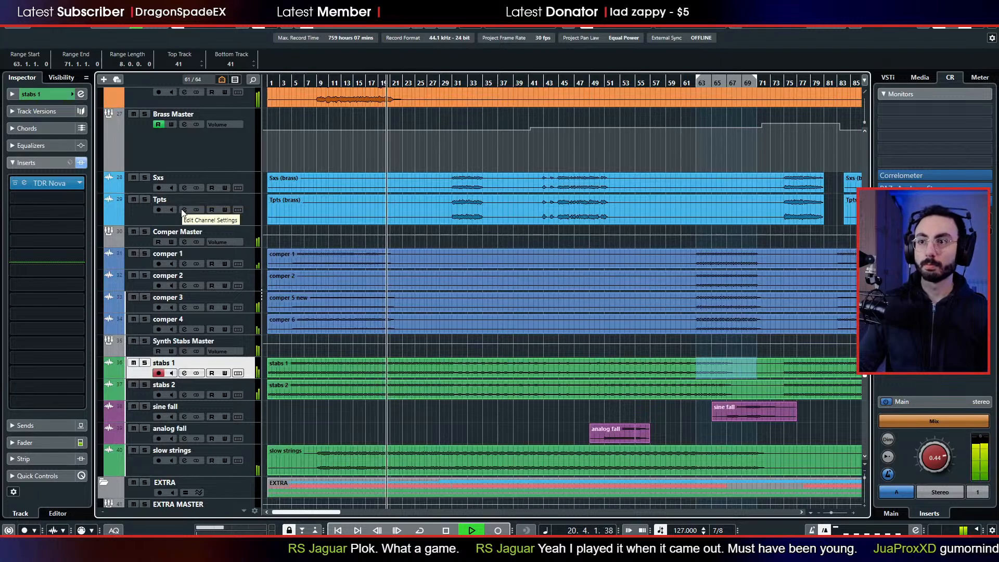
click(113, 343)
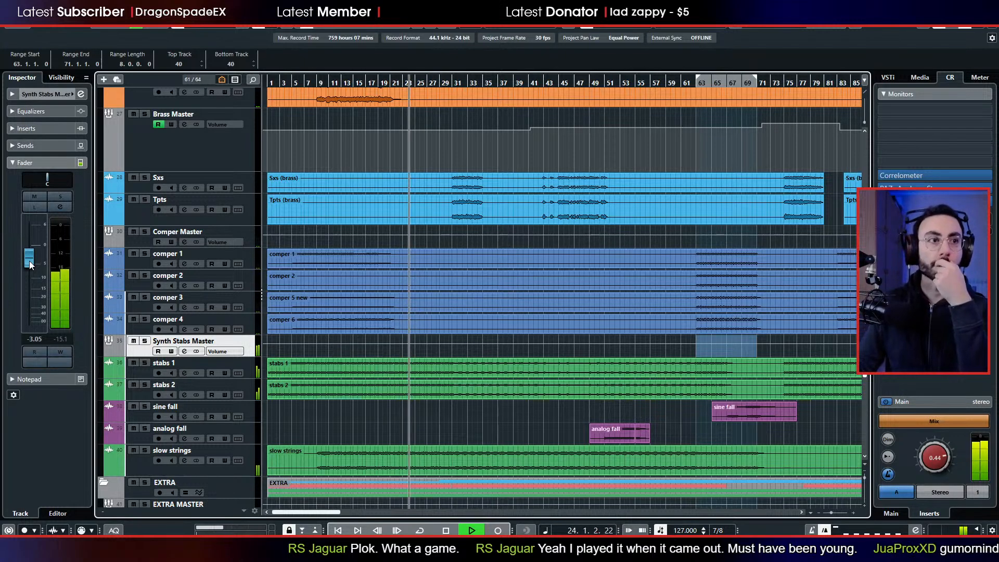
- Stop playback and solo the OH drum track
scroll(357, 281, up, 10)
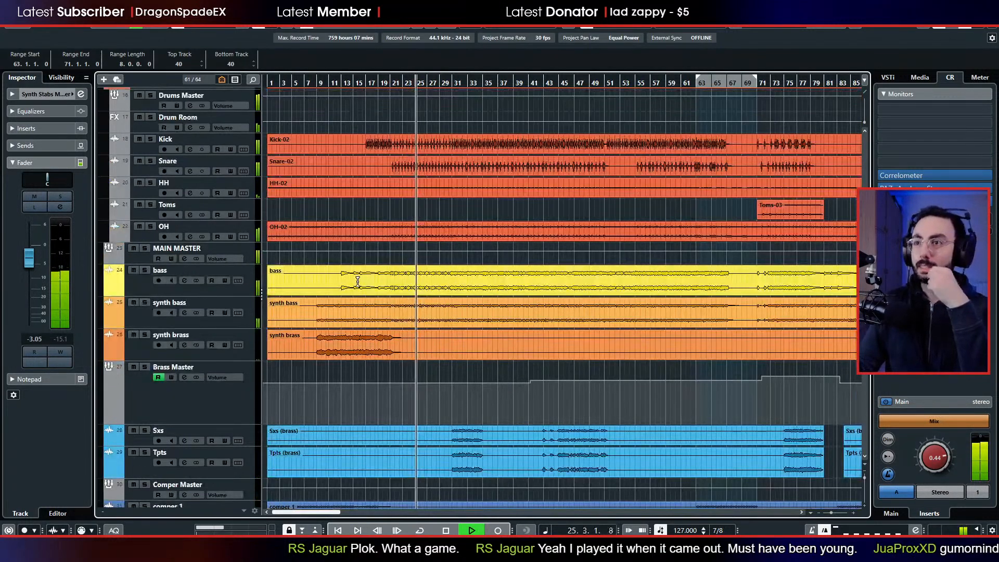
scroll(358, 282, up, 7)
scroll(353, 251, down, 3)
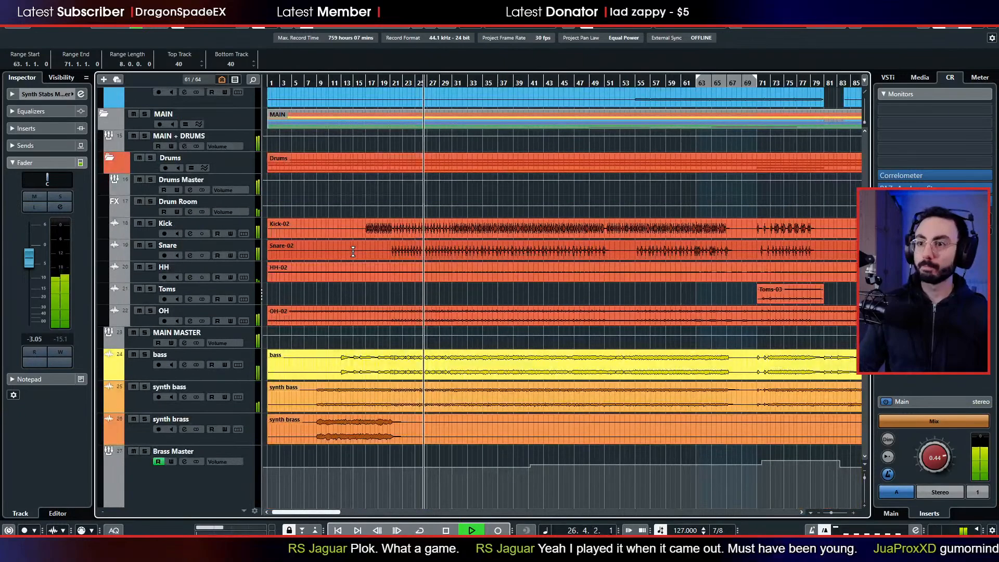
key(space)
click(139, 322)
click(151, 311)
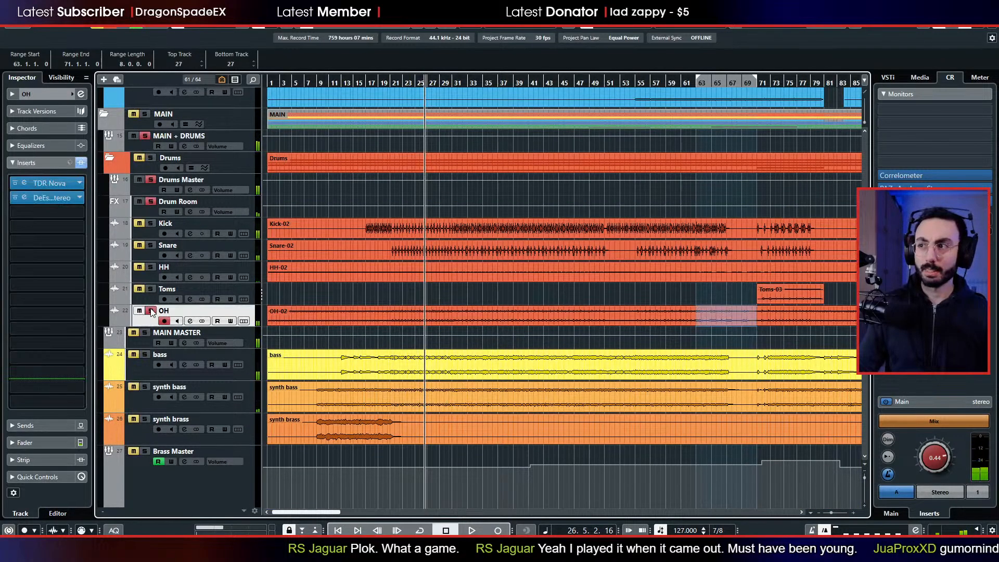
- Check the DeEsser on the OH track and move it down to the third insert slot
click(24, 199)
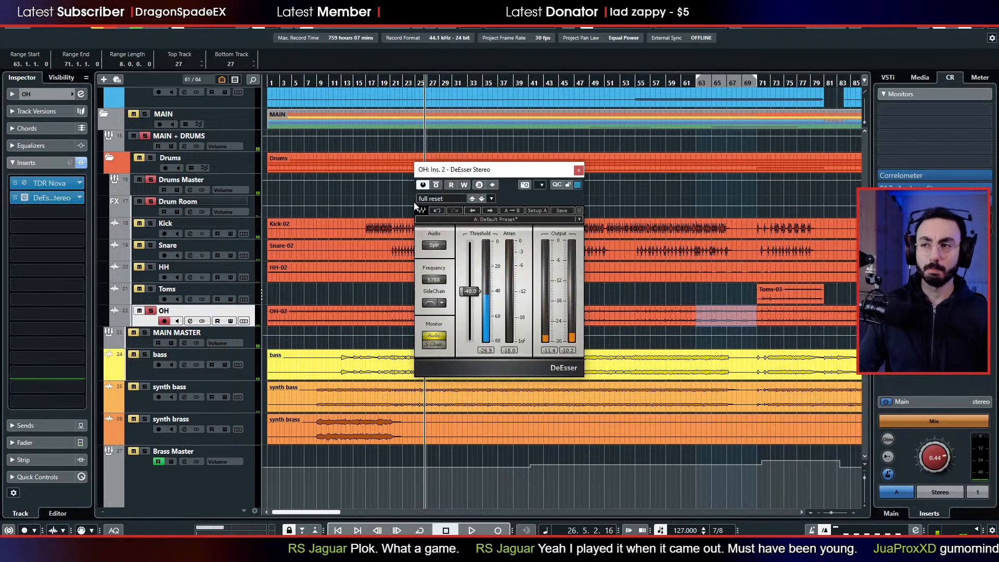
click(580, 170)
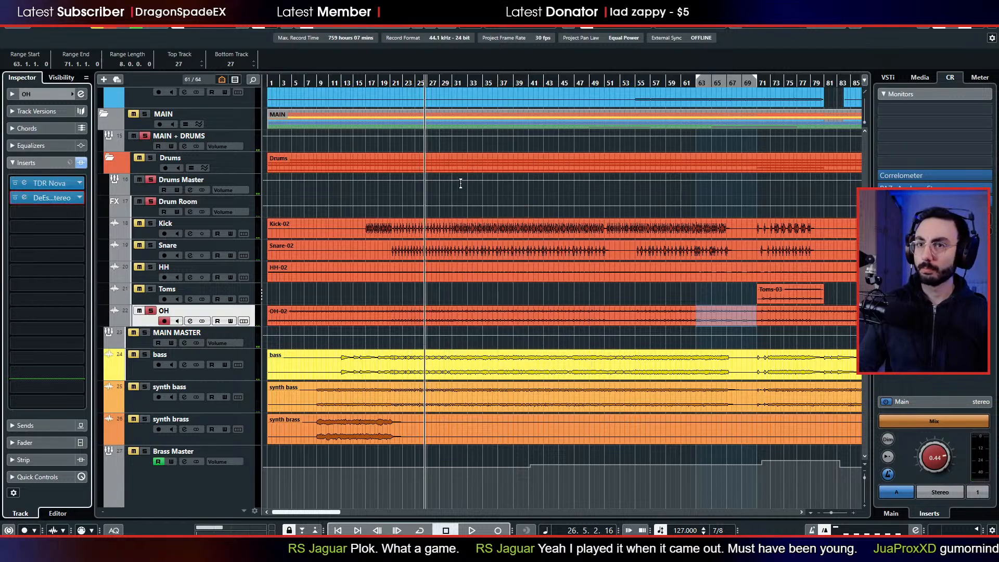
click(60, 202)
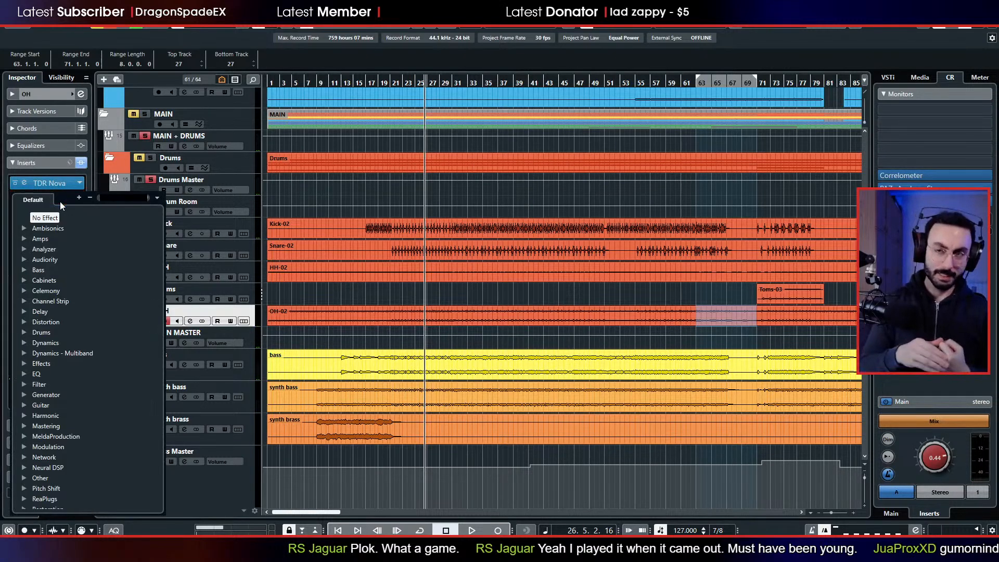
click(24, 182)
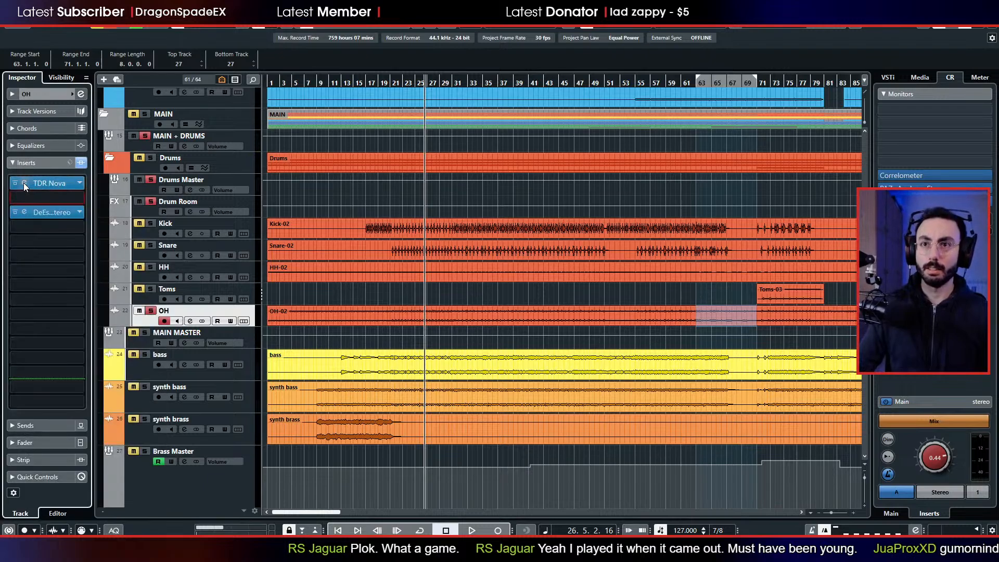
- Open TDR Nova on OH and audition band III in band solo with a boost of about 8 dB near 5 kHz
click(23, 183)
drag(385, 102, 493, 234)
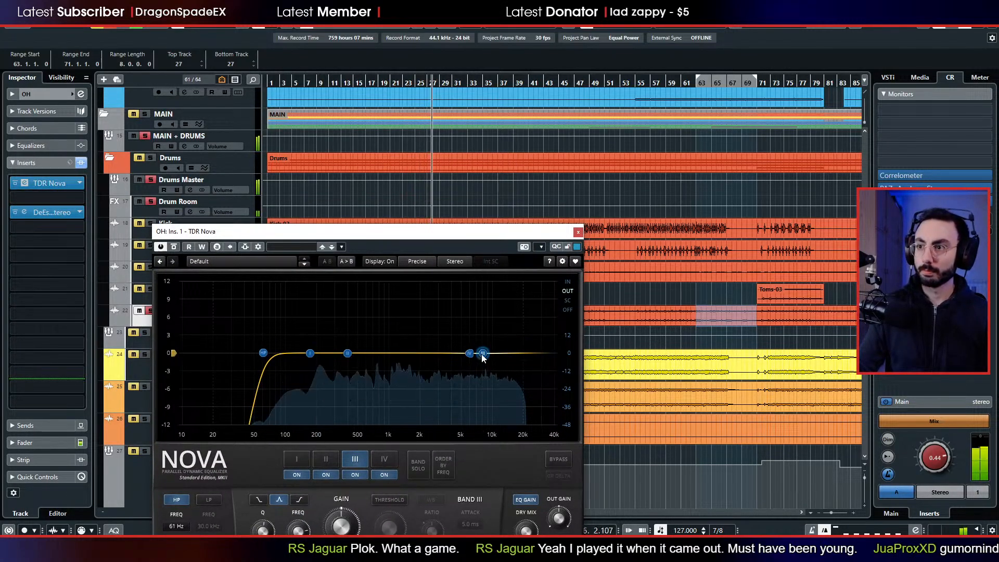
drag(483, 353, 457, 306)
click(419, 469)
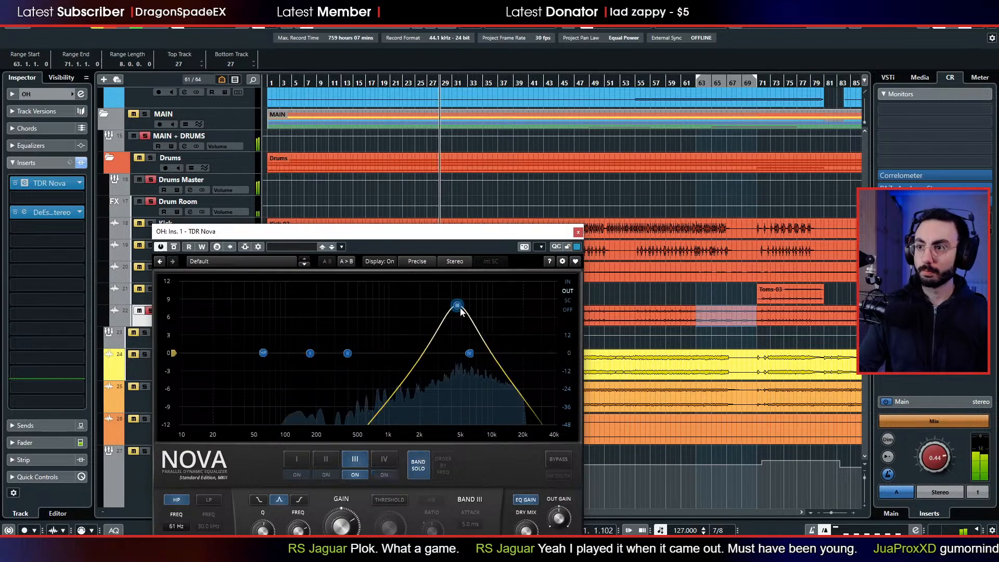
scroll(458, 305, up, 5)
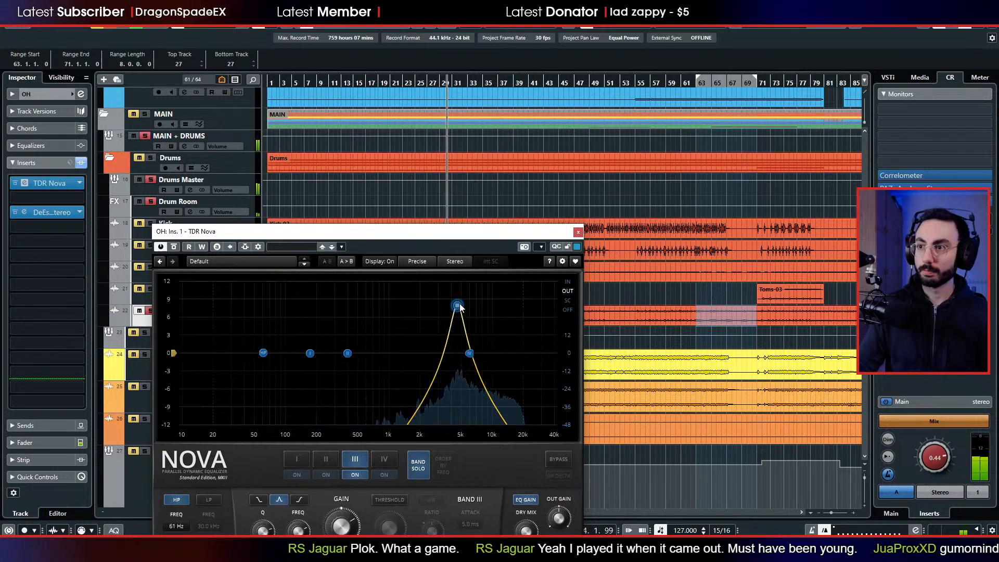
scroll(458, 305, down, 4)
- Try a band III cut of about 3 dB near 9 kHz, and reduce it to almost 0 dB near 10 kHz with band solo off
drag(458, 306, 487, 372)
click(356, 206)
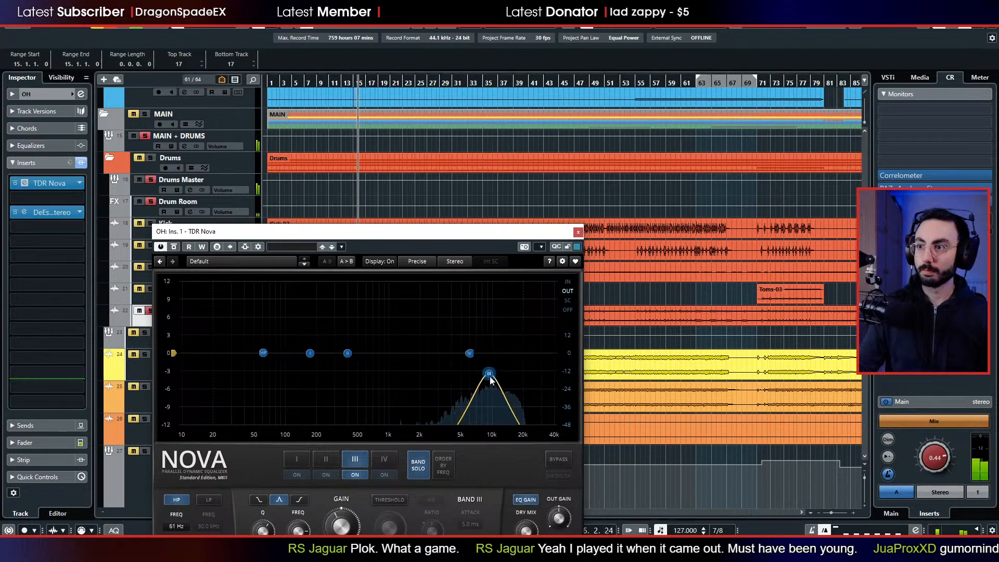
click(429, 466)
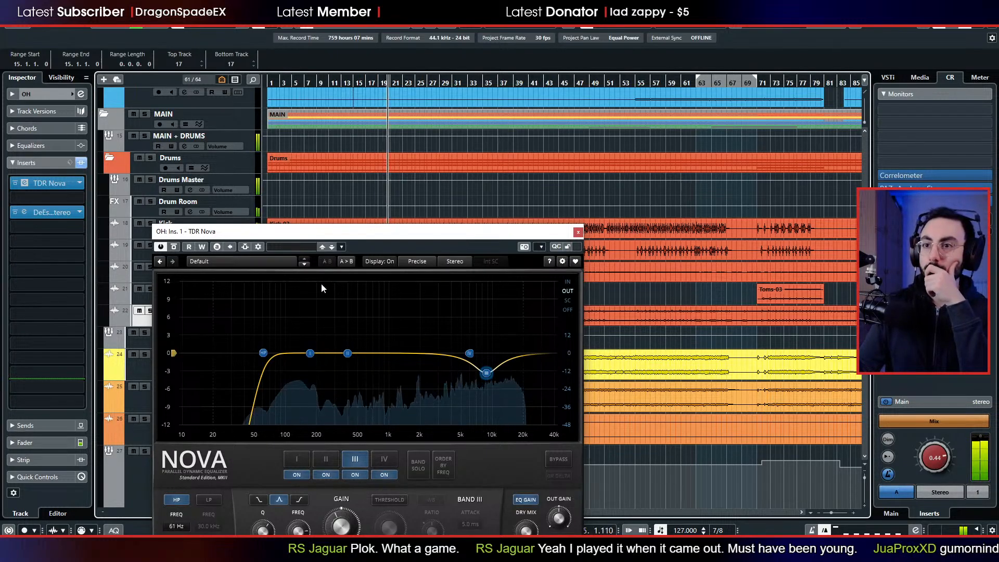
drag(488, 378, 492, 354)
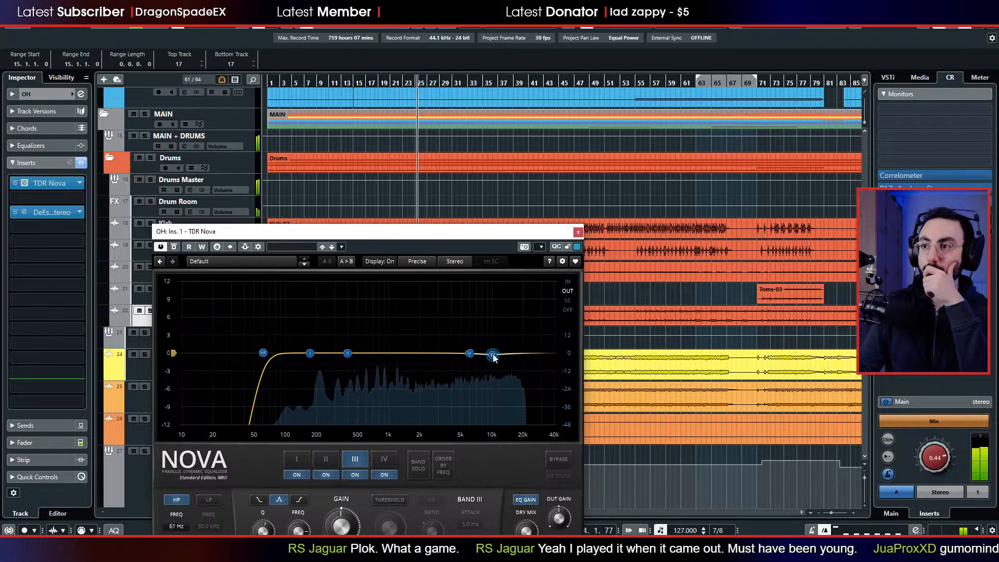
- Close TDR Nova, add C4 Stereo to the second insert slot of OH, and bypass its two lowest bands
click(578, 232)
click(56, 202)
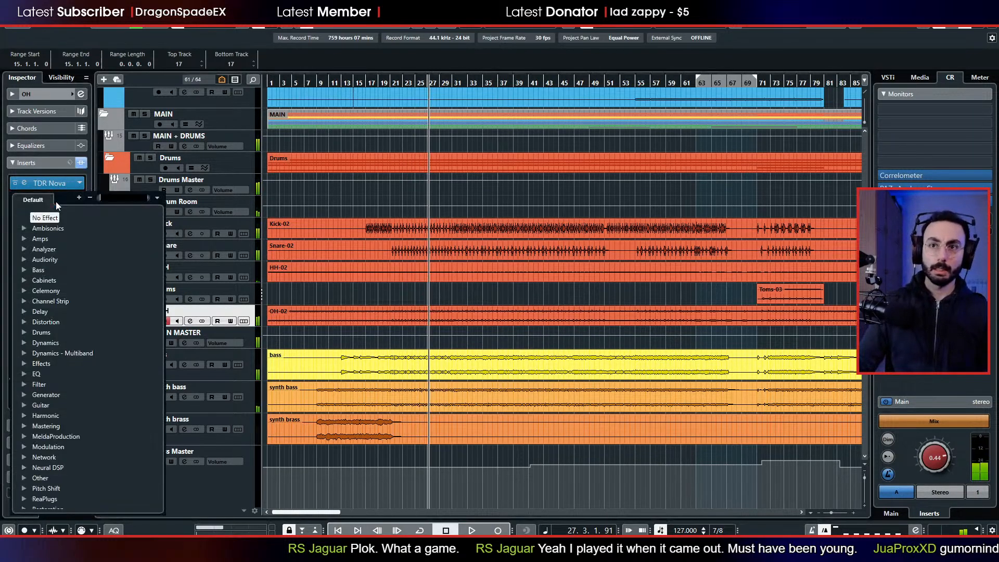
text(c4)
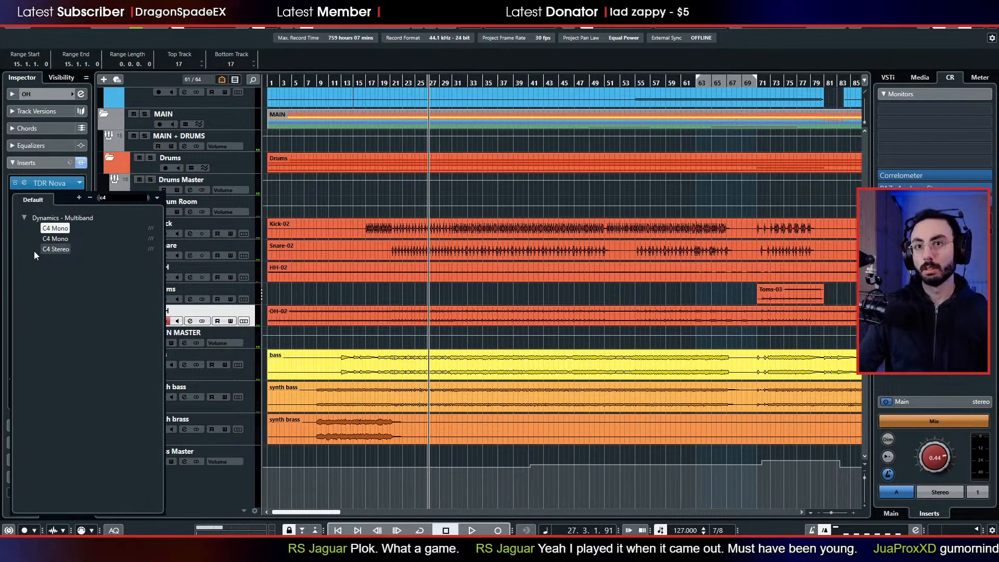
click(48, 250)
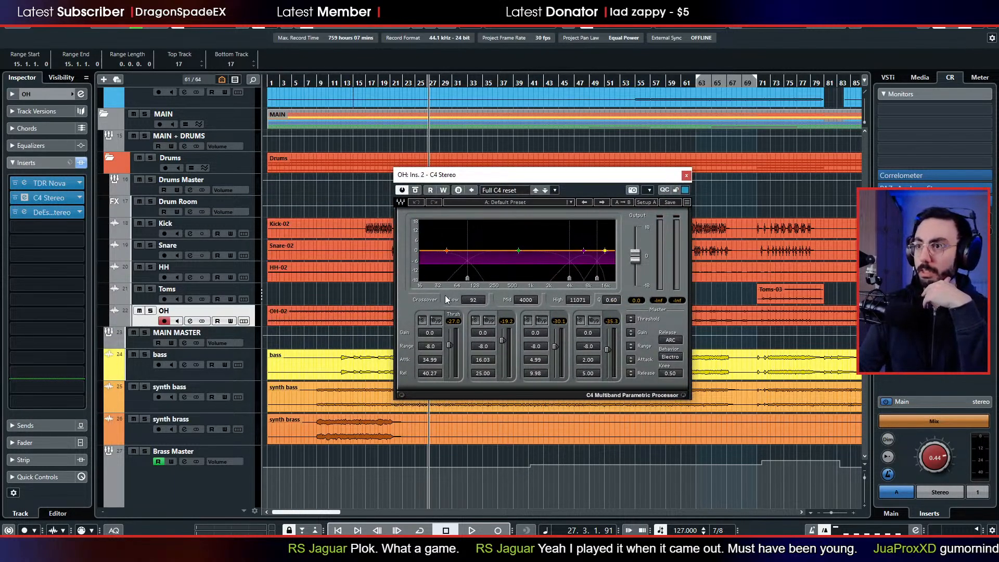
click(436, 321)
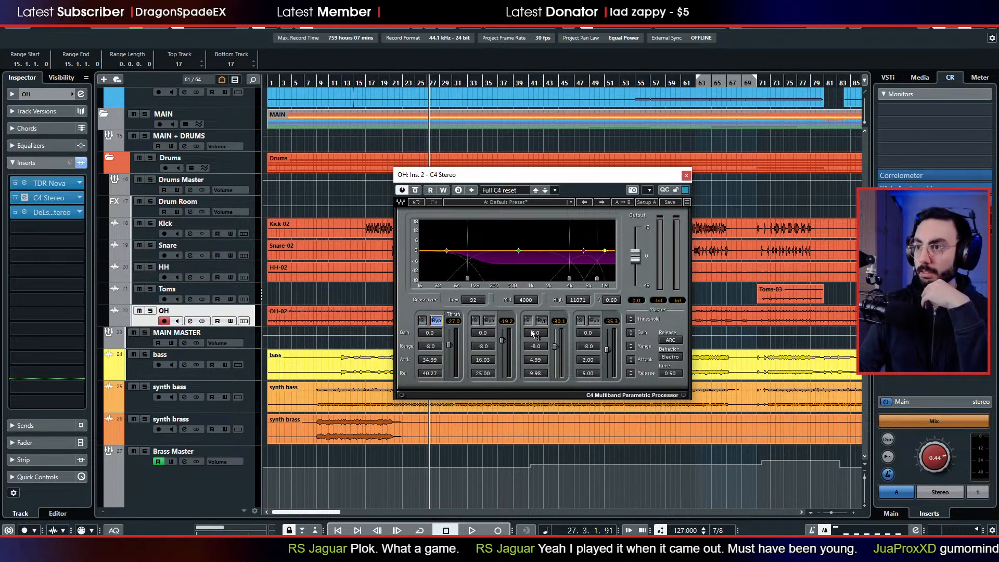
click(489, 321)
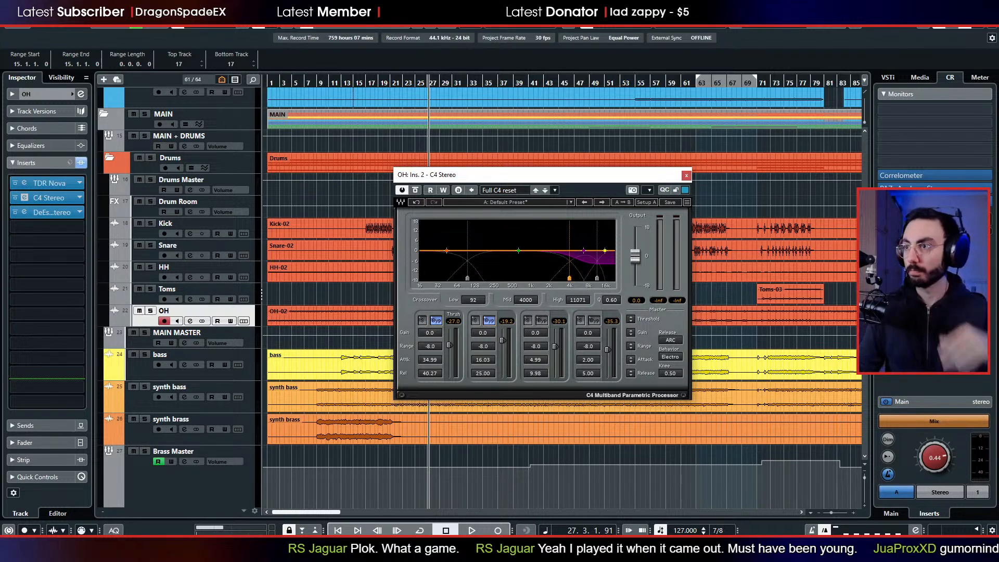
- Raise the C4 mid crossover to 4425 Hz, checking it during playback
drag(569, 279, 572, 279)
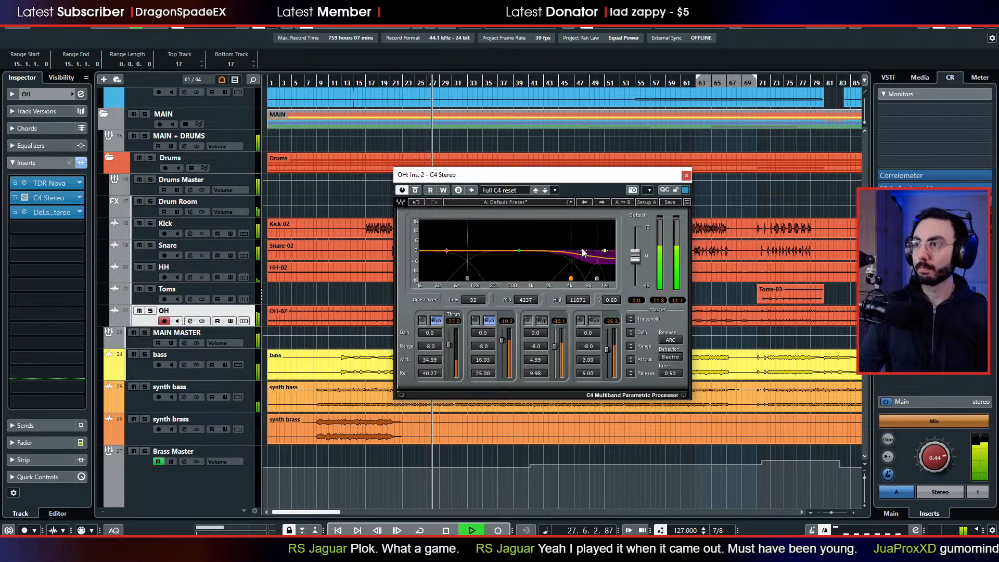
key(space)
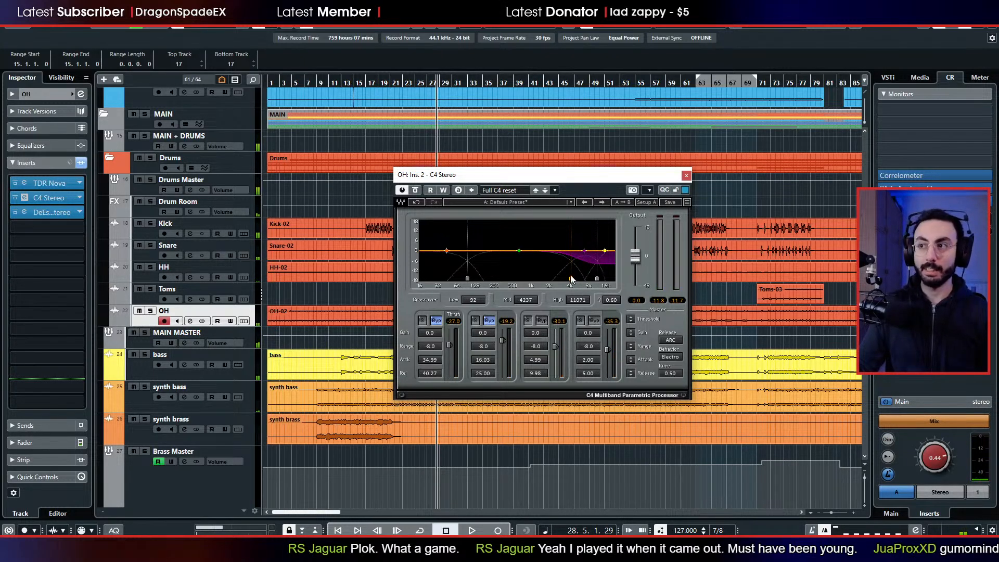
drag(574, 278, 573, 278)
key(space)
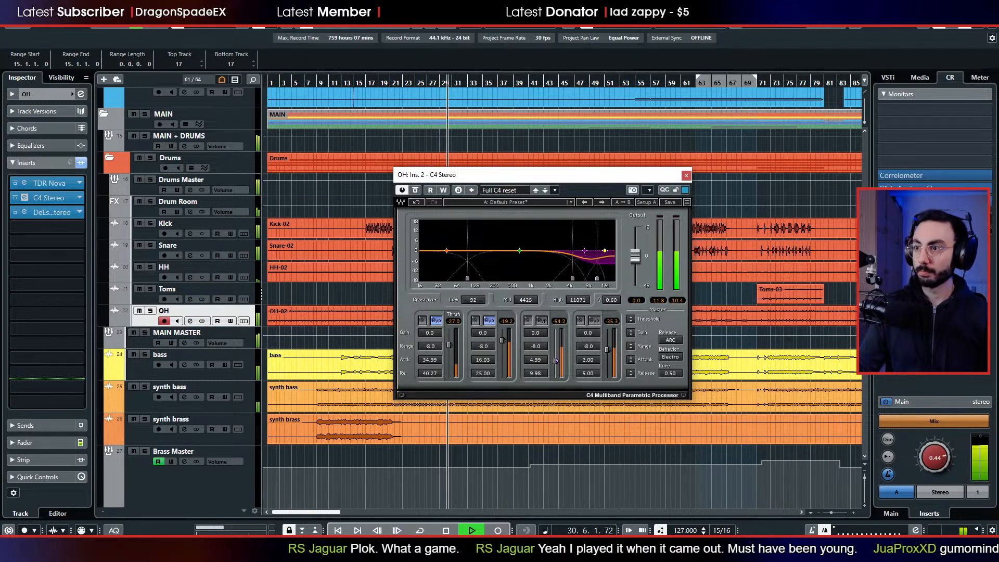
- Try a third-band range of -12.6 with a threshold near -33, and a fourth-band threshold of -23.8 in C4
click(398, 83)
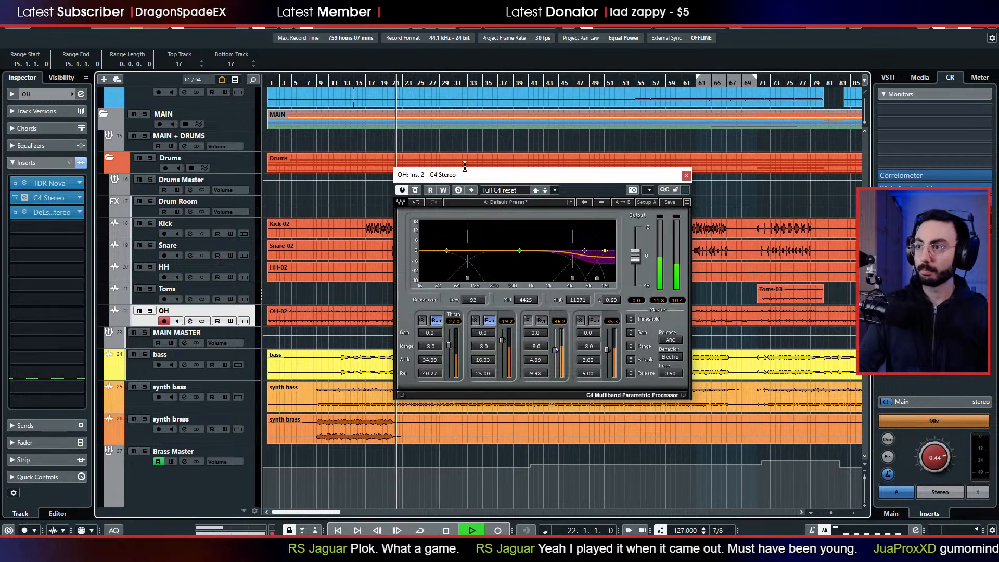
click(541, 346)
drag(542, 348, 542, 367)
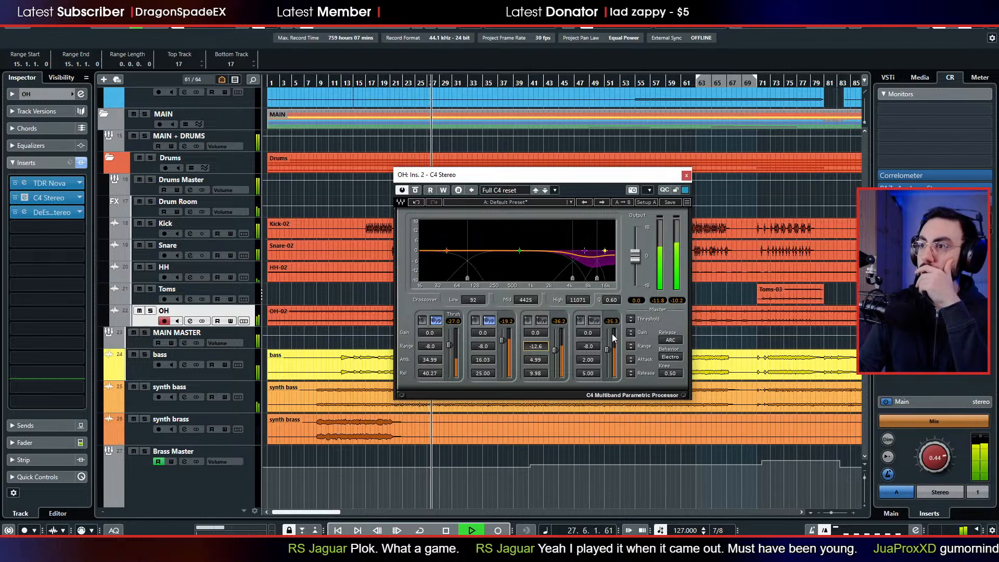
drag(608, 352, 606, 343)
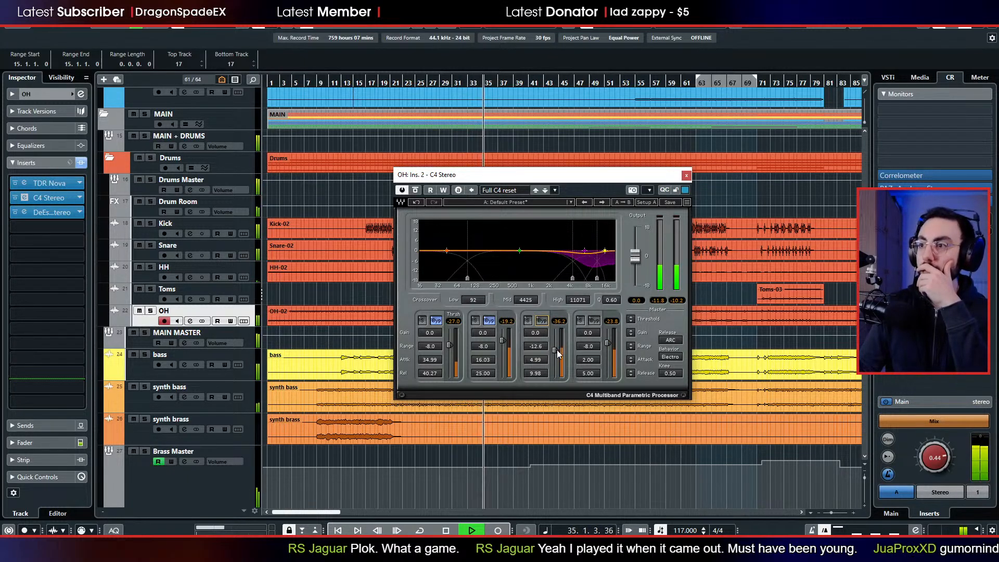
drag(556, 350, 555, 347)
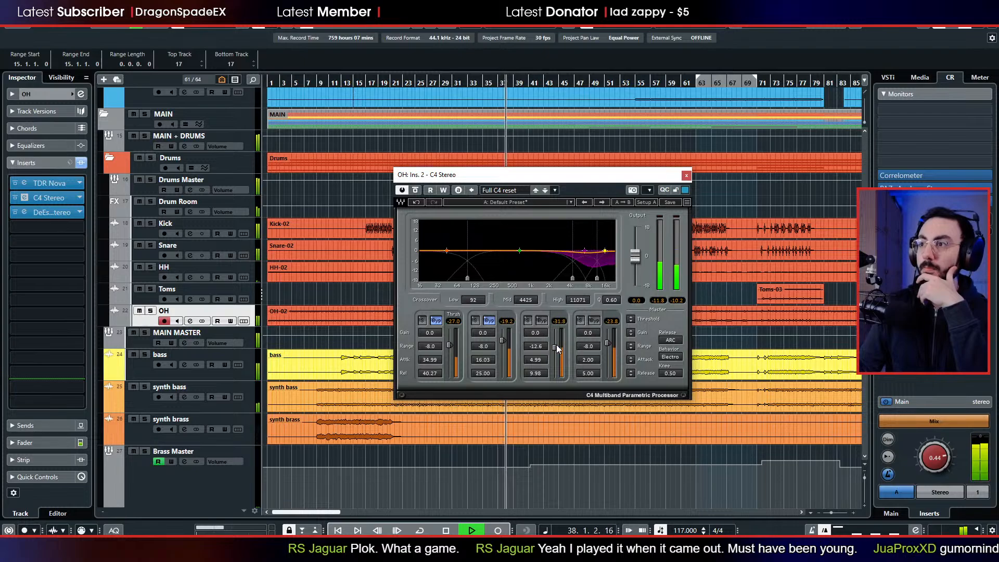
- Set the third C4 band's range to -20.0 and release to 5.70, and compare the band bypassed and active
click(408, 80)
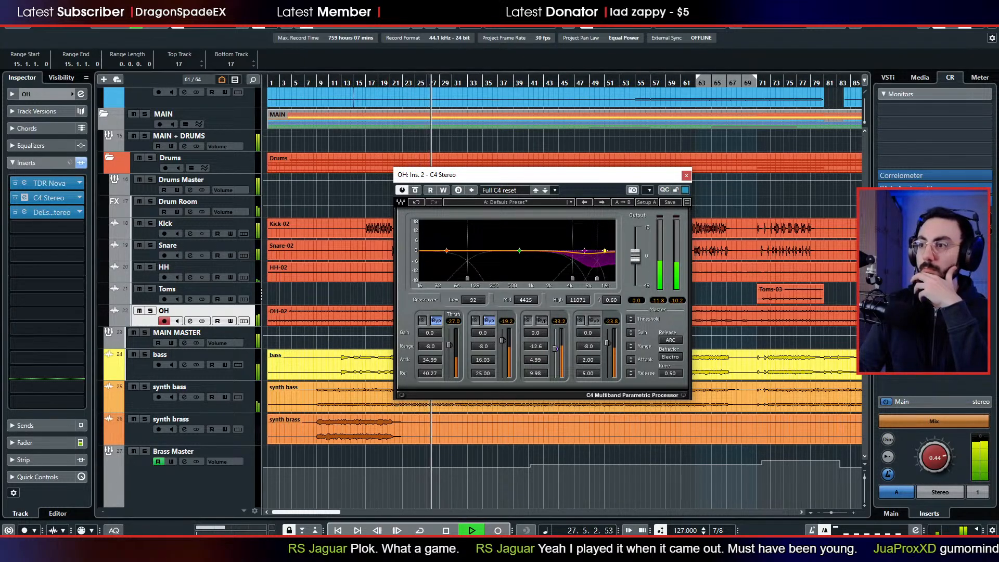
drag(555, 349, 536, 330)
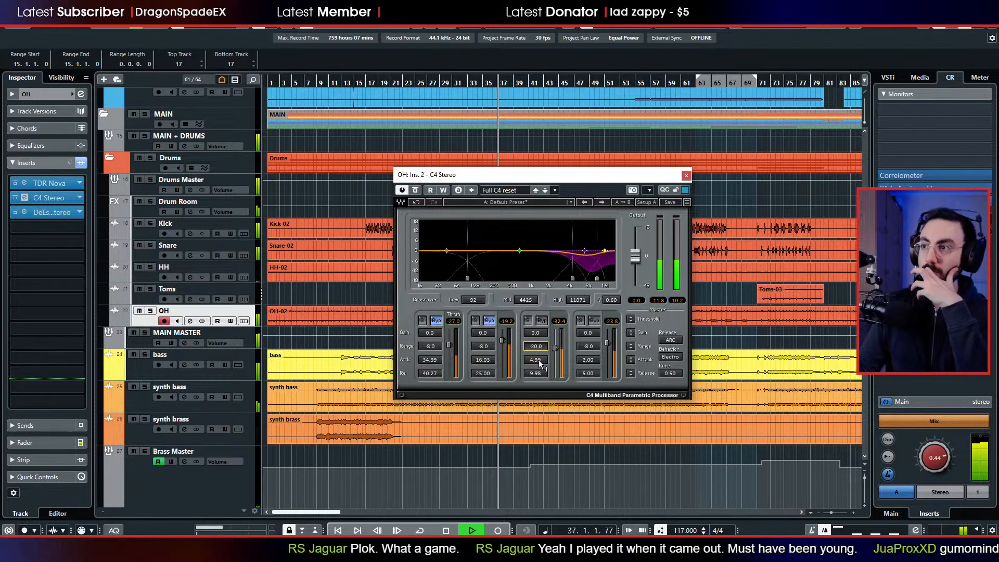
drag(538, 373, 538, 376)
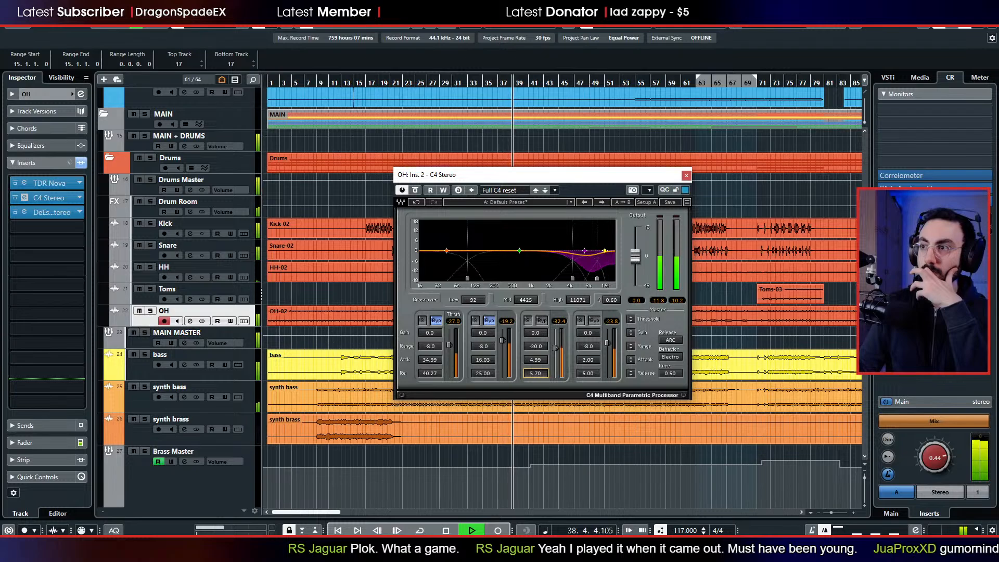
click(542, 321)
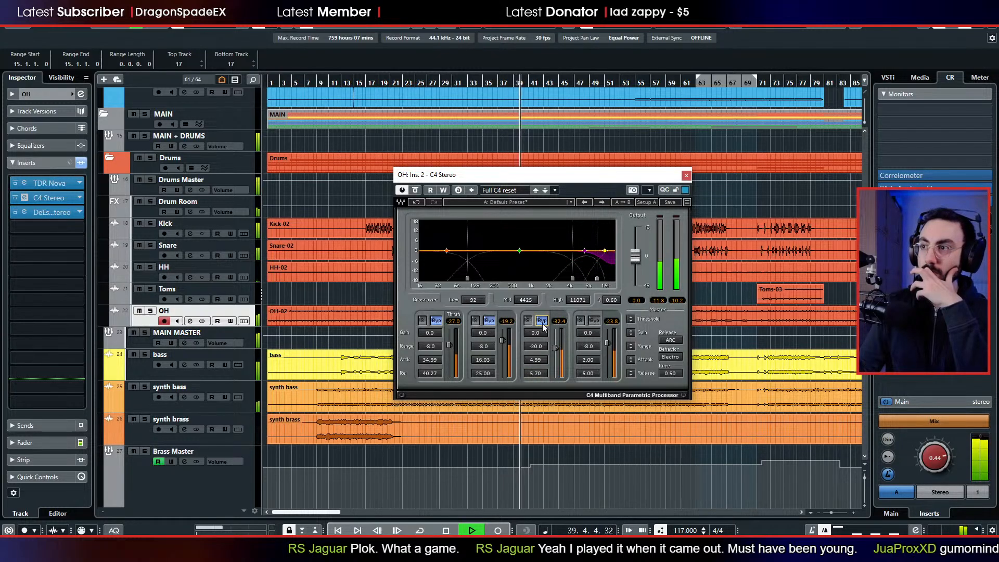
click(542, 321)
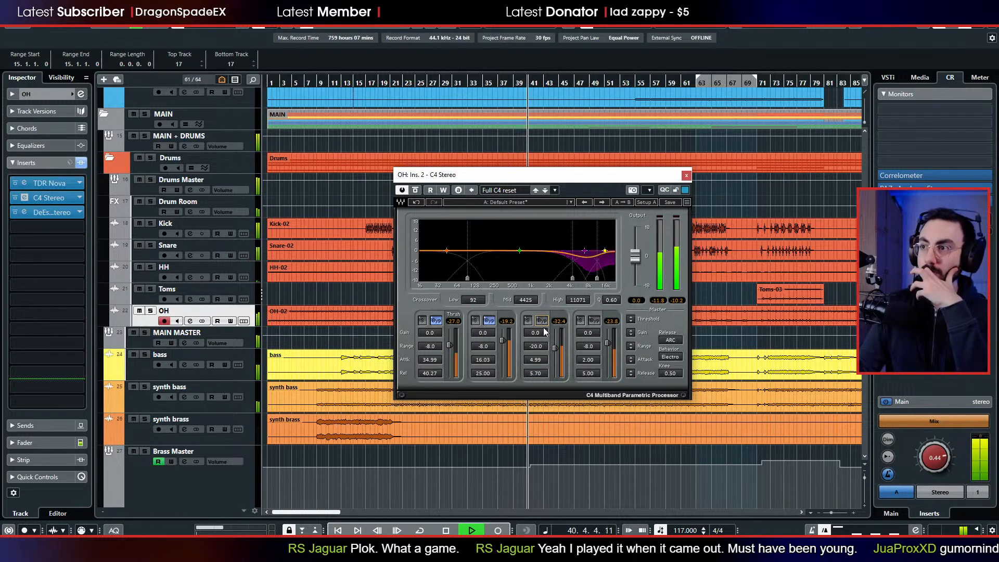
- Try third-band thresholds between about -25.8 and -32.8, and lower the fourth band's threshold to about -30.1 in C4
drag(554, 346, 555, 342)
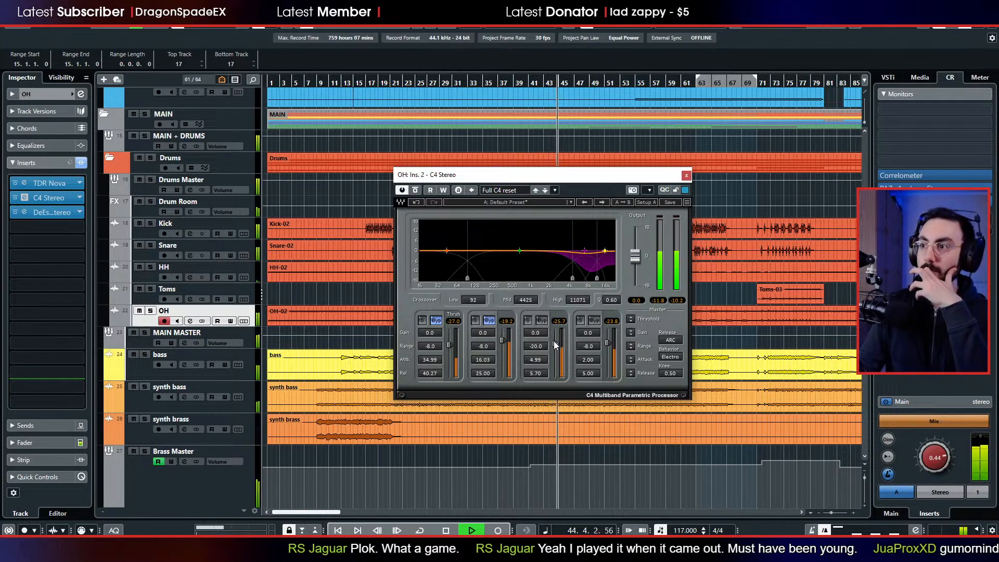
drag(553, 340, 553, 341)
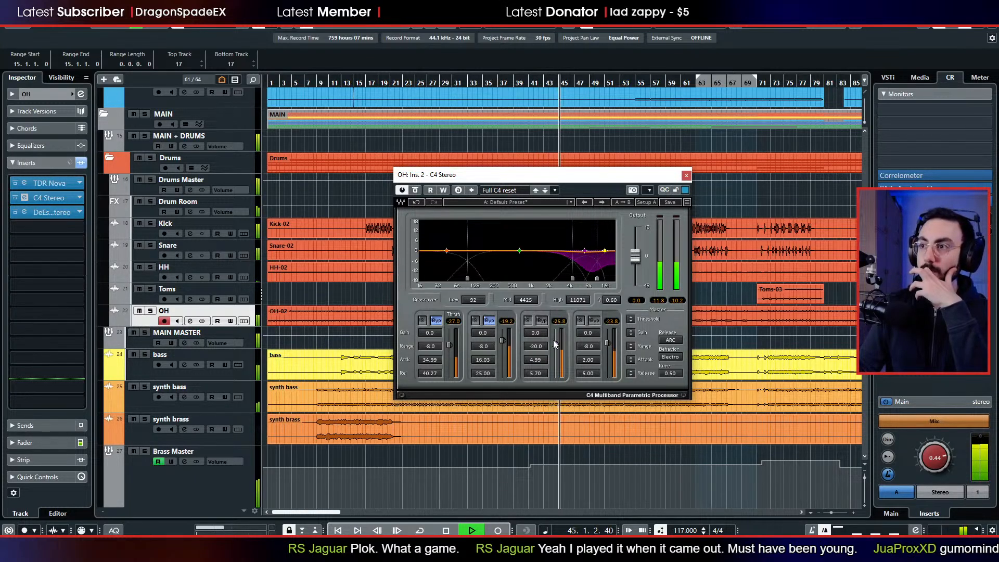
click(414, 82)
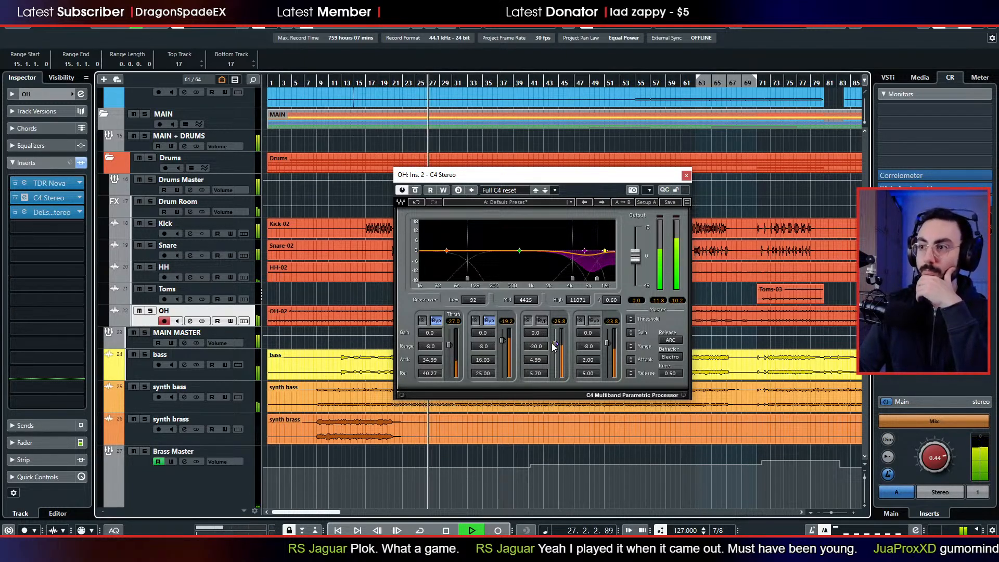
drag(555, 344, 608, 346)
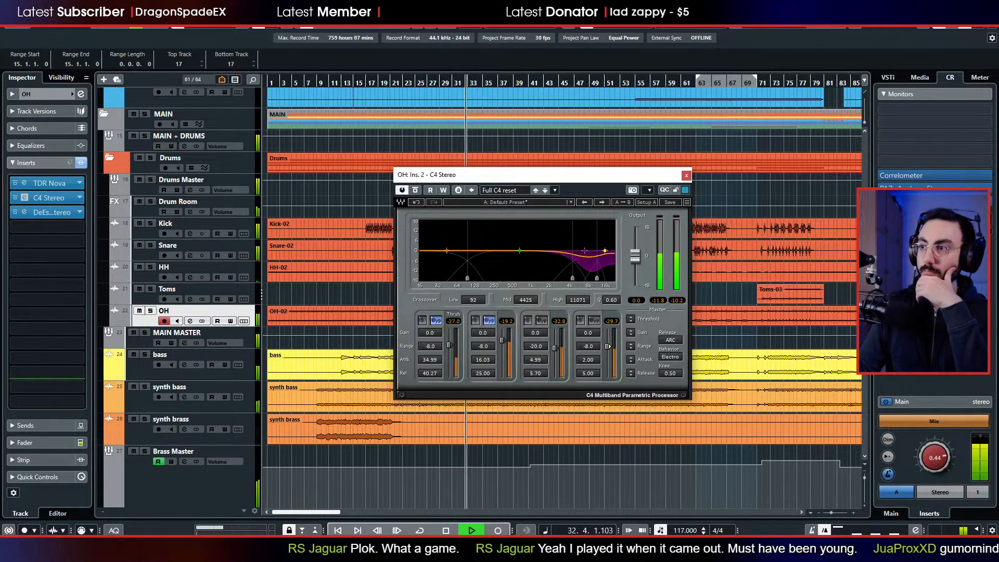
- Compare C4 bypassed and active with the drums soloed, and raise its third-band threshold to -24.4
click(394, 81)
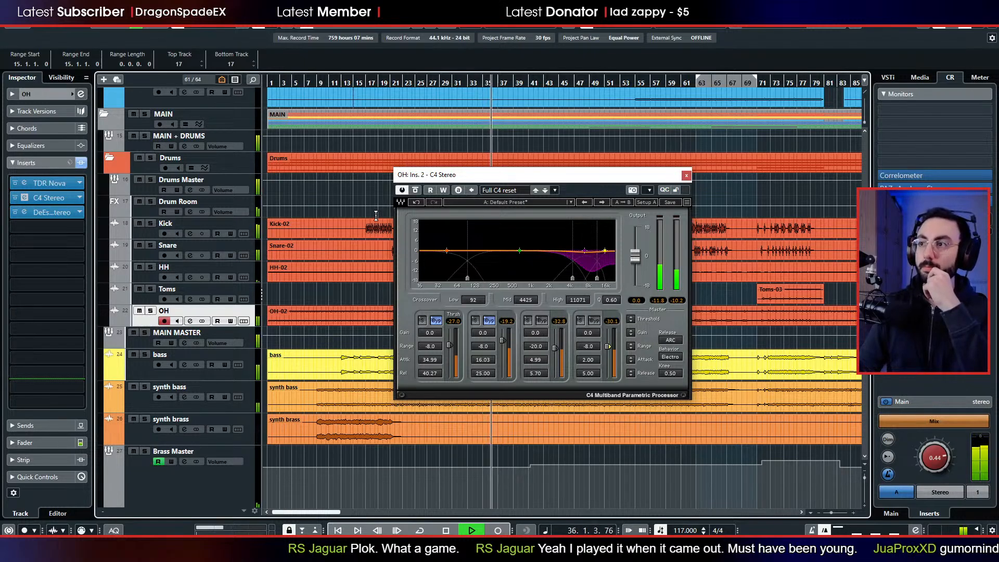
click(149, 159)
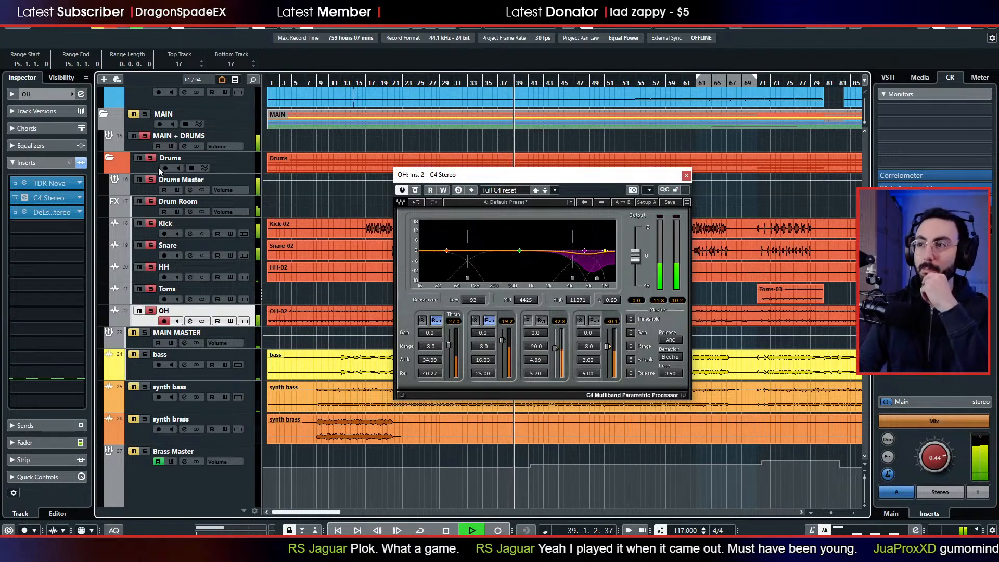
click(415, 191)
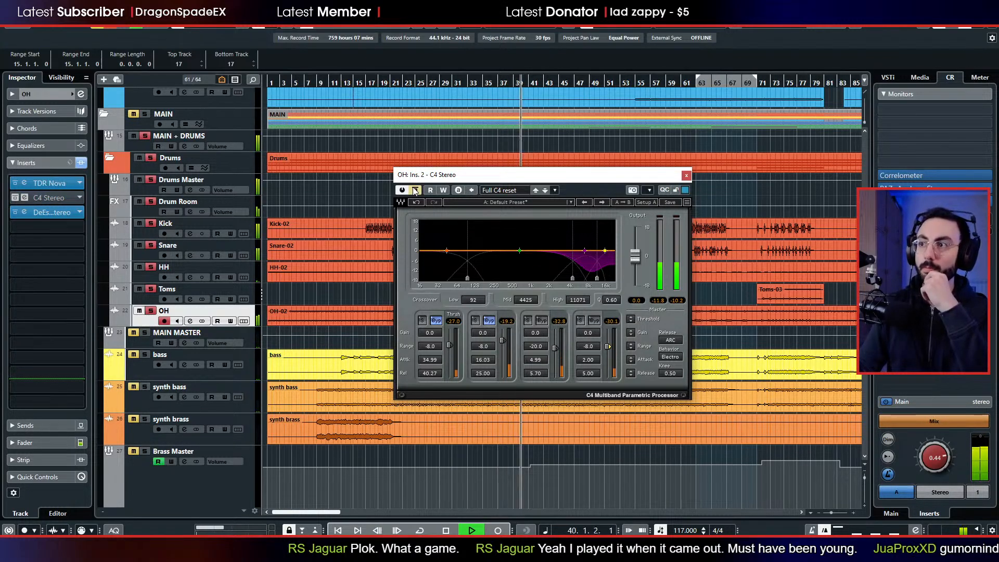
click(415, 191)
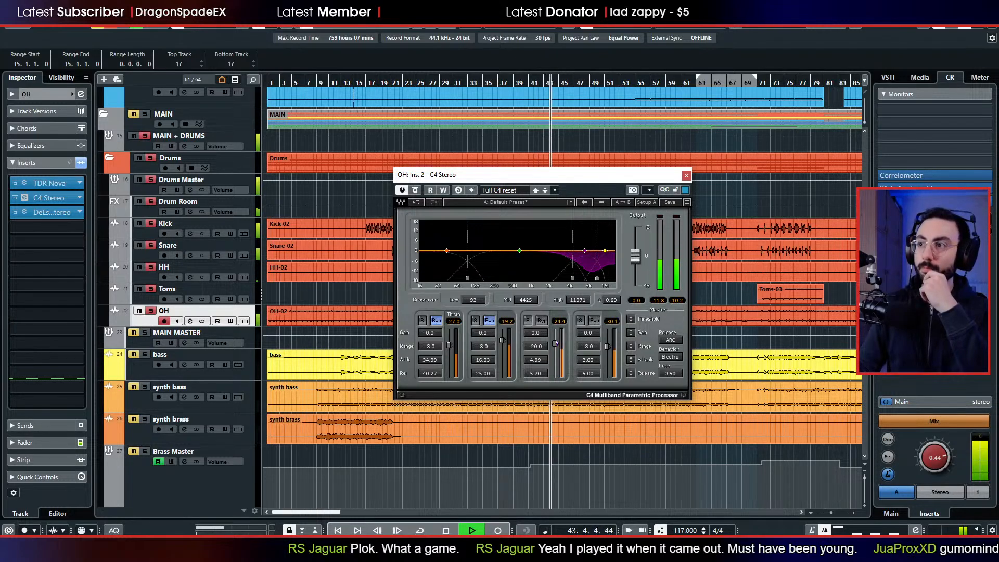
click(111, 27)
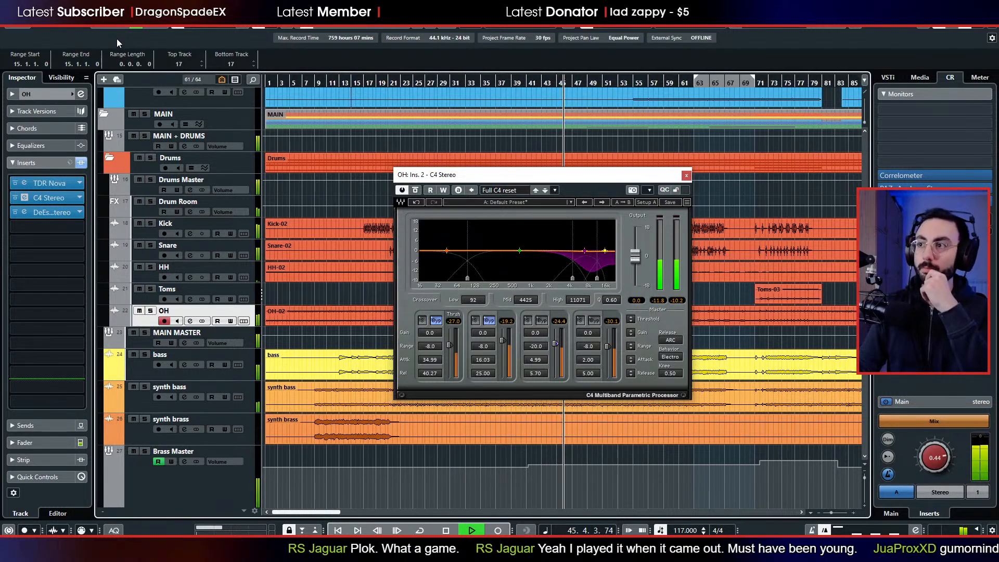
- Stop playback, duplicate C4 Stereo into the third insert slot of OH, and open the copy
click(361, 80)
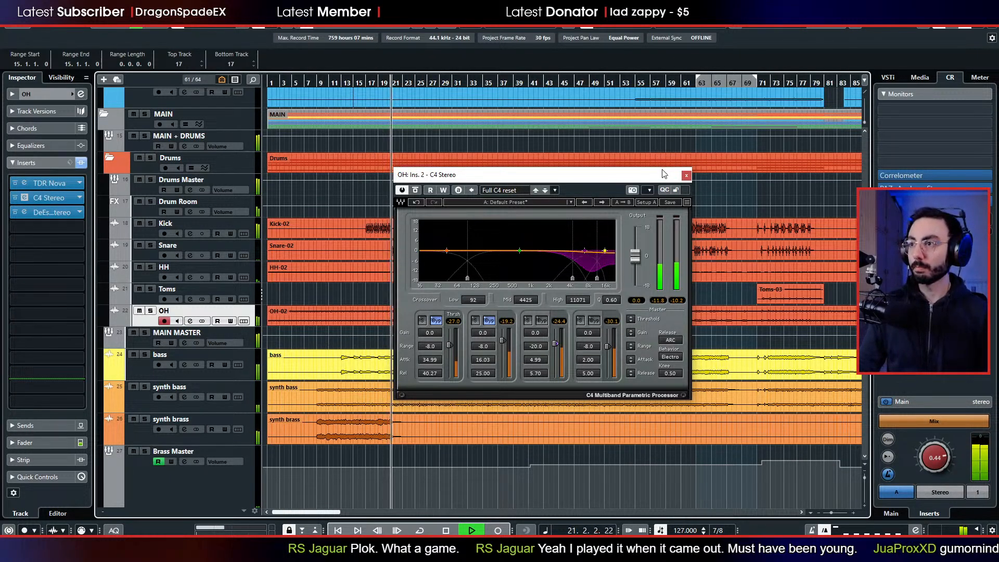
key(space)
click(689, 174)
mouse_move(51, 211)
mouse_down()
mouse_move(49, 227)
mouse_move(56, 214)
mouse_up()
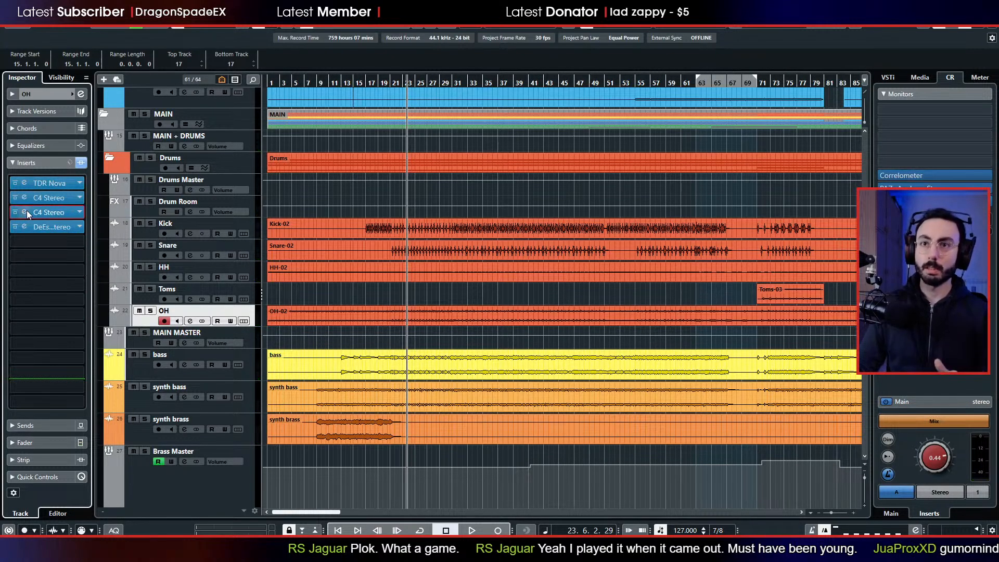
click(27, 211)
drag(270, 150, 576, 162)
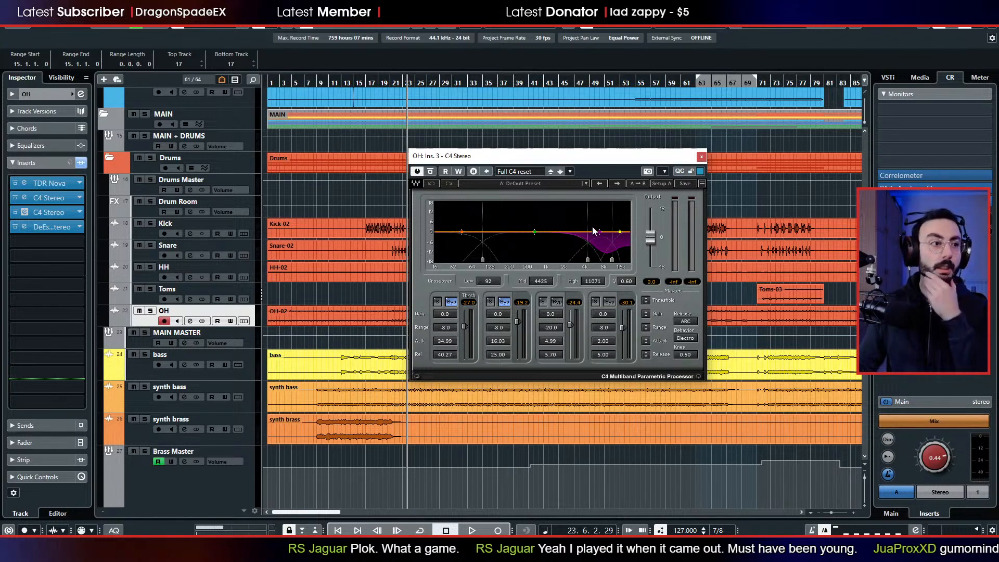
- Set the second C4's third-band threshold to about -25 and its fourth-band threshold to -14.0 while playing the song
mouse_move(398, 80)
mouse_down()
mouse_move(379, 66)
mouse_move(401, 66)
mouse_up()
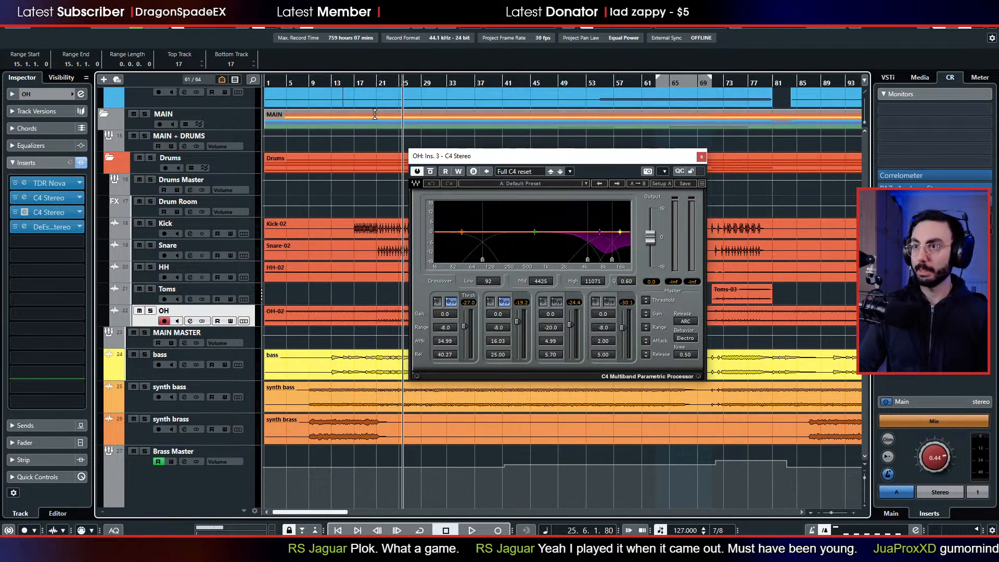
key(space)
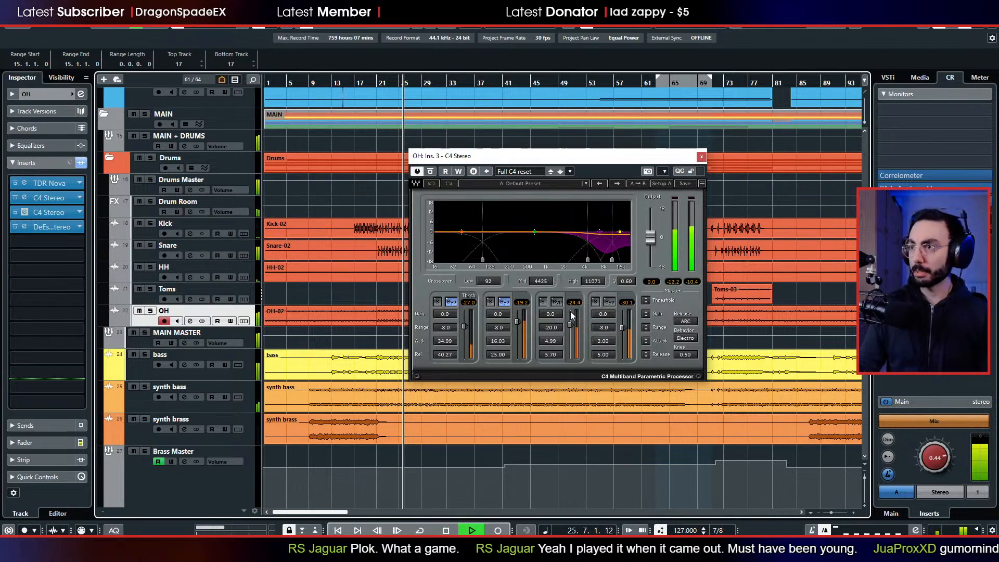
drag(573, 324, 571, 327)
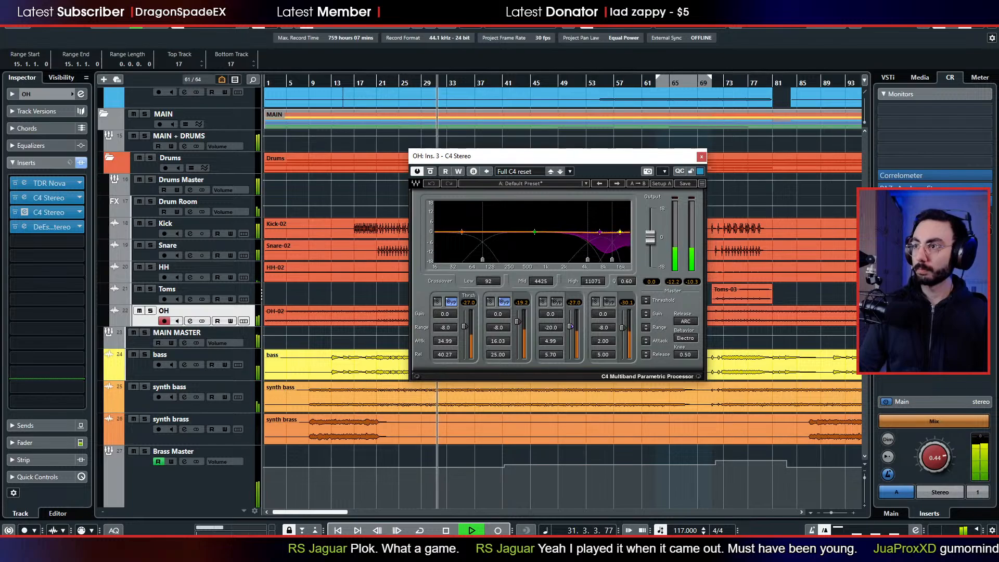
drag(571, 326, 571, 325)
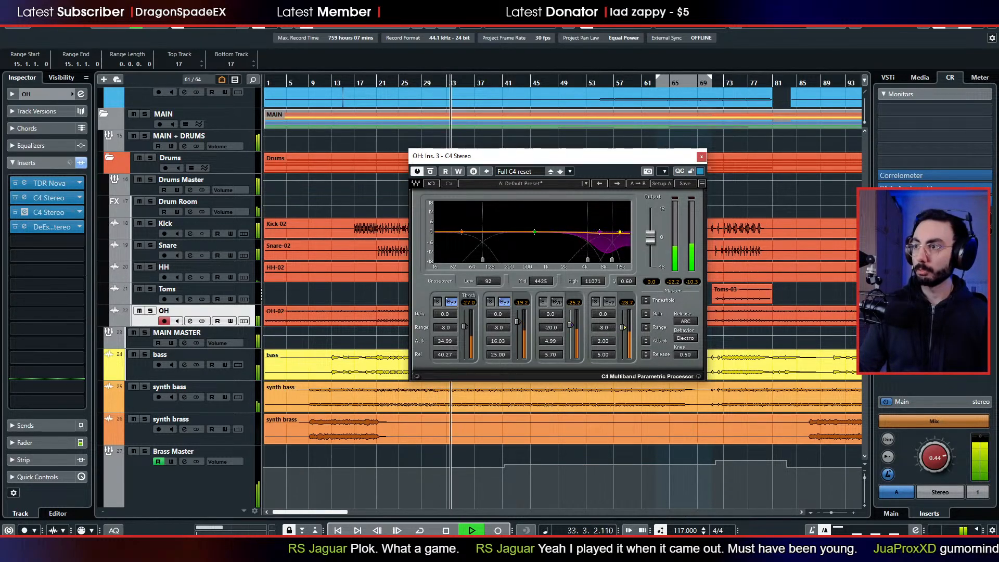
drag(623, 327, 623, 318)
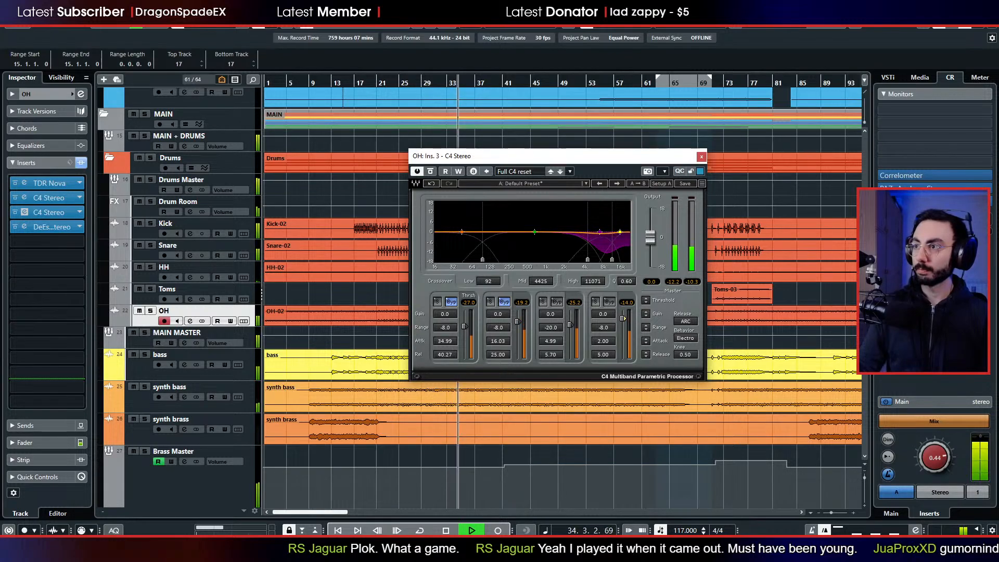
click(385, 82)
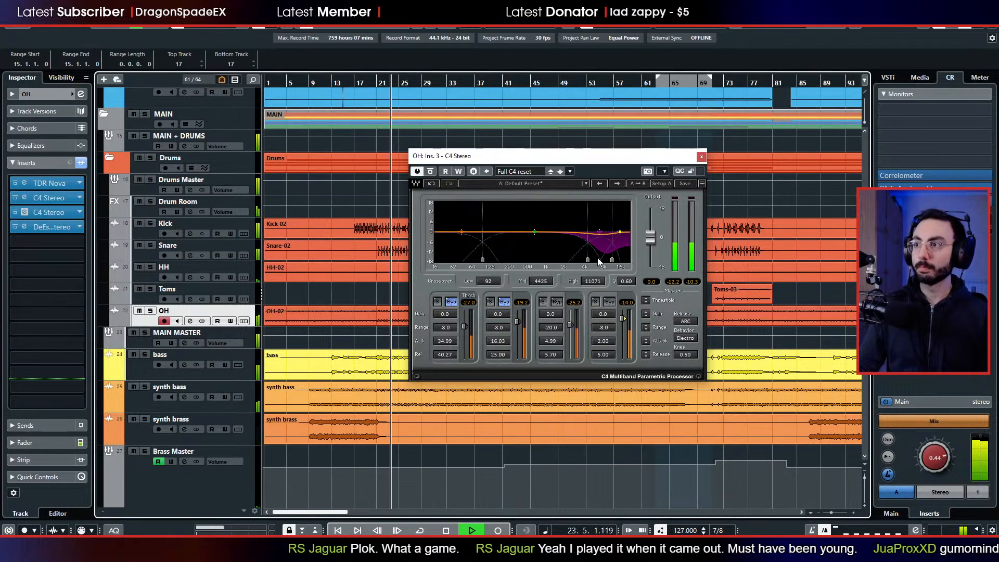
- Set the second C4's third-band range to -24.0 and its high crossover to 12940, and close the plug-in window
click(570, 326)
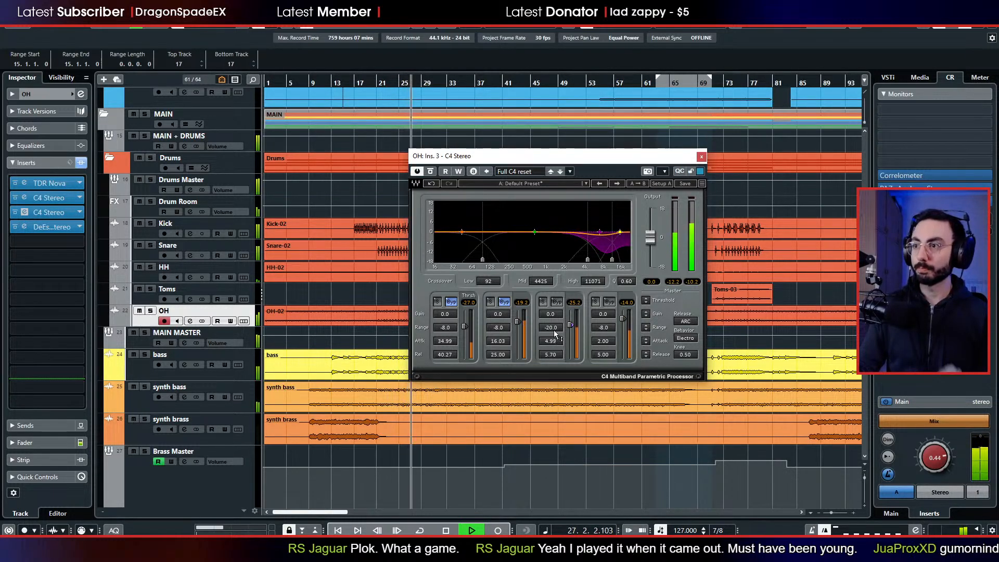
drag(555, 330, 555, 351)
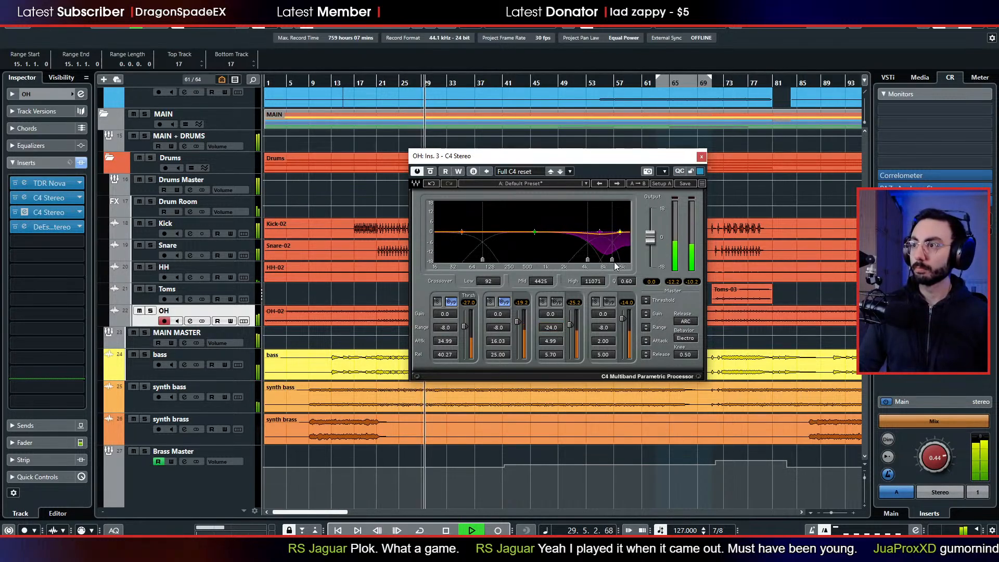
drag(615, 263, 616, 260)
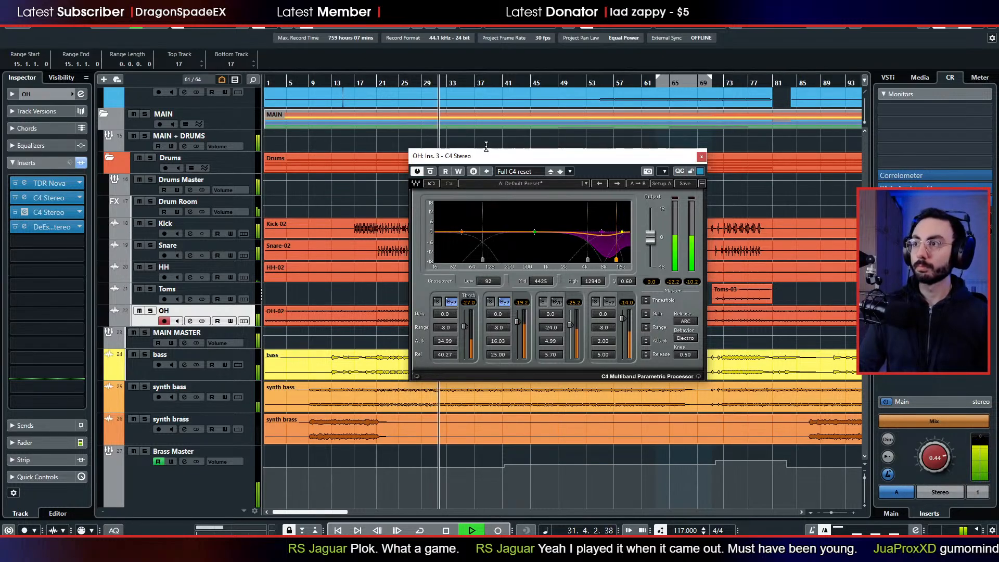
click(702, 156)
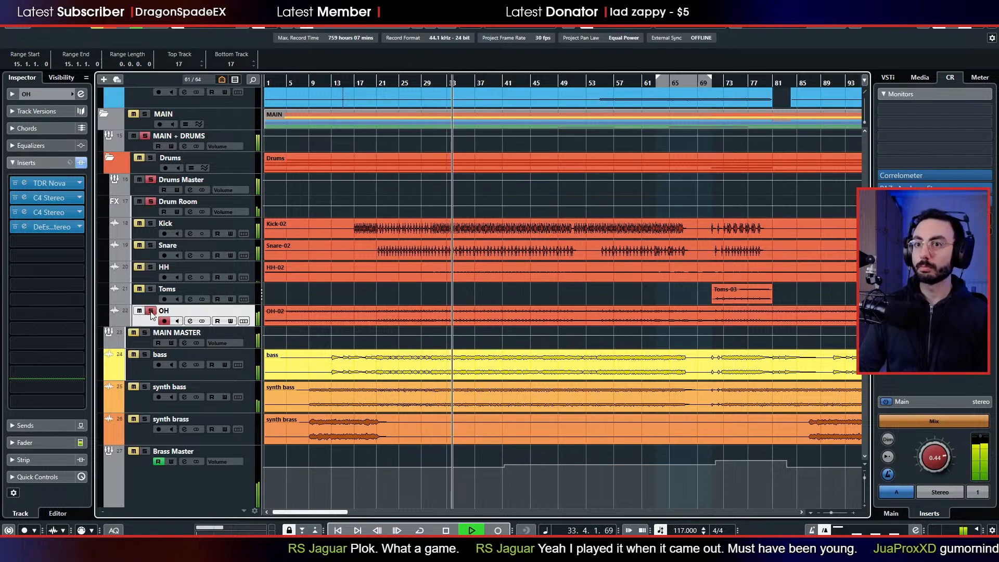
- Solo the Drums folder, raise the OH fader to 1.99, and clear the solo
click(151, 158)
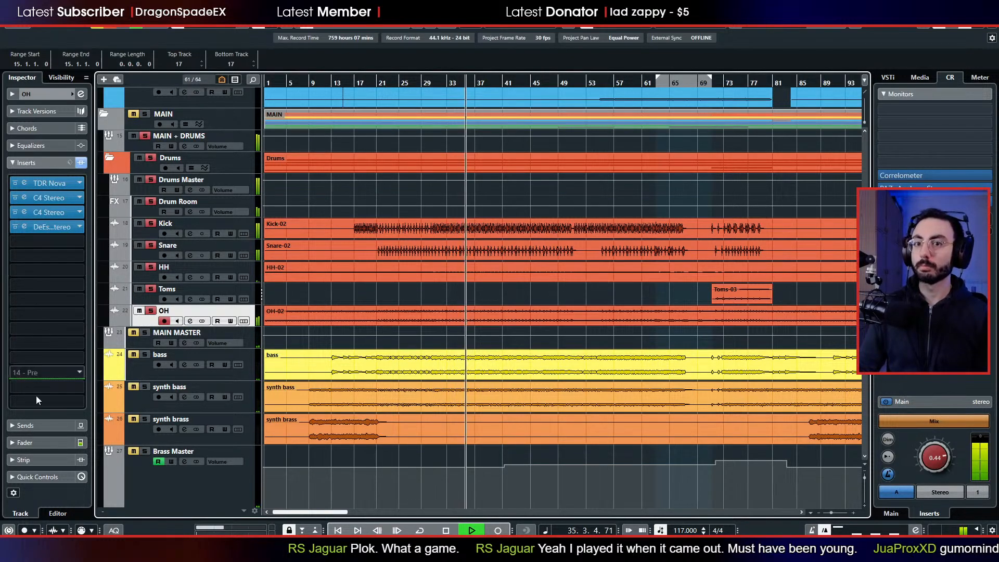
click(25, 443)
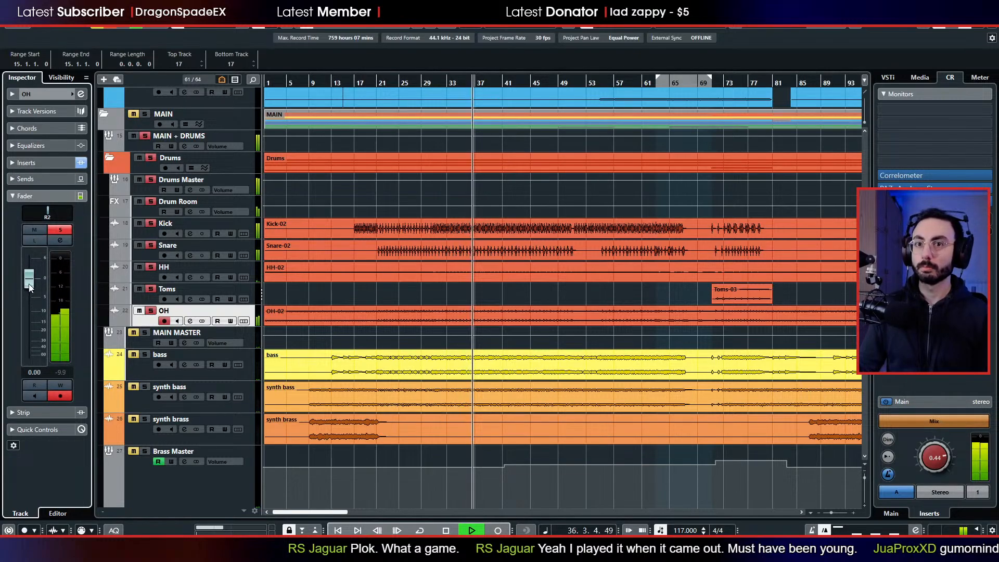
drag(29, 290, 31, 283)
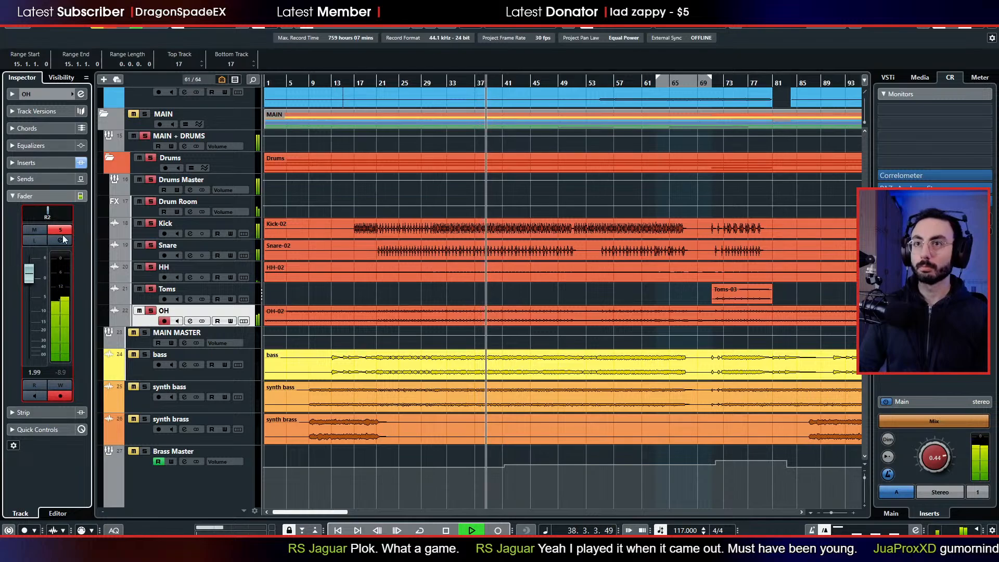
drag(30, 279, 30, 279)
click(109, 28)
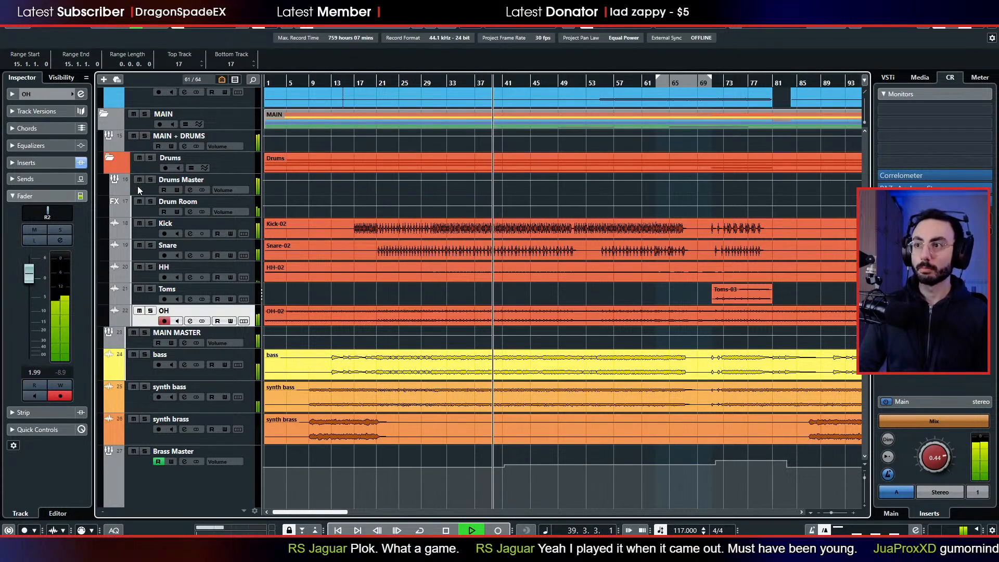
- Check the Snare channel's pan and reset the OH track's pan to centre
click(152, 255)
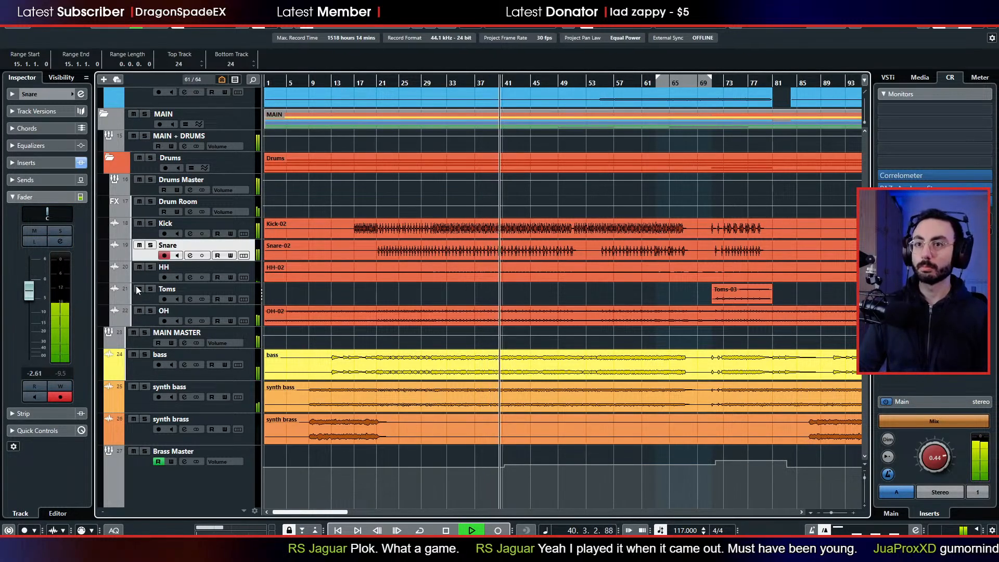
click(143, 320)
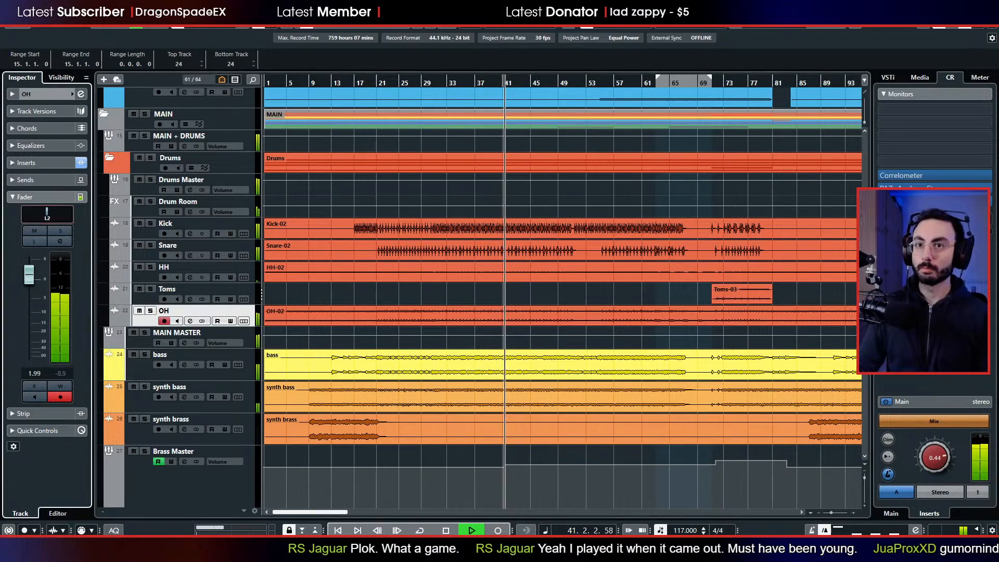
double_click(47, 217)
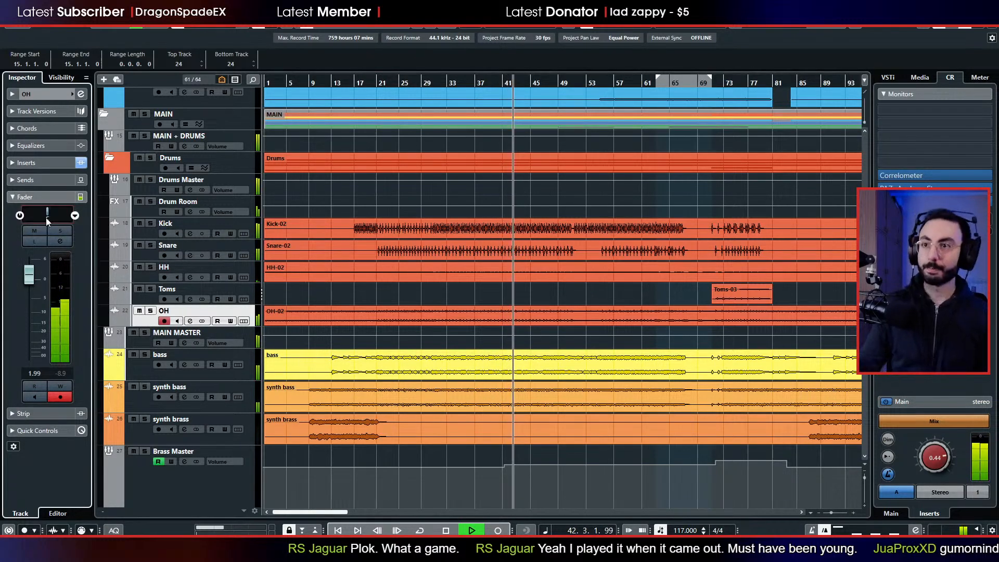
- Compare the mix with the Snare muted and unmuted, and lower the Snare fader to about -3.05
click(145, 301)
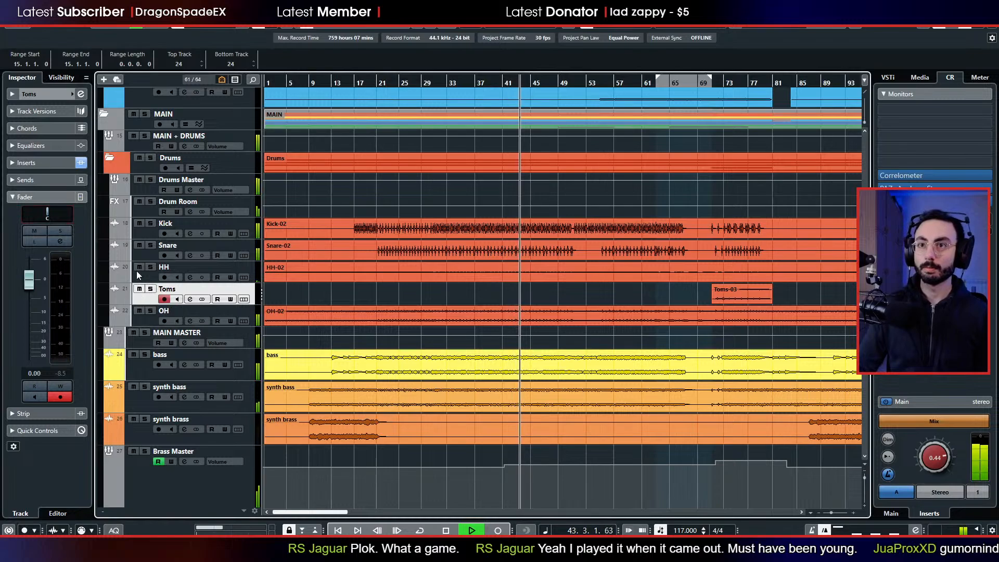
click(139, 245)
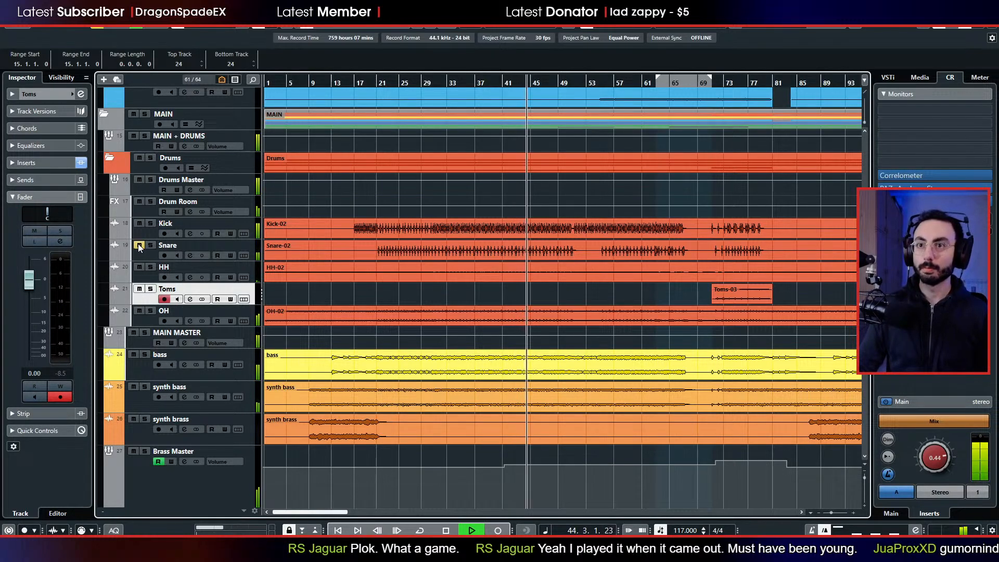
click(139, 245)
click(140, 253)
drag(29, 282, 32, 298)
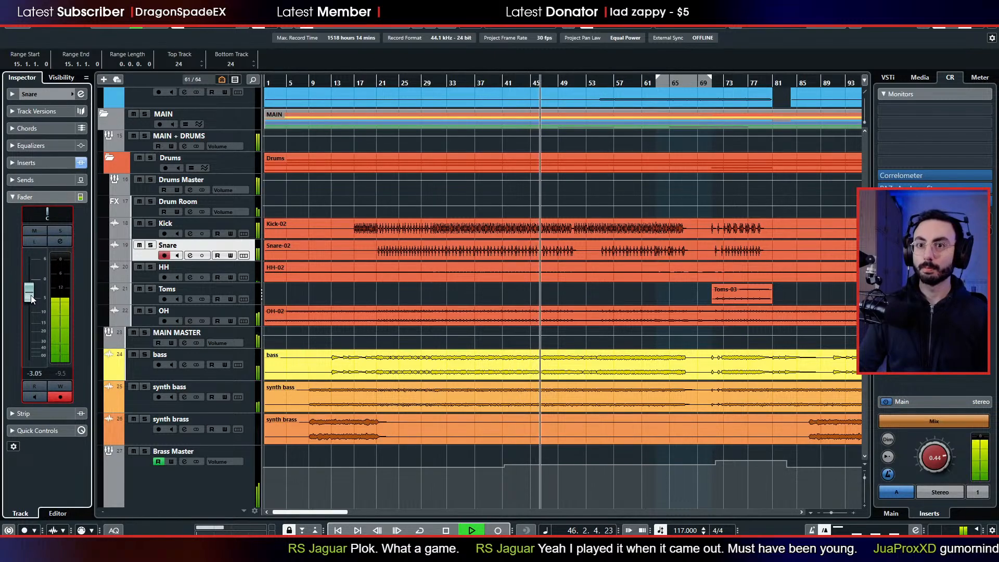
click(137, 324)
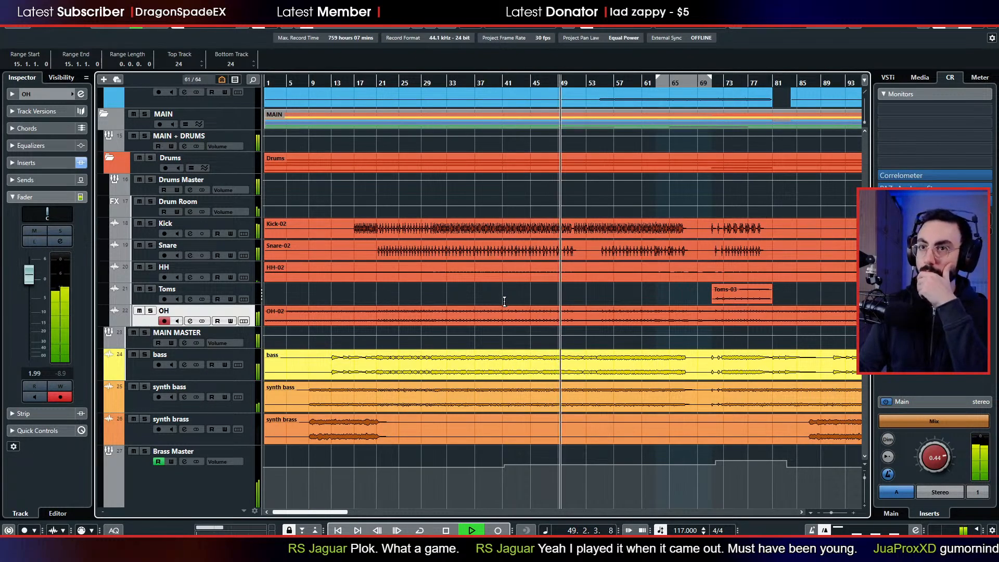
- Enlarge the analog fall track, show its volume automation lane, and make that lane taller
scroll(504, 302, up, 10)
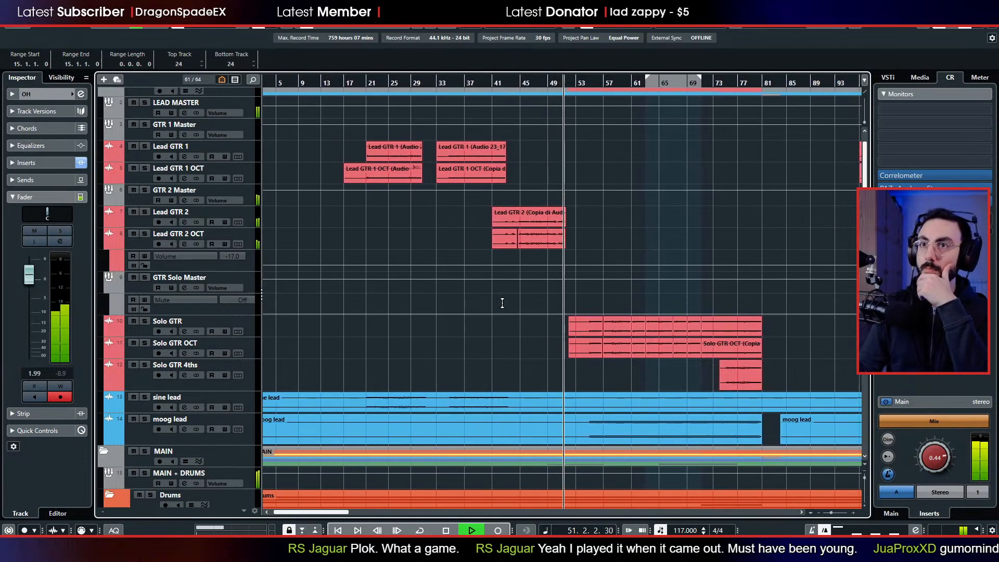
scroll(502, 303, down, 20)
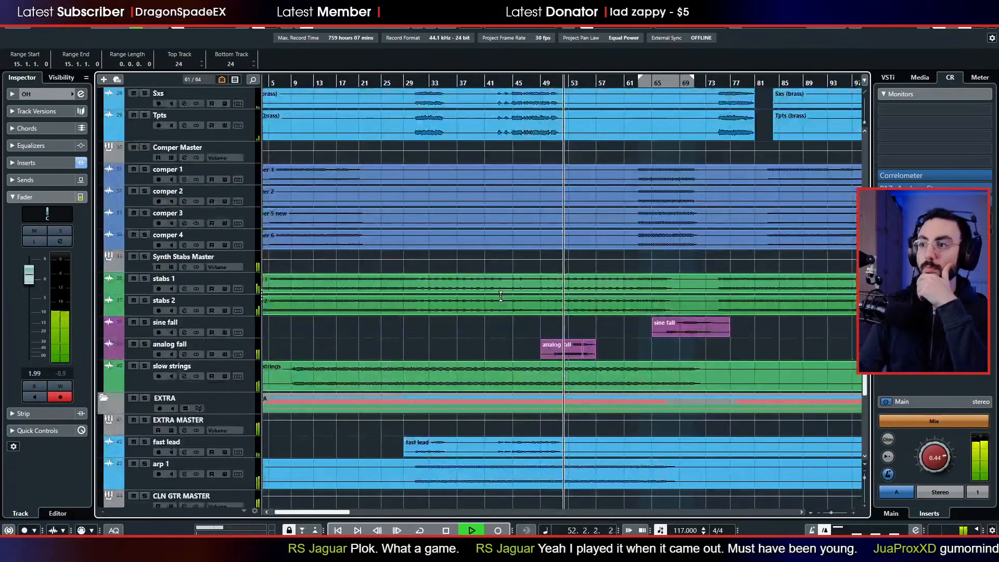
drag(144, 357, 179, 414)
click(108, 407)
scroll(289, 327, down, 8)
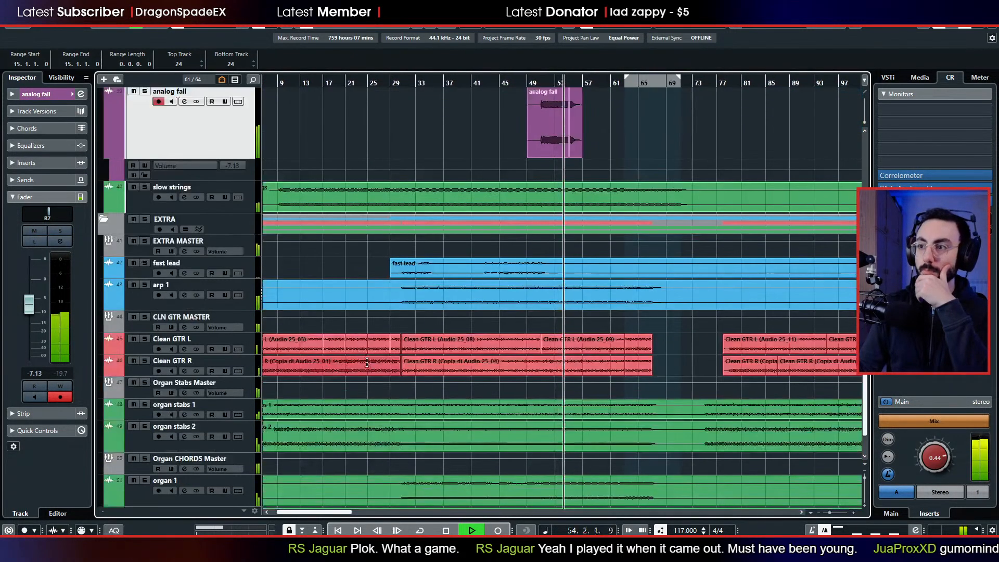
scroll(289, 326, up, 3)
drag(209, 264, 252, 339)
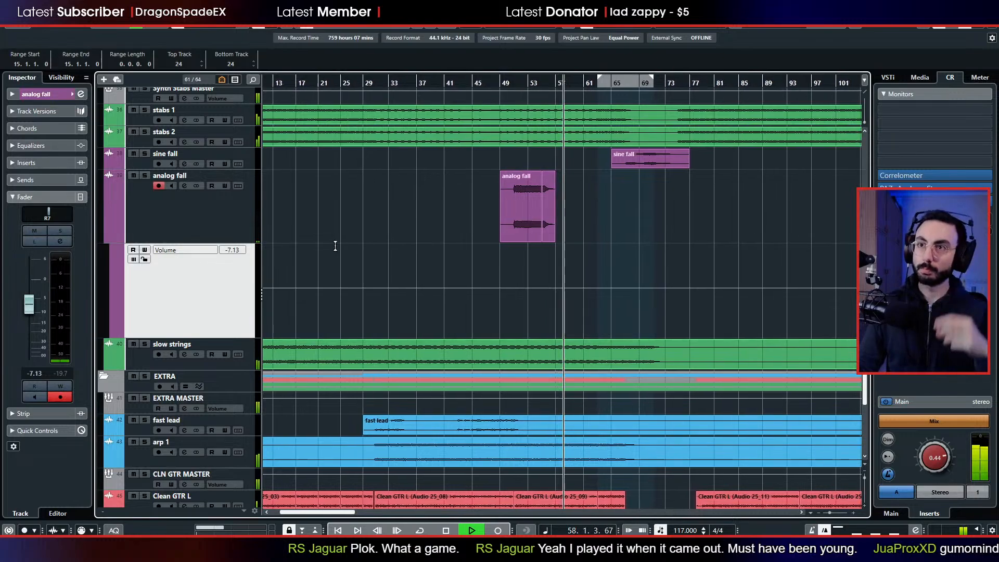
- Set the Synth Stabs Master fader to about -4.73
scroll(270, 254, up, 3)
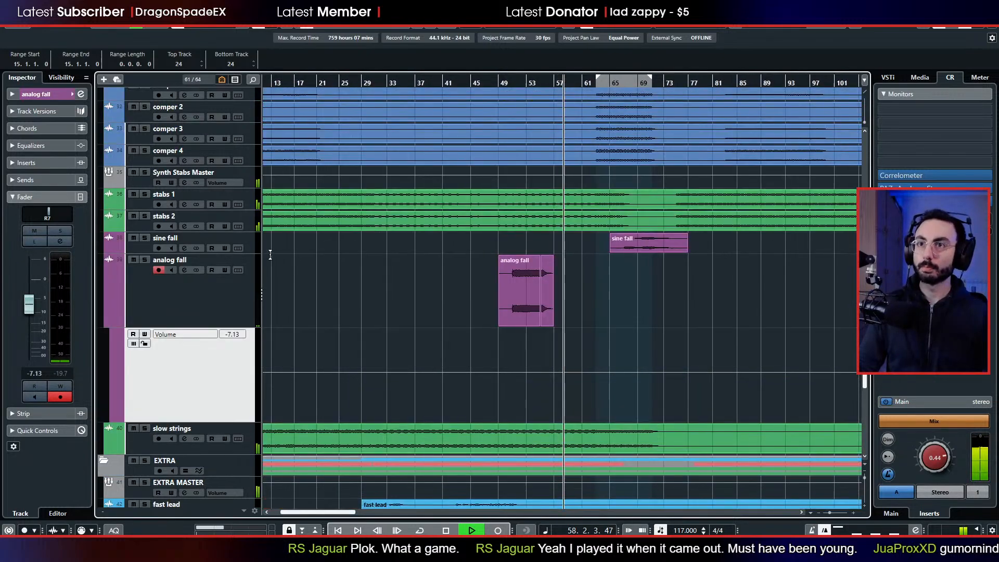
click(143, 179)
drag(30, 267, 31, 270)
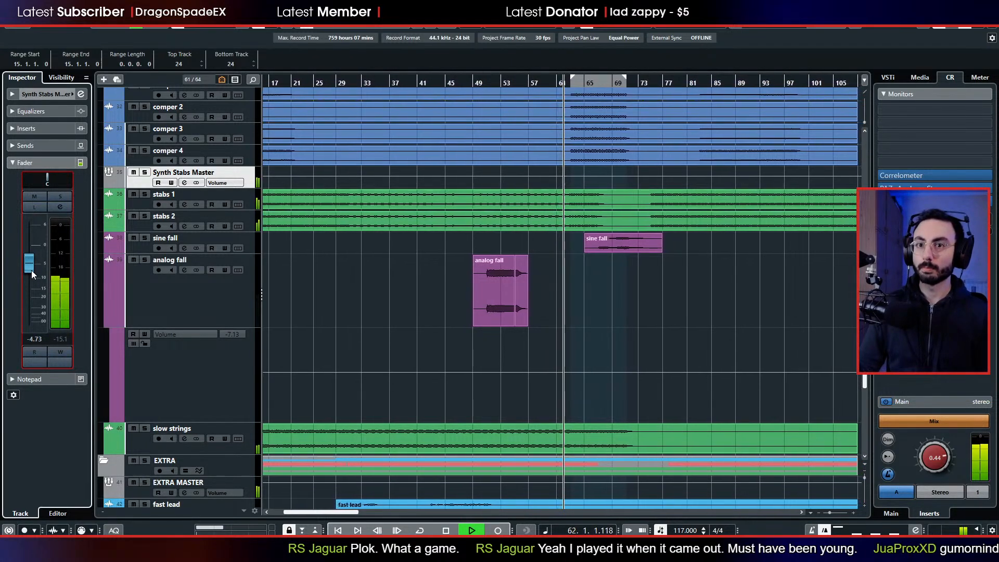
- Stop playback, place the playhead in bar 50 just before the analog fall sound starts, and zoom in there
key(space)
click(475, 81)
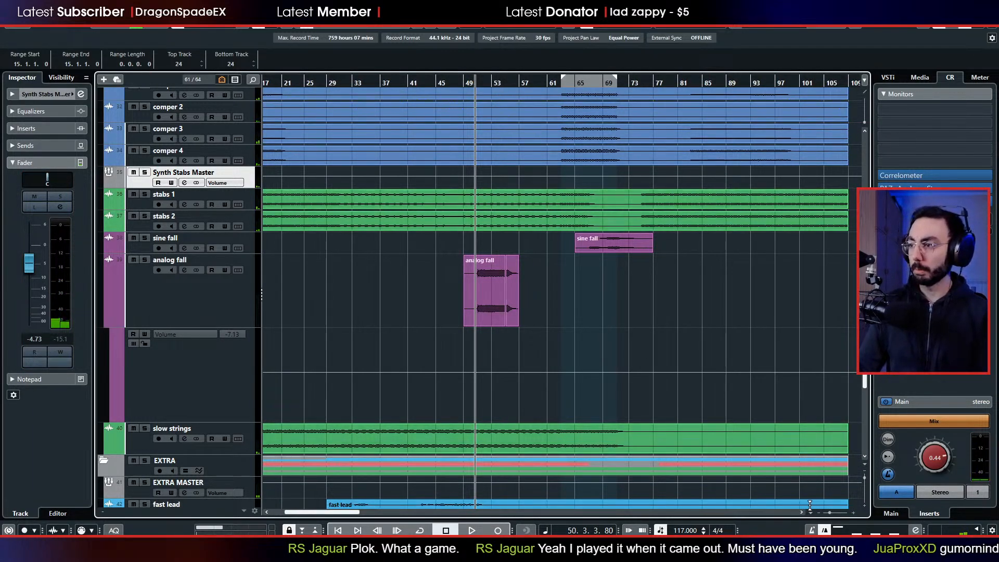
drag(827, 513, 832, 513)
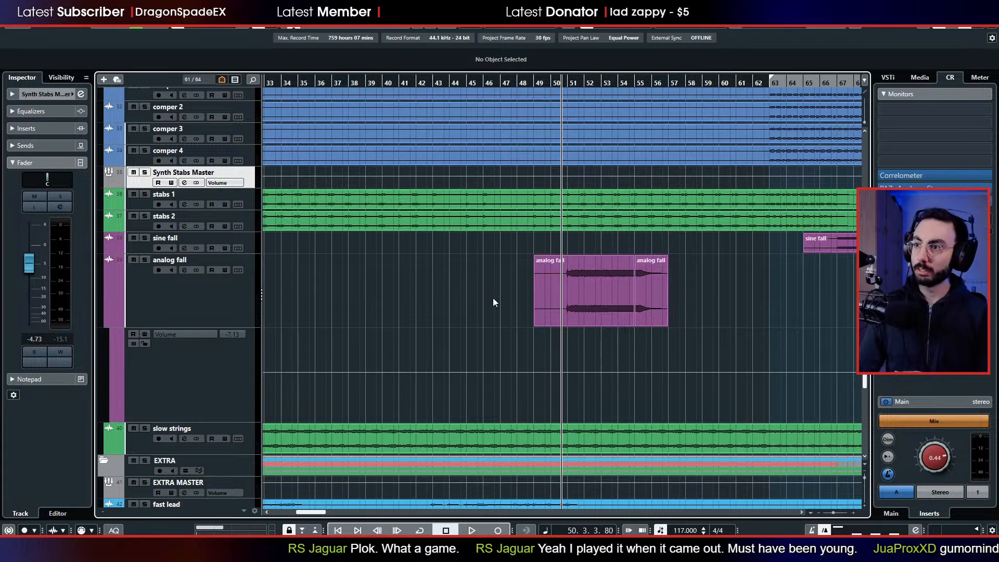
drag(561, 79, 551, 118)
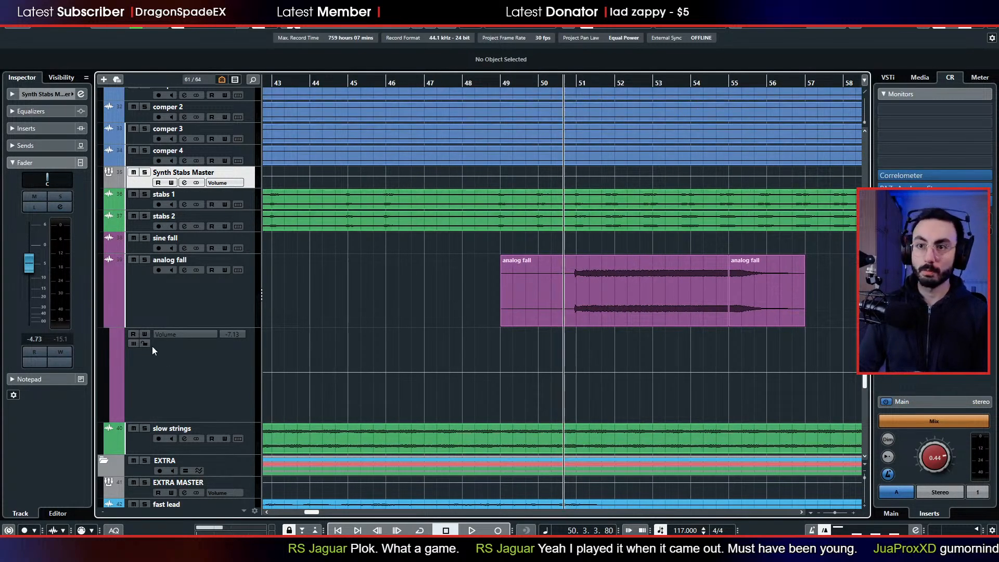
click(109, 322)
click(108, 322)
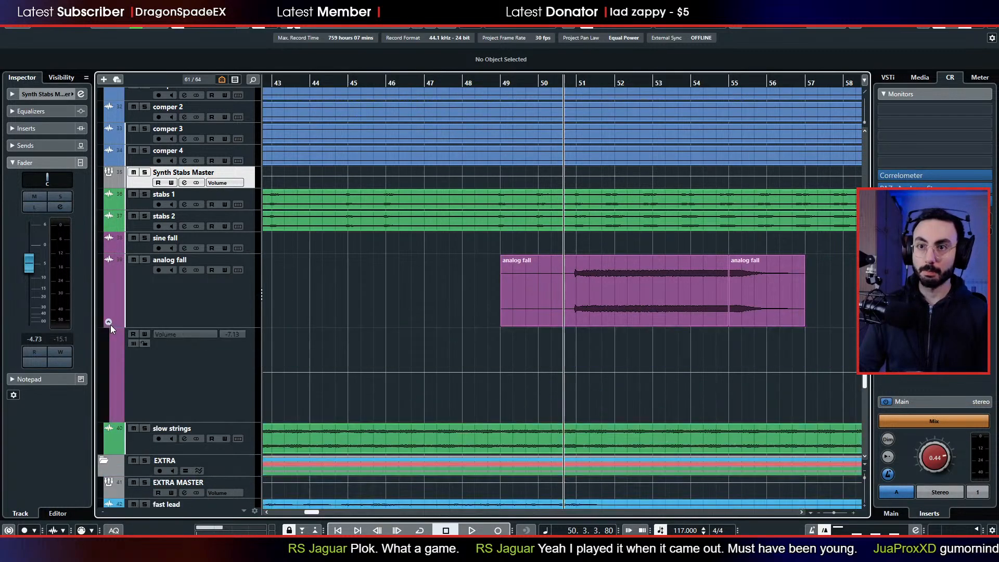
click(186, 278)
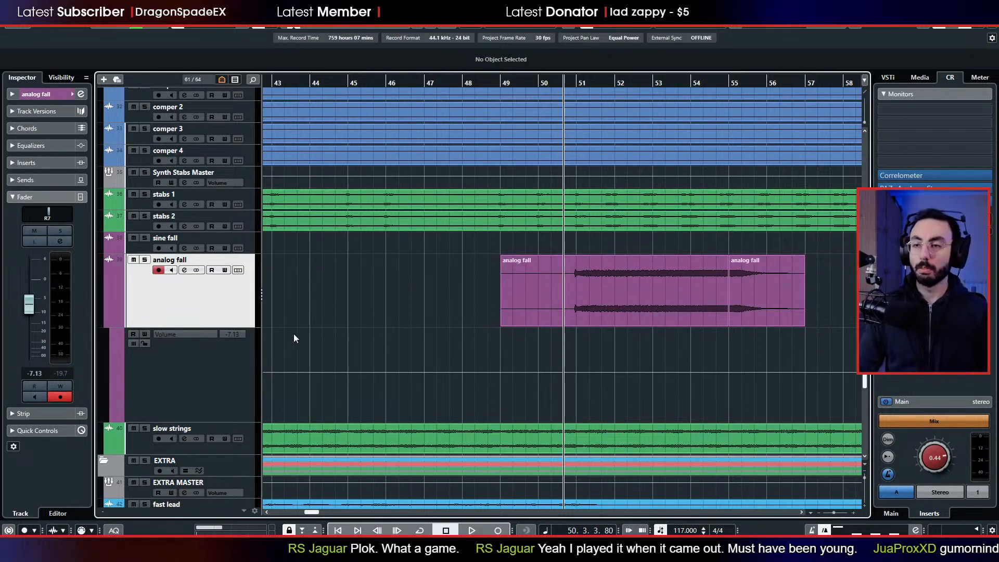
click(193, 379)
right_click(191, 370)
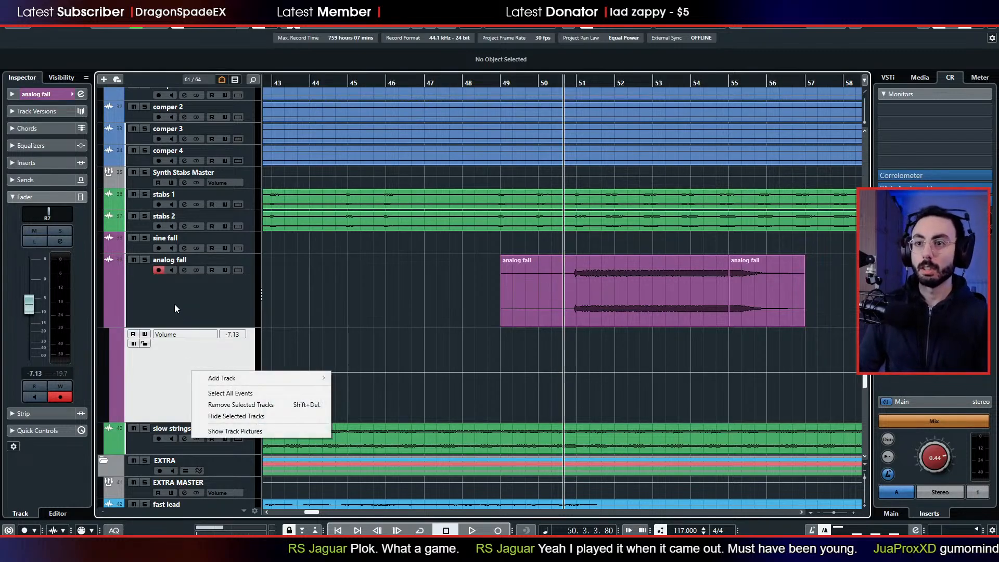
click(232, 363)
right_click(209, 296)
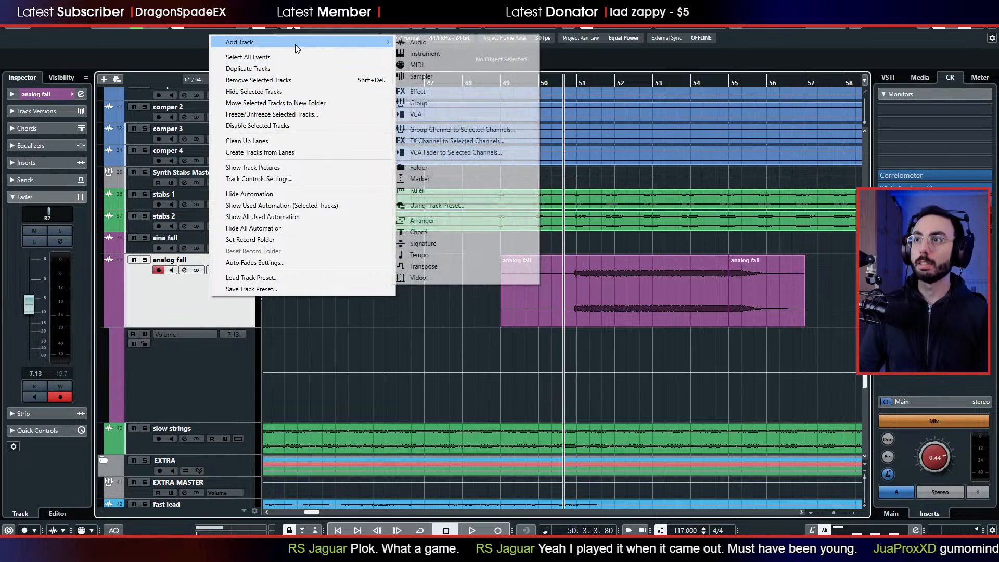
click(173, 308)
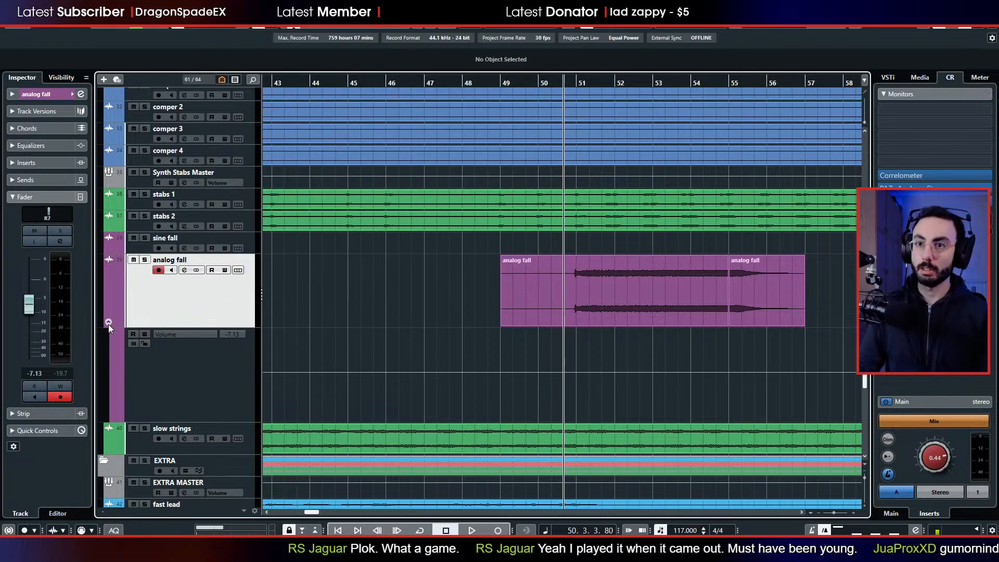
- Add a second automation lane to analog fall, assign it to Standard Panner - Pan Left-Right, and make it taller
click(114, 420)
scroll(169, 423, down, 3)
click(188, 336)
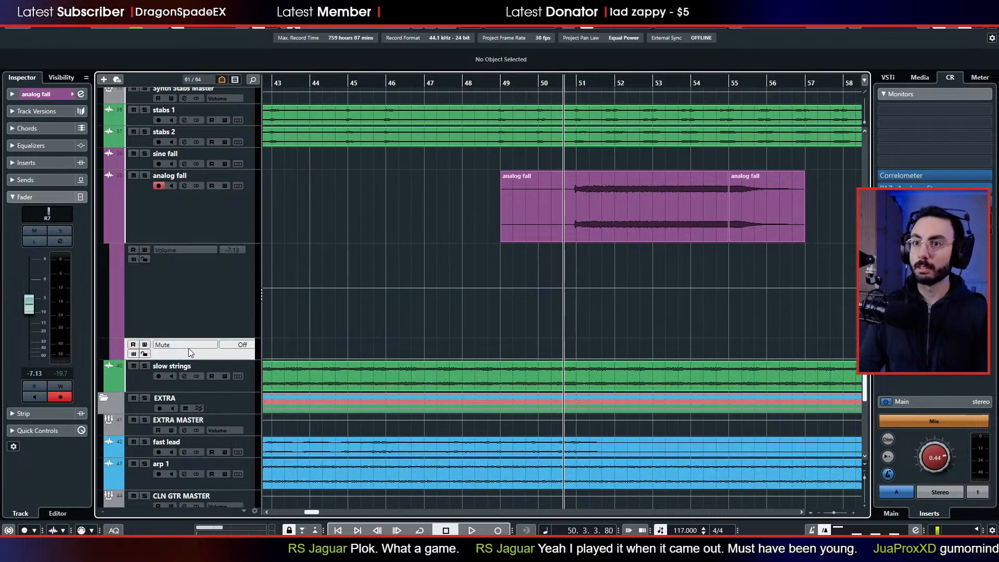
right_click(139, 329)
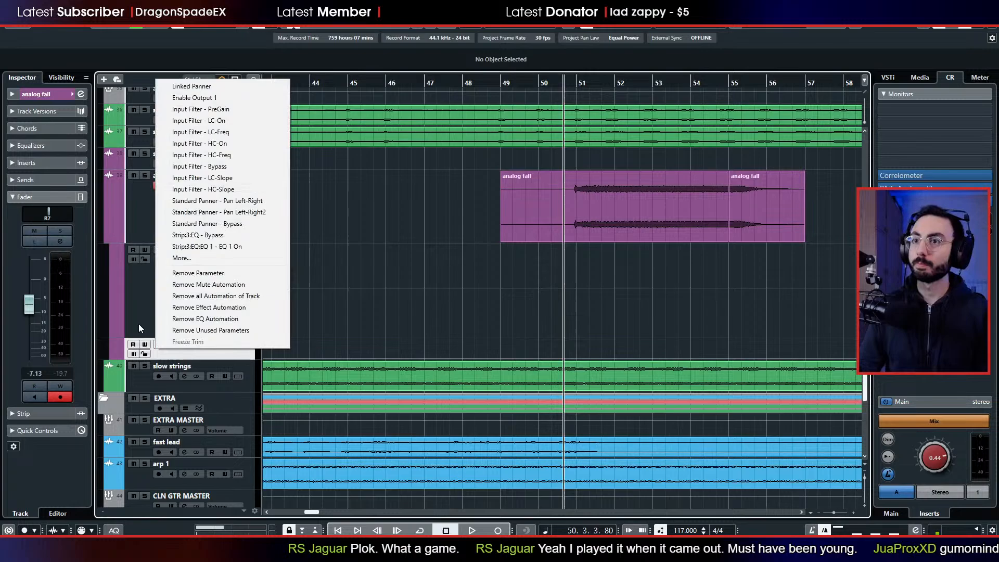
click(248, 201)
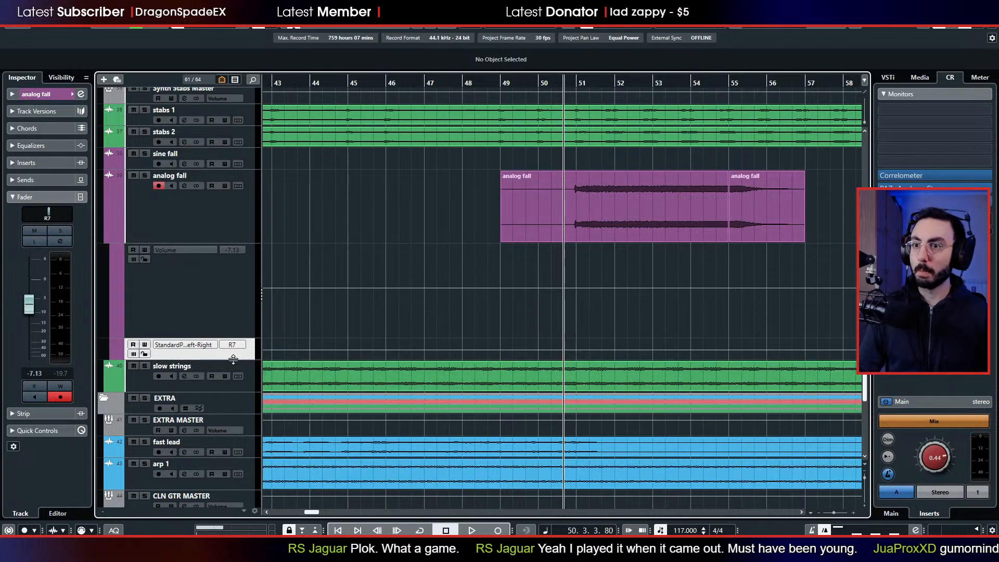
drag(233, 360, 240, 431)
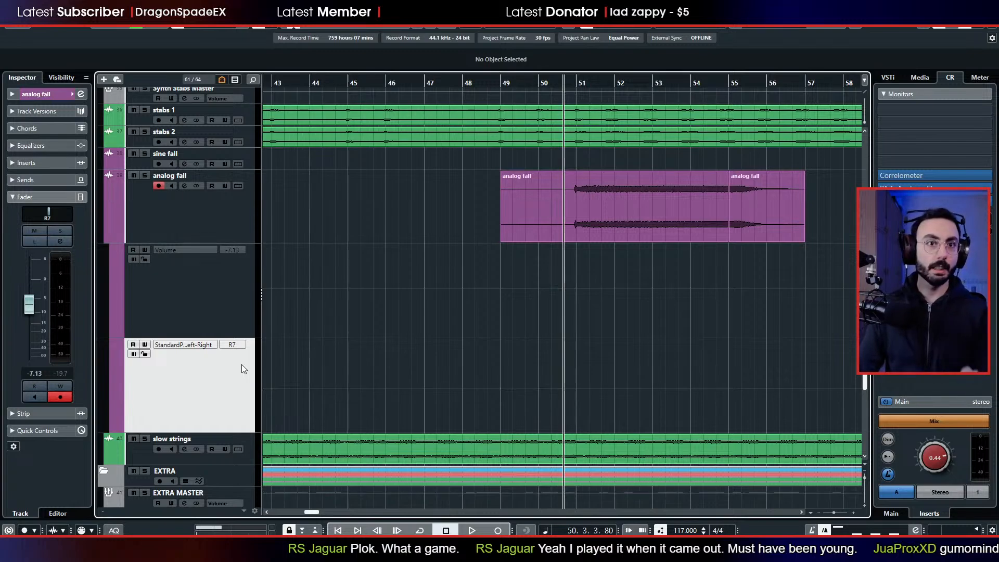
- Solo the analog fall track during playback, then stop and place the playhead late in bar 50, just before the sound starts
key(space)
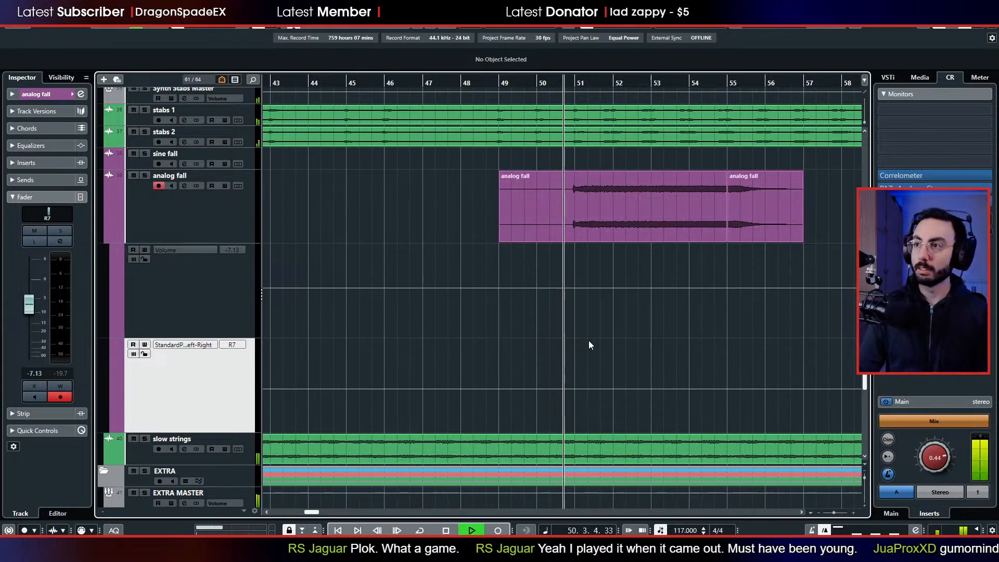
click(147, 177)
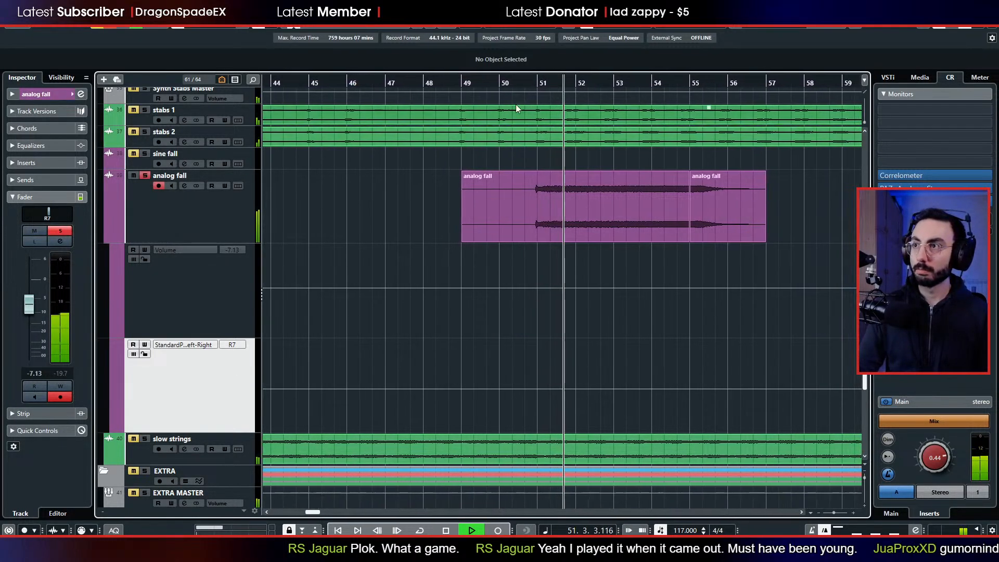
key(space)
click(518, 86)
drag(518, 86, 511, 102)
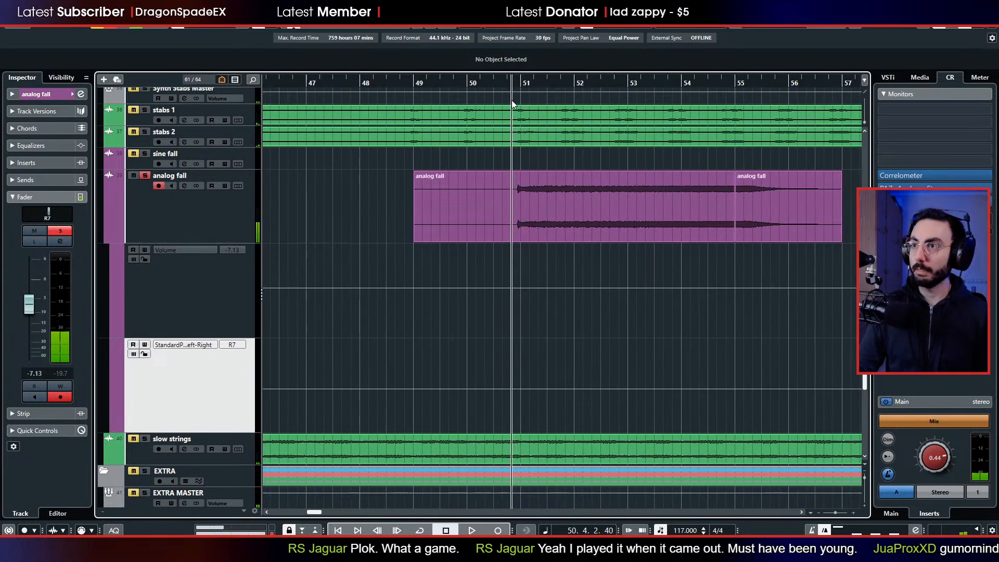
- Draw analog fall pan automation from full left at bar 51 to full right at bar 55, and play it back
mouse_move(768, 213)
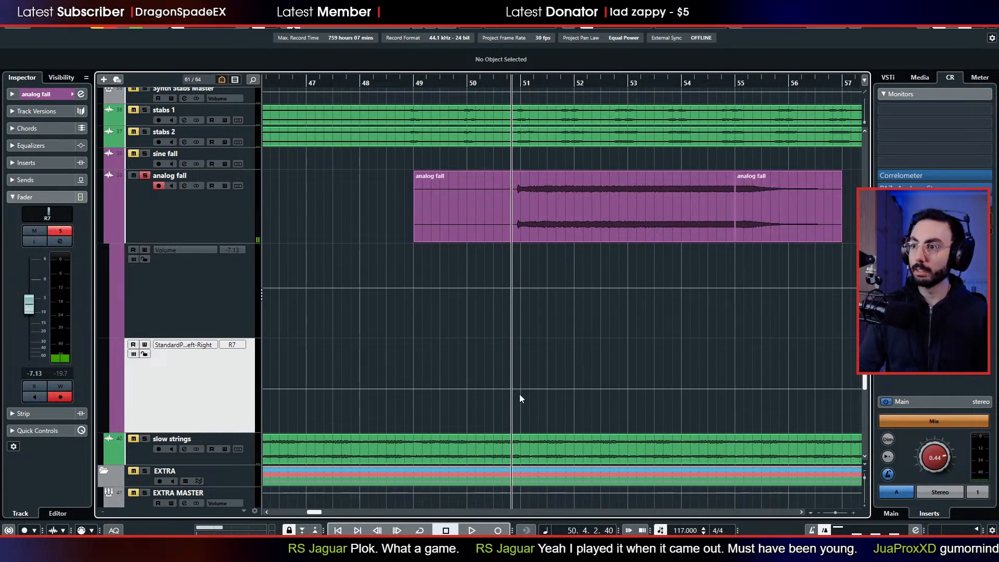
drag(523, 387, 521, 338)
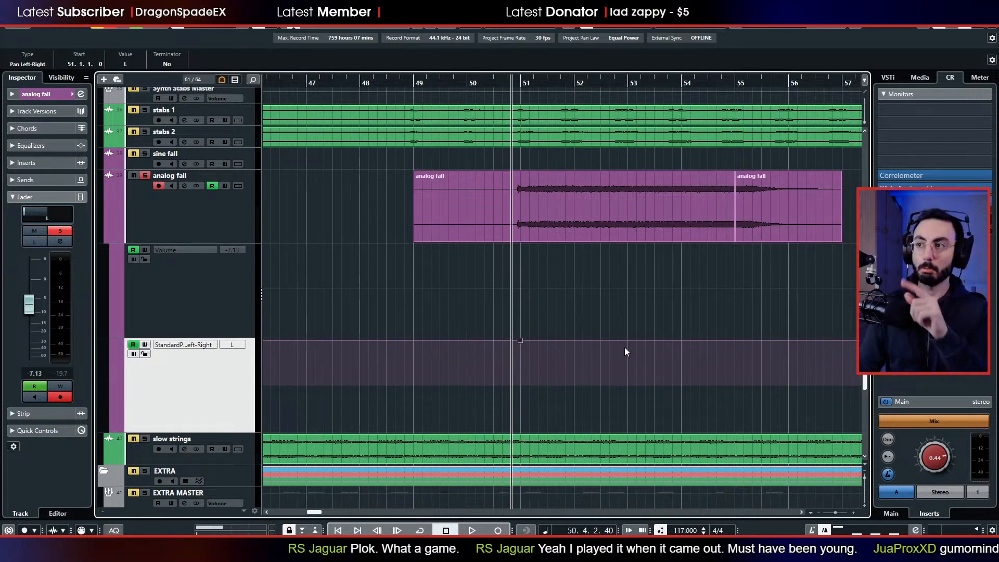
drag(736, 339, 735, 433)
key(space)
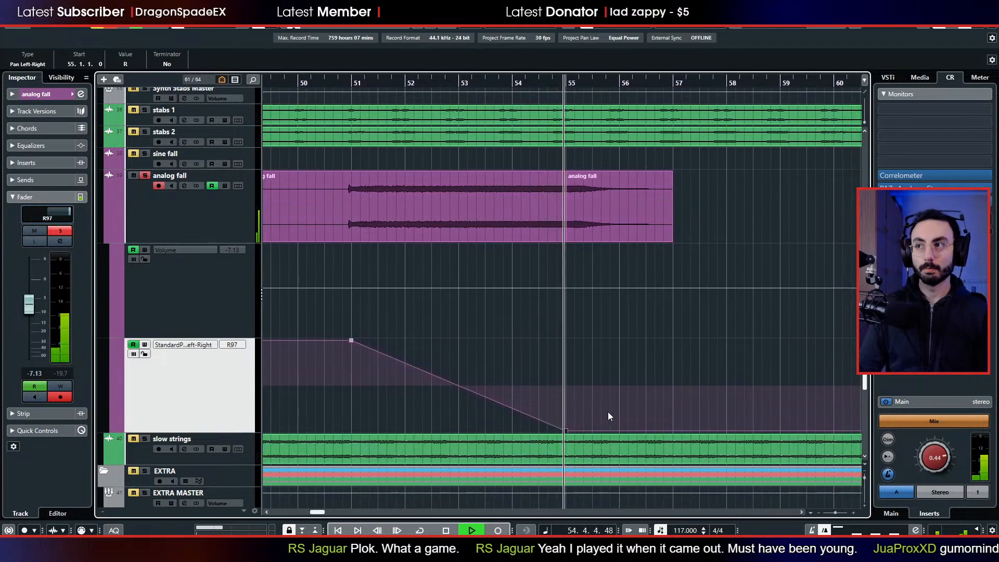
key(space)
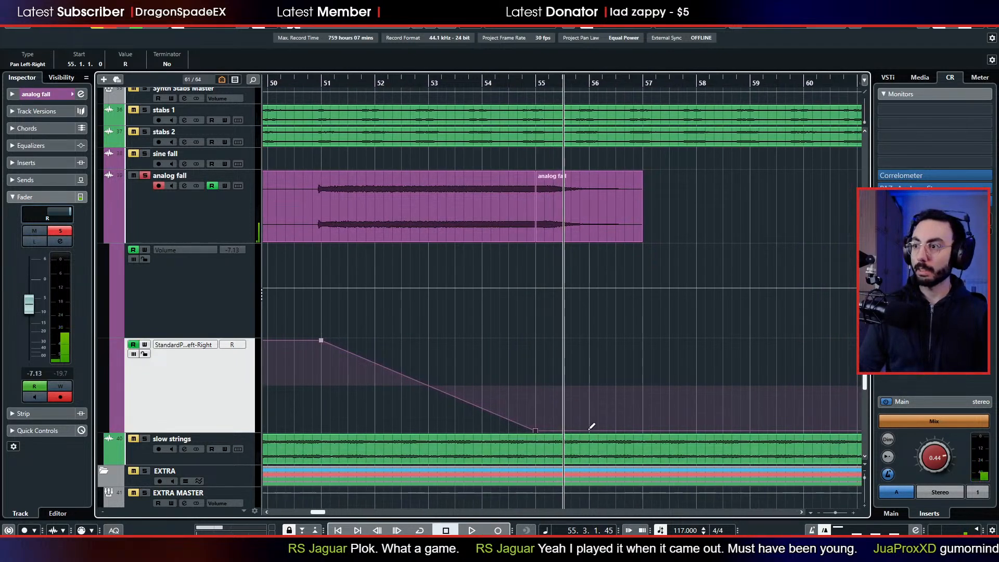
- Add a full-left pan point at 55.3.3.80 on analog fall and audition the return sweep from just before bar 55
mouse_move(592, 427)
mouse_down()
mouse_move(588, 339)
mouse_move(571, 339)
mouse_up()
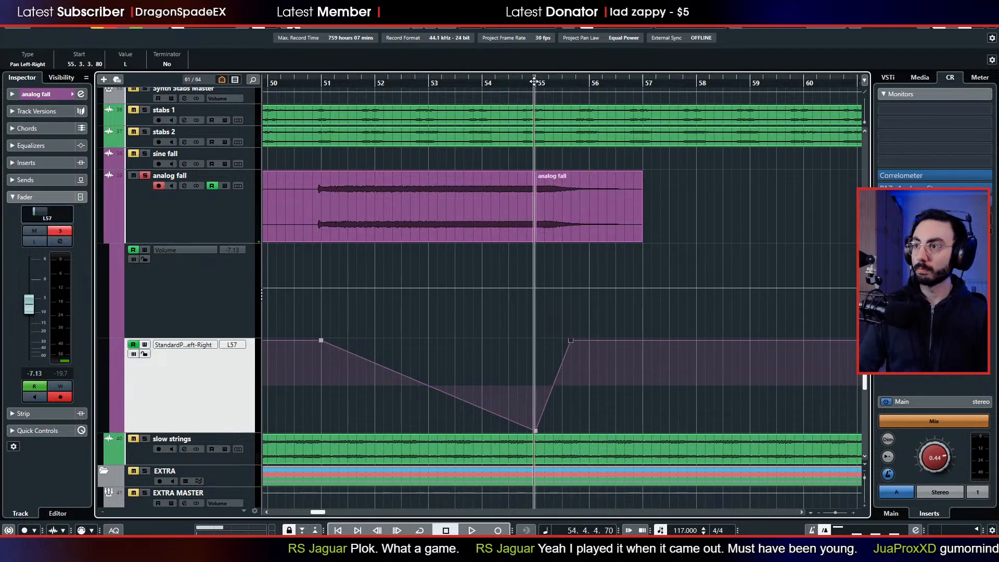
key(space)
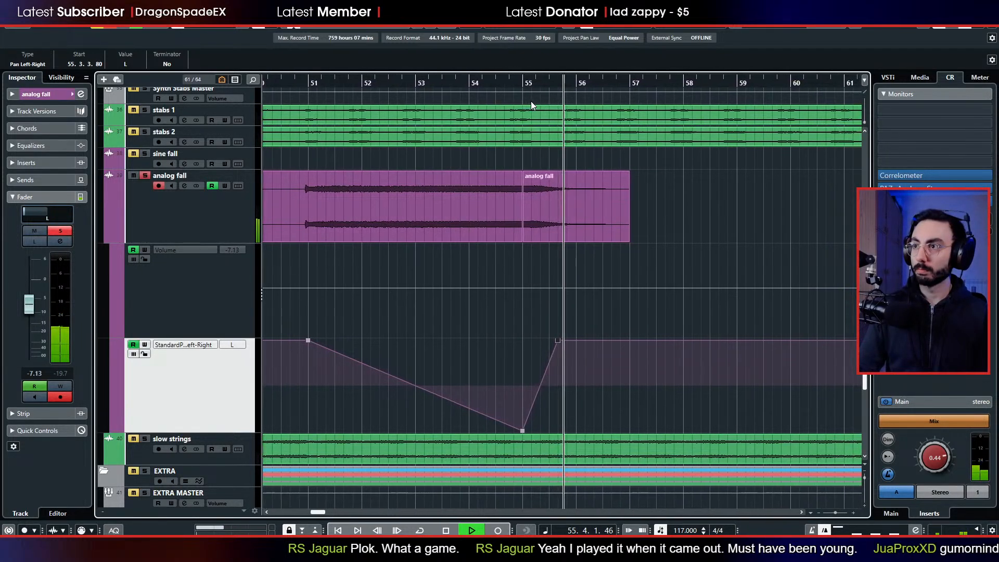
key(space)
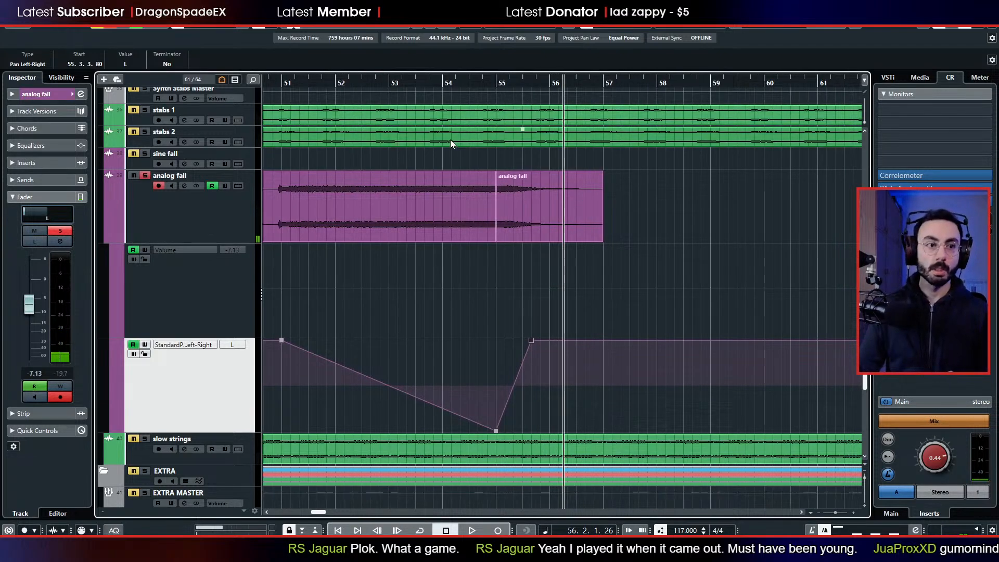
- Place the playhead at bar 51, select the analog fall pan points, and scale the curve's left extremes in to about L61
drag(357, 83, 293, 83)
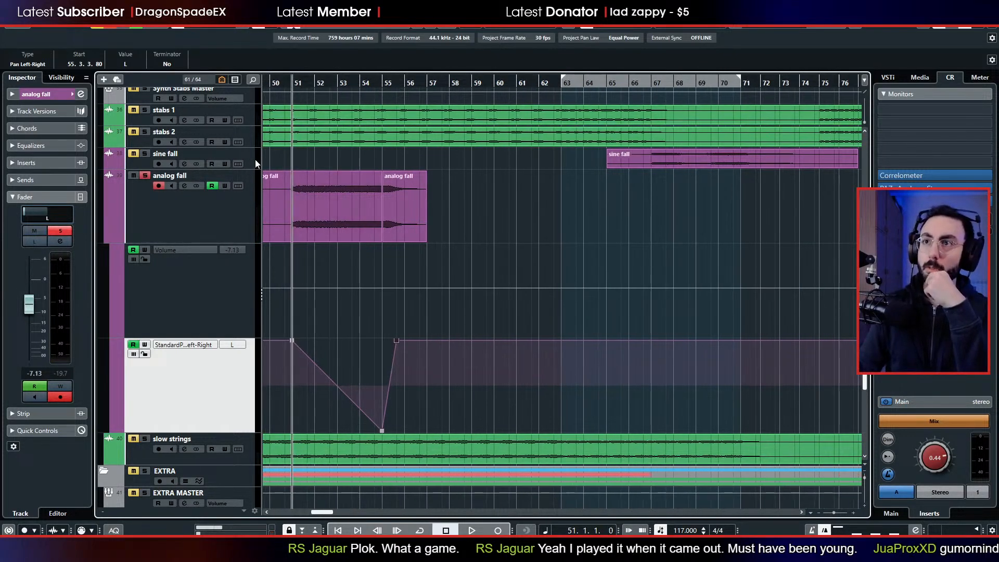
click(304, 27)
click(304, 318)
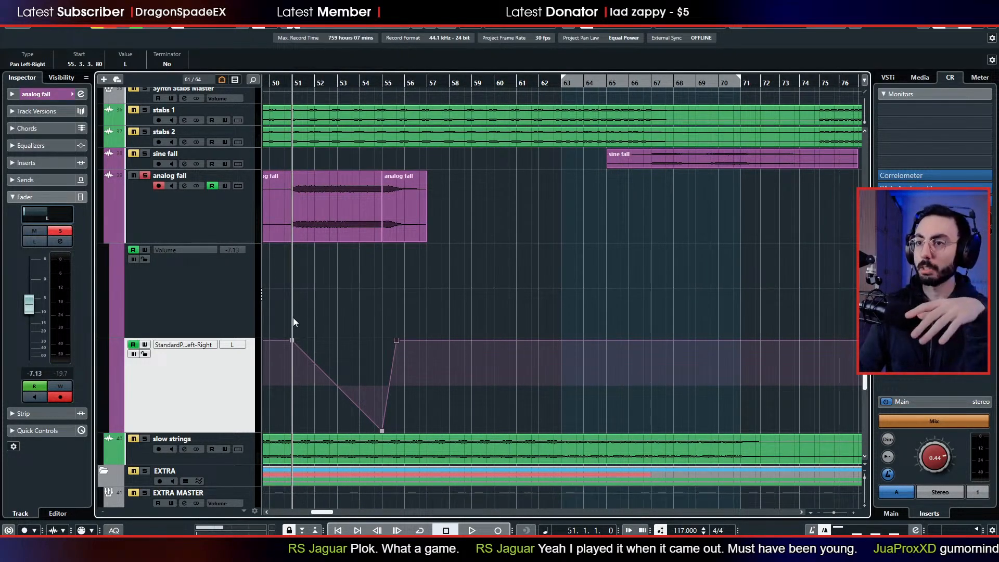
drag(295, 335, 457, 358)
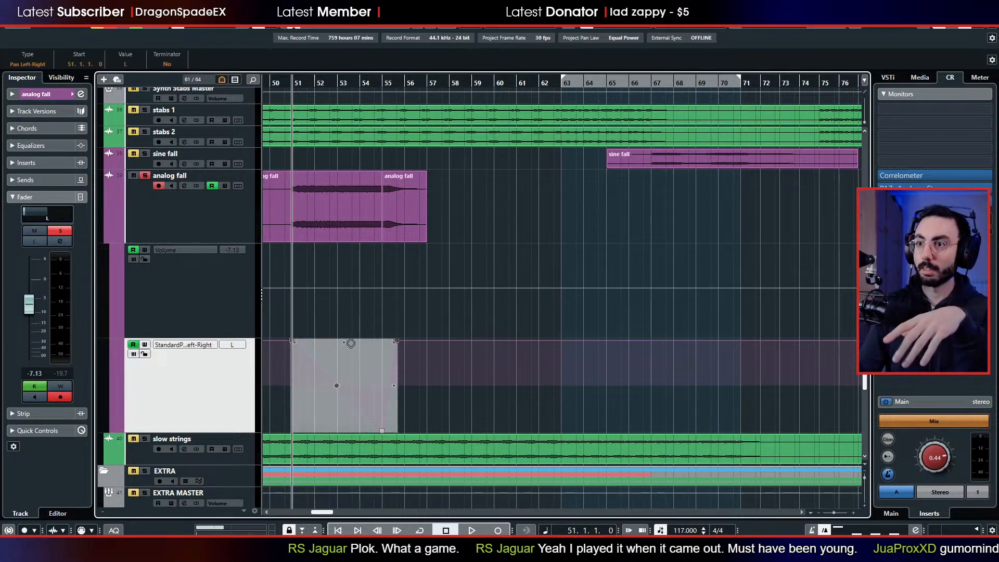
click(342, 322)
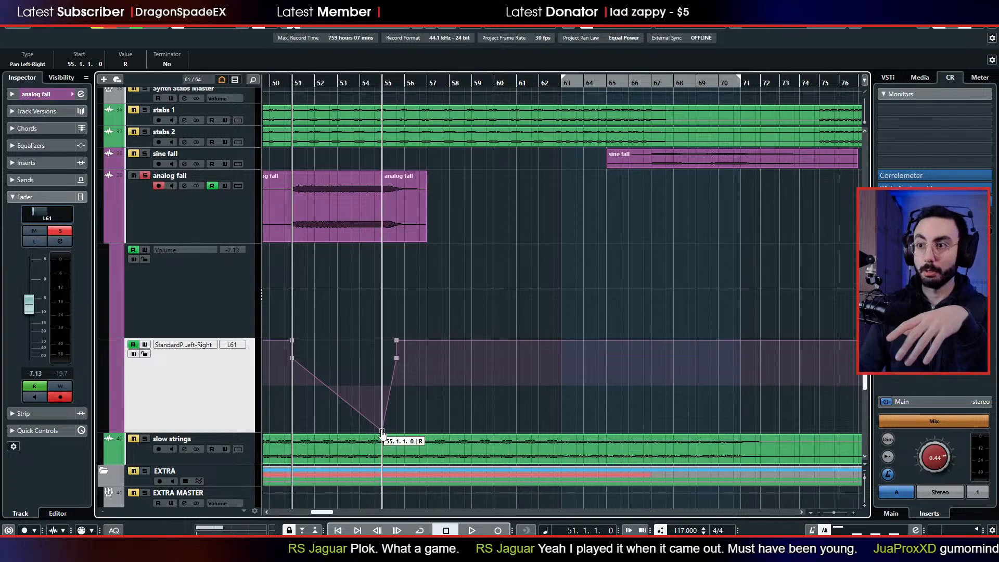
- Reduce the bar 55 pan point on analog fall to about R60
drag(382, 433, 382, 431)
drag(388, 81, 358, 186)
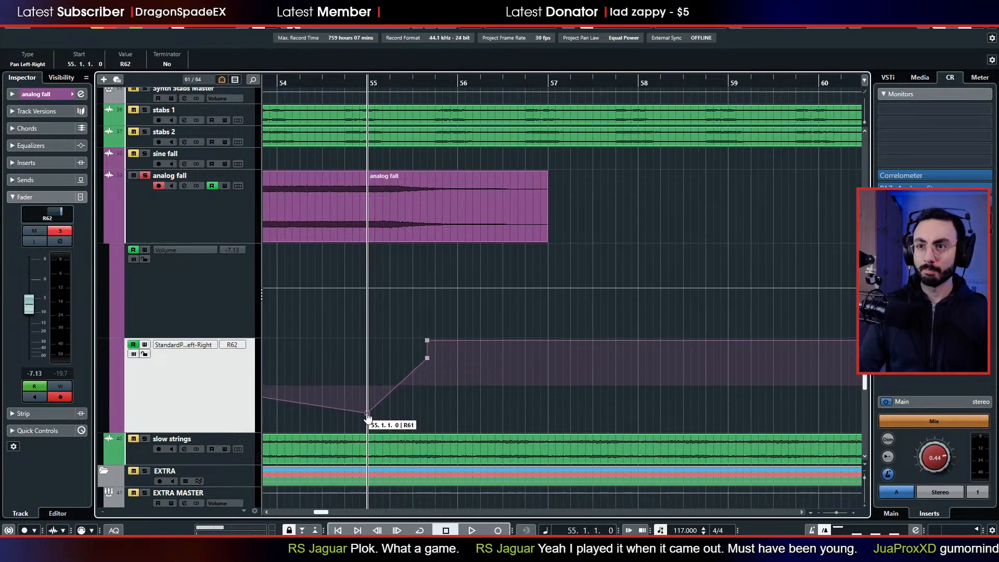
scroll(363, 406, left, 5)
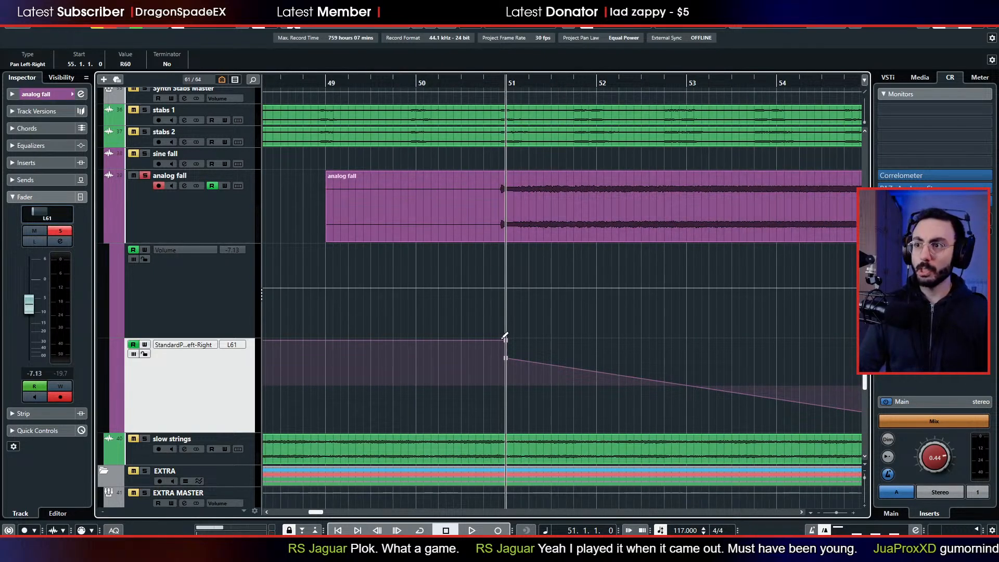
- Delete the surplus hard-panned automation points at bar 51 and after bar 55 on the analog fall pan lane
key(Delete)
scroll(498, 359, left, 1)
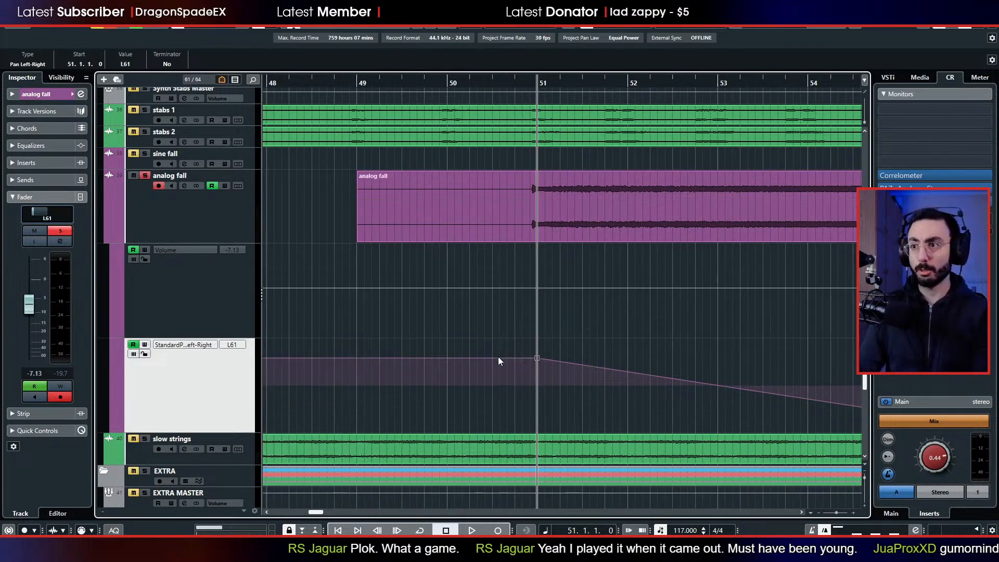
scroll(498, 371, right, 4)
scroll(498, 370, right, 3)
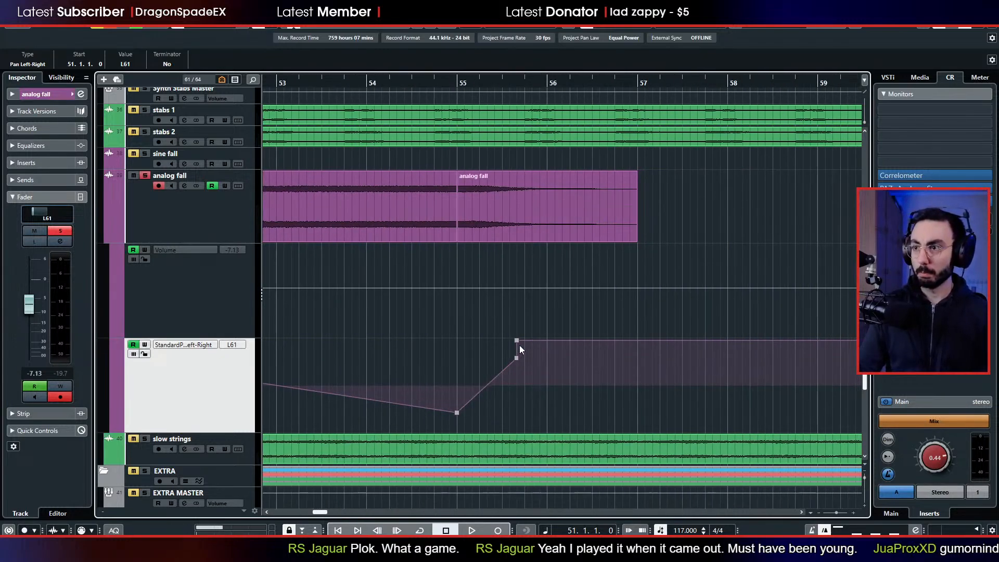
key(Delete)
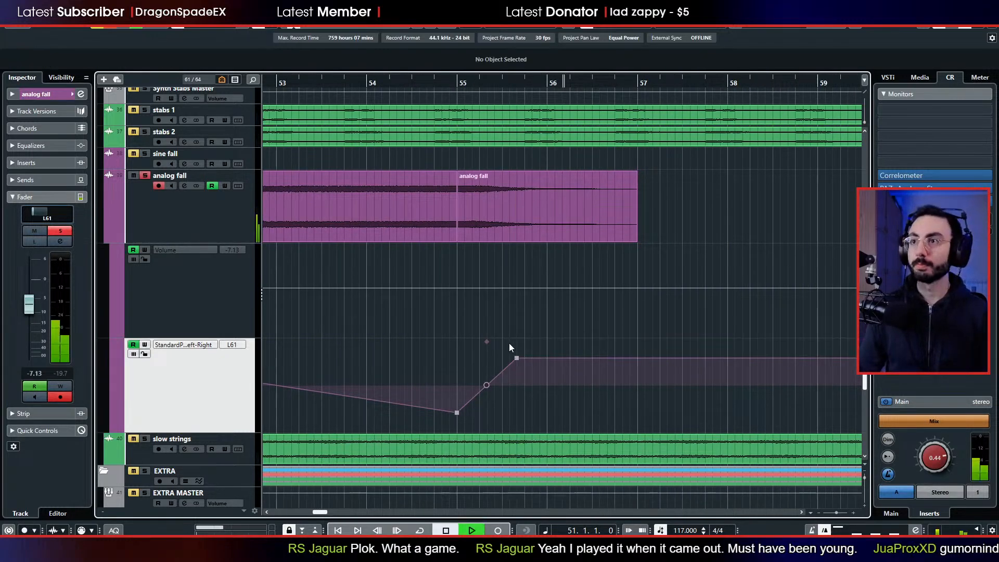
- Audition the analog fall passage and move the L61 pan point after bar 55 to 55.3.1.0
key(space)
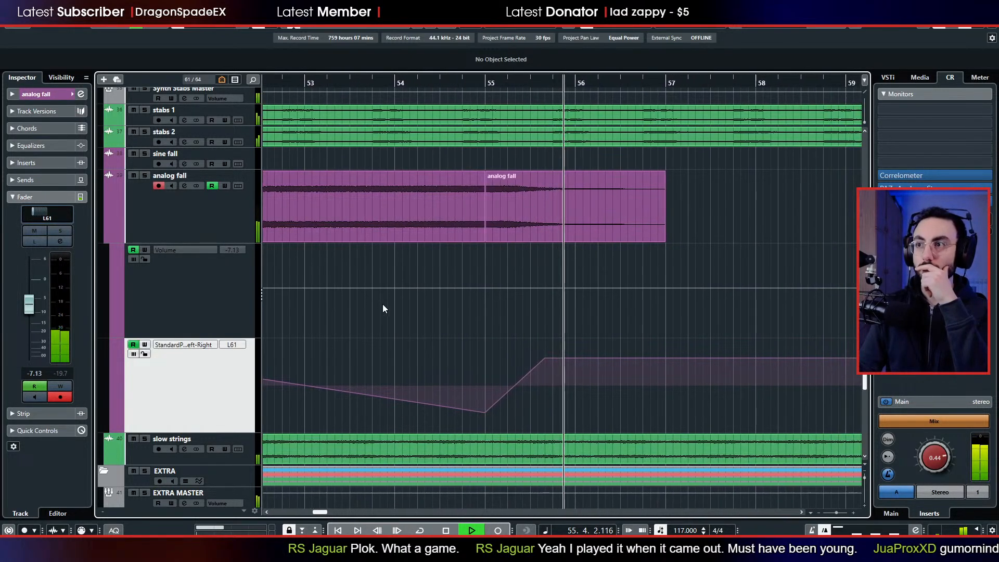
key(space)
click(435, 83)
key(space)
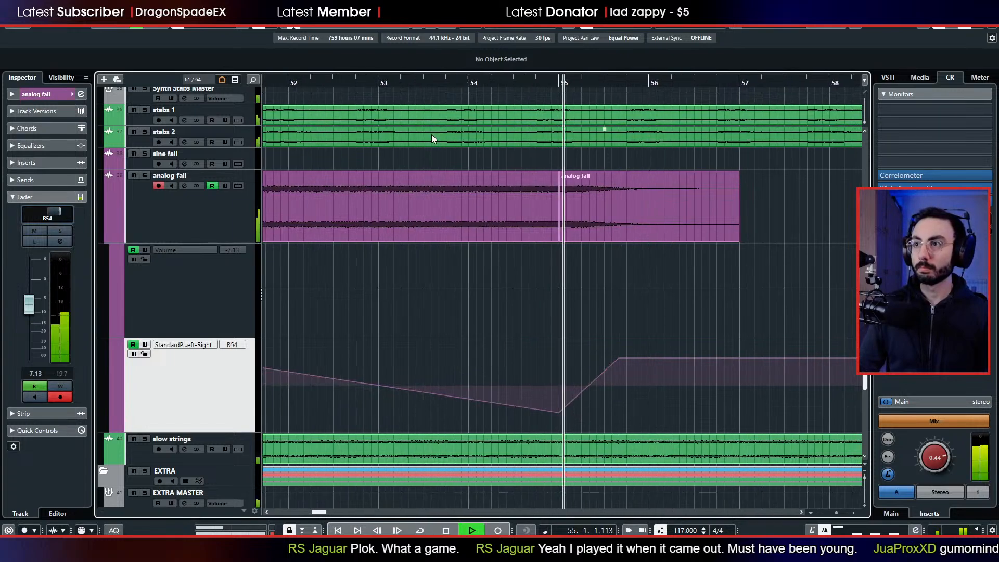
key(space)
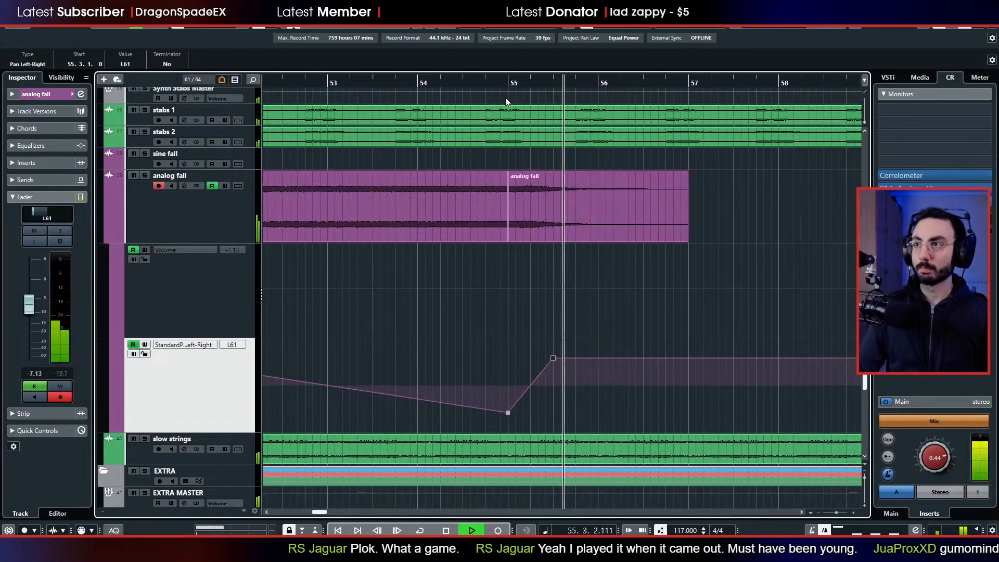
click(499, 84)
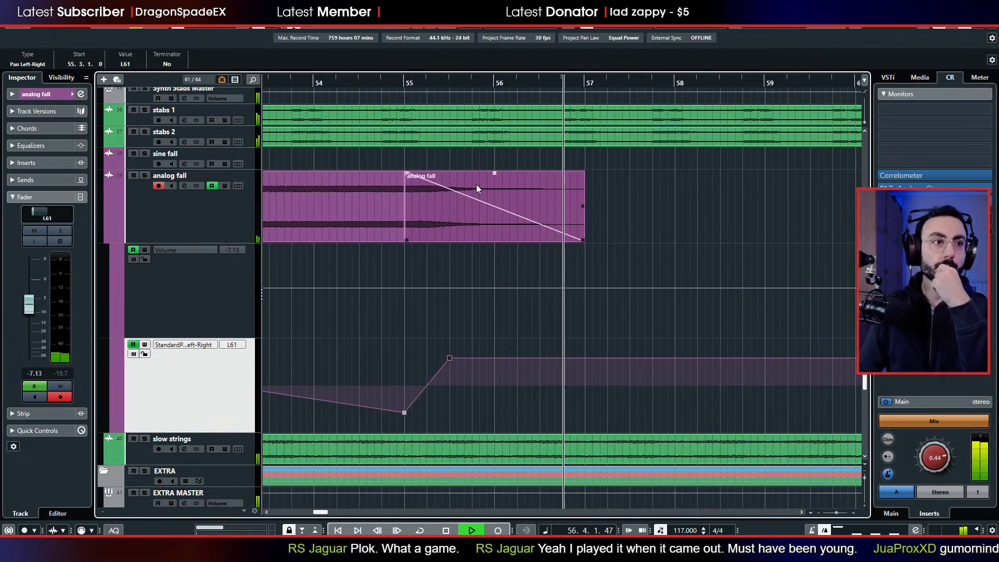
- Stop playback and trim the start of the first analog fall clip to 50.3.3.80
scroll(567, 297, down, 4)
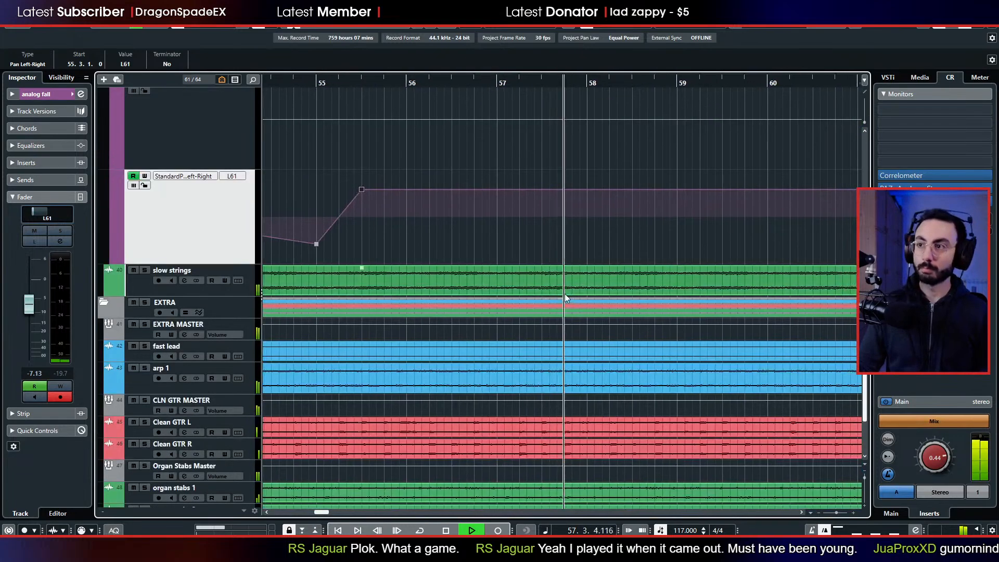
scroll(564, 298, down, 8)
scroll(557, 301, down, 2)
scroll(546, 301, up, 4)
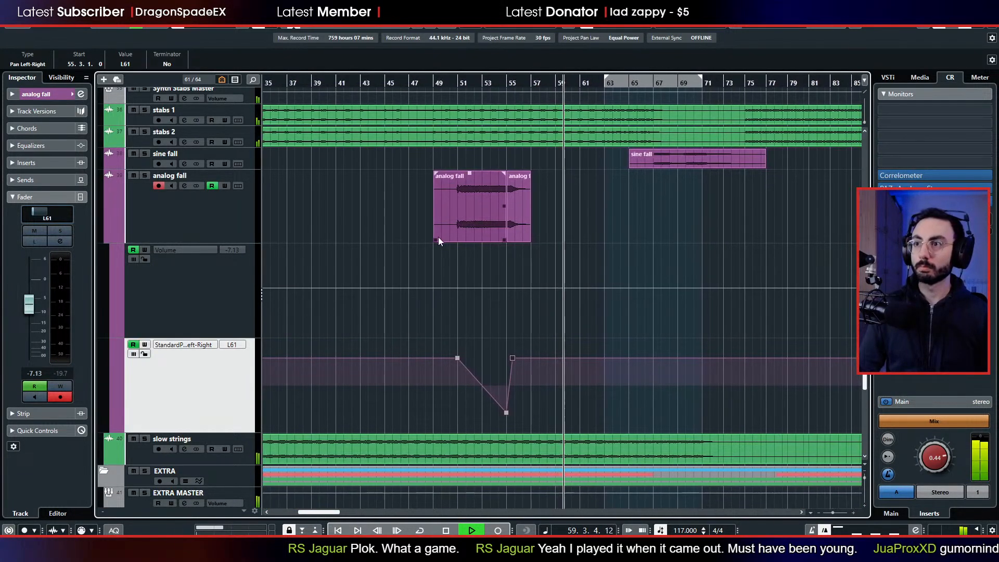
key(space)
drag(438, 239, 456, 239)
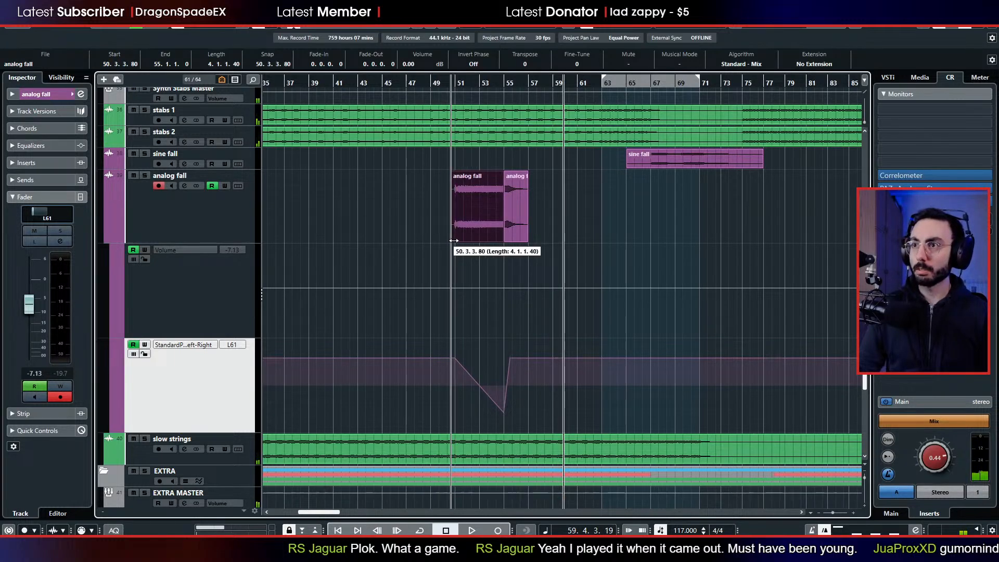
- Loop playback over the trimmed analog fall clip and solo its track
key(alt+o)
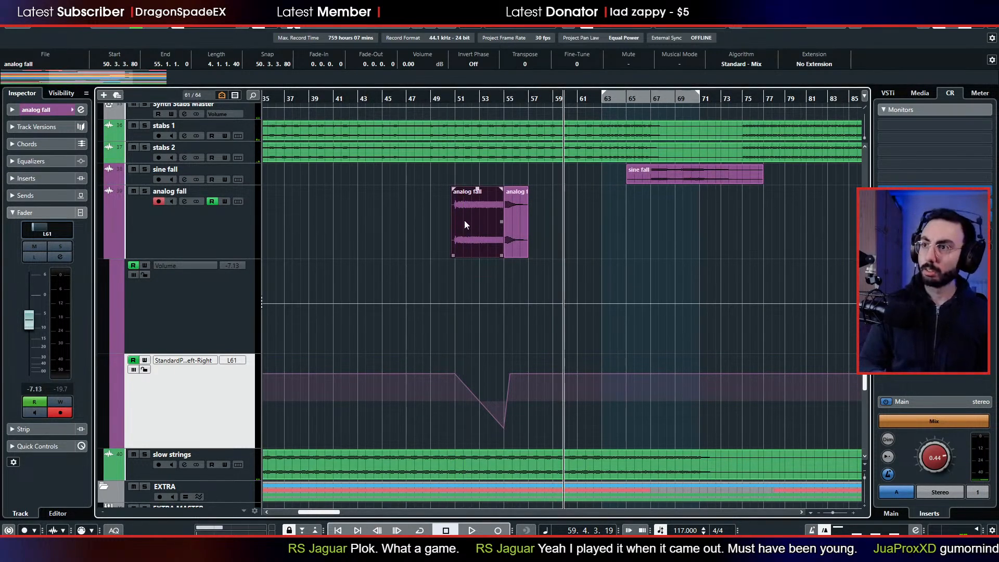
key(alt+p)
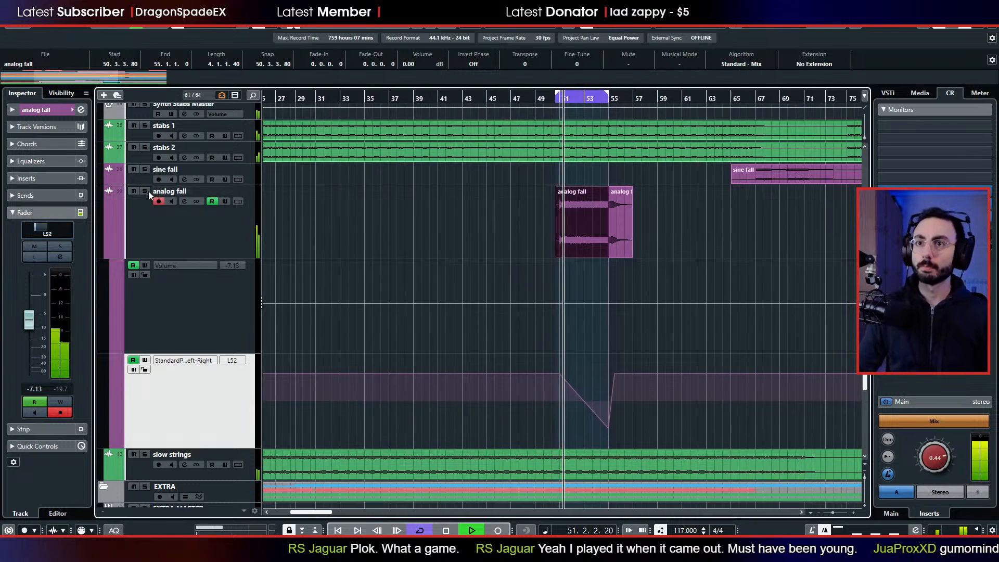
click(144, 191)
click(153, 223)
- Load the TDR Nova equalizer into the analog fall track's first insert slot
click(37, 177)
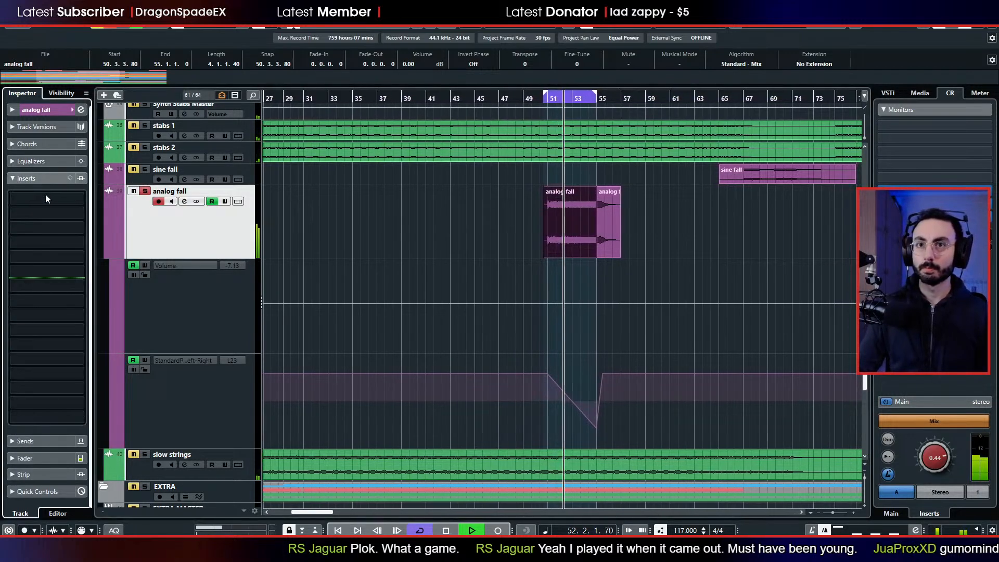
click(45, 196)
text(nova)
key(Return)
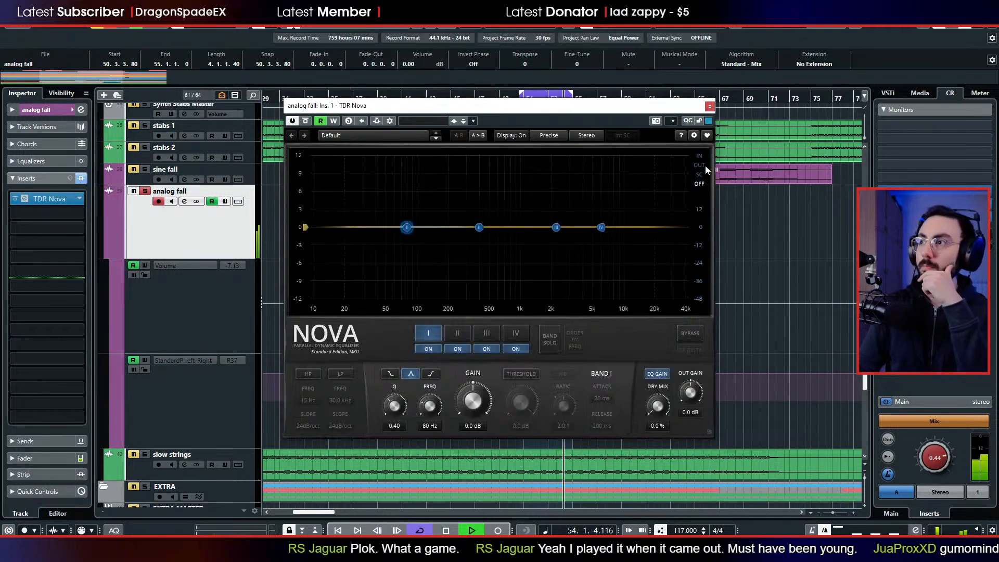
- Enable a 106 Hz high-pass filter in TDR Nova and cut band I by 5.7 dB at 254 Hz with Q 0.53
click(309, 374)
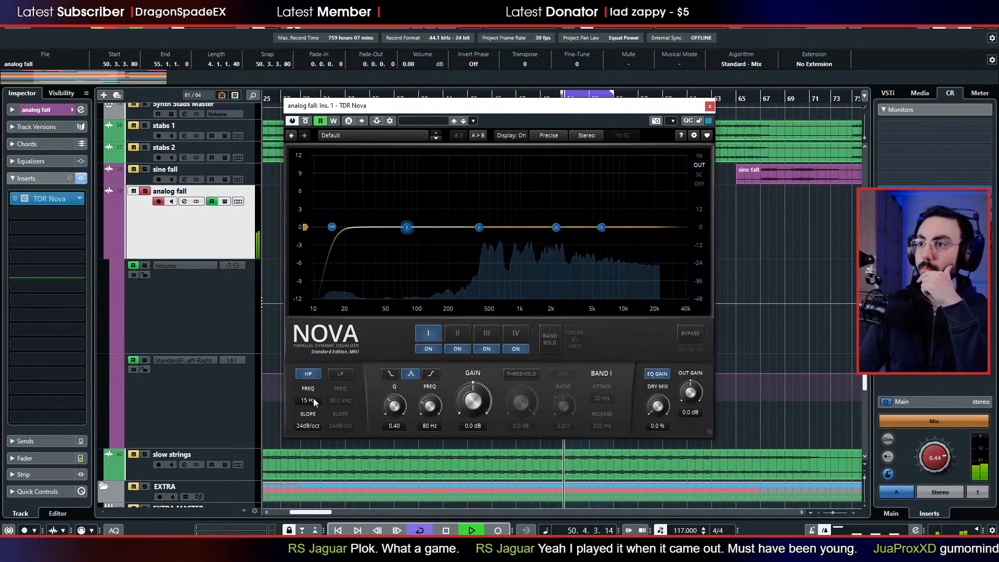
drag(313, 398, 313, 359)
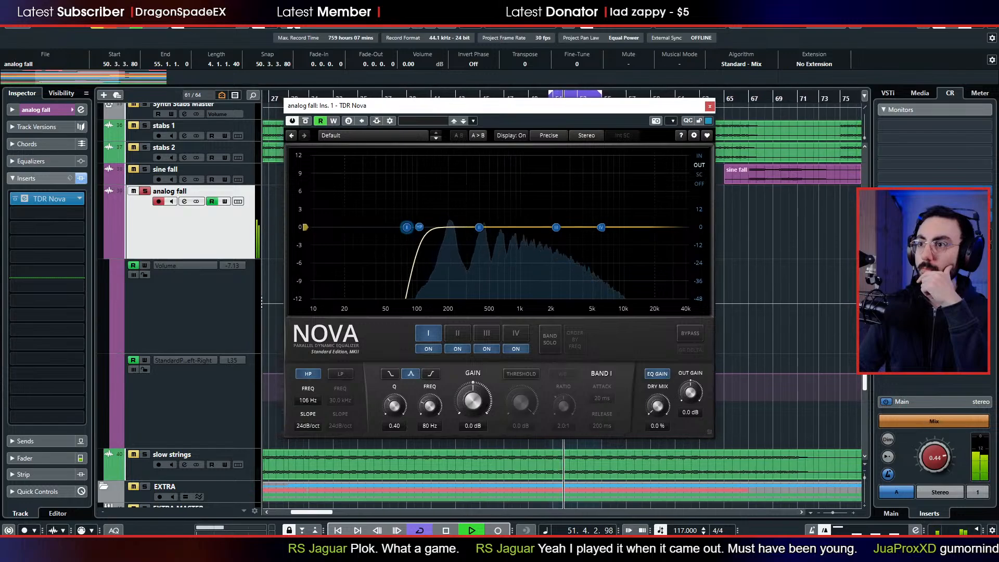
drag(407, 227, 457, 265)
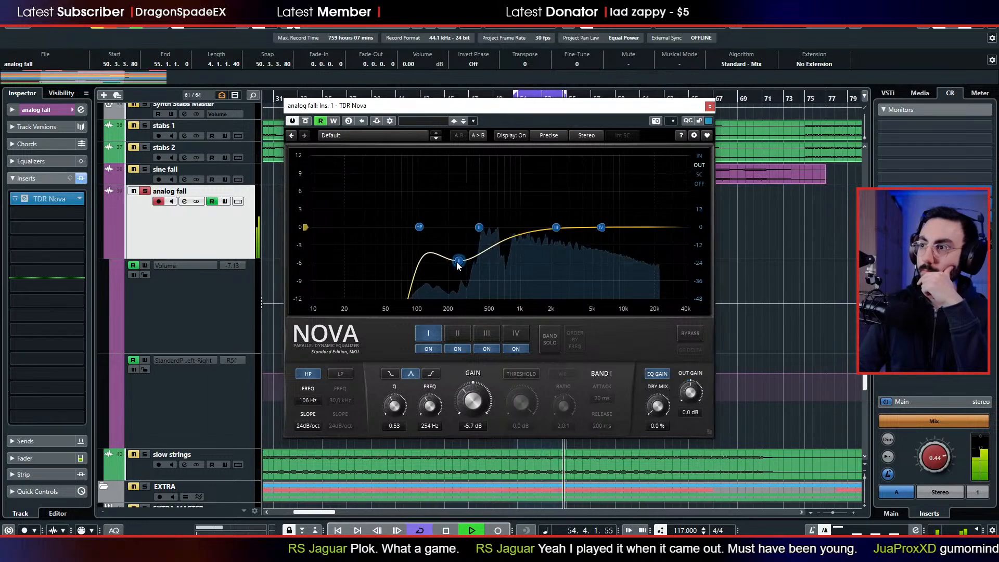
click(709, 106)
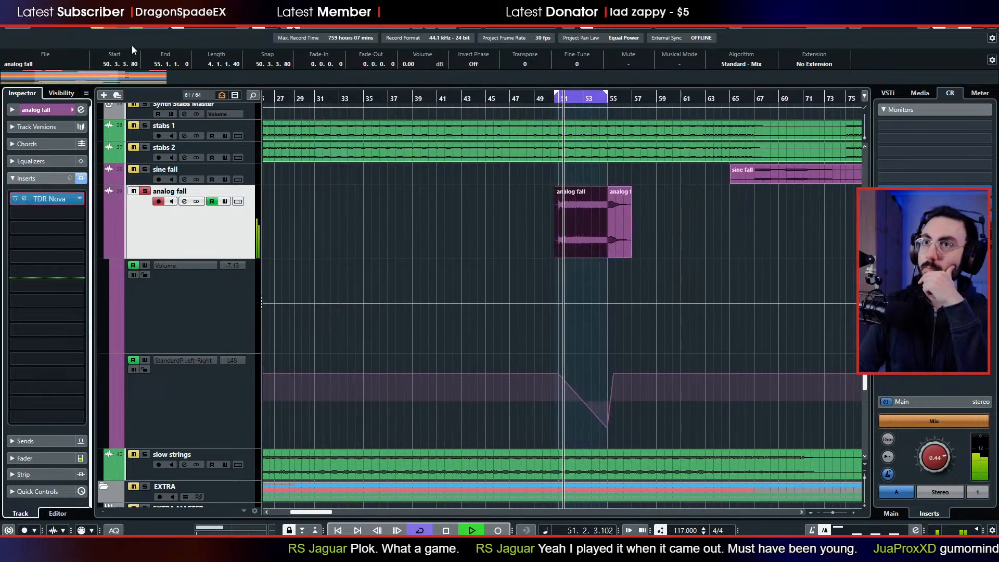
- Play the fall unlooped in the full mix and give the second analog fall clip a fade-out of 0.3.0.15
click(574, 96)
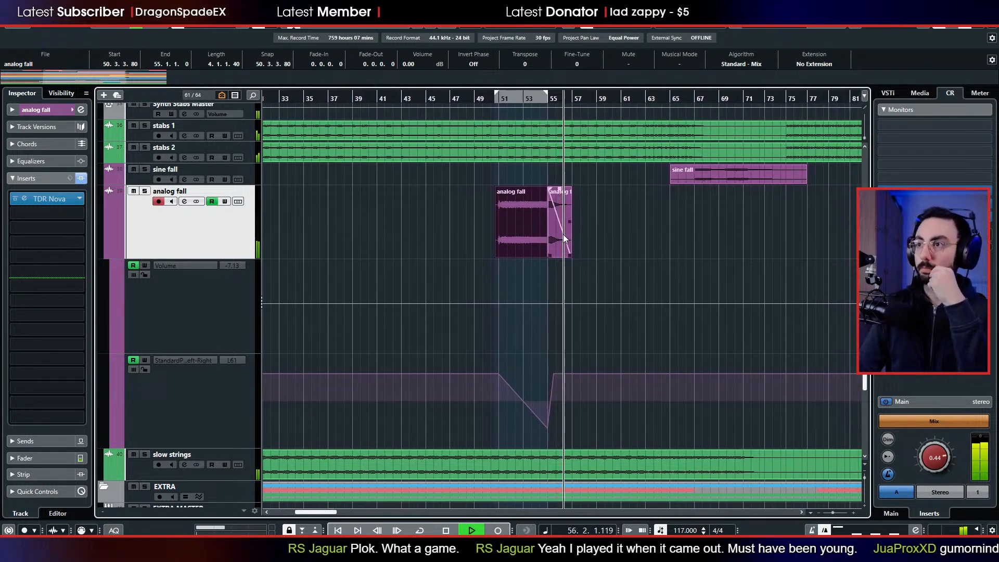
drag(534, 103, 534, 123)
key(space)
drag(551, 189, 600, 207)
key(space)
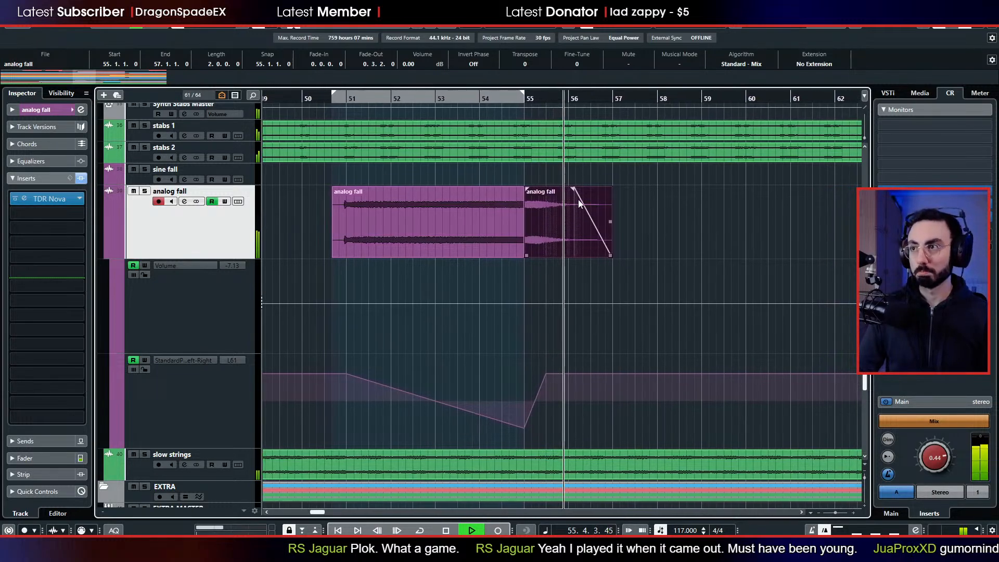
key(space)
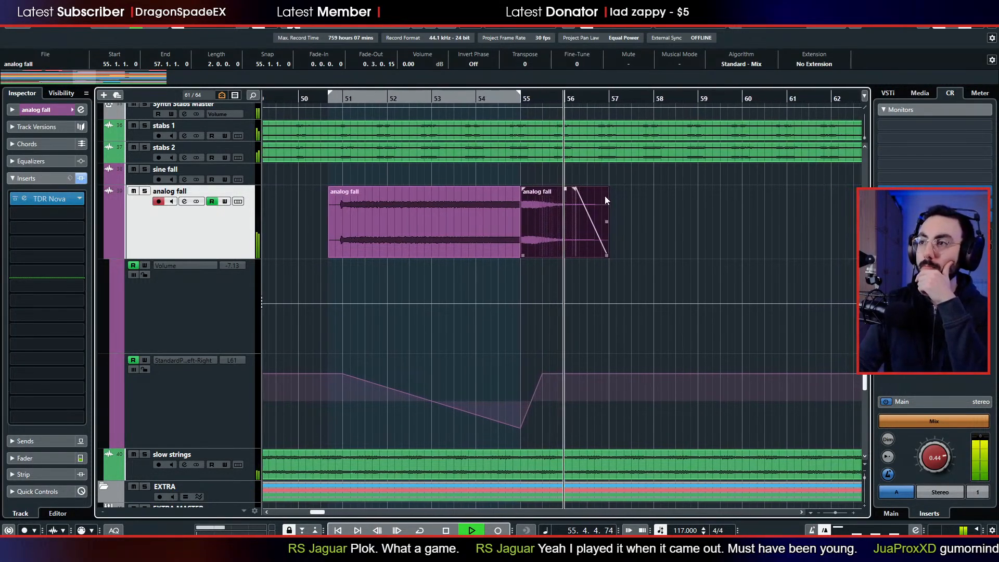
- Listen onward through bar 67 while reviewing the lead, drum, bass, brass, comper and synth stab tracks
scroll(596, 232, up, 3)
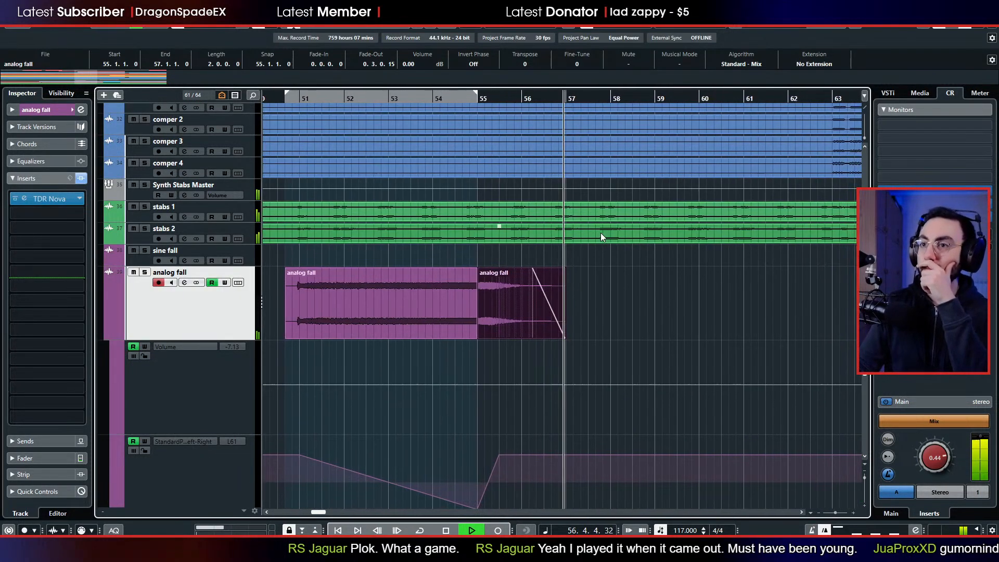
scroll(604, 248, up, 3)
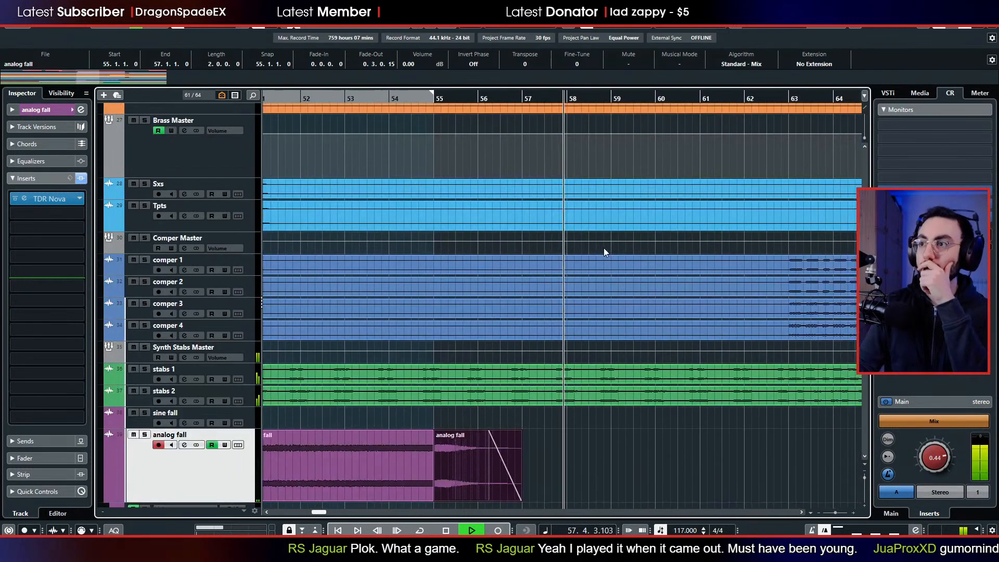
scroll(597, 251, up, 3)
scroll(598, 250, up, 3)
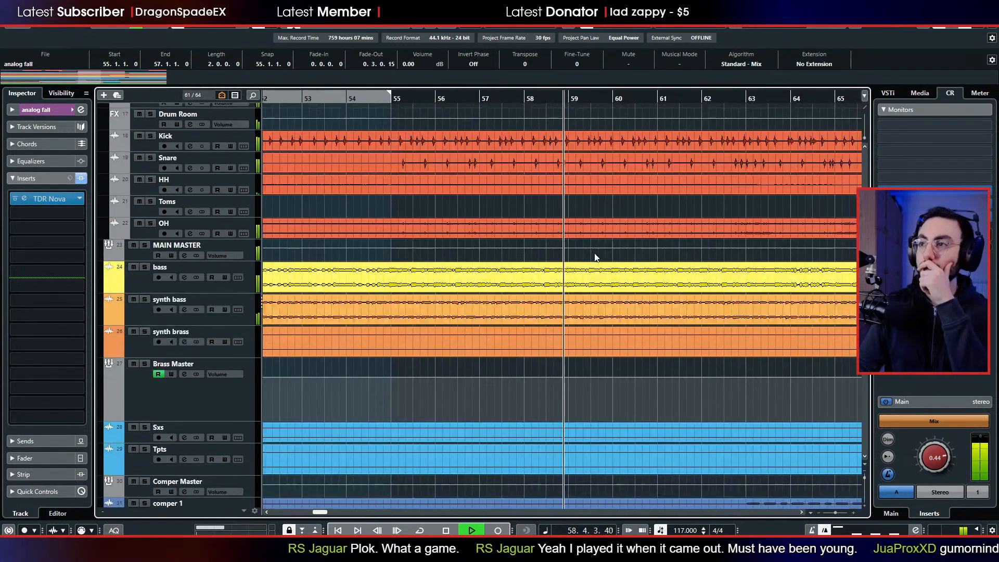
scroll(594, 253, up, 3)
scroll(594, 253, up, 6)
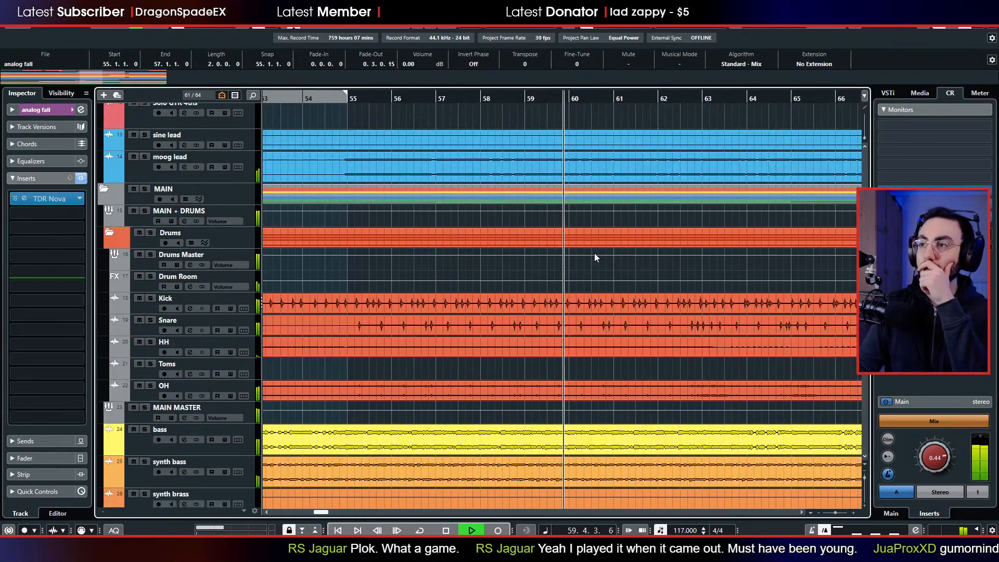
scroll(594, 253, down, 6)
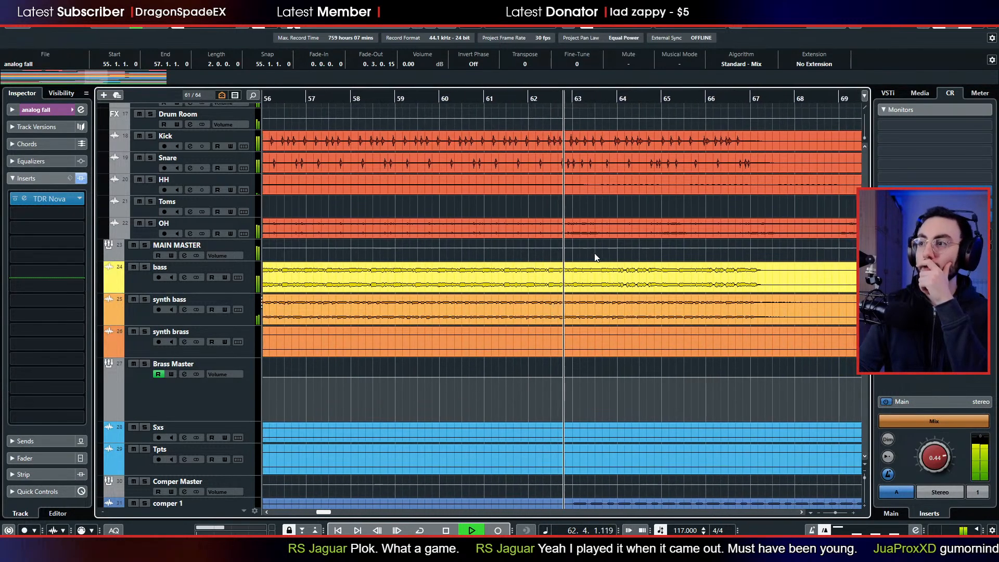
scroll(596, 256, up, 3)
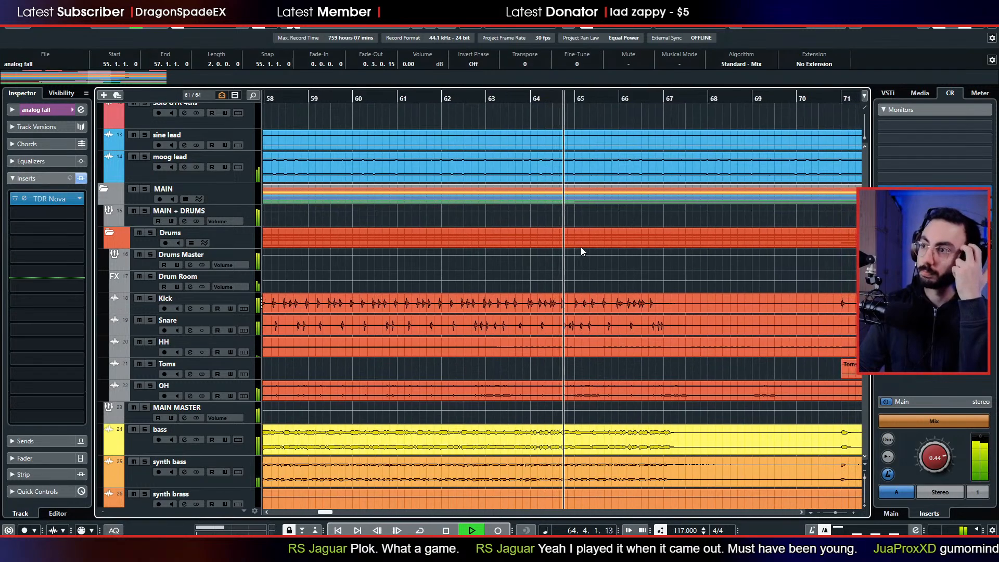
scroll(580, 247, down, 3)
scroll(581, 247, down, 3)
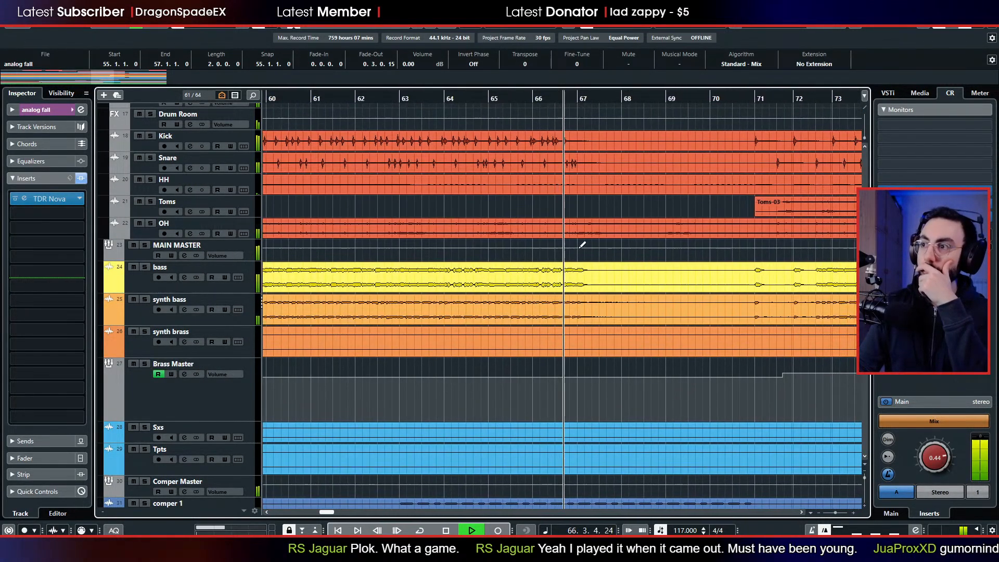
scroll(581, 250, down, 3)
scroll(578, 250, down, 5)
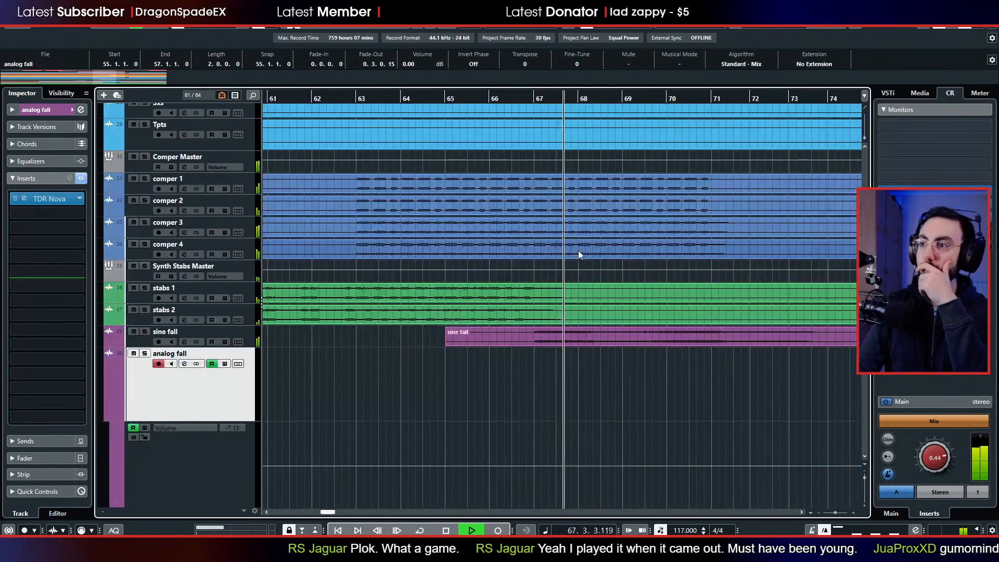
- Solo the sine fall track and audition it around bar 68
key(space)
click(144, 252)
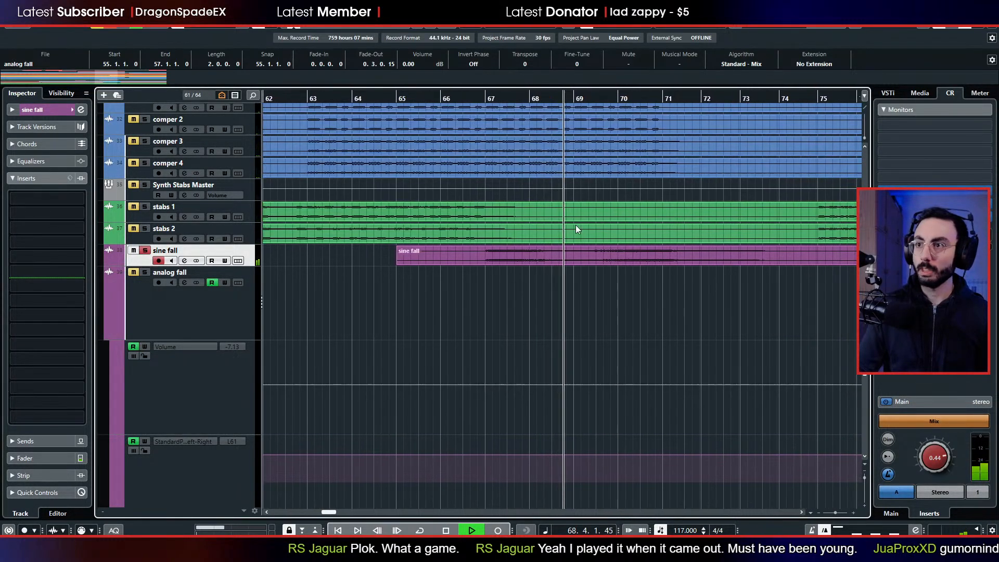
key(space)
- Hide the analog fall automation lanes and add an enlarged Standard Panner - Pan Left-Right automation lane to the sine fall track
click(108, 334)
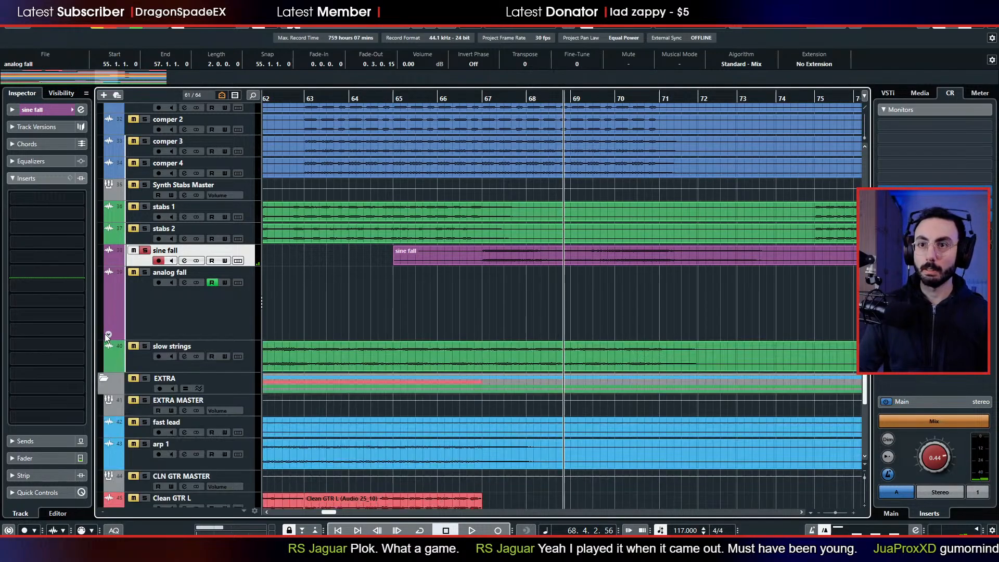
click(108, 261)
click(162, 283)
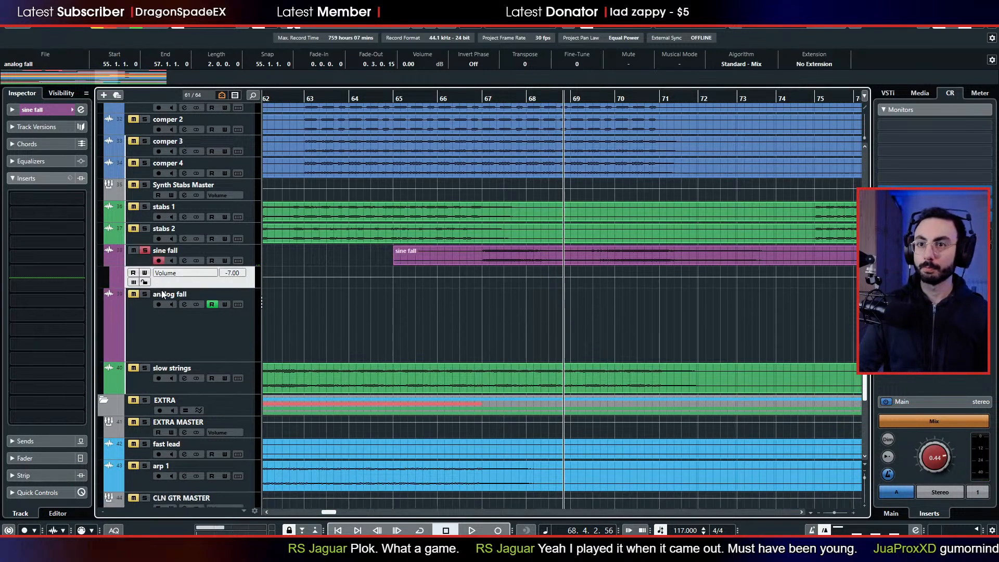
click(114, 285)
click(171, 296)
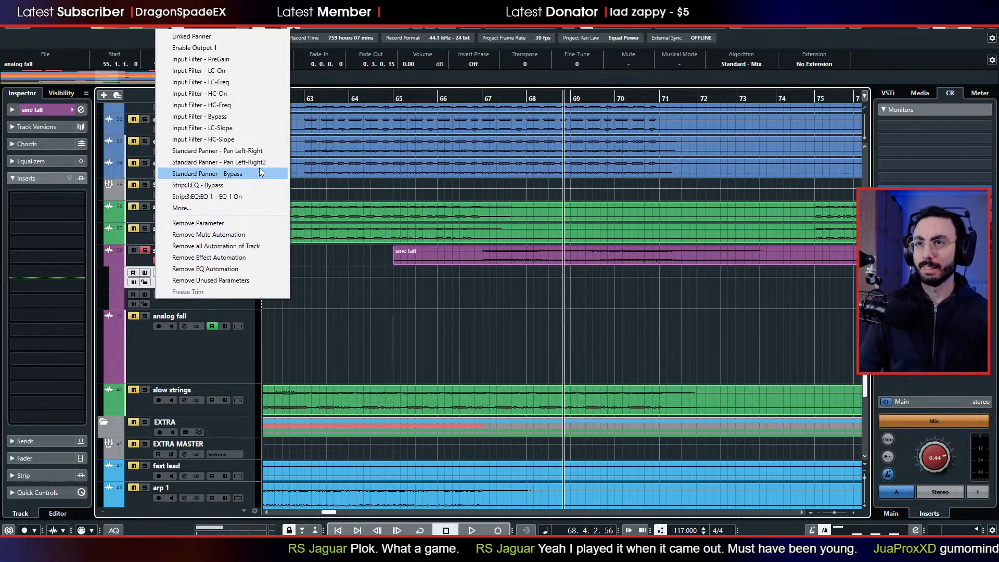
click(257, 153)
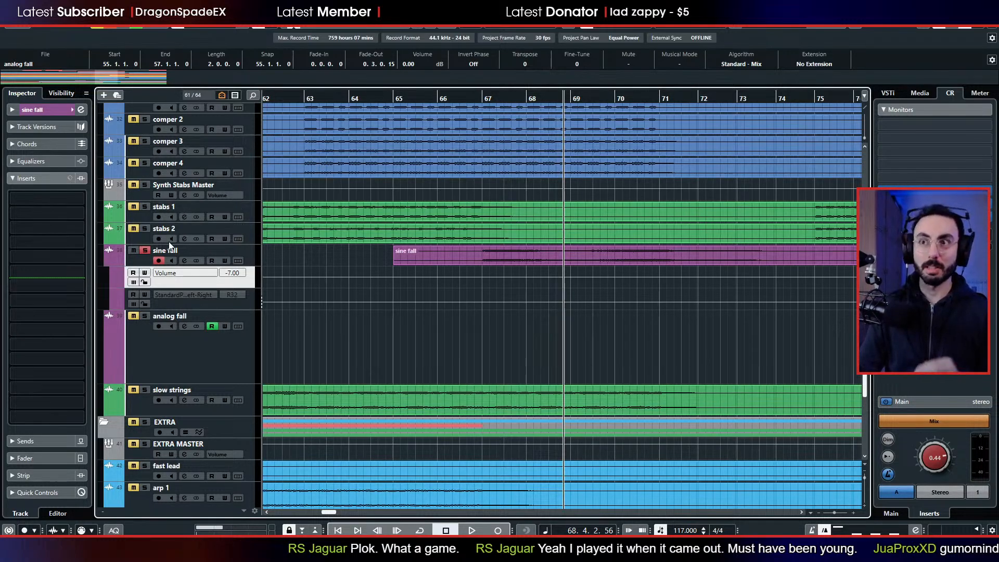
click(180, 307)
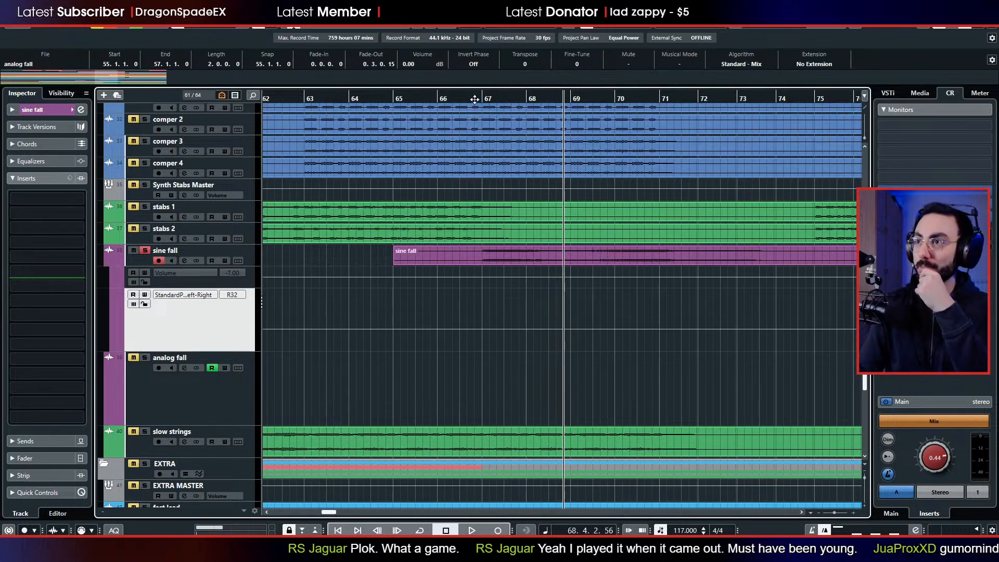
- Centre the sine fall track's pan and make its pan automation lane taller
drag(474, 98, 475, 106)
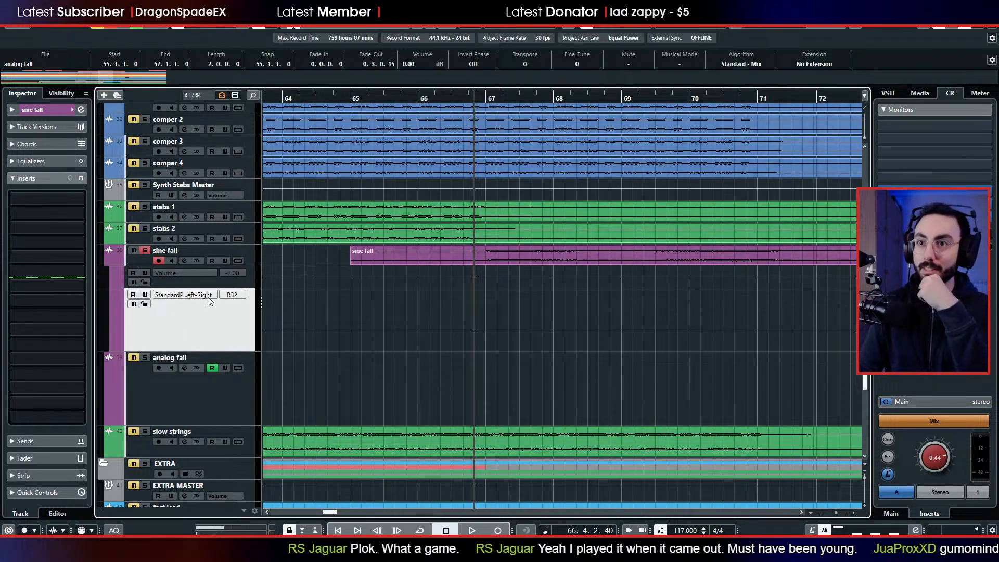
click(48, 109)
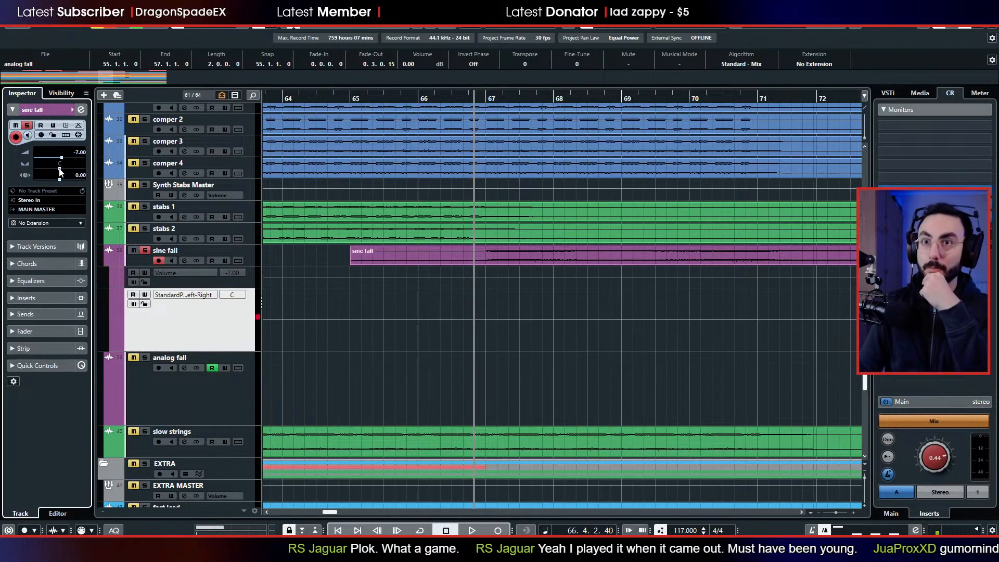
drag(187, 349, 188, 371)
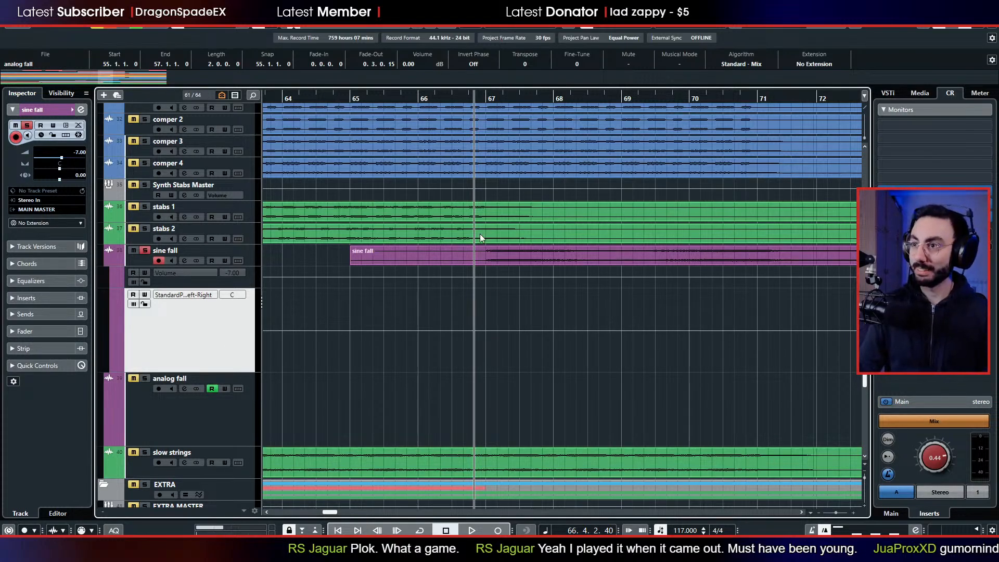
- Audition the soloed sine fall around bar 67 to locate where its pan movement should start
drag(486, 97, 485, 103)
key(space)
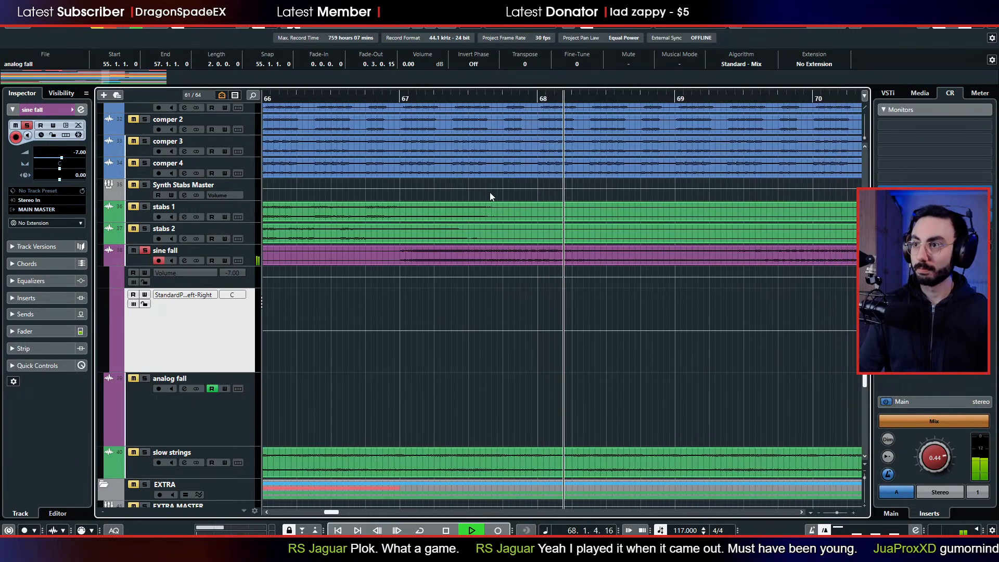
click(373, 98)
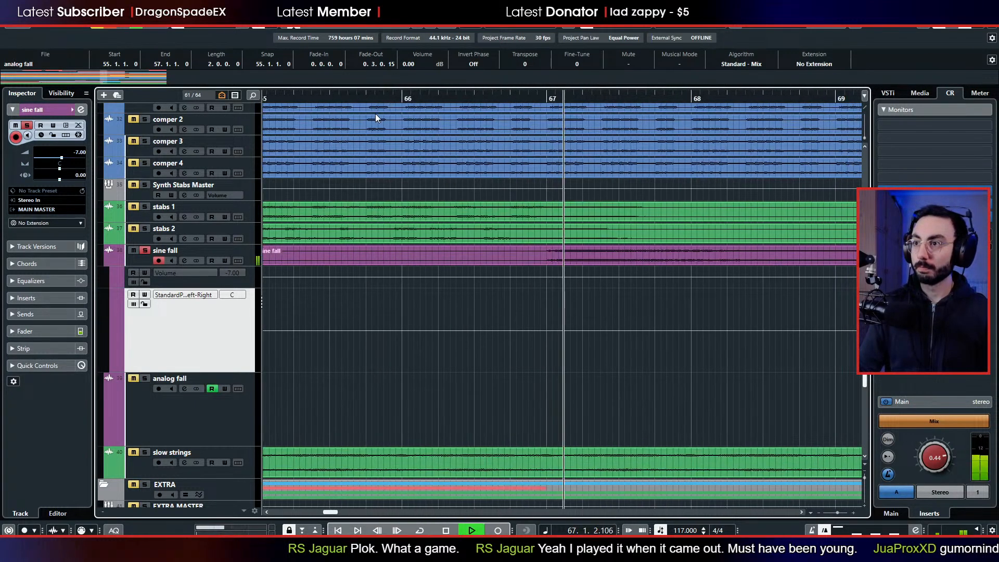
key(space)
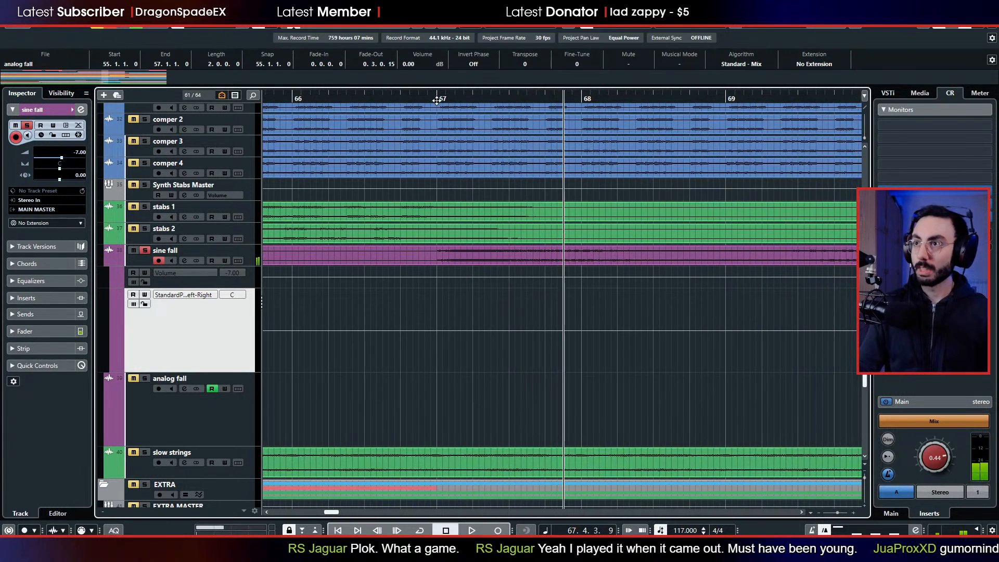
click(437, 99)
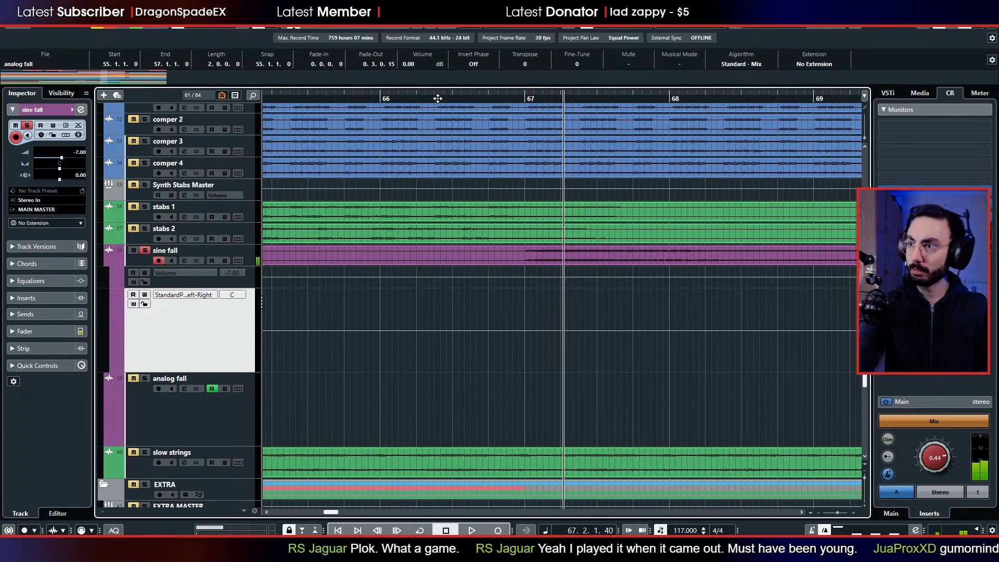
- Add a centred pan automation point at bar 67 and an R61 point at 67.2.1.0 on the sine fall
drag(561, 99, 563, 223)
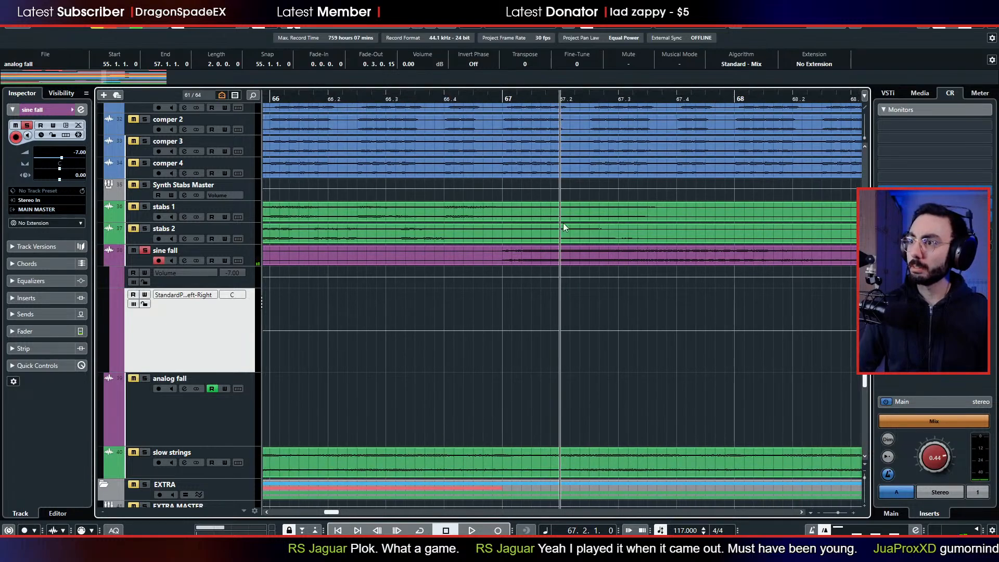
click(559, 329)
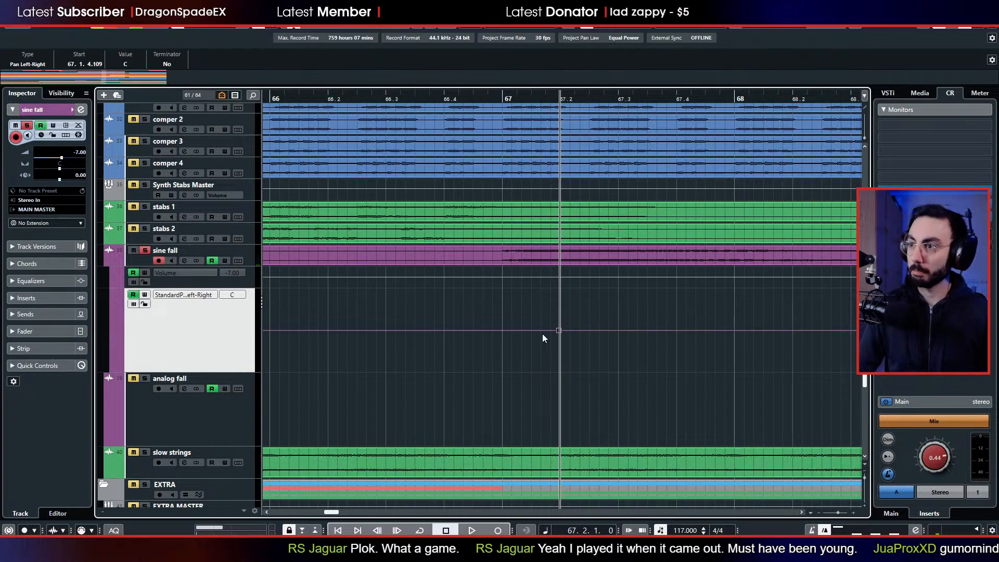
click(501, 330)
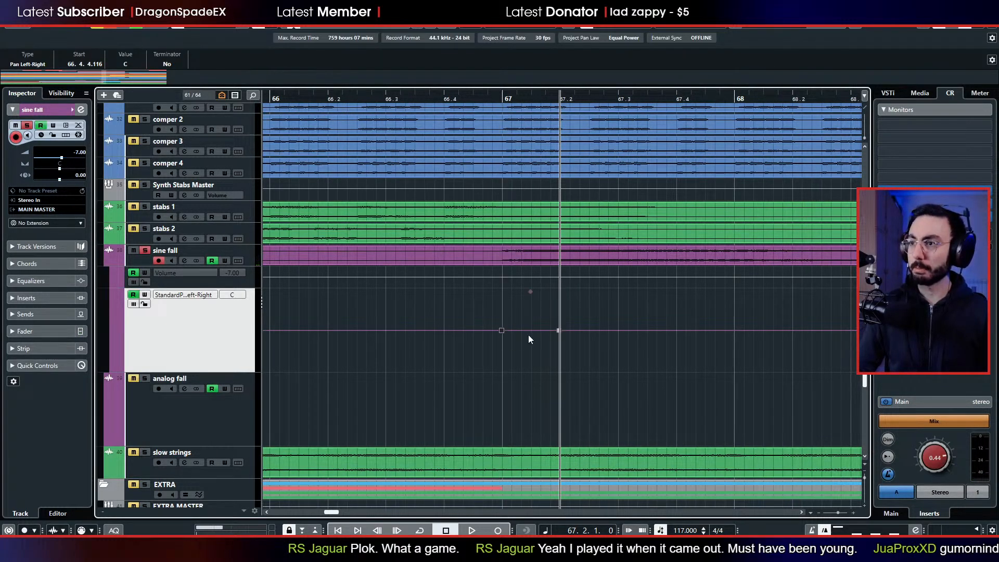
drag(558, 335, 558, 351)
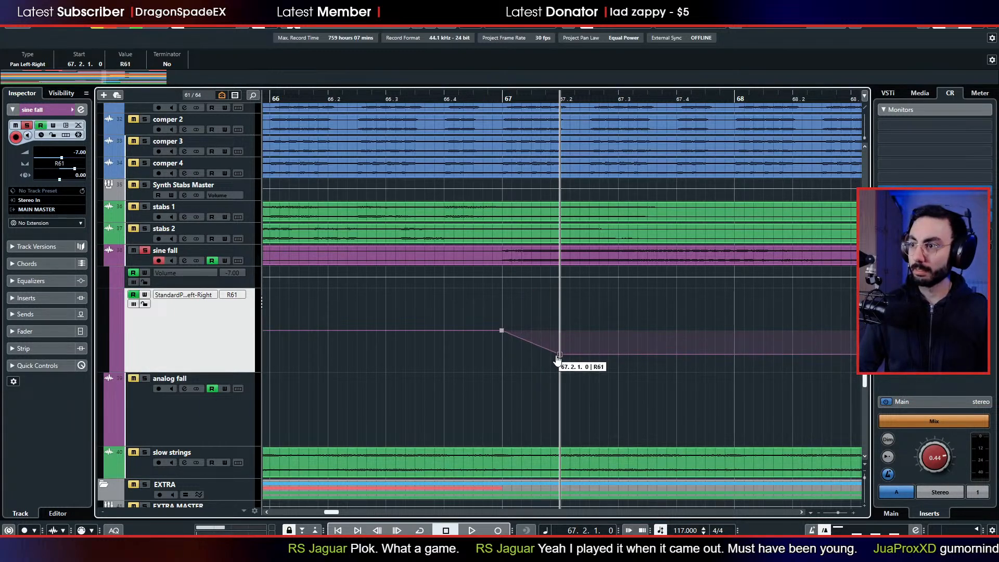
- Play the sine fall past bar 68 and add an L60 pan automation point at 68.3.1.0
key(space)
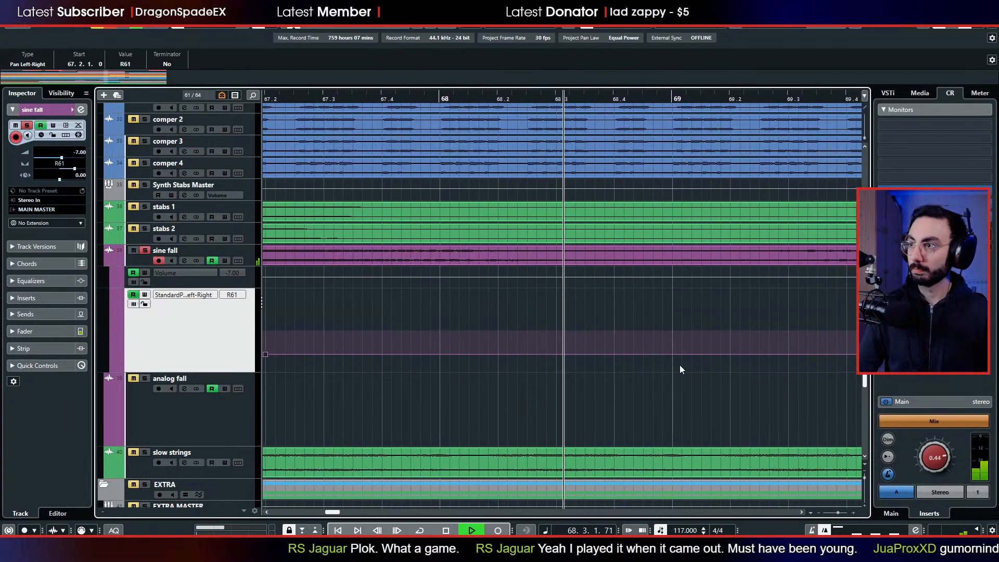
key(space)
click(492, 99)
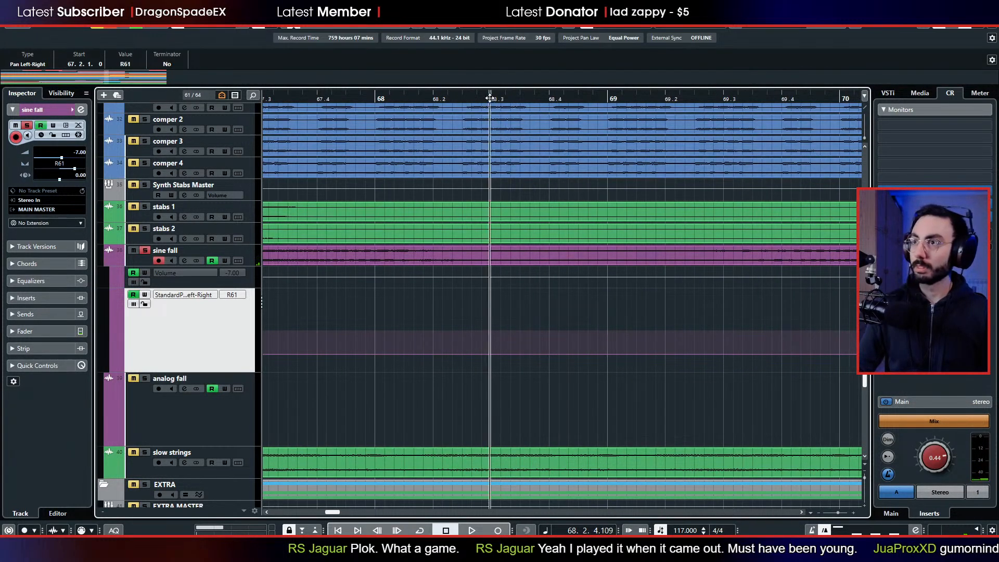
drag(493, 351, 493, 308)
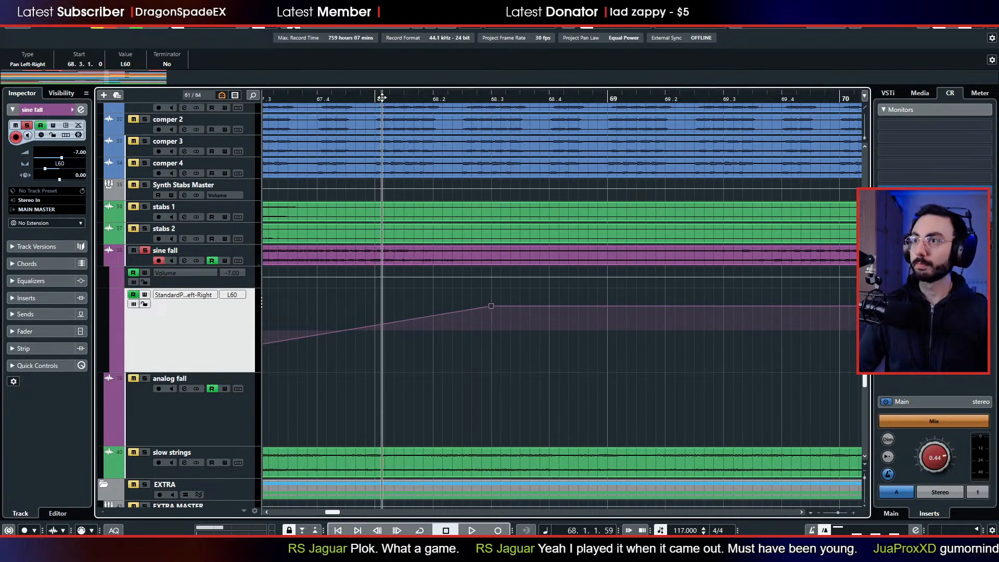
- Replay the sine fall up to bar 69 and hold the pan with another L60 point at about 69.1.1.28
drag(382, 98, 337, 93)
key(space)
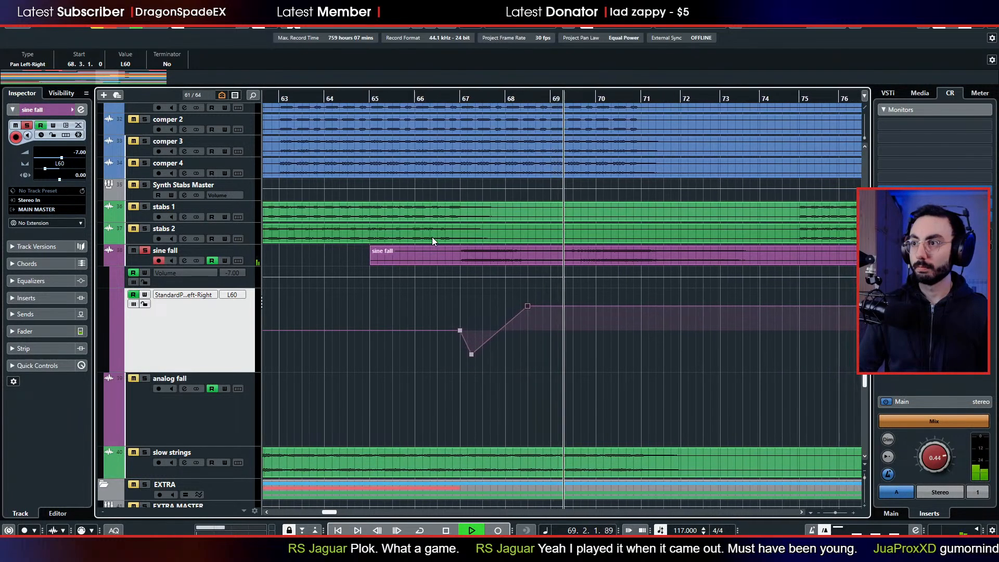
key(space)
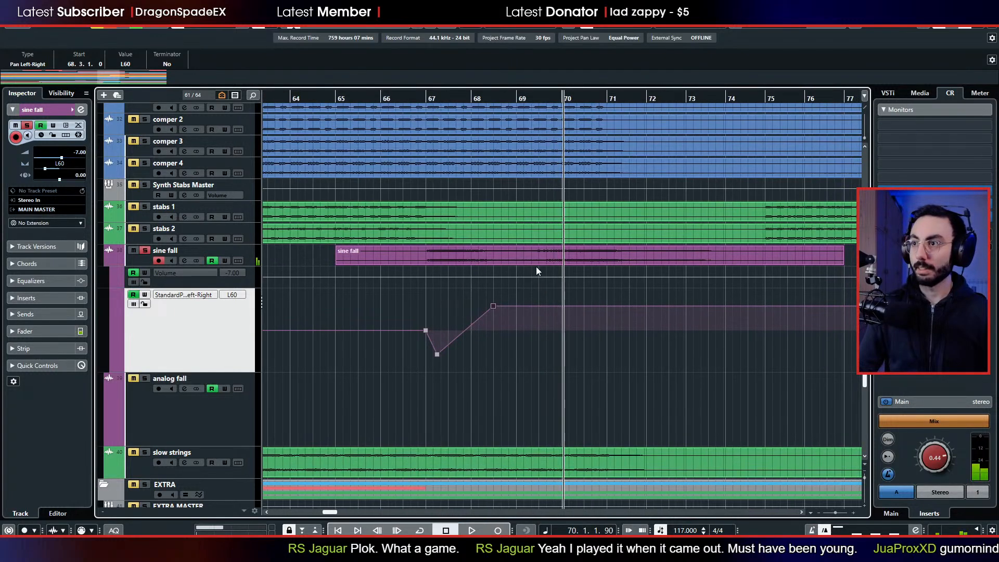
click(491, 97)
key(space)
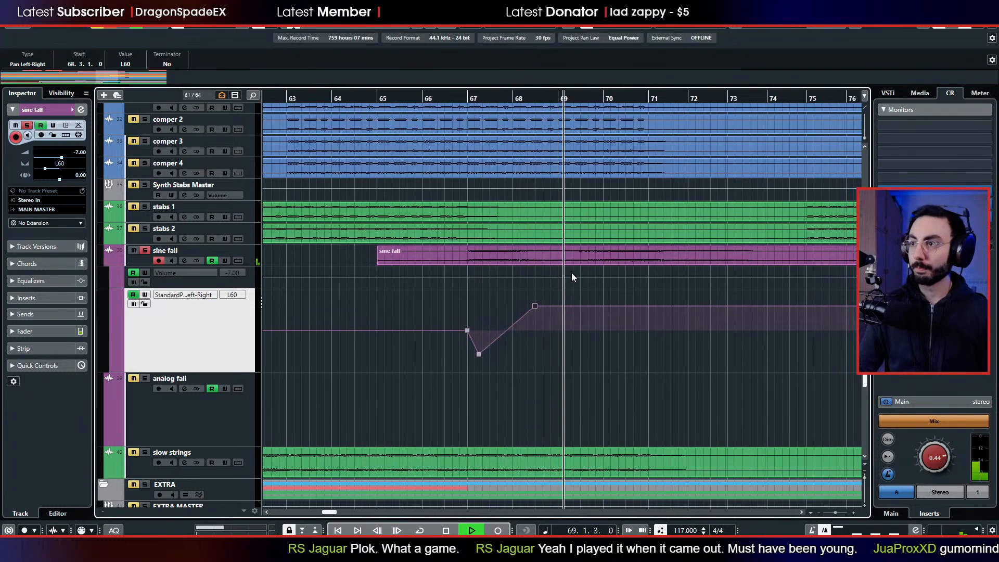
key(space)
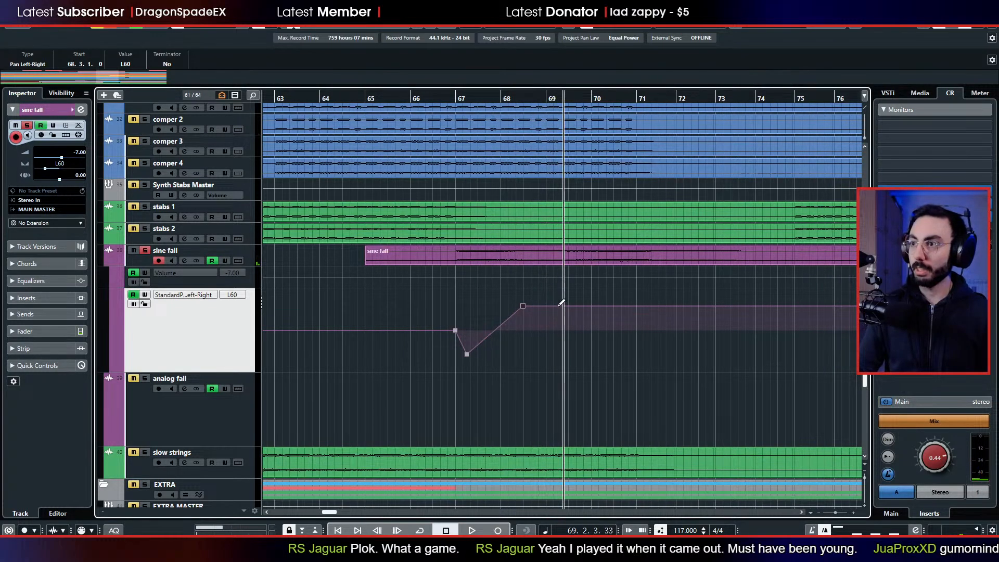
- Play the sine fall on to bar 71 and add an R64 pan automation point at about 71.2.1.80
key(space)
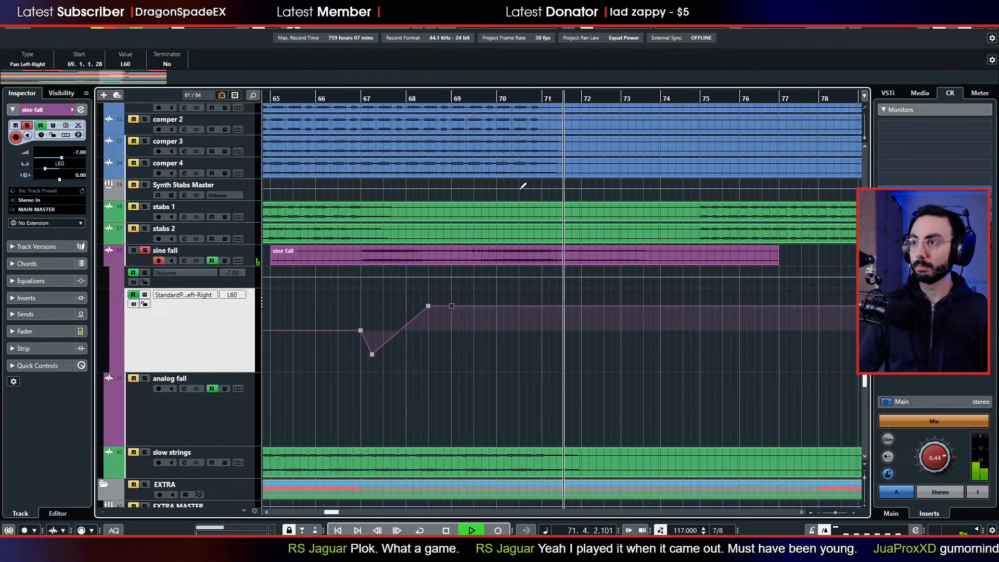
click(522, 99)
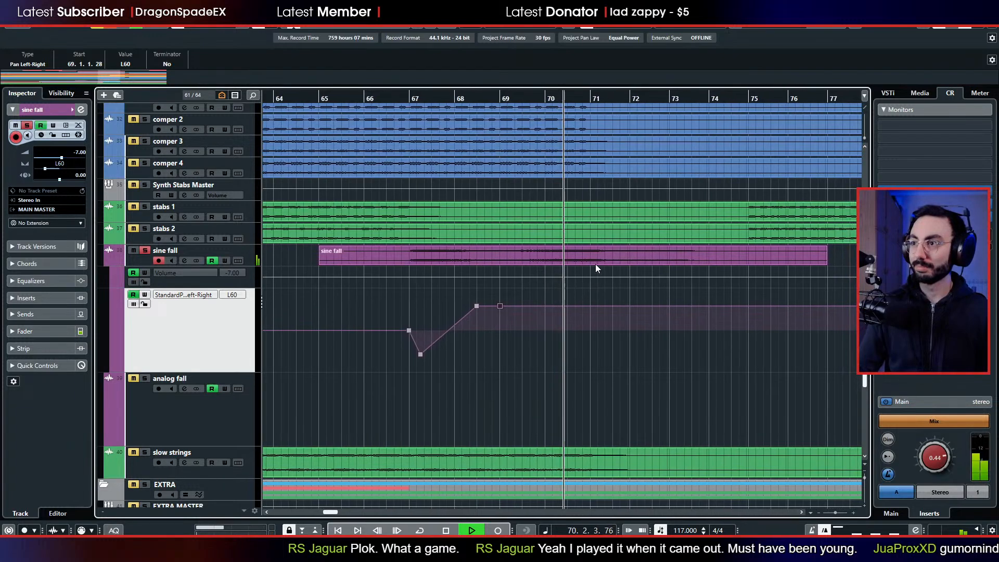
key(space)
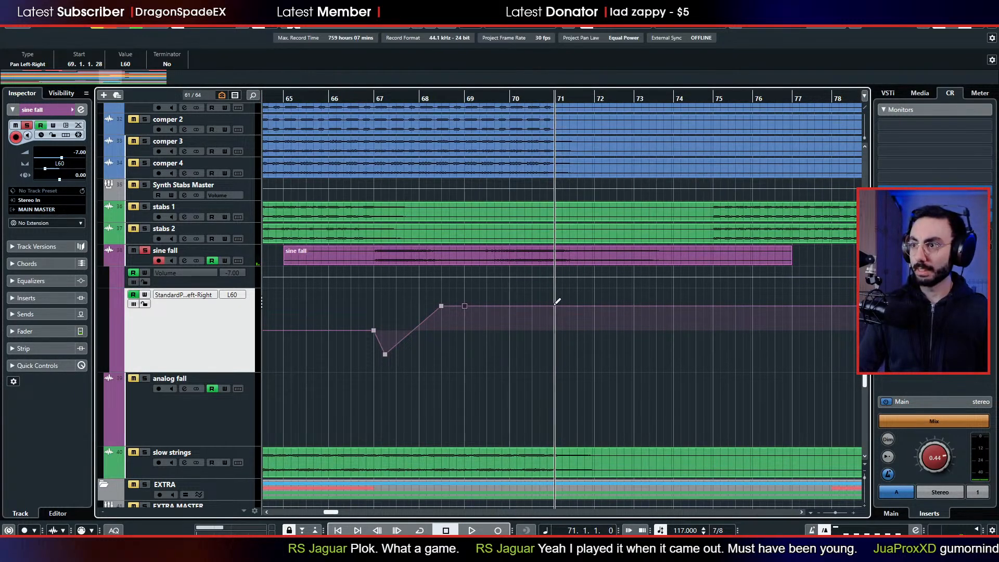
drag(564, 306, 562, 355)
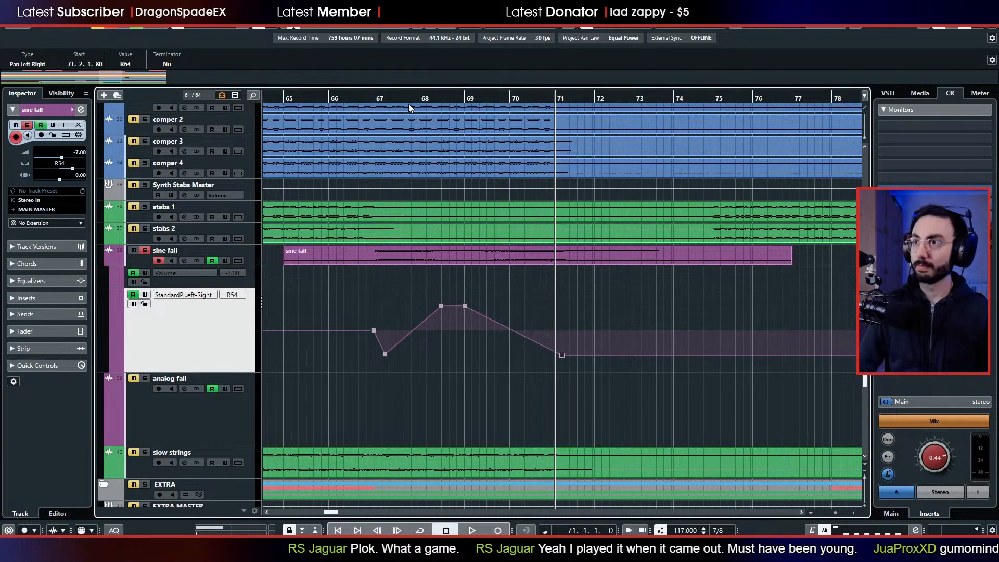
- Unsolo the sine fall, play it in the full mix and add an L62 pan point at 72.5.1.0
key(space)
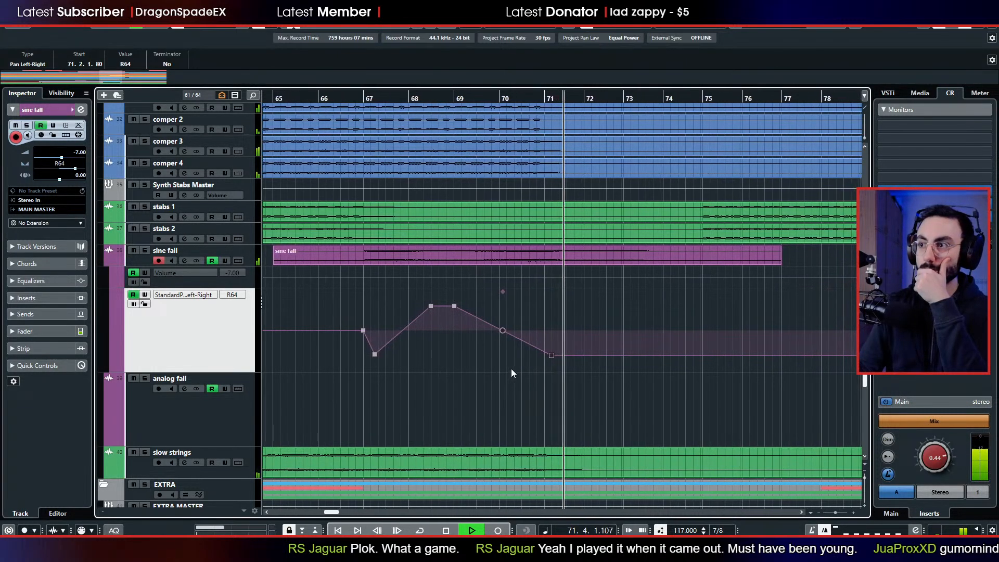
key(space)
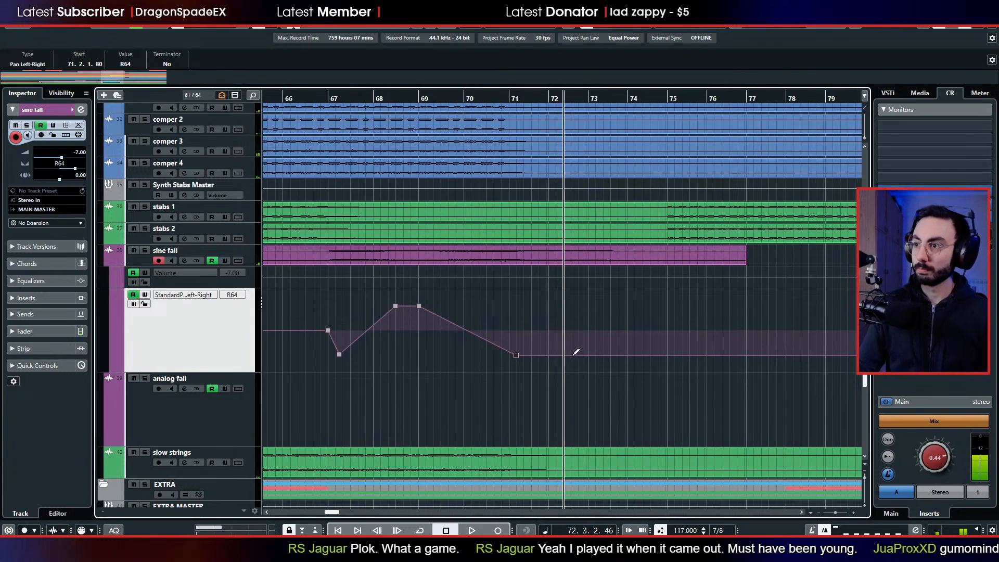
drag(572, 355, 572, 309)
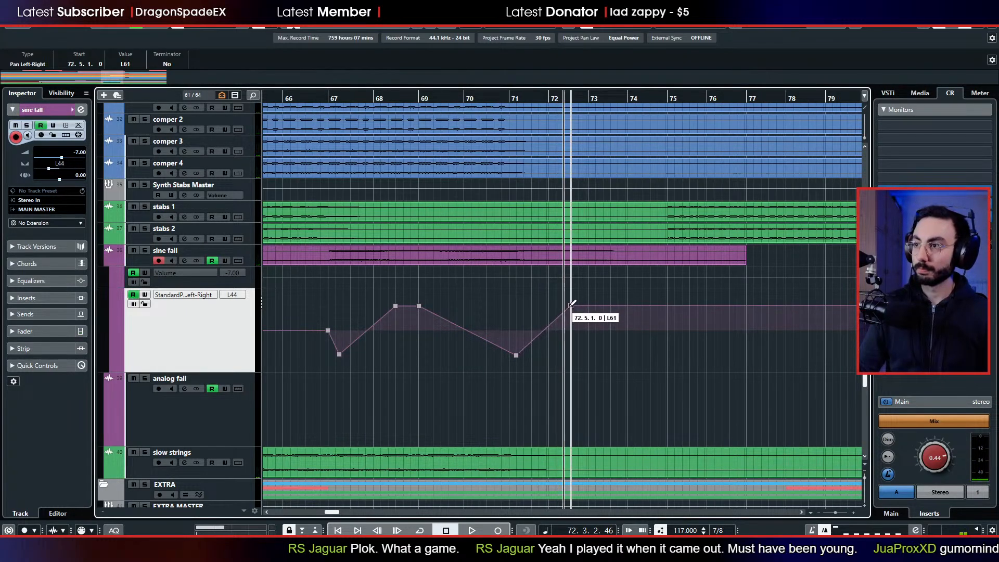
- Replay the pan sweep in the full mix and move the last L62 point to 72.1.1.0
key(space)
click(453, 99)
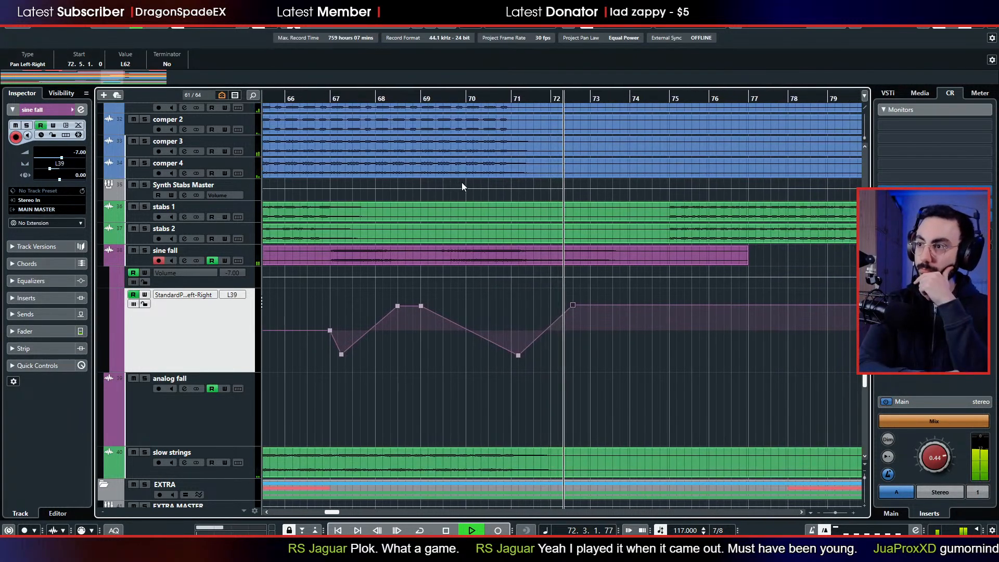
key(space)
drag(558, 306, 546, 310)
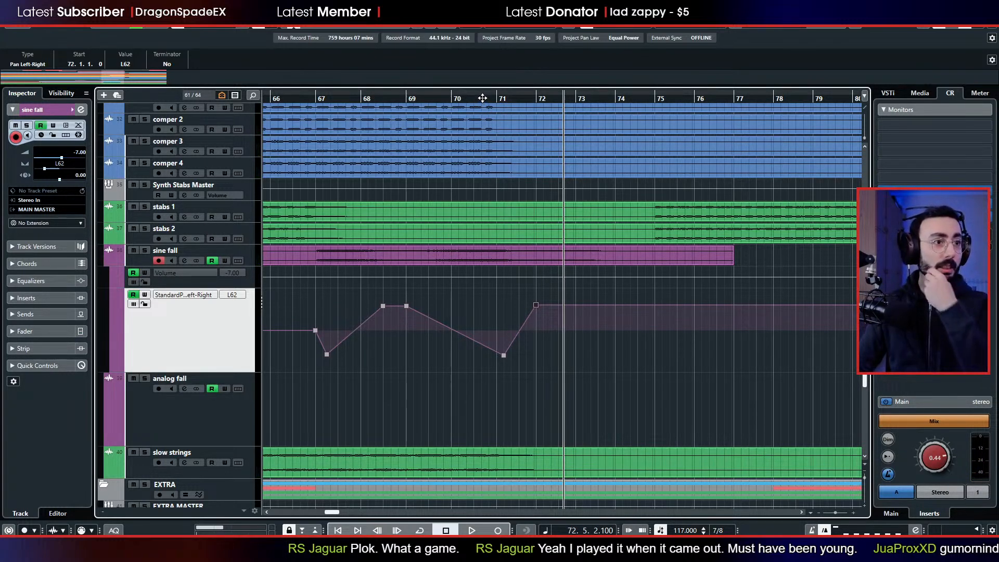
- Listen again from around bar 69 and move the R64 pan point to 71.1.1.0
drag(470, 99, 413, 101)
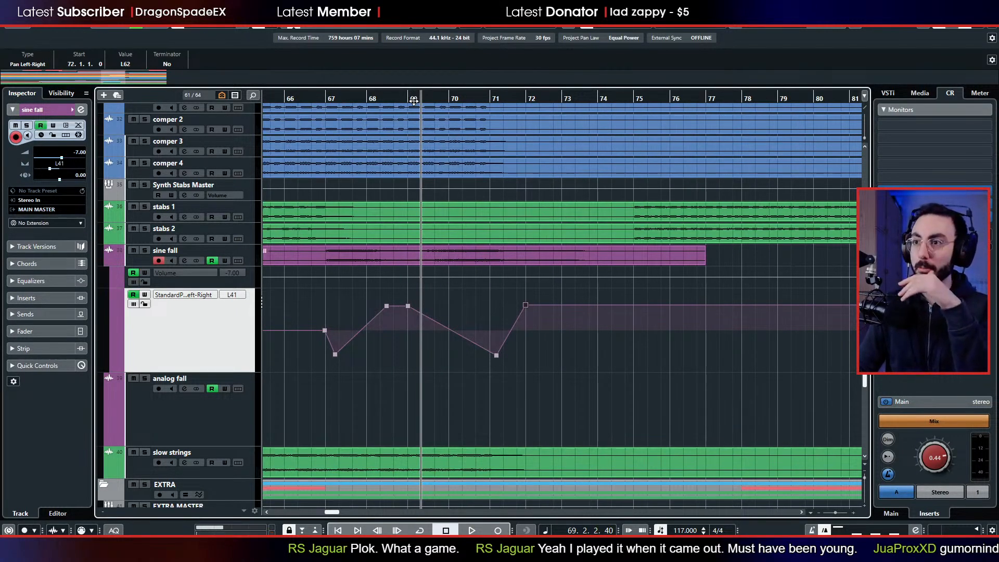
key(space)
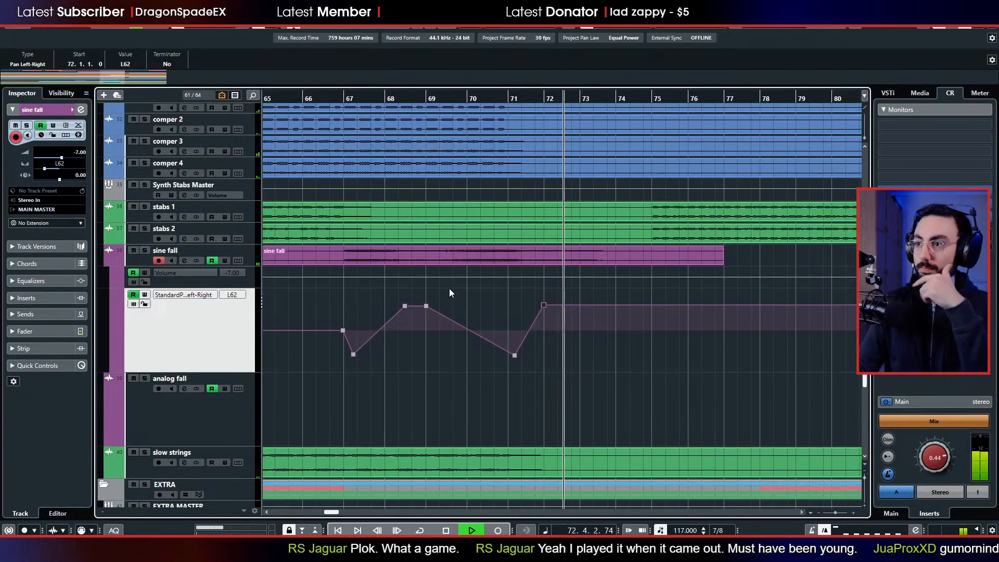
key(space)
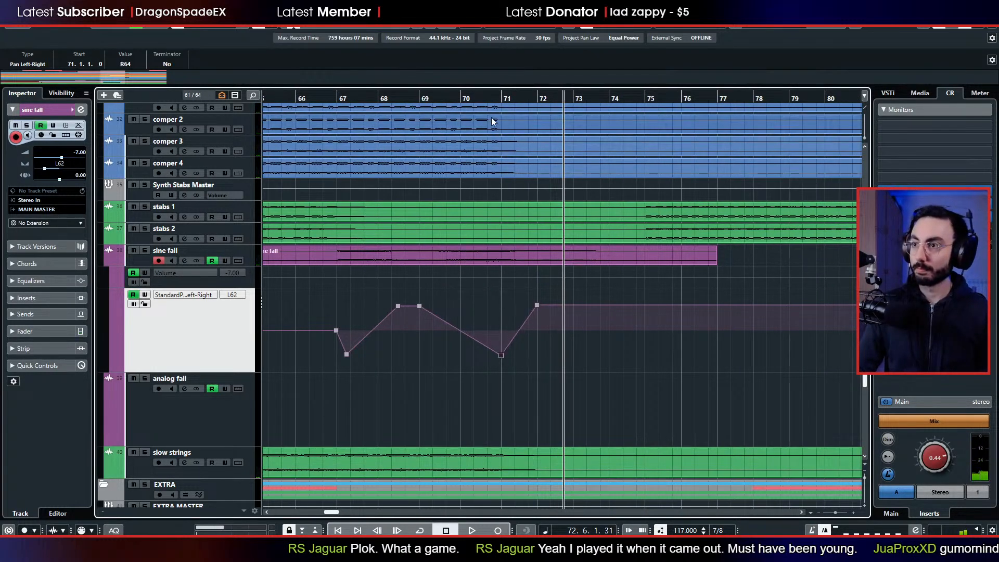
- Play the full mix beyond the sine fall clip, hide the track's automation lanes and replay from about bar 65
key(space)
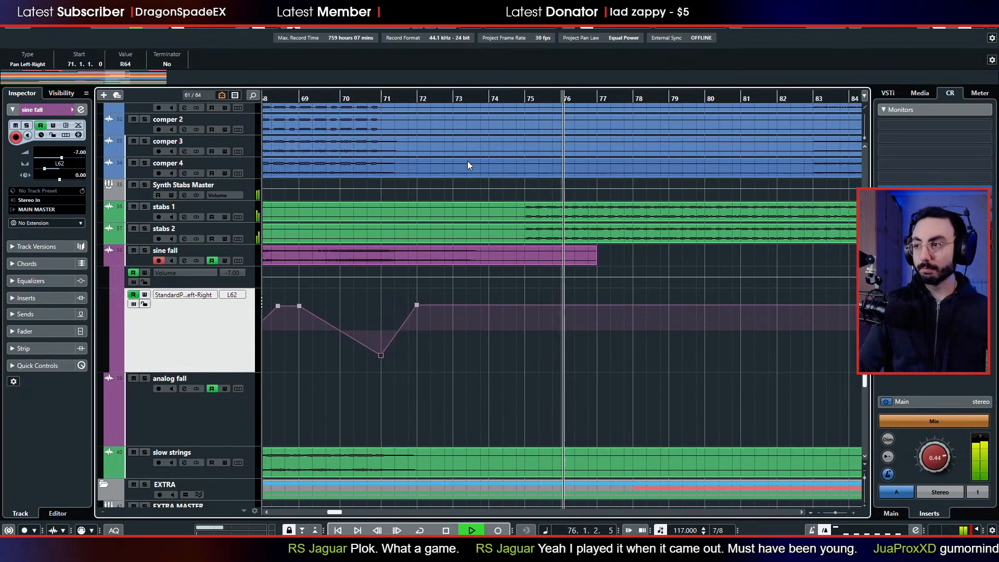
scroll(653, 361, down, 5)
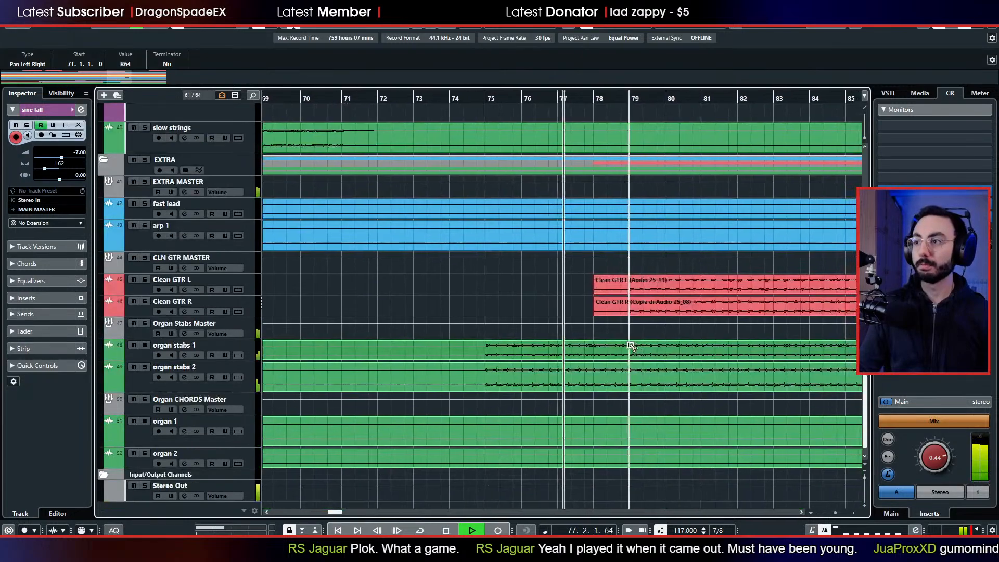
scroll(631, 349, up, 5)
scroll(631, 350, down, 2)
scroll(628, 344, down, 3)
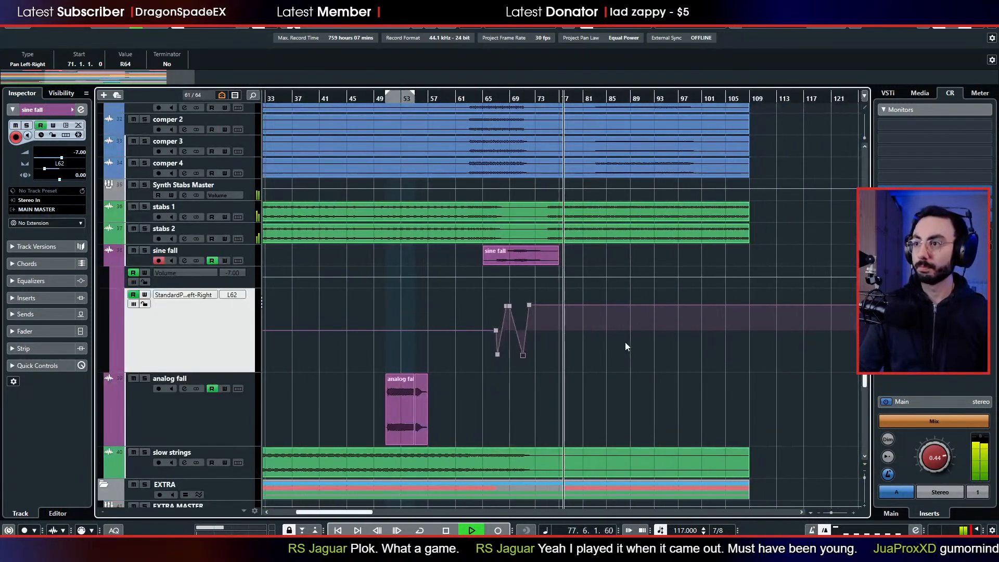
click(108, 265)
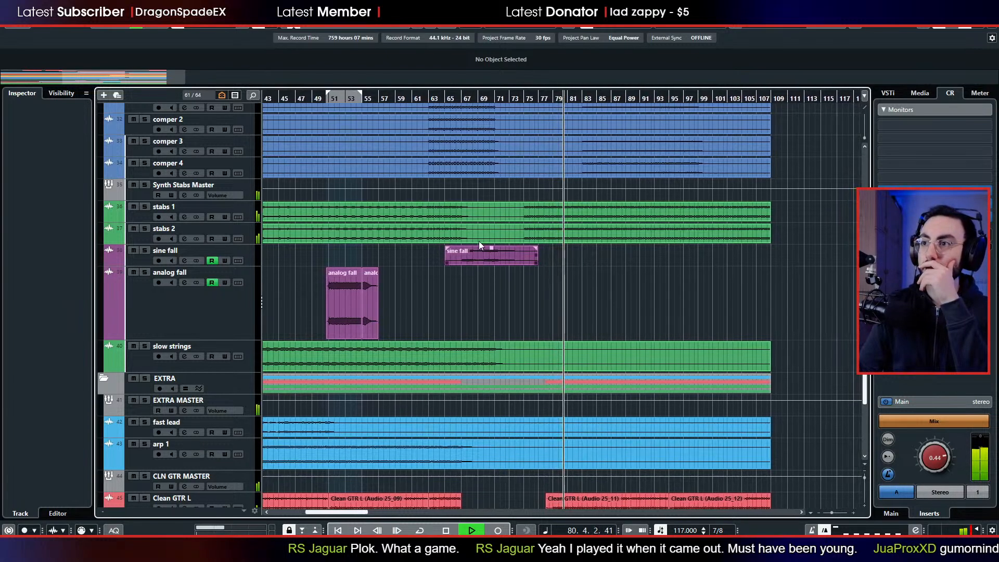
click(449, 99)
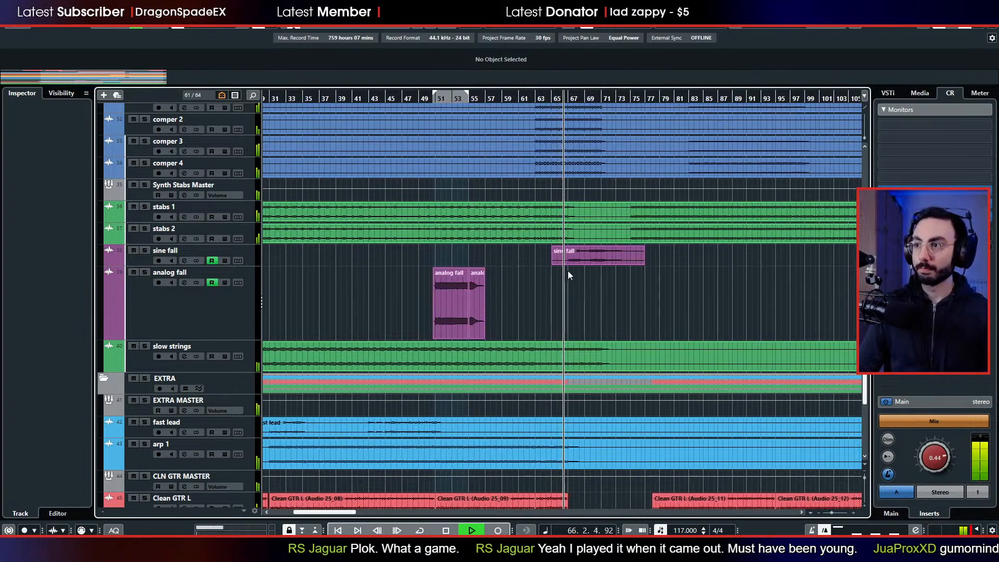
- Loop playback of the sine fall from bar 67 to bar 74 and solo its track
click(307, 25)
drag(557, 257, 579, 258)
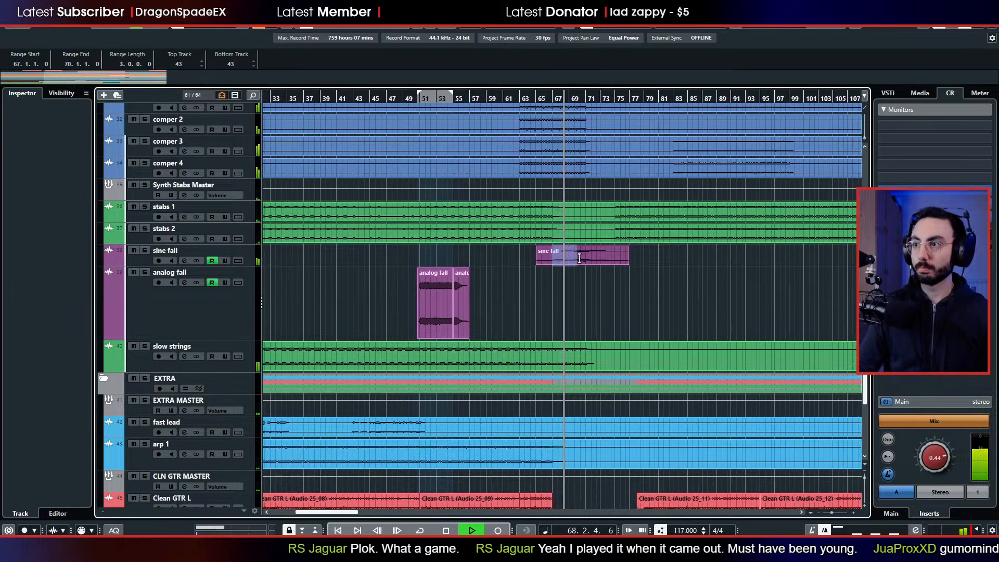
key(shift+g)
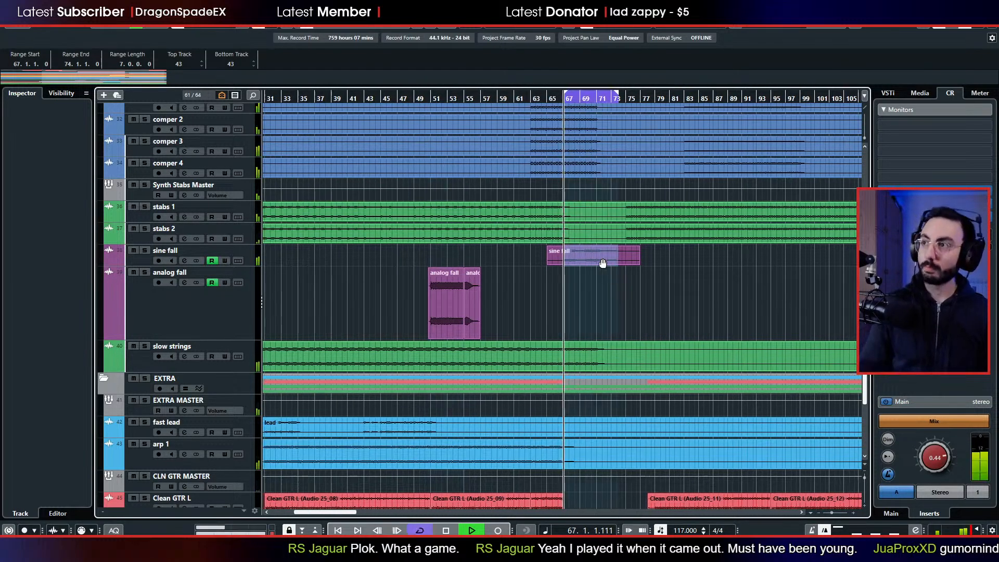
click(145, 252)
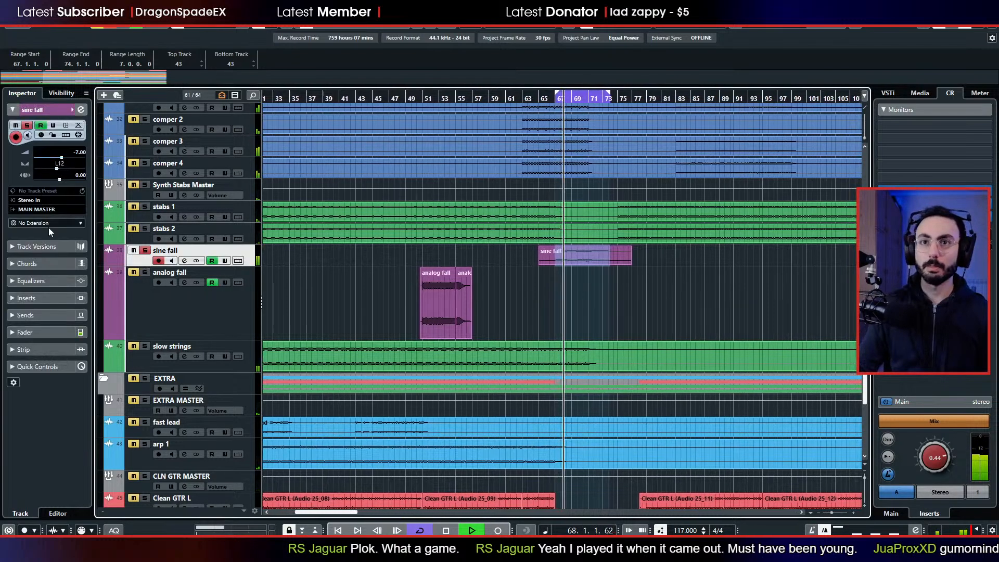
- Insert TDR Nova on the sine fall track and set its spectrum analyzer to show the output signal
click(52, 299)
click(48, 197)
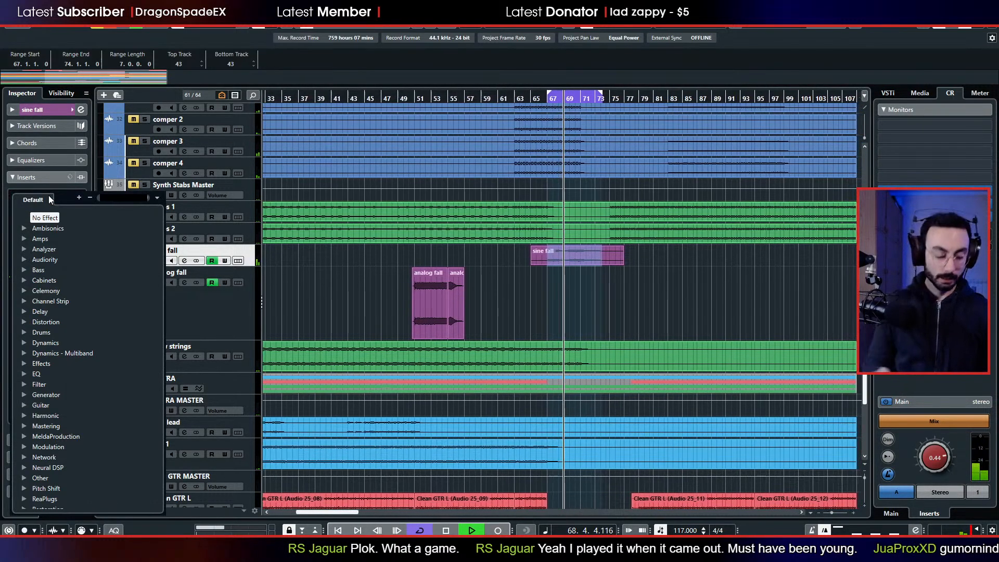
text(mon)
key(Return)
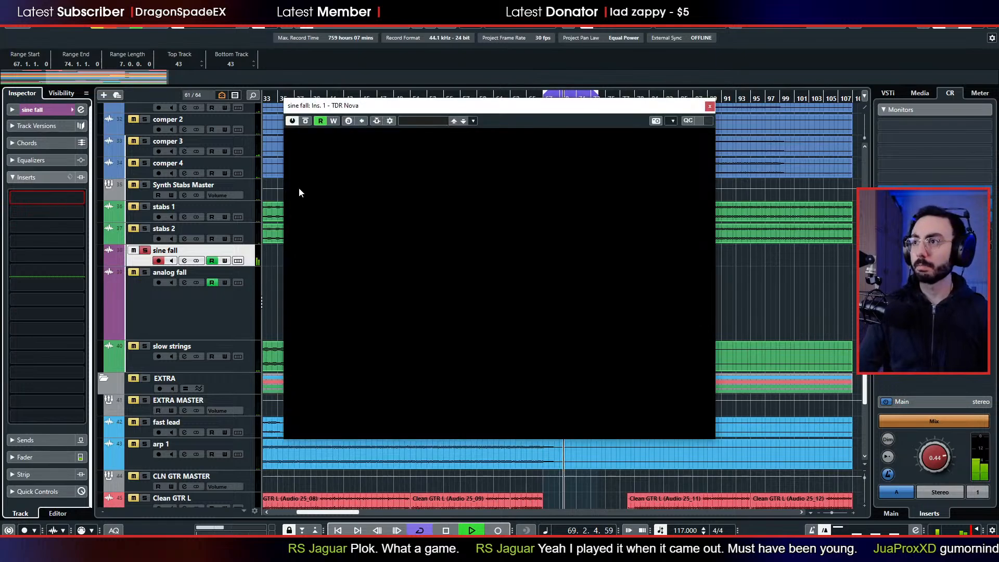
click(700, 166)
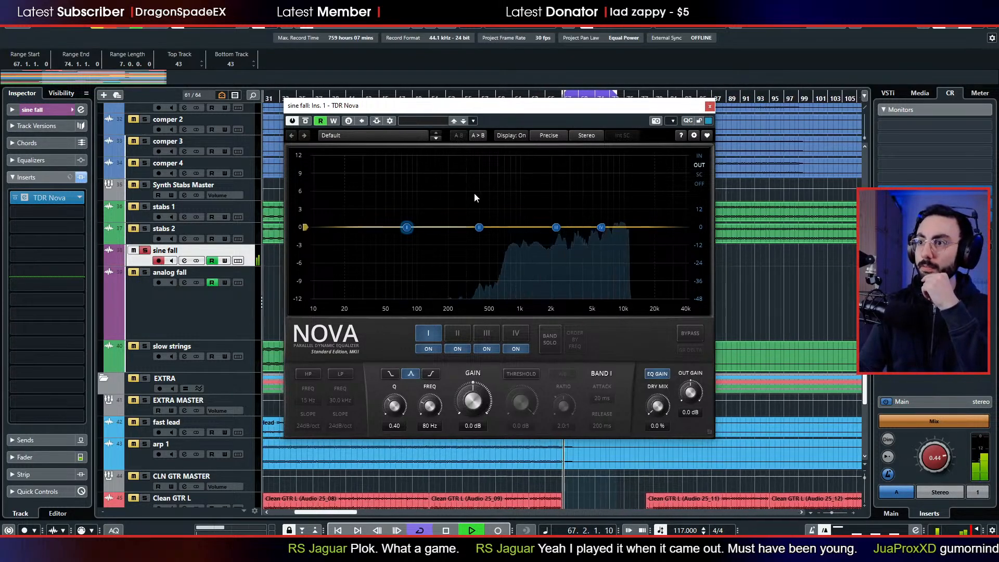
- Enable Nova's high-pass filter on the sine fall, raise its cutoff frequency and close the plug-in
click(308, 374)
drag(314, 402, 314, 364)
click(710, 106)
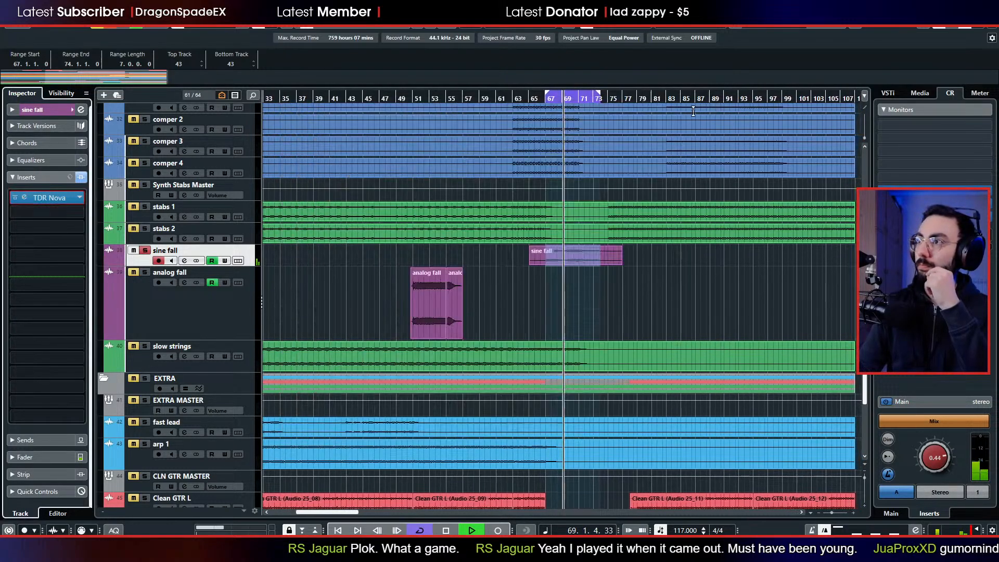
- Unsolo the sine fall, turn off looping and listen on through the full mix into the brass passage after bar 75
click(122, 28)
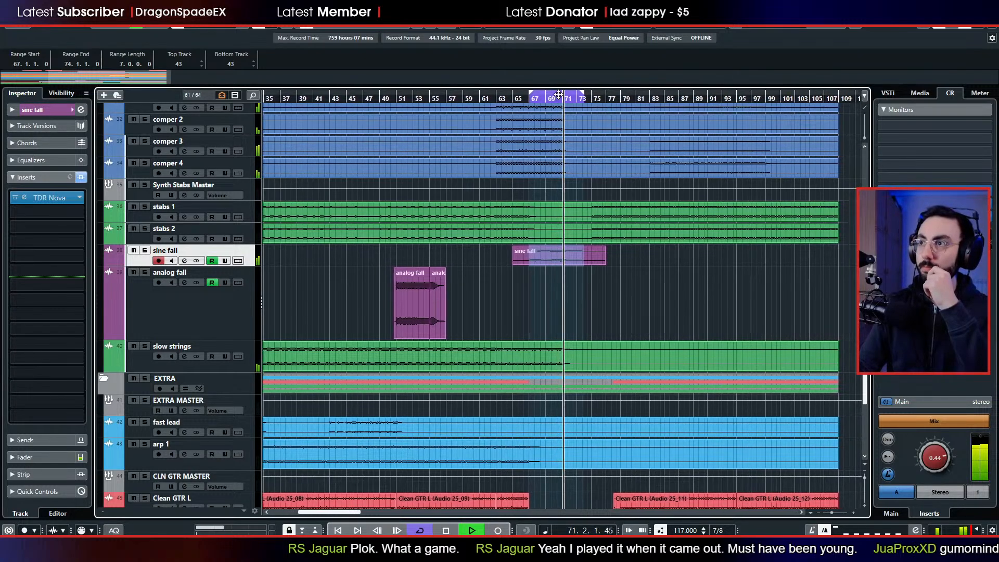
click(553, 95)
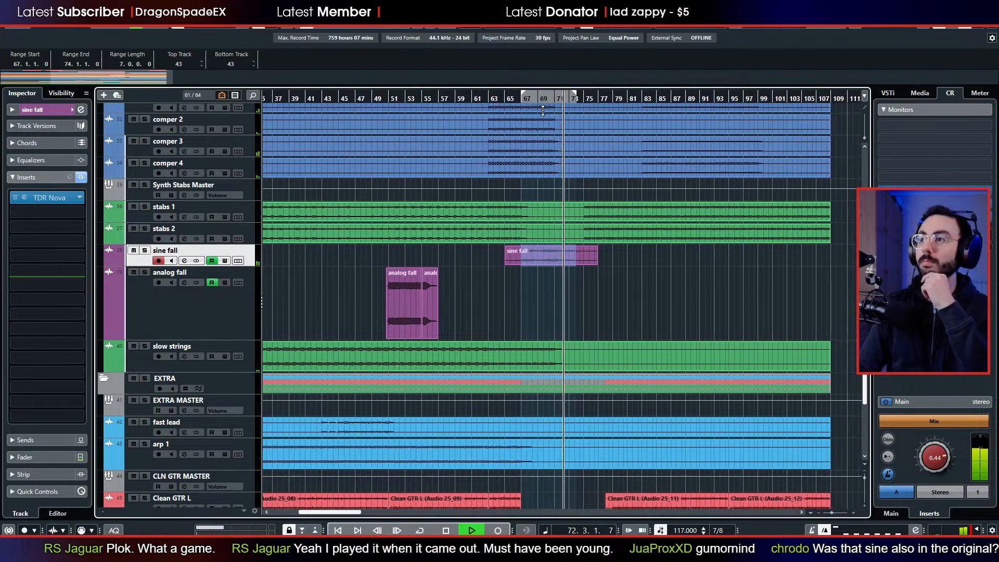
scroll(554, 241, up, 3)
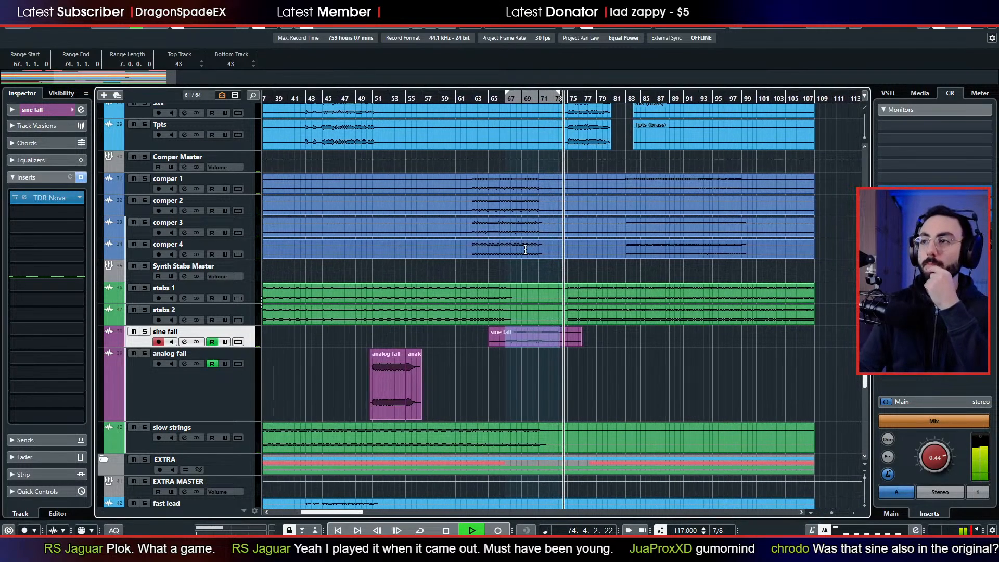
scroll(525, 249, up, 3)
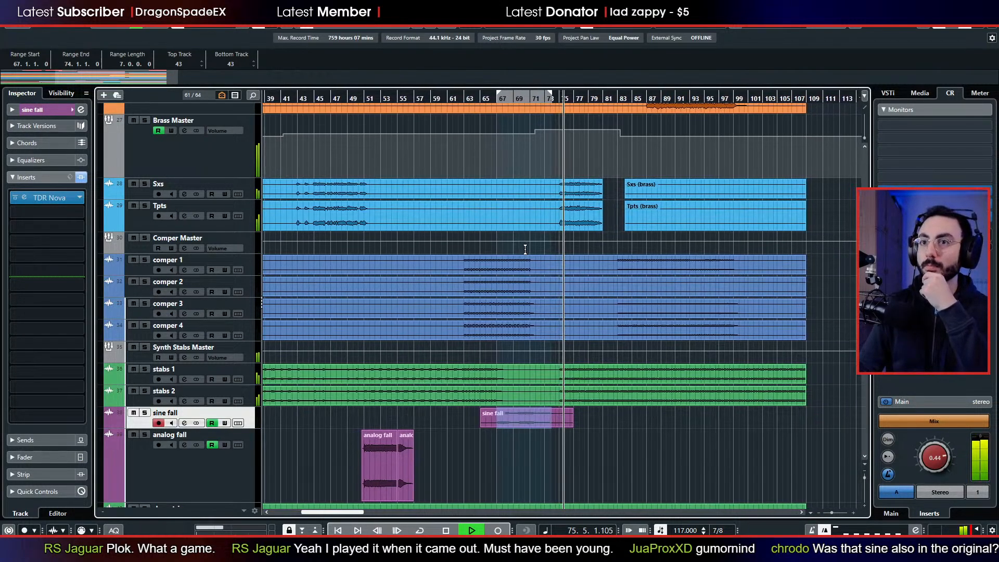
scroll(525, 249, up, 3)
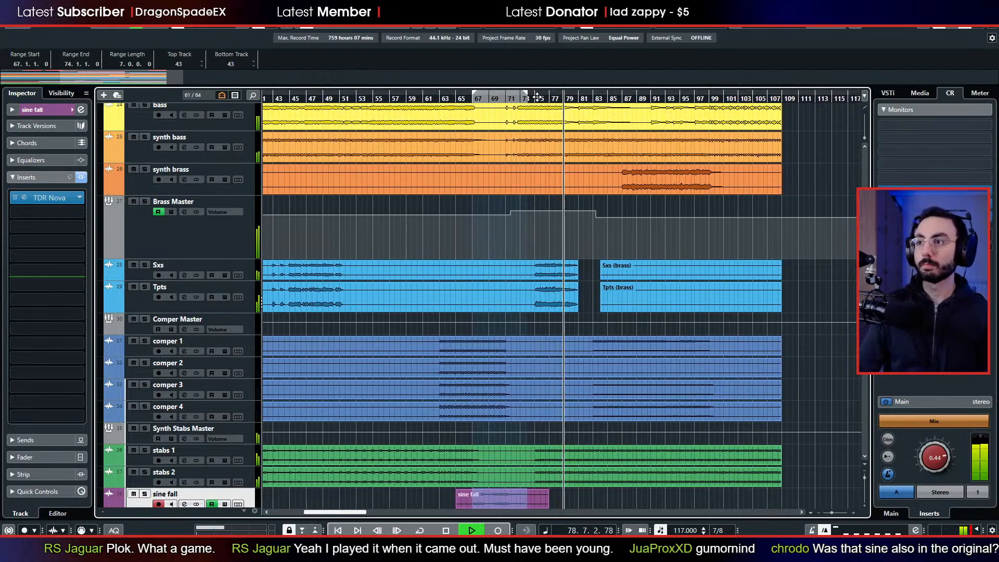
- Loop the brass passage from bar 75 to bar 81, solo Brass Master and stop playback
key(space)
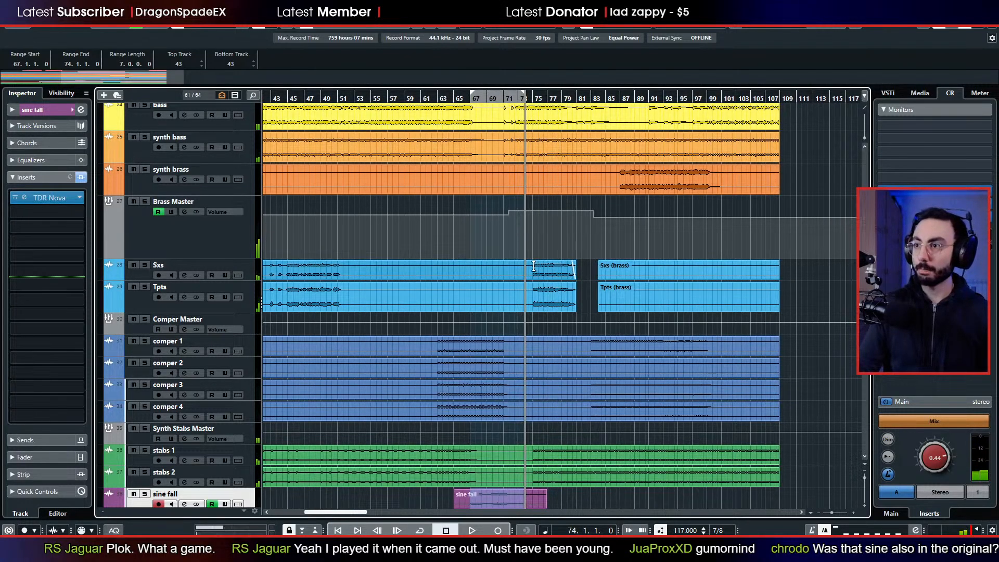
drag(539, 266, 580, 265)
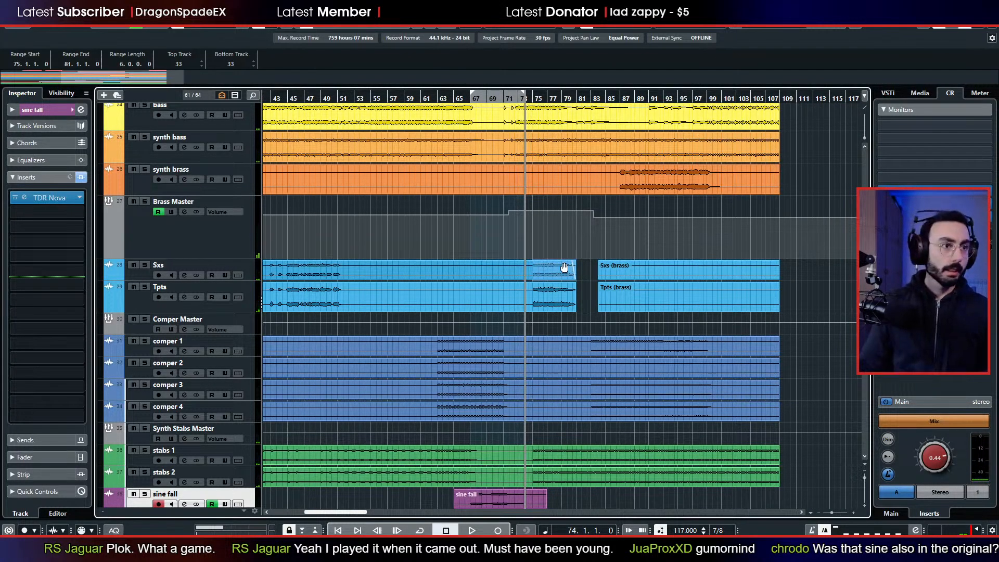
key(shift+g)
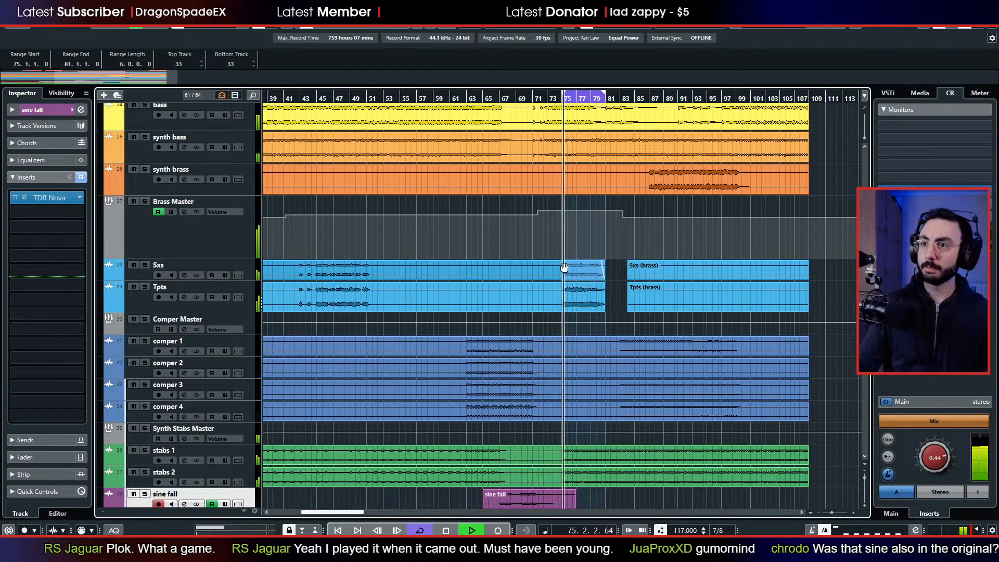
click(145, 202)
key(space)
- Find the Pre 1973 preamp among the effects and insert it in Brass Master's first insert slot
click(49, 144)
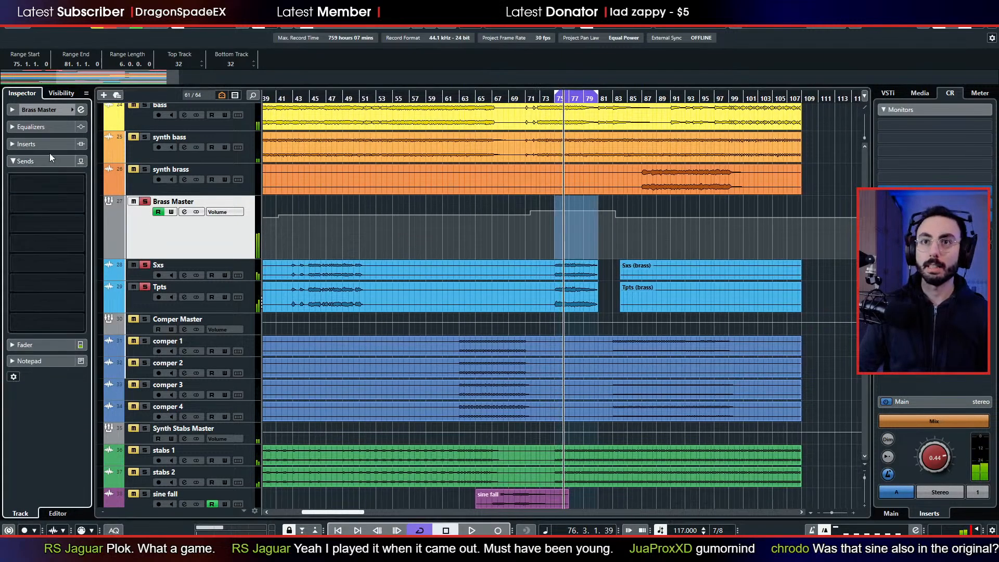
click(54, 163)
text(prea)
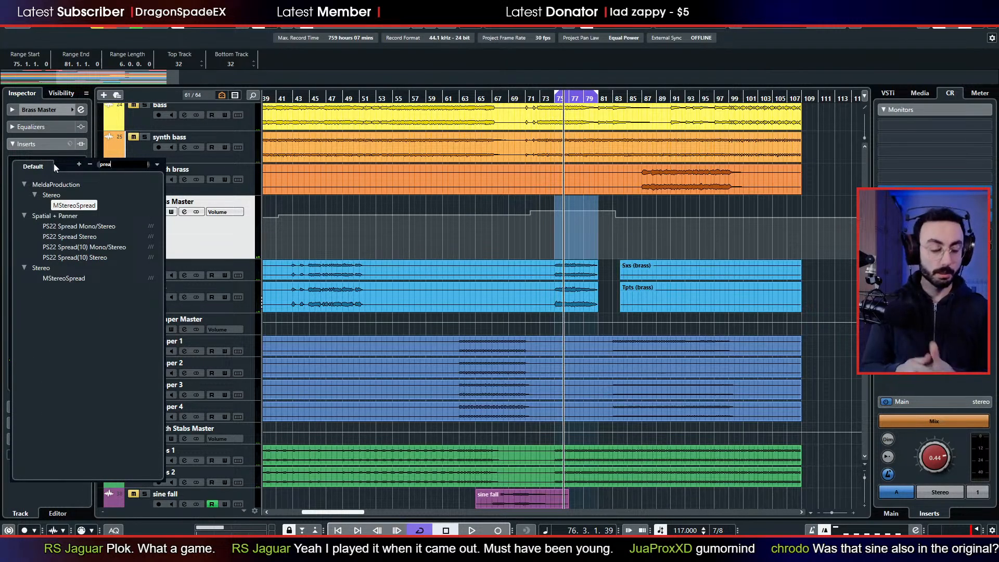
text(mp)
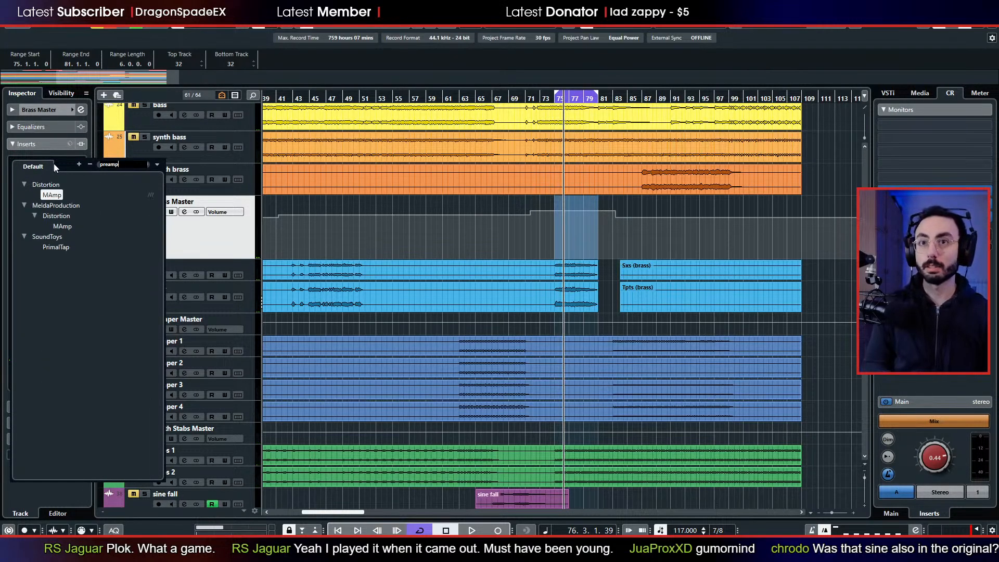
key(BackSpace)
key(BackSpace)
key(BackSpace)
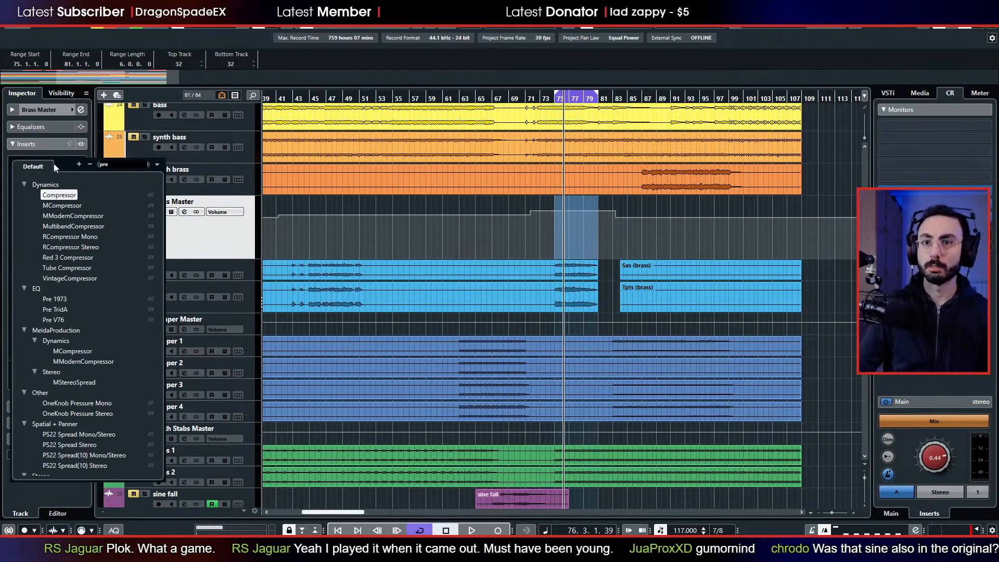
key(Escape)
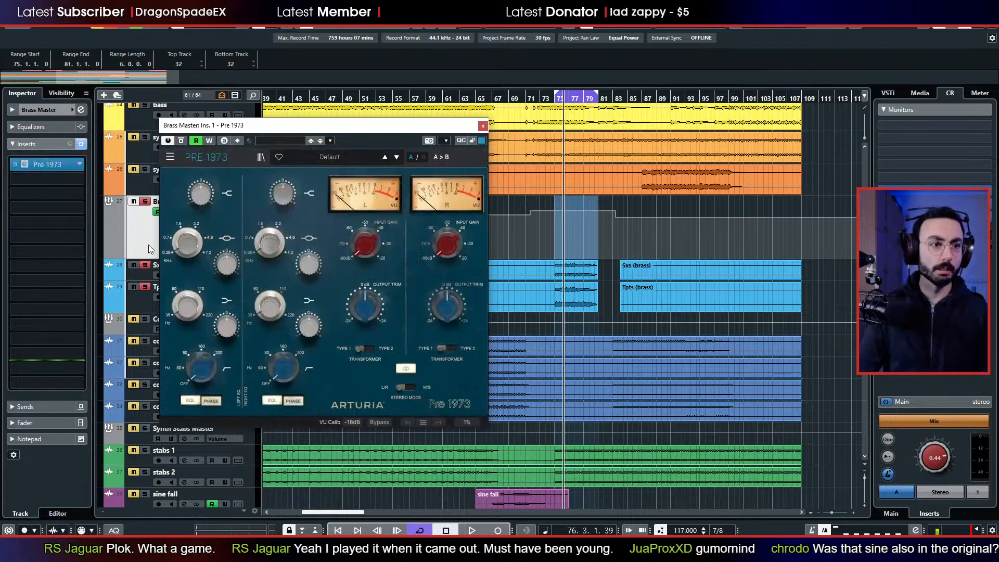
- Play the soloed brass loop and raise Pre 1973's input gain to about -27.7 dB
mouse_move(190, 251)
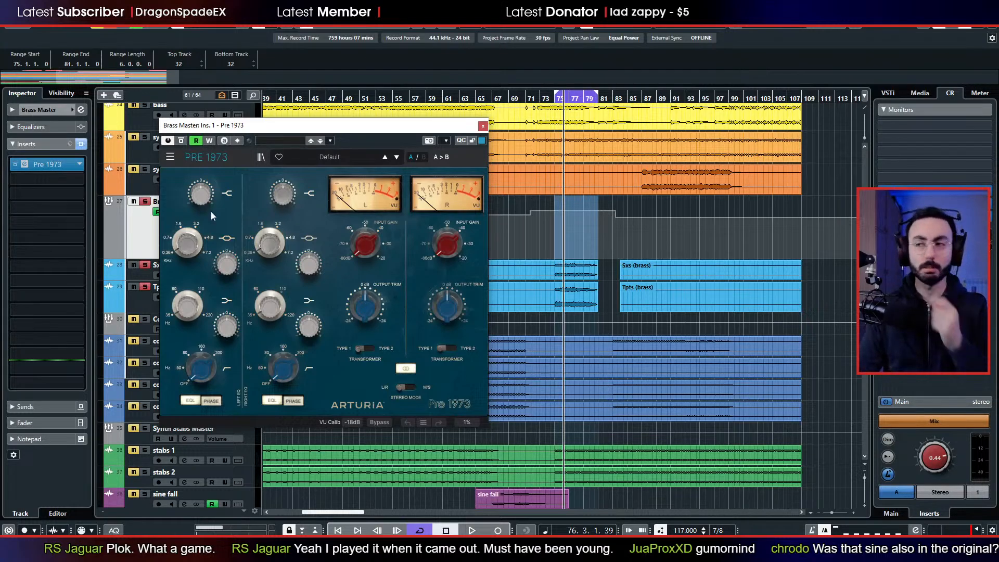
key(space)
mouse_move(351, 248)
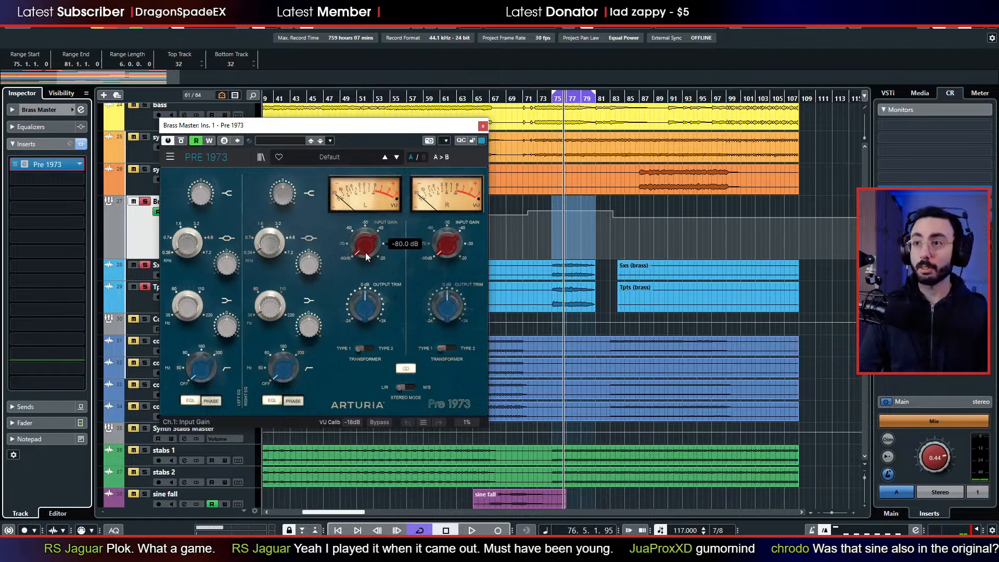
drag(363, 251, 373, 229)
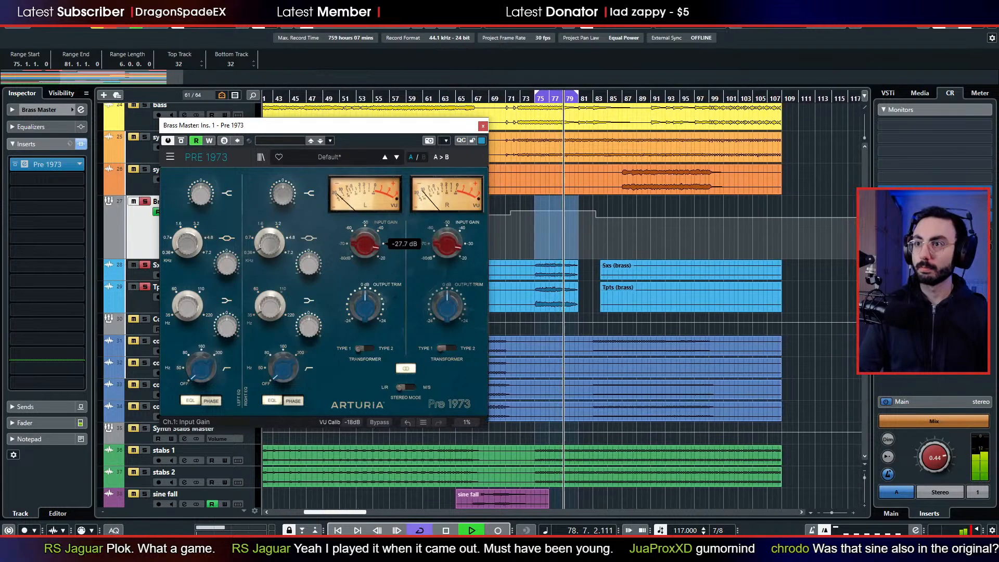
- Try Pre 1973's output trim, reset it to 0 dB, fine-tune the input gain and close the plug-in
mouse_move(366, 303)
mouse_down()
mouse_move(367, 285)
mouse_move(367, 294)
mouse_up()
double_click(363, 311)
drag(364, 243, 364, 242)
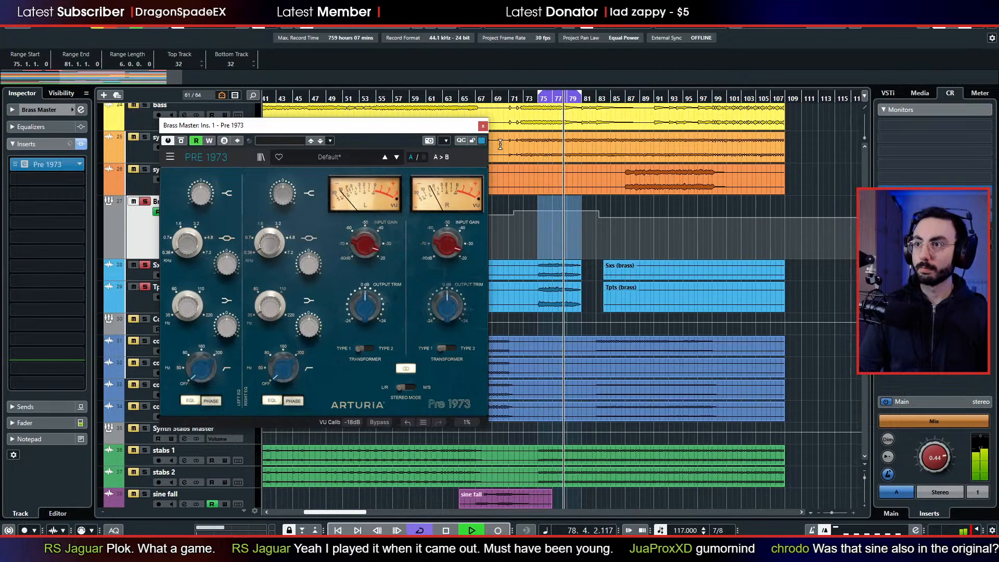
click(484, 126)
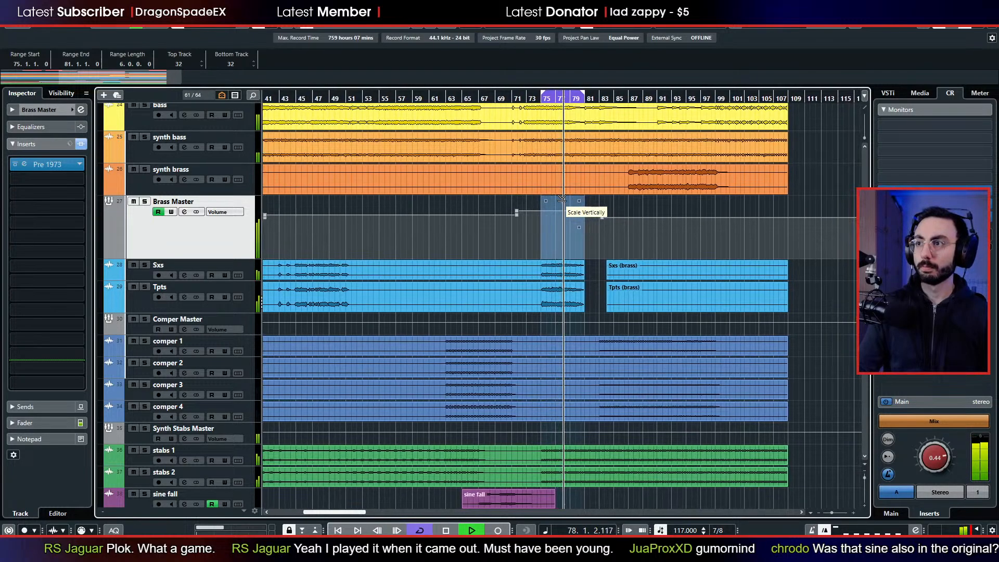
- Stop playback and add a Brass Master volume automation point of -3.05 at 1.1.1.0
key(space)
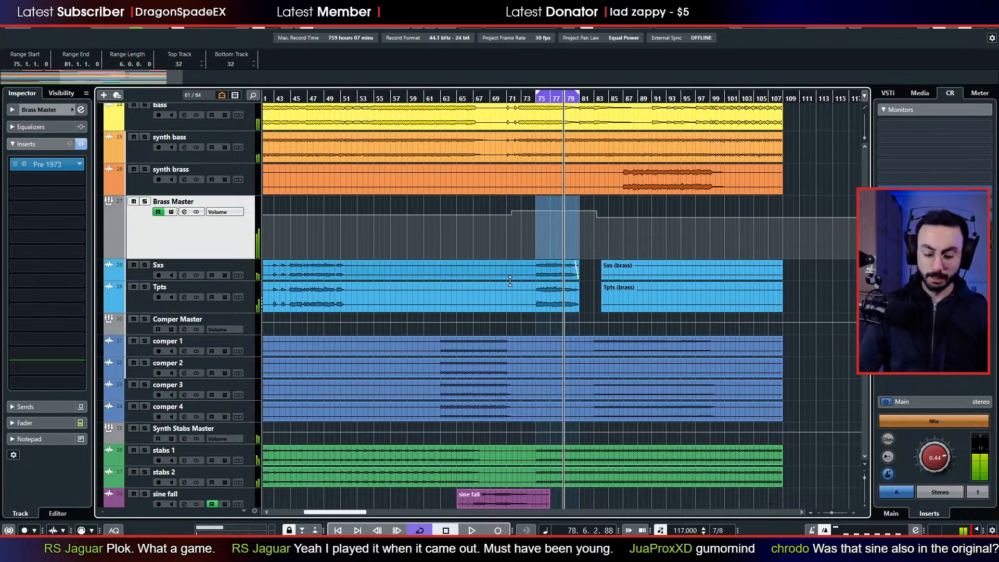
scroll(502, 293, down, 1)
scroll(503, 294, up, 1)
scroll(502, 293, down, 5)
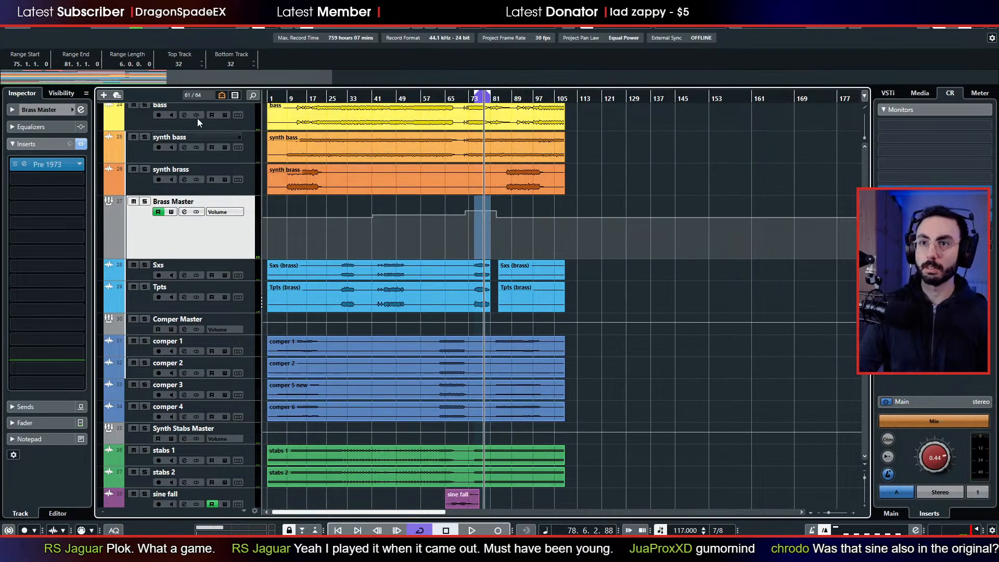
click(542, 230)
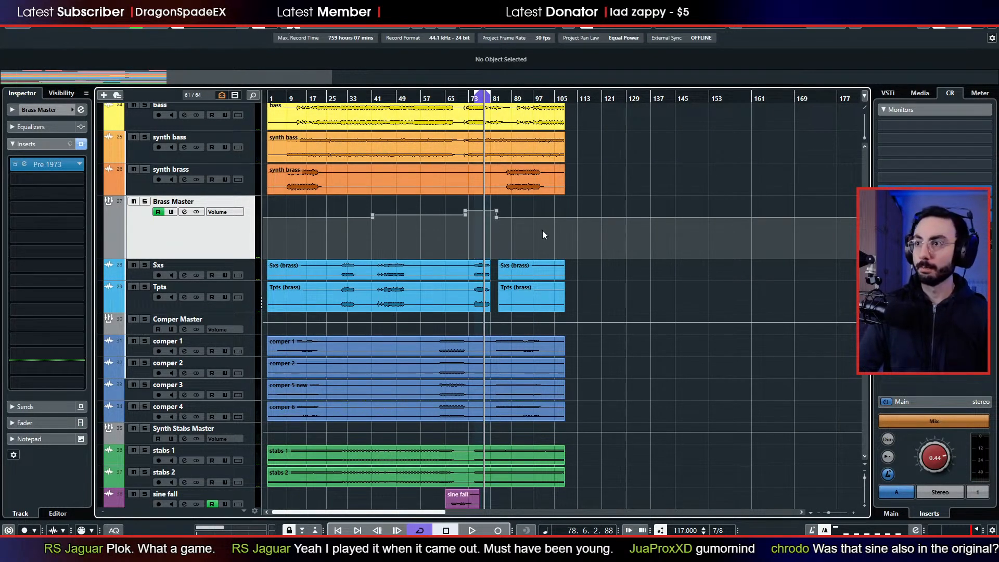
drag(535, 212, 307, 232)
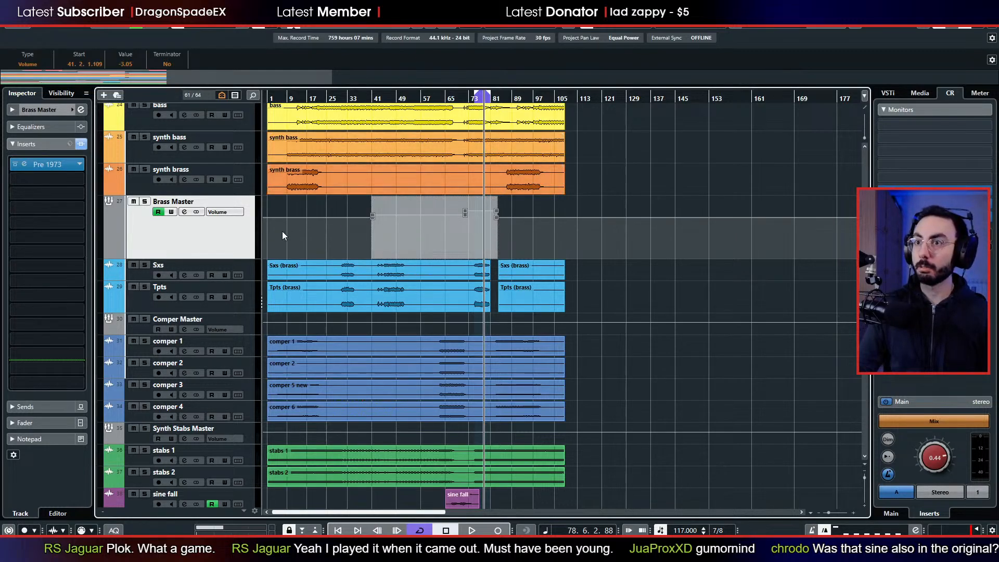
click(268, 216)
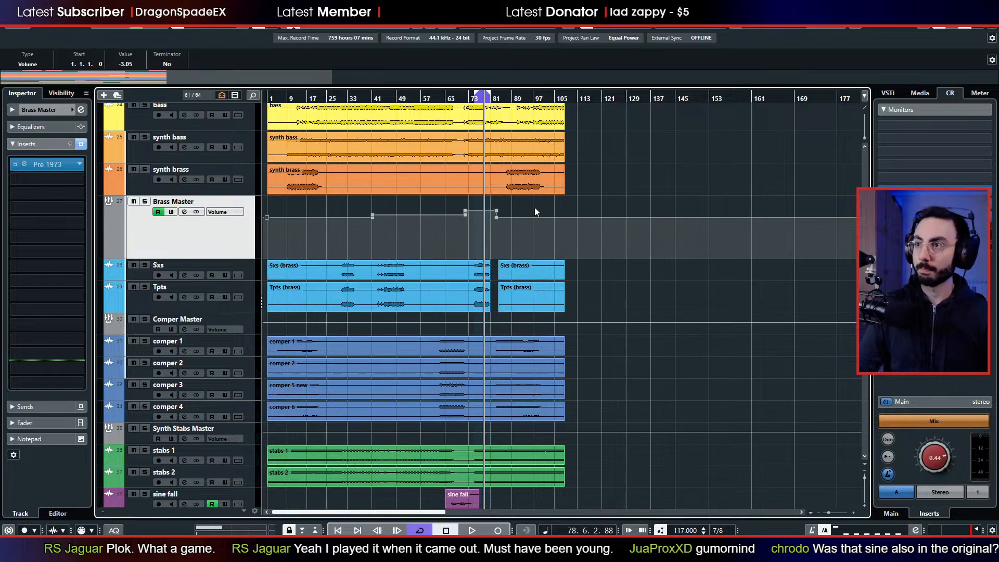
- Lower all Brass Master volume points together until the first is at -4.62, checking the brass in the full mix around bars 75 and 45
drag(532, 204, 230, 240)
drag(462, 99, 464, 117)
key(space)
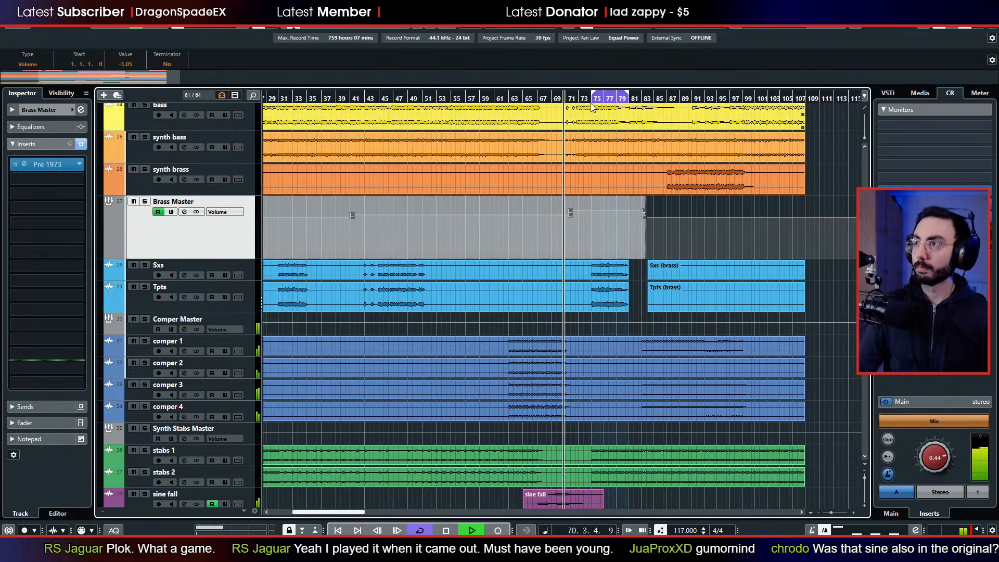
click(591, 101)
drag(575, 198, 575, 200)
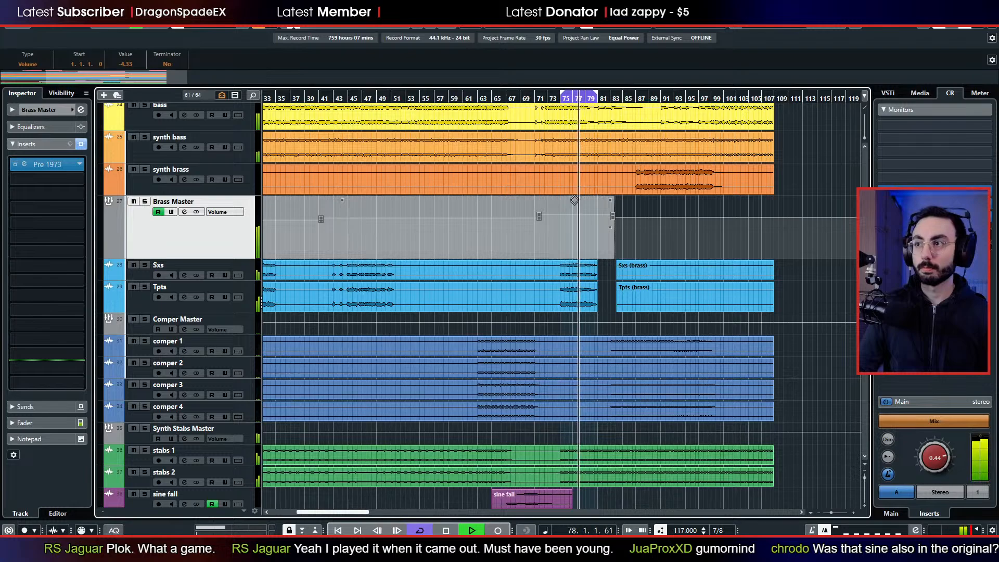
drag(574, 200, 574, 201)
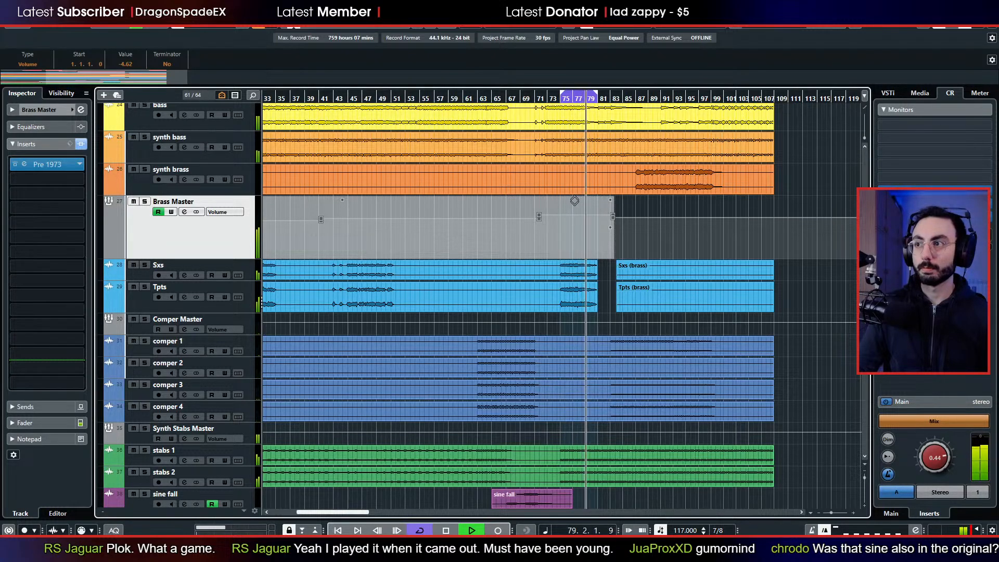
click(345, 99)
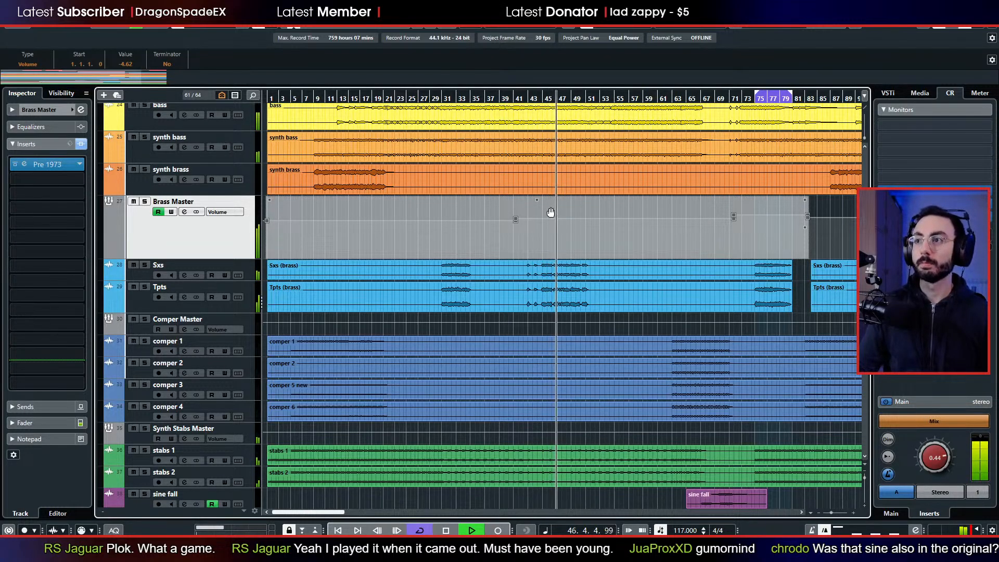
click(828, 207)
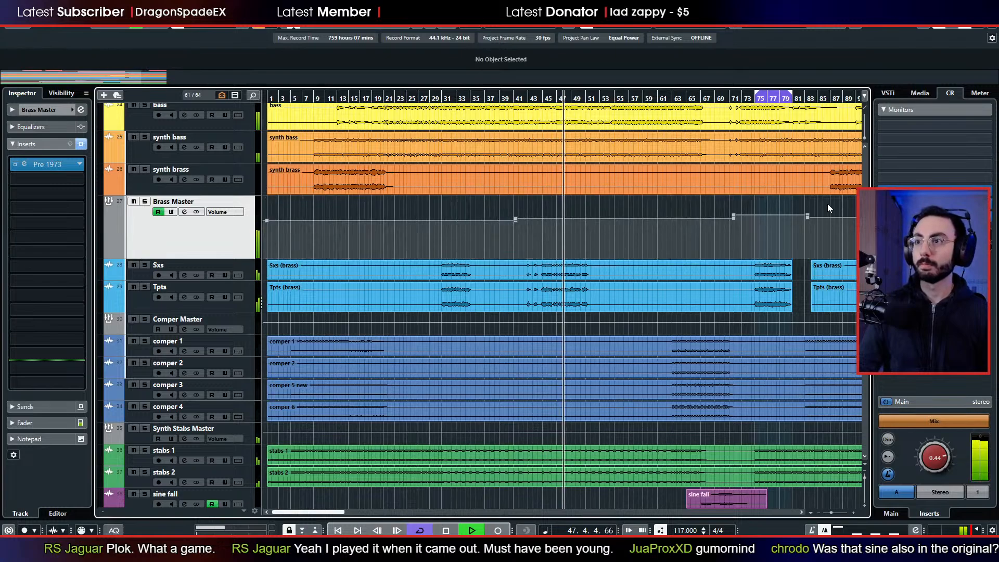
- Play the full mix from bar 69 and lower the sine fall track's fader to -9.37
key(space)
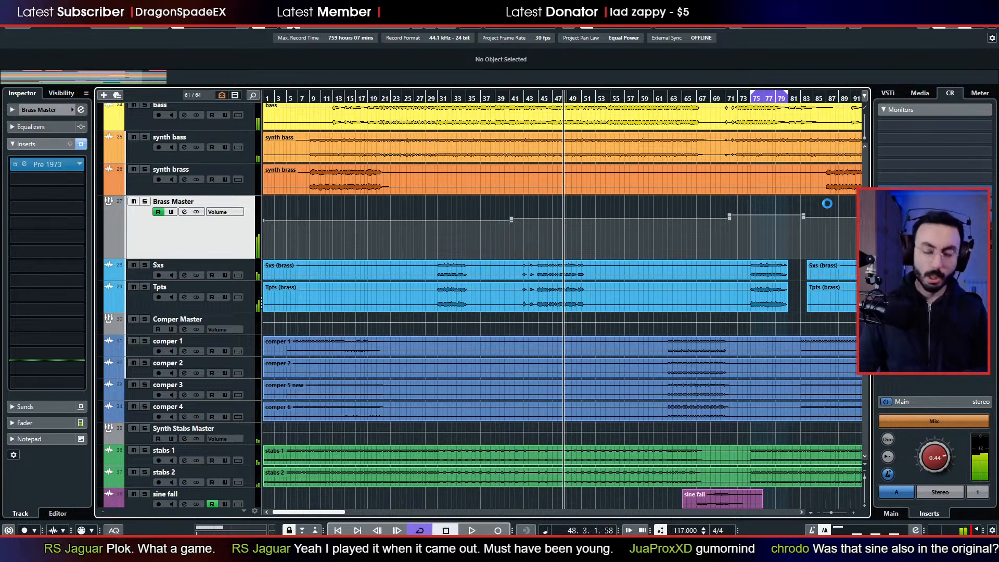
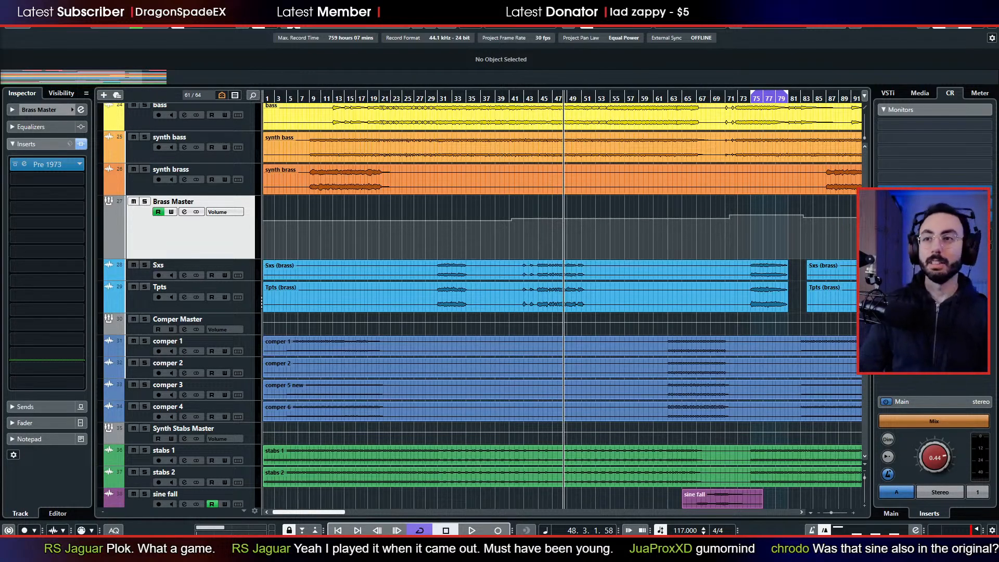
drag(530, 97, 529, 91)
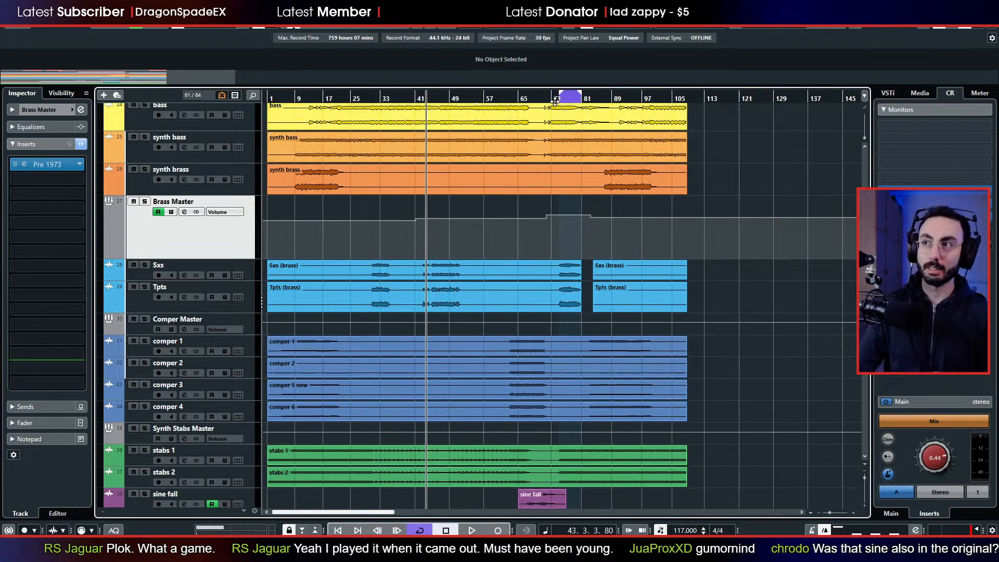
scroll(561, 114, down, 3)
click(534, 98)
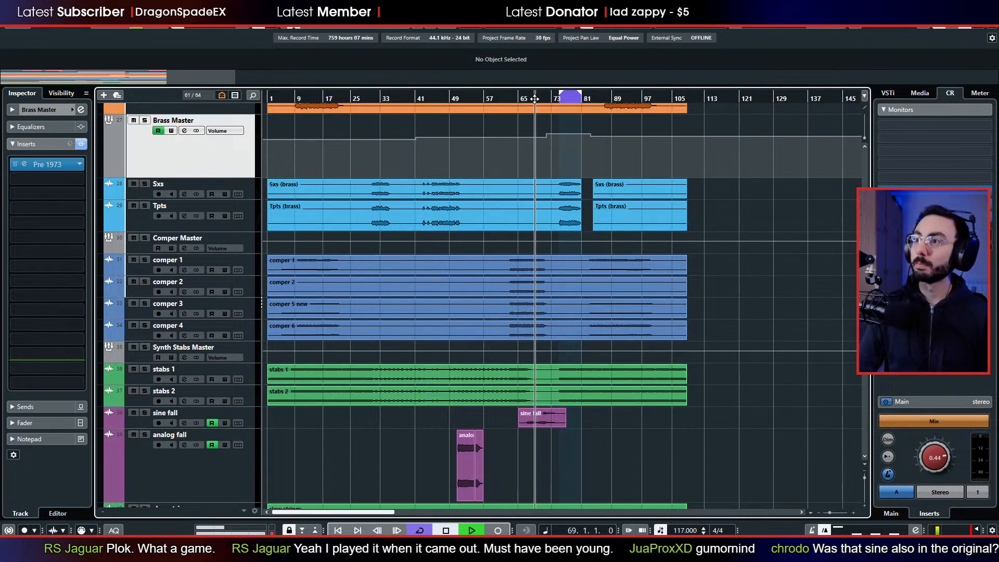
key(space)
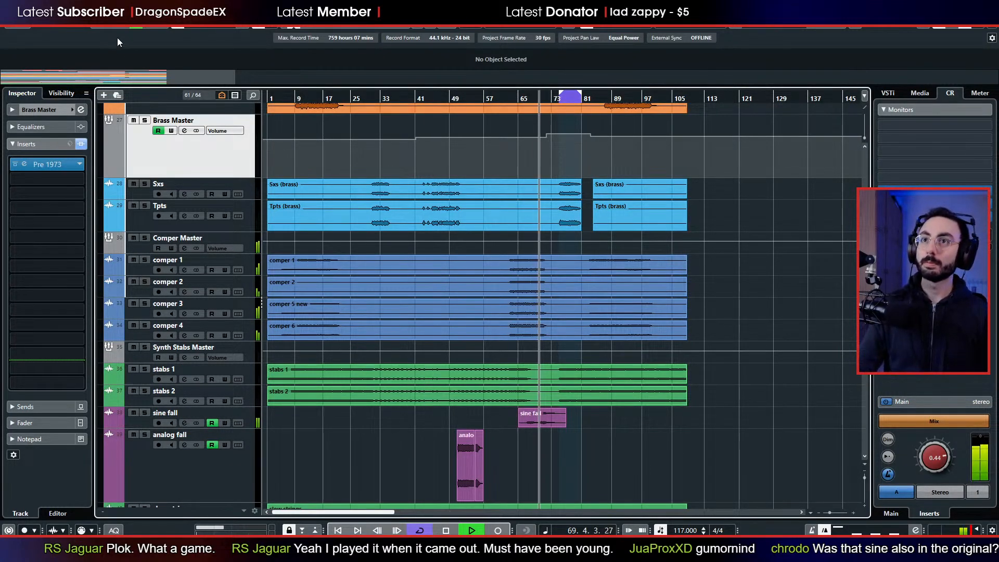
scroll(283, 200, down, 3)
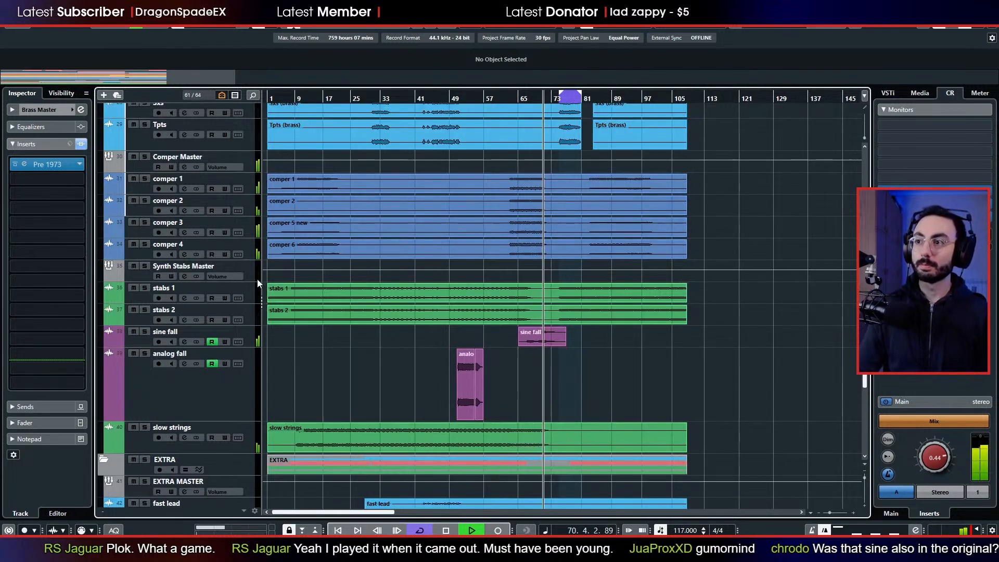
click(184, 336)
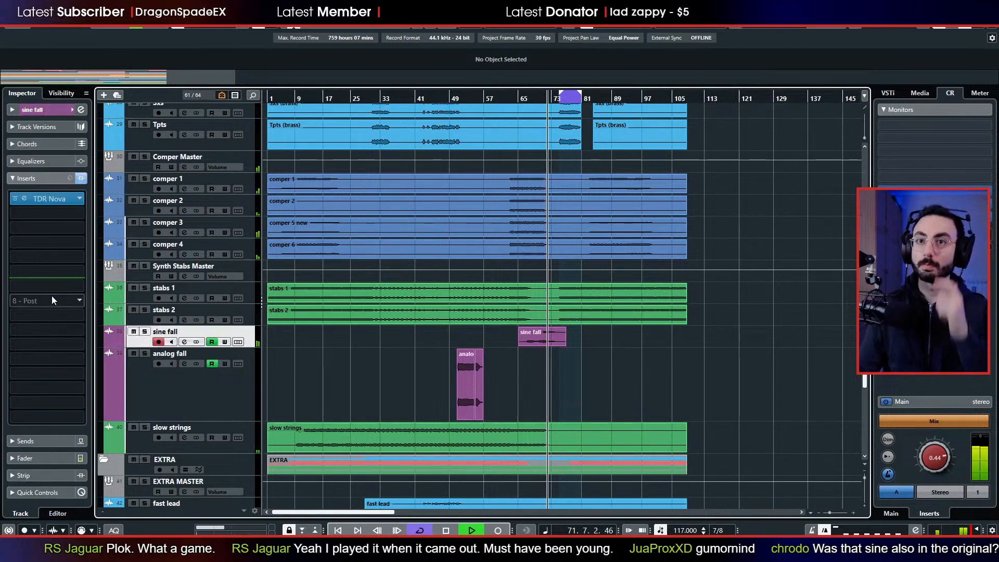
click(27, 459)
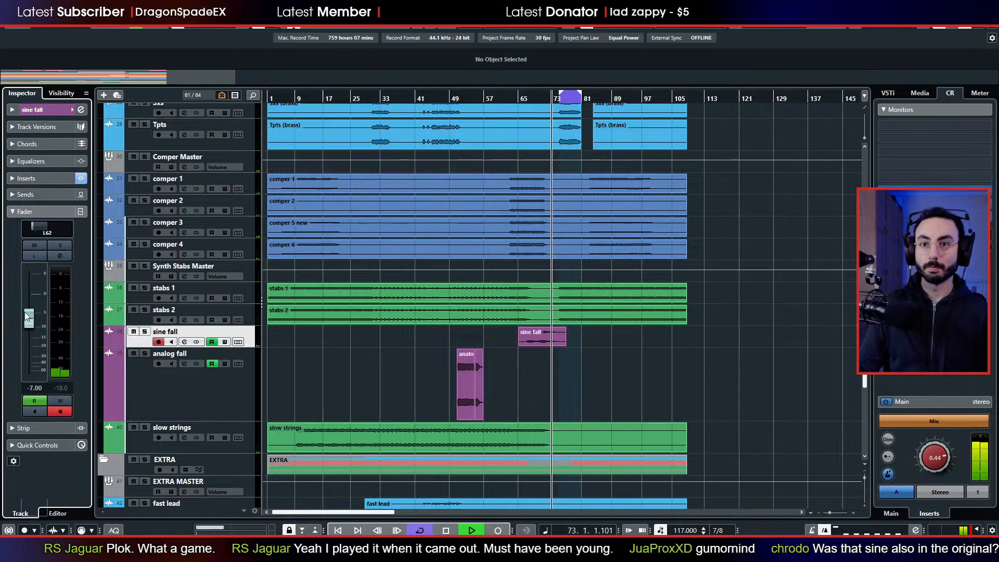
drag(30, 320, 30, 329)
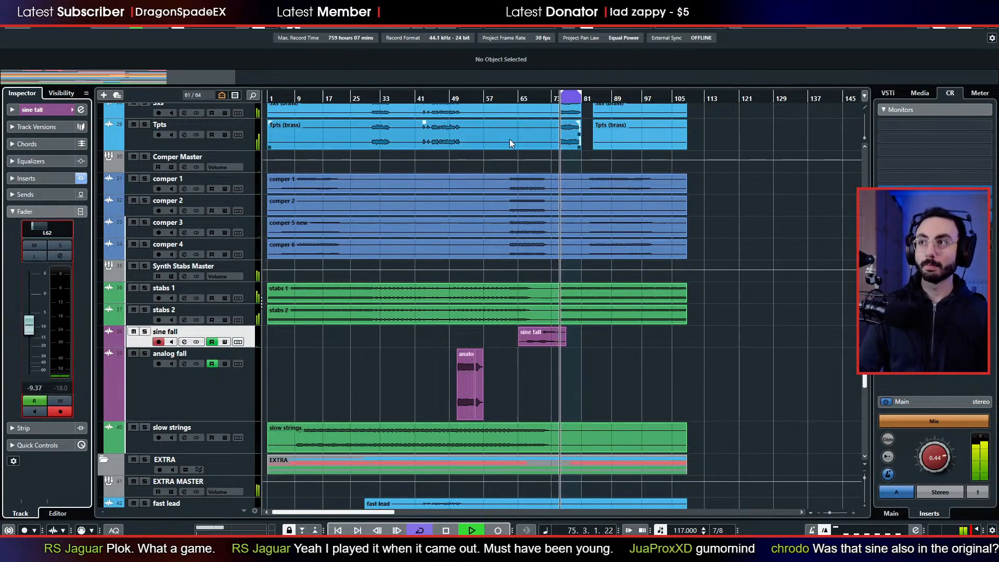
- Turn off cycle playback, listen on past the loop section and stop around bar 89
click(564, 97)
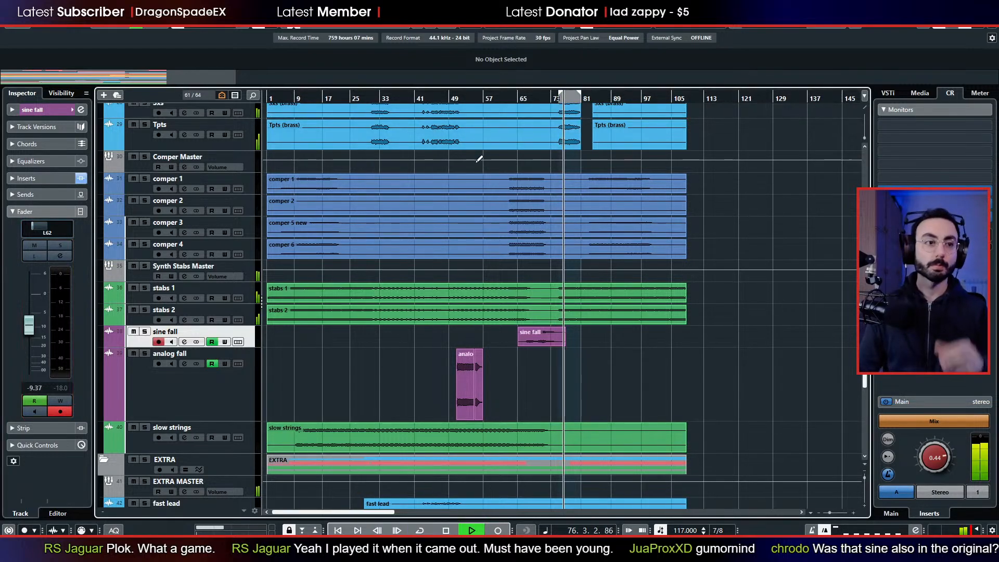
click(421, 193)
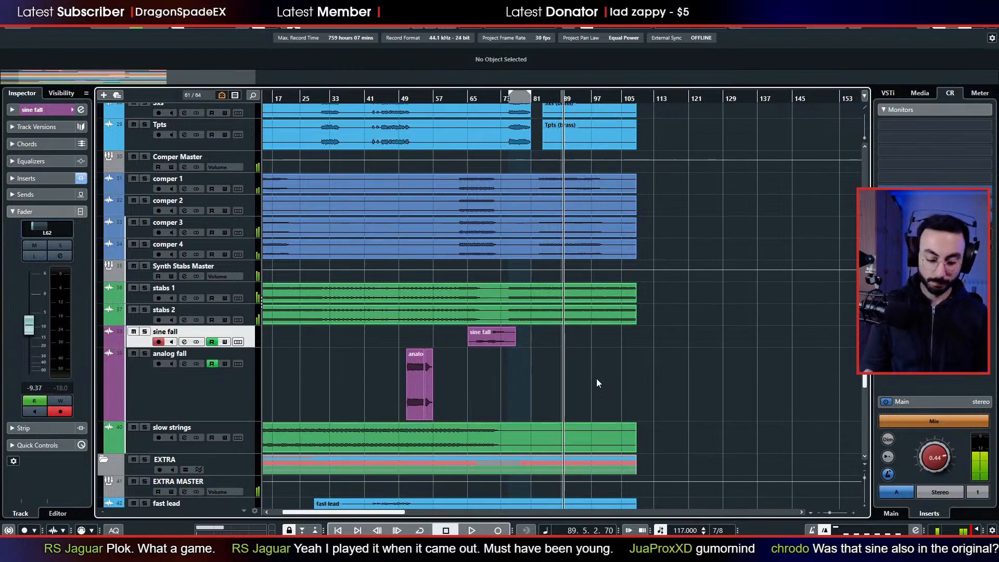
key(space)
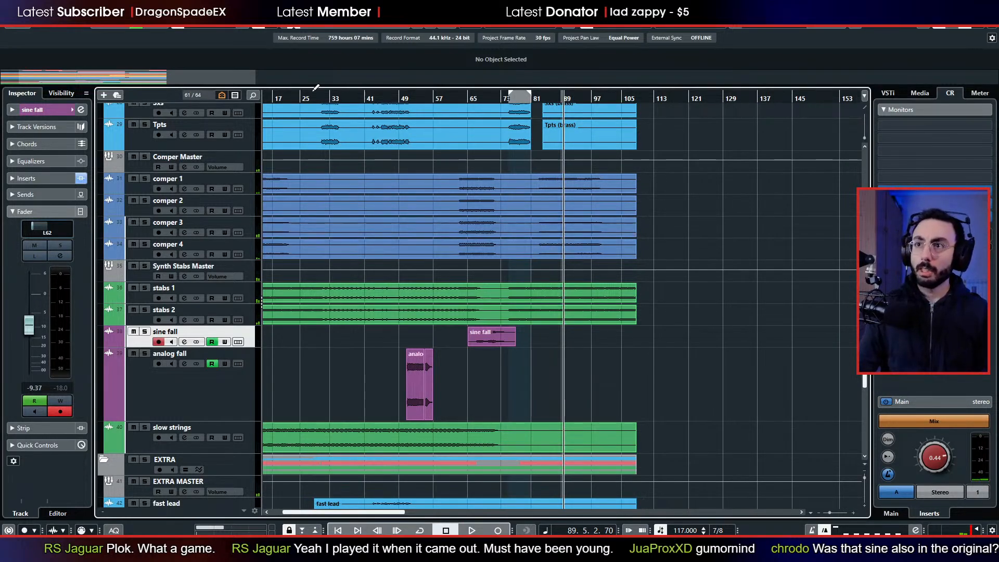
- Play the song from the start, examine its spectrum and stereo correlation in PAZ Analyzer and Correlometer, and close both meters
drag(314, 97, 164, 95)
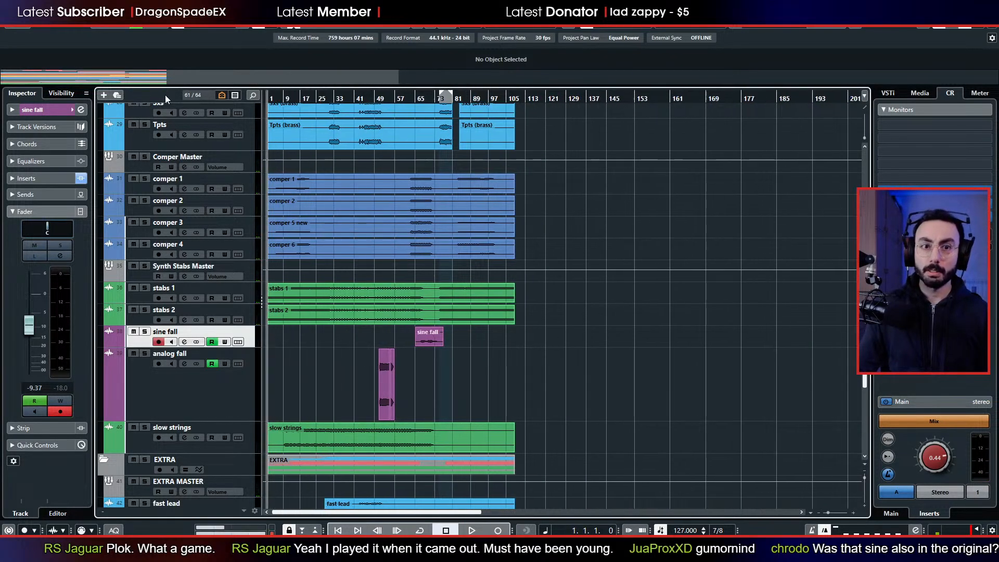
key(space)
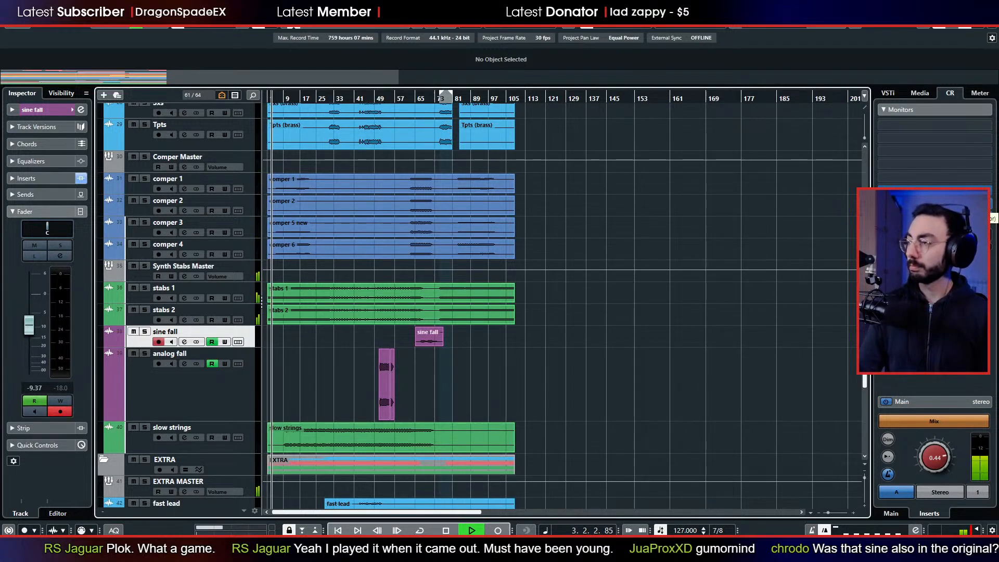
click(935, 203)
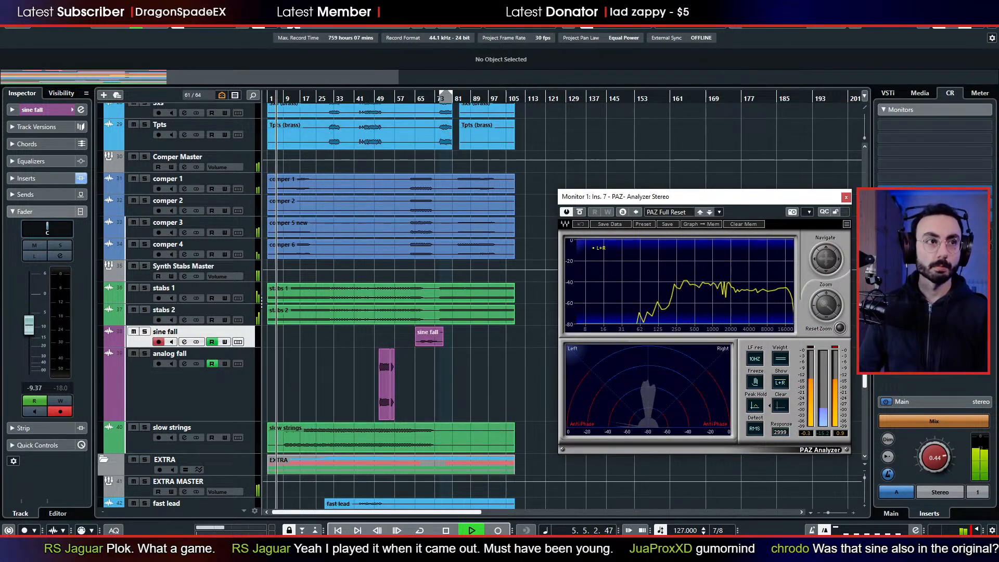
drag(1, 132, 354, 106)
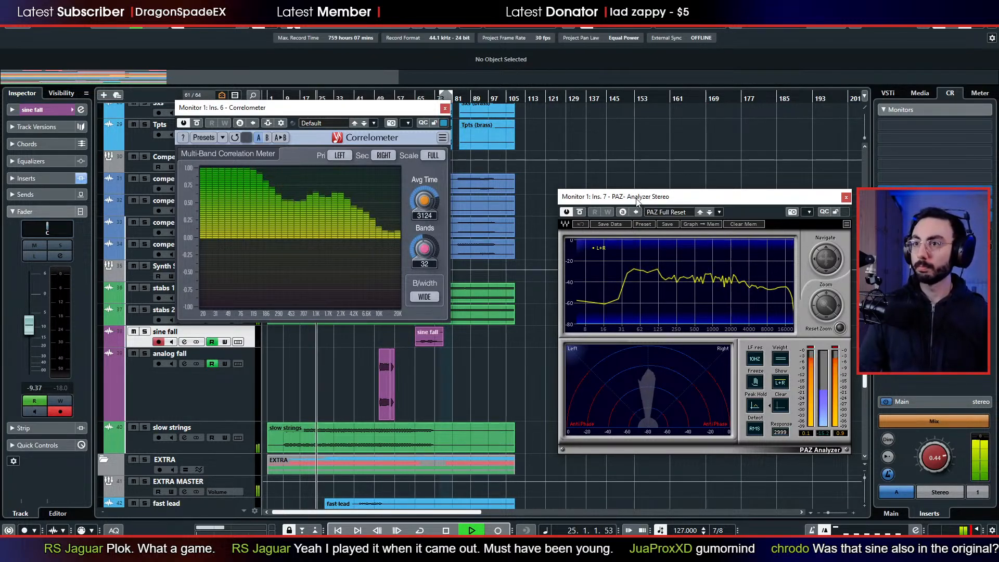
drag(638, 202, 596, 123)
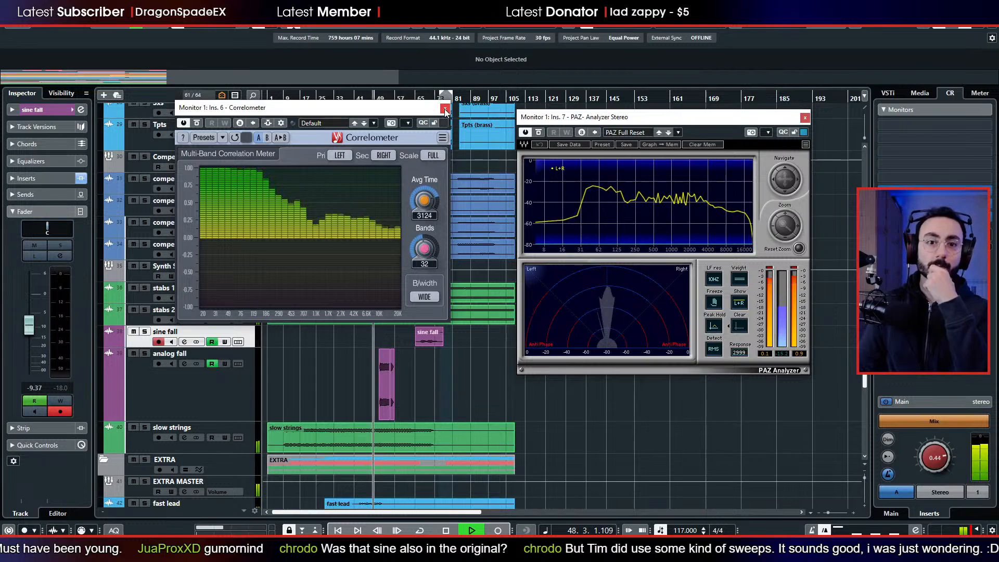
key(ctrl+w)
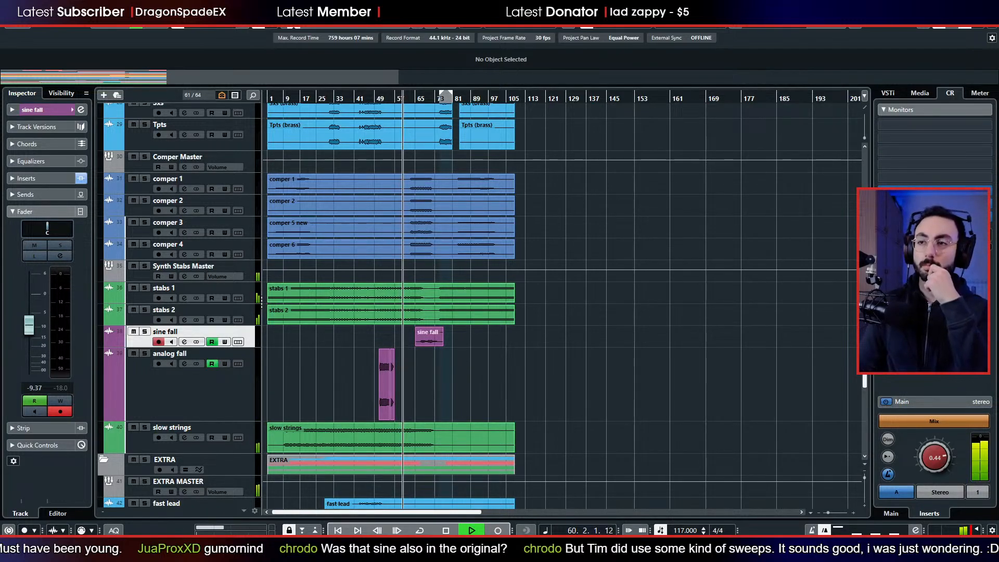
key(alt+shift+w)
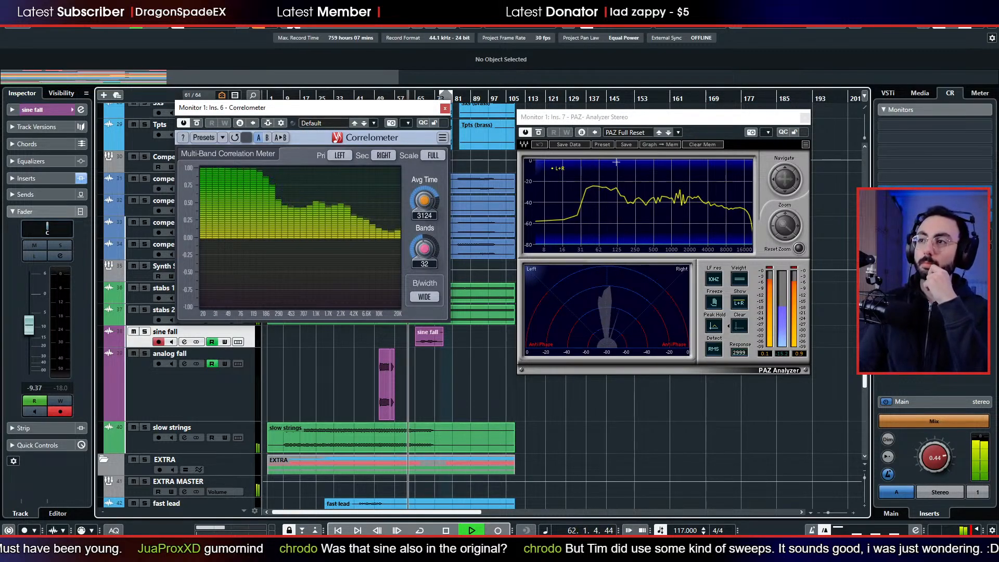
click(445, 109)
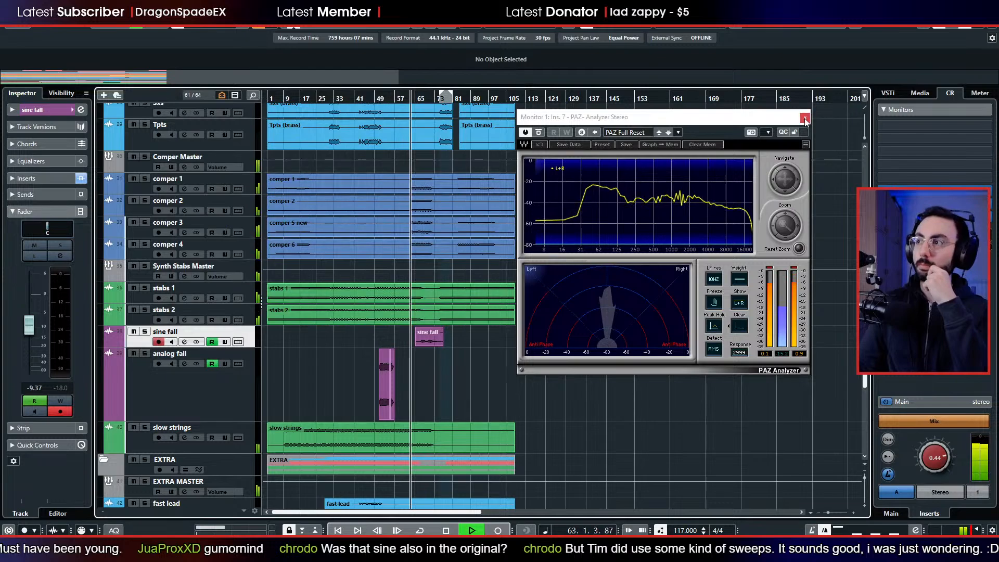
click(804, 117)
- Lower the MAIN MASTER fader to -5.11 and raise the bass track's fader to -1.02
scroll(604, 229, up, 3)
scroll(538, 242, up, 8)
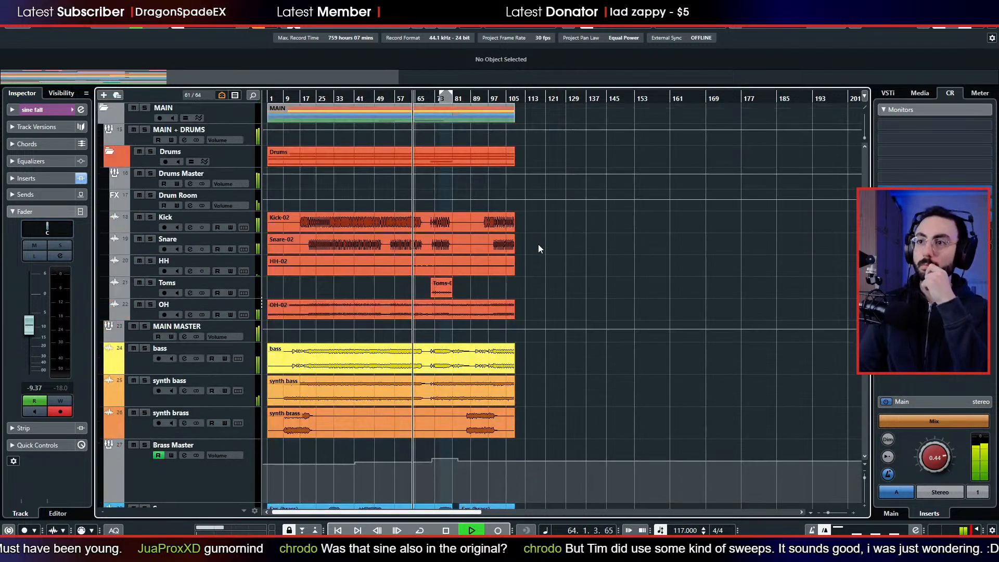
scroll(537, 247, up, 2)
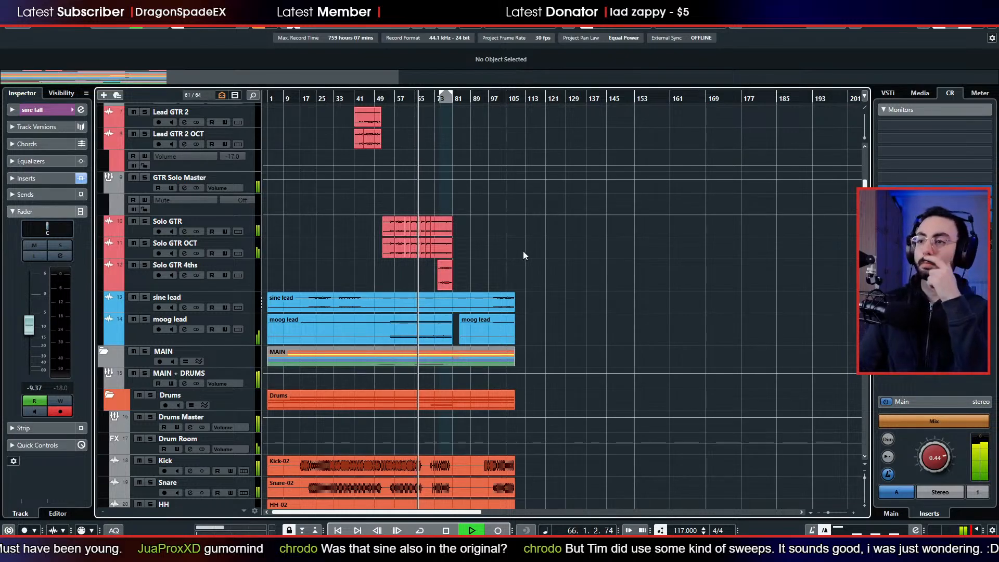
scroll(518, 248, down, 3)
scroll(519, 248, down, 5)
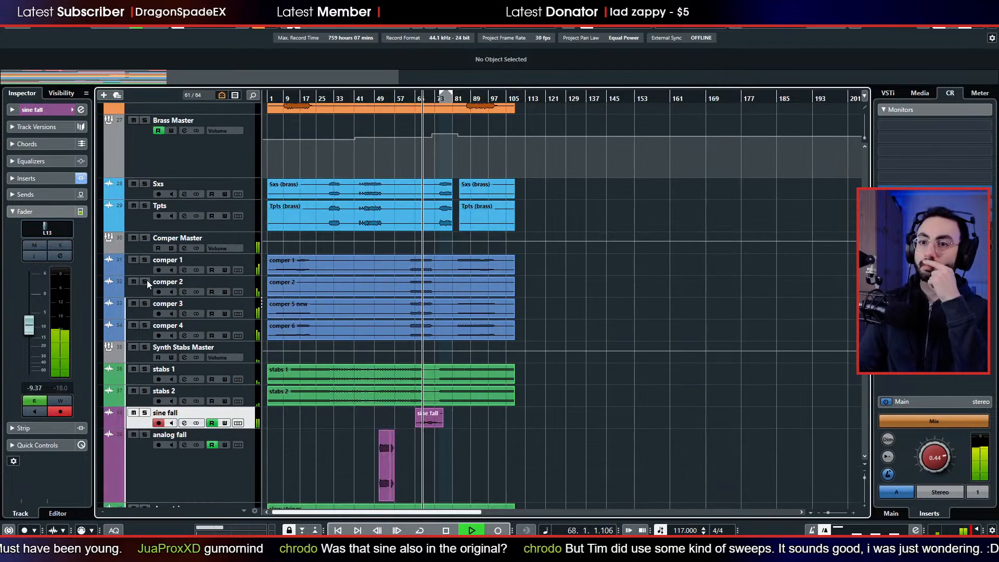
scroll(147, 278, up, 5)
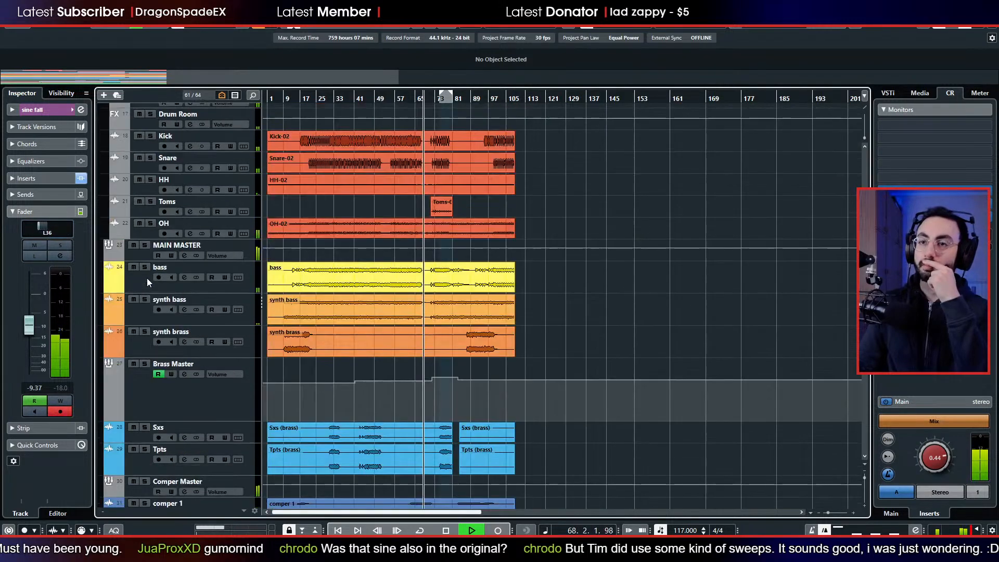
click(125, 254)
click(42, 423)
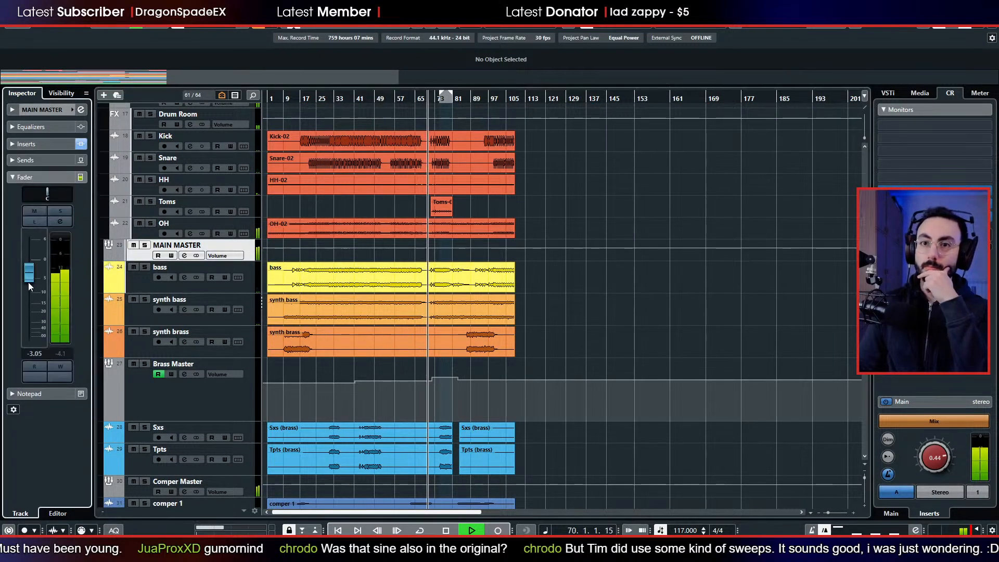
drag(28, 286, 29, 290)
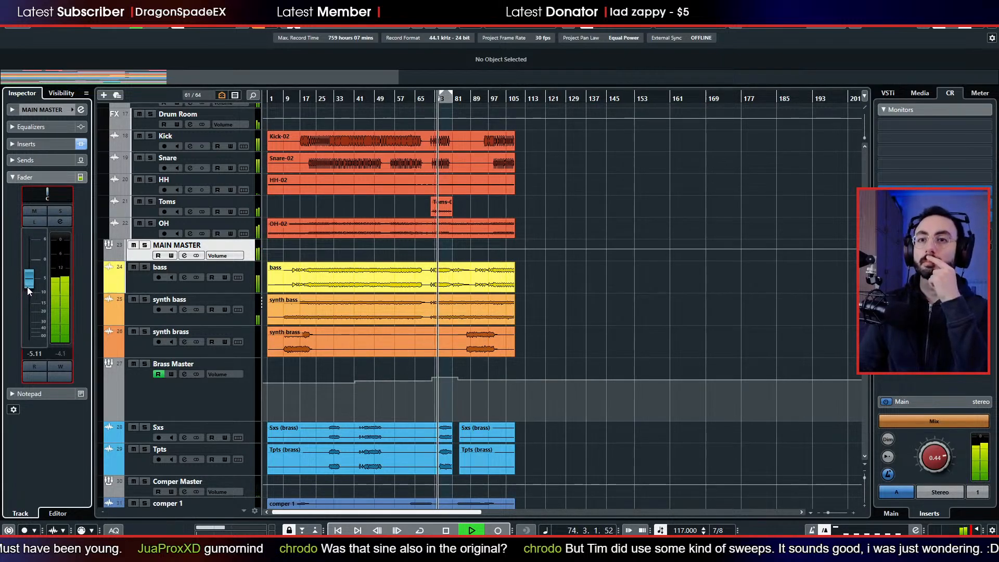
click(131, 288)
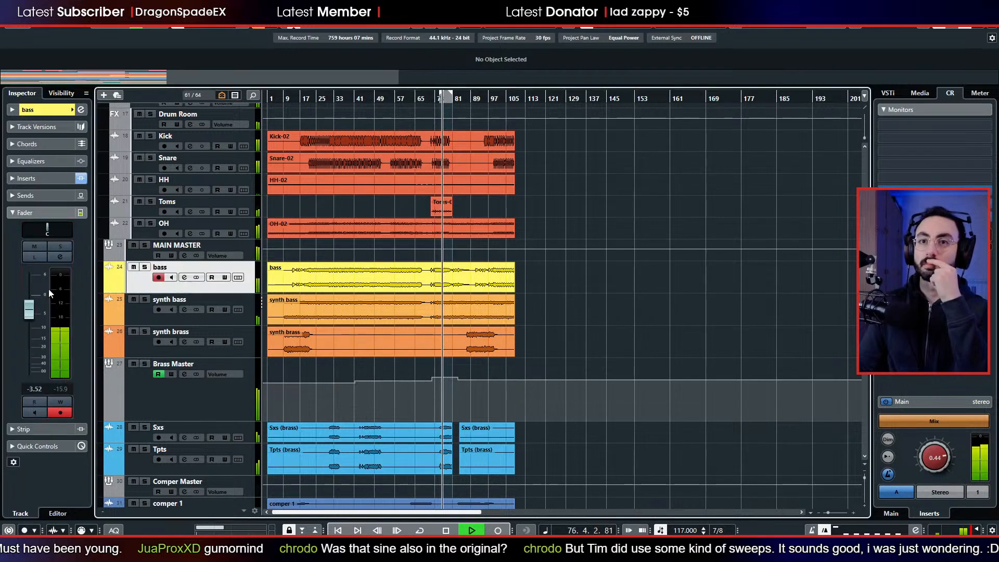
drag(33, 312, 33, 301)
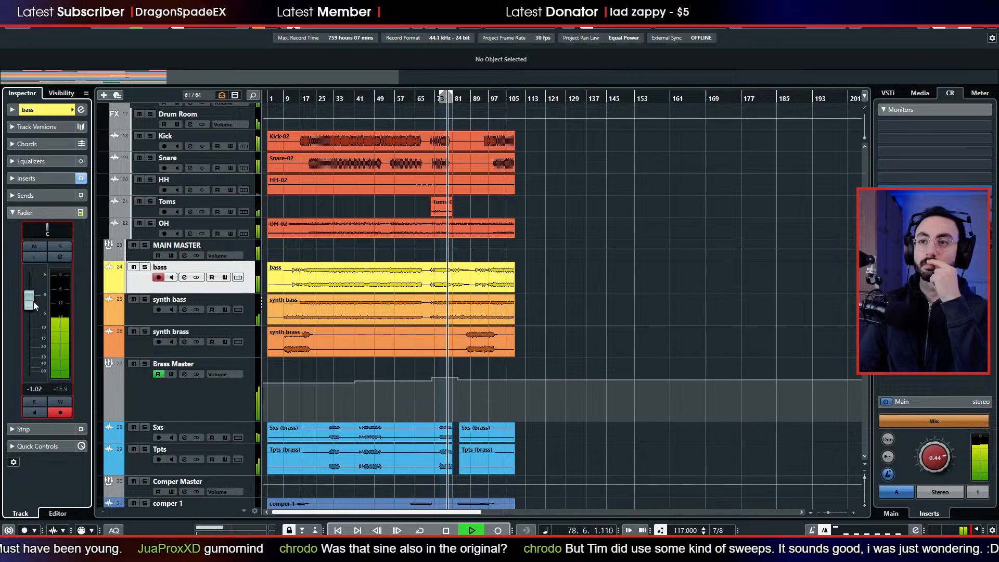
- Lower the EXTRA MASTER group's fader to -1.91 while the song plays
scroll(194, 295, down, 3)
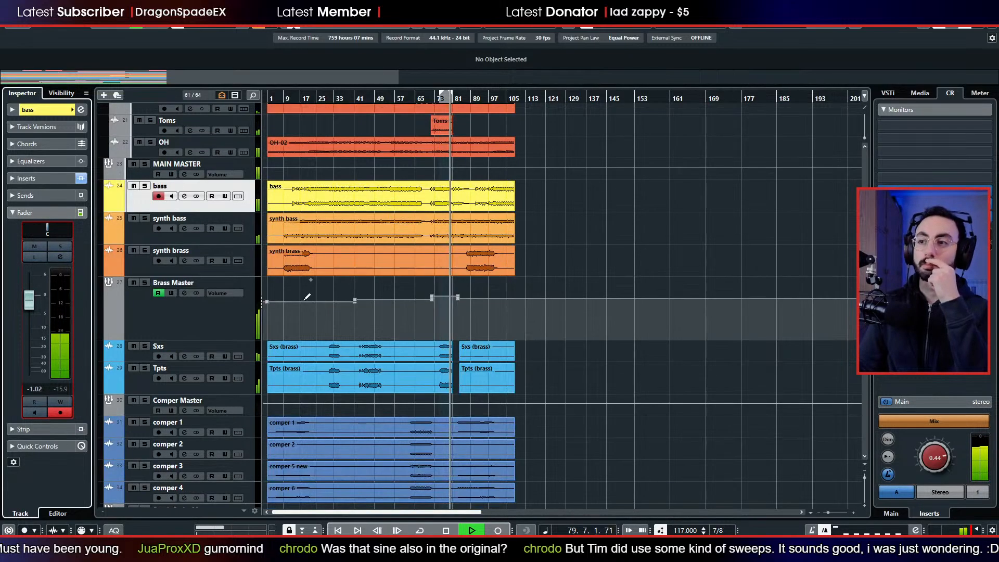
scroll(296, 304, down, 6)
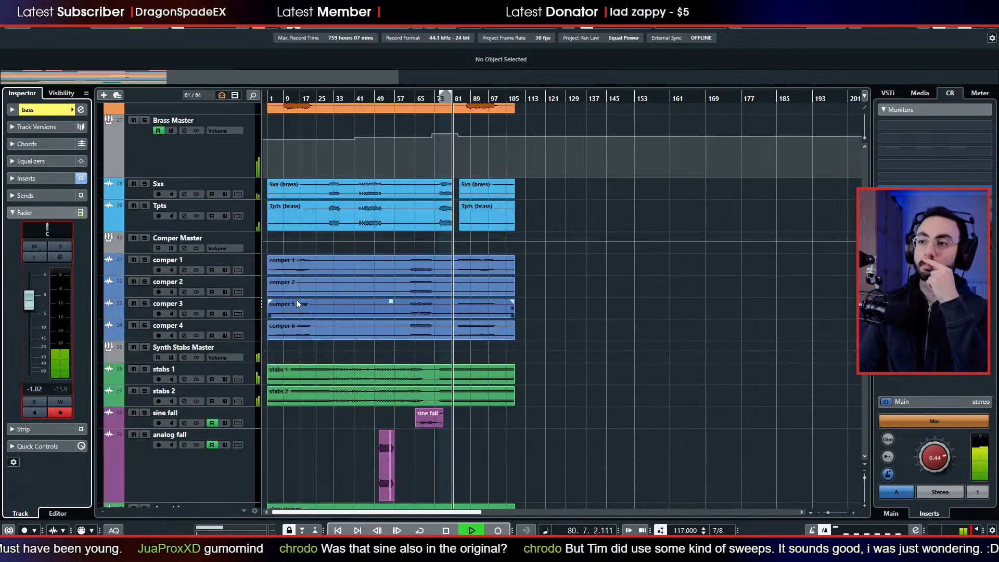
scroll(297, 303, down, 6)
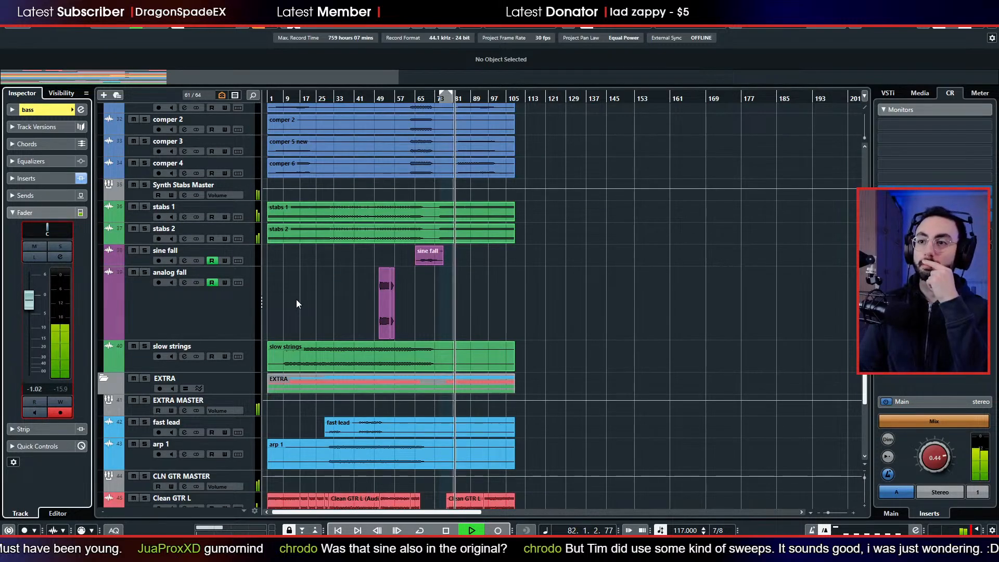
scroll(297, 304, down, 9)
click(136, 176)
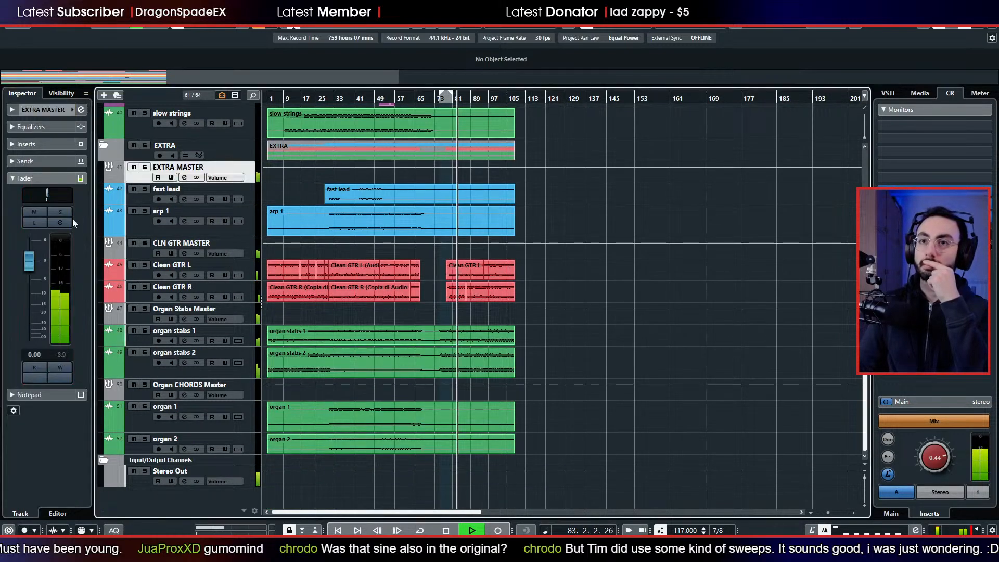
drag(30, 269, 32, 272)
- Lower the Control Room monitoring level to -0.18 and return to the Brass Master track
scroll(275, 275, up, 6)
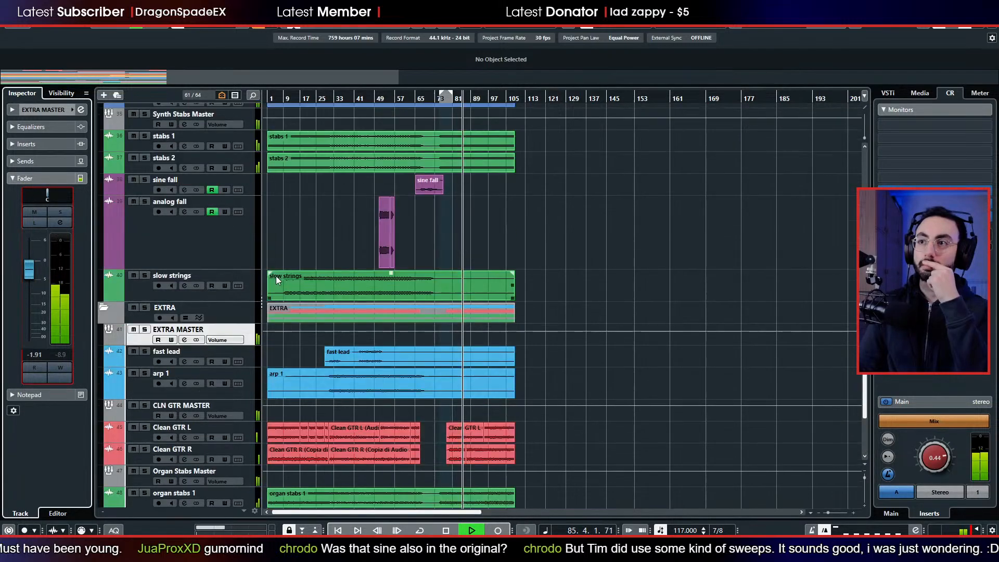
scroll(935, 459, down, 2)
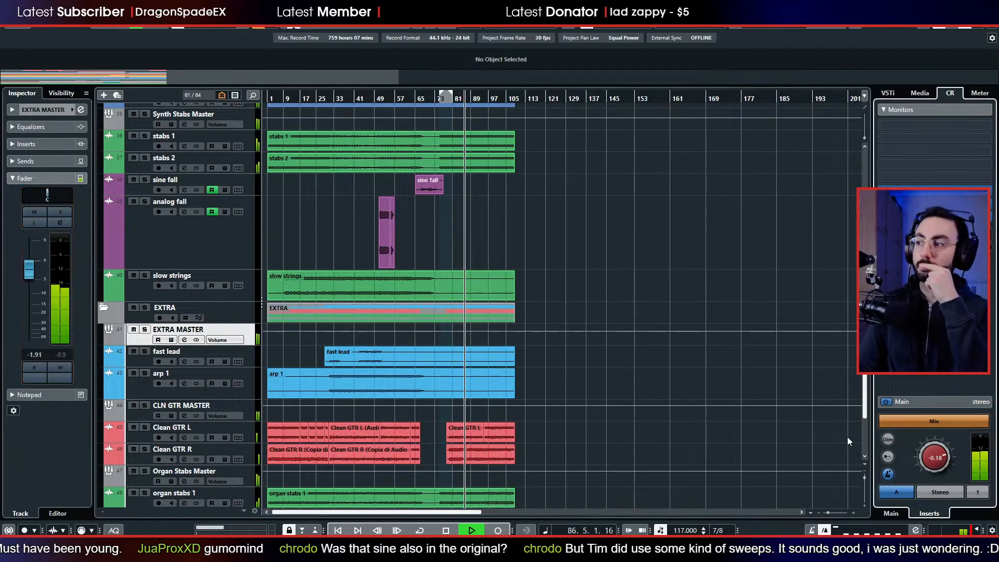
scroll(610, 329, up, 4)
scroll(410, 252, up, 6)
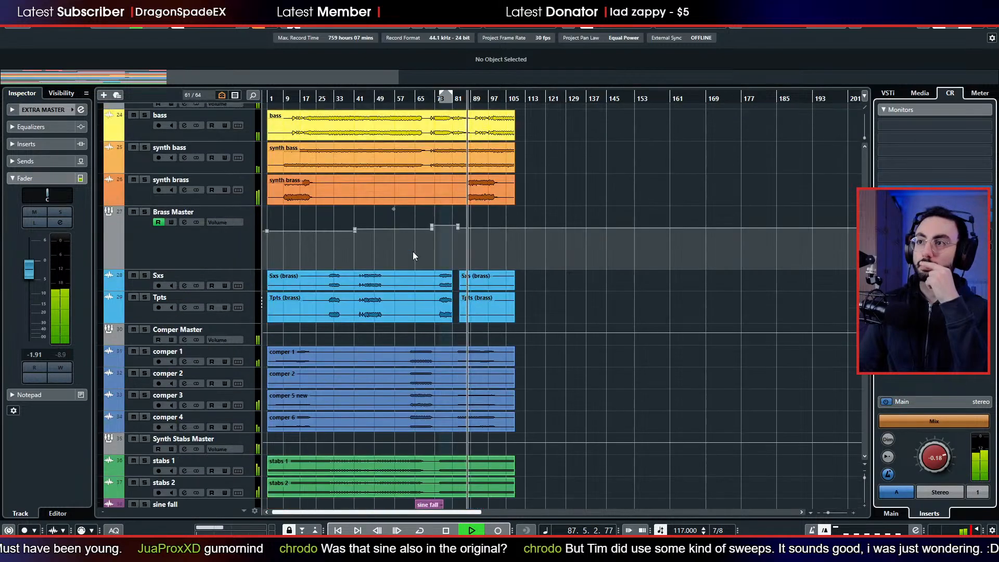
- In the synth brass track's TDR Nova, move the band I low shelf to 34 Hz and set band II to -1.1 dB at 297 Hz
scroll(413, 251, up, 8)
key(space)
click(131, 360)
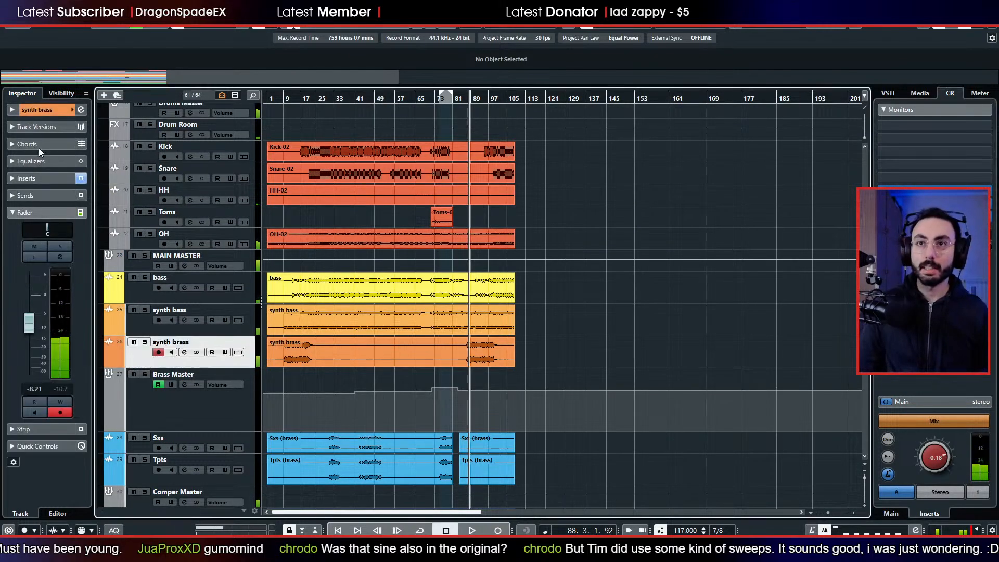
click(40, 110)
click(55, 298)
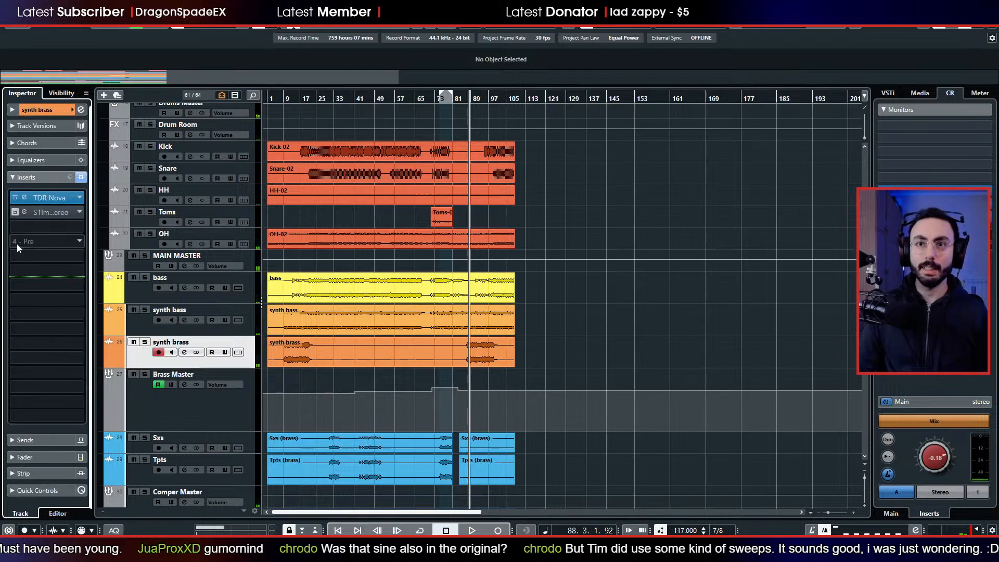
click(25, 197)
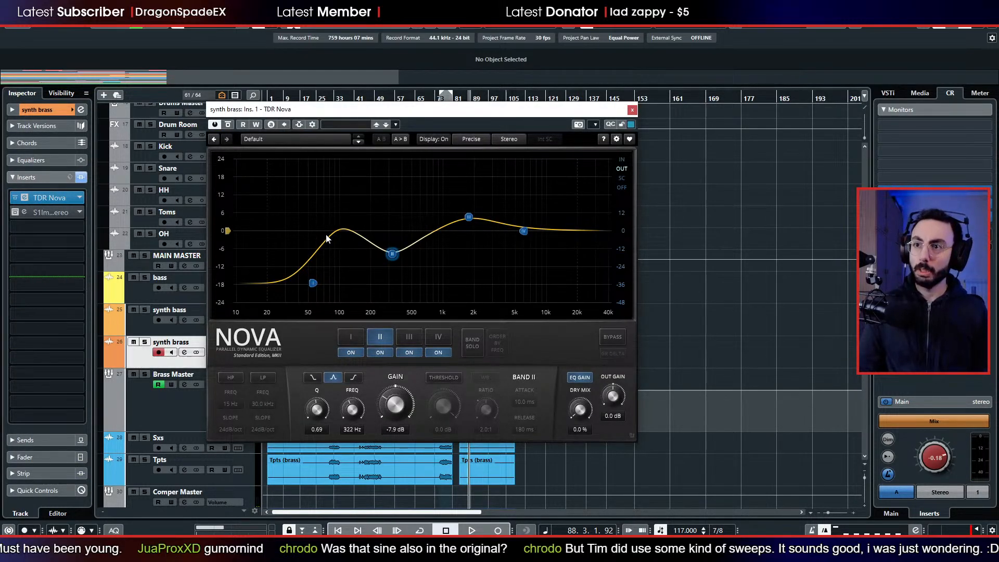
drag(309, 287, 286, 298)
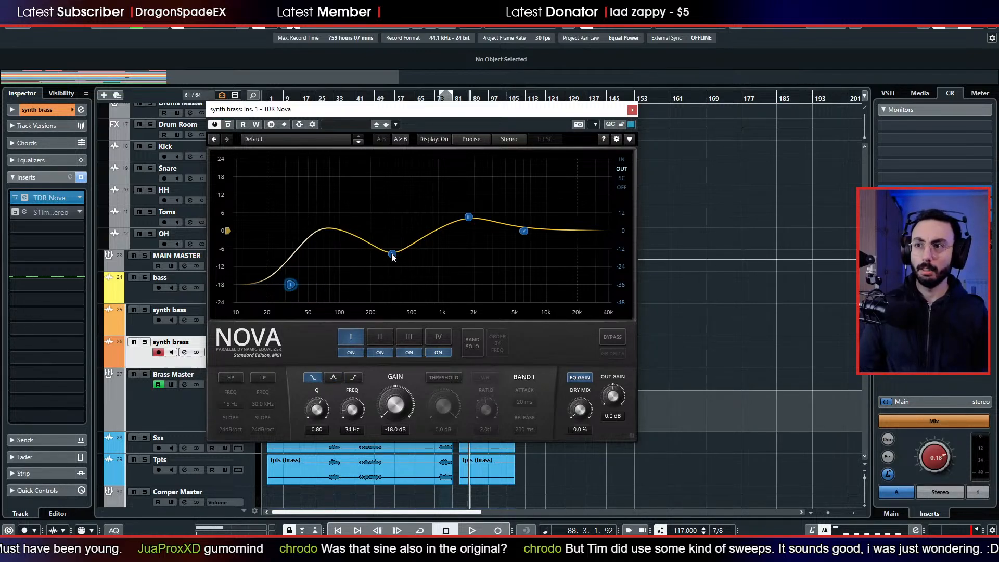
drag(393, 257, 392, 238)
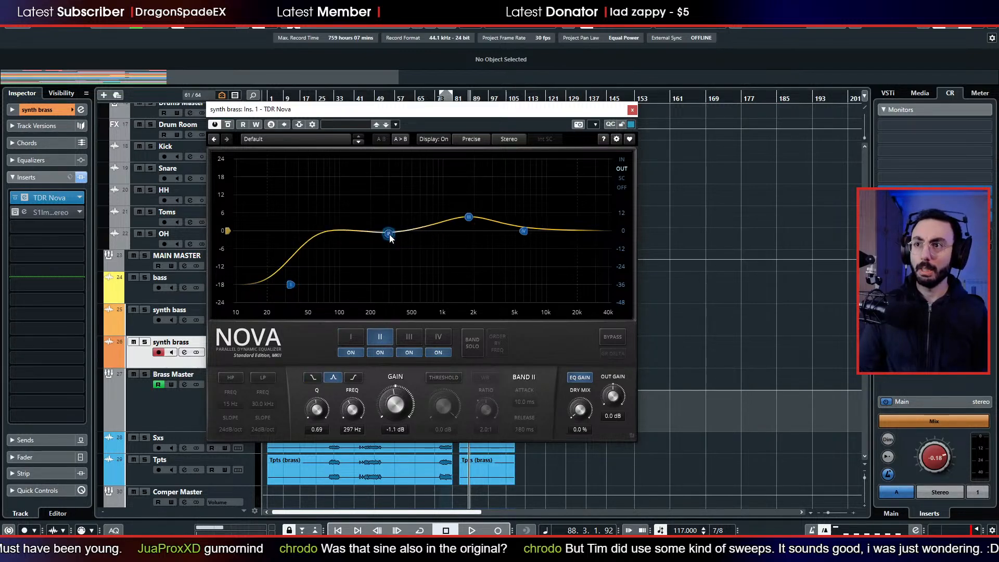
click(631, 111)
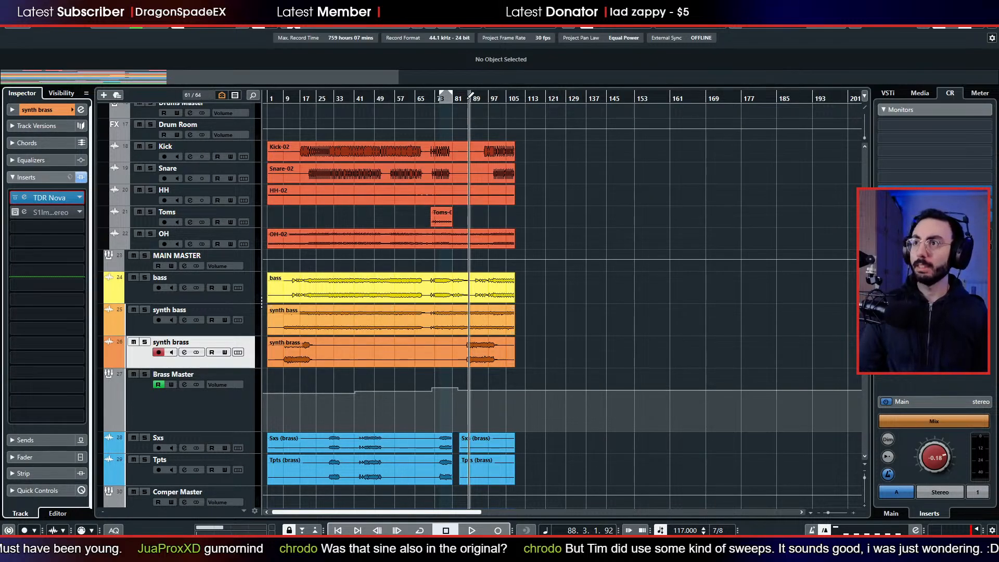
- Play the song from just before the second synth brass passage to about bar 102 to check the brass in the mix
drag(470, 97, 464, 108)
key(space)
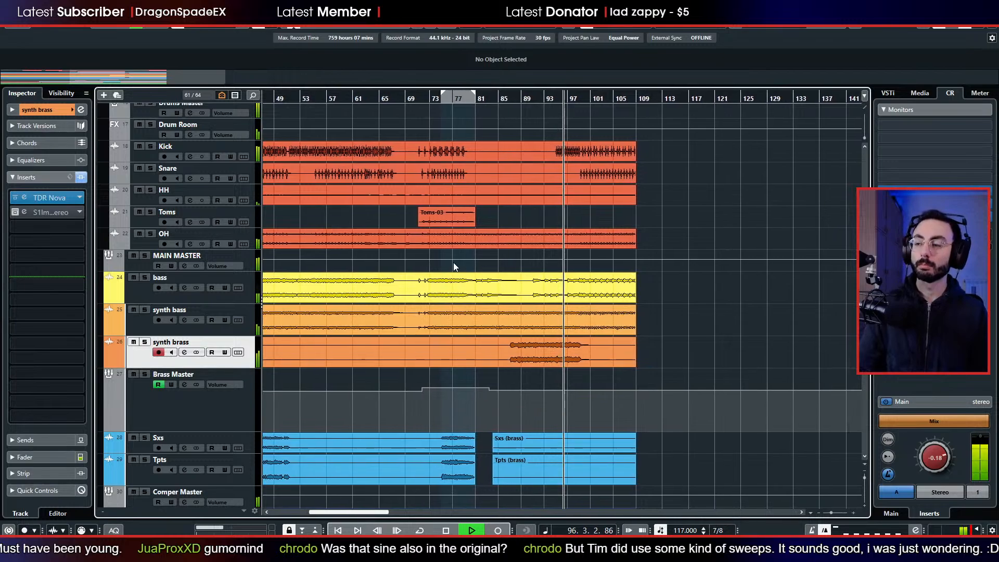
scroll(492, 258, up, 3)
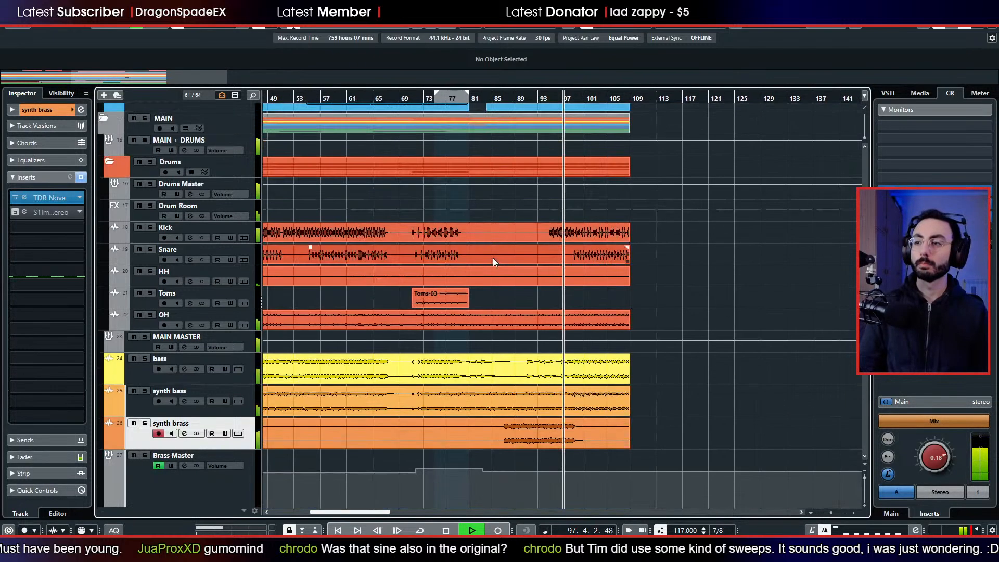
scroll(492, 258, up, 3)
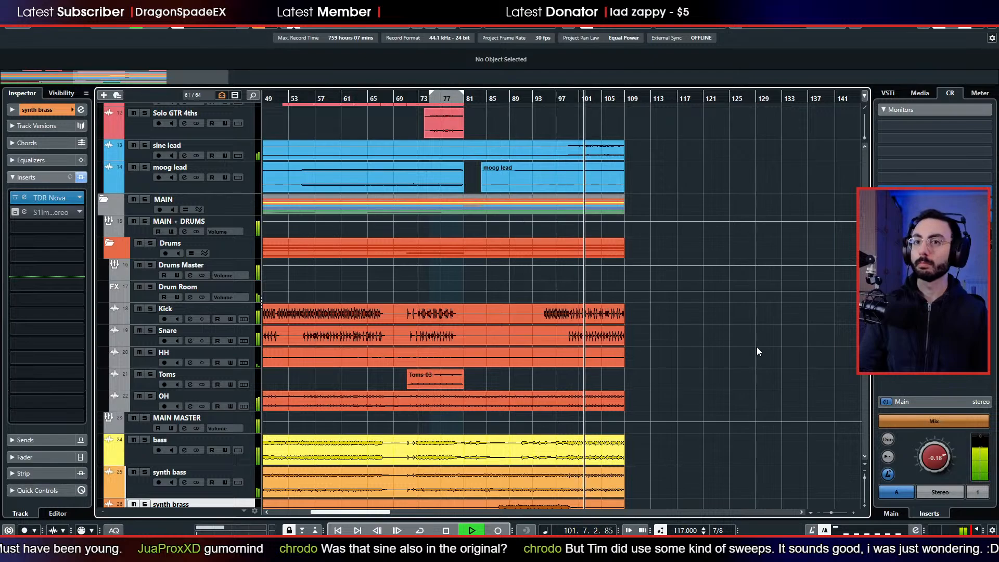
key(space)
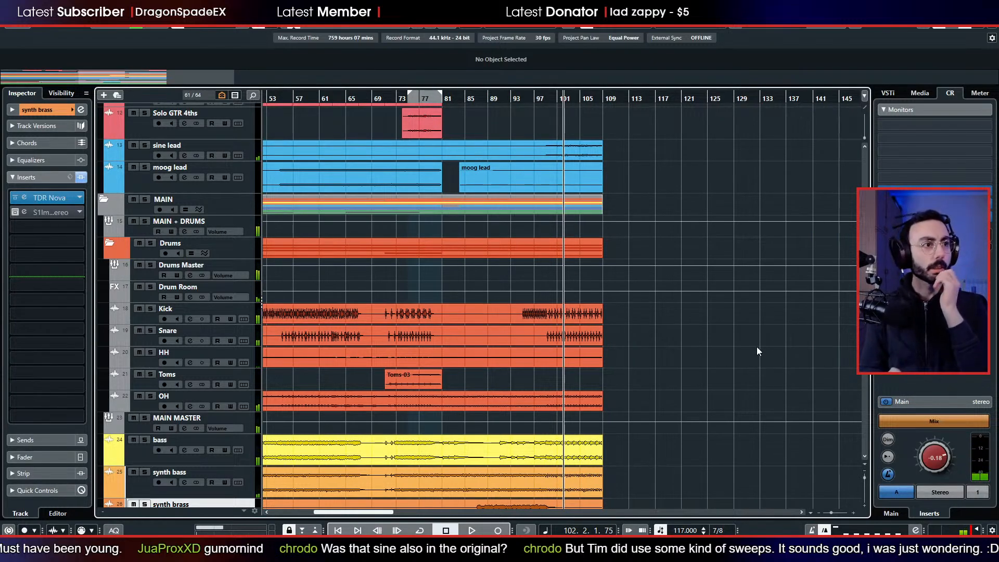
scroll(727, 359, left, 3)
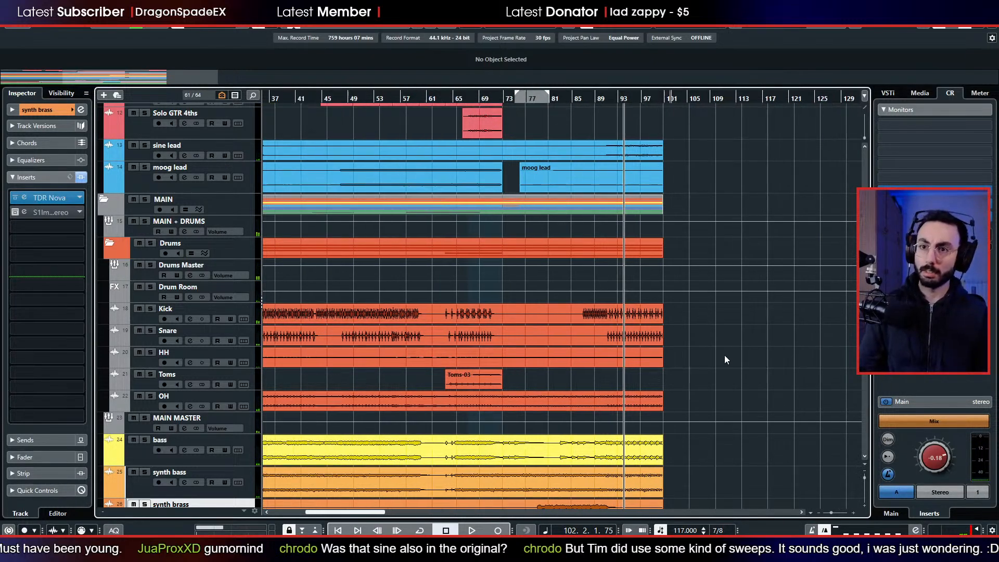
key(shift+f)
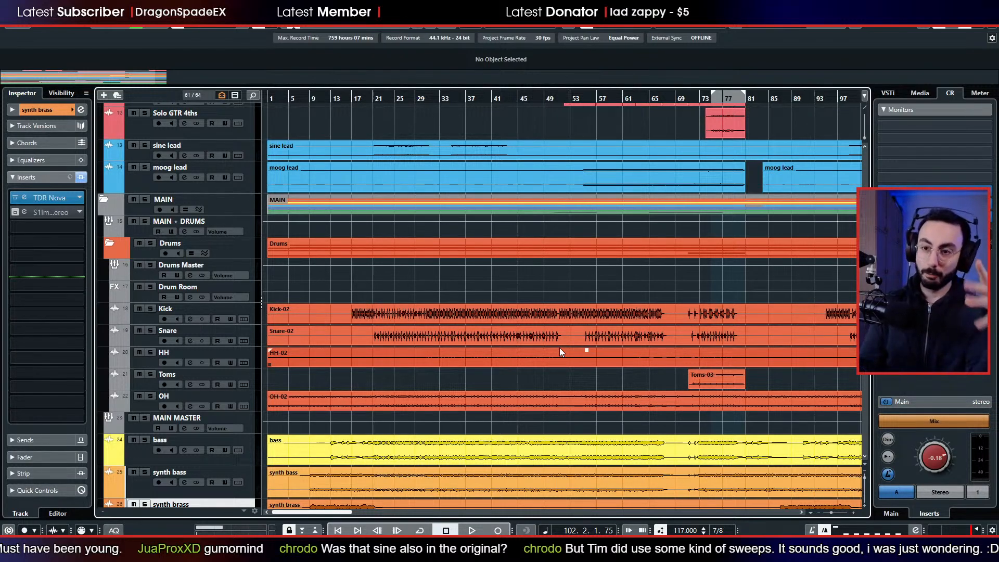
scroll(560, 352, up, 6)
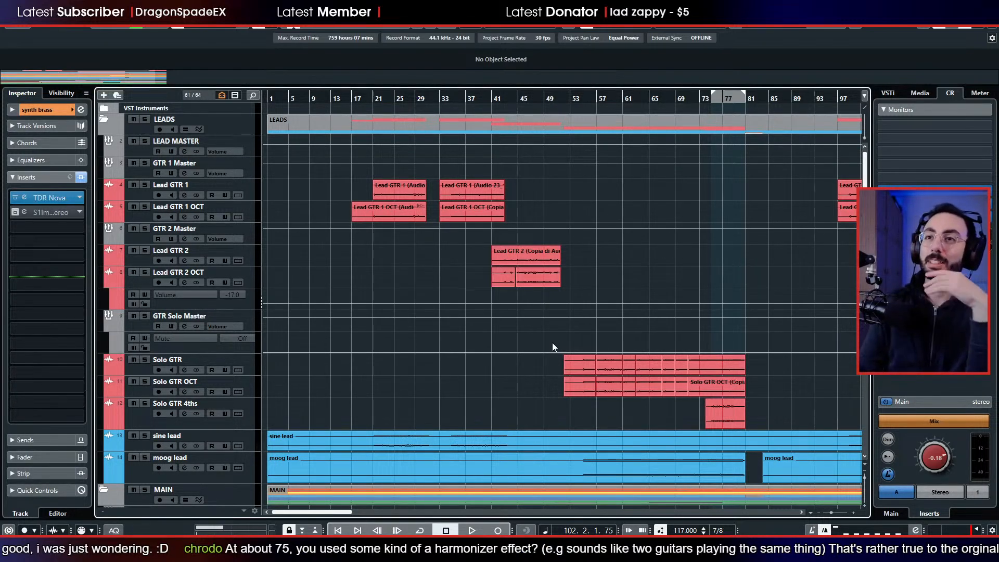
scroll(551, 348, down, 6)
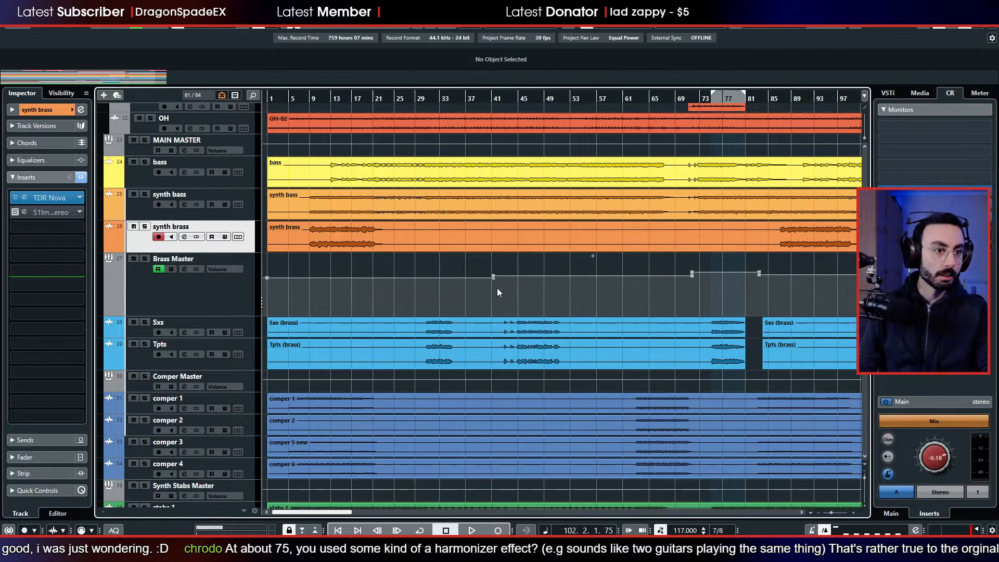
scroll(497, 289, up, 5)
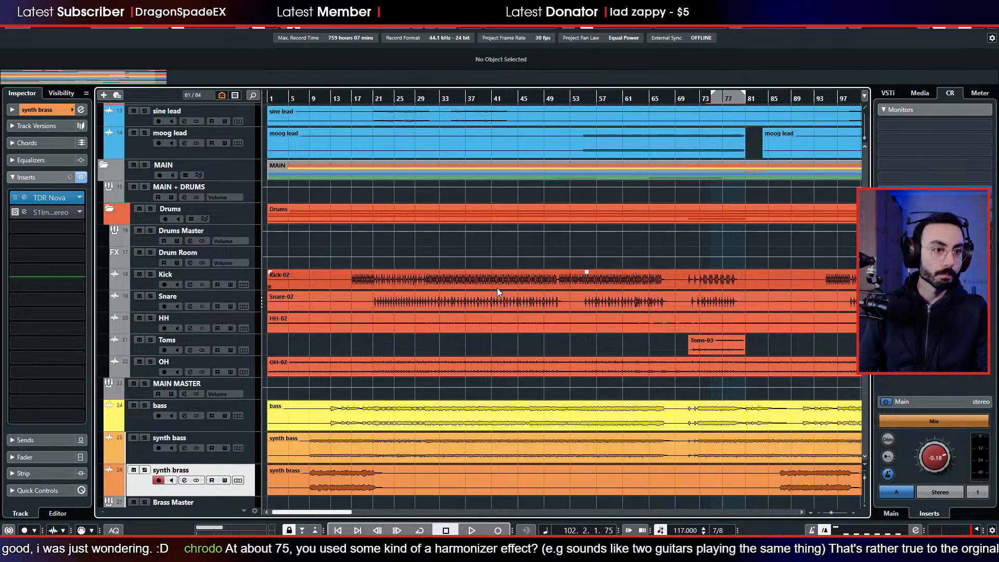
- Solo the Solo GTR and Solo GTR OCT tracks and play them from bar 61
scroll(498, 288, up, 6)
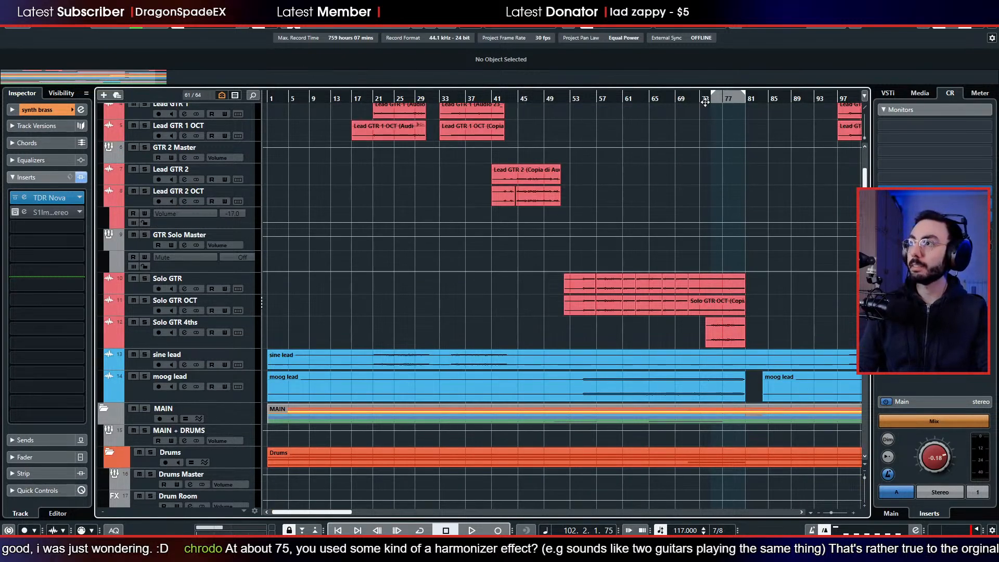
mouse_move(705, 102)
mouse_down()
mouse_move(726, 105)
mouse_move(695, 112)
mouse_up()
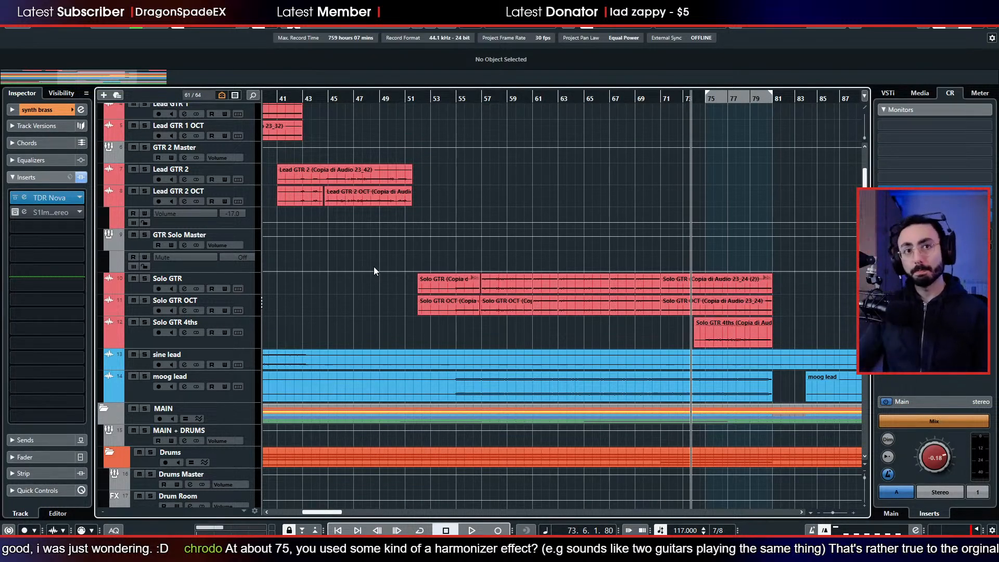
click(542, 99)
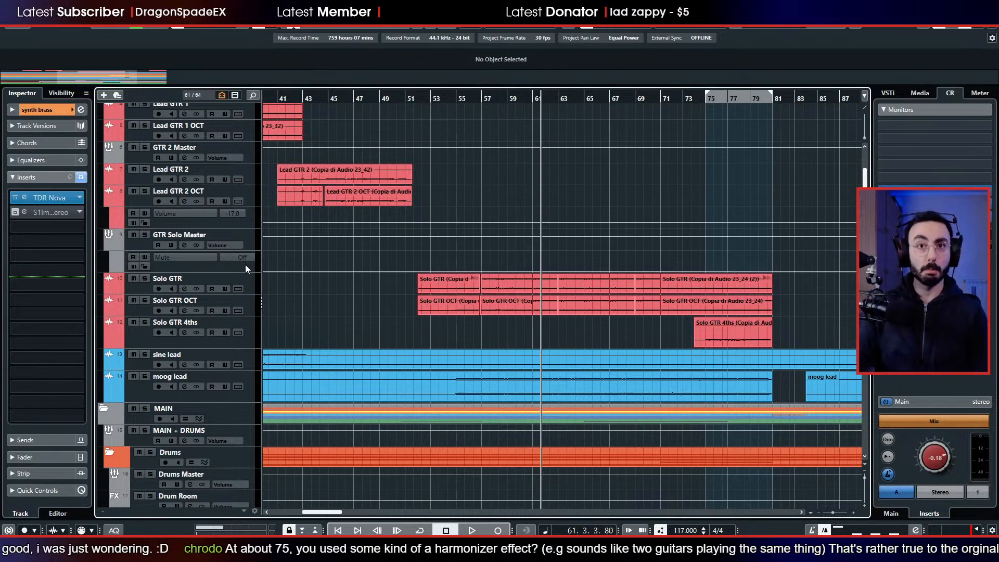
click(148, 288)
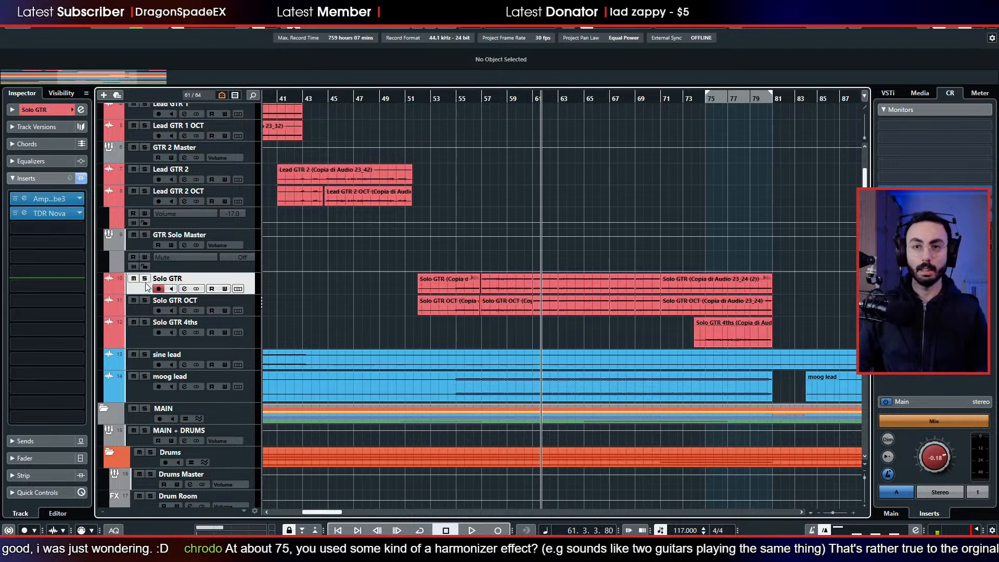
click(145, 280)
click(145, 300)
key(space)
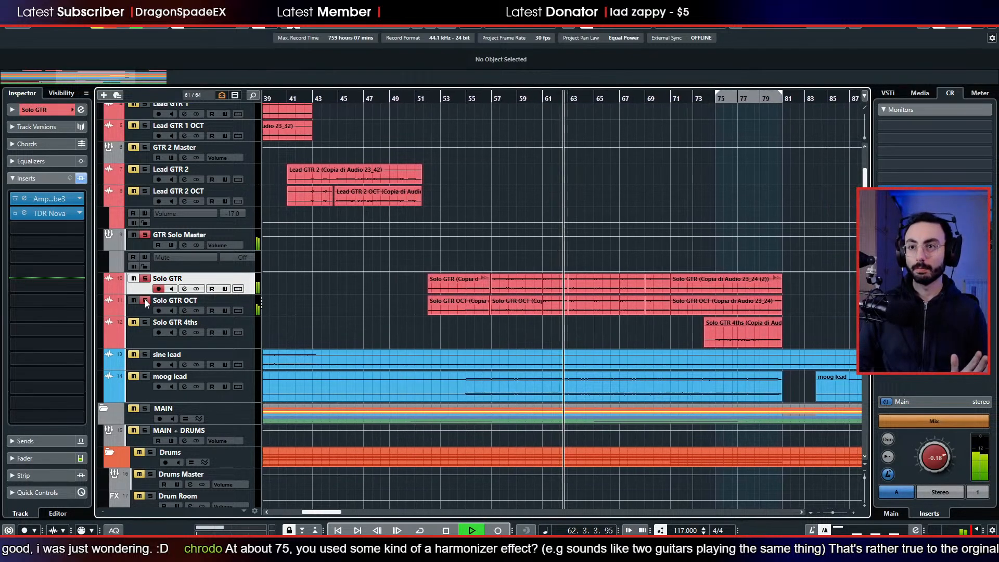
- Compare Solo GTR and Solo GTR OCT during playback by unsoloing and resoloing each track in turn
click(144, 300)
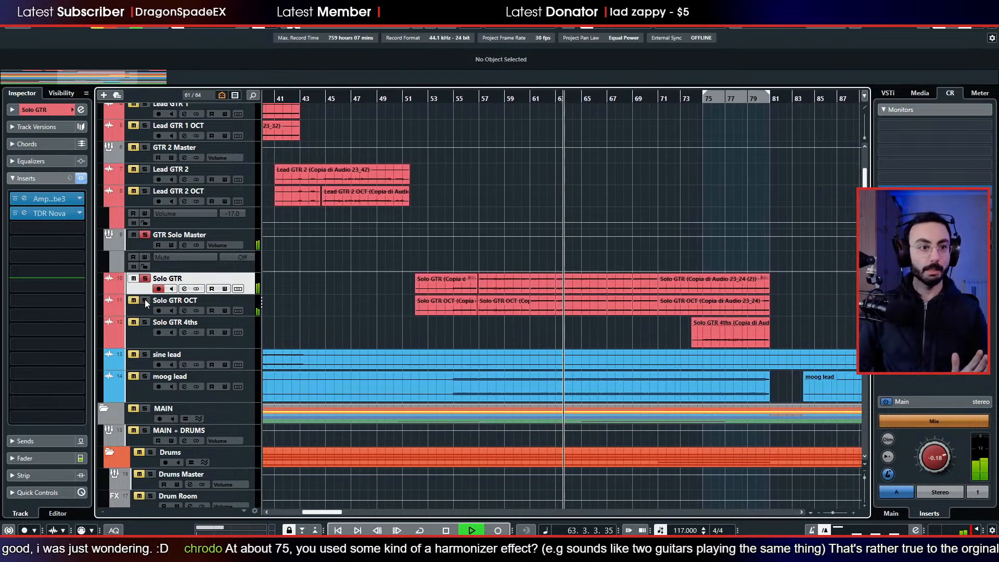
click(145, 300)
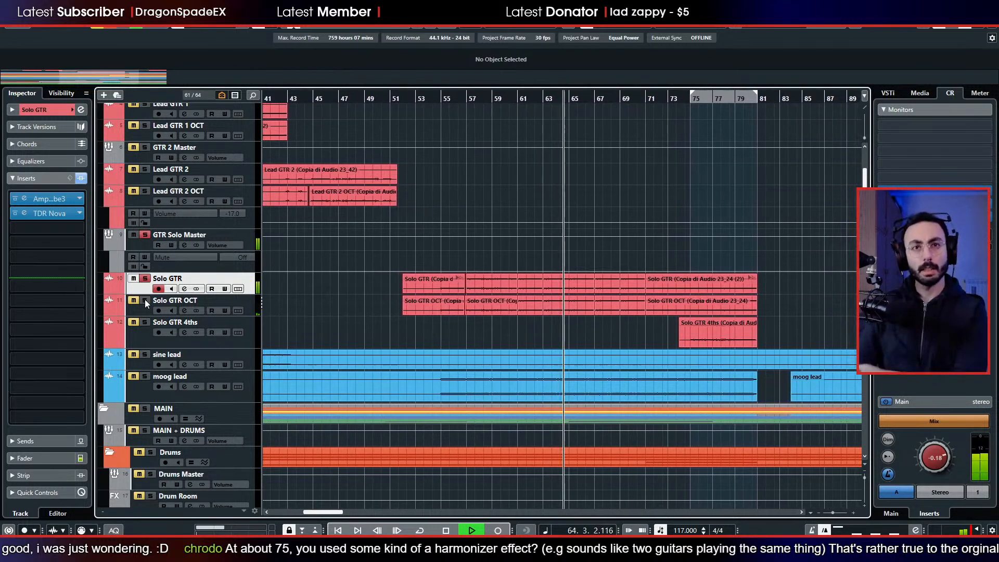
click(146, 280)
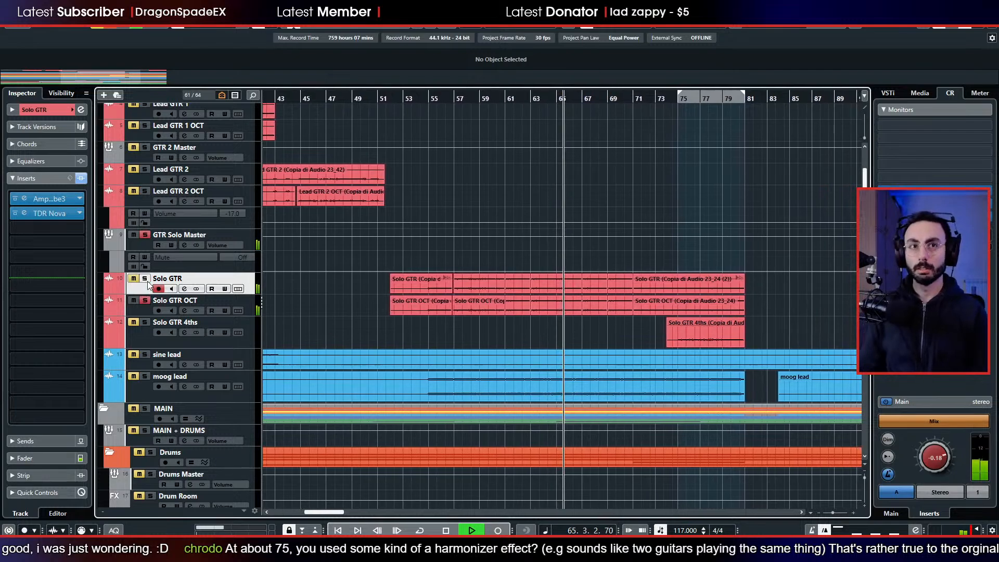
click(146, 280)
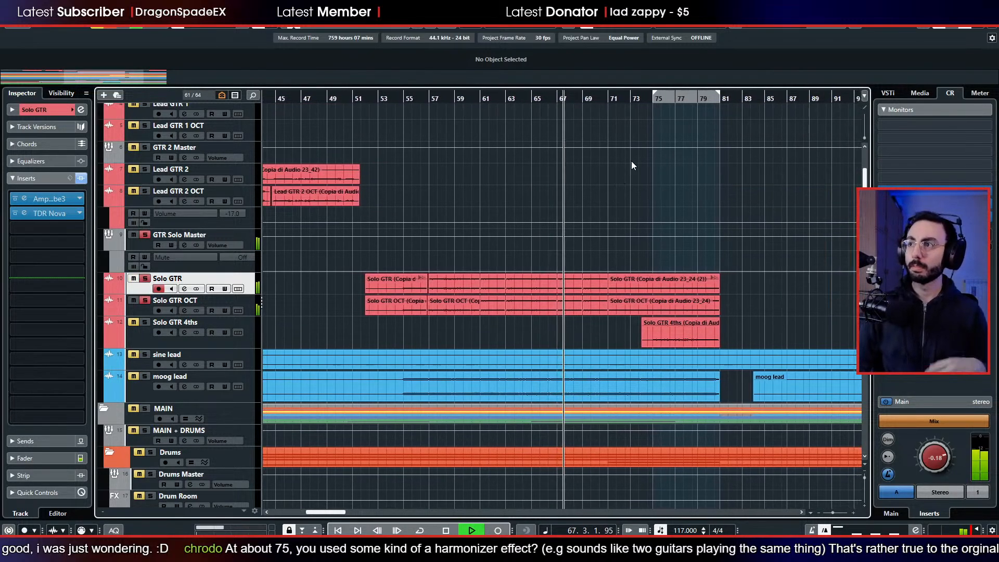
- Add the Solo GTR 4ths track to the soloed guitars and play the harmonized part from bar 75
key(space)
click(626, 101)
drag(626, 101, 637, 101)
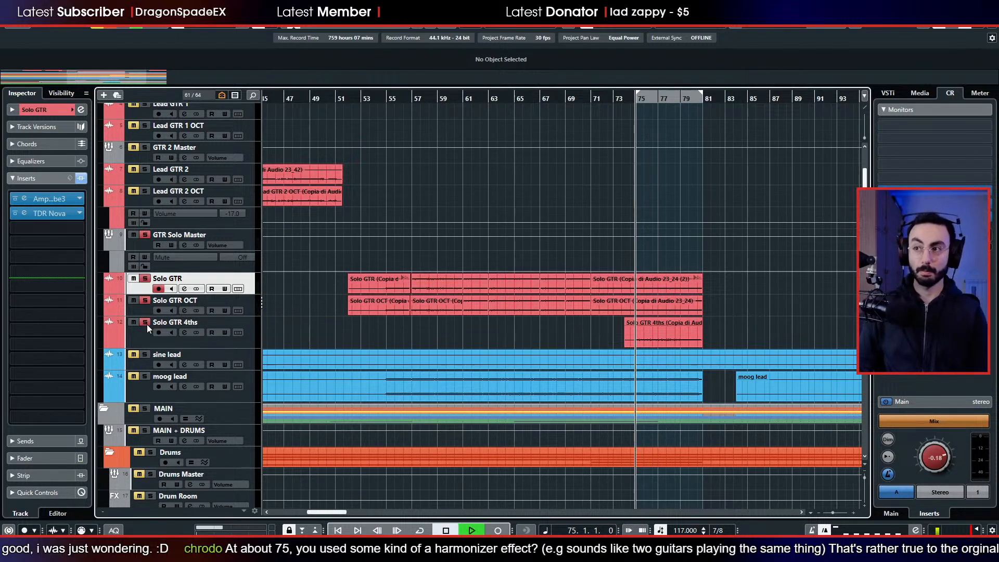
key(space)
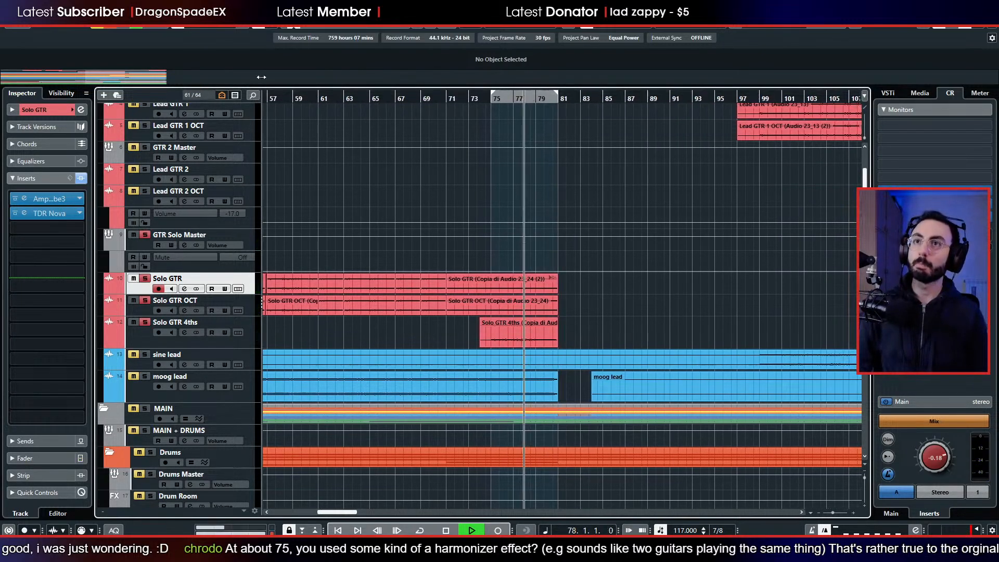
- Solo the Brass Master group together with the solo guitars and play them from bar 75
scroll(358, 266, down, 5)
key(space)
click(532, 99)
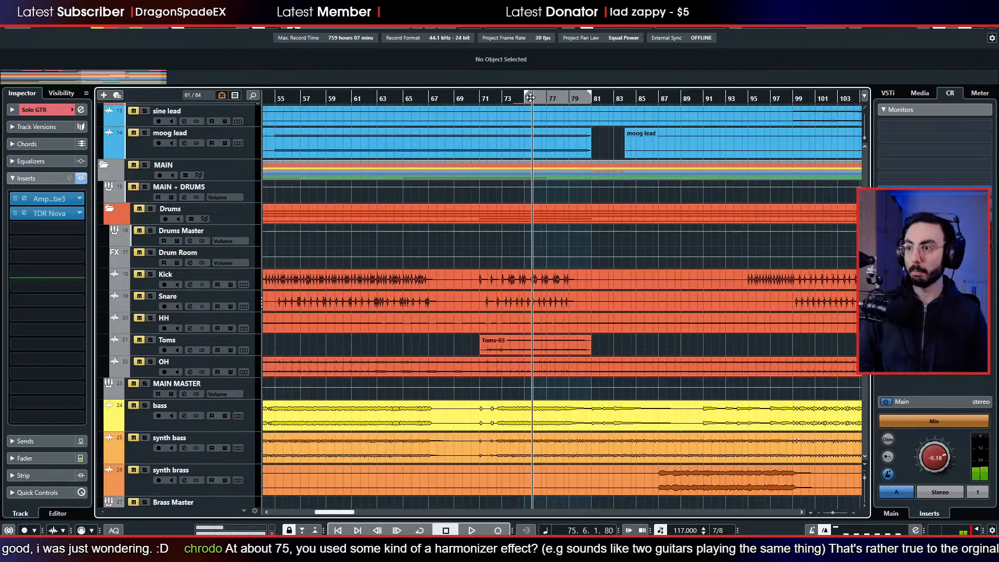
scroll(482, 208, down, 5)
click(148, 260)
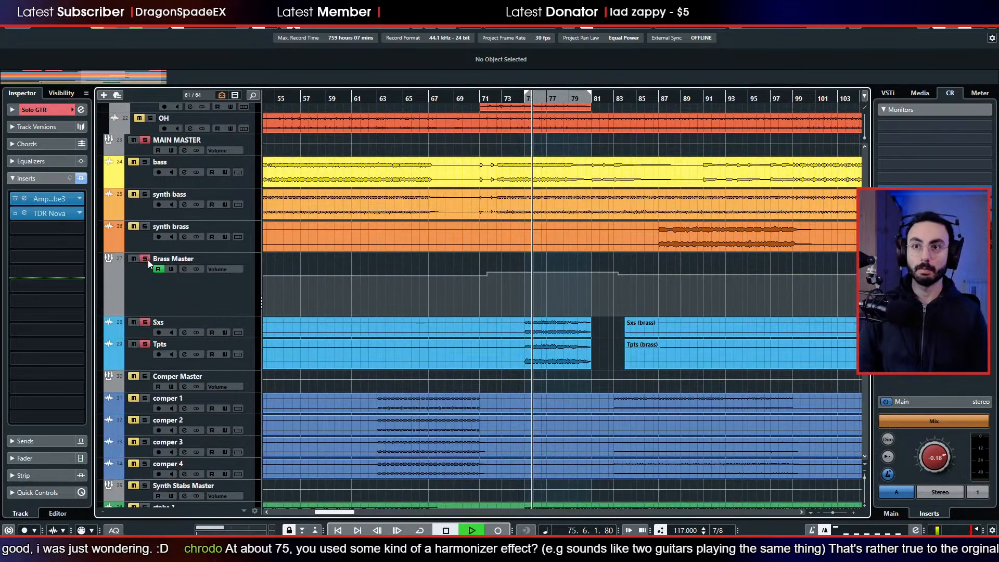
key(space)
scroll(474, 295, up, 10)
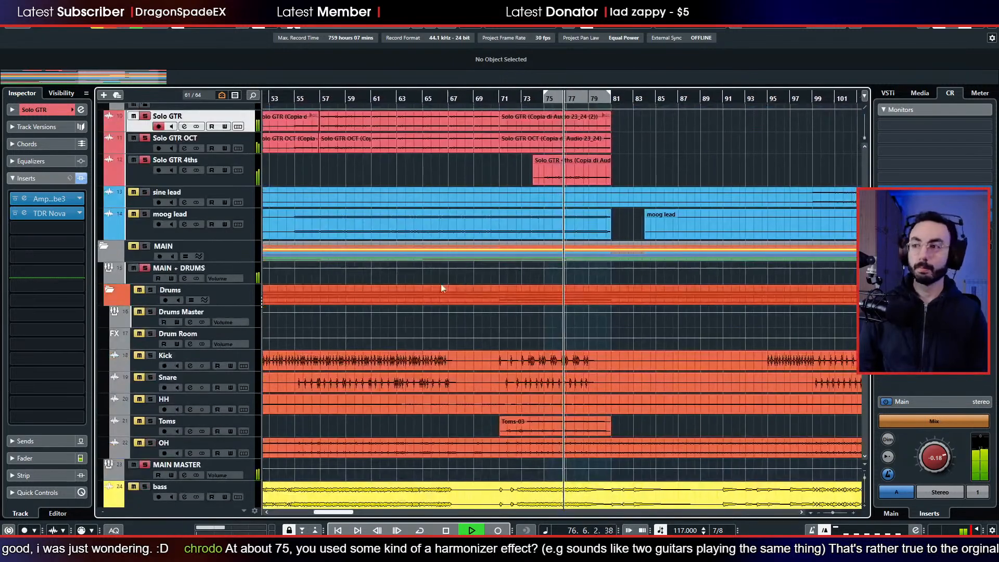
- Clear all solos, listen to the full mix until bar 81, and return the cursor to bar 75
click(113, 27)
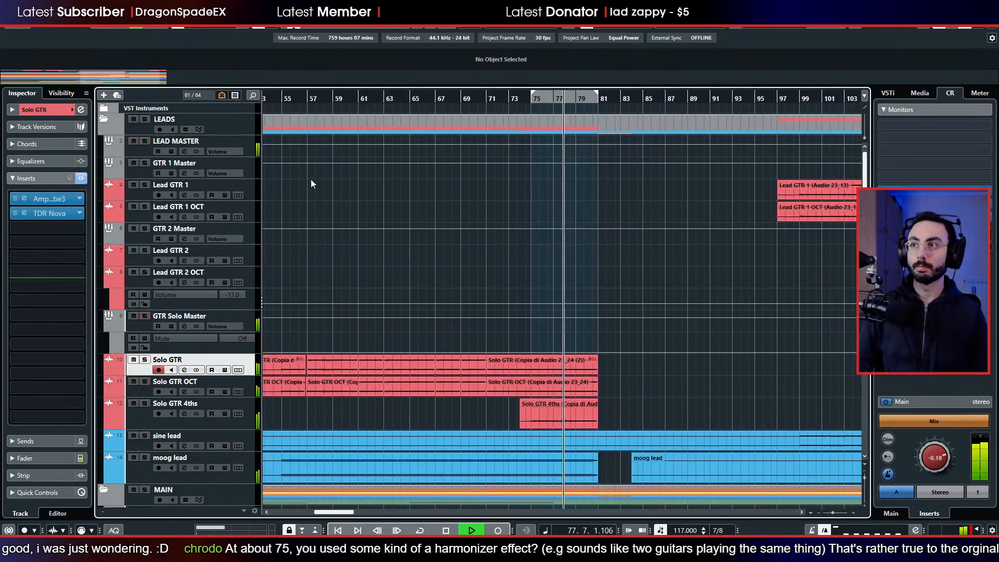
click(610, 285)
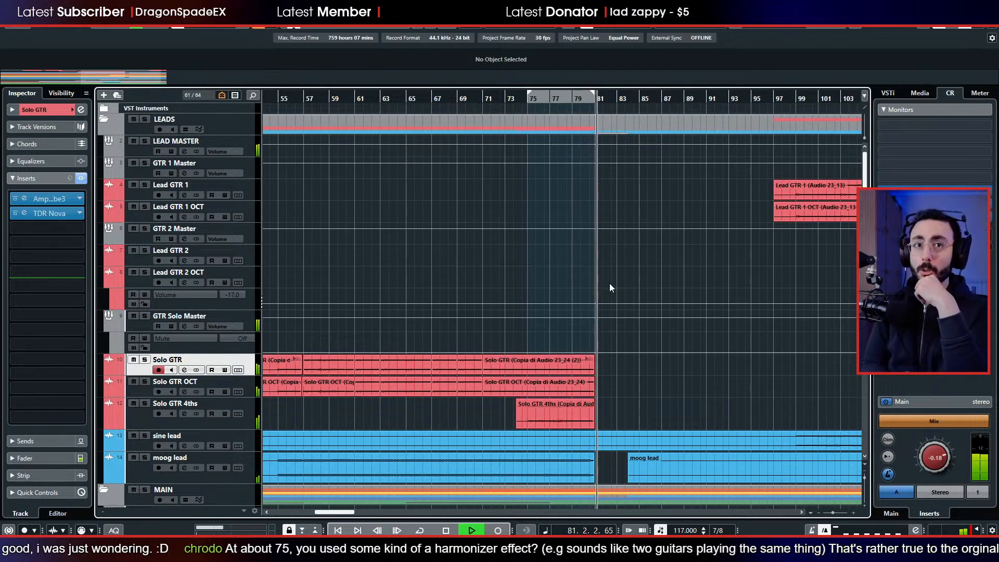
key(space)
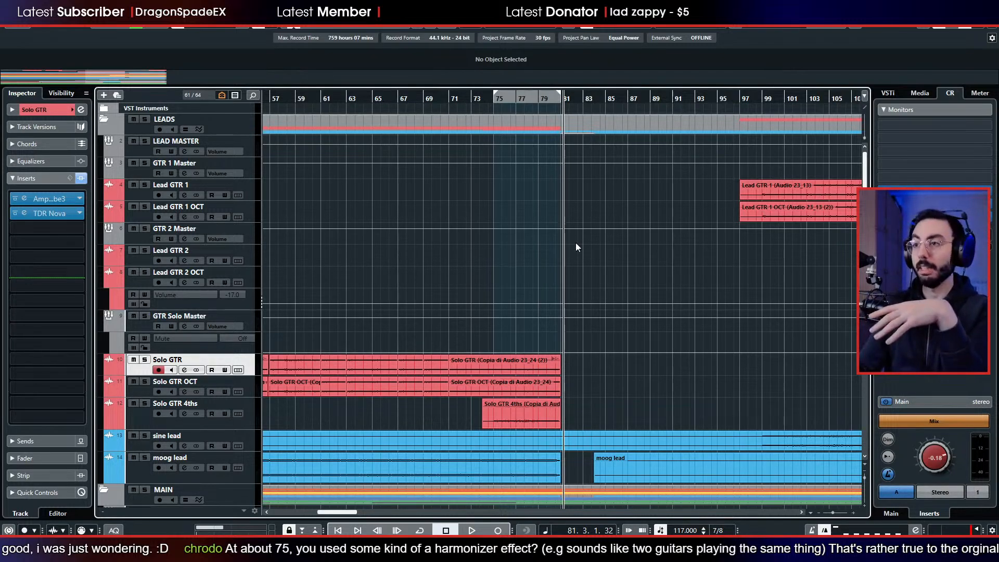
click(499, 108)
scroll(520, 345, down, 3)
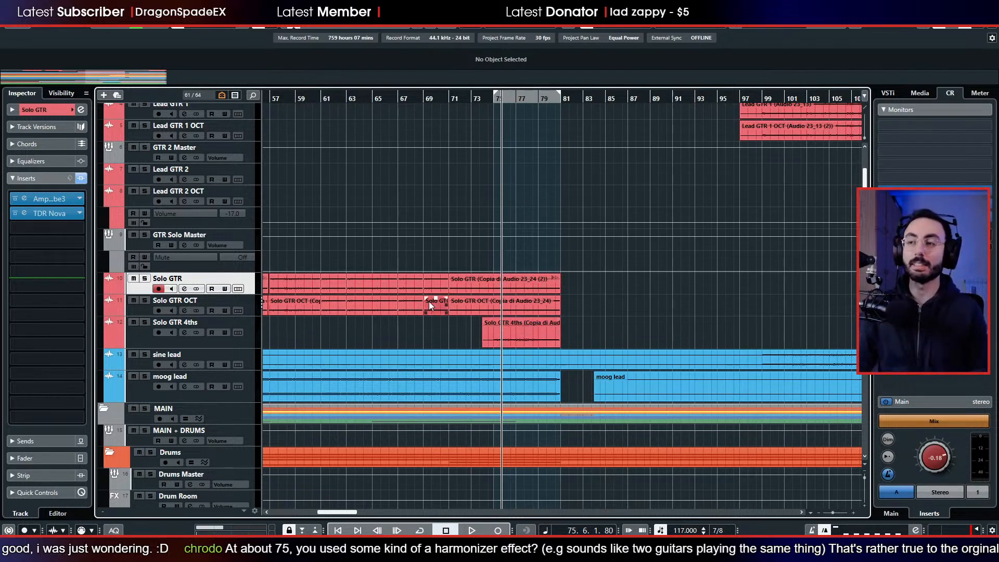
scroll(423, 333, up, 3)
scroll(423, 333, down, 7)
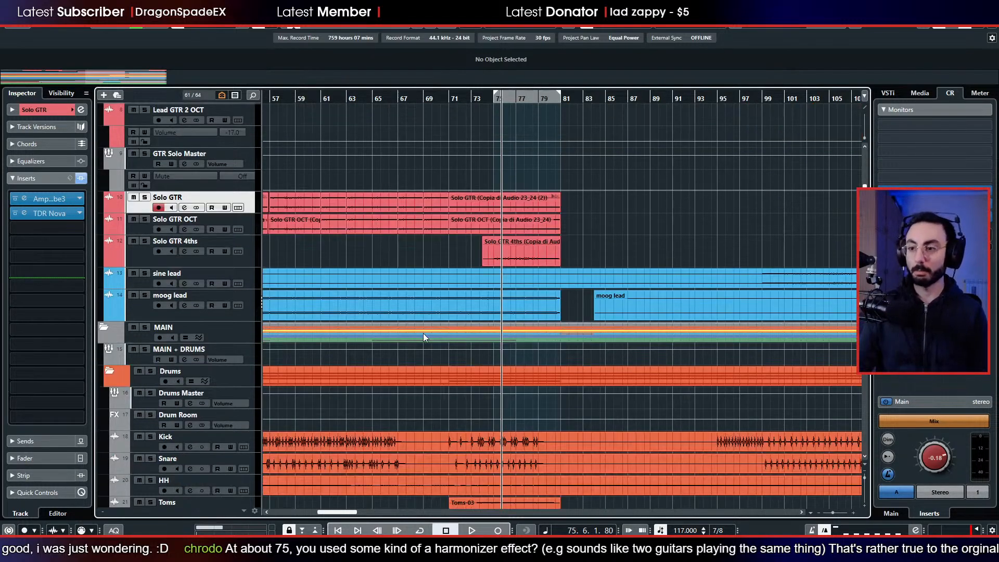
scroll(466, 354, left, 10)
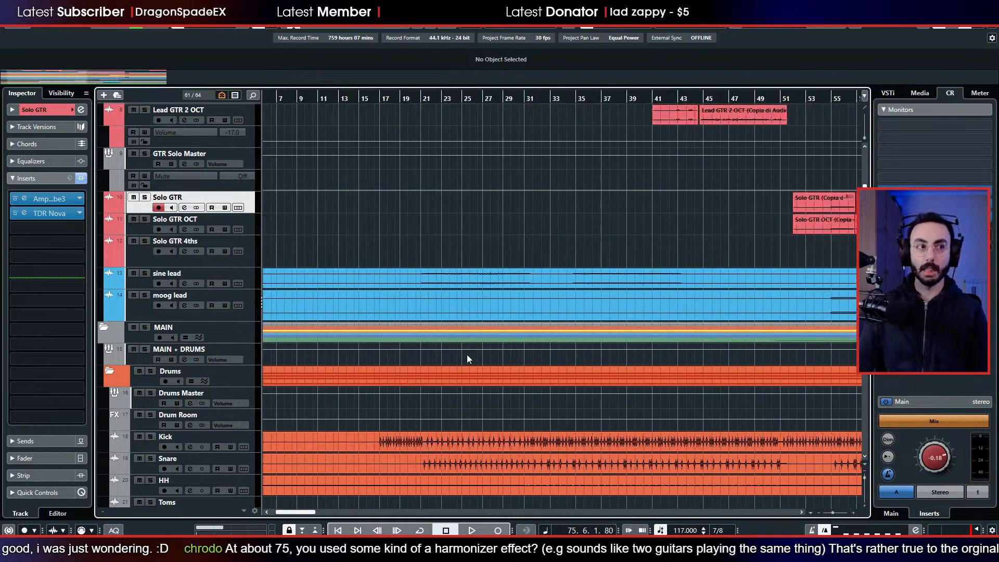
- Play the full mix again from bar 75 to about bar 80
key(g)
key(g)
key(g)
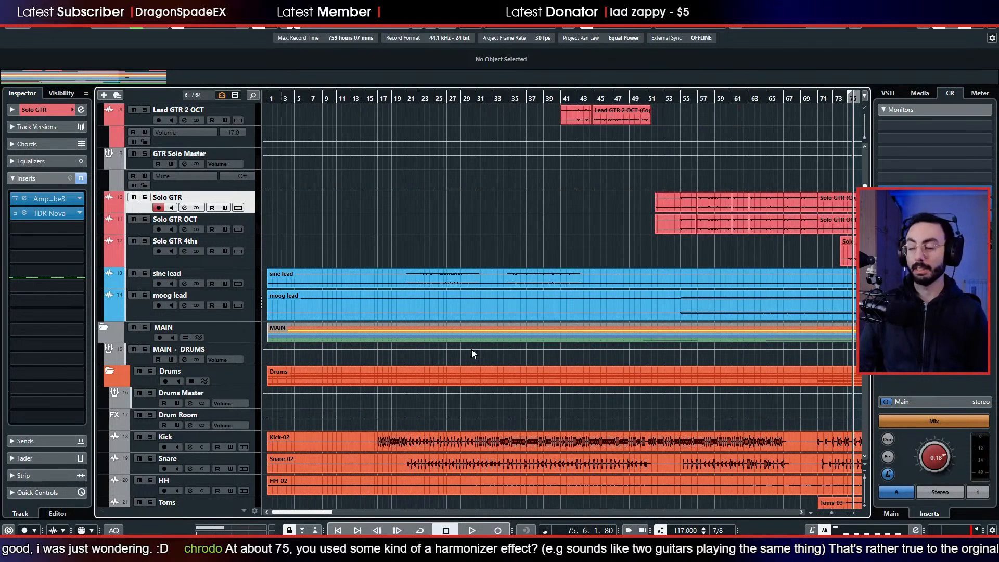
key(space)
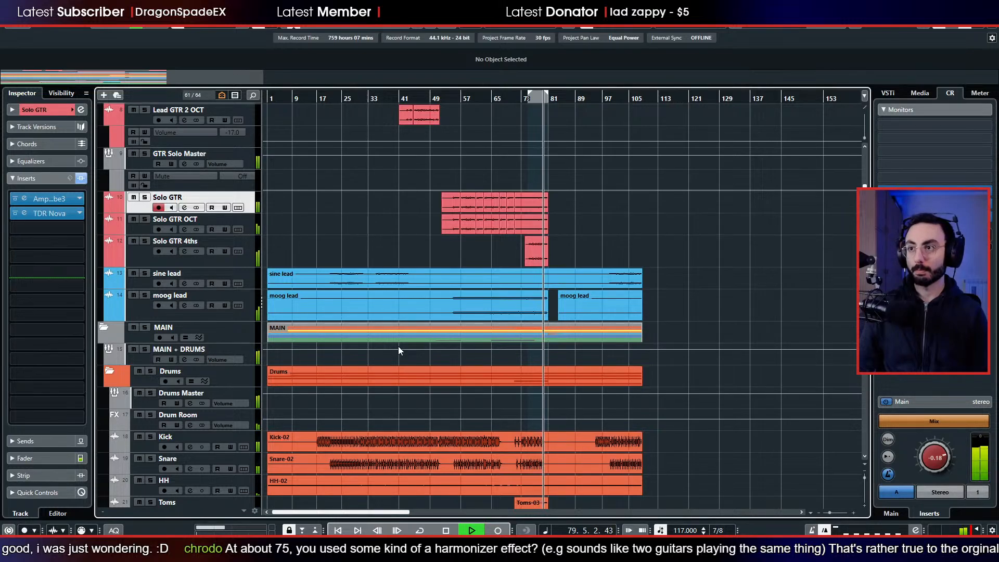
key(space)
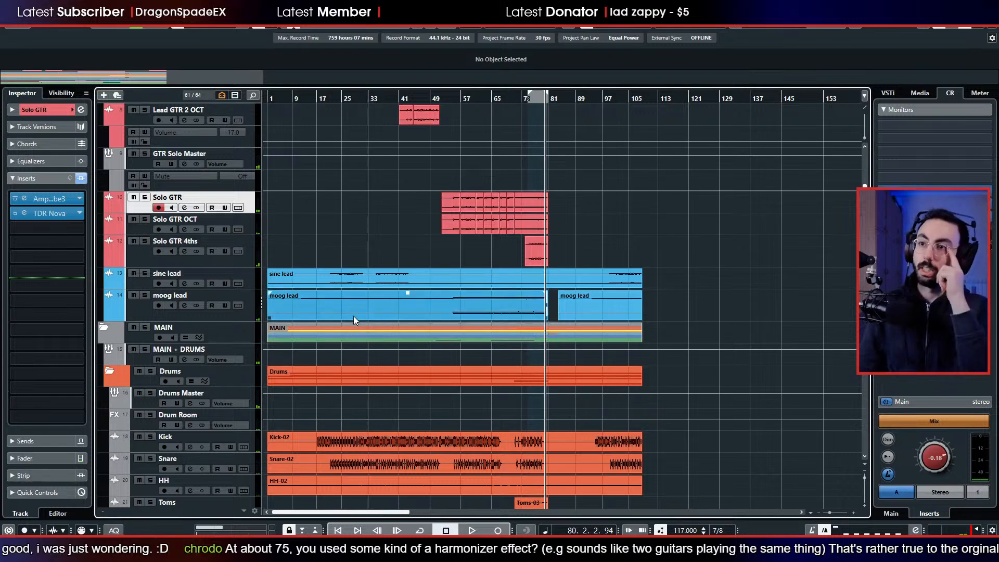
- Move the cursor to bar 90 and play the section where bass and synth brass sound together
scroll(352, 318, down, 3)
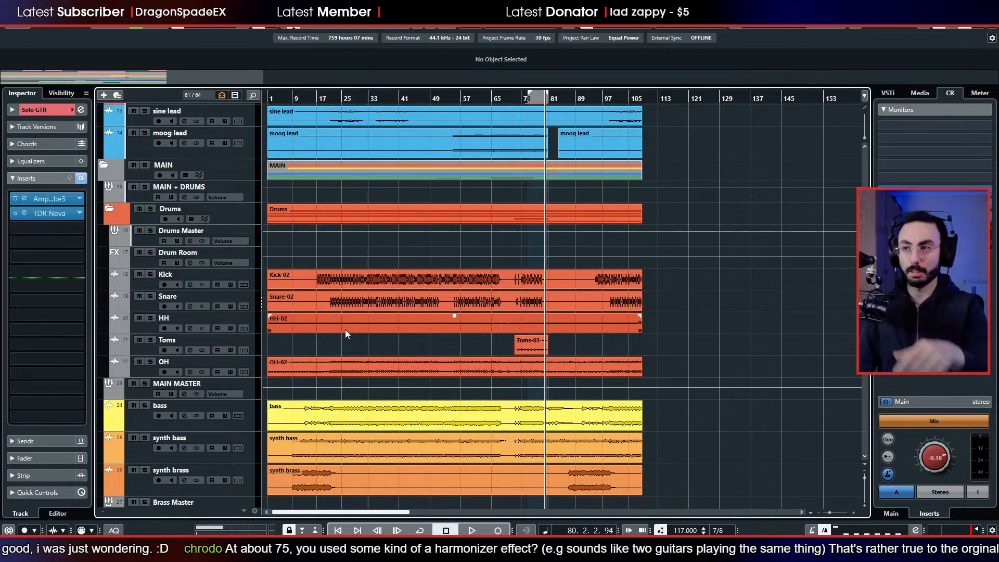
scroll(357, 270, down, 3)
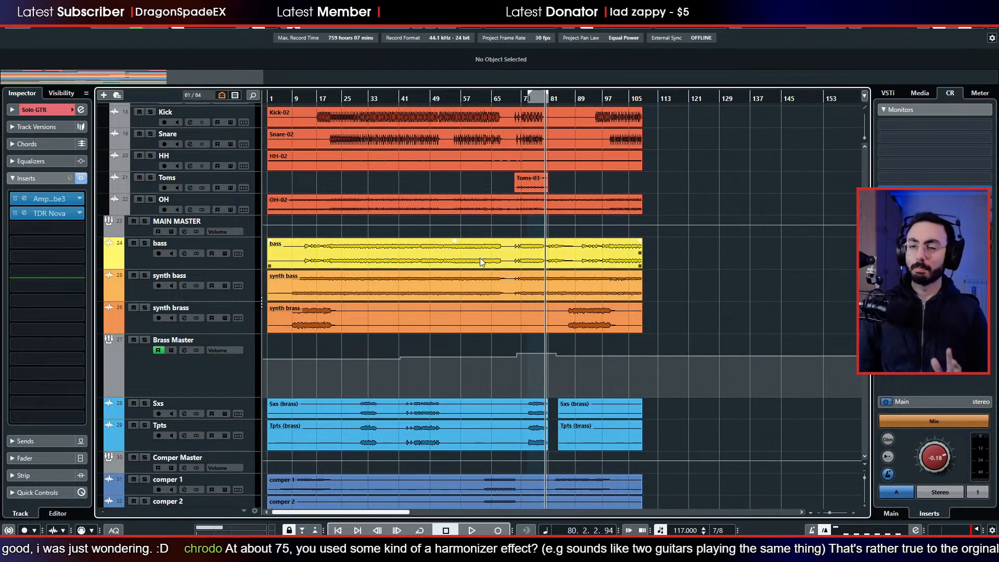
scroll(532, 238, down, 2)
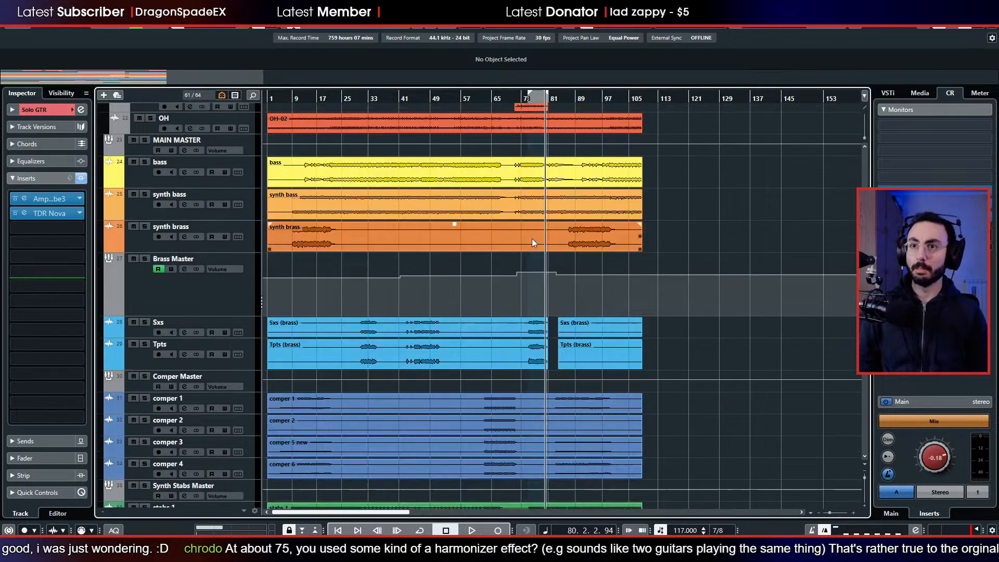
scroll(530, 239, up, 2)
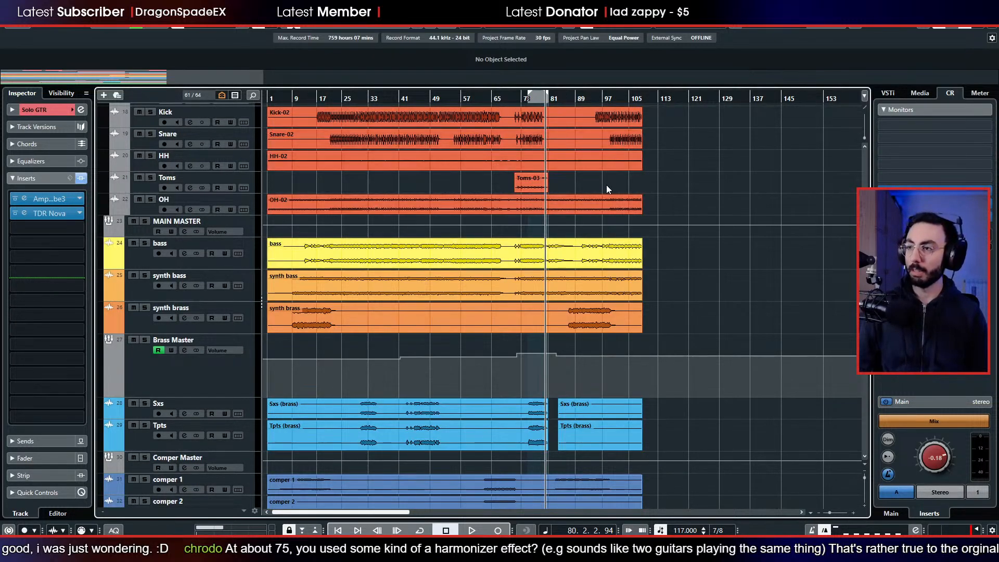
scroll(607, 185, up, 3)
click(600, 101)
drag(598, 98, 593, 119)
key(space)
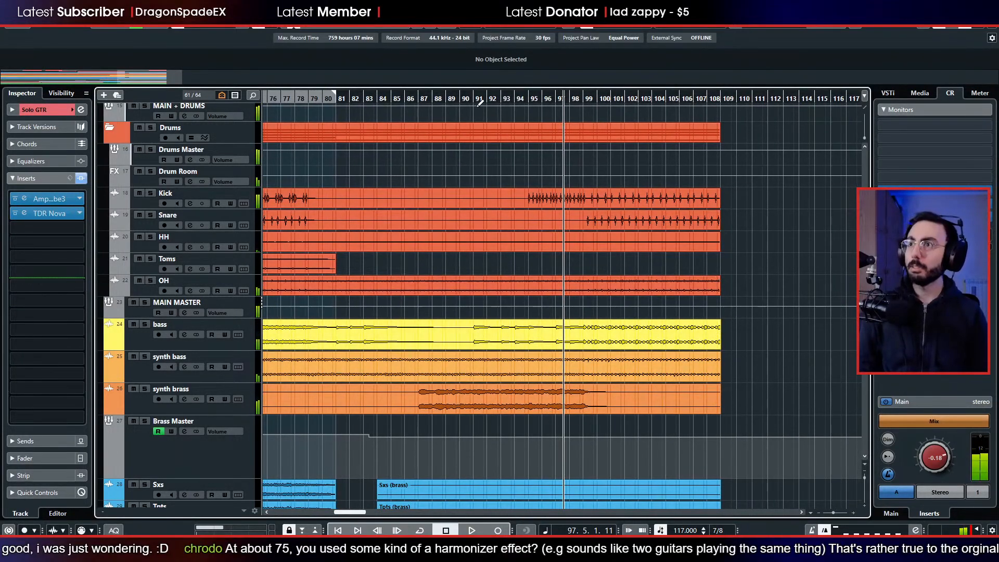
key(space)
- Move the synth brass track's S1 Imager to insert slot 4 and load a second TDR Nova in slot 2
click(134, 400)
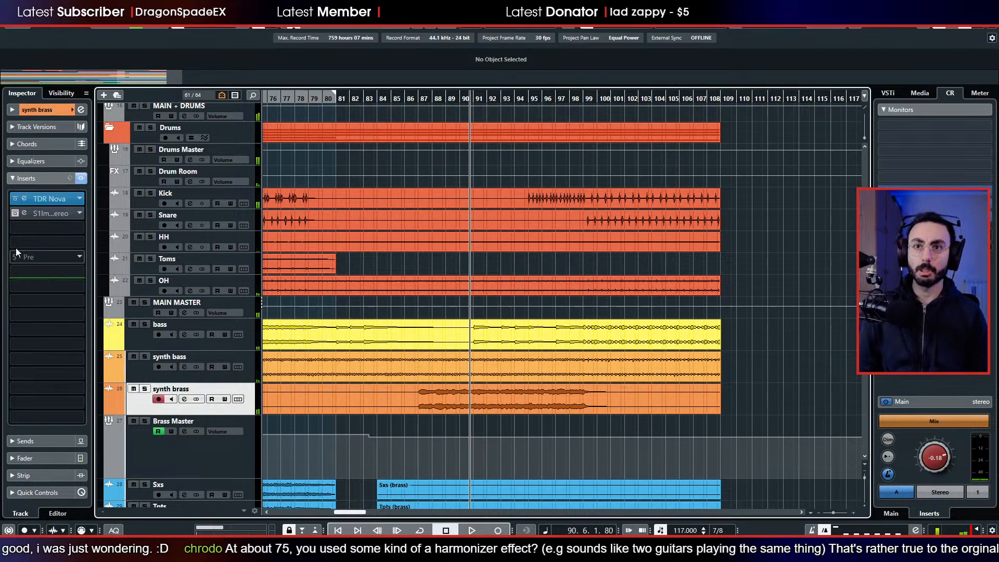
click(43, 229)
click(58, 210)
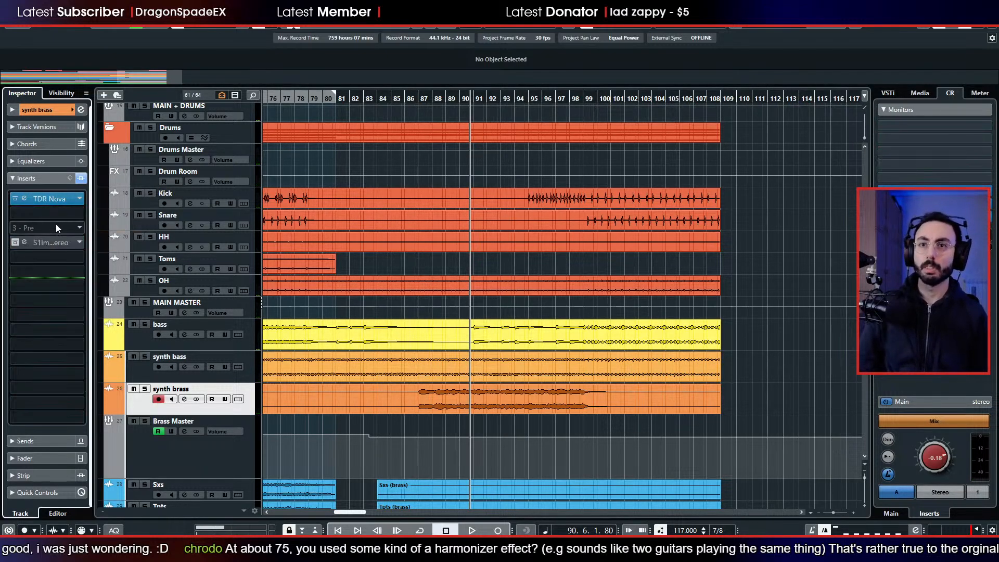
click(55, 214)
text(nova)
key(Return)
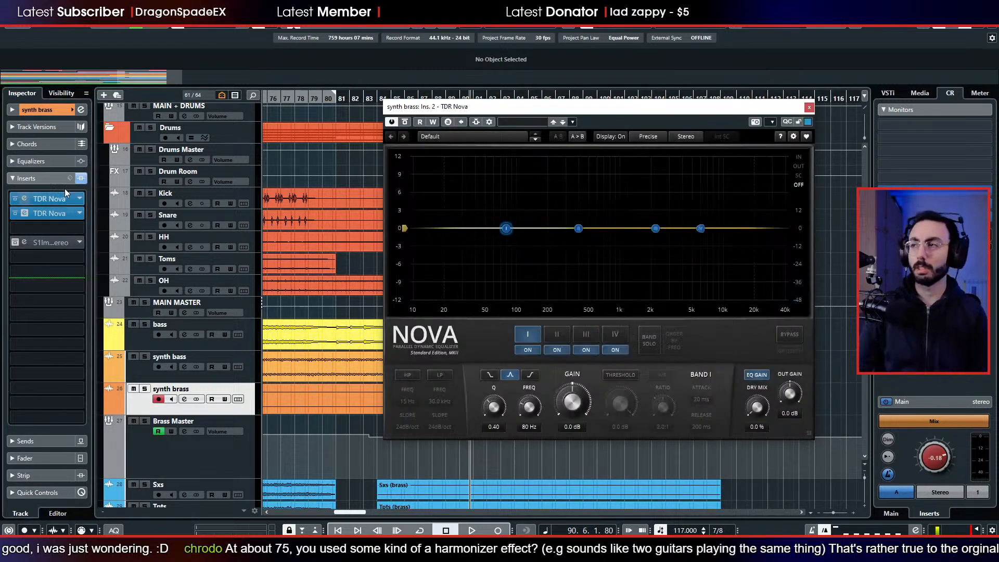
- Activate side-chaining on the second TDR Nova and add the bass track as its side-chain source
drag(640, 106, 507, 122)
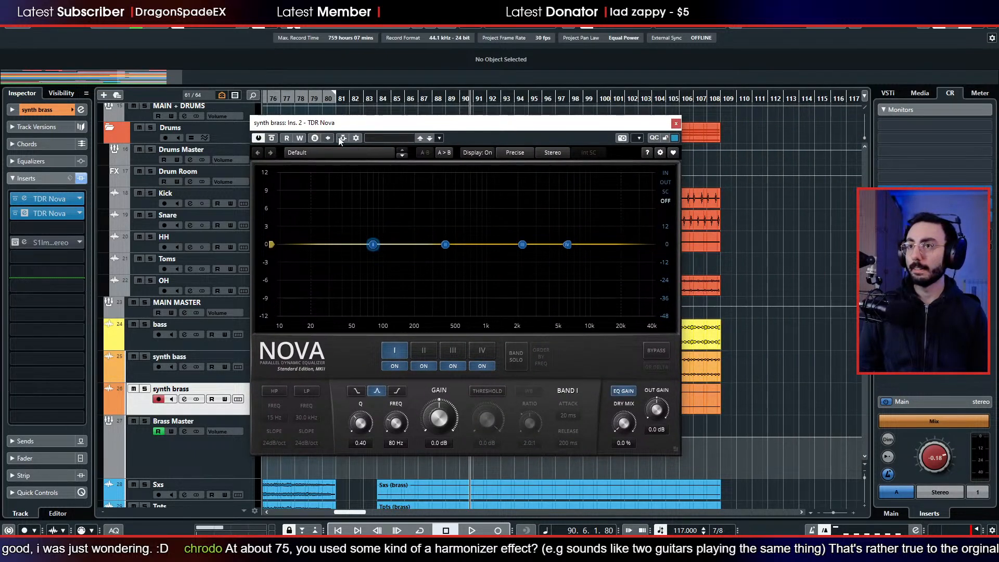
drag(385, 122, 519, 119)
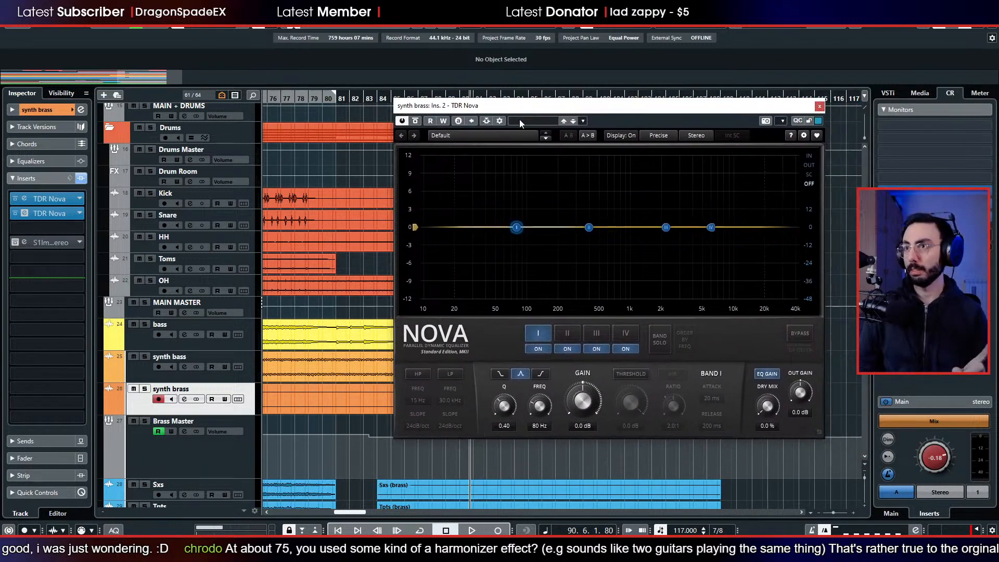
click(487, 121)
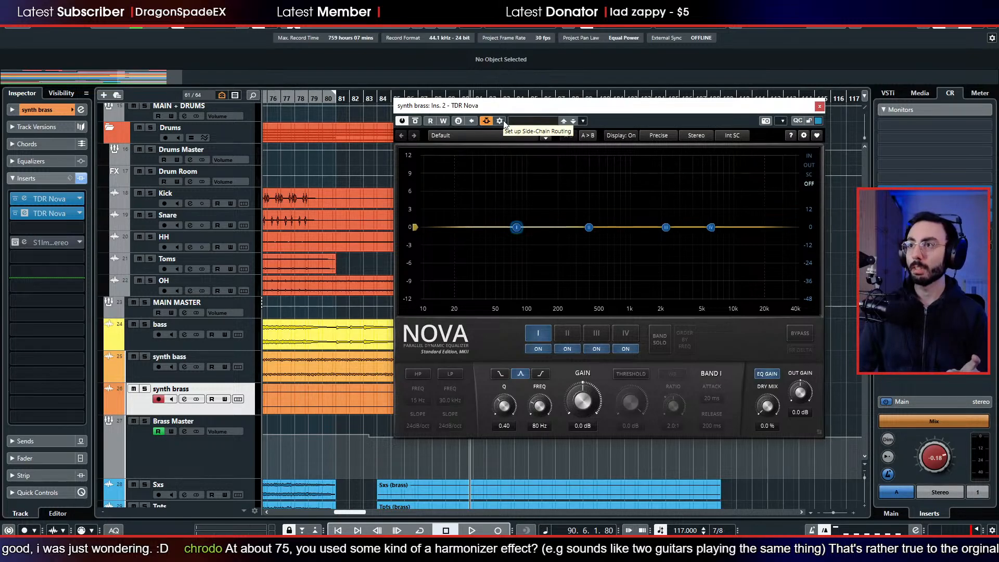
click(502, 121)
click(610, 233)
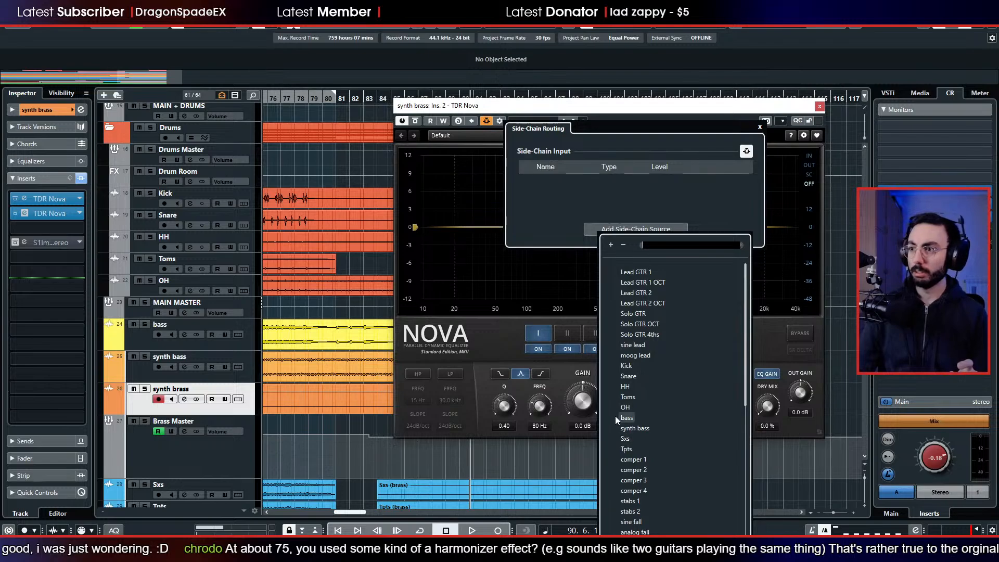
click(610, 229)
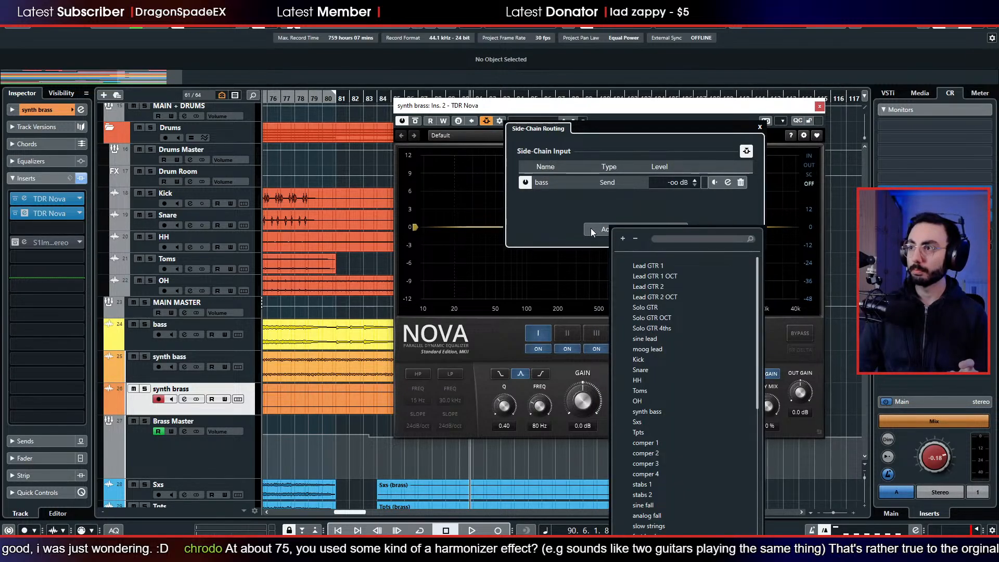
click(532, 230)
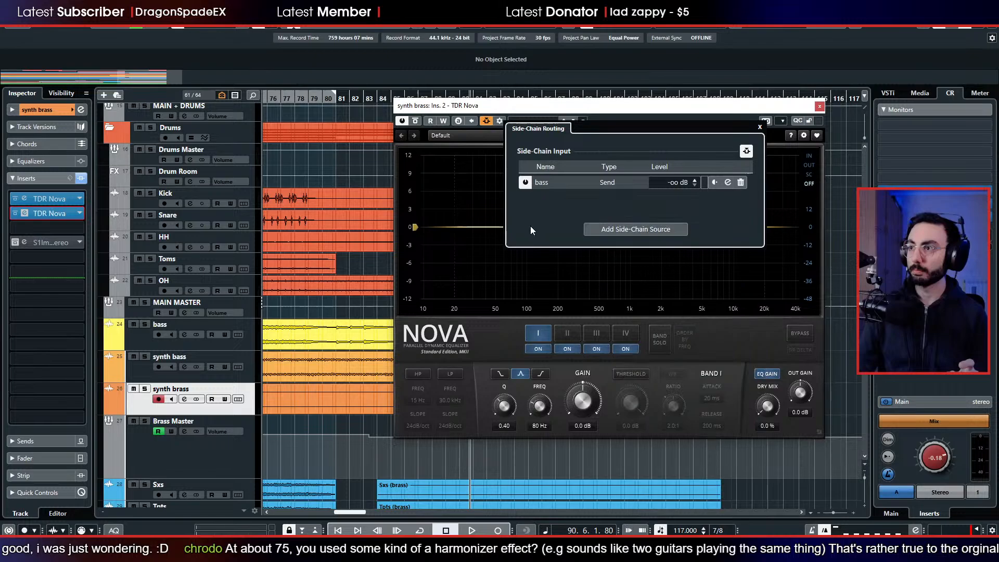
- Set the bass side-chain send level to 0 dB and close the side-chain routing
double_click(672, 180)
drag(672, 180, 716, 176)
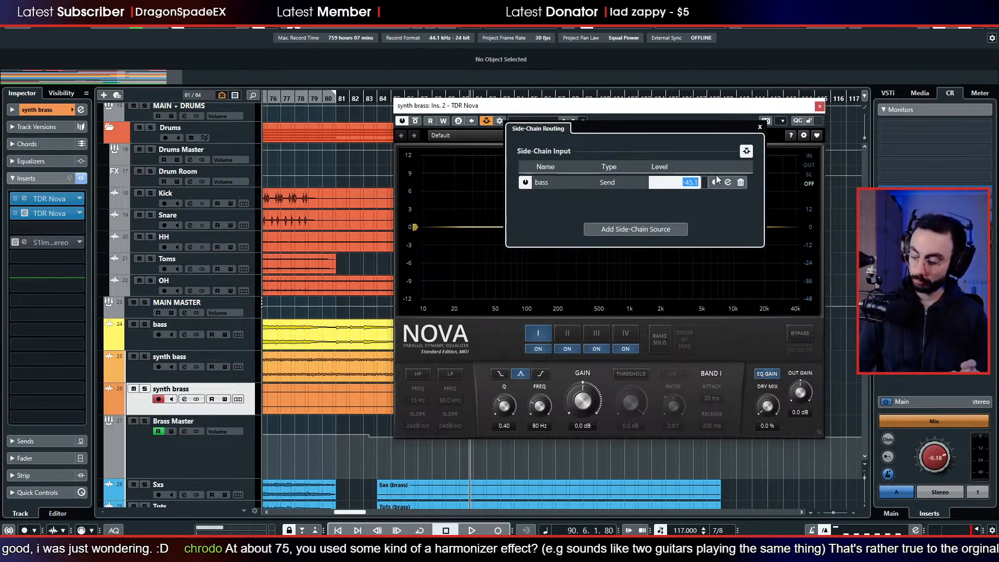
text(0)
key(Return)
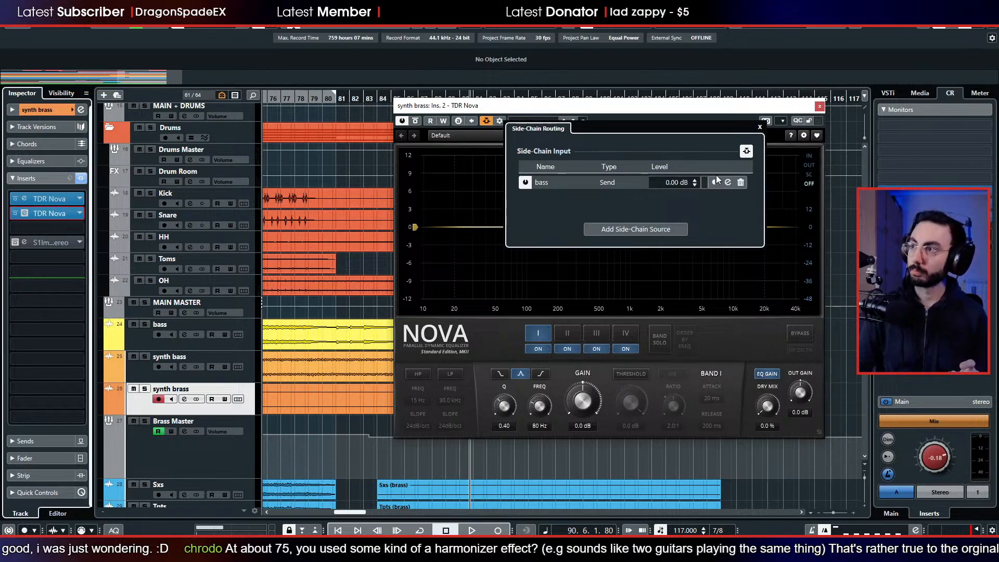
click(759, 127)
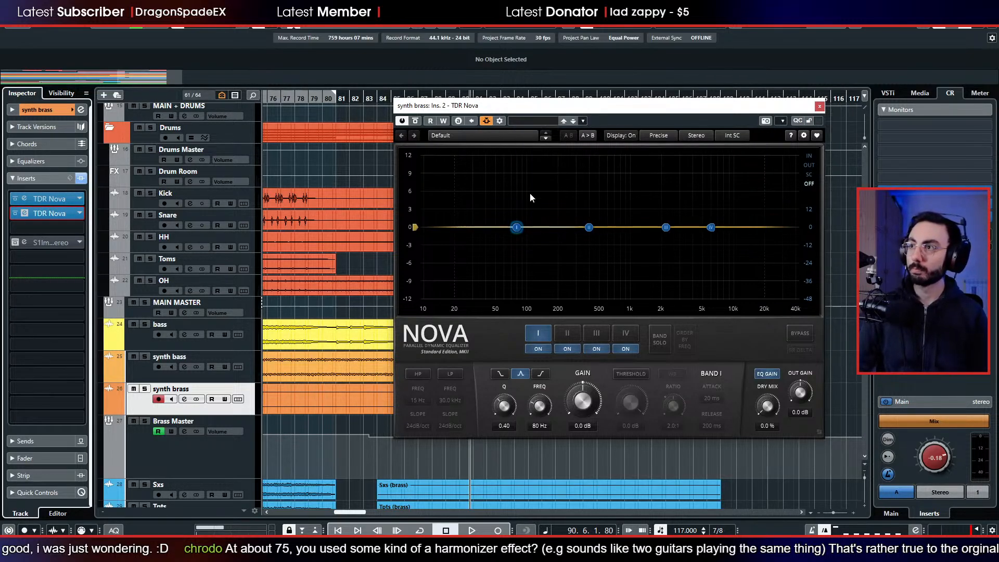
- Load the 4 Band Dyn preset in the second TDR Nova and switch its detection to Ext SC, checking it in playback
click(433, 133)
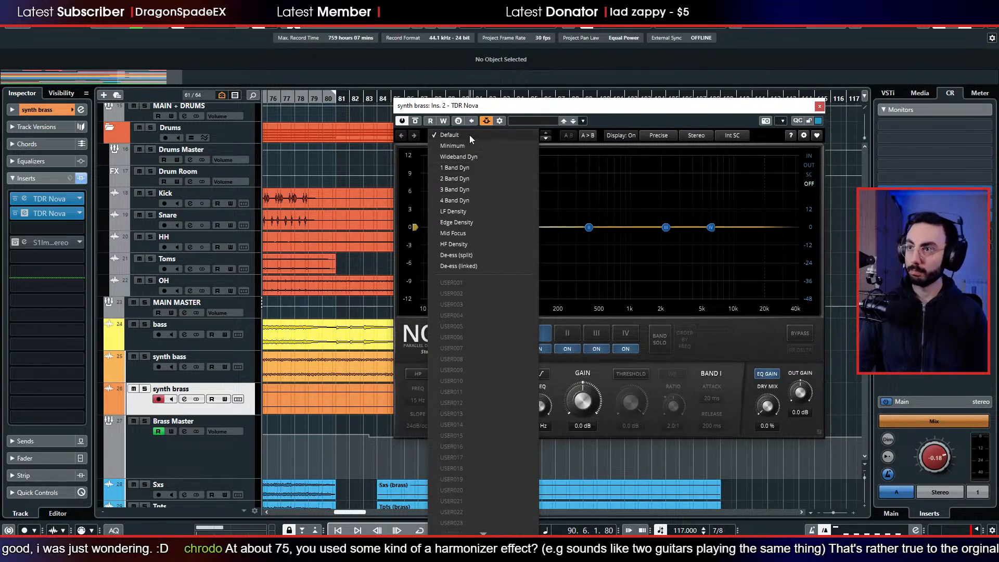
click(454, 201)
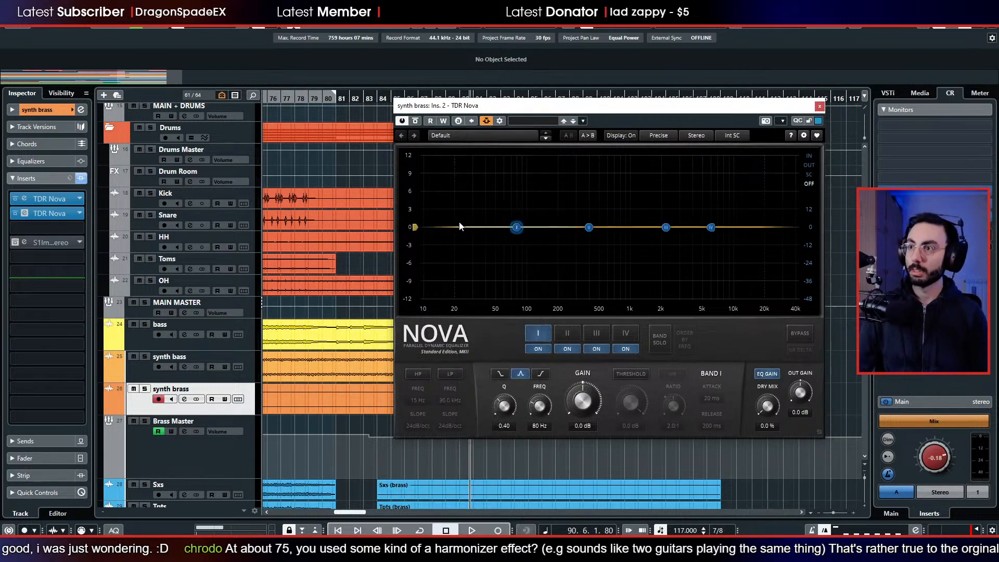
key(space)
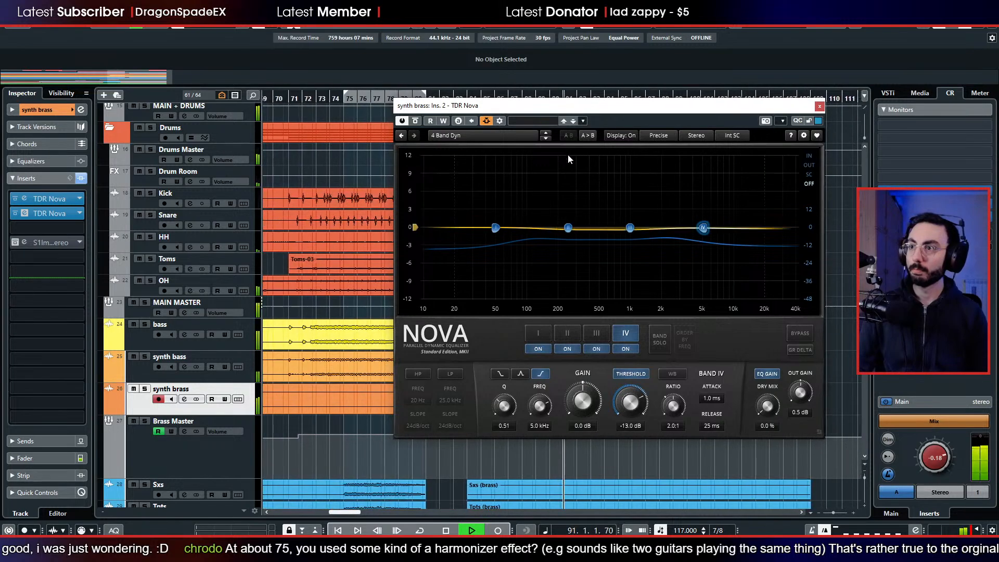
drag(594, 110, 675, 111)
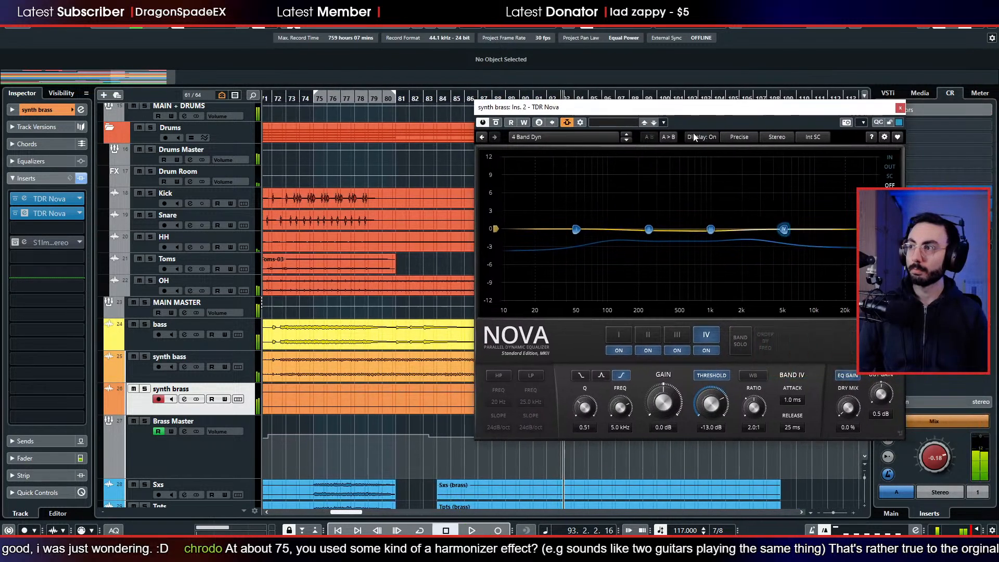
key(space)
click(813, 138)
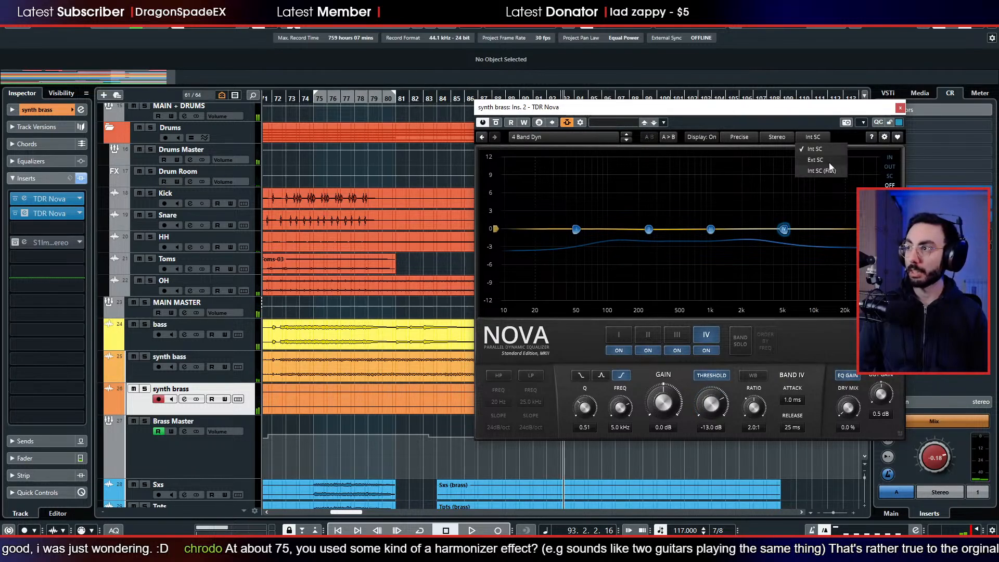
click(829, 160)
key(space)
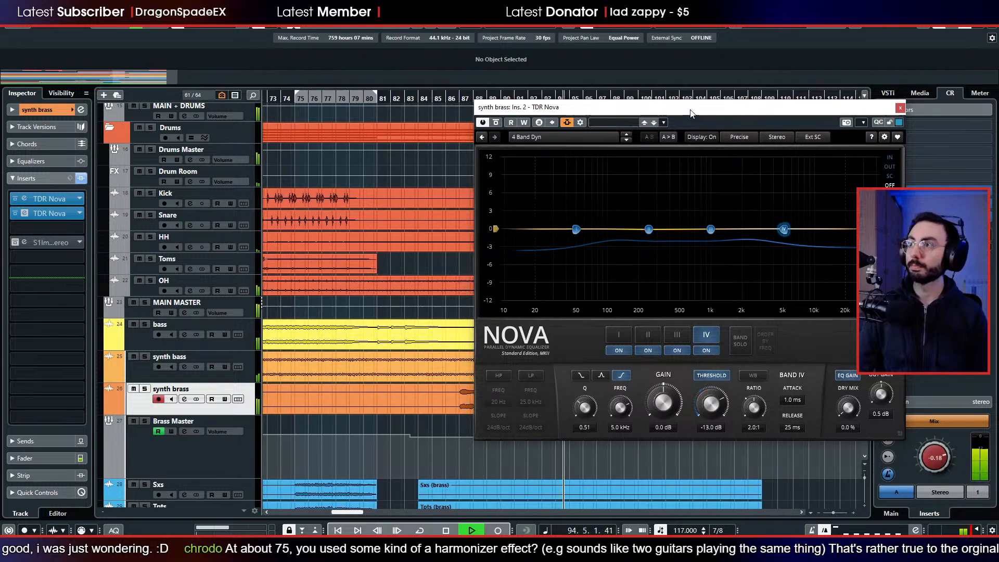
drag(692, 113, 858, 116)
key(space)
- Solo the bass and synth brass tracks and select the synth brass event, keeping the TDR Nova editor in view
mouse_move(490, 97)
mouse_down()
mouse_move(515, 97)
mouse_move(500, 81)
mouse_up()
click(145, 324)
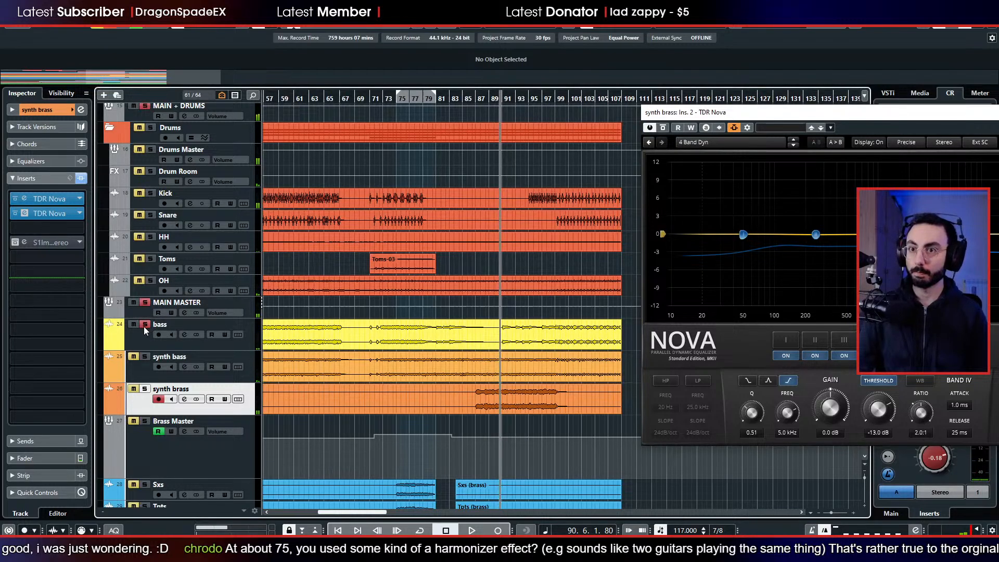
click(145, 390)
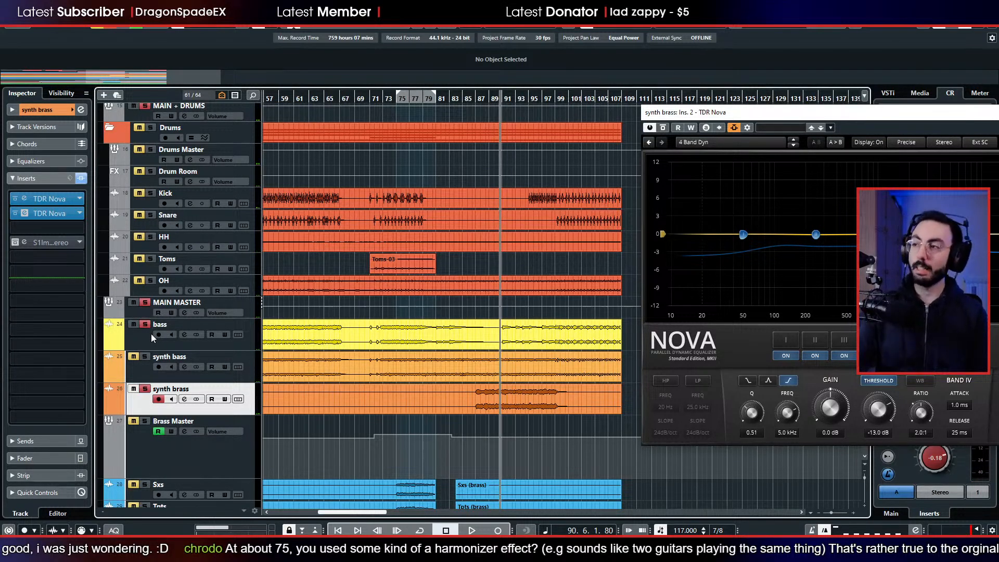
drag(685, 112, 635, 68)
click(436, 409)
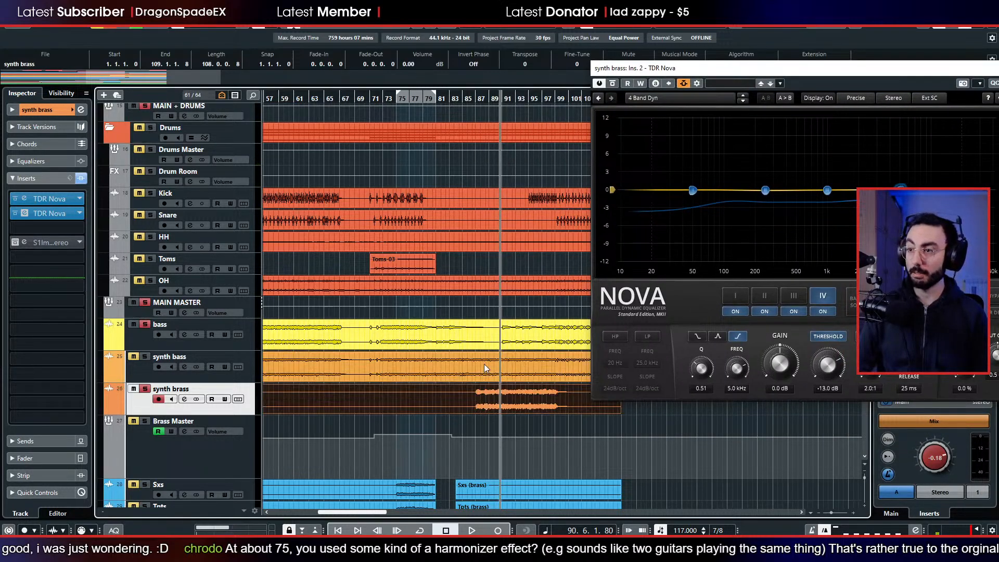
- During playback, lower the TDR Nova thresholds to -23.5 dB on band IV, -31.6 dB on band I and -23.9 dB on band II
key(space)
drag(828, 366, 828, 401)
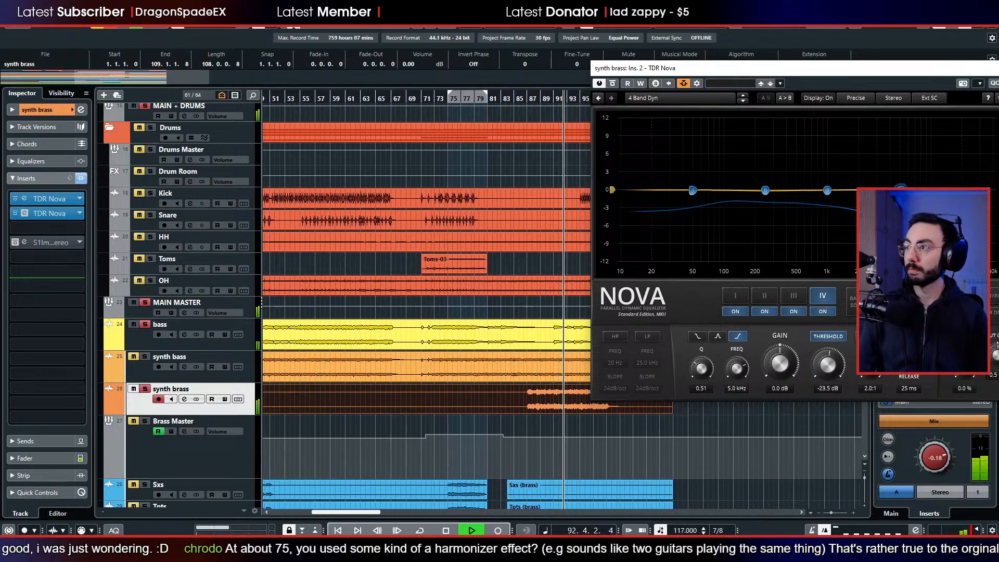
click(692, 190)
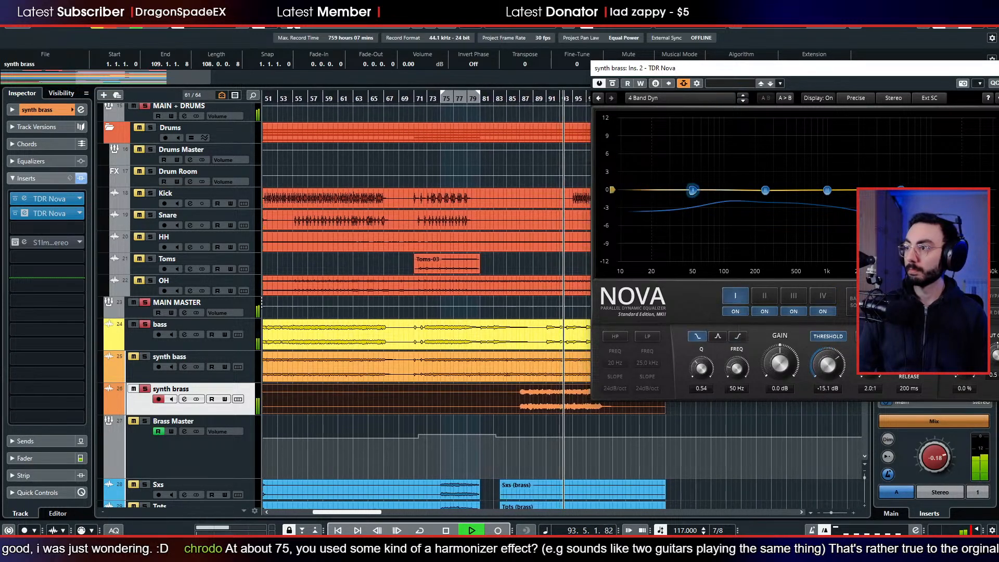
drag(828, 365, 828, 368)
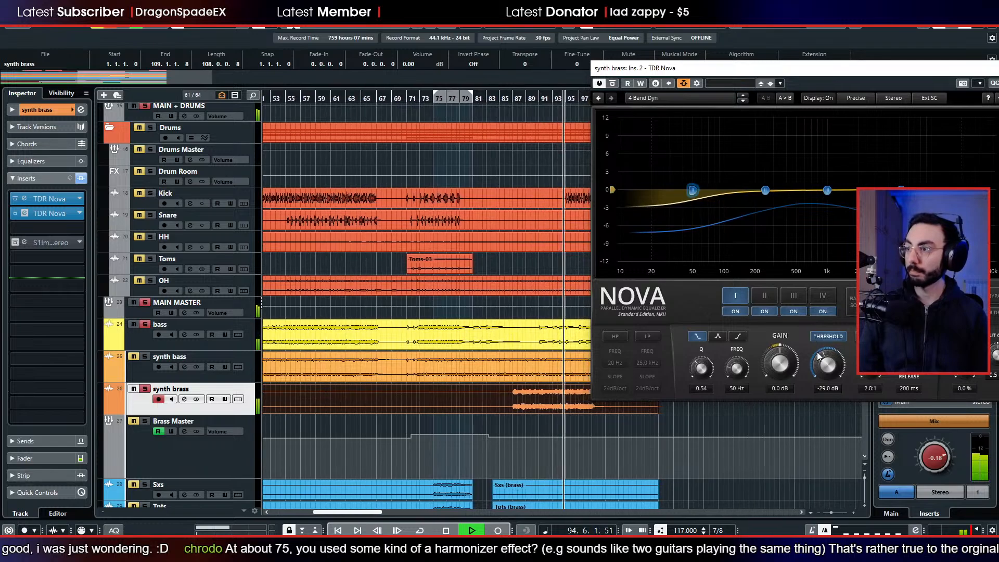
drag(828, 368, 828, 373)
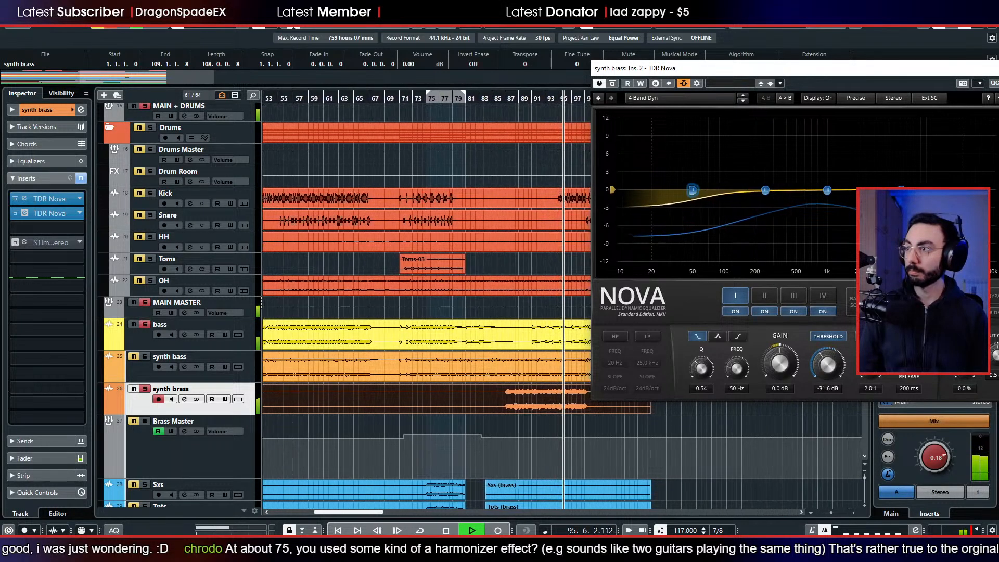
click(765, 190)
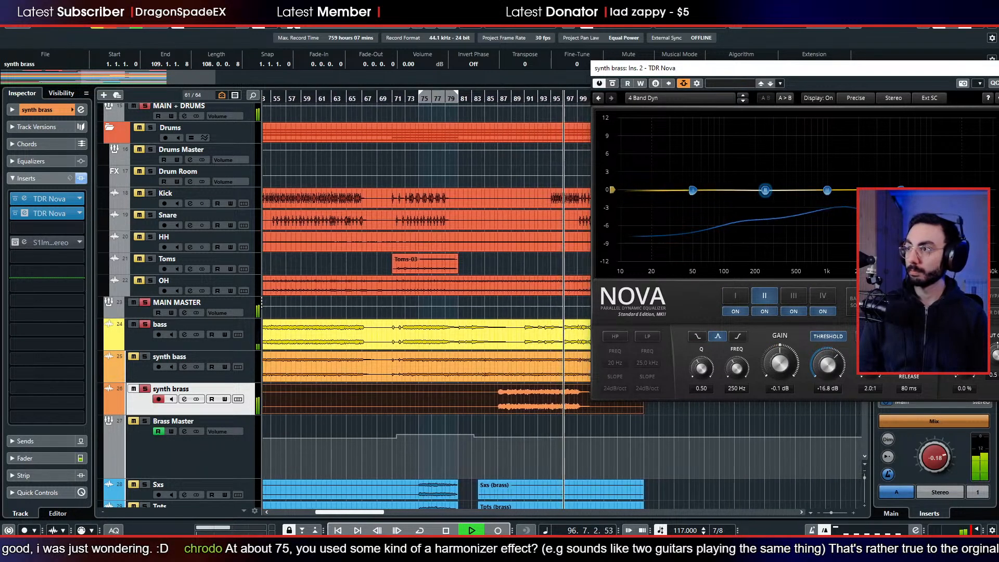
drag(828, 365, 828, 387)
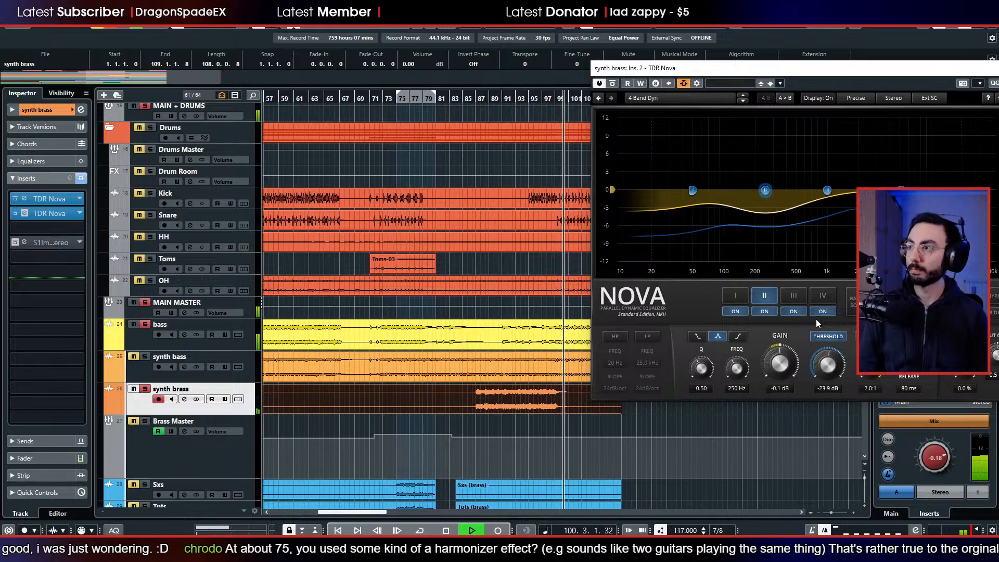
- While replaying the synth brass passage, set the second TDR Nova's band II threshold to -8.6 dB and band I frequency to 105 Hz
drag(828, 360, 828, 358)
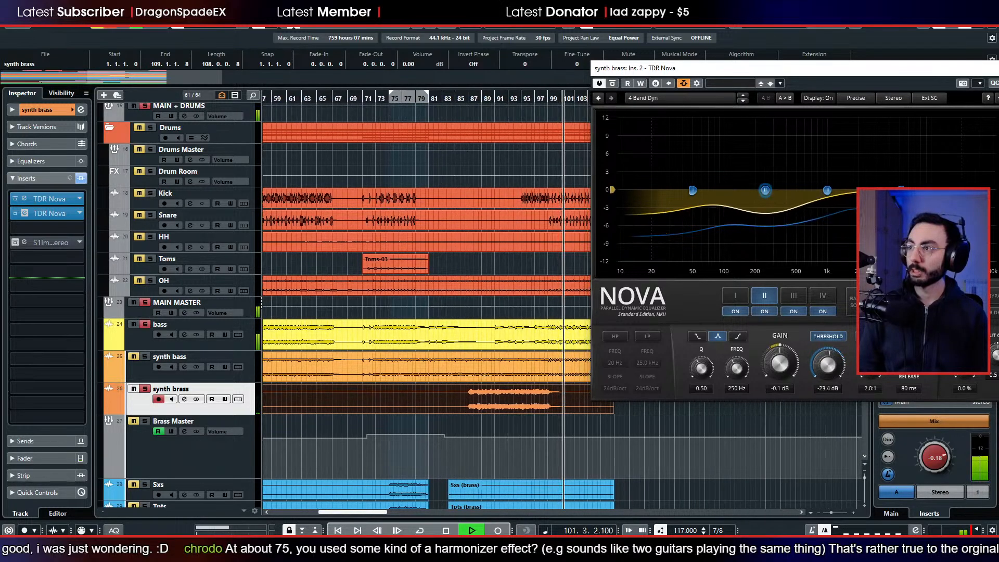
key(space)
click(474, 99)
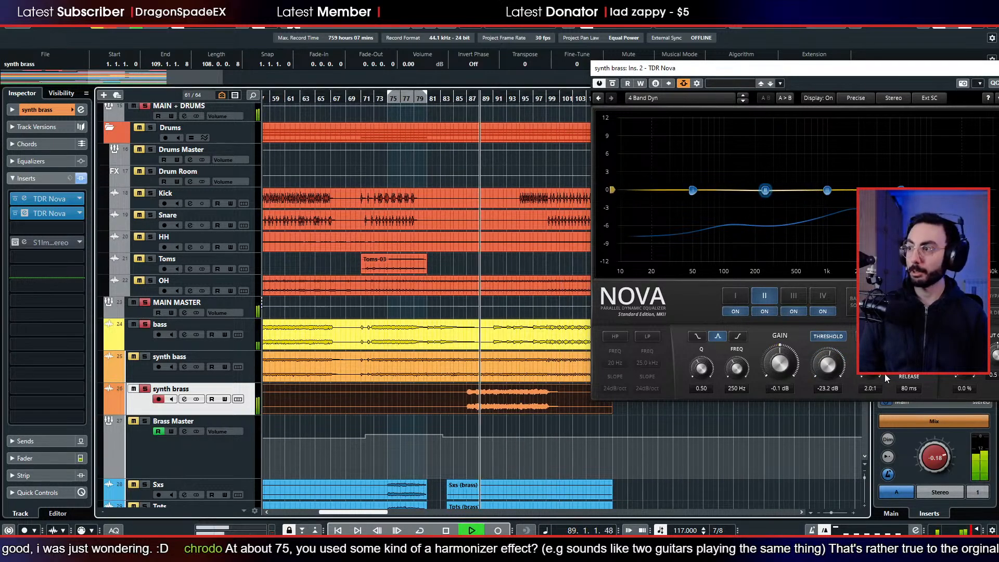
drag(828, 363, 828, 315)
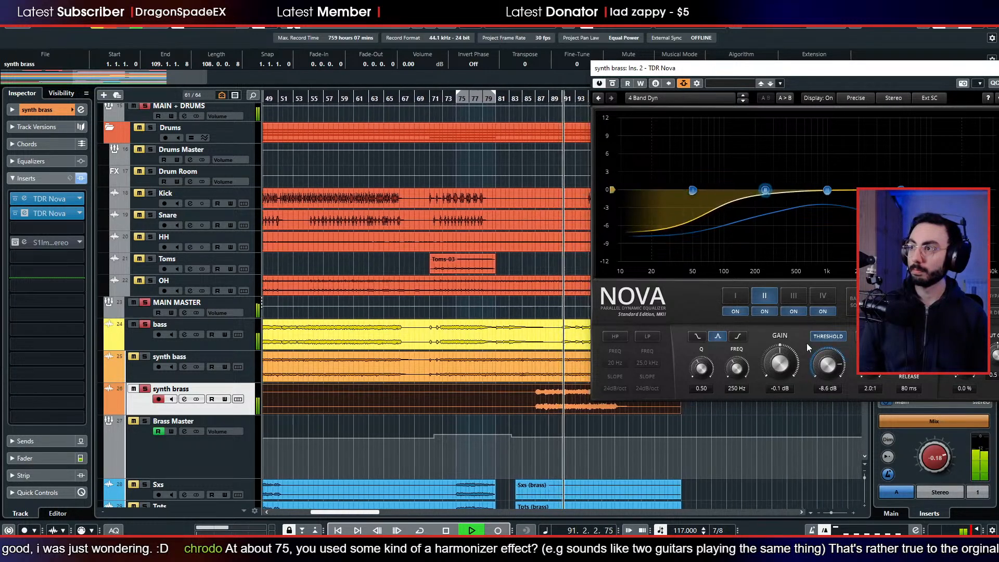
click(735, 296)
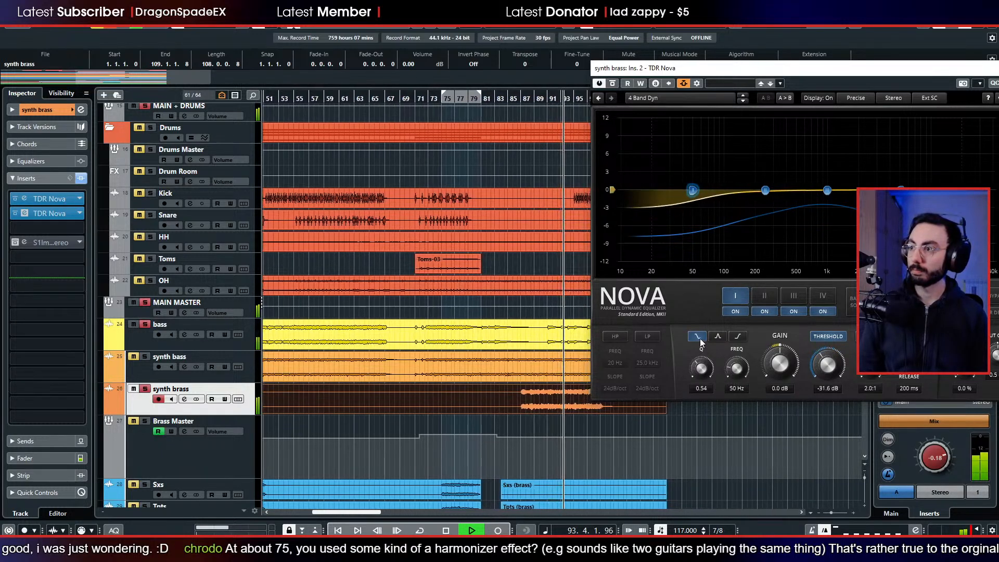
drag(740, 373, 740, 362)
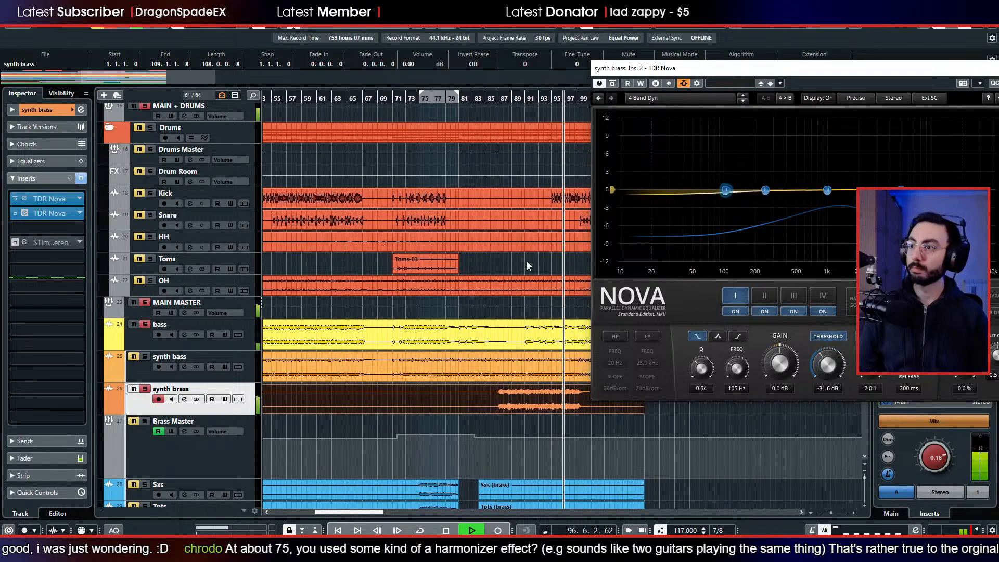
- Compare the synth brass with the second TDR Nova bypassed and active, and close its editor
click(18, 213)
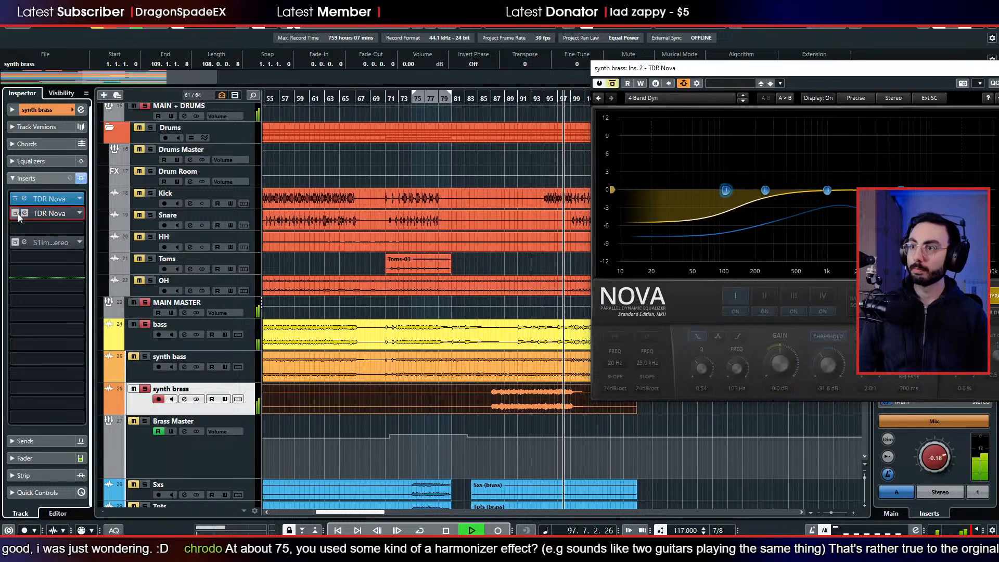
click(18, 213)
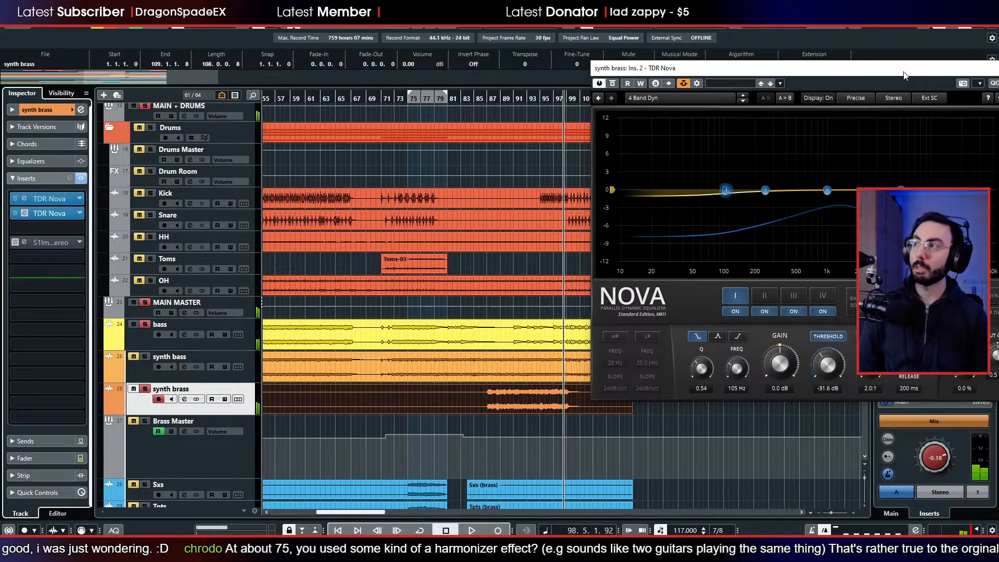
drag(904, 76, 666, 88)
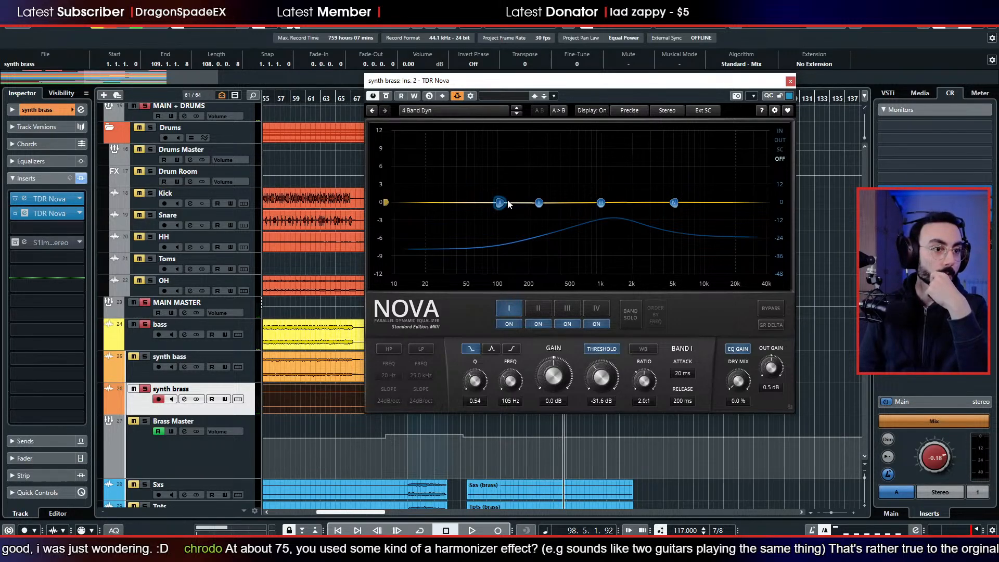
click(790, 81)
- Play the full mix without solos from about bar 60 and switch the monitor downmix to mono
scroll(543, 285, up, 8)
scroll(526, 254, up, 3)
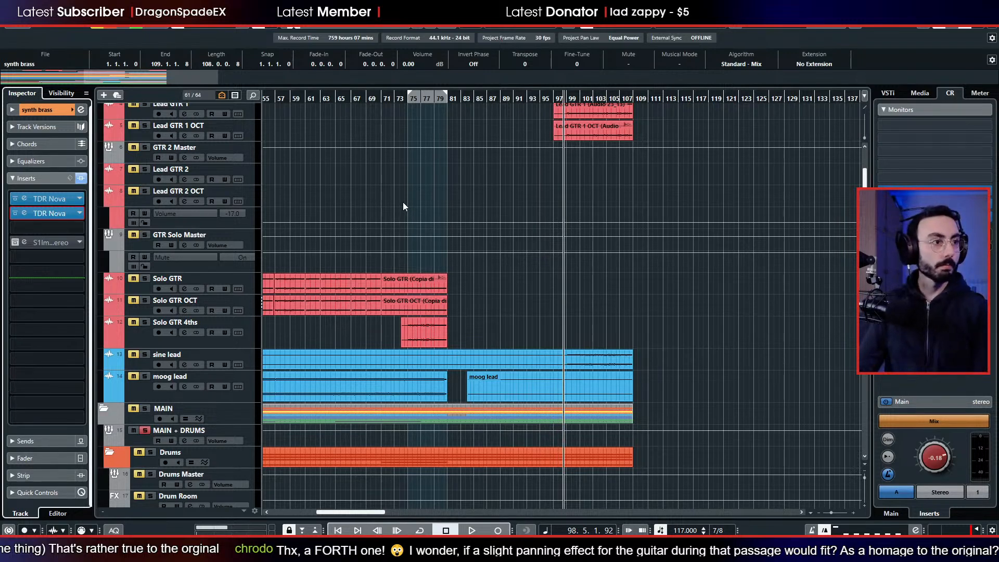
click(430, 97)
drag(431, 97, 333, 93)
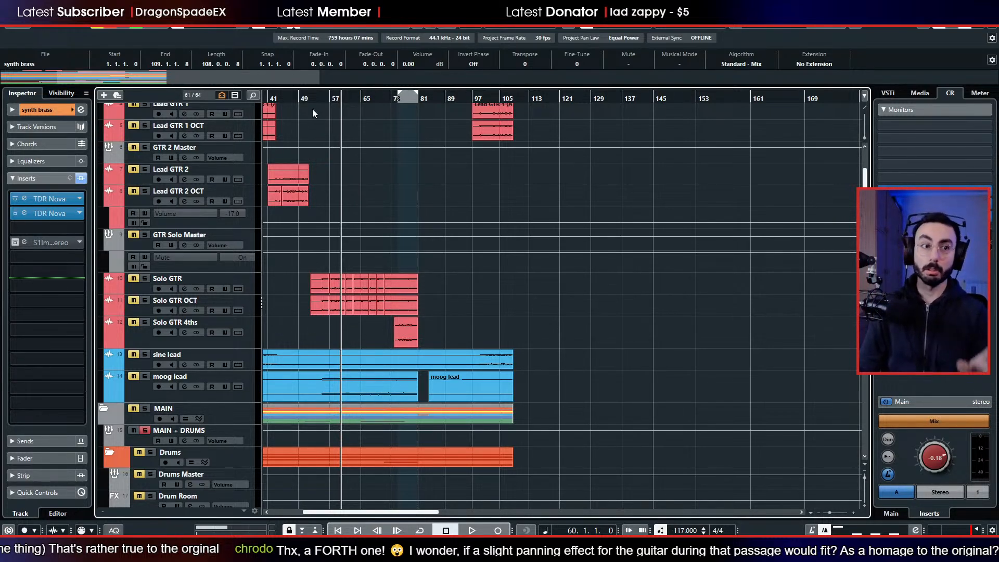
drag(345, 99, 342, 85)
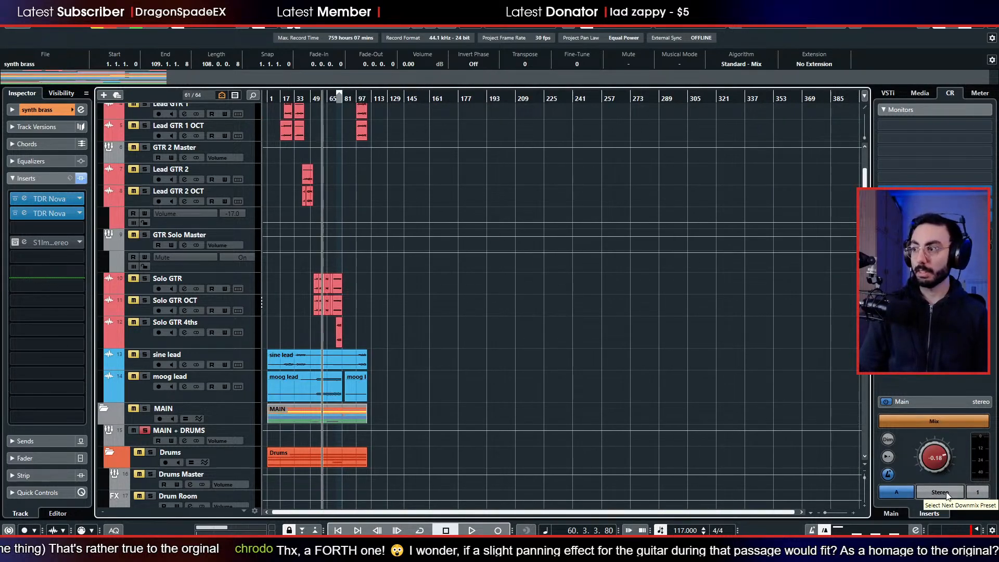
key(space)
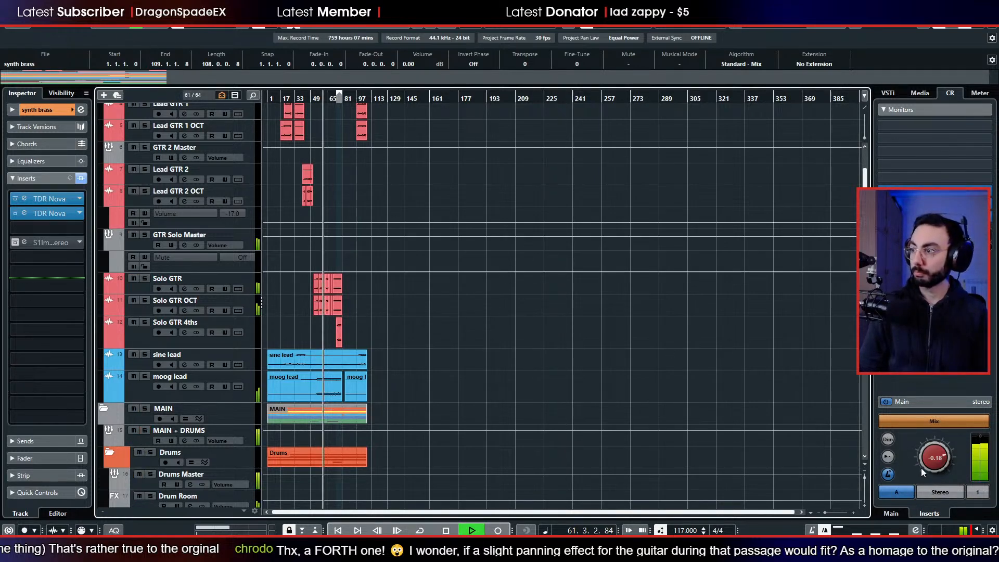
click(939, 493)
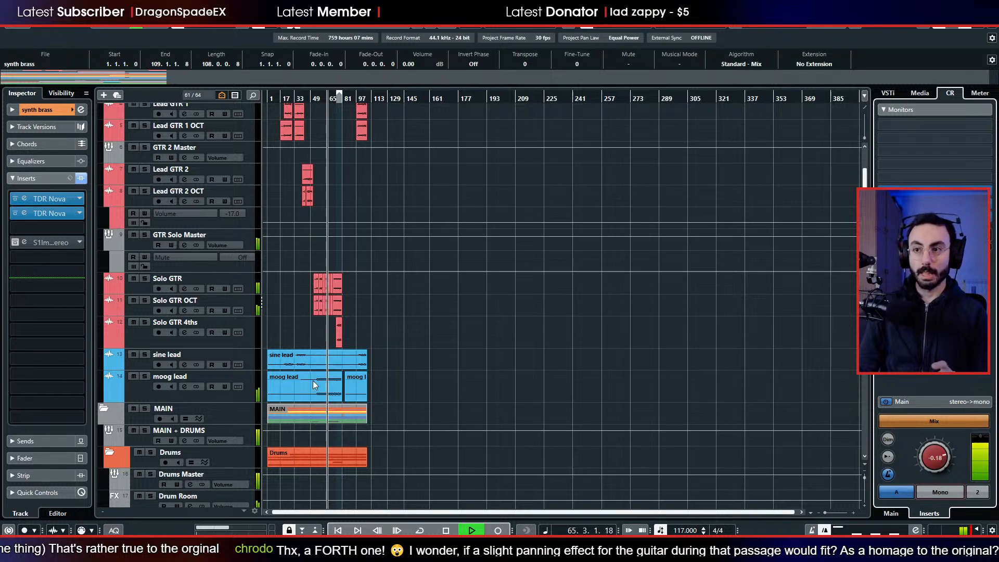
- Look through the tracks during mono playback, return the monitor downmix to stereo and stop playback
scroll(436, 413, down, 5)
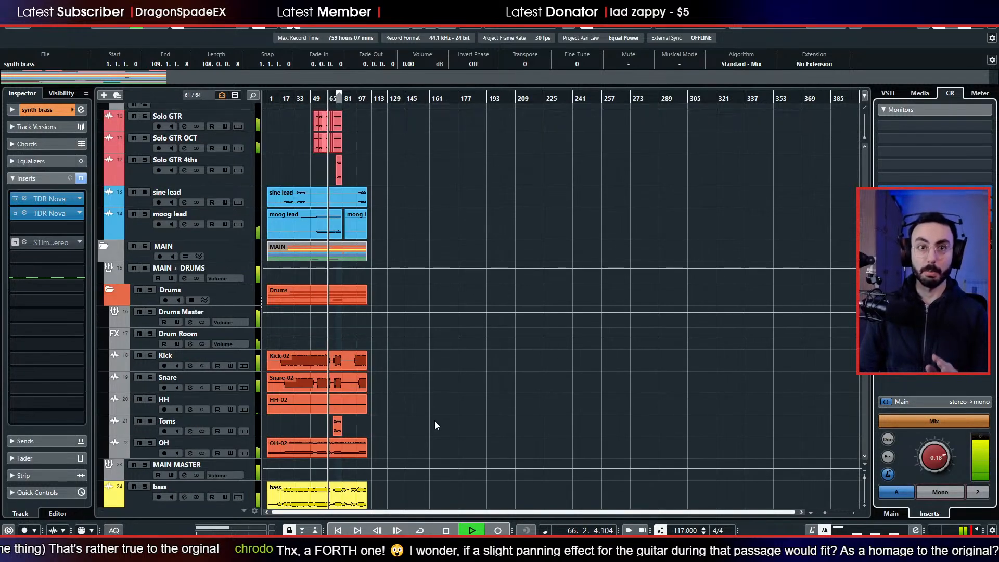
scroll(435, 421, down, 3)
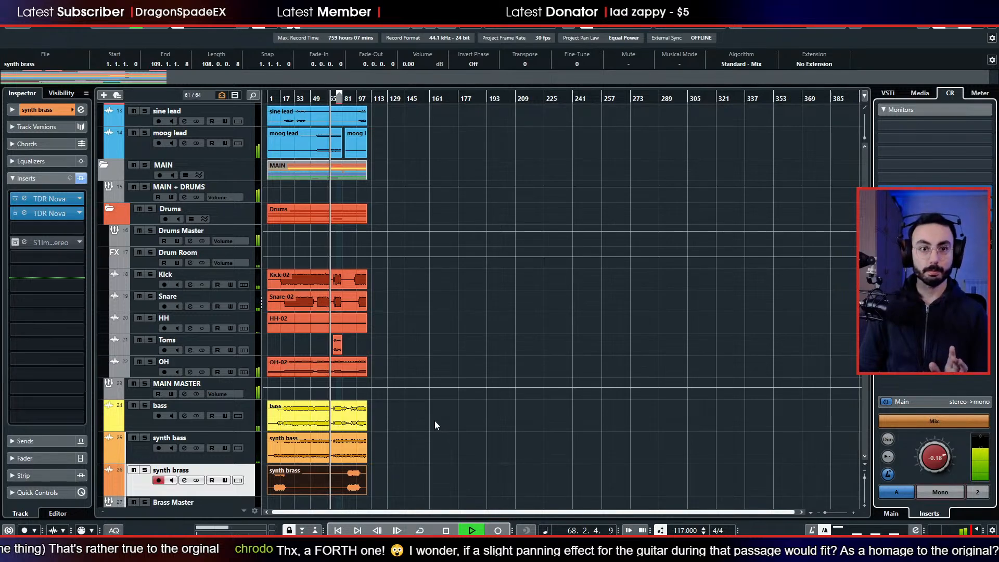
click(930, 494)
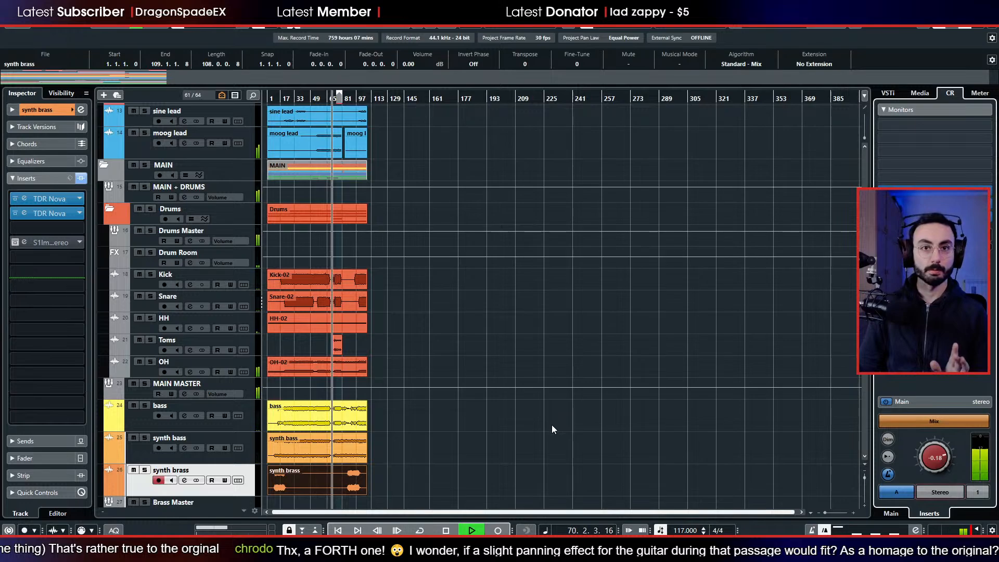
scroll(457, 406, up, 3)
scroll(457, 406, down, 3)
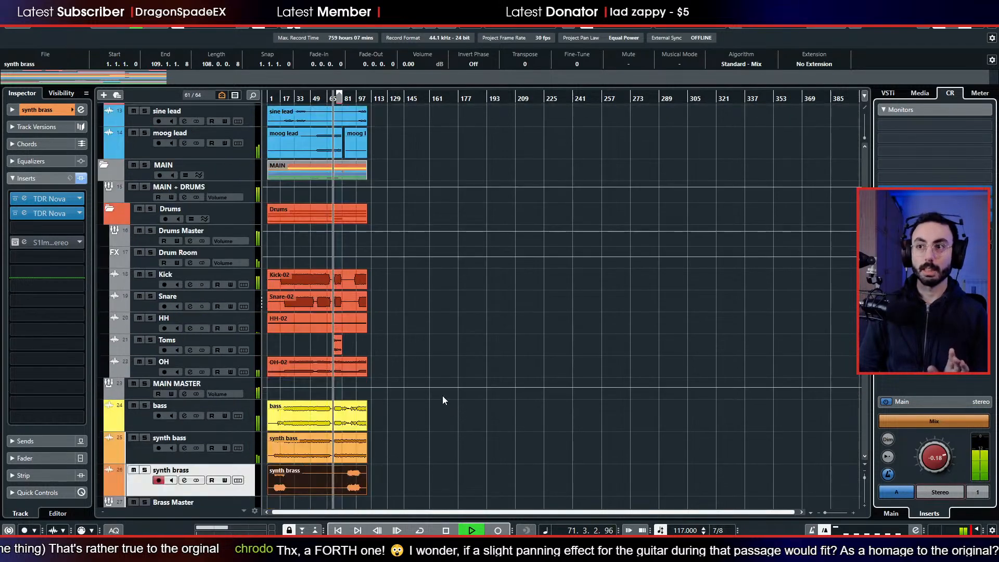
scroll(452, 354, up, 5)
key(space)
- Solo the Comper Master group around bar 65, compare it in mono and stereo, and clear the solo
scroll(457, 276, down, 3)
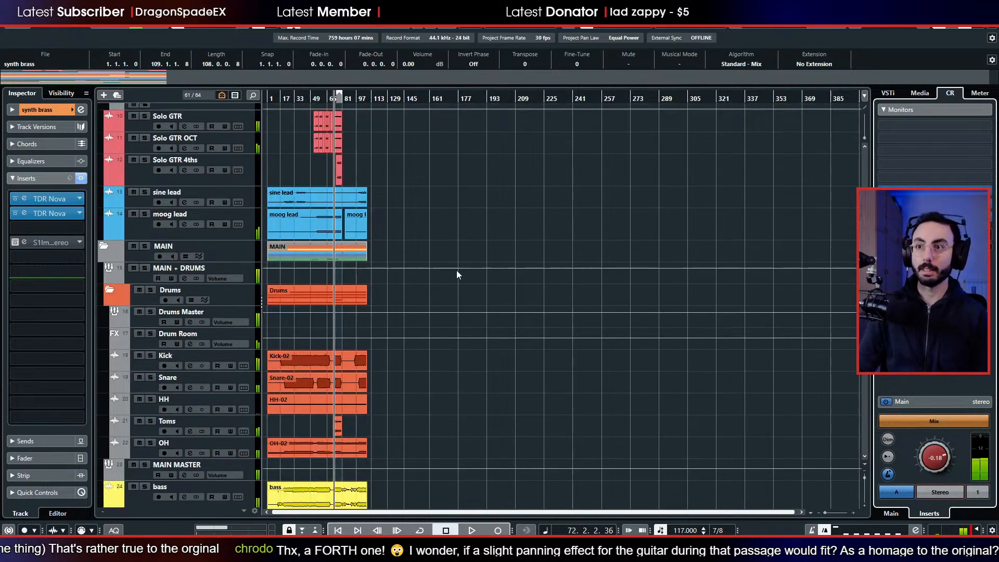
scroll(457, 275, down, 8)
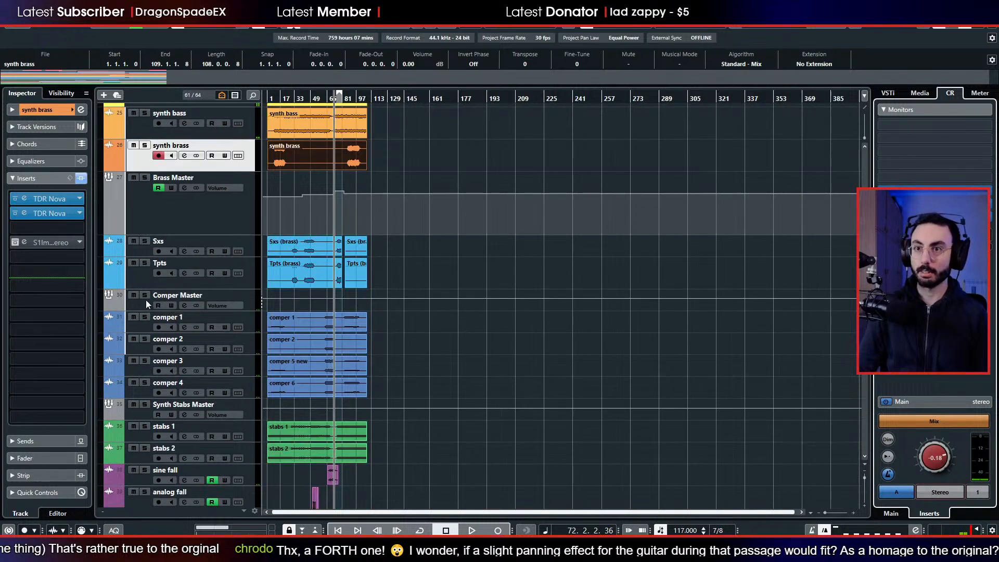
click(145, 298)
drag(332, 98, 324, 128)
key(space)
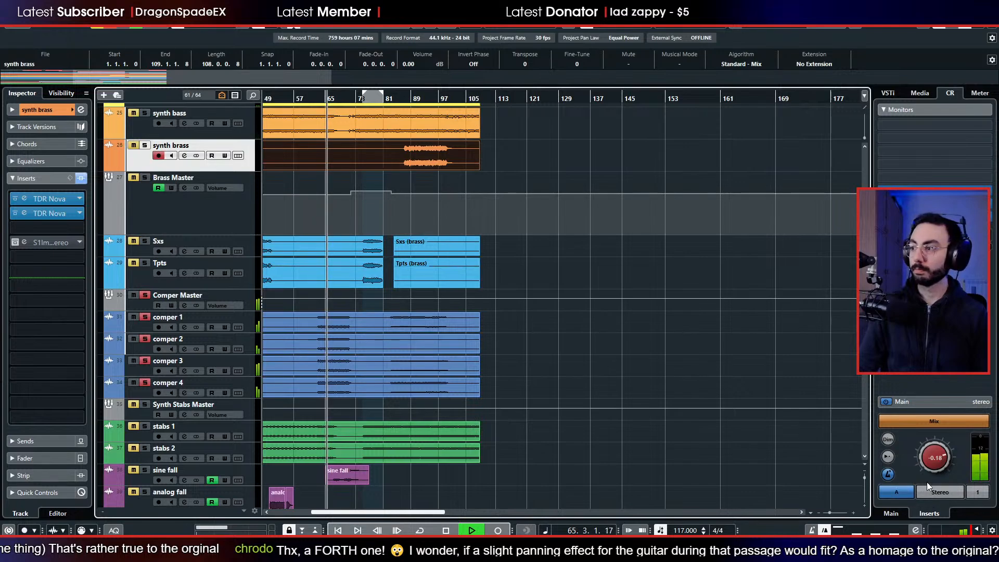
click(939, 489)
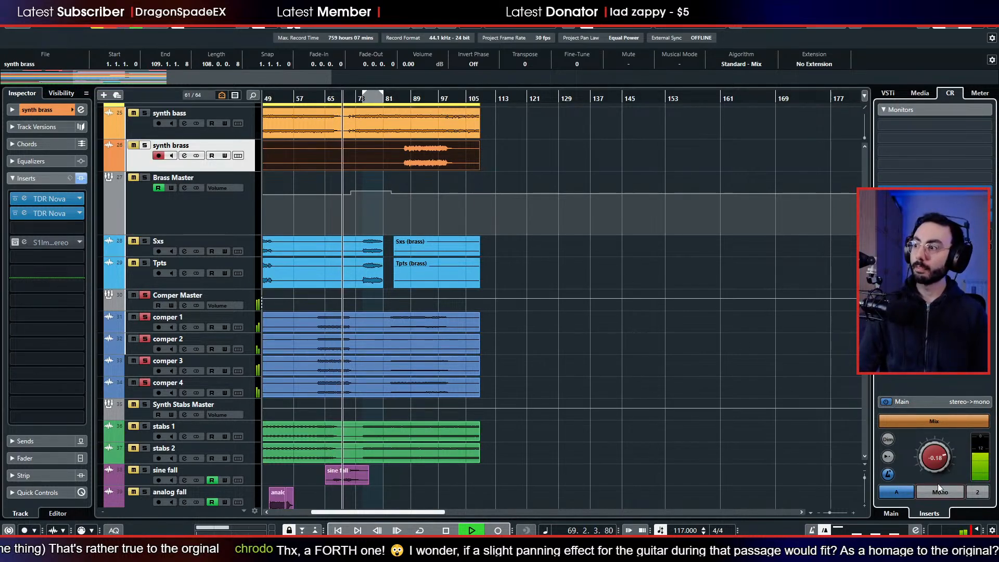
click(939, 492)
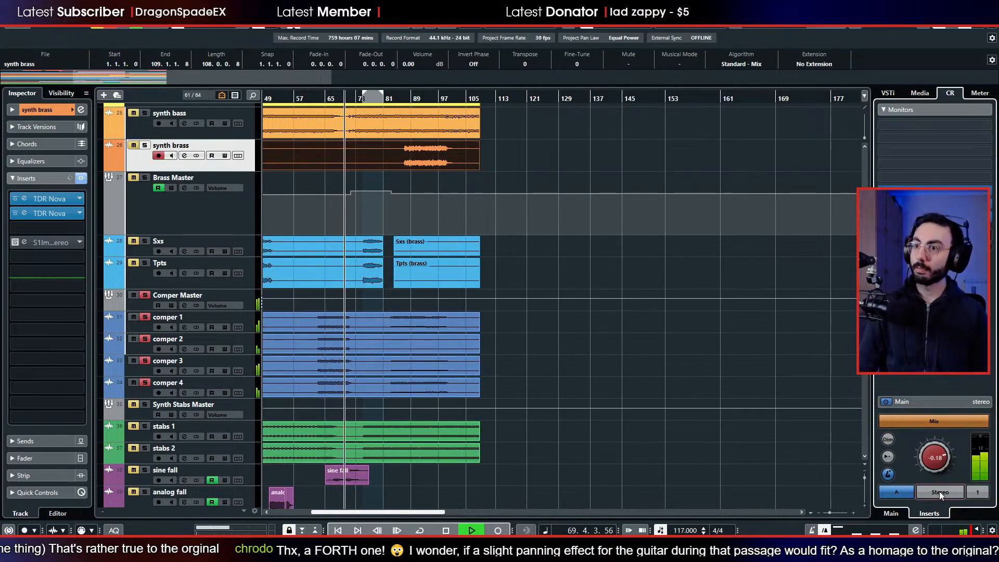
click(109, 27)
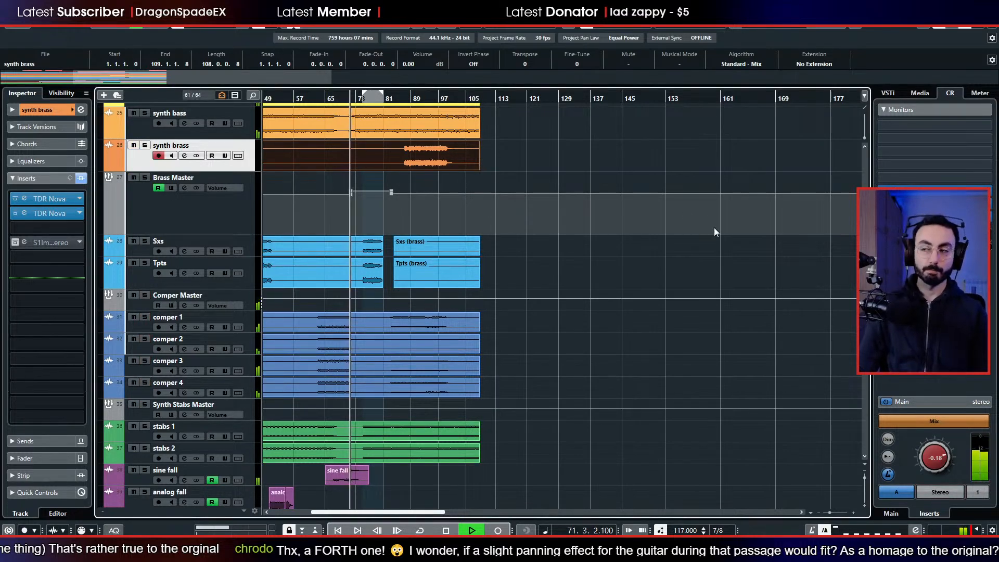
key(space)
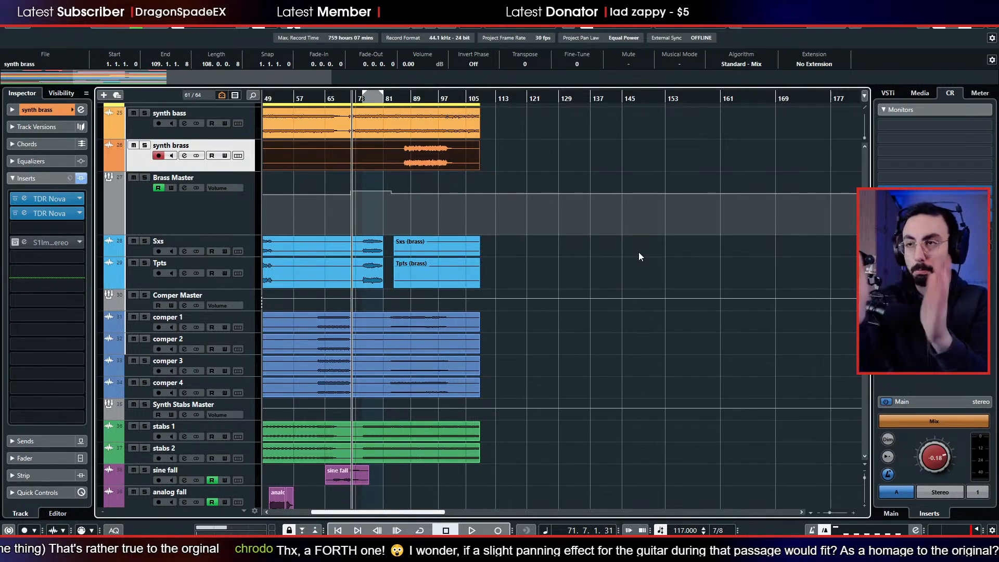
- Play the full mix from bar 71 while looking through the tracks from the lead guitars down to the synth stabs
scroll(626, 229, up, 10)
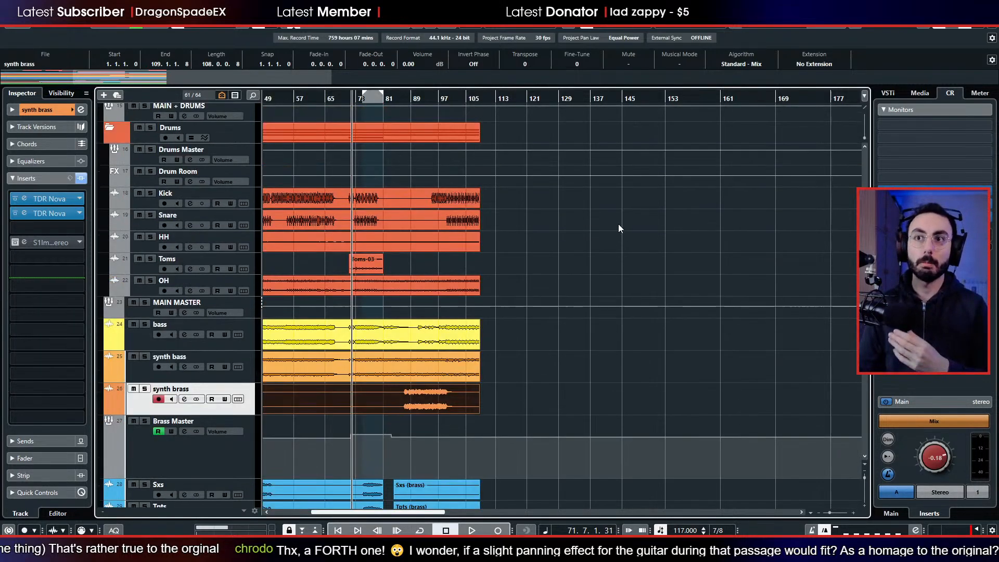
scroll(562, 230, up, 7)
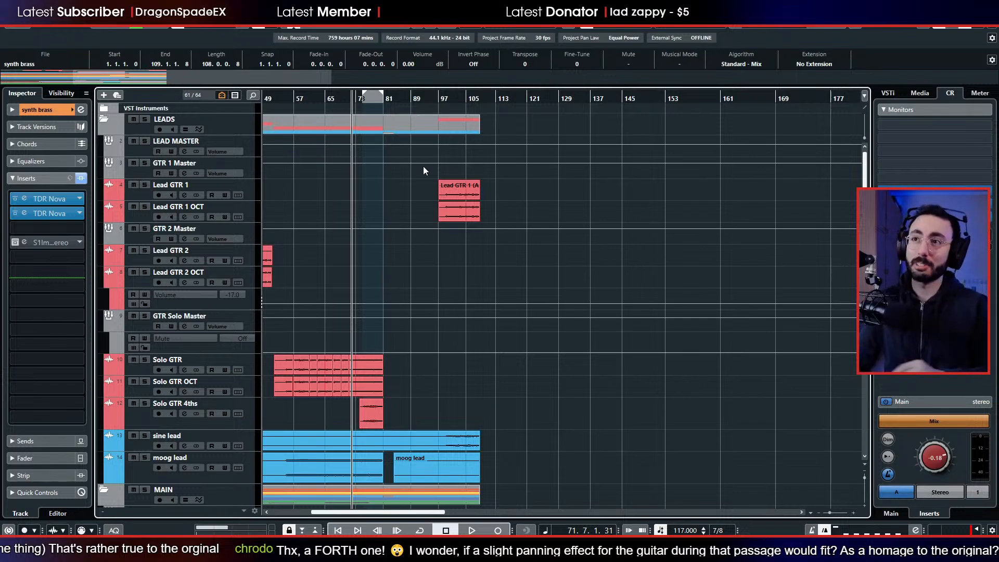
scroll(385, 202, left, 5)
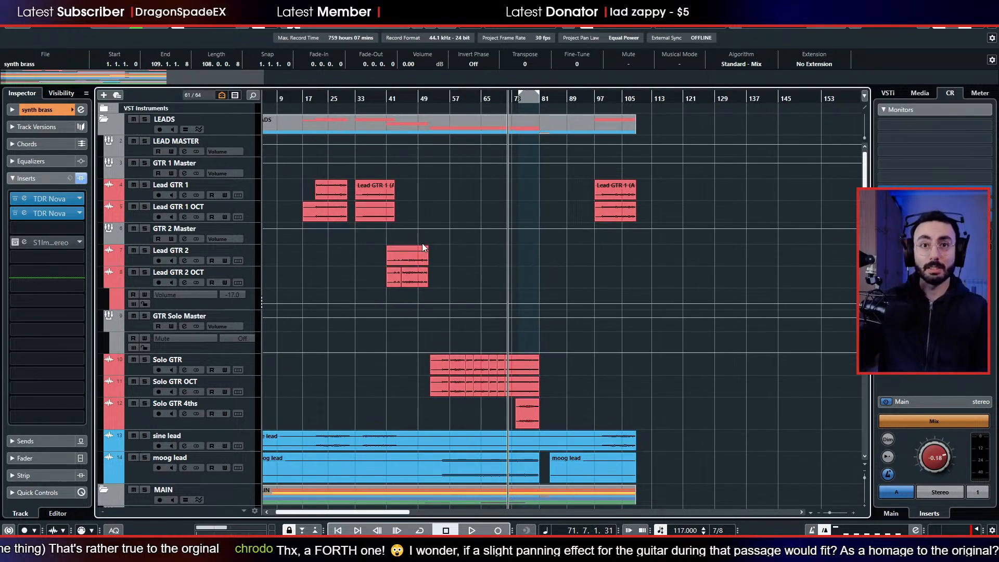
key(space)
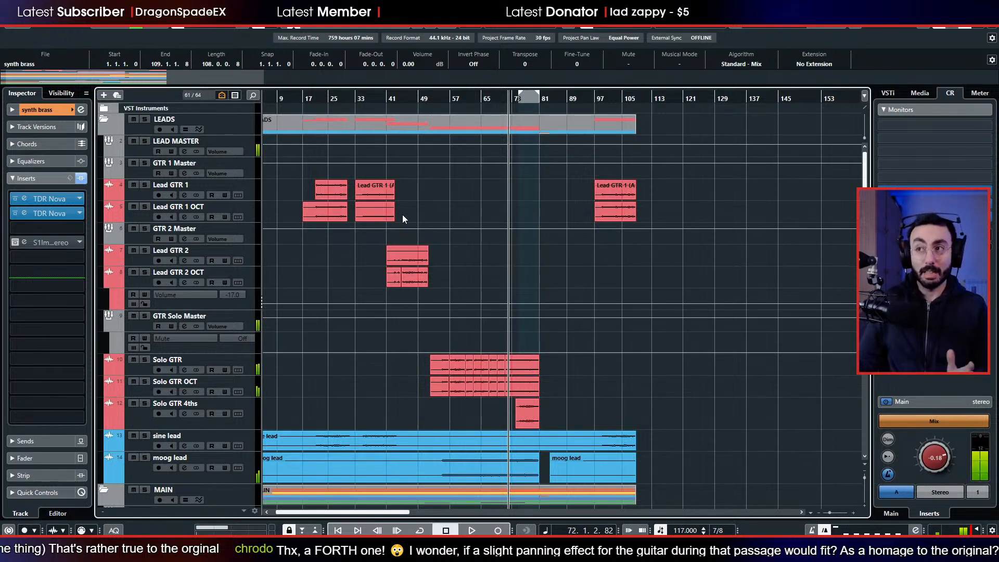
scroll(598, 329, down, 8)
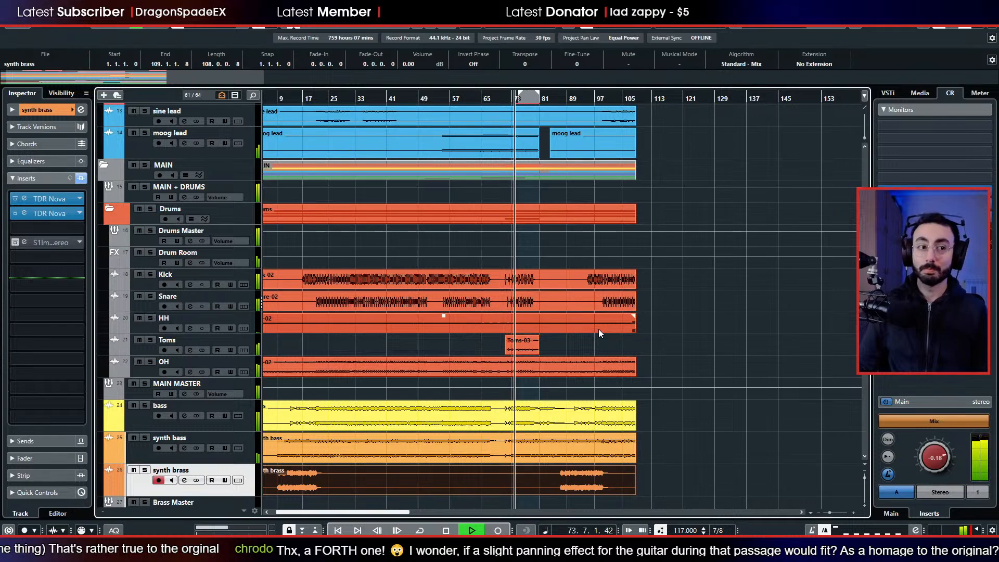
scroll(599, 329, down, 3)
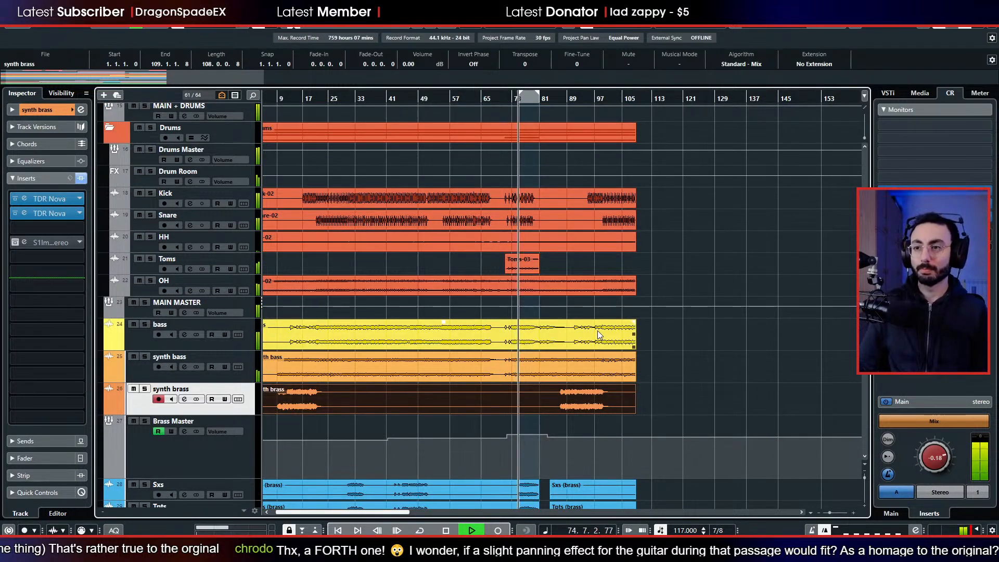
scroll(597, 330, down, 6)
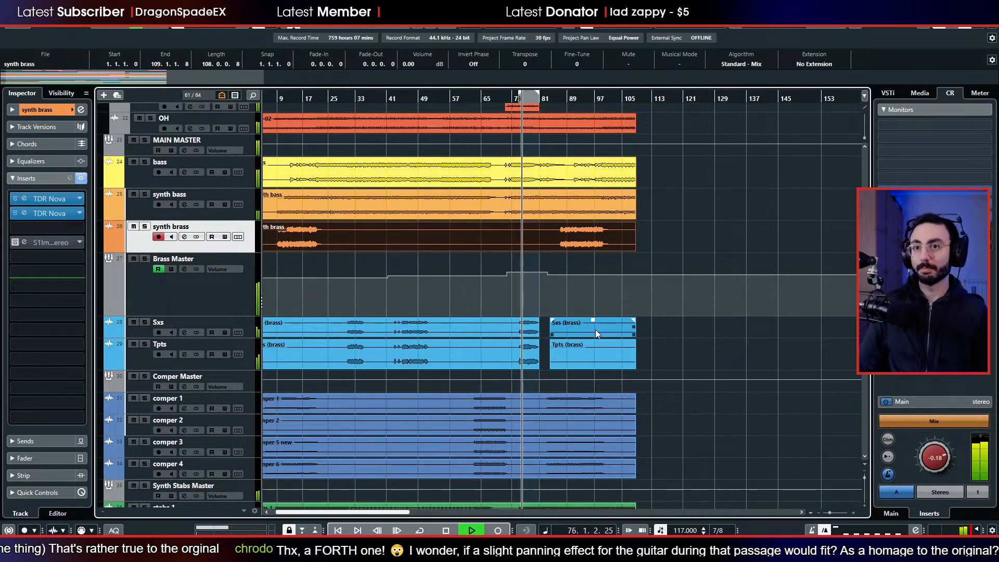
scroll(595, 329, down, 3)
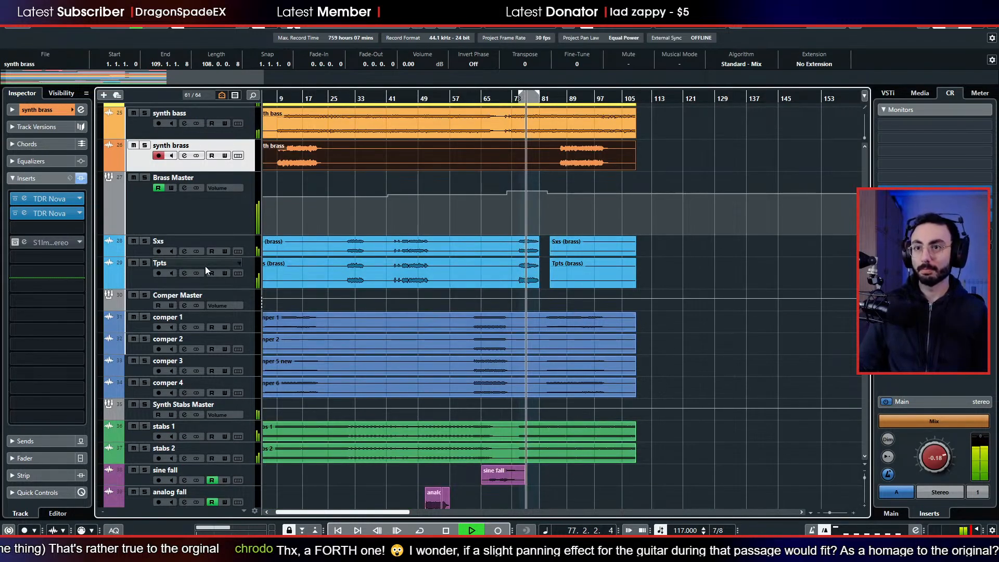
key(space)
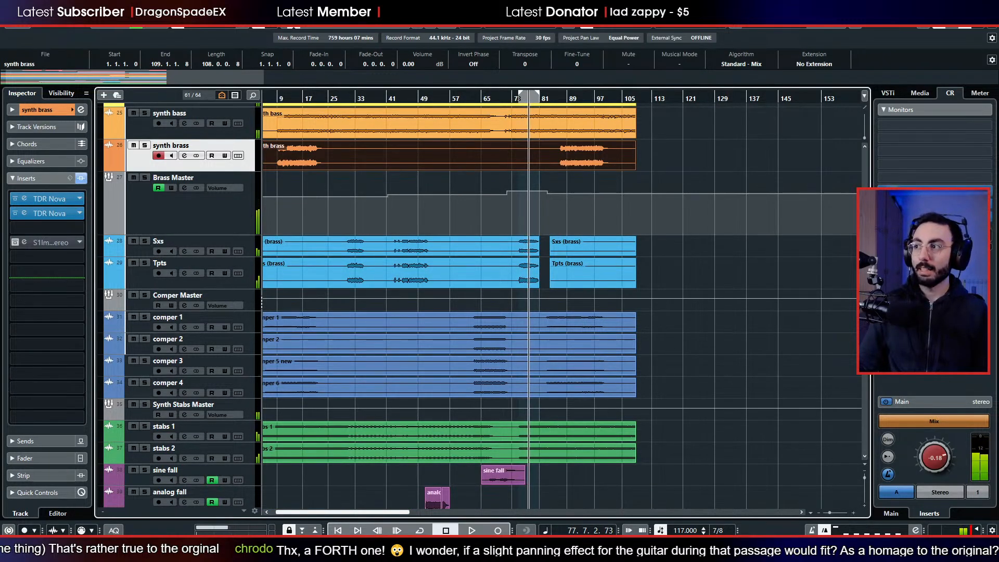
- Open the Correlometer from the Control Room monitor inserts and move it clear of the track list
click(932, 191)
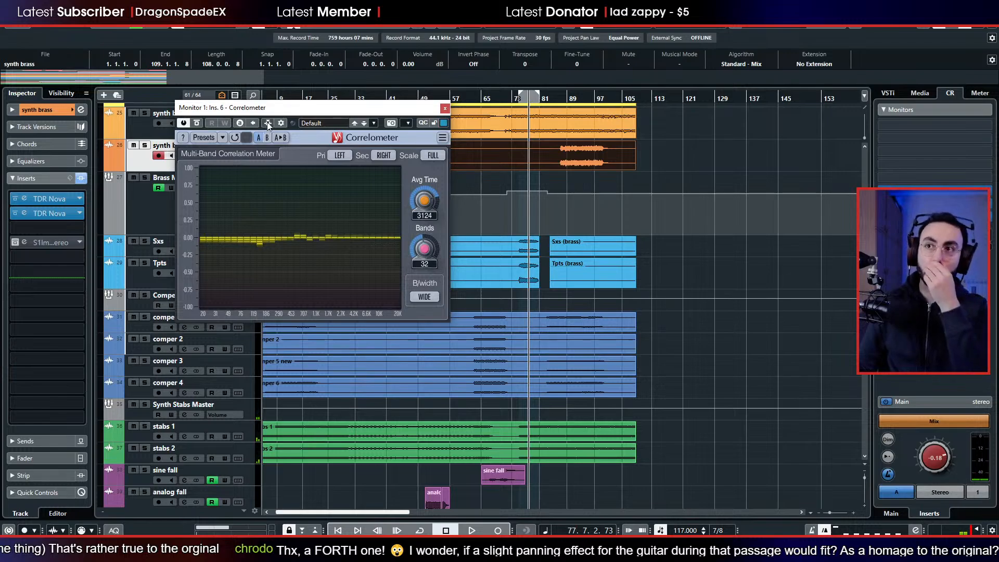
drag(276, 111, 482, 100)
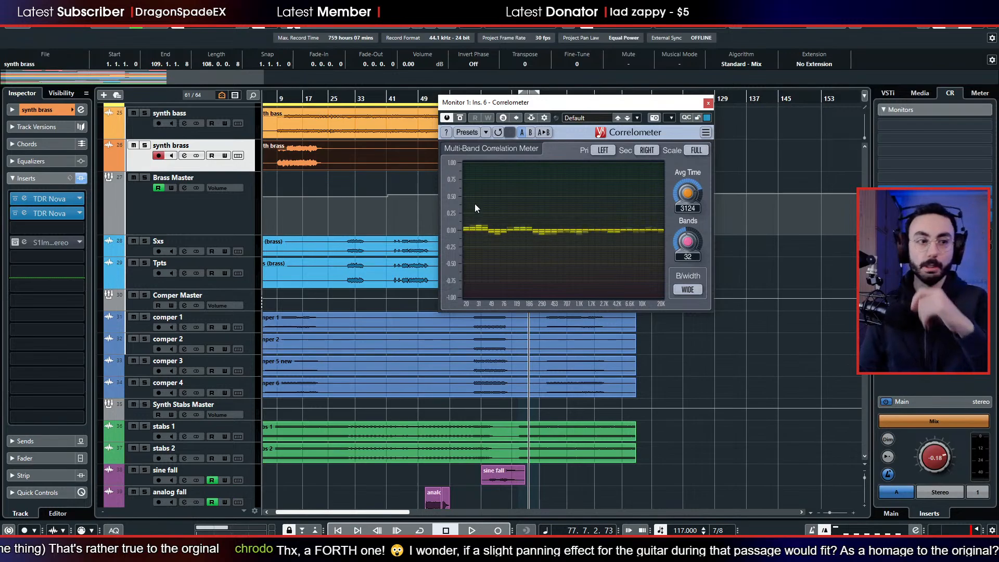
- Play the mix from bar 77 and again from about bar 39 to check stereo correlation, stop playback and close the Correlometer
key(space)
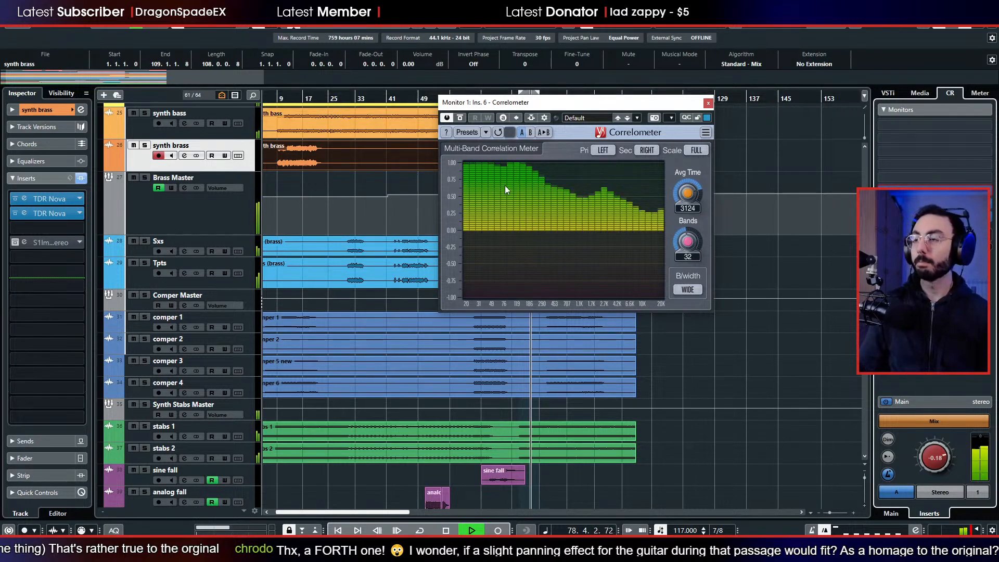
click(350, 98)
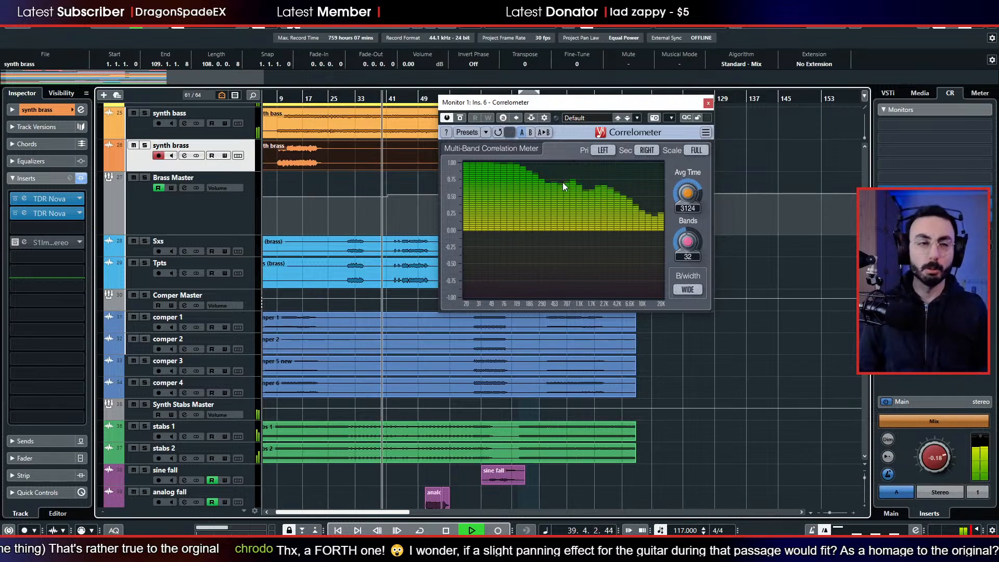
key(space)
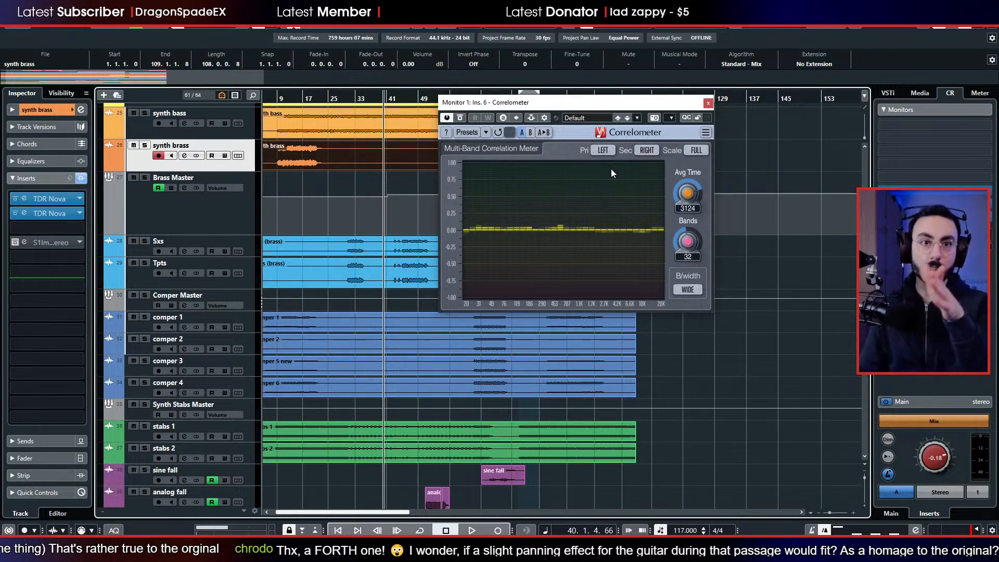
click(708, 103)
- Play the mix from around bar 60 and lower the bass track's volume to -2.05 dB
scroll(535, 277, up, 10)
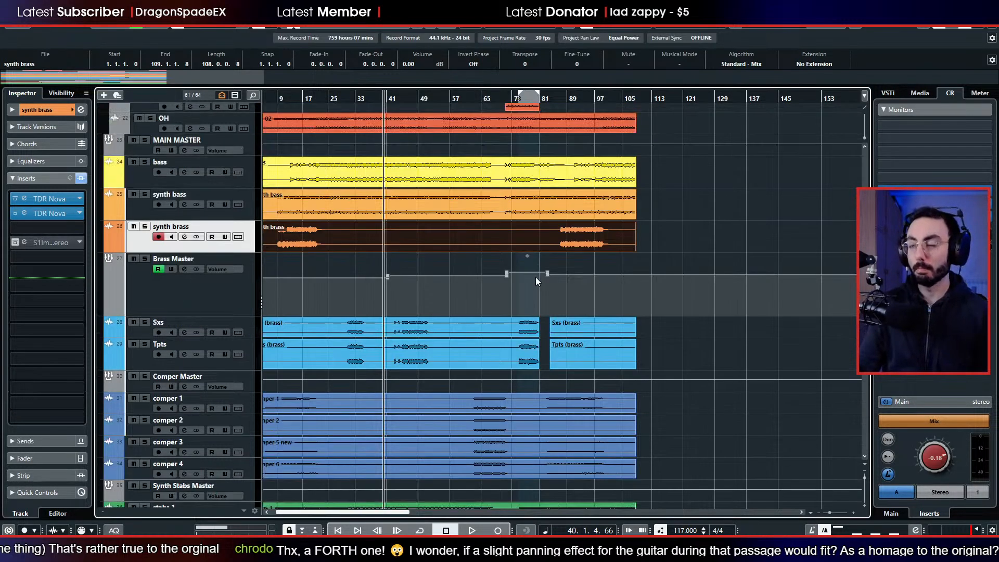
scroll(484, 252, up, 5)
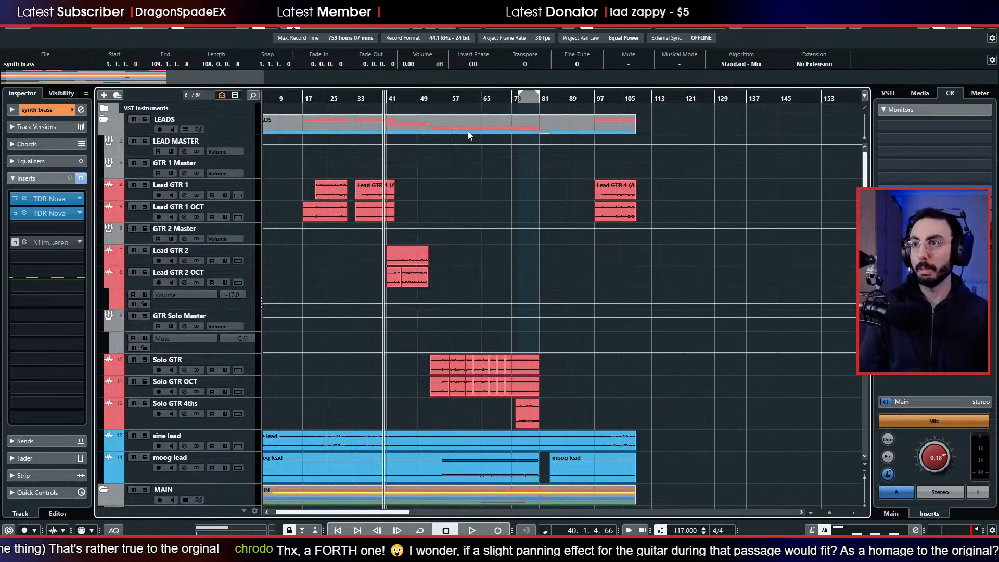
click(460, 103)
key(space)
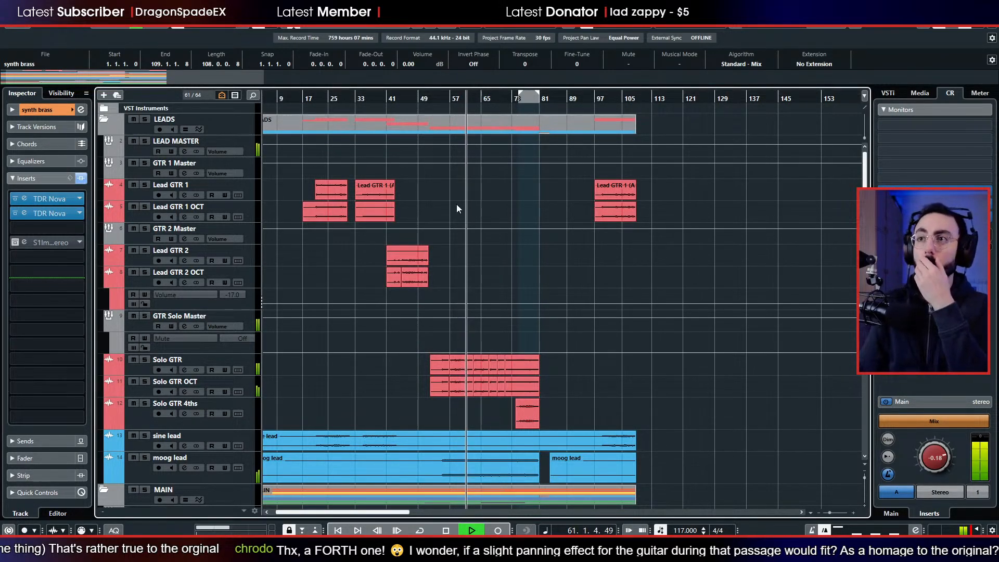
scroll(453, 204, down, 5)
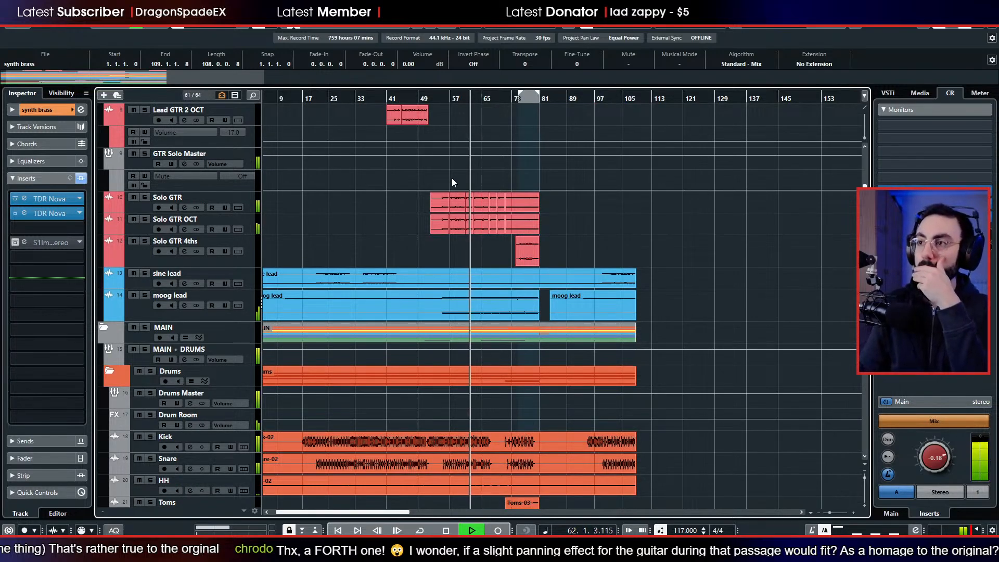
scroll(452, 182, down, 5)
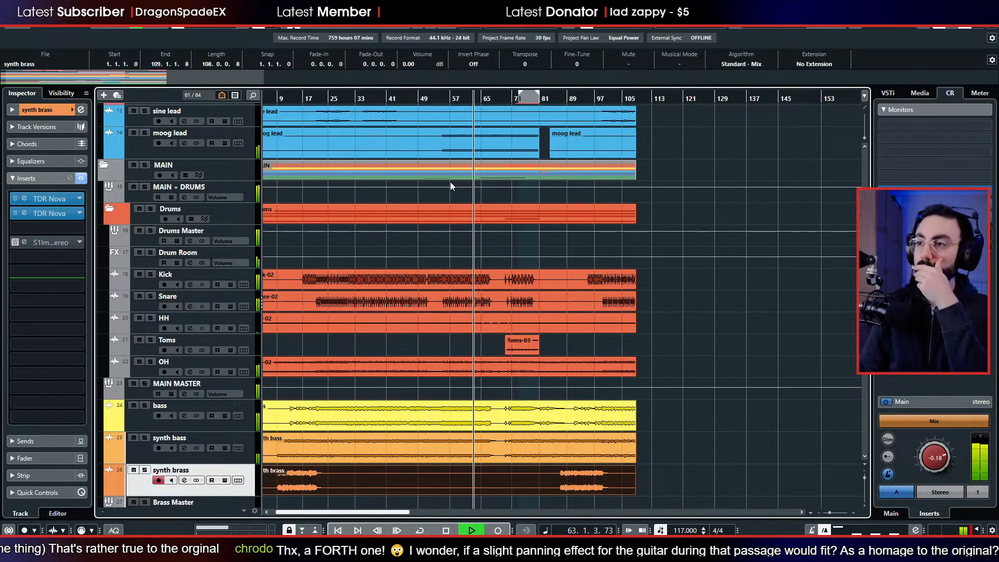
scroll(451, 182, down, 3)
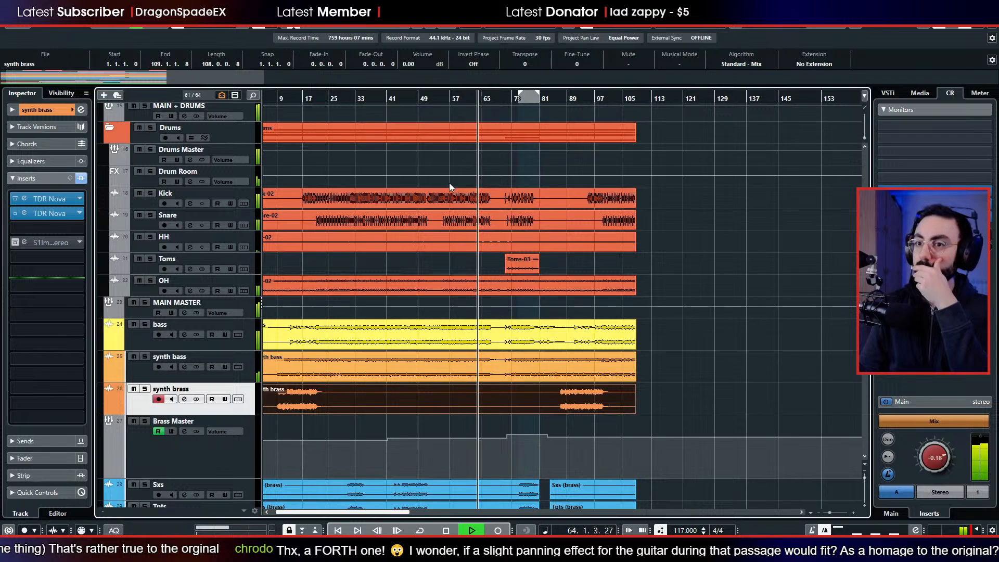
click(156, 341)
click(42, 454)
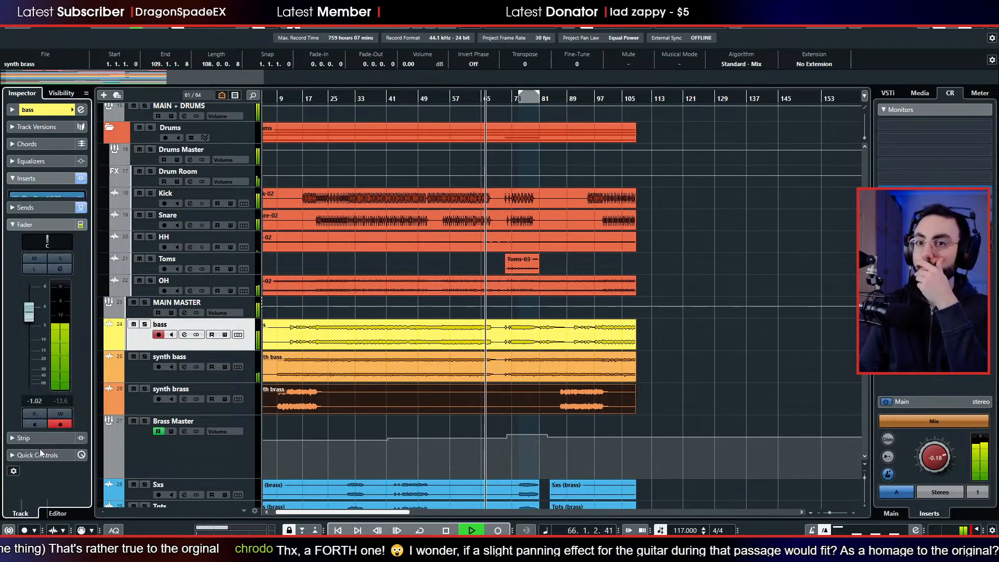
drag(27, 312, 27, 314)
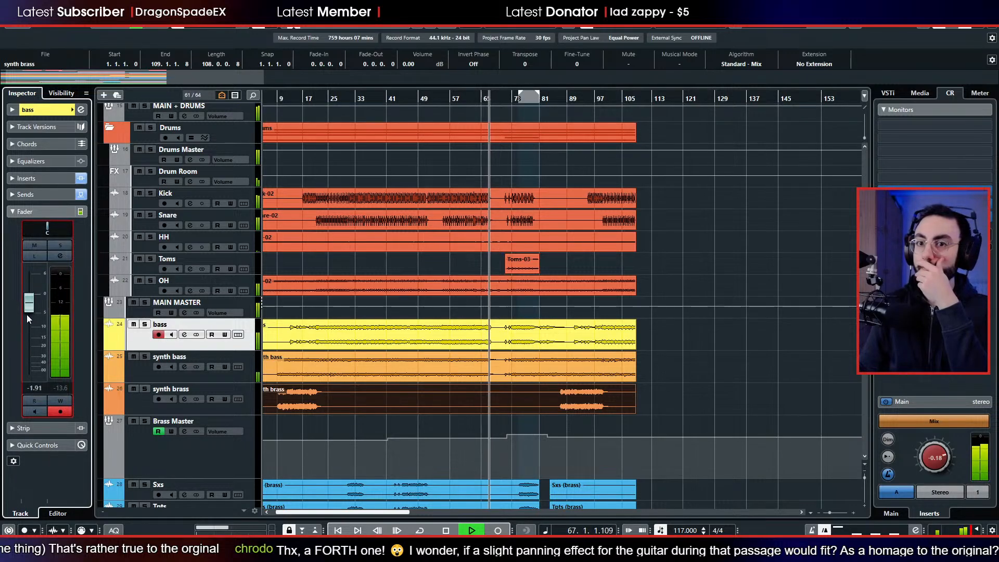
- Listen on to bar 76 while looking through the tracks from the brass down to the organs, and stop playback
scroll(385, 323, down, 10)
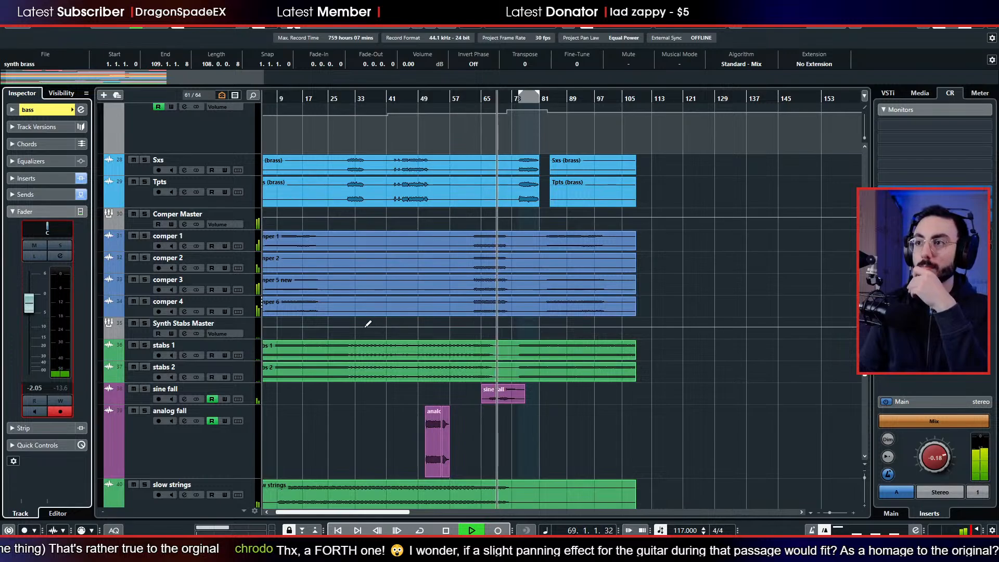
scroll(362, 330, down, 3)
scroll(361, 326, down, 6)
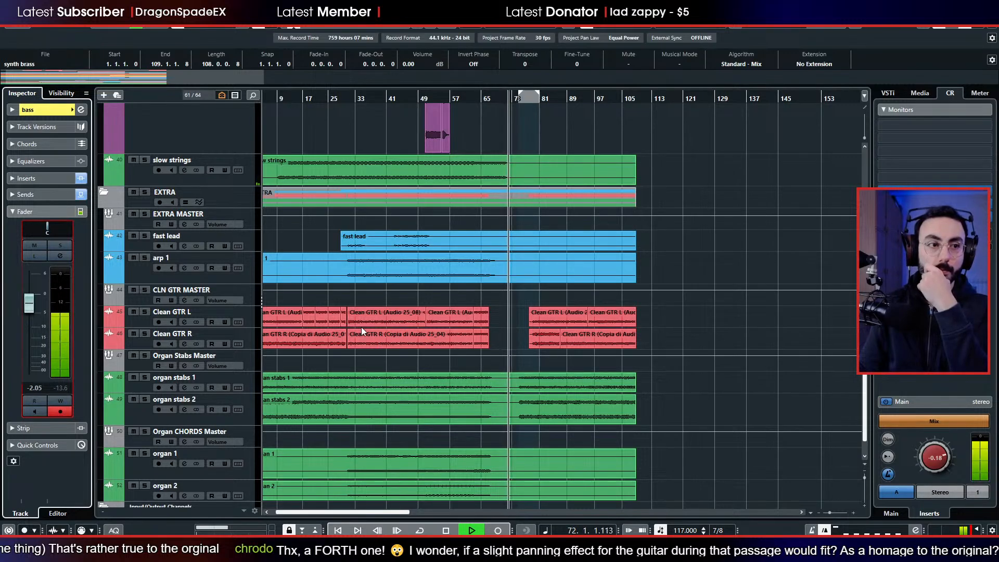
click(681, 338)
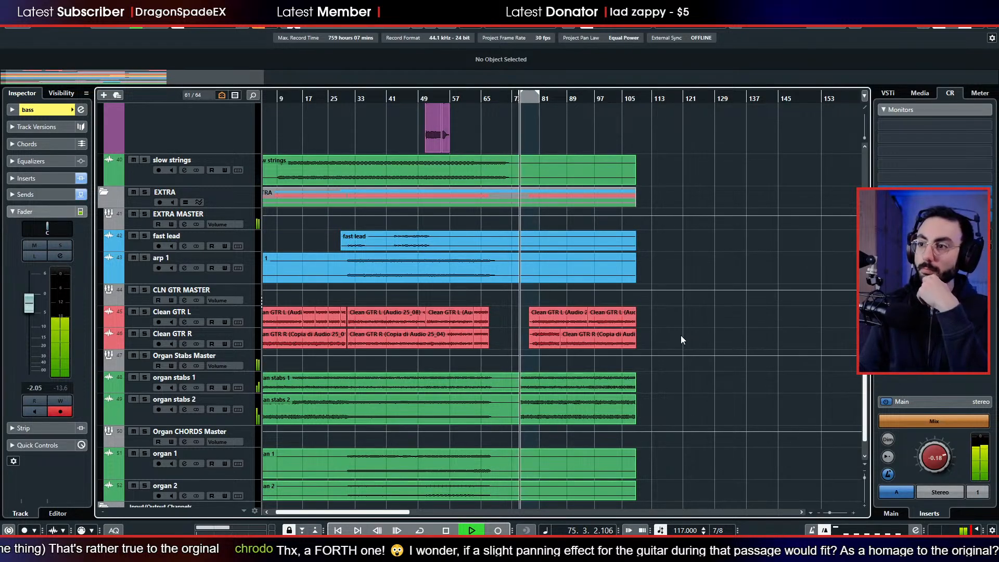
key(space)
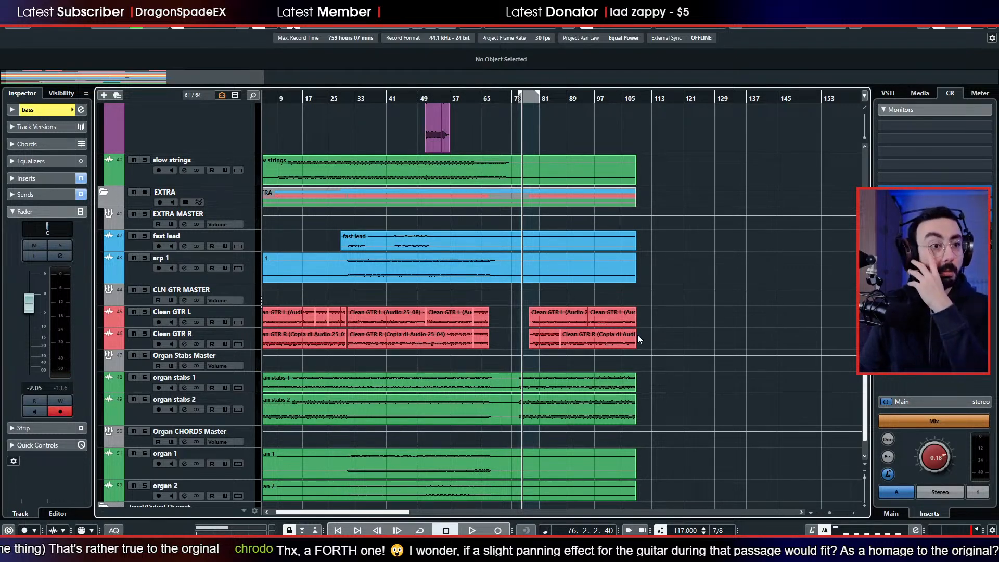
- Look over the whole track list from the organs up to the leads and back to the bass, placing the cursor at bar 57
scroll(653, 340, down, 2)
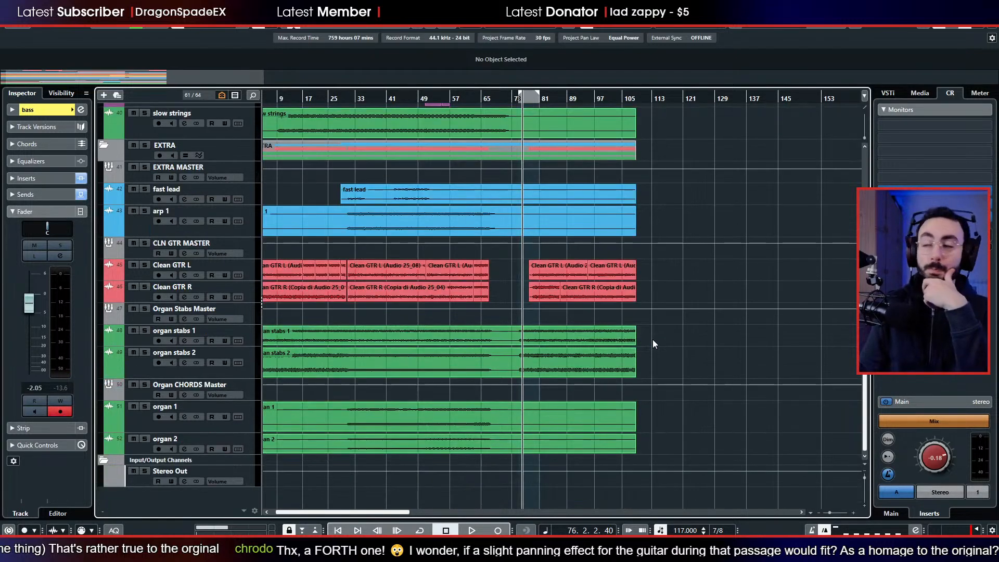
scroll(609, 336, up, 3)
scroll(610, 336, up, 12)
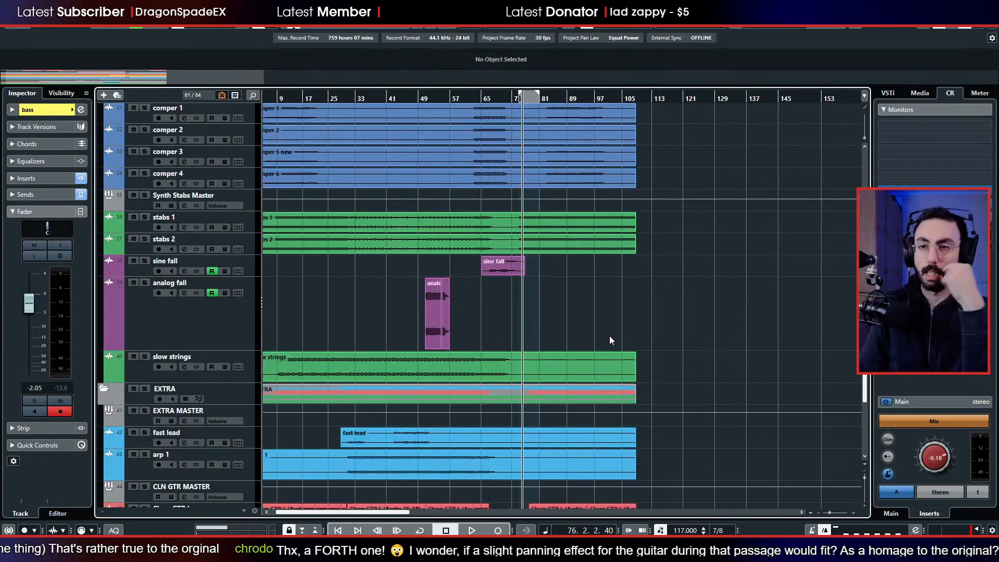
scroll(485, 301, up, 5)
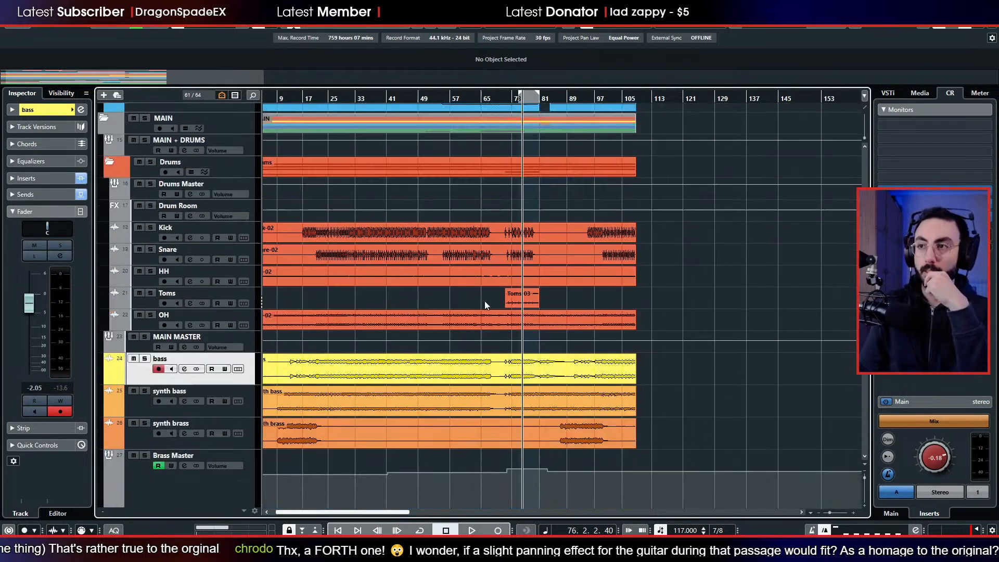
scroll(466, 251, up, 2)
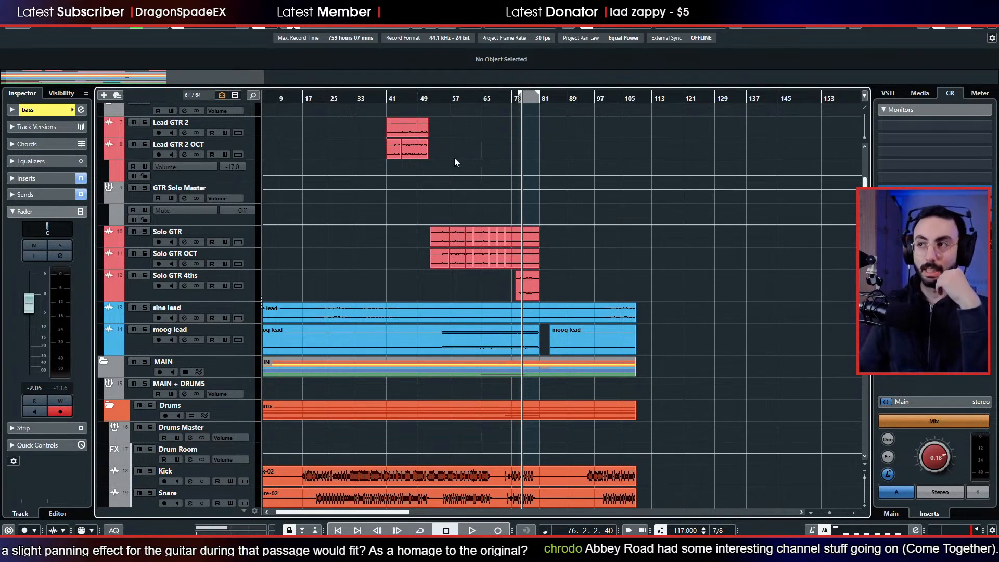
click(450, 99)
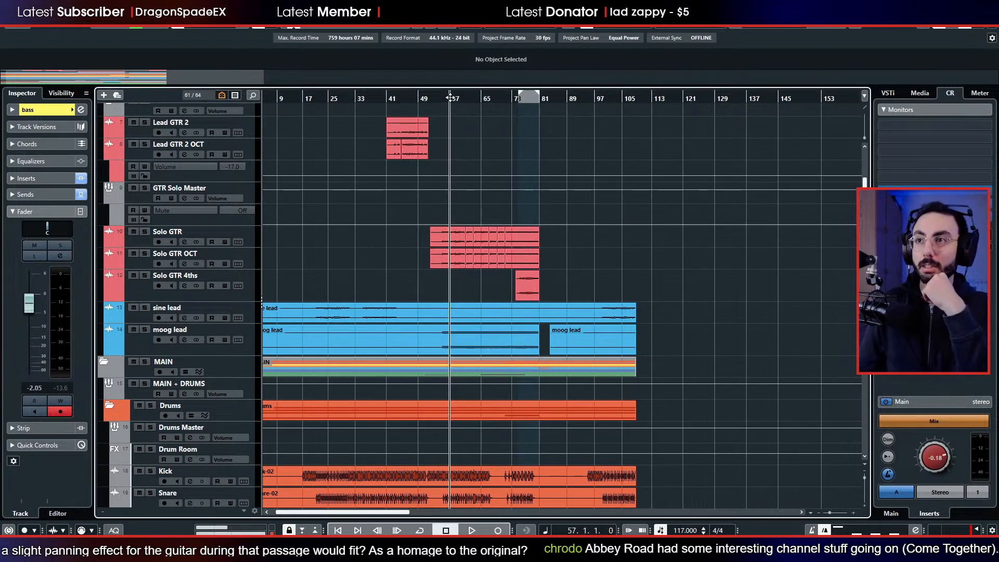
scroll(454, 107, up, 3)
scroll(489, 195, up, 3)
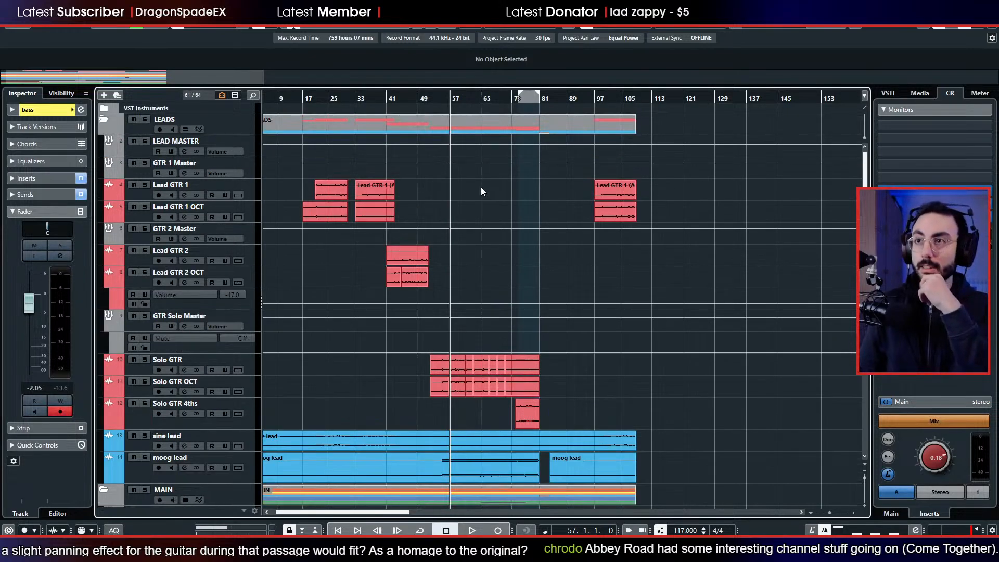
scroll(444, 201, down, 6)
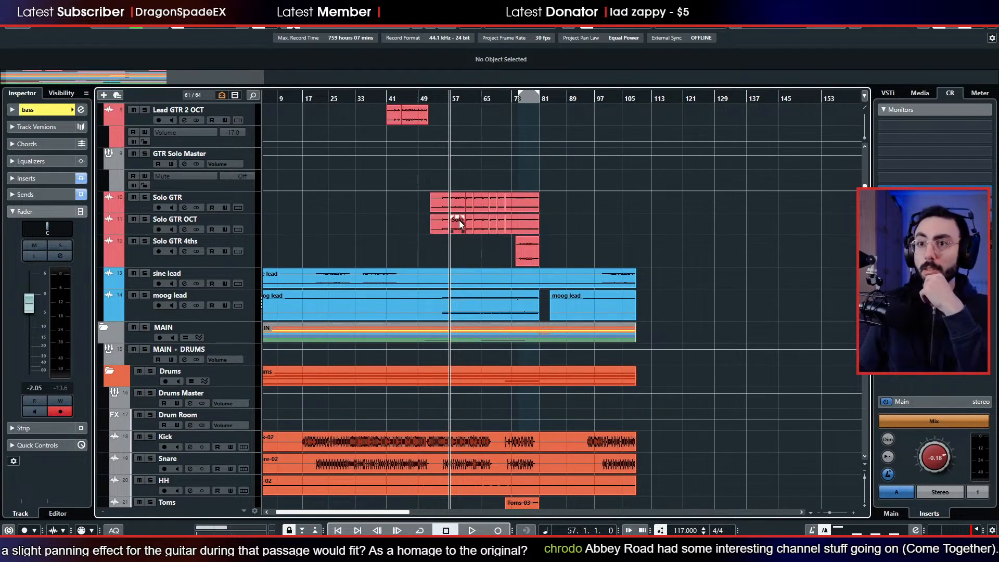
scroll(459, 220, down, 5)
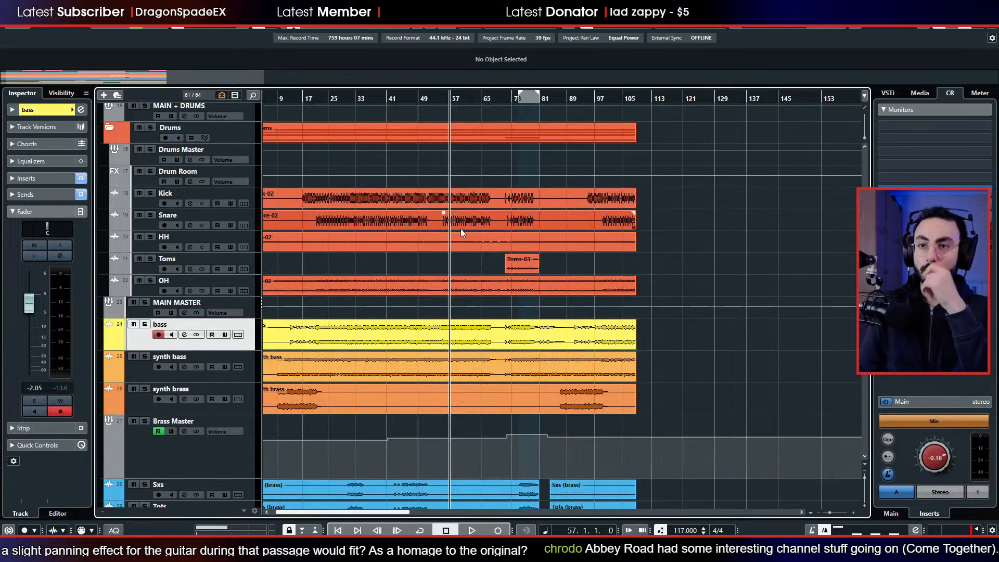
- Open the mixer and examine the channels' pan, level and insert settings from the inputs through to the organ stabs
key(F3)
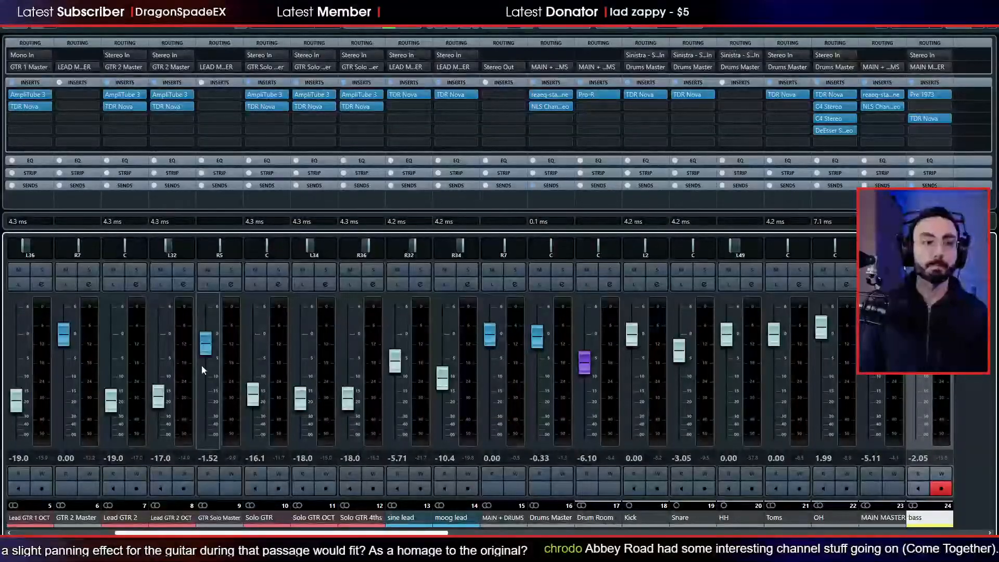
scroll(166, 529, left, 1)
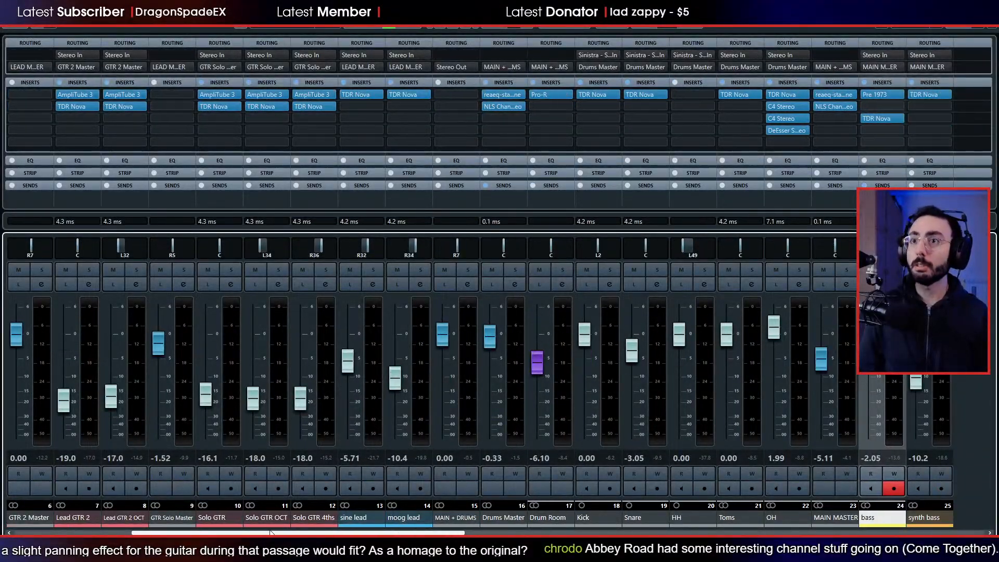
scroll(165, 529, left, 3)
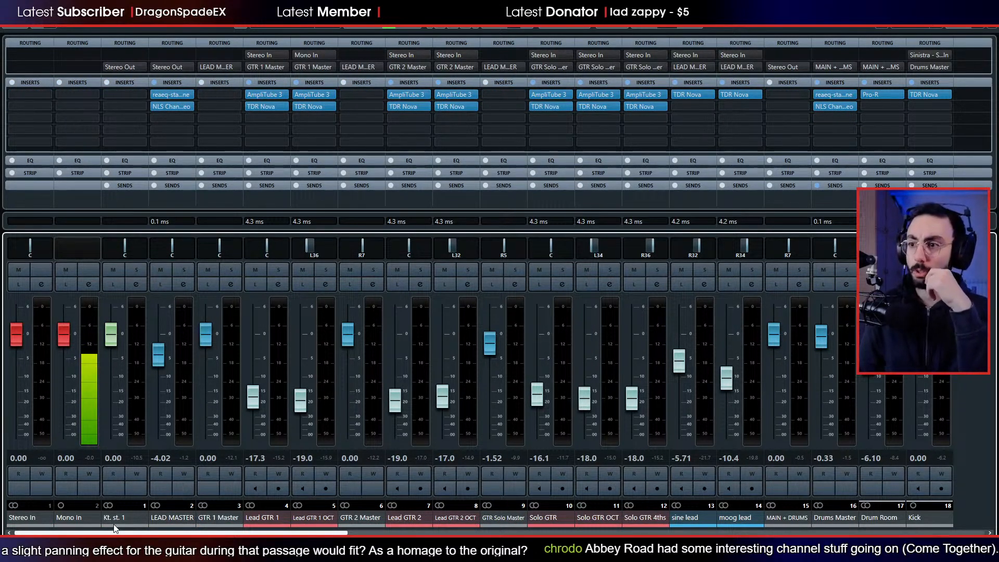
scroll(200, 523, right, 2)
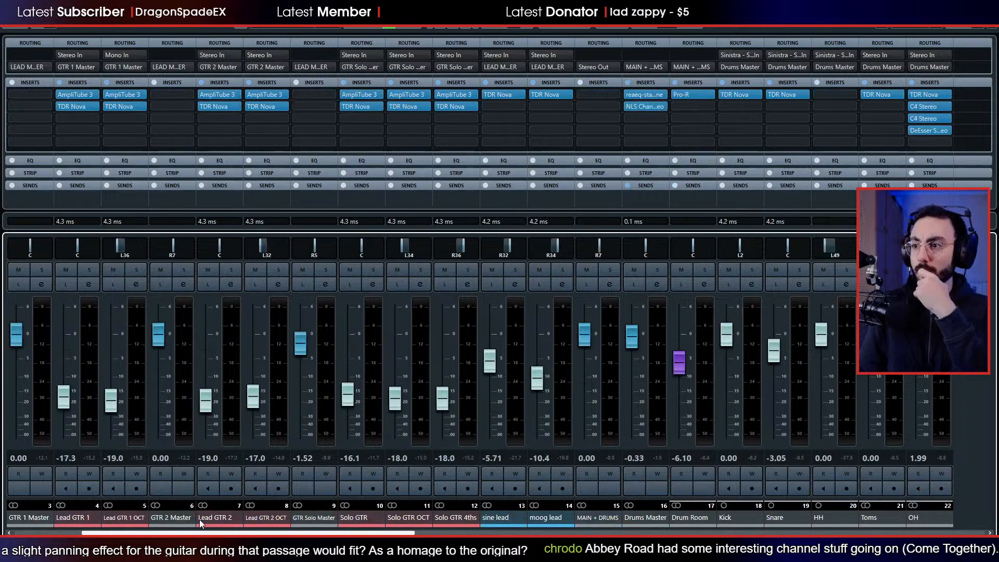
scroll(211, 527, right, 6)
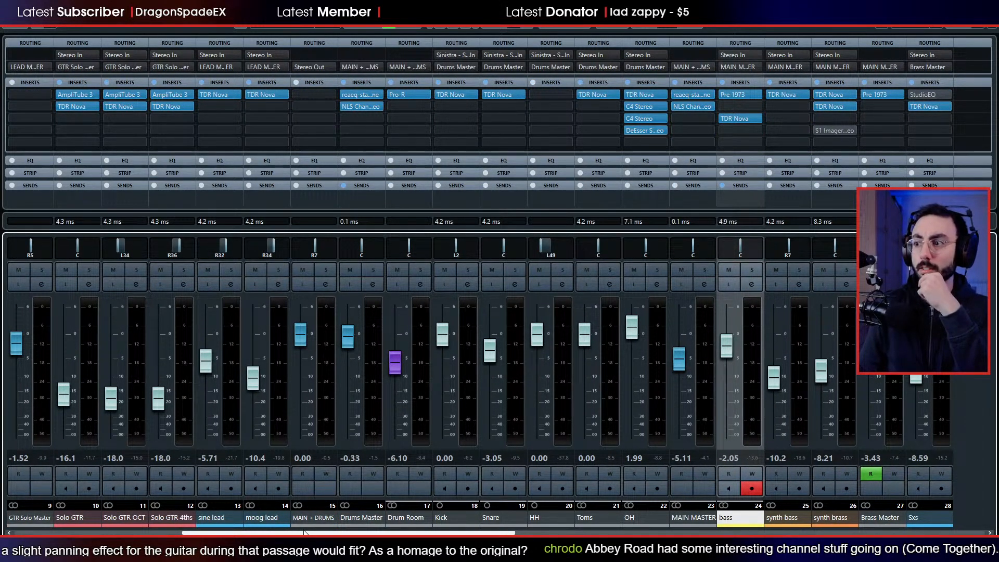
drag(304, 532, 640, 532)
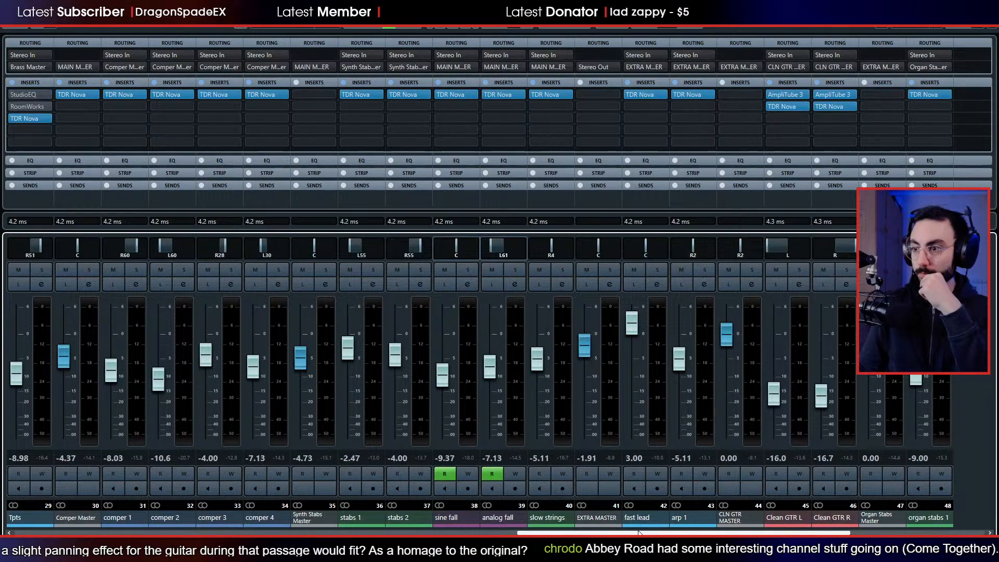
- Select the EXTRA MASTER channel in the mixer and return to the project window
click(599, 520)
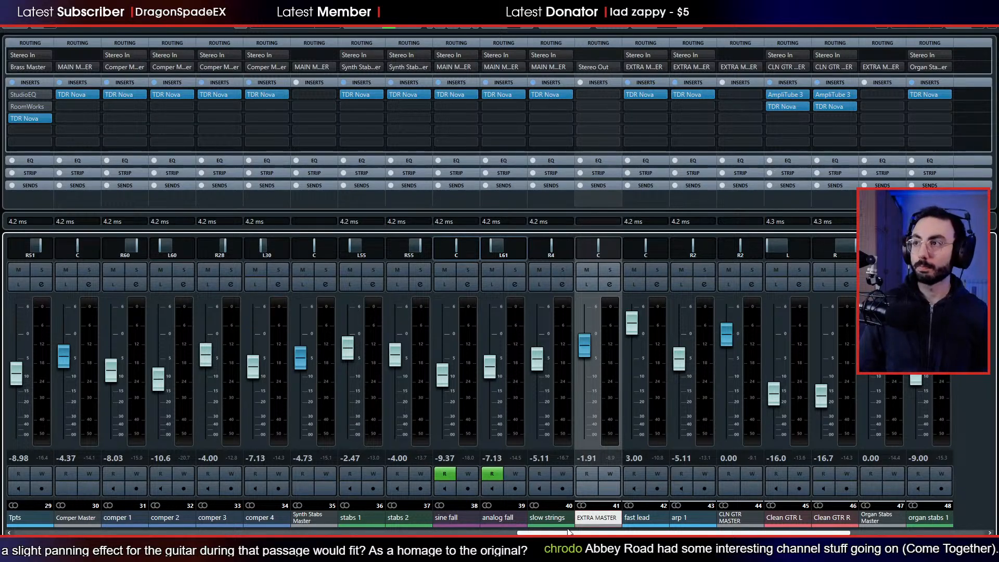
drag(565, 532, 480, 530)
click(479, 526)
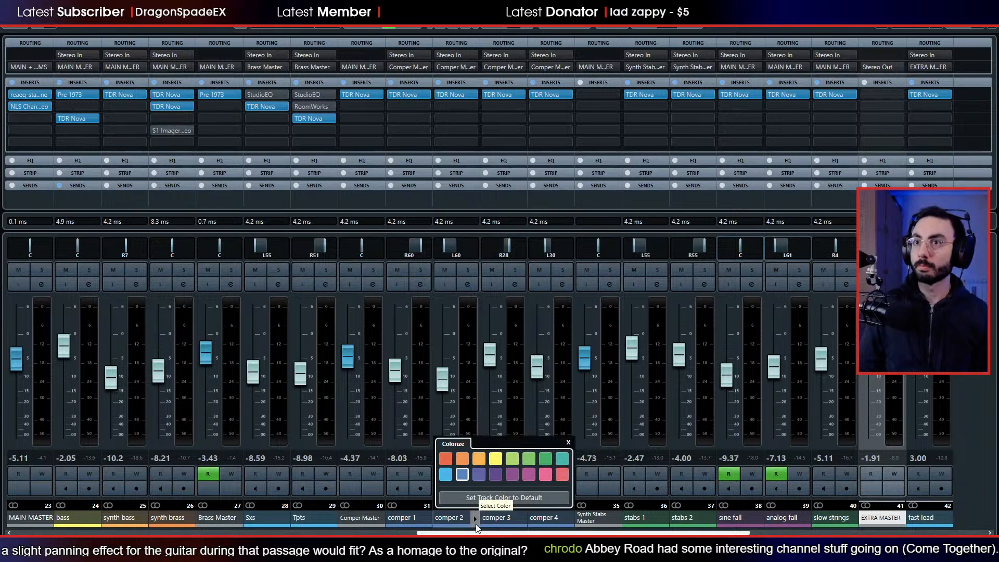
key(F3)
- Add the reaeq-standalone plug-in as the first insert on EXTRA MASTER and lower its output gain to -4.5 dB
scroll(233, 374, down, 3)
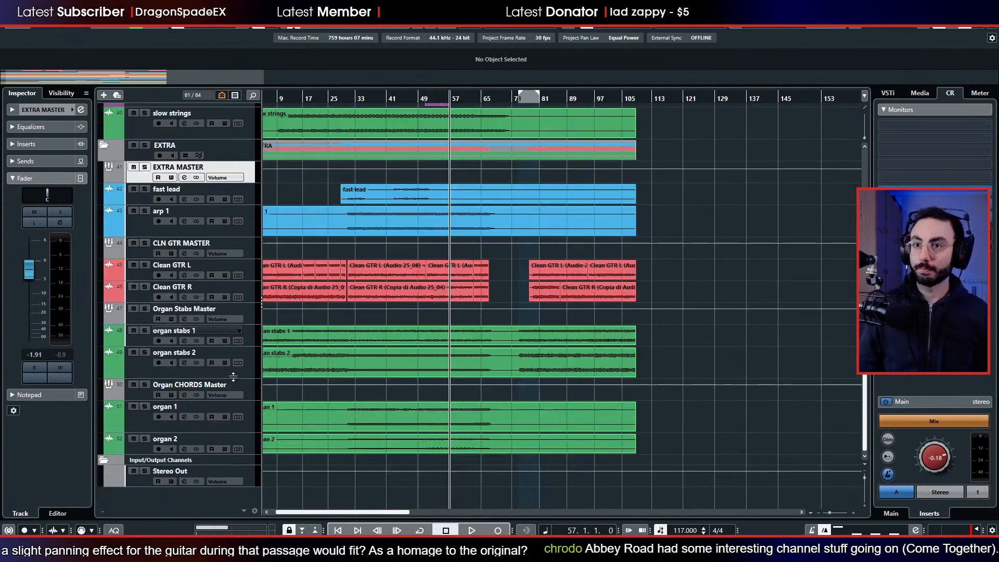
scroll(232, 373, up, 3)
click(26, 145)
click(37, 166)
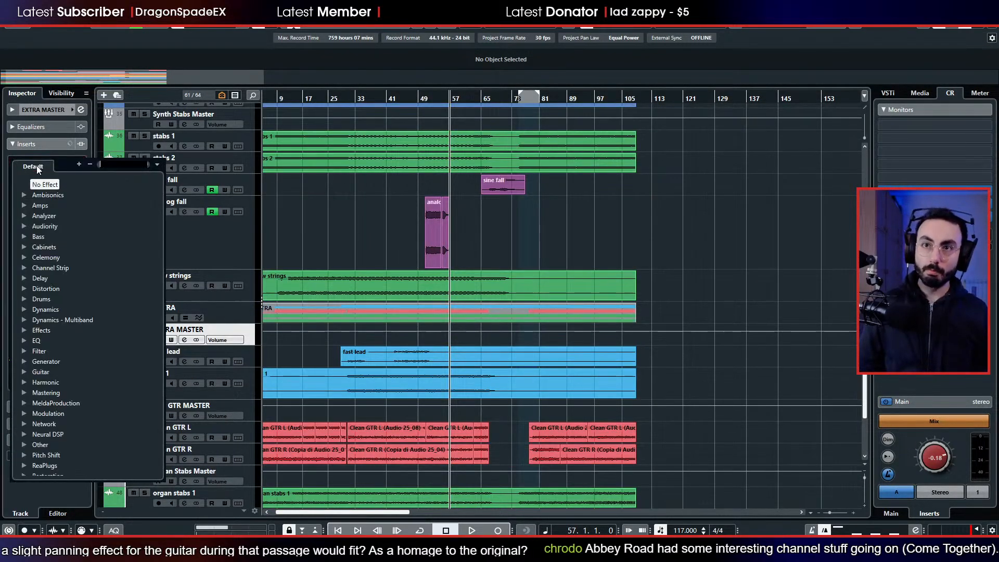
text(re)
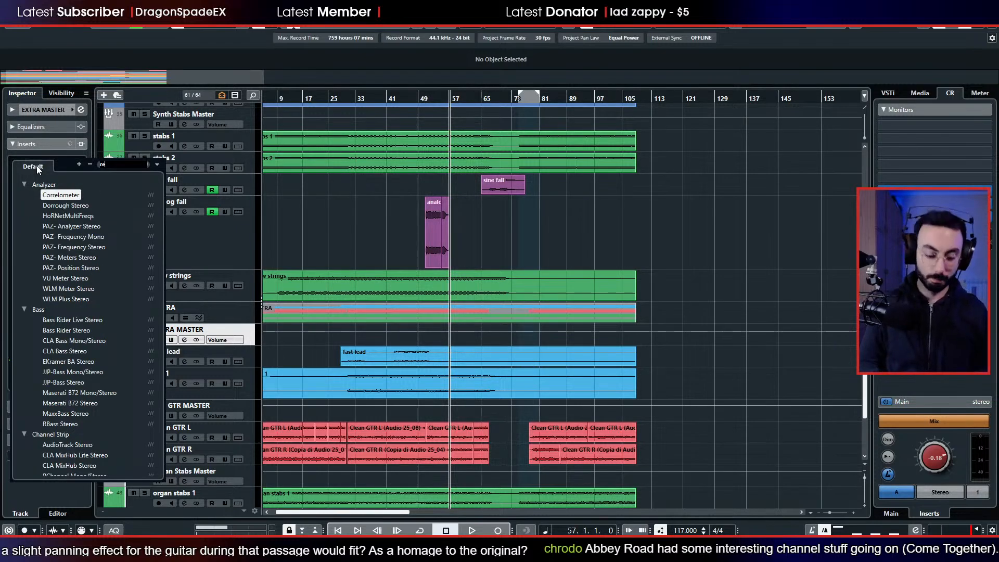
text(aeq)
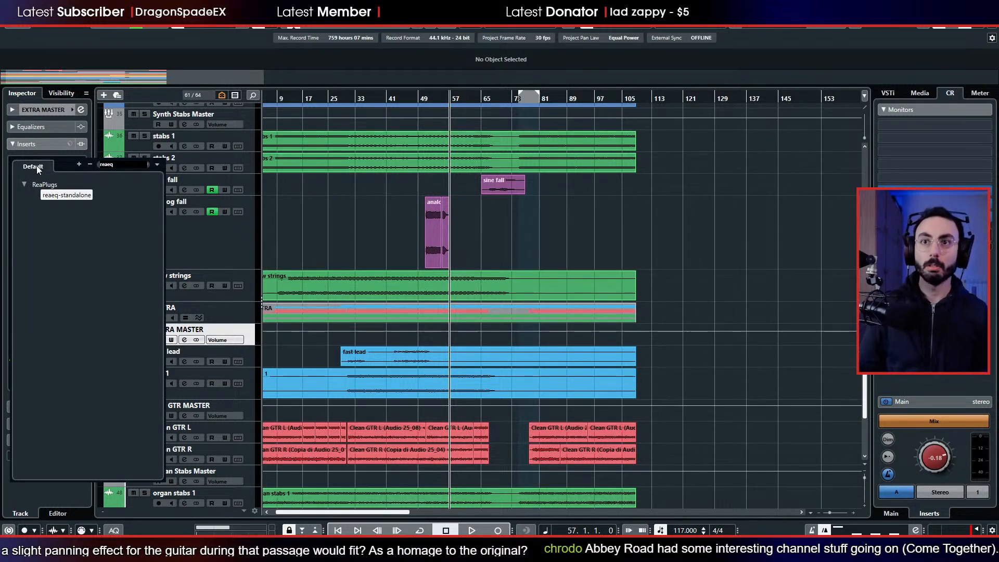
click(45, 196)
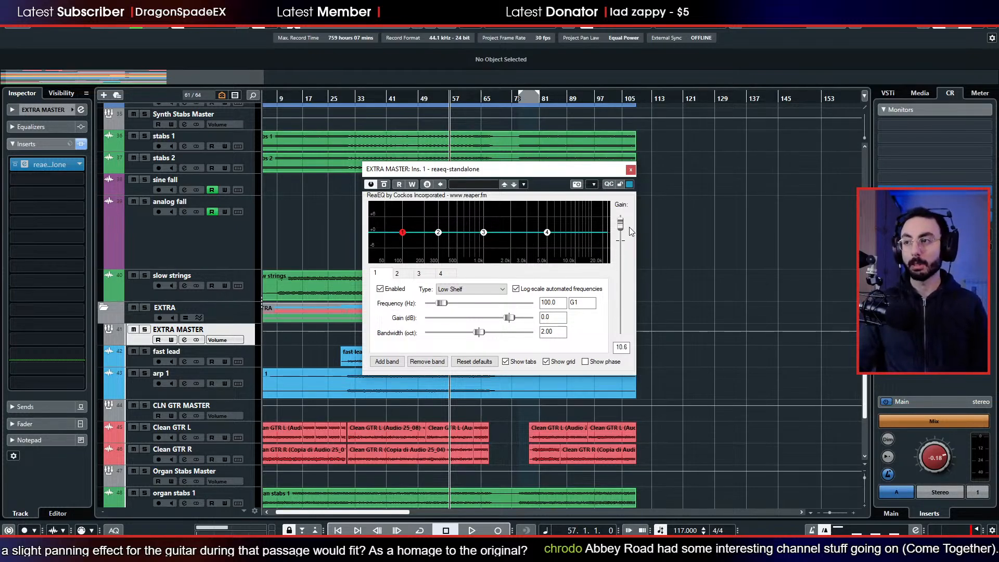
drag(632, 231, 635, 306)
click(631, 169)
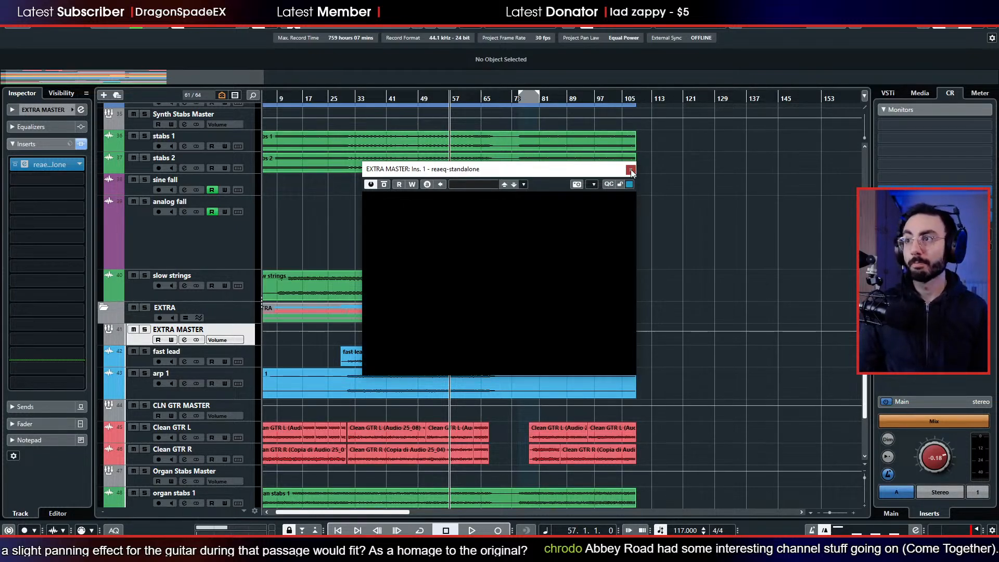
- Add NLS Channel Stereo as the second insert on EXTRA MASTER, with drive at +12 and output at maximum
click(66, 169)
text(nls)
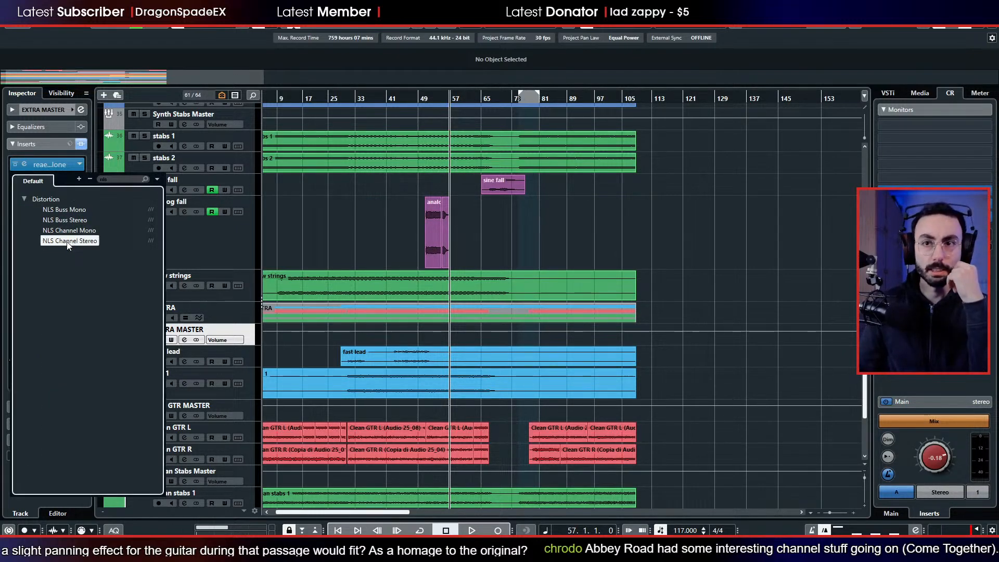
click(67, 241)
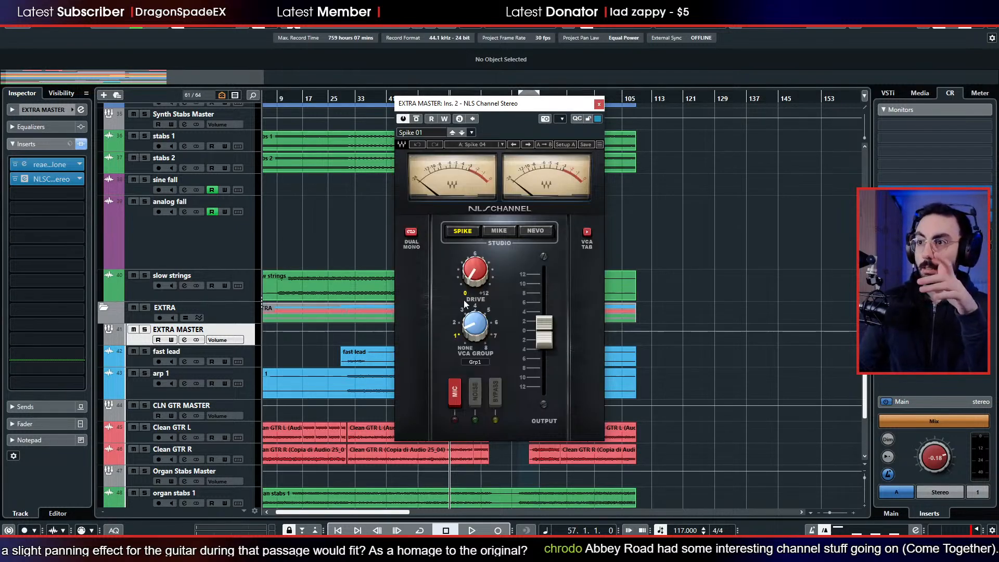
drag(475, 269, 476, 291)
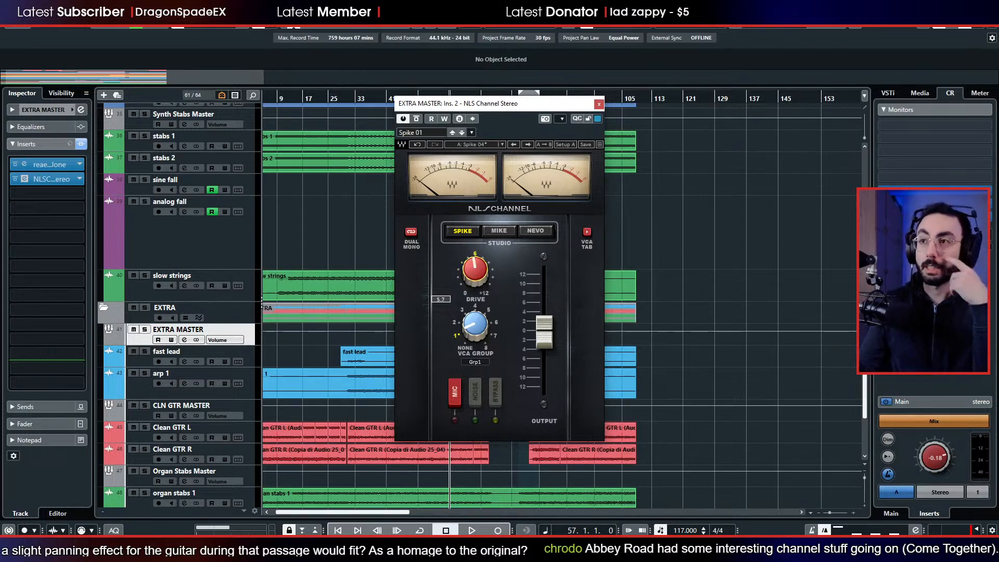
drag(475, 269, 474, 341)
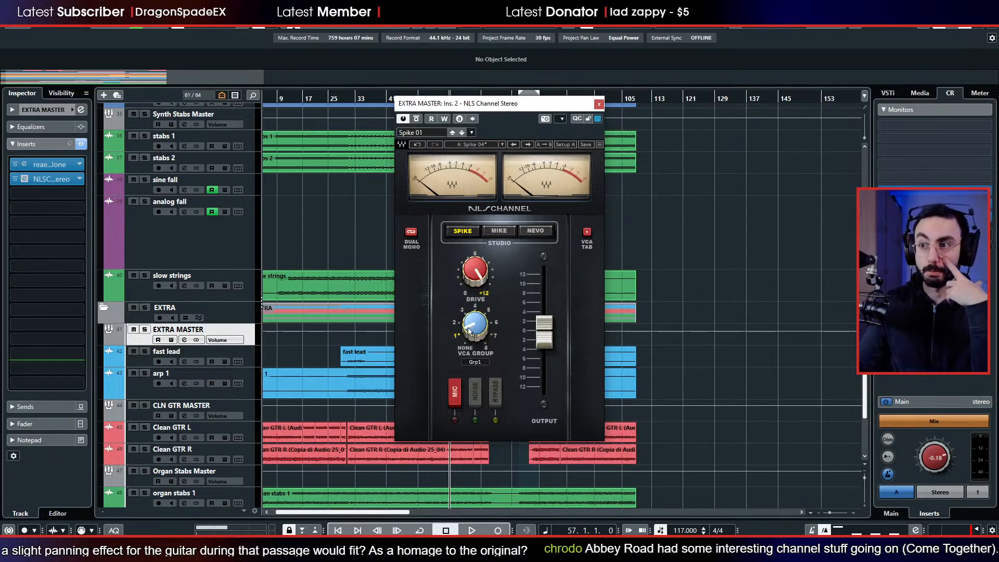
drag(545, 337, 546, 276)
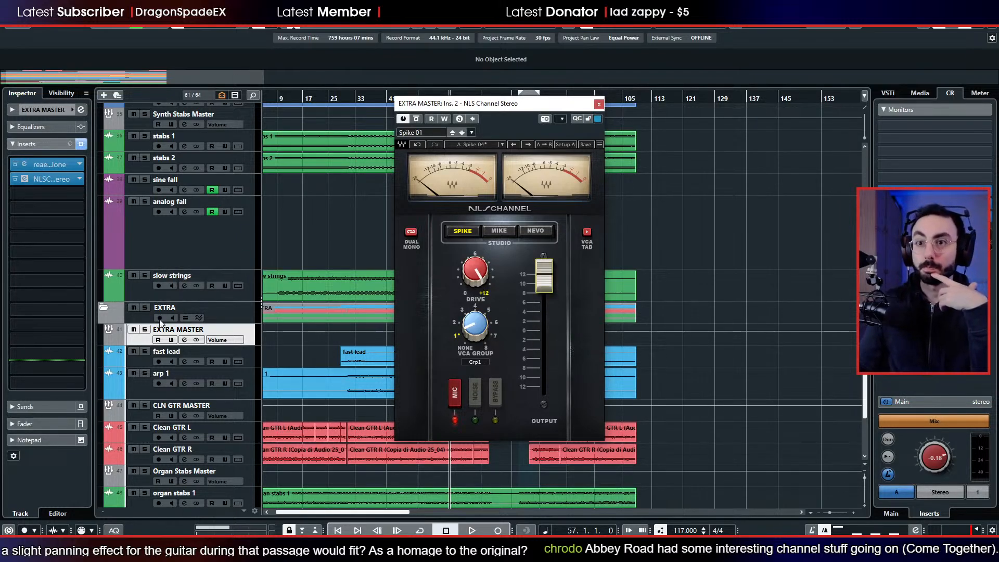
- Solo the EXTRA folder and switch the NLS Channel from dual mono to stereo
click(145, 309)
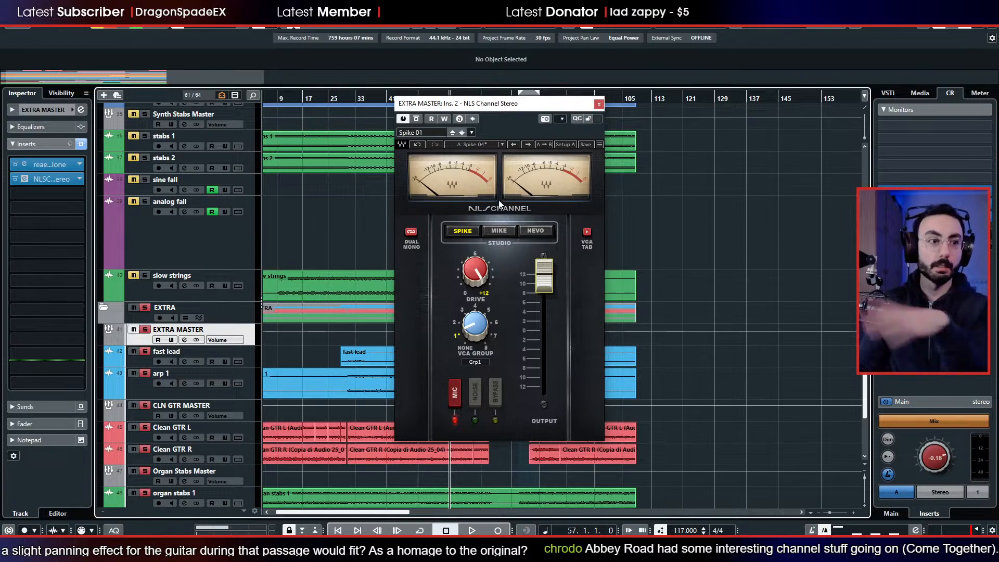
click(411, 231)
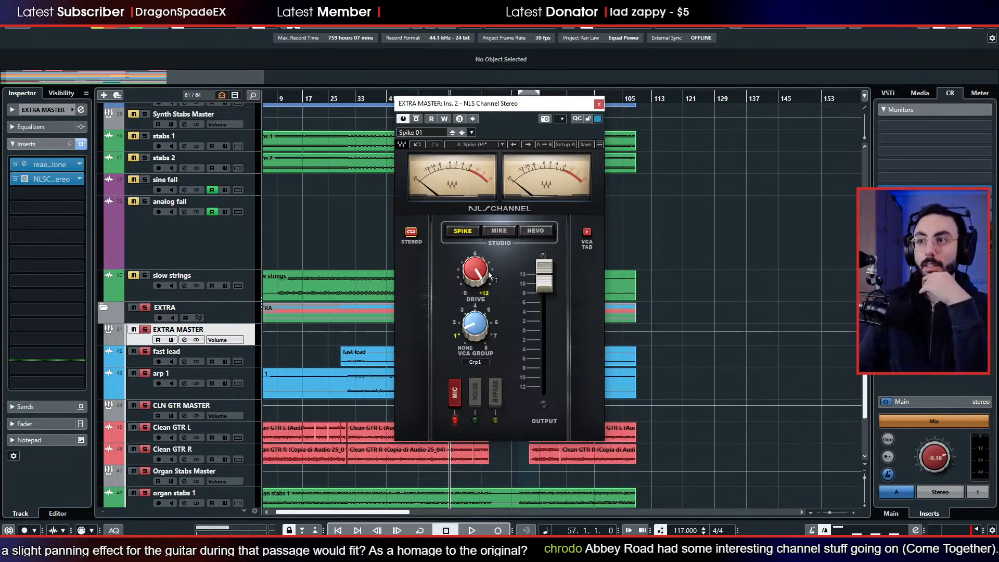
mouse_move(486, 267)
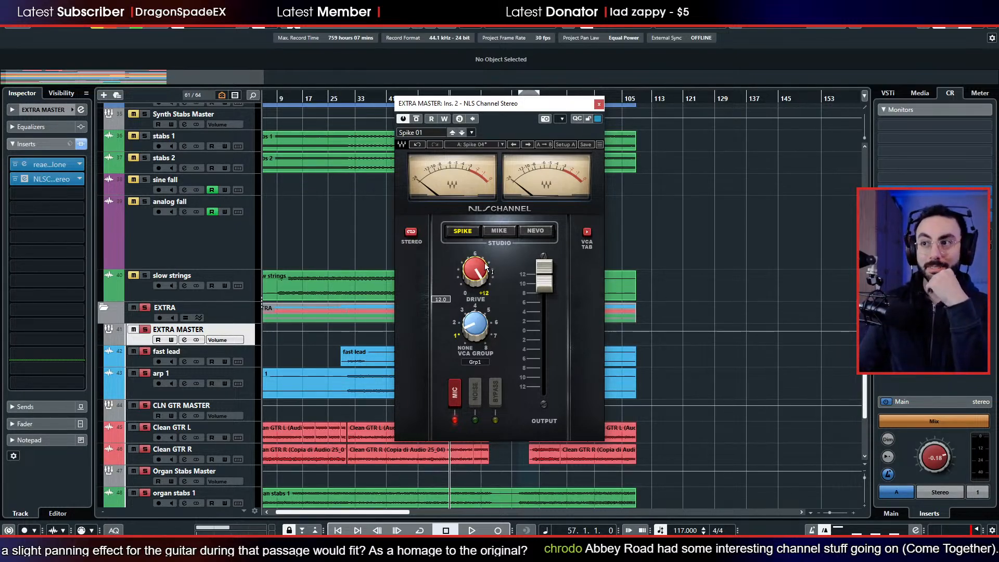
- Play the soloed group with ReaEQ and NLS Channel side by side, and lower the ReaEQ output gain to -22.4 dB
click(25, 165)
drag(559, 170, 757, 174)
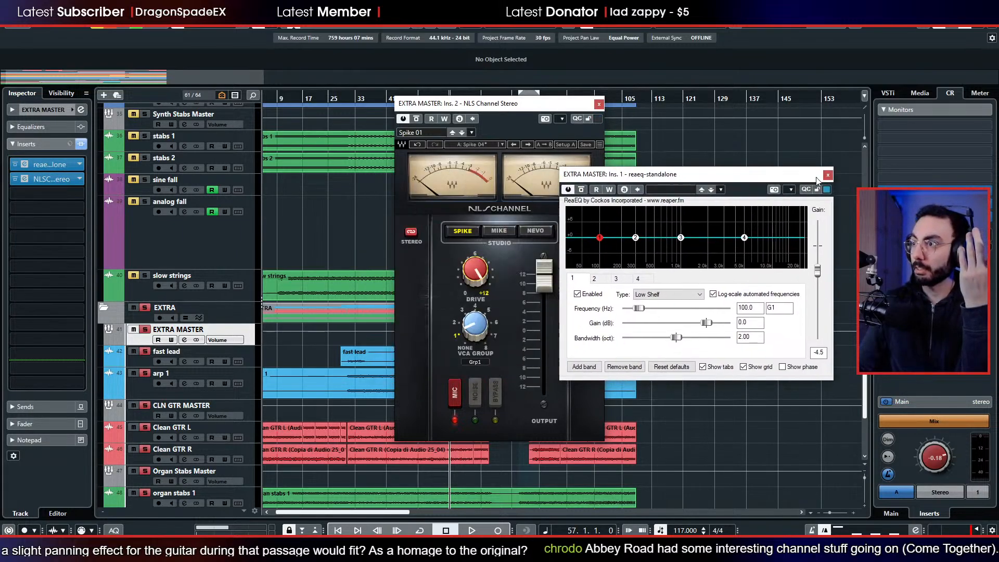
drag(590, 107, 438, 127)
key(space)
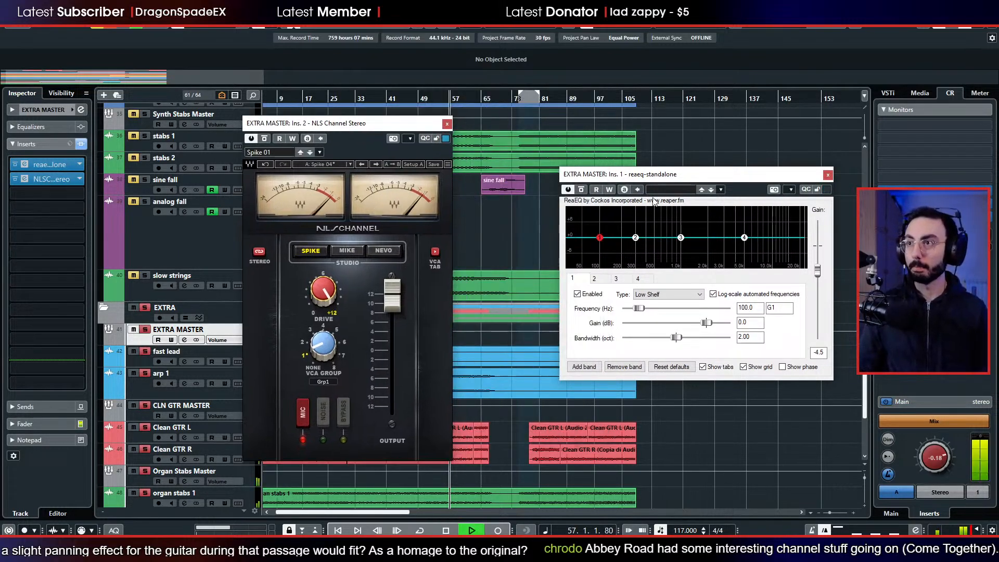
drag(818, 272, 811, 297)
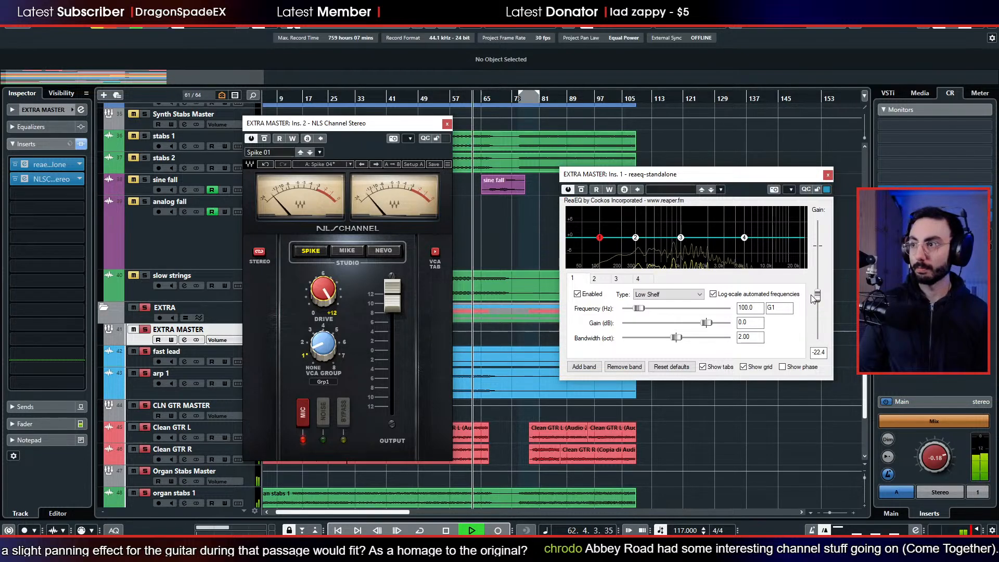
click(447, 124)
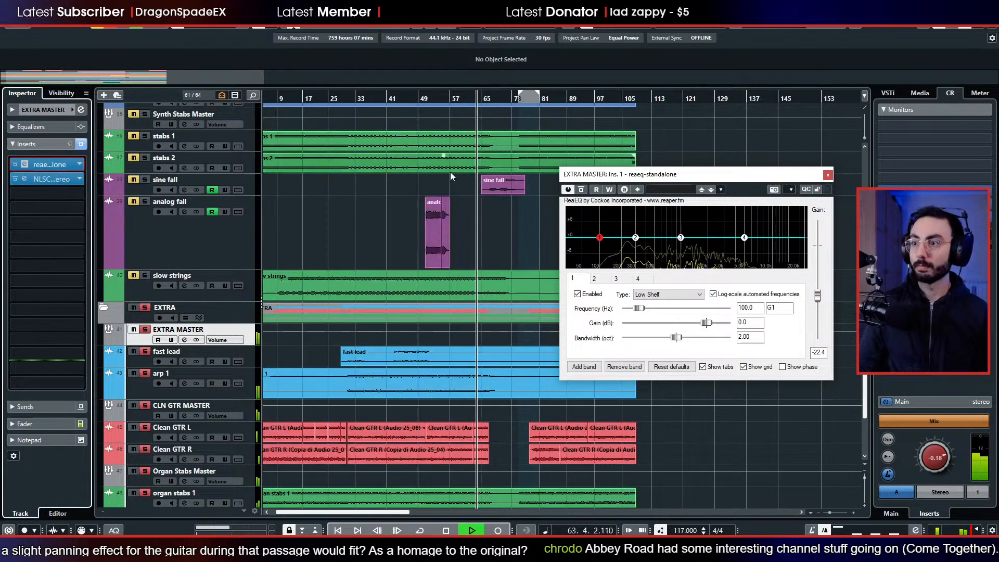
- Continue playback from about bar 81 and set the ReaEQ output gain on EXTRA MASTER to -16.0 dB
scroll(465, 284, down, 3)
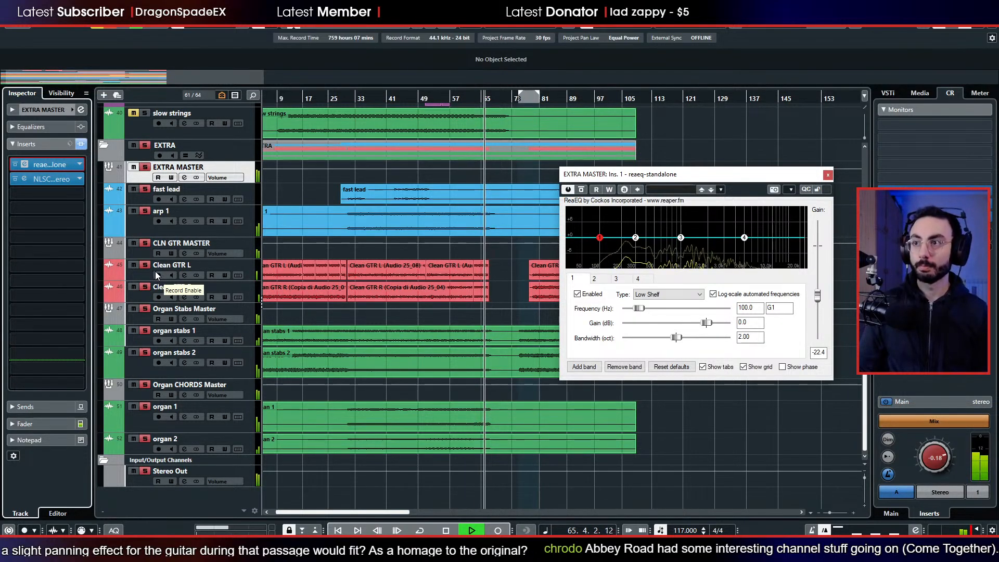
click(545, 104)
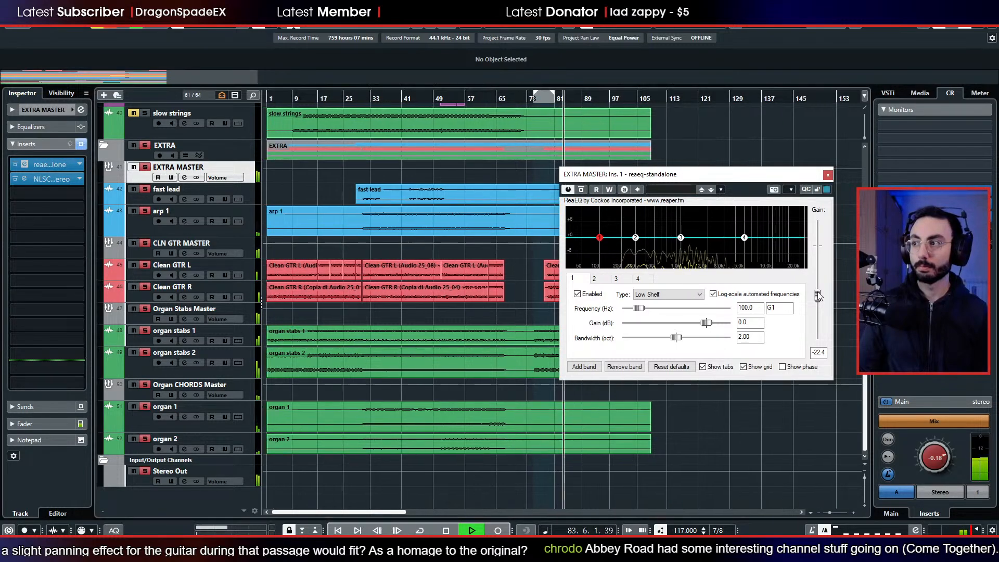
mouse_move(818, 296)
mouse_down()
mouse_move(817, 278)
mouse_move(818, 290)
mouse_up()
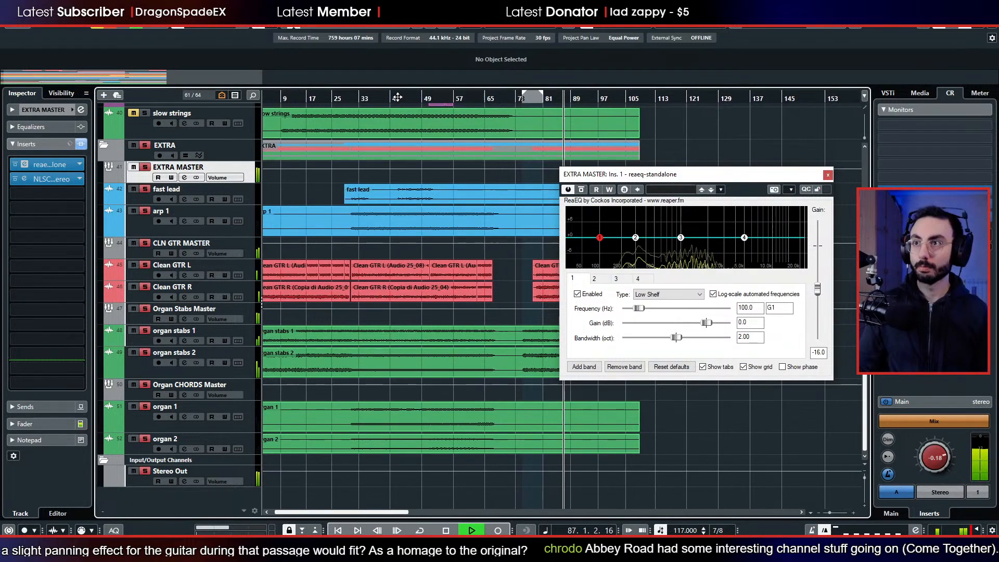
- Play from about bar 42 and lower the EXTRA MASTER volume to -4.02 dB
click(397, 96)
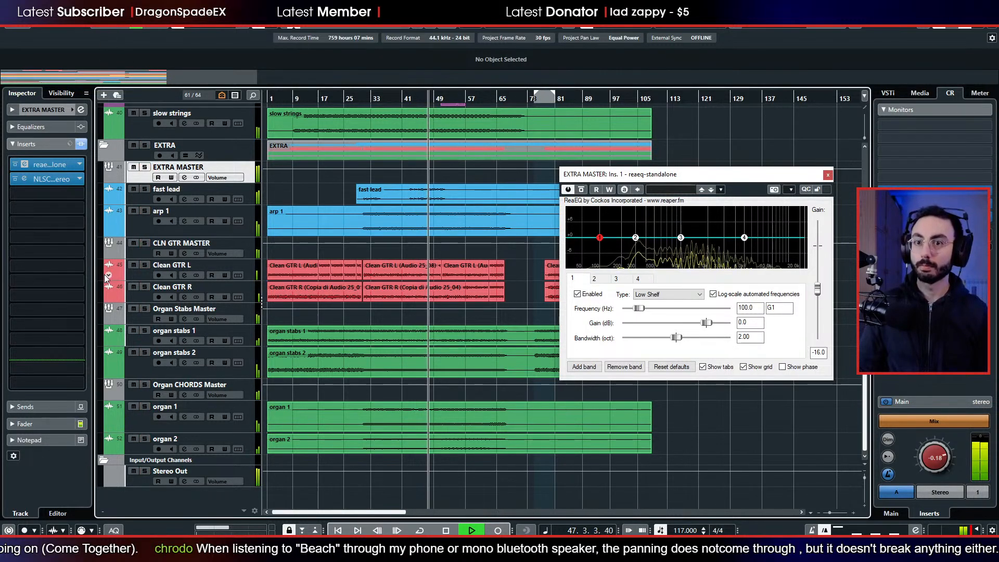
click(47, 422)
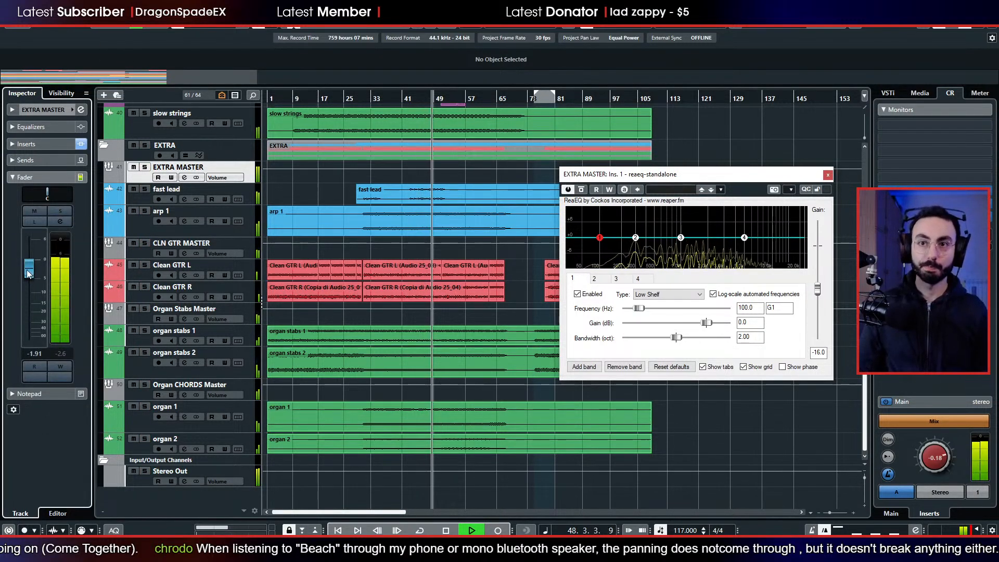
drag(24, 276, 23, 278)
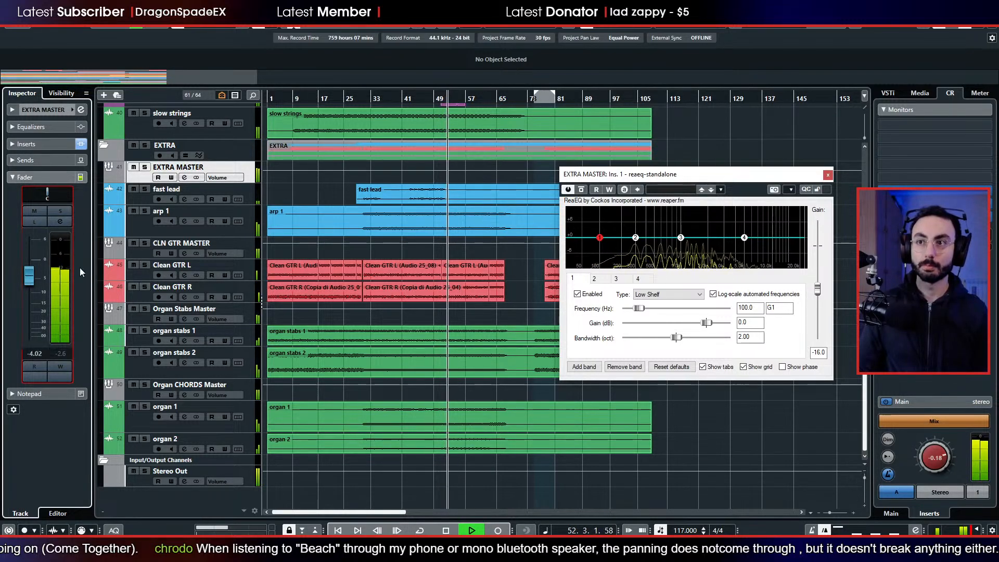
- Set the arp 1 volume to -6.95 dB, close the ReaEQ window, and listen on before stopping playback
click(144, 227)
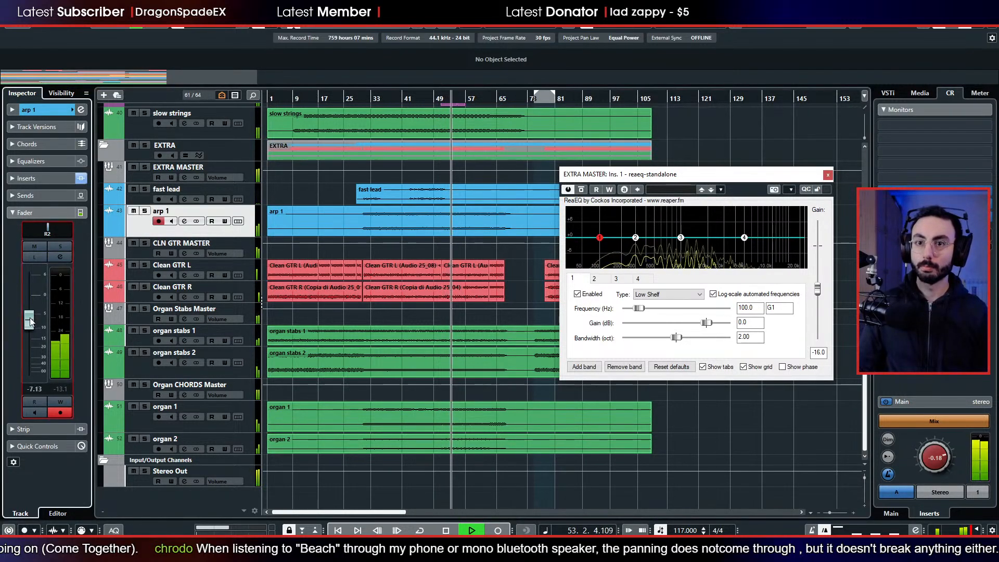
drag(30, 322, 30, 320)
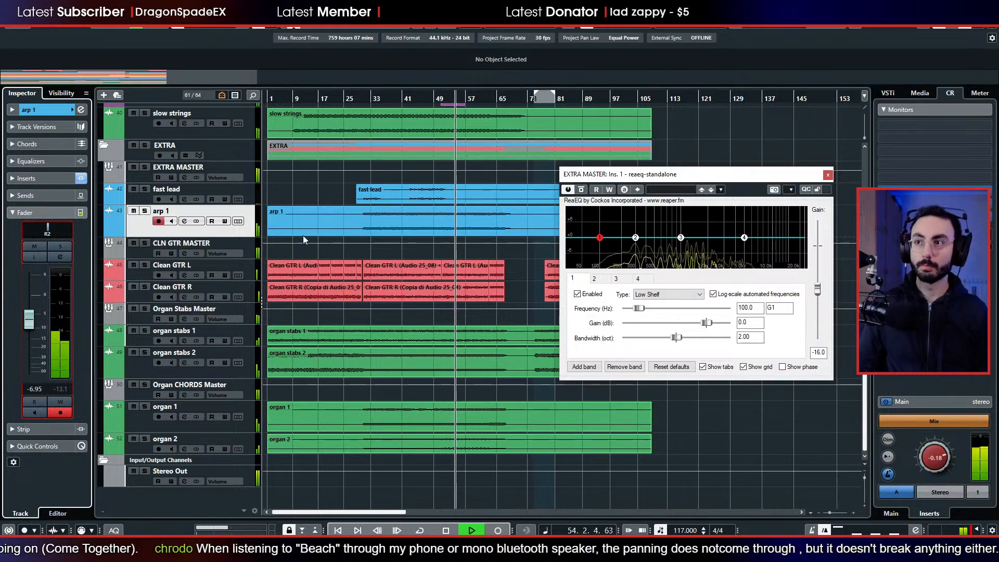
click(827, 175)
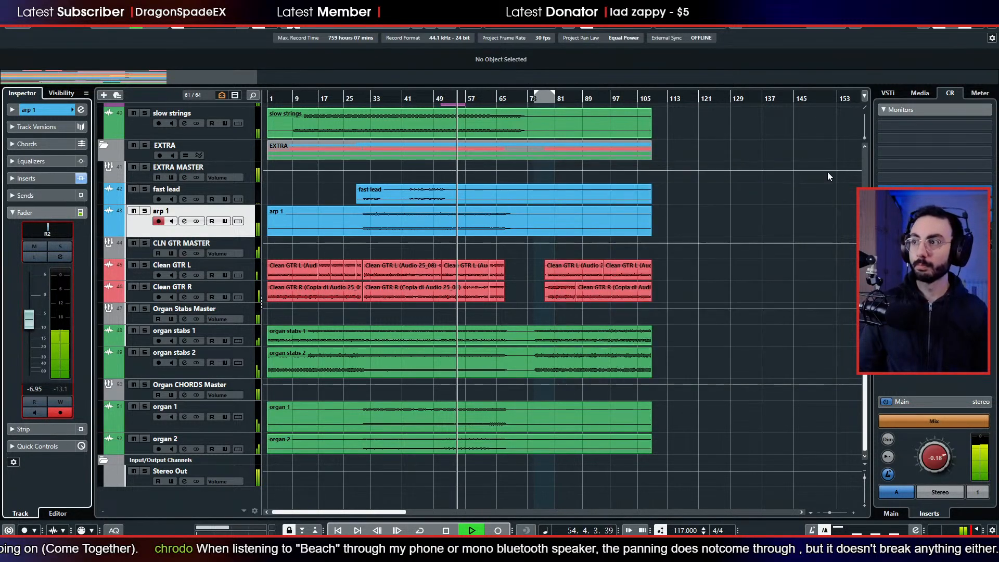
click(754, 208)
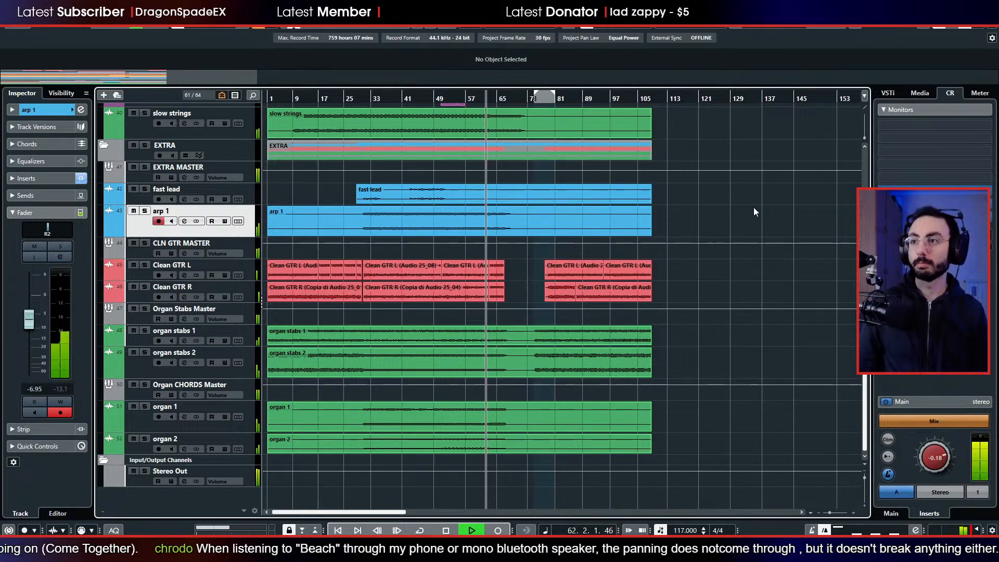
key(space)
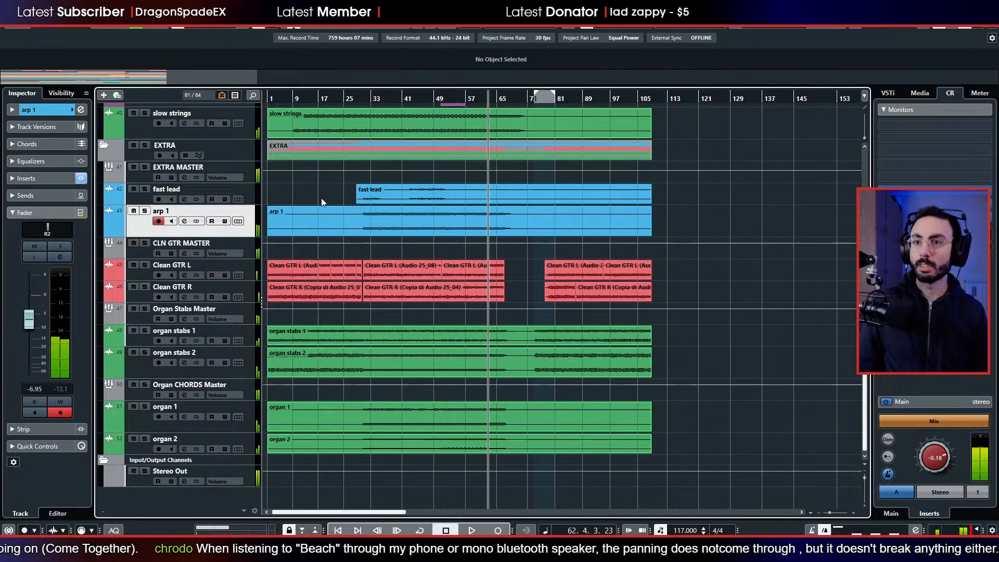
- Play from about bar 44, briefly solo Organ Stabs Master, and lower its volume to -4.02 dB in the full mix
click(415, 98)
key(space)
click(144, 310)
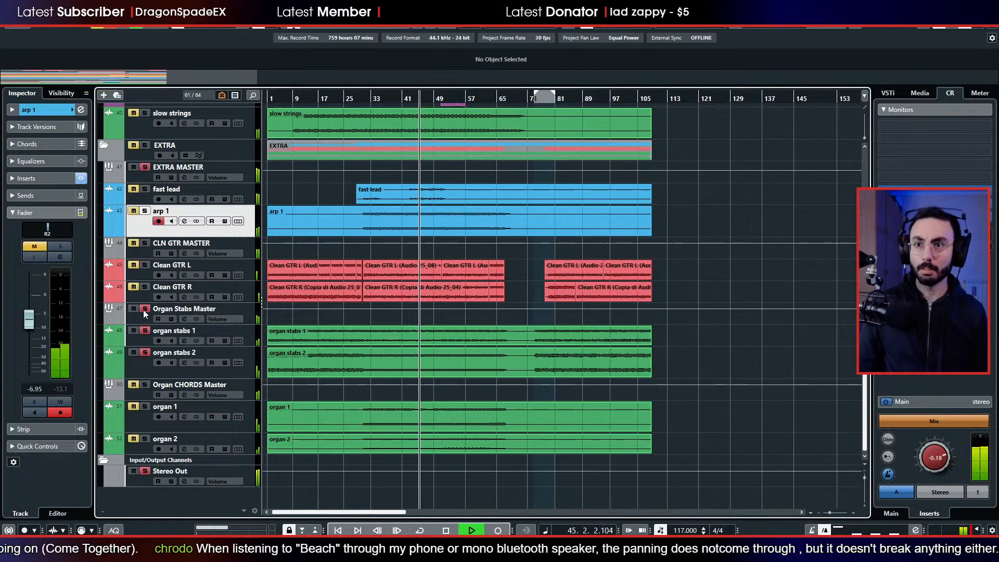
click(139, 319)
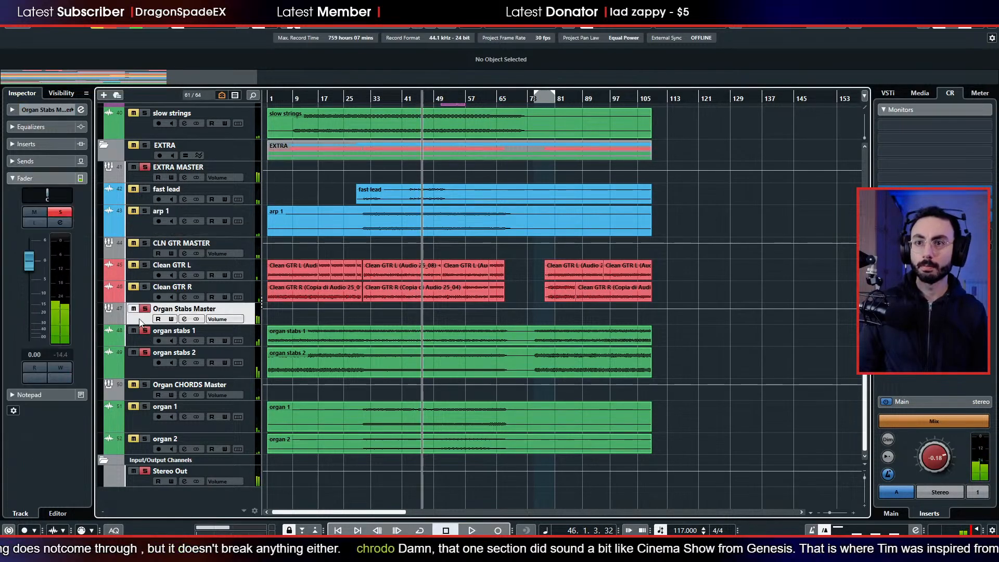
click(144, 309)
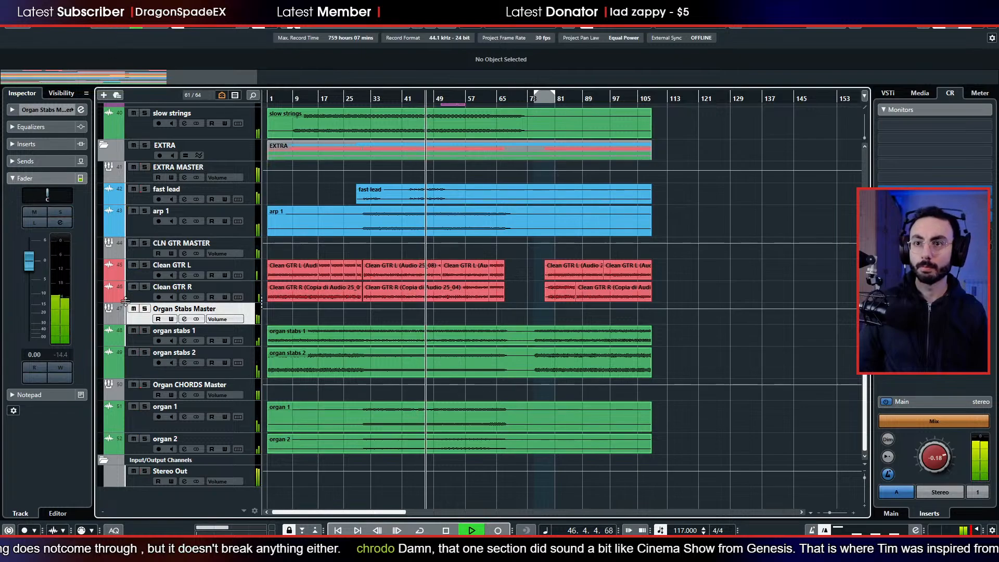
drag(30, 258, 29, 274)
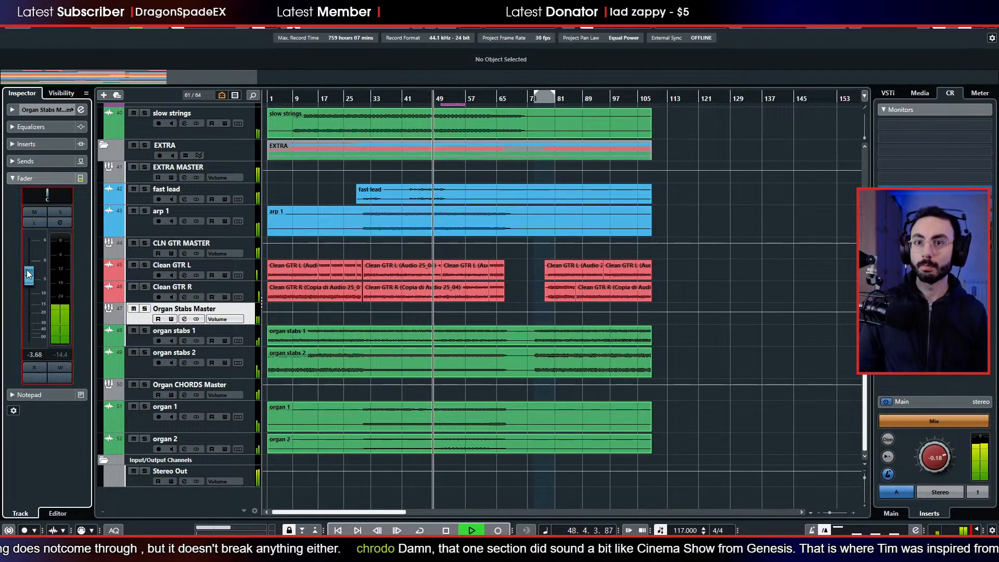
drag(29, 274, 28, 276)
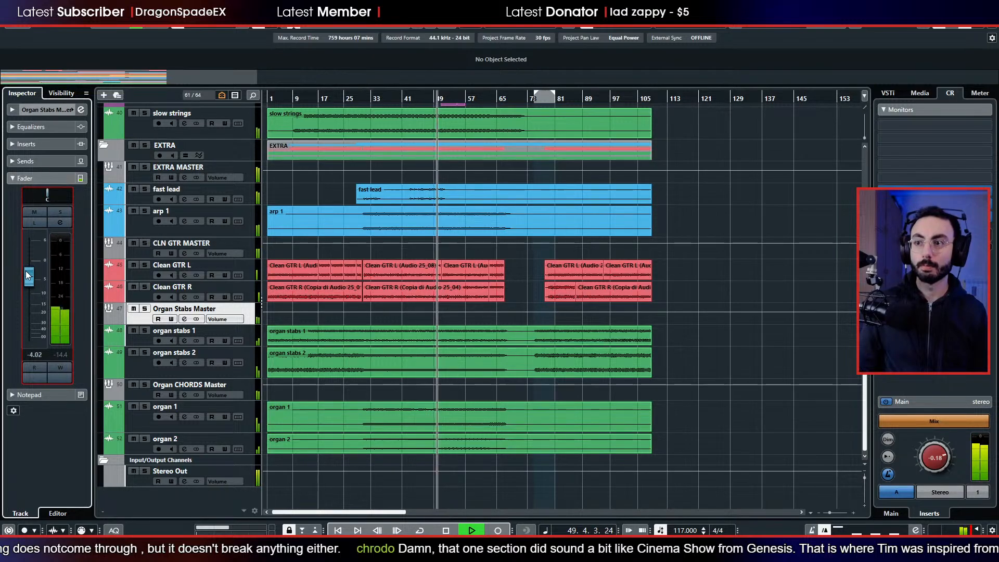
- Briefly solo Organ CHORDS Master, raise the Organ Stabs Master volume to -0.90 dB, and check it soloed
click(145, 386)
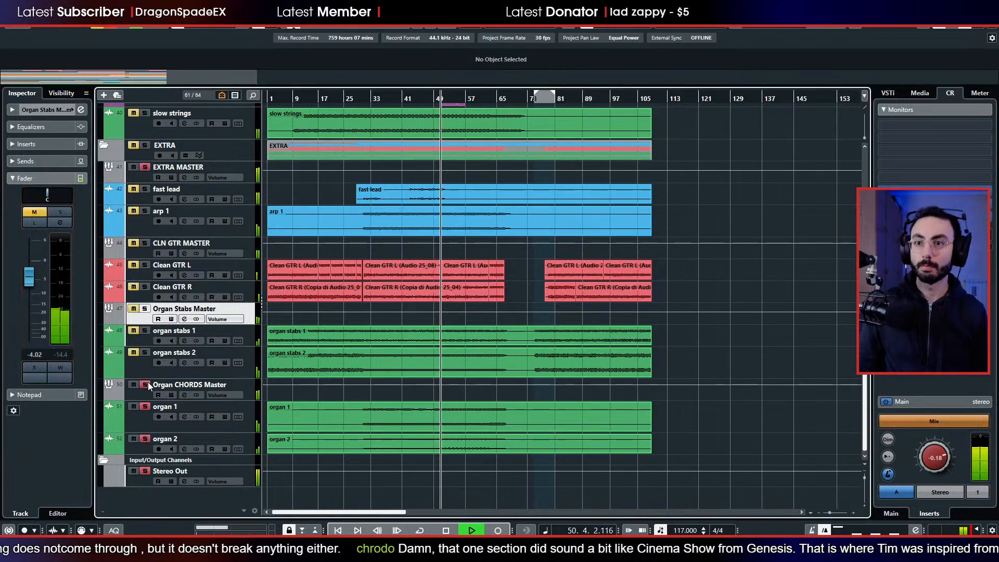
click(145, 385)
drag(27, 278, 29, 267)
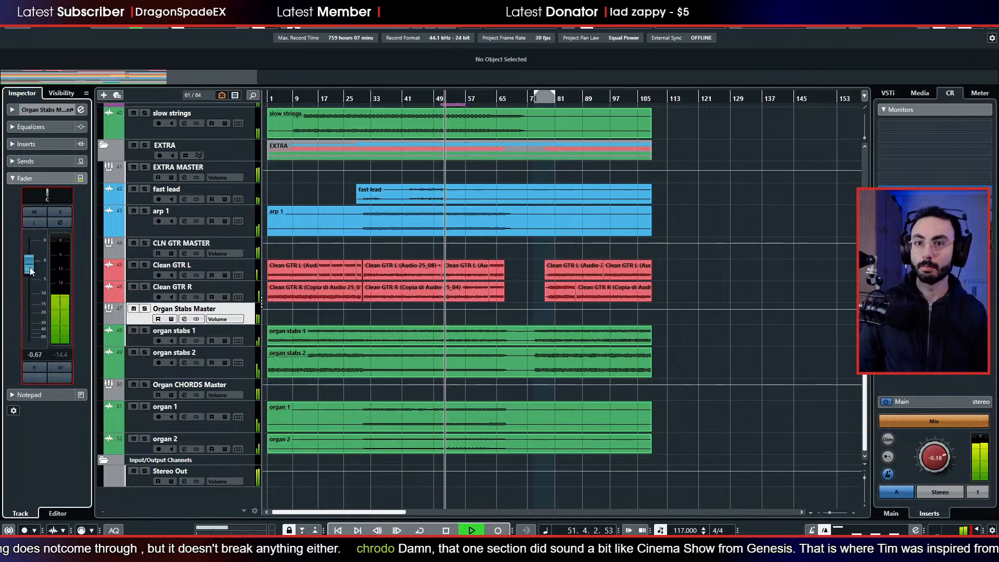
click(102, 300)
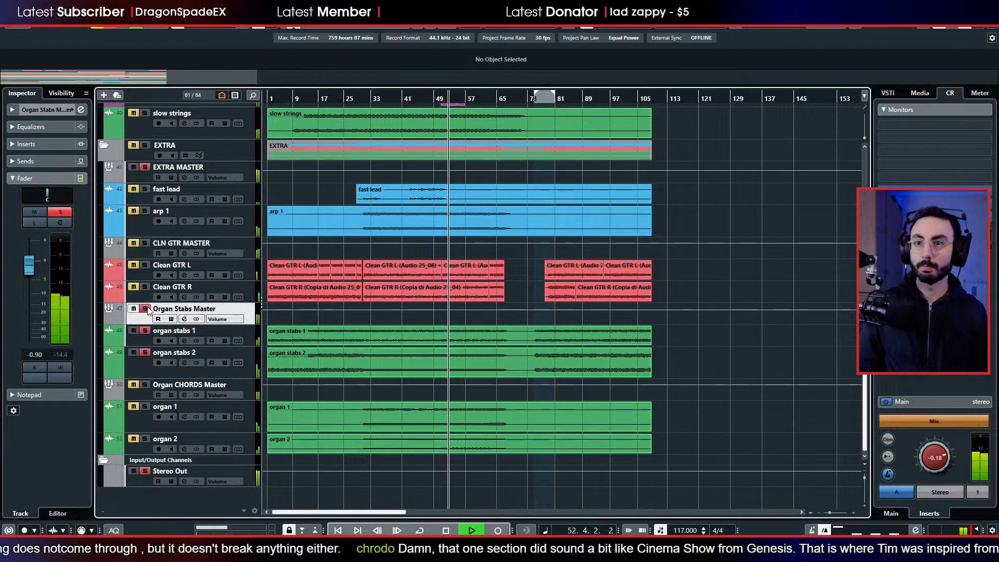
- Briefly solo Organ CHORDS Master and set its volume to -4.19 dB in the full mix
click(145, 392)
drag(26, 268, 30, 282)
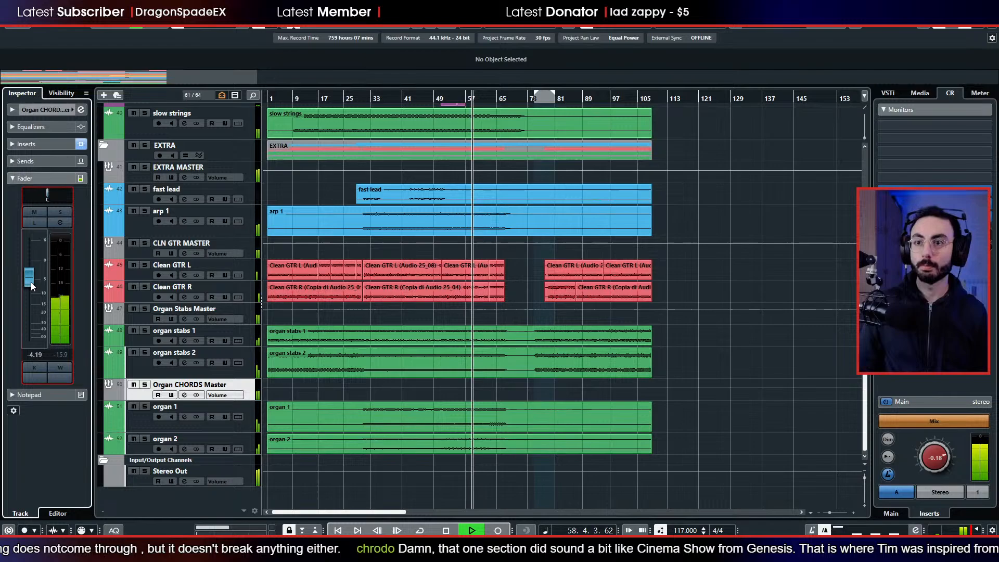
click(699, 363)
- Lower the EXTRA MASTER volume to -4.92 dB while listening, and stop playback
scroll(701, 353, up, 12)
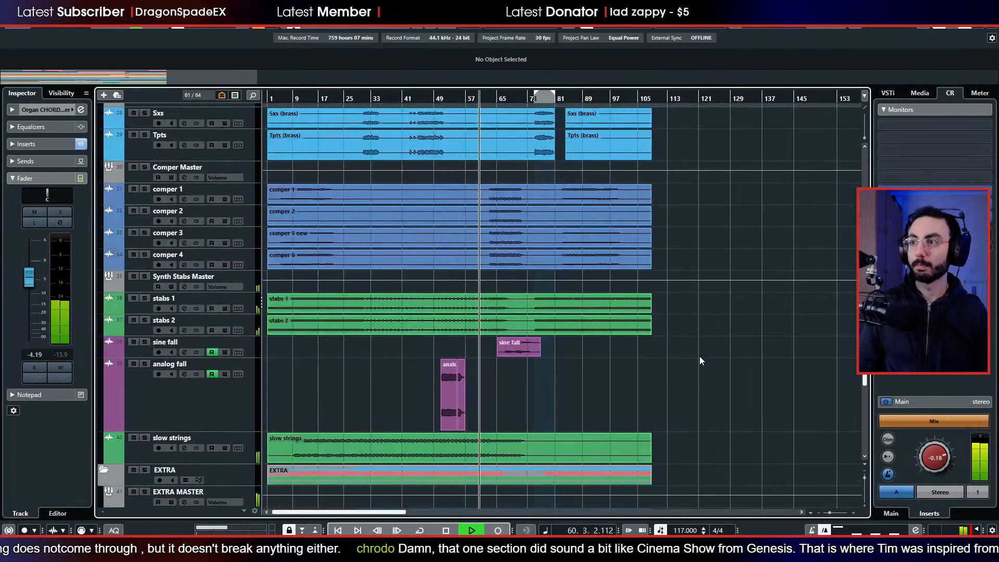
scroll(695, 377, down, 12)
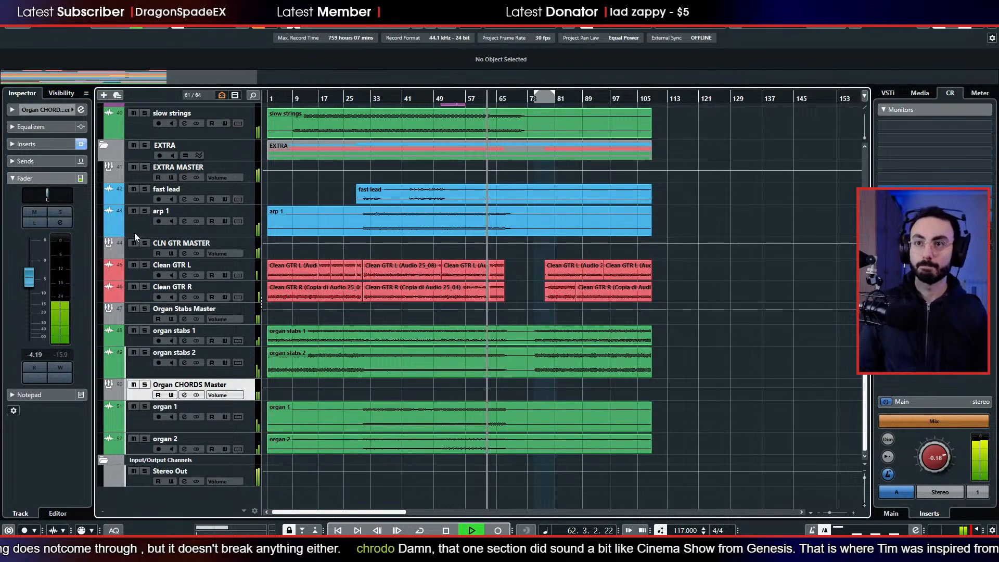
click(137, 179)
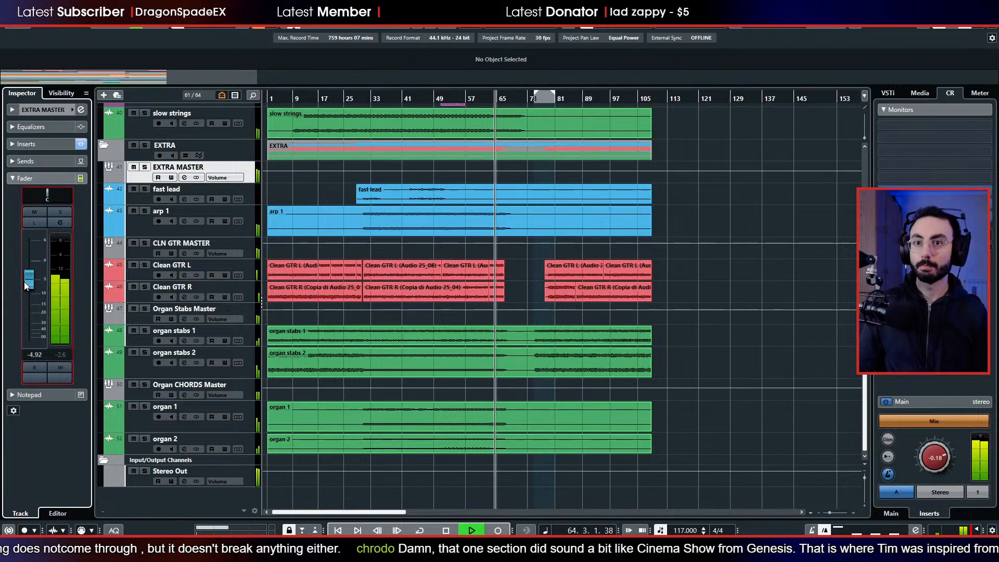
click(735, 279)
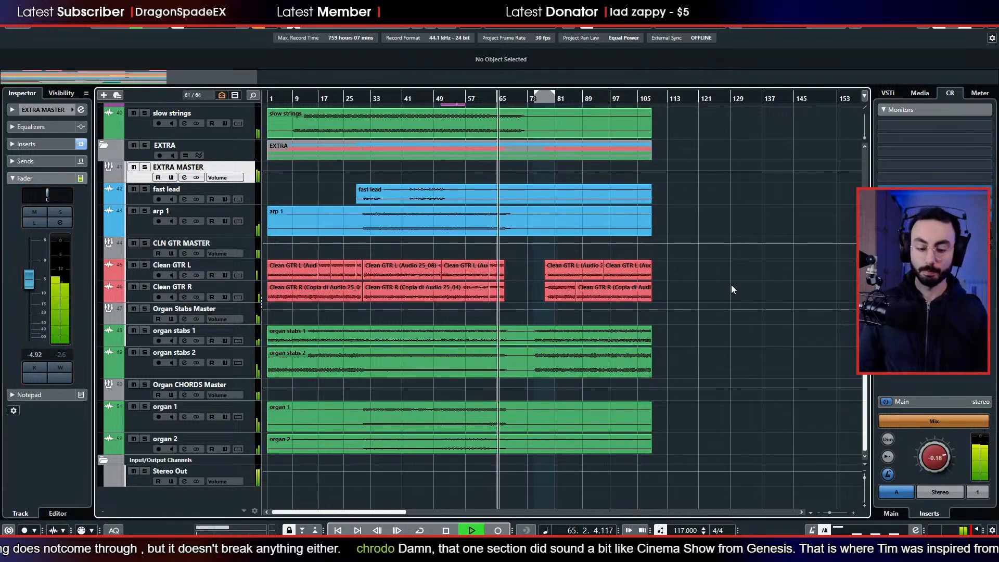
key(space)
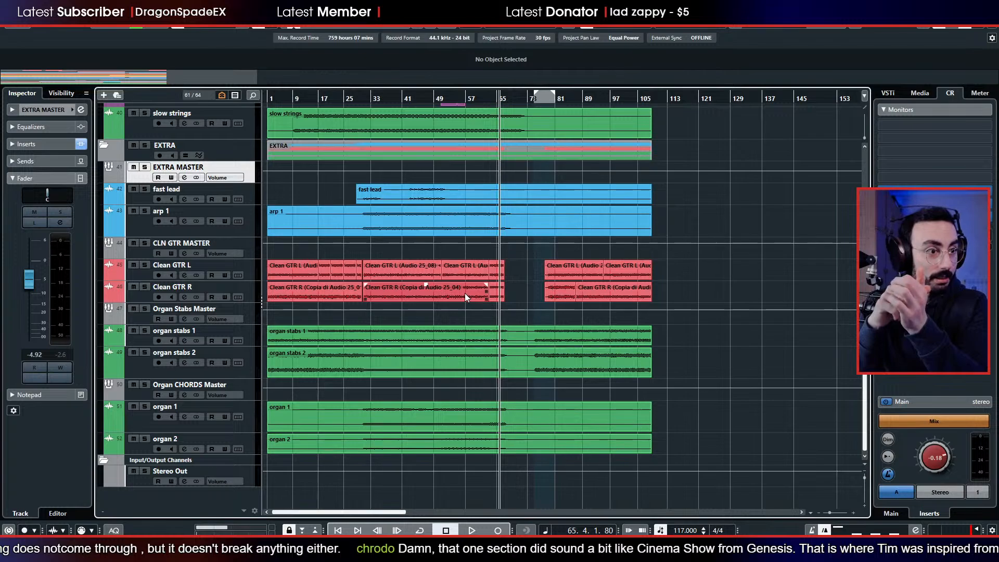
- Play from about bar 56 and lower the EXTRA MASTER volume to -6.10 dB
scroll(464, 292, up, 15)
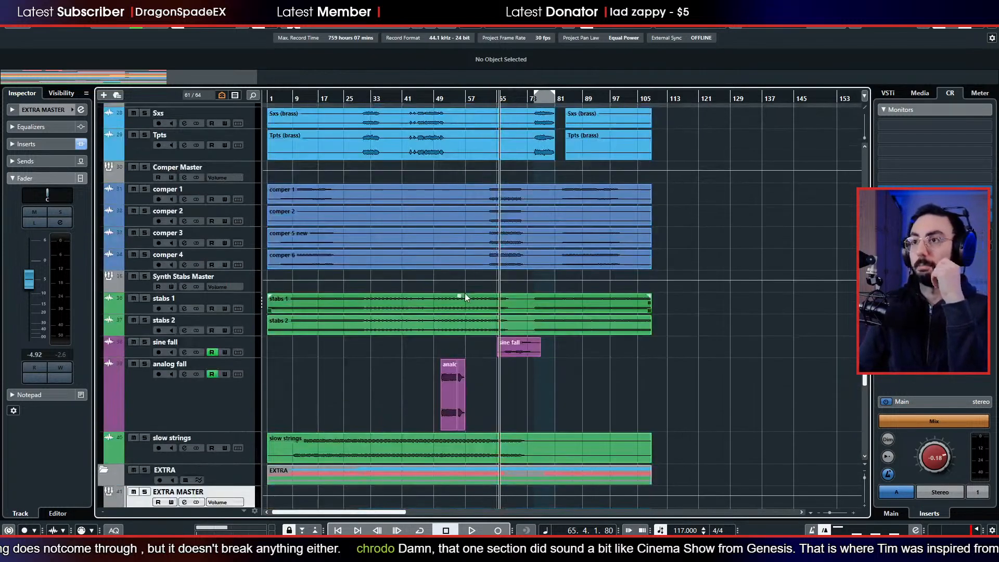
scroll(465, 295, up, 10)
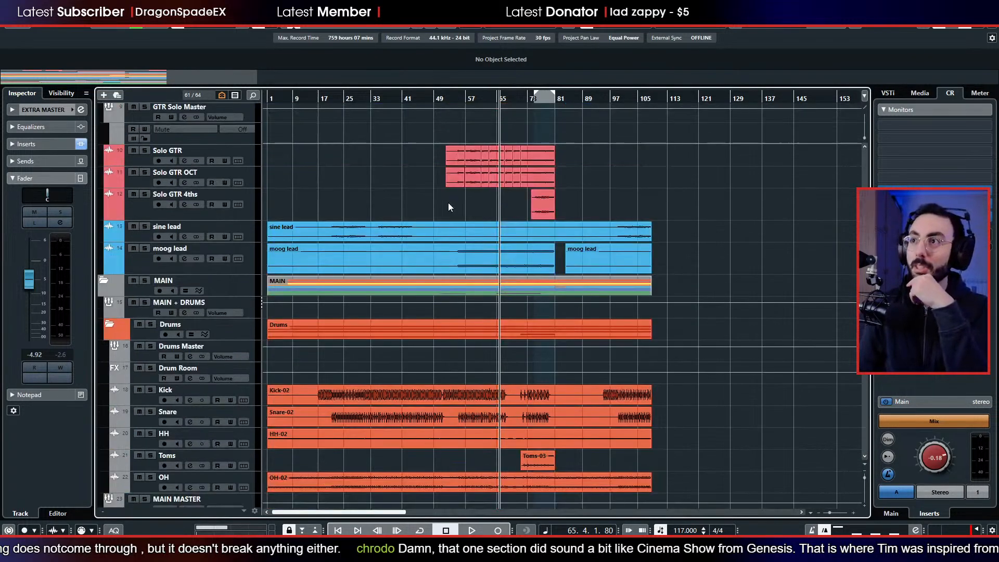
double_click(464, 99)
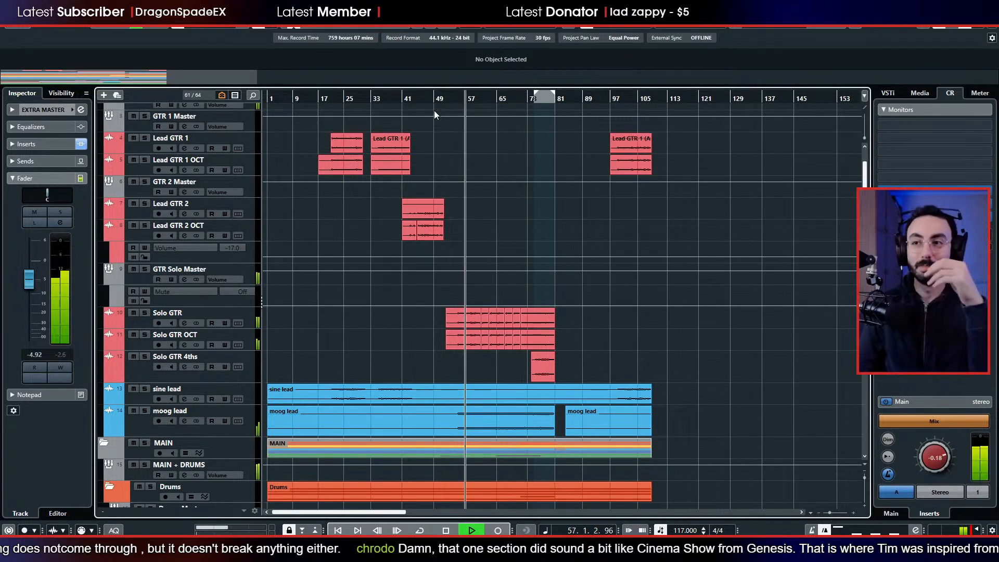
scroll(339, 314, down, 16)
scroll(339, 317, down, 8)
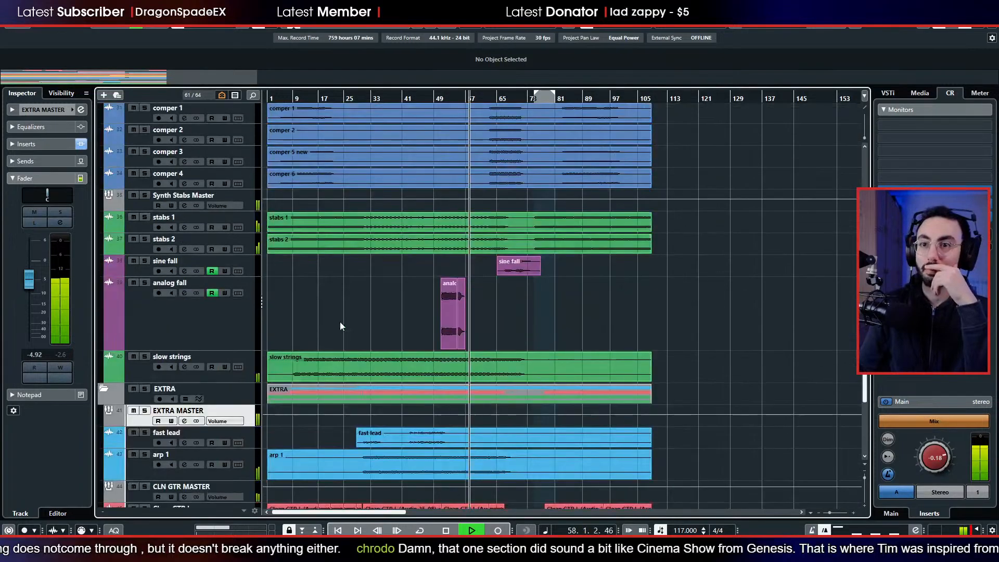
drag(25, 283, 27, 285)
- Mute Solo GTR OCT and Solo GTR 4ths during playback, and stop playback
scroll(268, 335, up, 12)
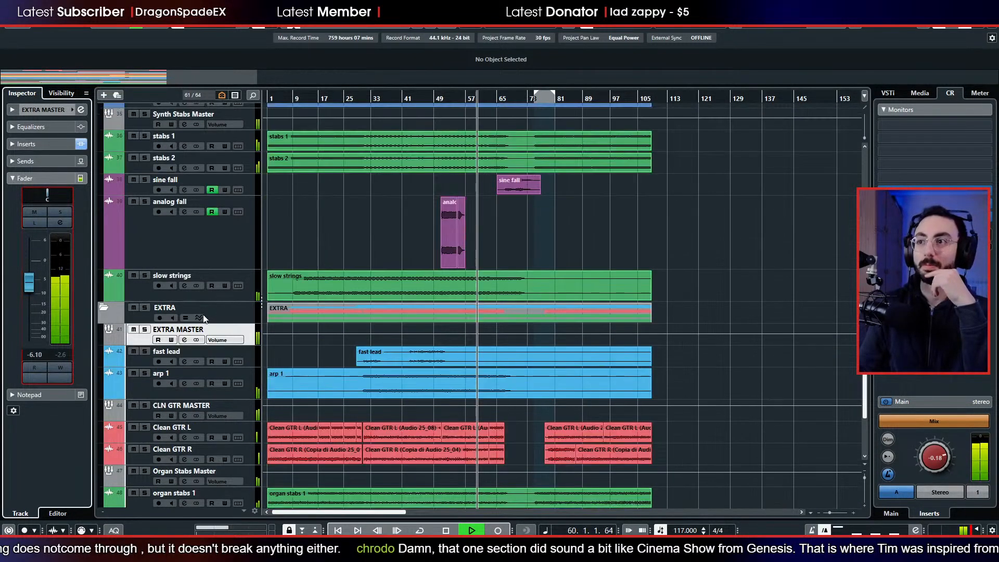
scroll(285, 352, up, 5)
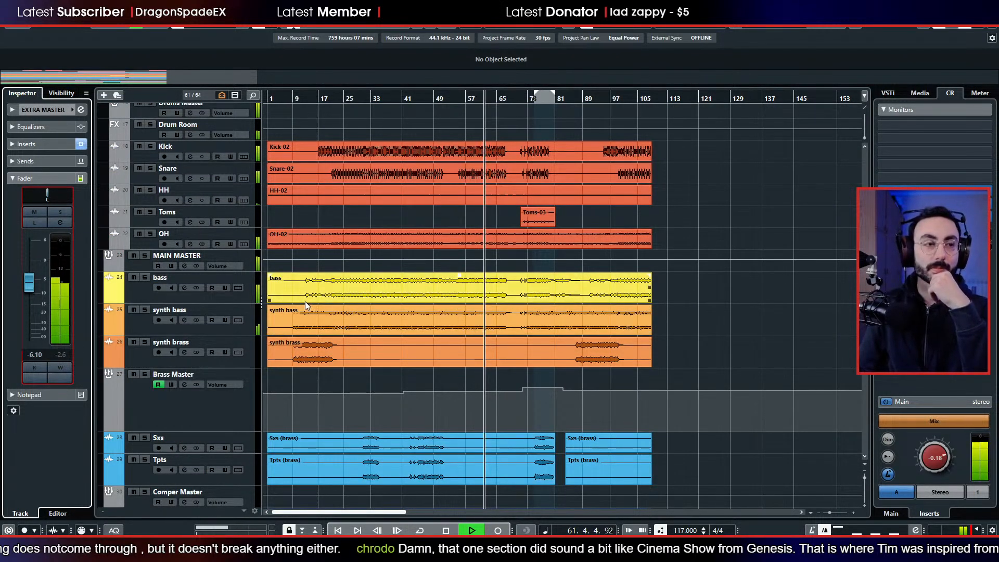
scroll(305, 306, down, 2)
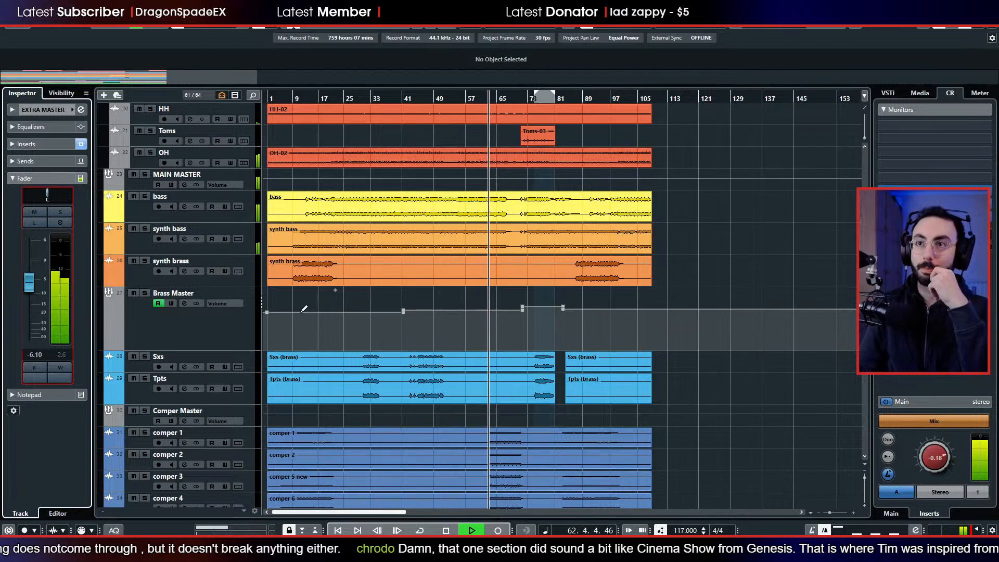
scroll(302, 310, up, 4)
scroll(301, 311, up, 5)
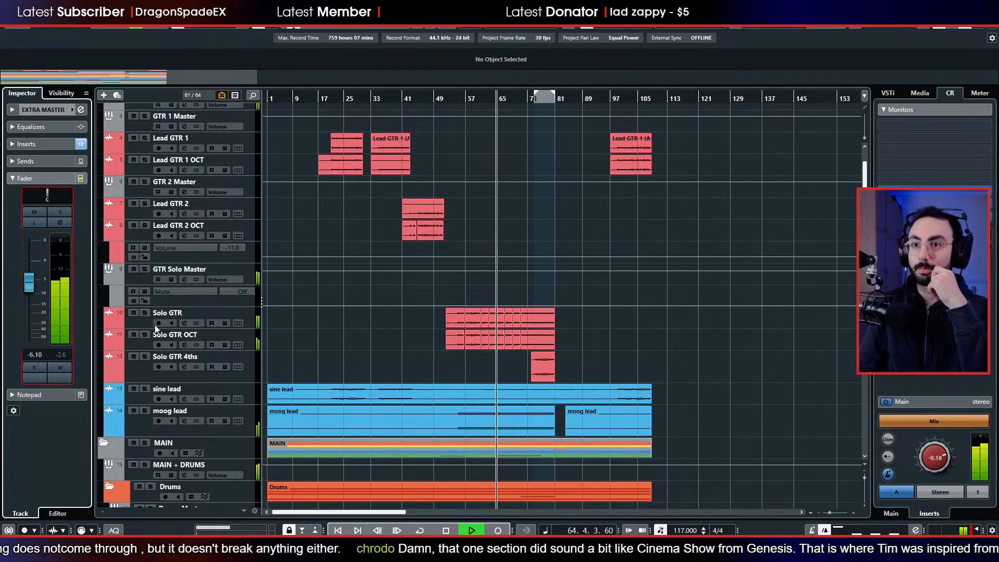
click(133, 334)
click(133, 356)
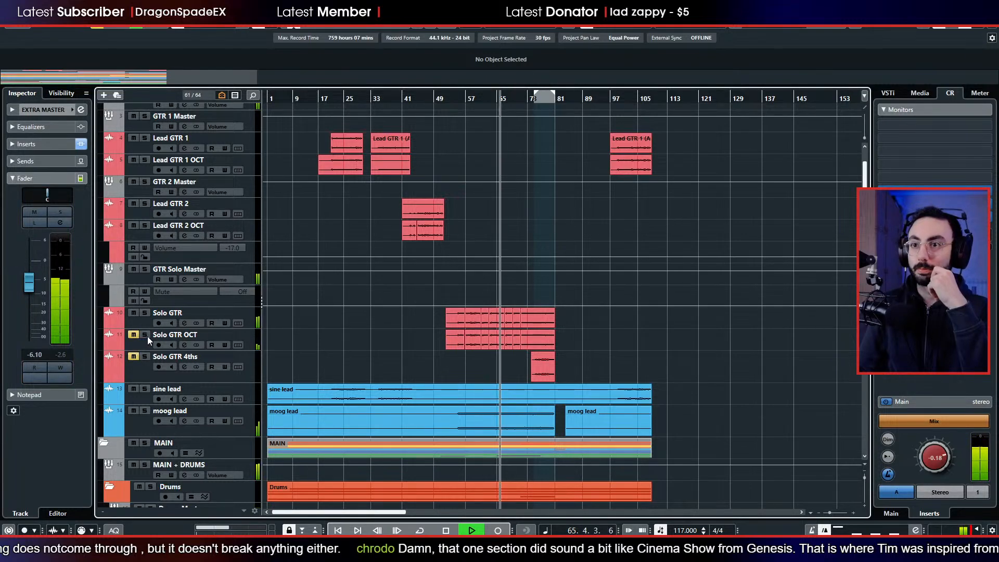
key(space)
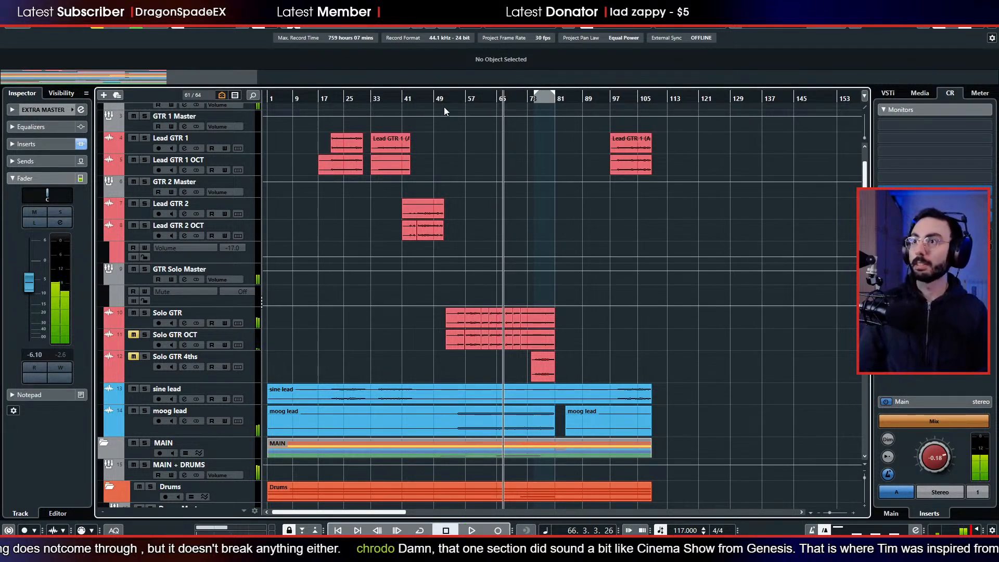
- Play from about bar 52 with monitoring switched to mono, and set the Control Room level to 0.04 dB
click(448, 112)
key(space)
click(924, 489)
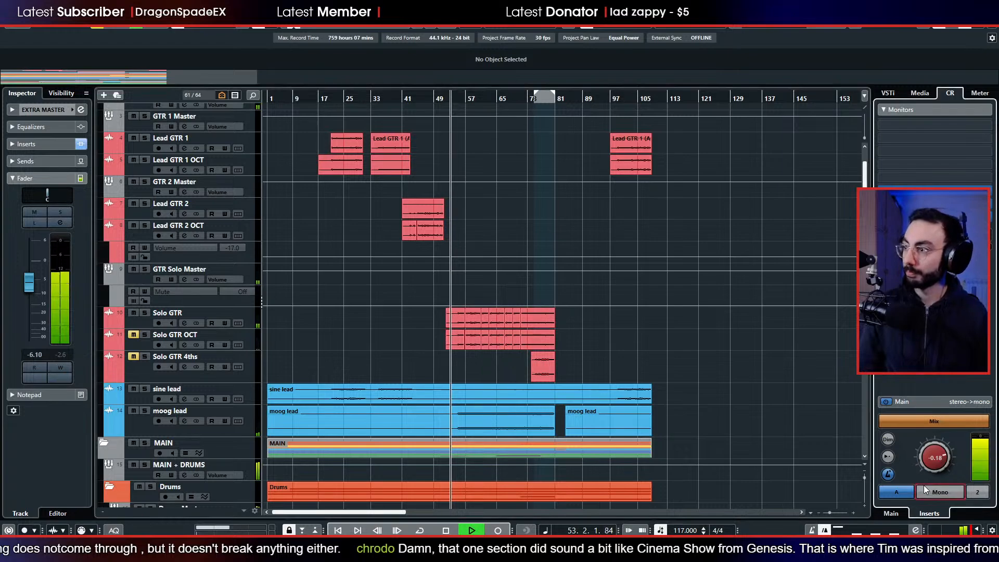
scroll(939, 460, up, 1)
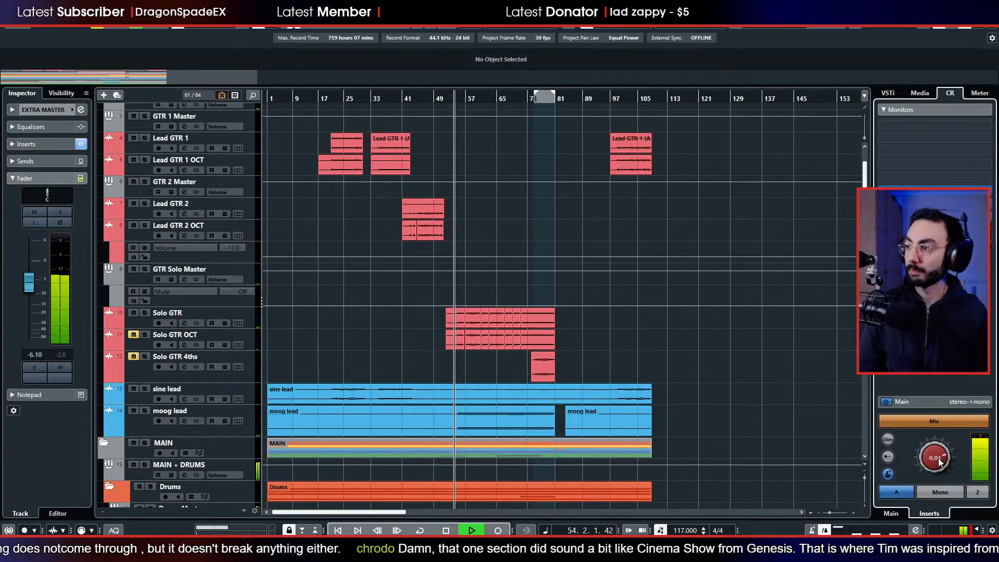
- Pan Solo GTR to center and unmute Solo GTR OCT and Solo GTR 4ths
click(139, 323)
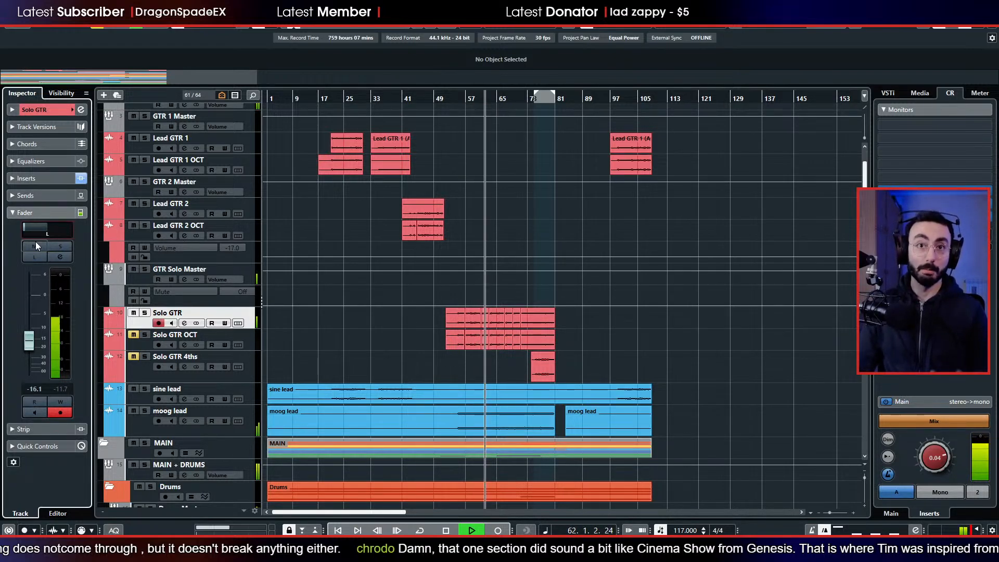
drag(29, 230, 46, 230)
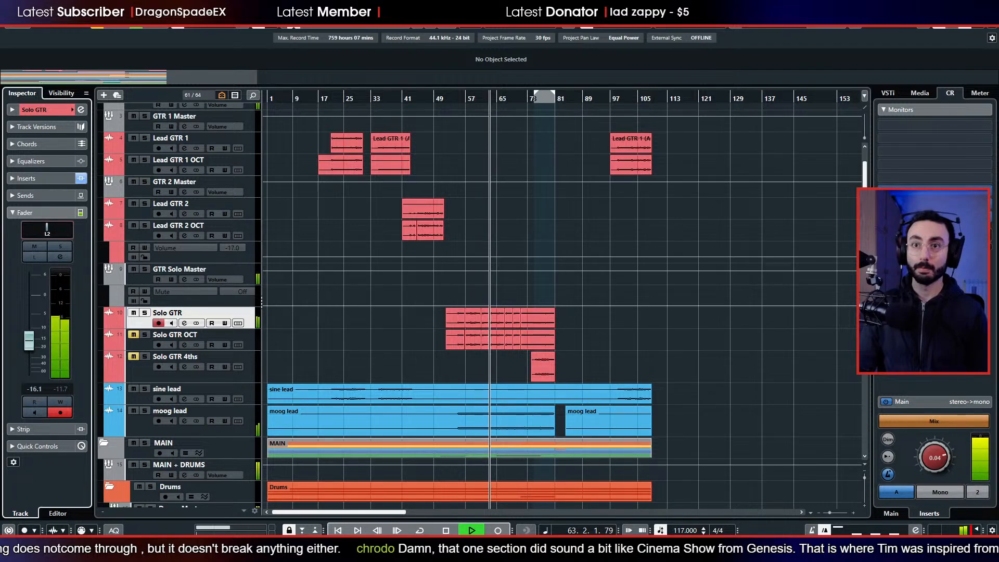
click(134, 335)
click(134, 356)
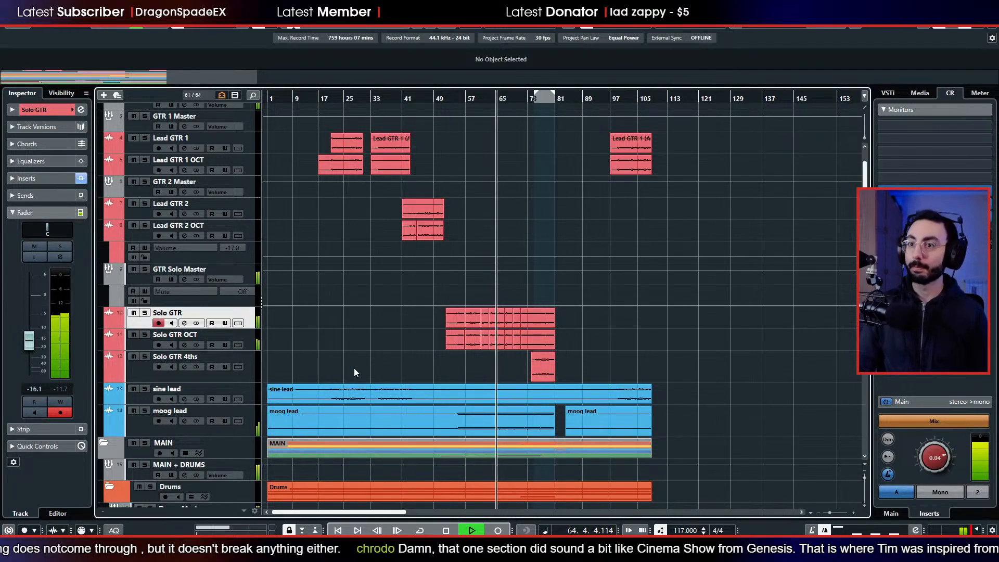
- Compare stereo and mono monitoring, and audition Solo GTR soloed in mono, panned to L53 and returned to center
click(940, 490)
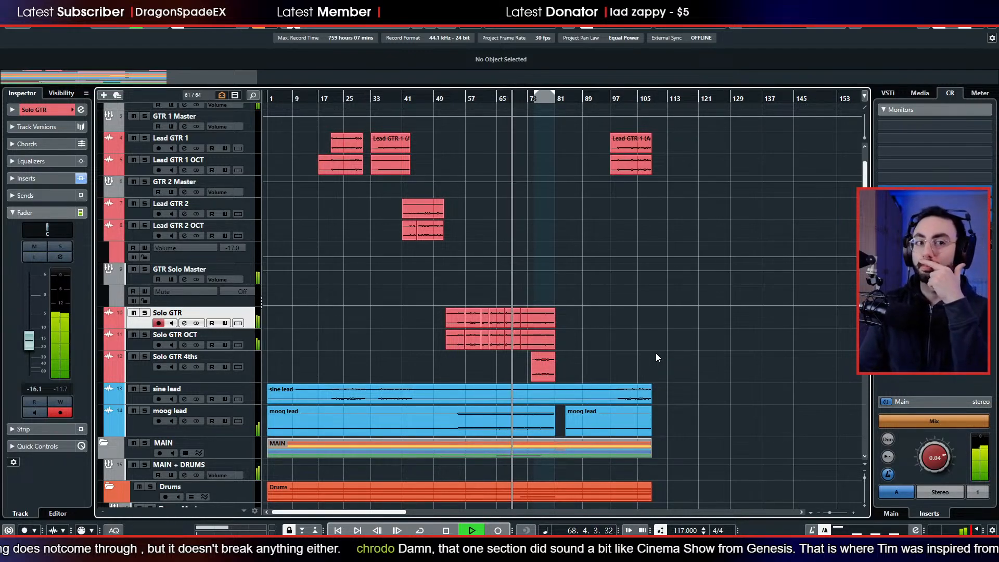
click(941, 490)
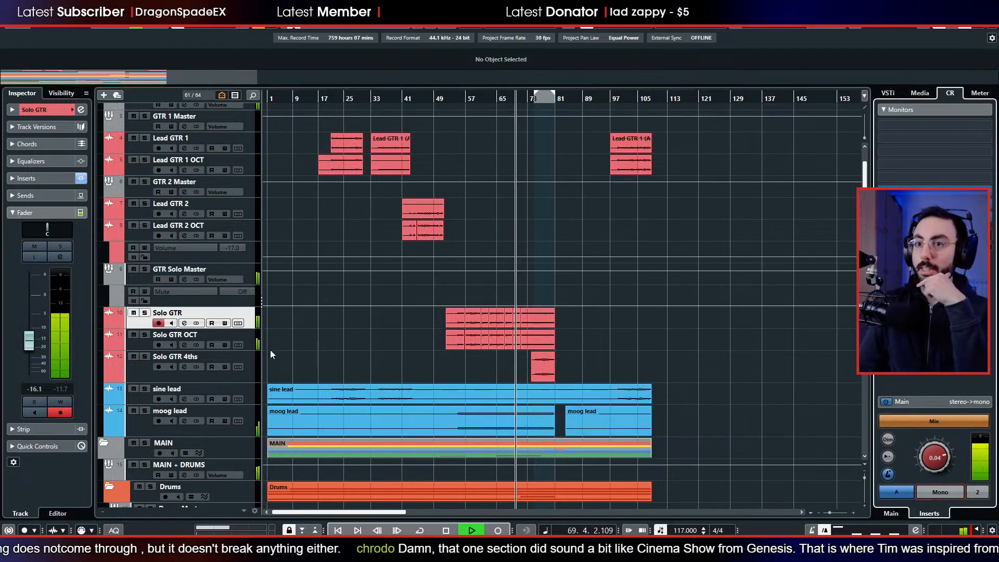
click(145, 312)
drag(49, 234, 39, 234)
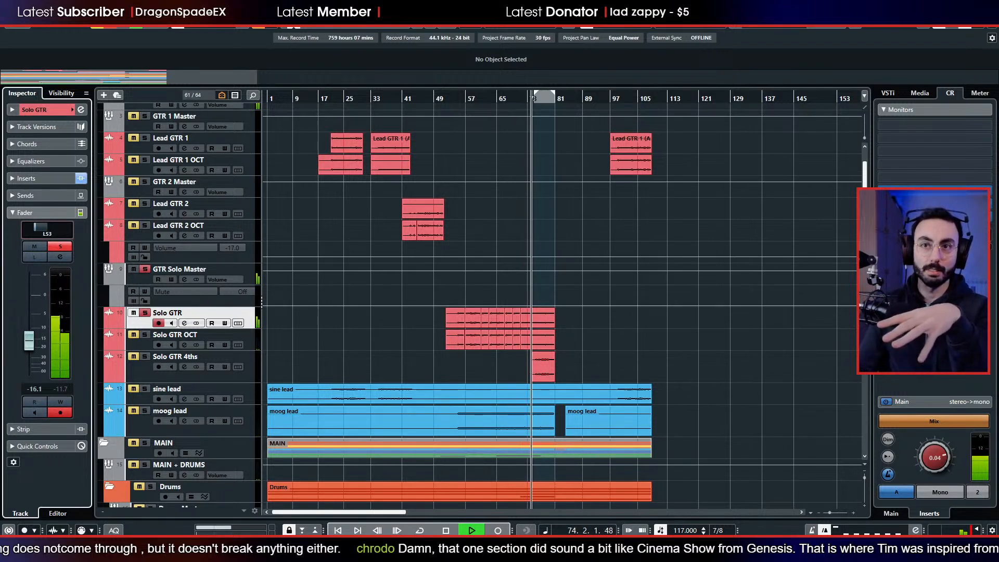
mouse_move(40, 229)
mouse_down()
mouse_move(24, 229)
mouse_move(46, 229)
mouse_up()
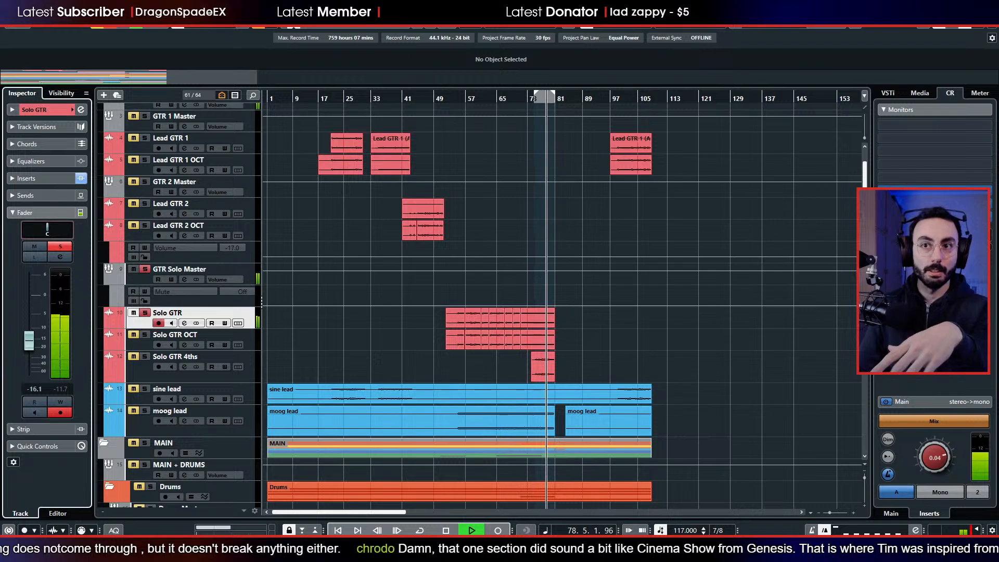
ctrl+click(43, 237)
key(space)
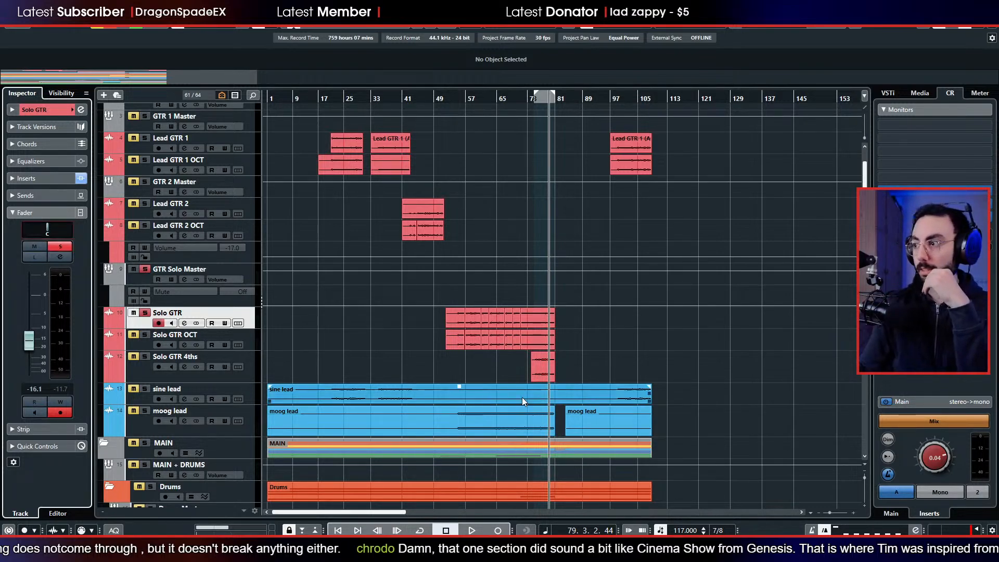
- Switch monitoring back to stereo, unsolo Solo GTR, and listen to the full mix from about bar 79
click(934, 494)
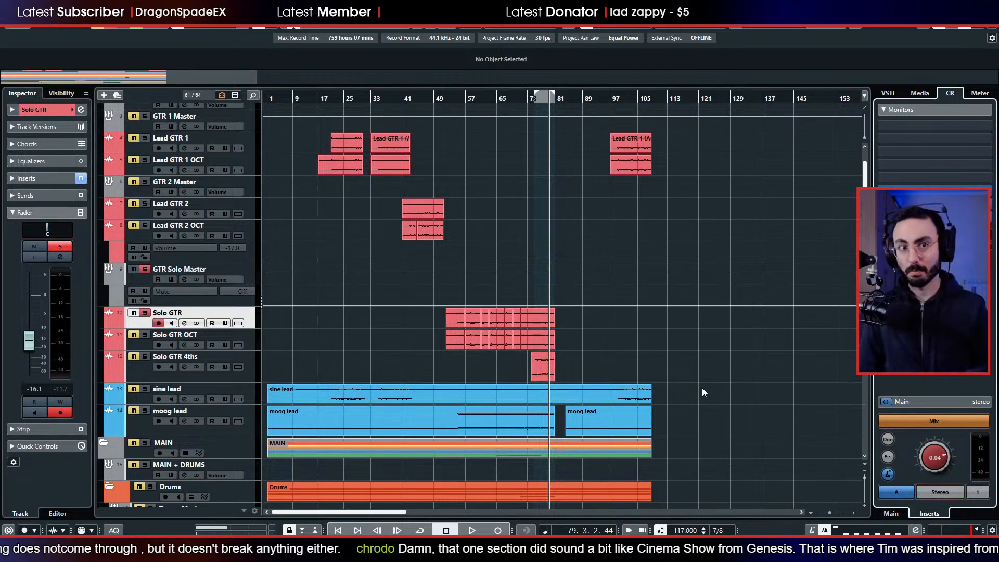
key(space)
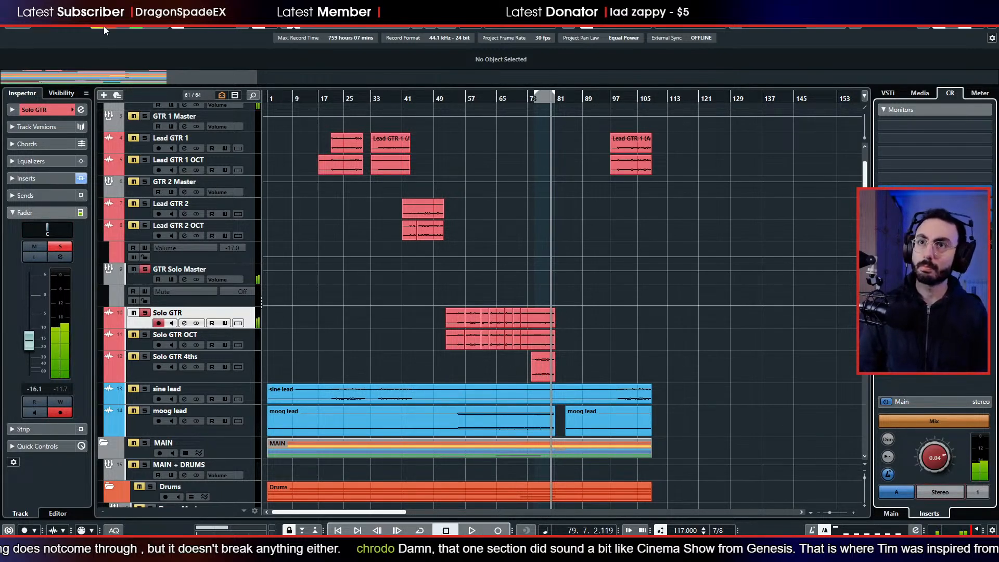
key(s)
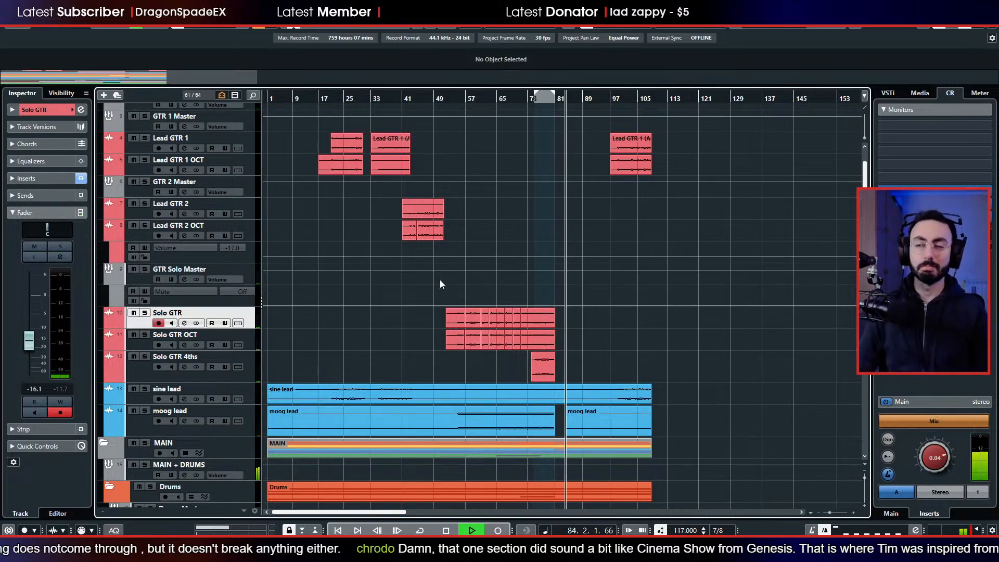
scroll(417, 318, down, 5)
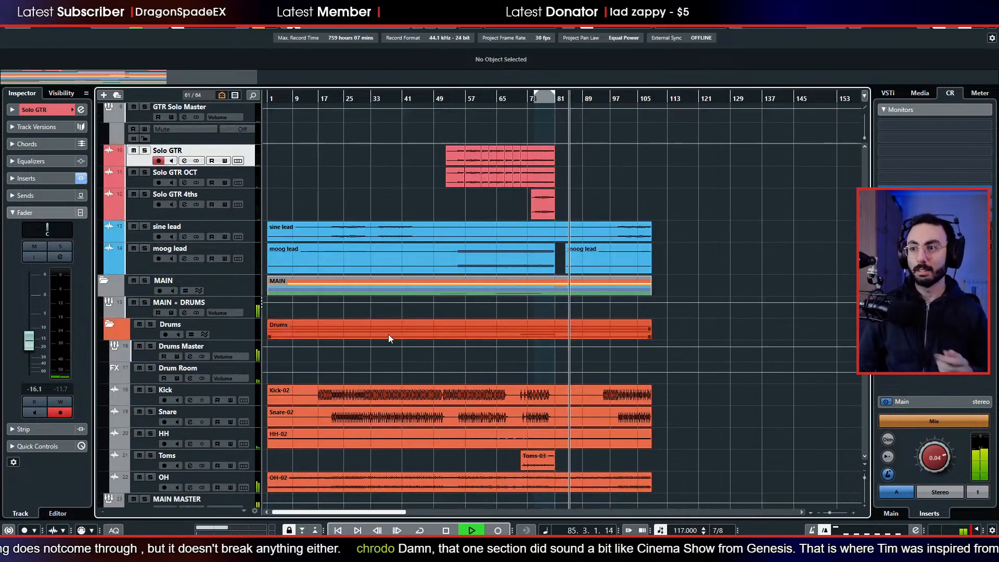
scroll(376, 333, down, 5)
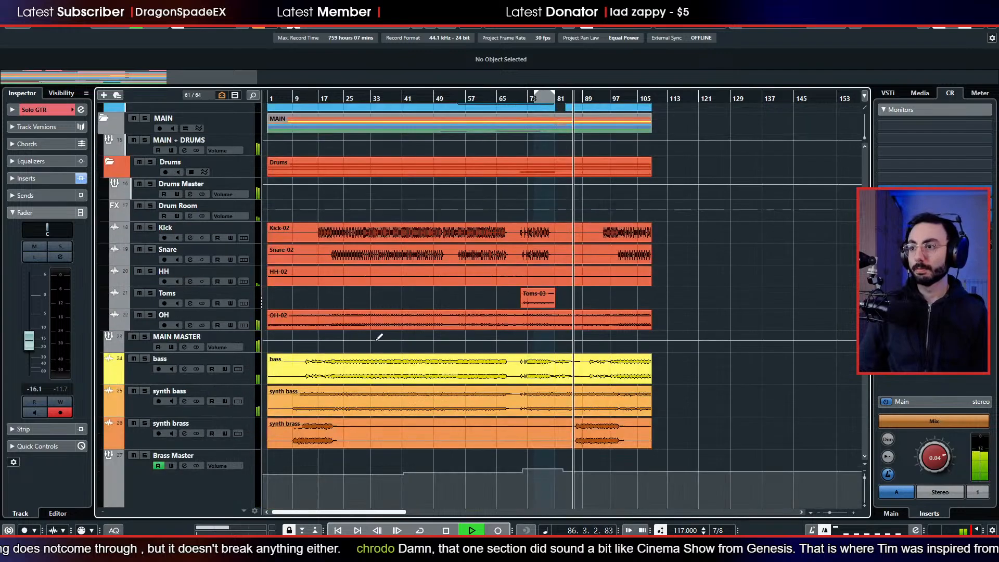
scroll(376, 339, down, 5)
scroll(374, 342, down, 3)
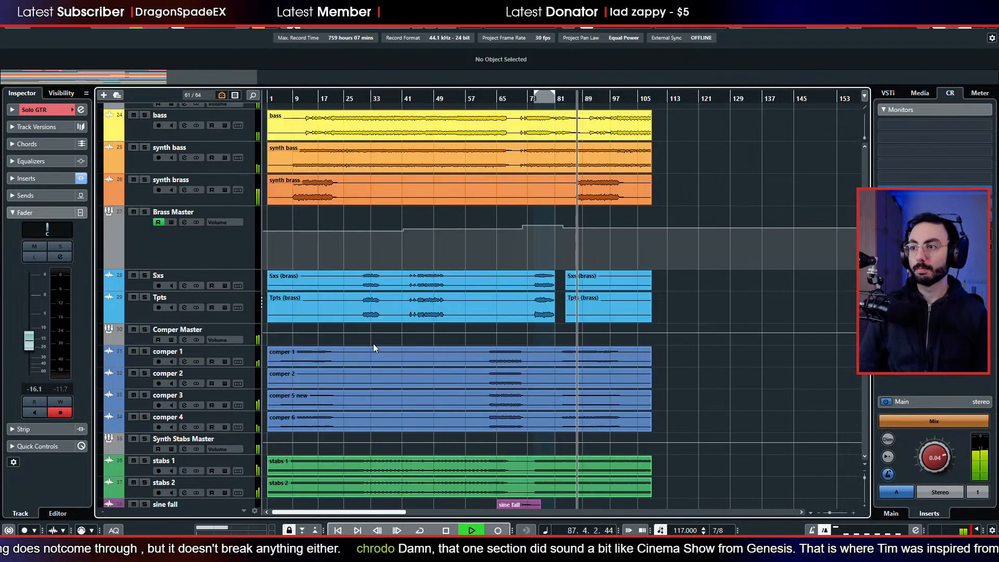
- Select Comper Master, listen to the comper section from about bar 62 while checking the bus's panning, and stop playback
click(142, 339)
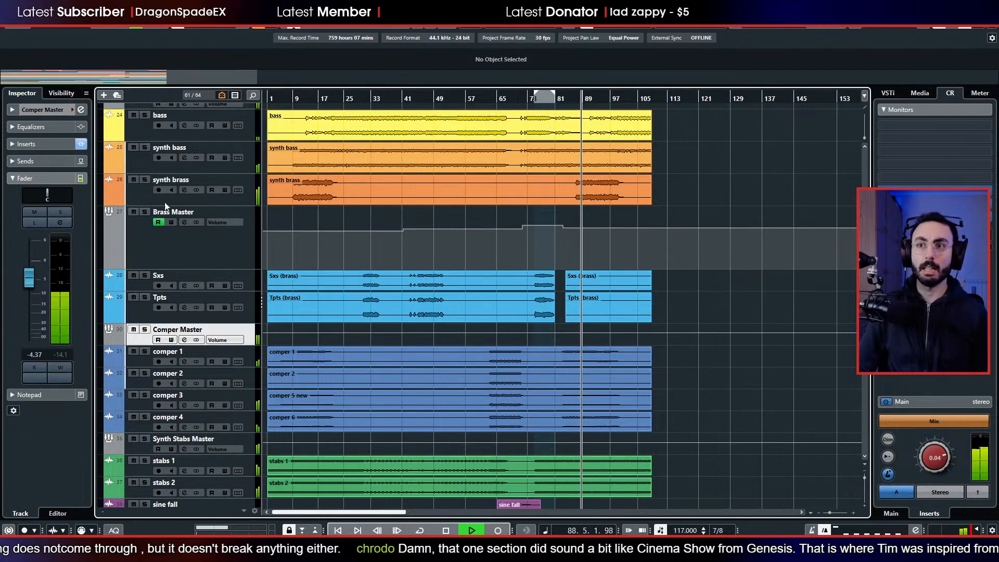
drag(492, 96, 493, 102)
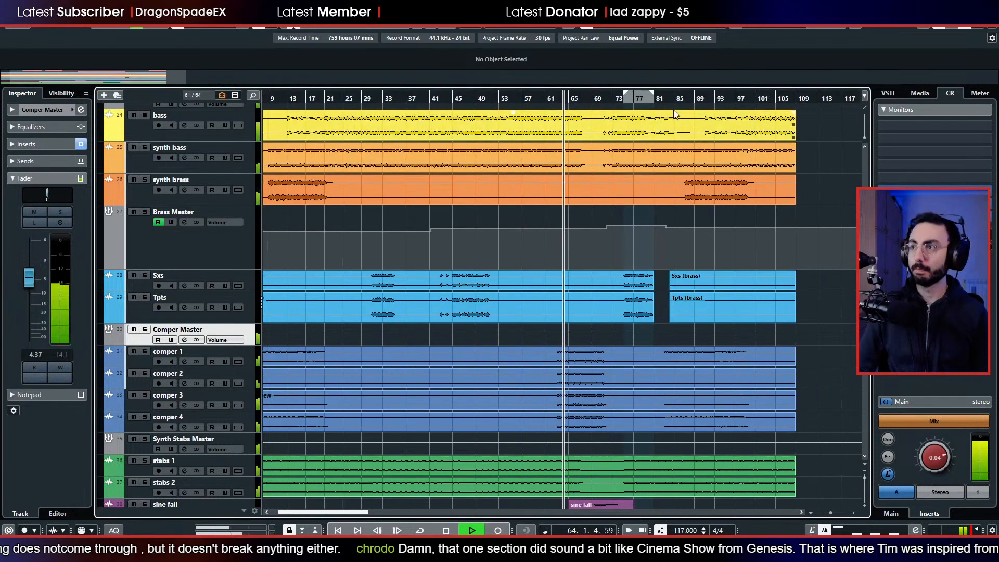
mouse_move(47, 195)
mouse_down()
mouse_move(59, 193)
mouse_move(35, 193)
mouse_move(60, 193)
mouse_move(34, 193)
mouse_move(51, 194)
mouse_move(48, 211)
mouse_up()
key(space)
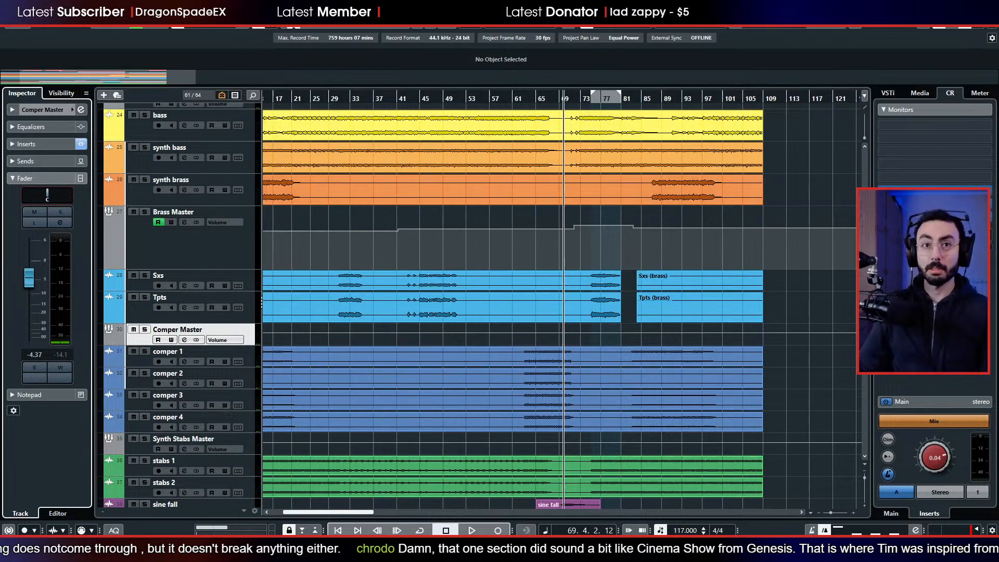
- Review the arrangement's track groups, from the lead guitars and drums through the compers and EXTRA tracks to the organs
scroll(510, 326, up, 5)
scroll(510, 326, up, 6)
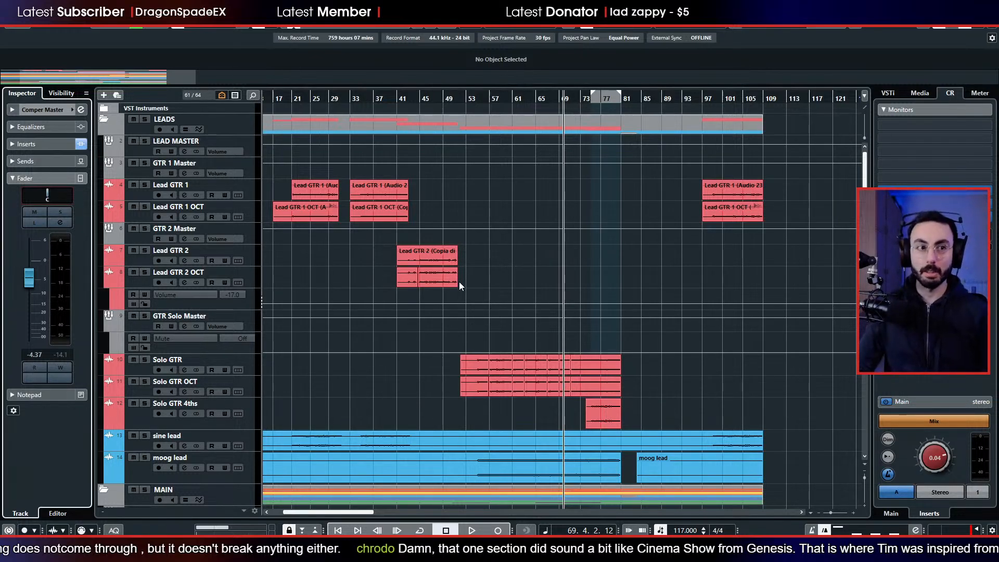
scroll(472, 272, down, 12)
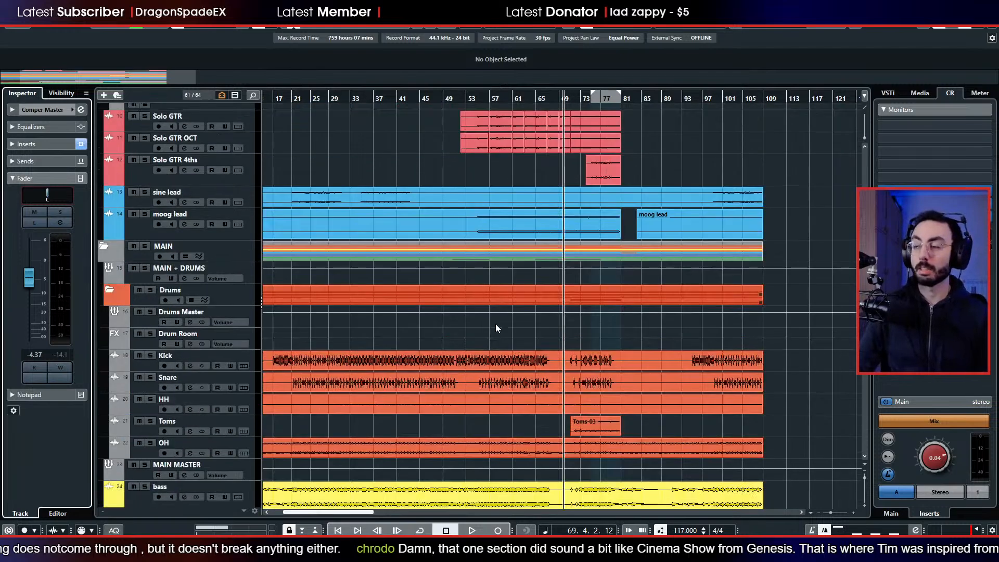
scroll(469, 413, down, 5)
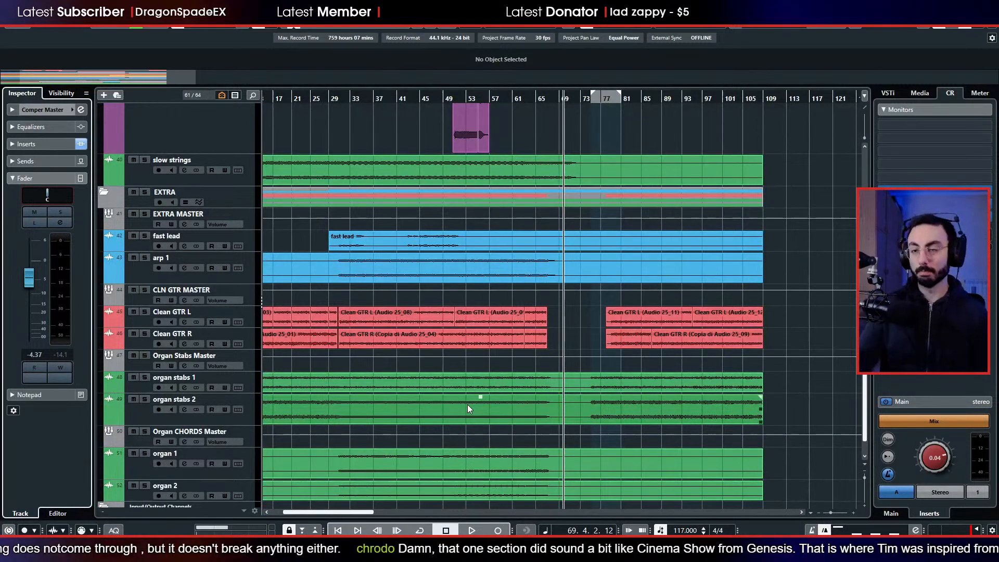
scroll(467, 404, down, 1)
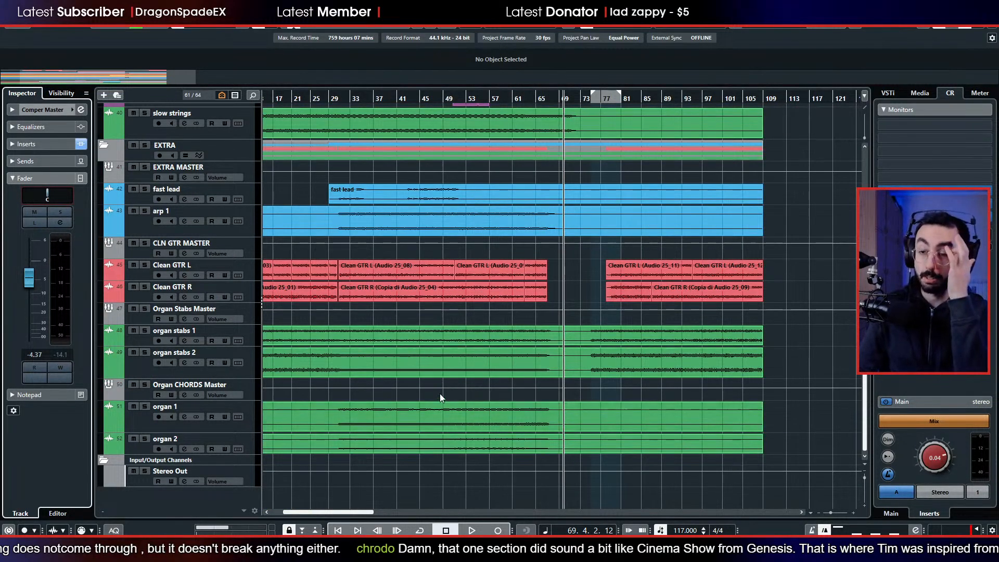
scroll(439, 394, up, 3)
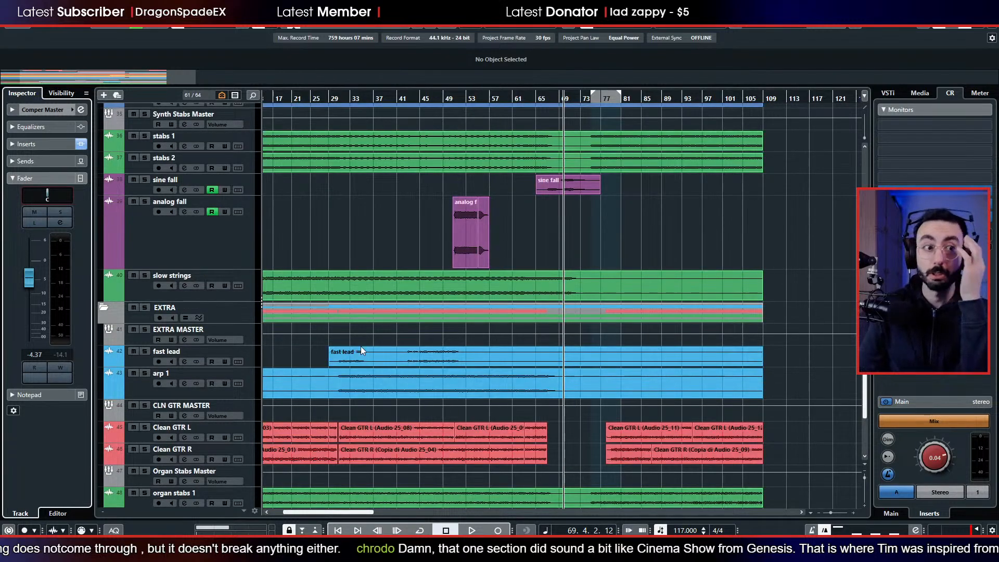
scroll(458, 392, up, 3)
scroll(460, 395, up, 1)
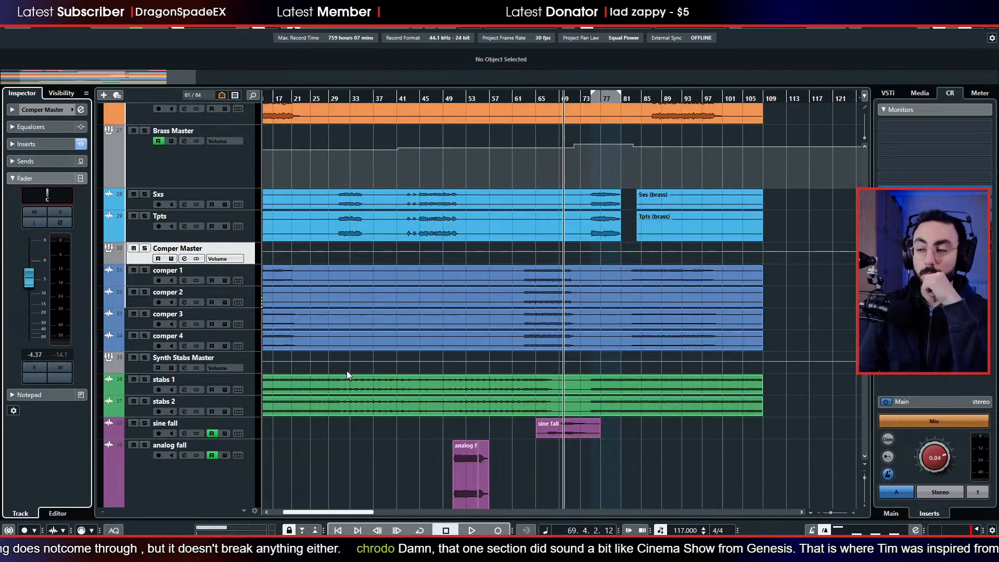
scroll(352, 383, up, 6)
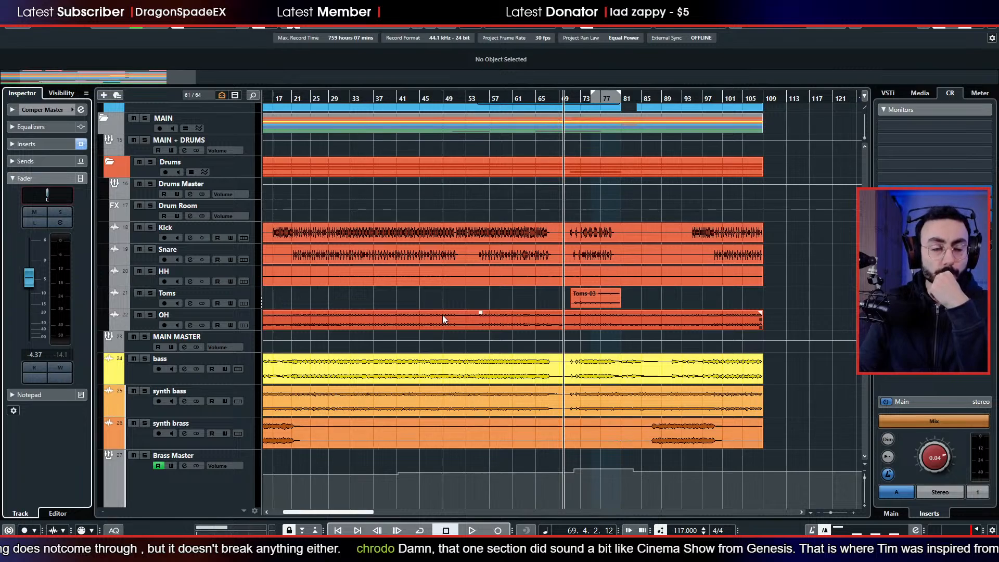
scroll(443, 316, up, 3)
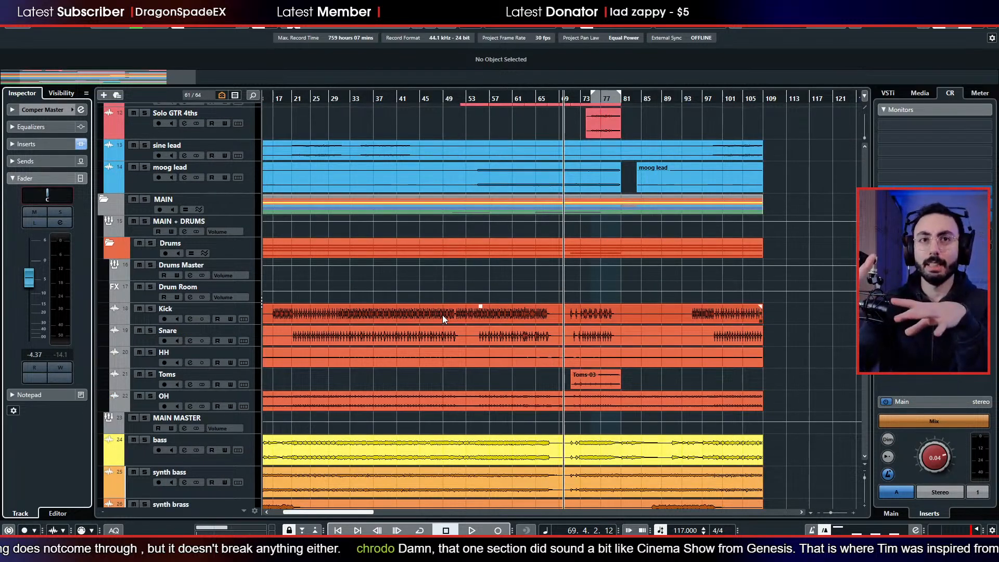